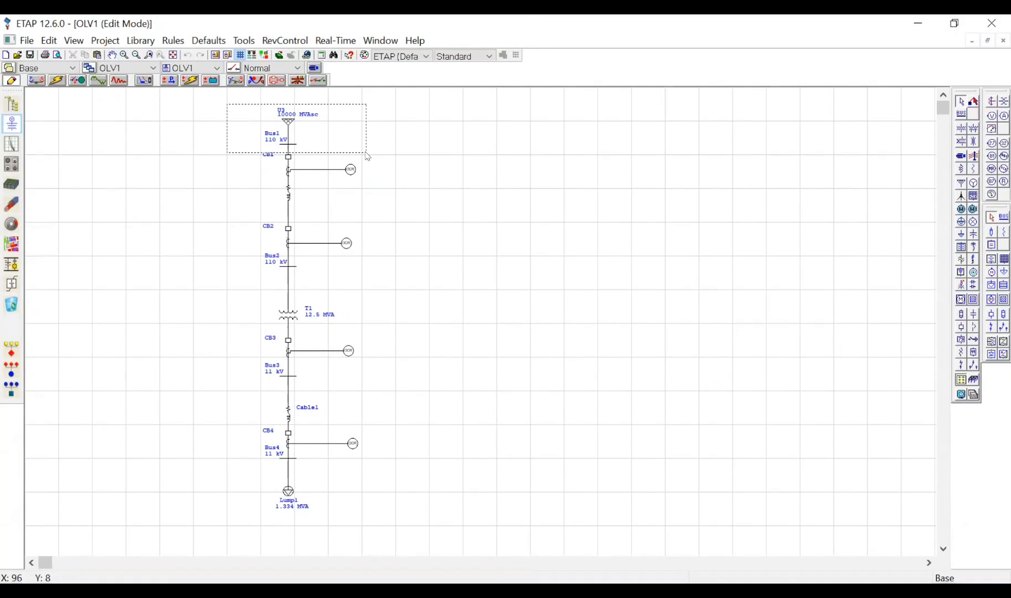
pyautogui.moveTo(366, 154); pyautogui.dragTo(358, 154)
pyautogui.click(380, 154)
pyautogui.click(384, 155)
pyautogui.moveTo(223, 106); pyautogui.dragTo(340, 156)
pyautogui.click(390, 163)
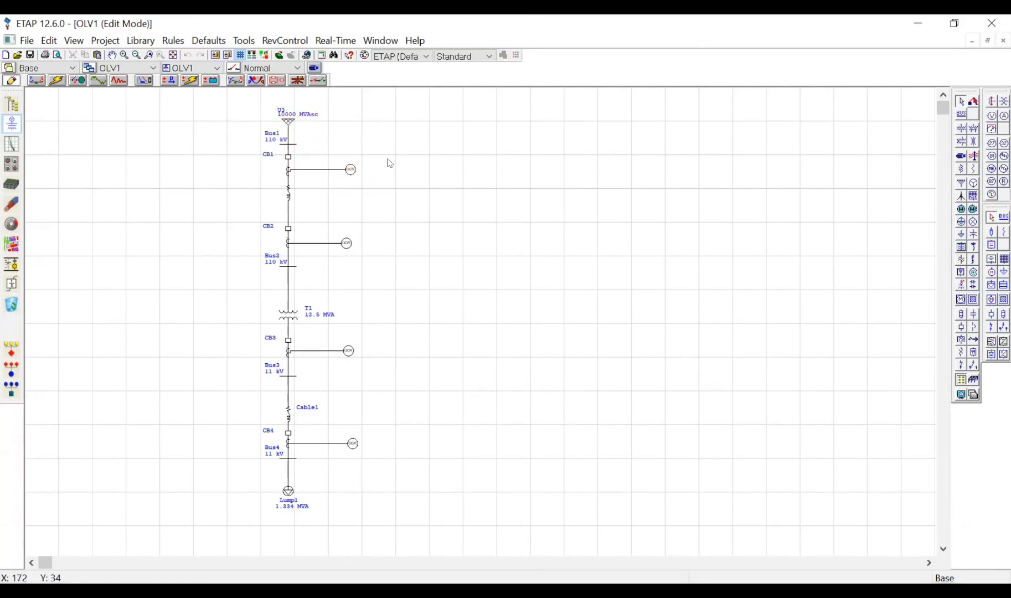
# Step: Review the rating data of power grid U3 in its editor and close it without changes
pyautogui.moveTo(228, 104); pyautogui.dragTo(316, 130)
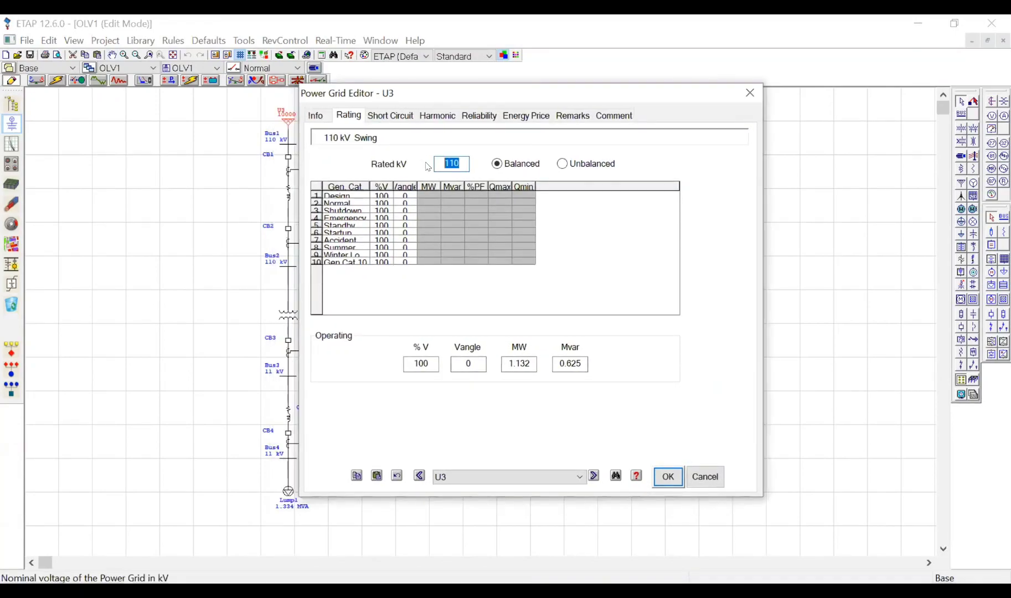
pyautogui.moveTo(483, 95); pyautogui.dragTo(569, 94)
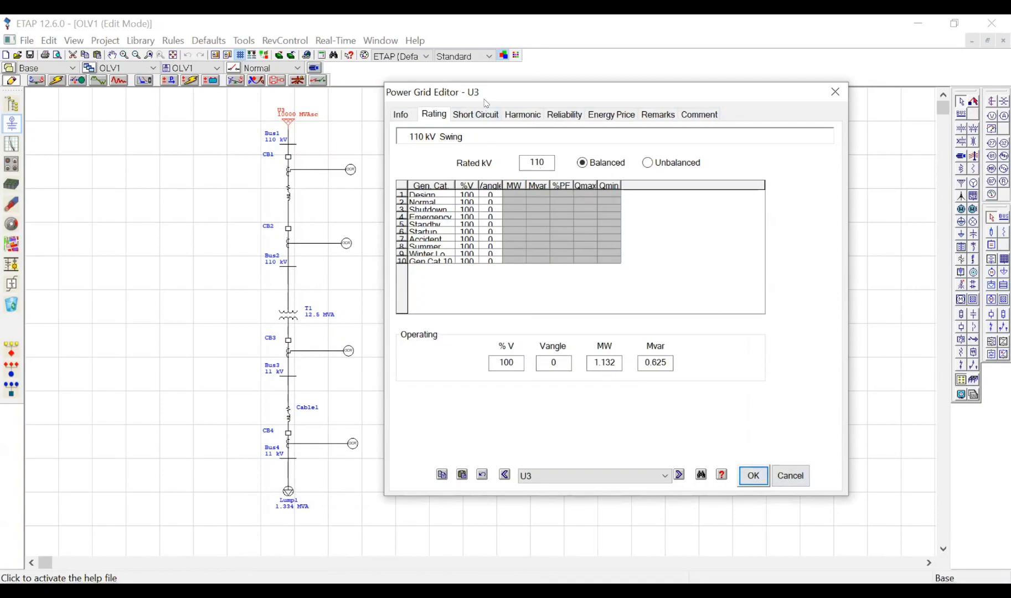
pyautogui.click(791, 475)
pyautogui.click(304, 204)
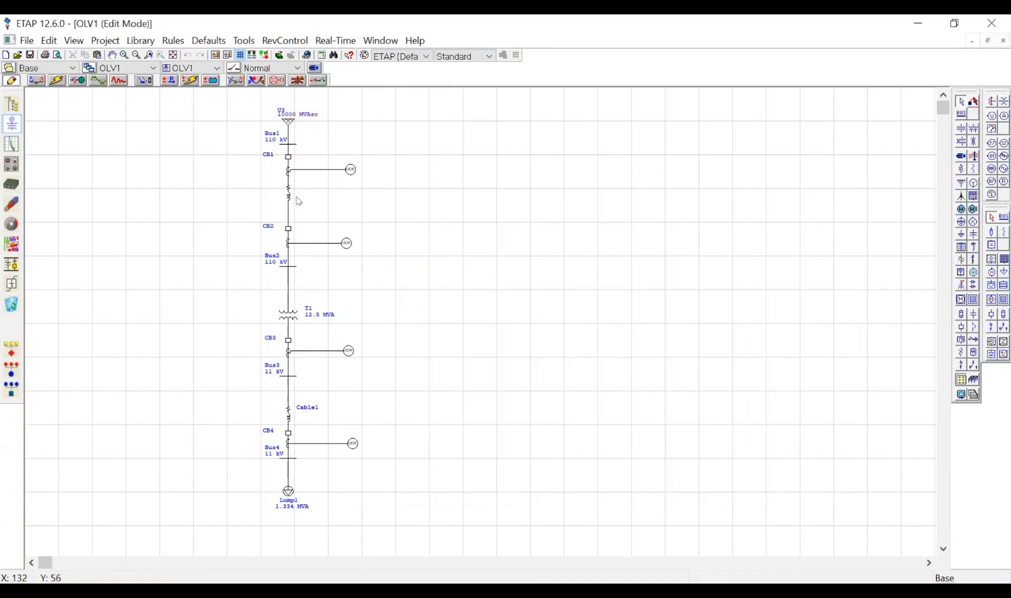
# Step: Switch the line between CB1 and CB2, transformer T1 and Cable1 to IEC-style symbols, and move Cable1 closer to Bus3
pyautogui.click(289, 197)
pyautogui.click(393, 302)
pyautogui.click(594, 304)
pyautogui.moveTo(286, 410); pyautogui.dragTo(286, 396)
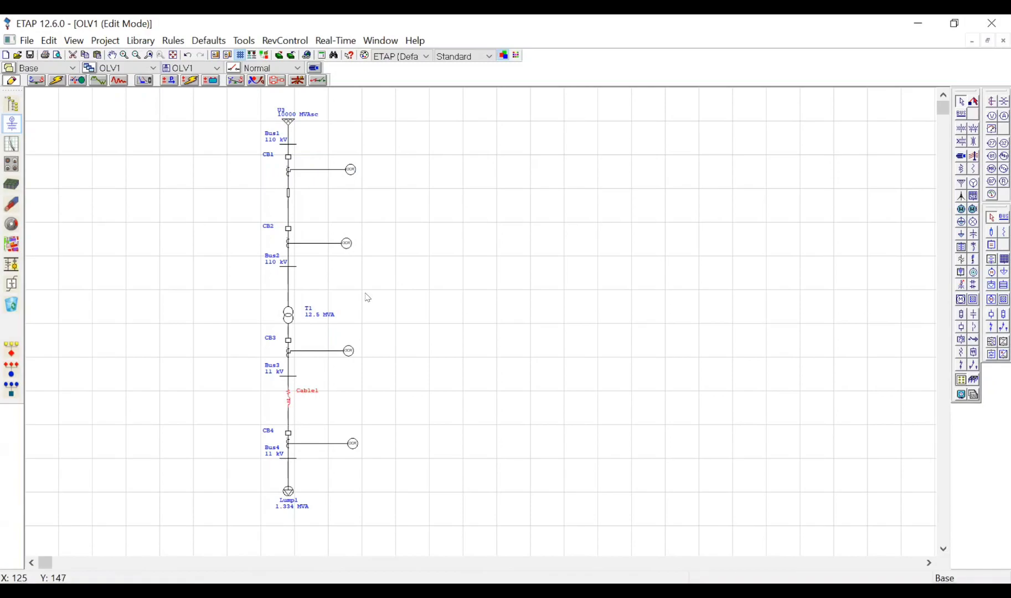
pyautogui.rightClick(292, 146)
pyautogui.click(486, 387)
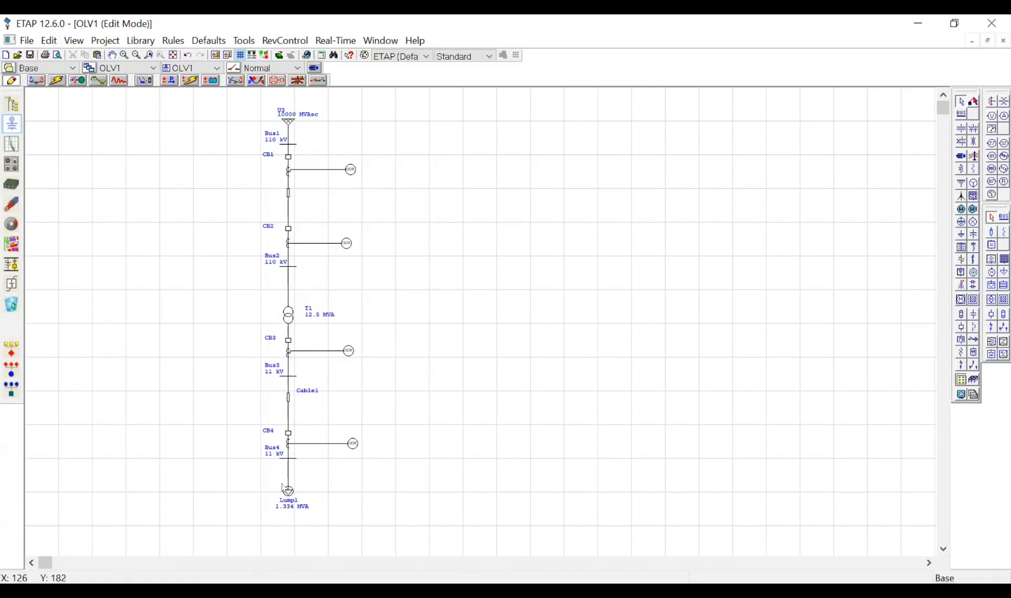
# Step: Open the lumped load Lump1 and examine its nameplate MVA, power factor and current ratings
pyautogui.moveTo(244, 473); pyautogui.dragTo(377, 520)
pyautogui.click(403, 517)
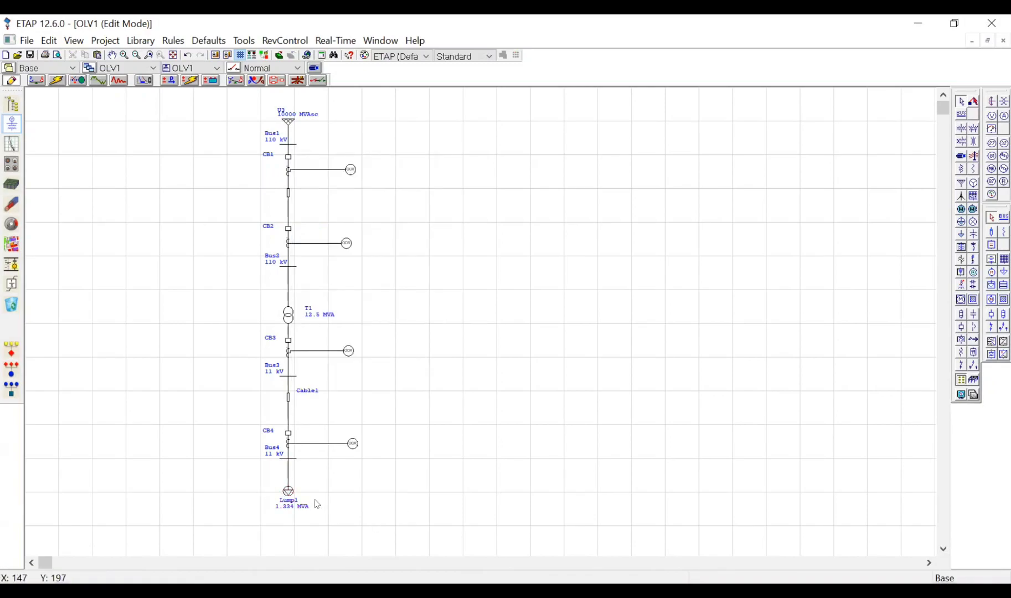
pyautogui.click(288, 492)
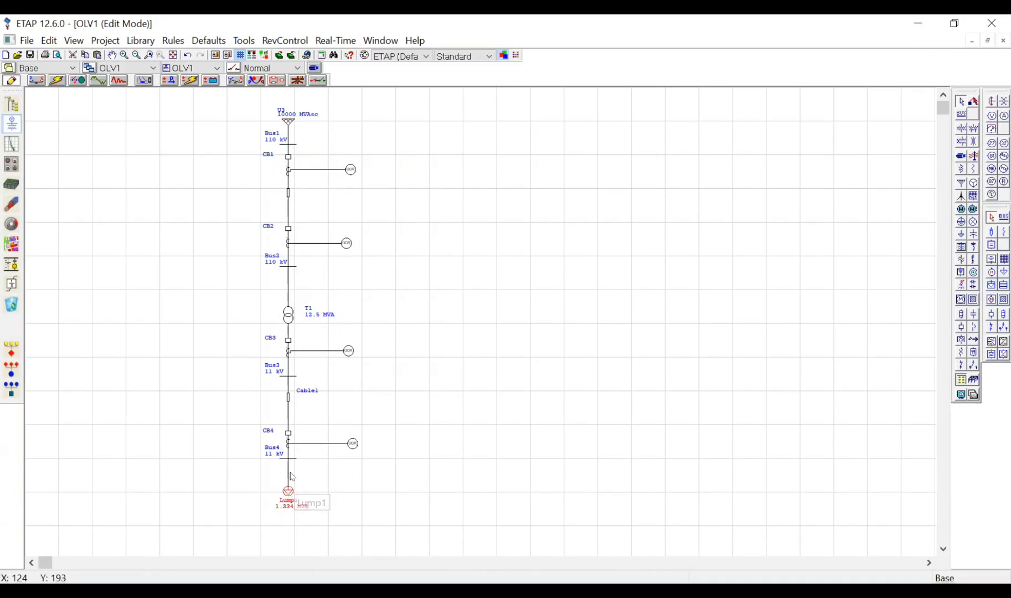
pyautogui.doubleClick(293, 476)
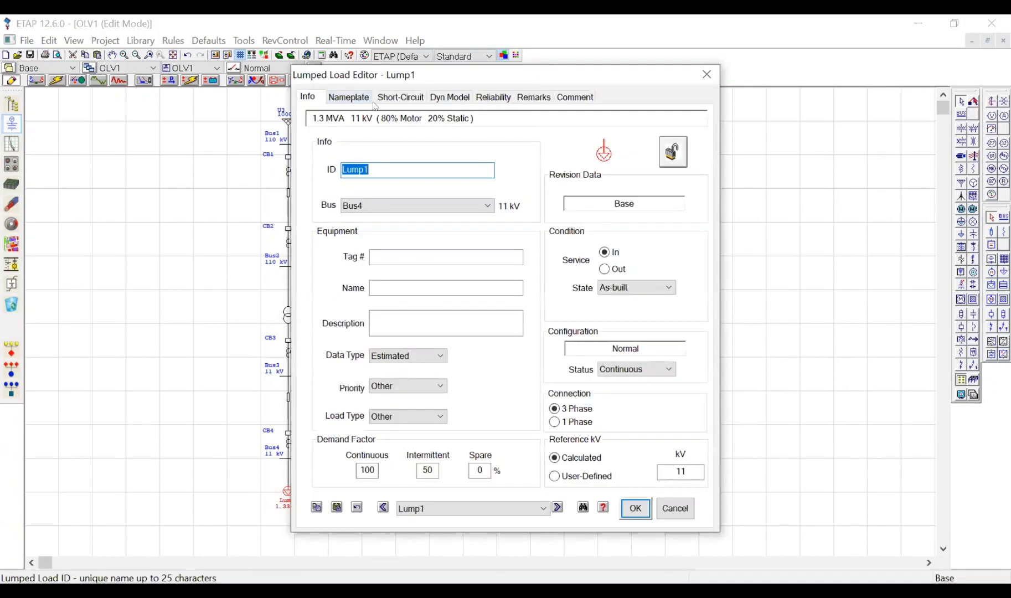
pyautogui.click(380, 128)
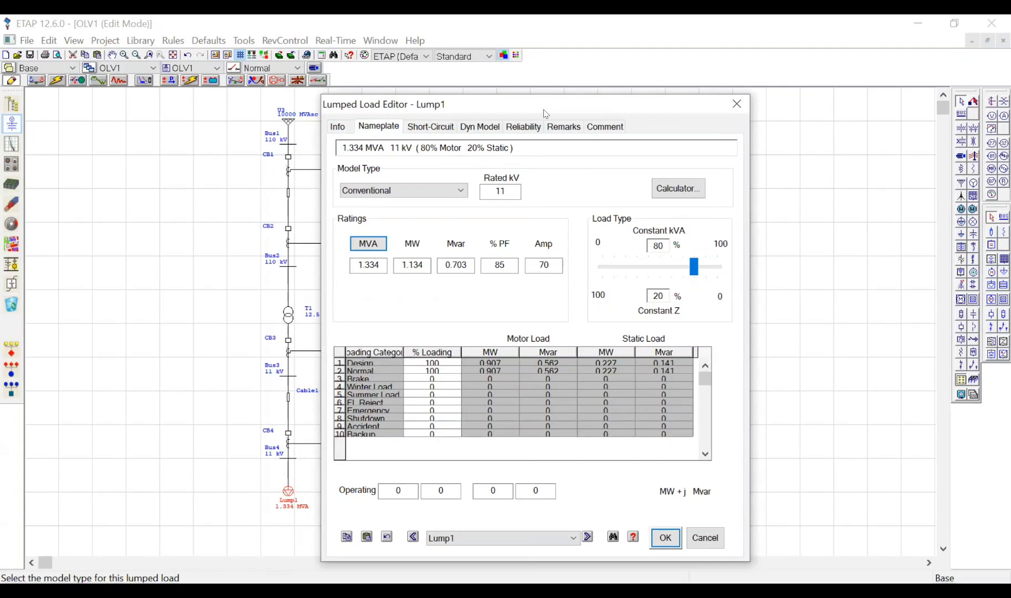
pyautogui.moveTo(567, 107); pyautogui.dragTo(595, 102)
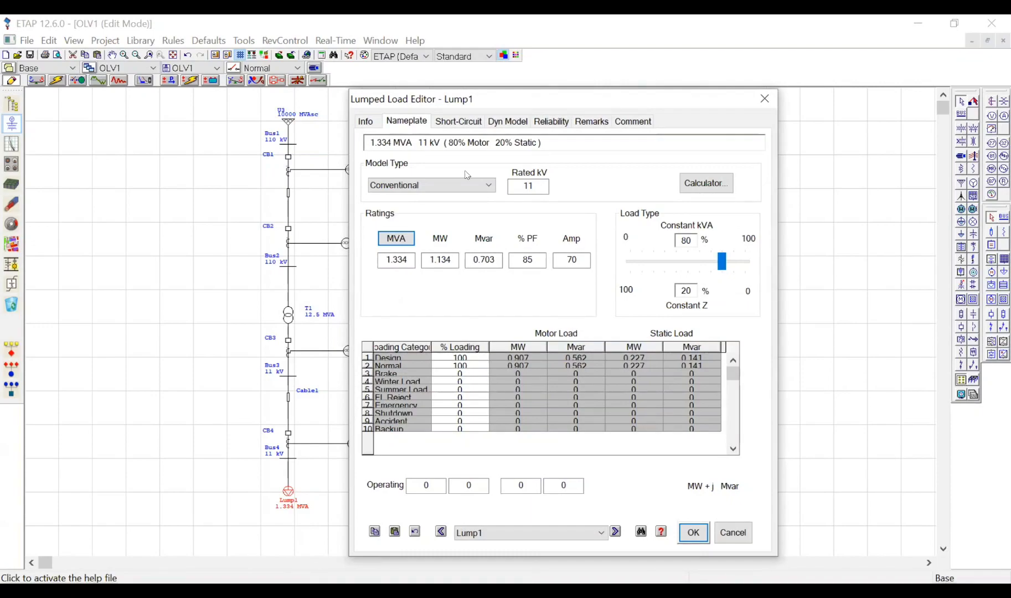
pyautogui.doubleClick(405, 259)
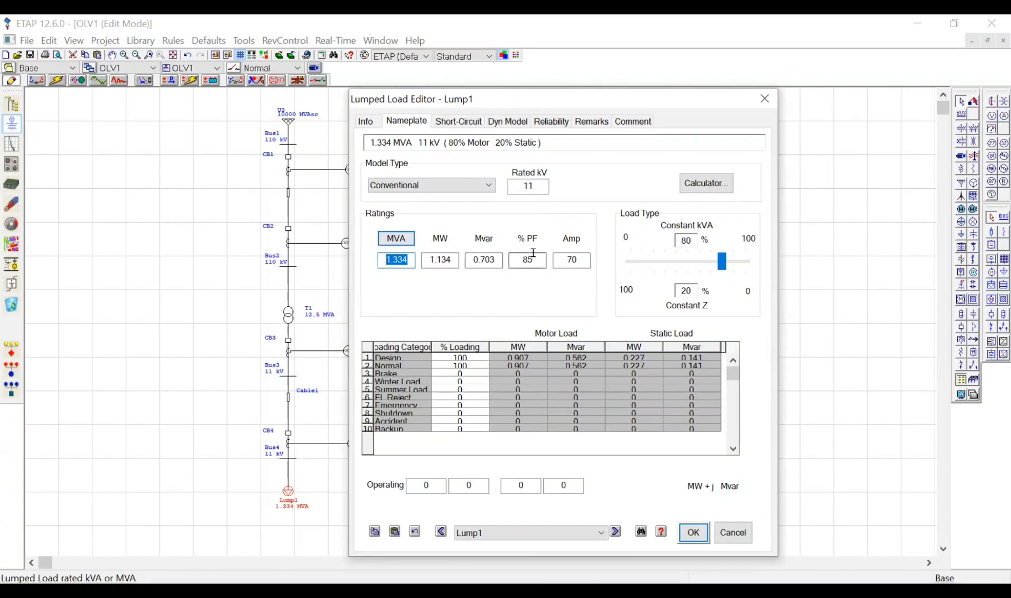
pyautogui.doubleClick(526, 260)
pyautogui.doubleClick(570, 259)
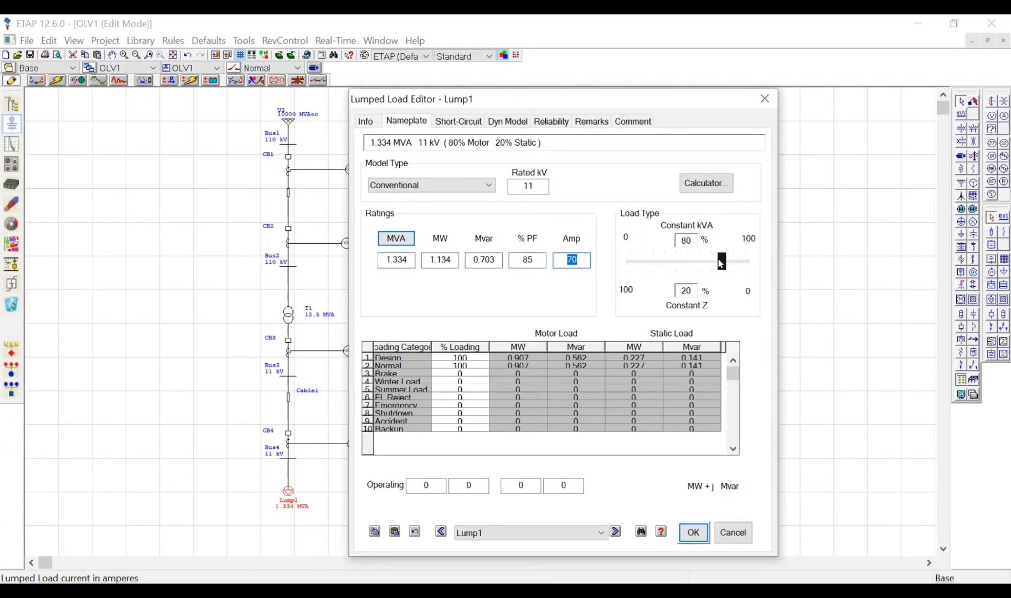
# Step: Set Lump1's load type to 0% constant kVA and 100% constant Z, and save the load
pyautogui.click(721, 263)
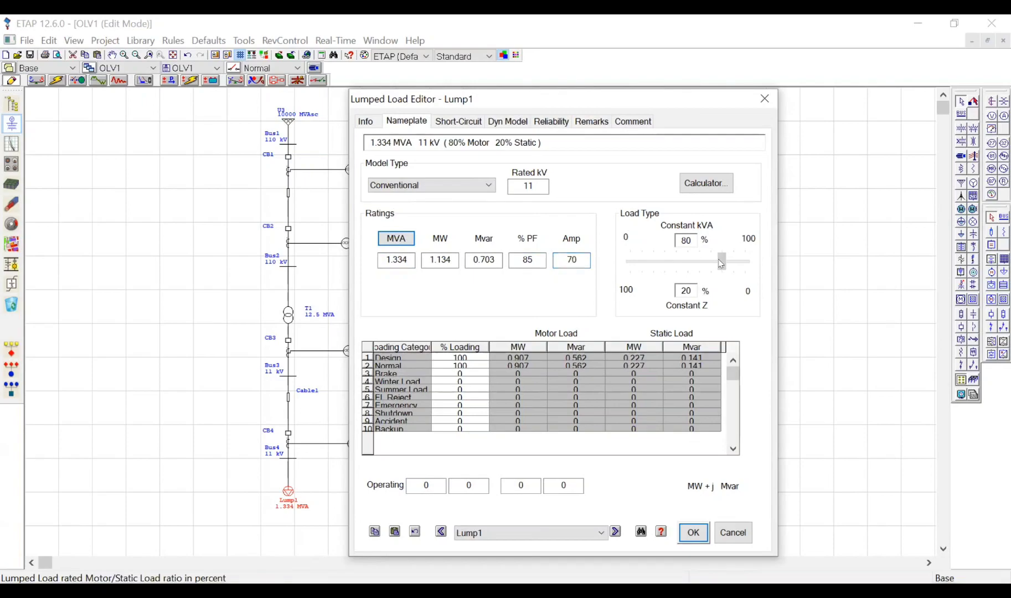
pyautogui.moveTo(721, 263); pyautogui.dragTo(699, 261)
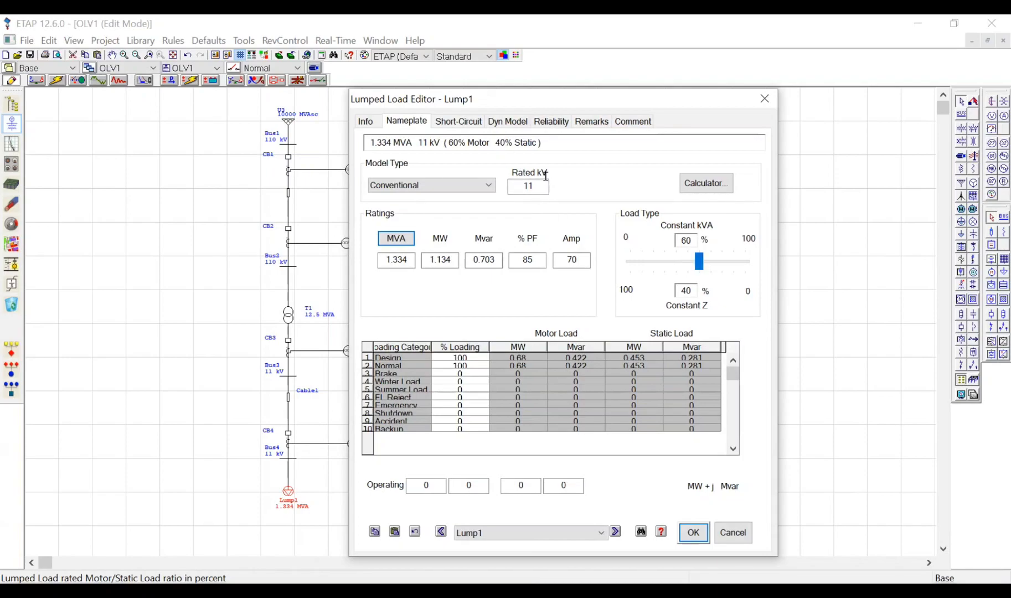
pyautogui.moveTo(699, 265); pyautogui.dragTo(602, 267)
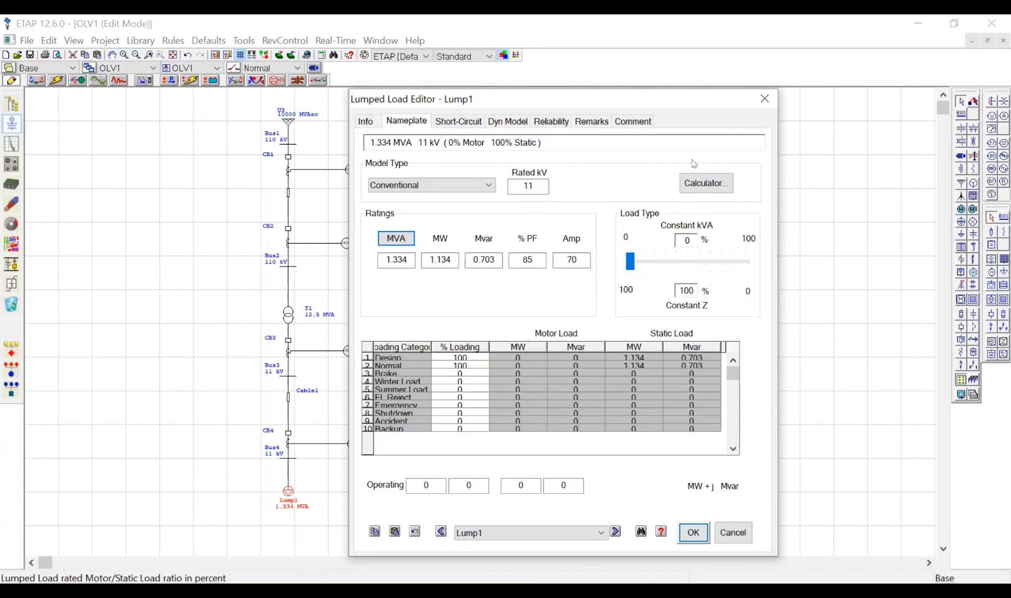
pyautogui.click(694, 534)
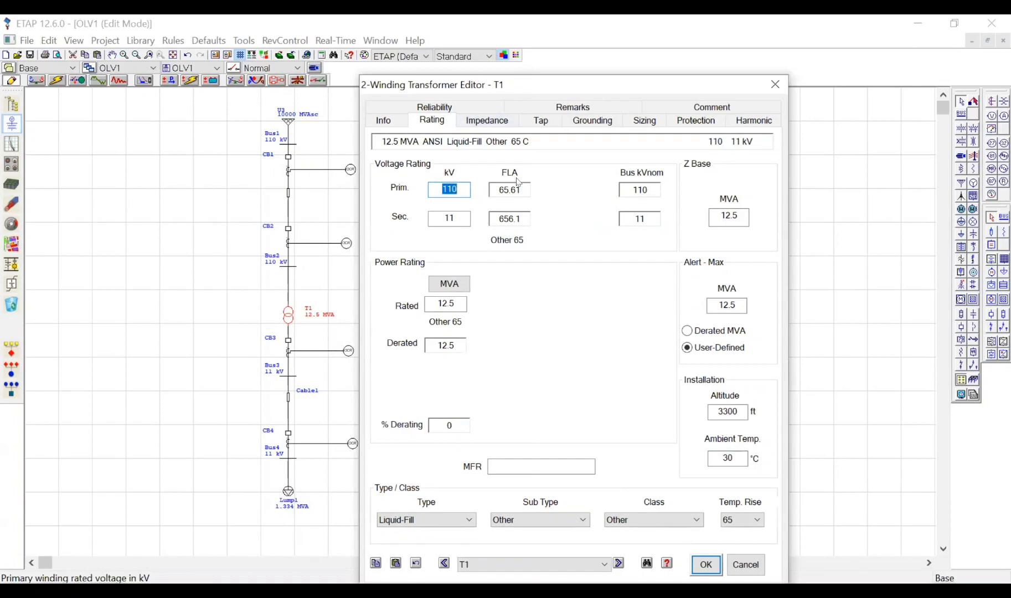
# Step: Check transformer T1's impedance against the typical Z and X/R values and close its editor without saving
pyautogui.click(495, 125)
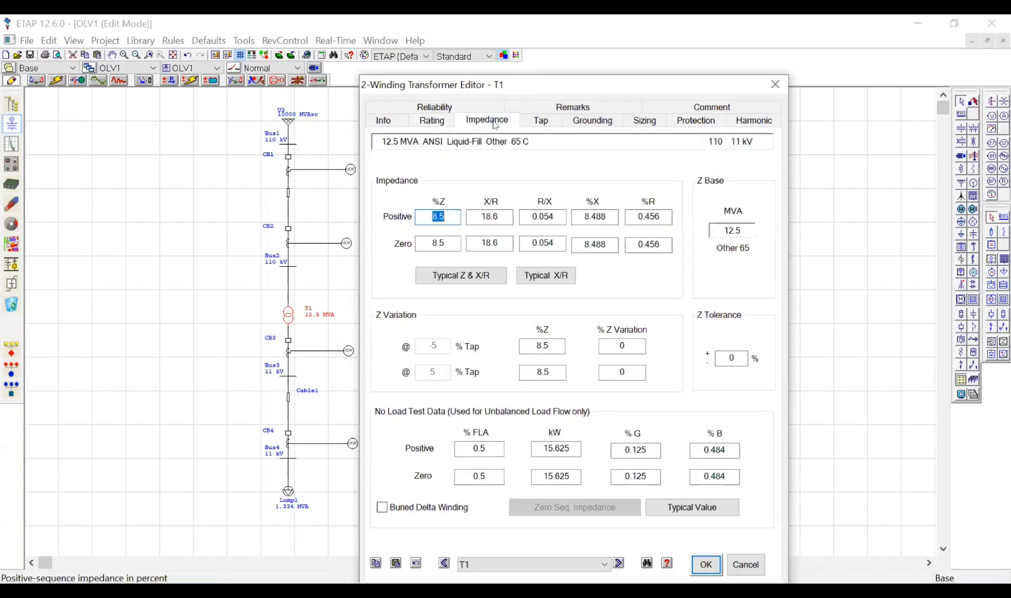
pyautogui.click(490, 278)
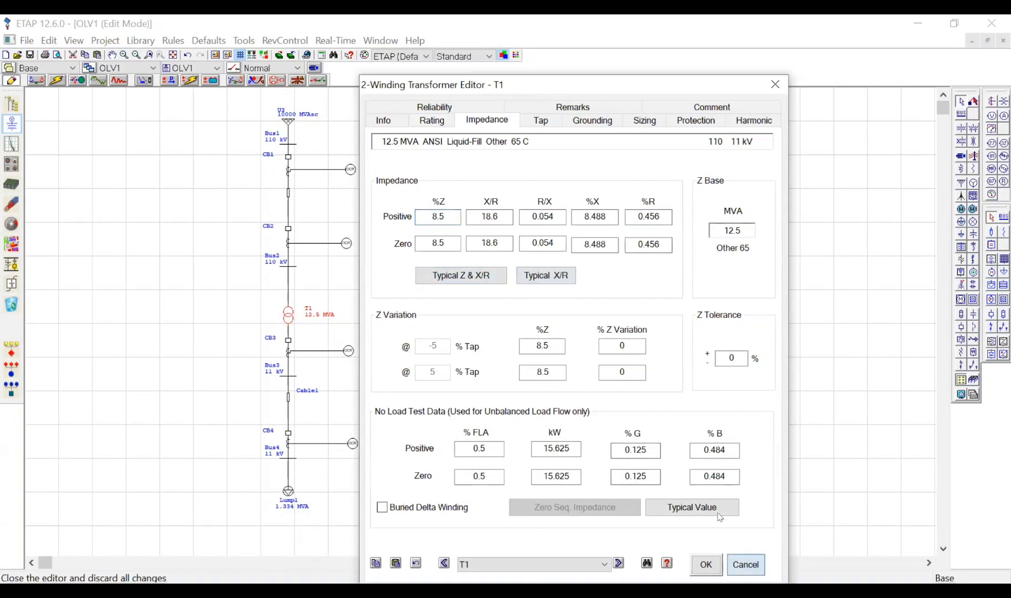
pyautogui.click(746, 565)
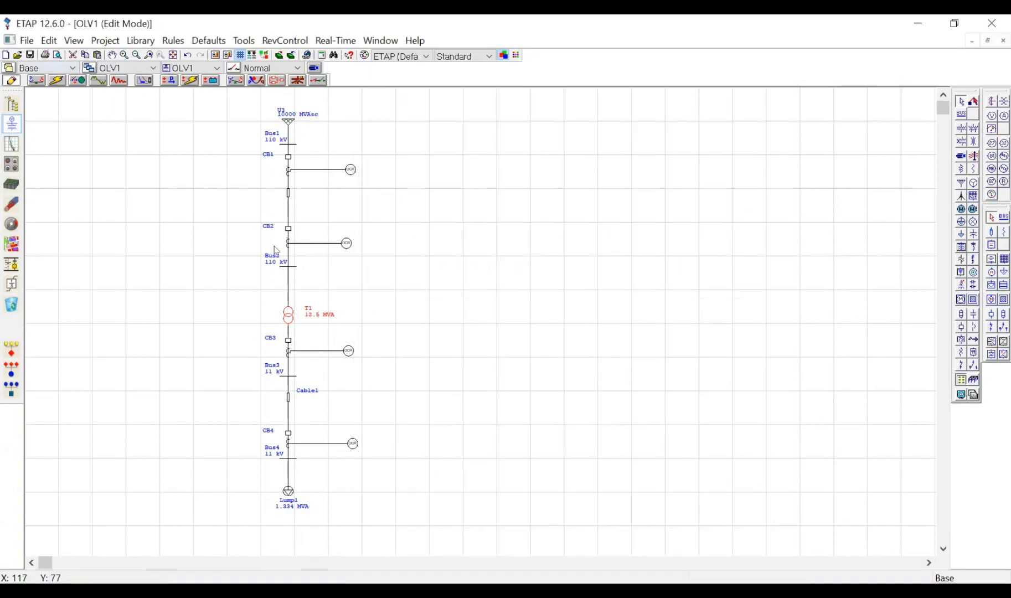
# Step: Run the load flow analysis on the one-line diagram and move Bus1's voltage label clear of its current readings
pyautogui.click(36, 80)
pyautogui.click(999, 103)
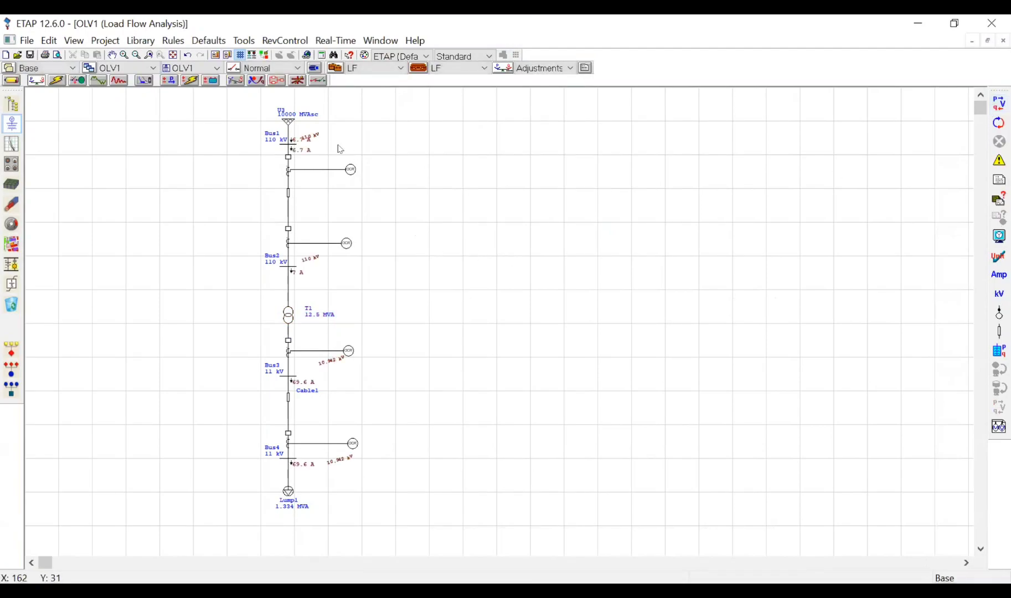
pyautogui.moveTo(315, 135); pyautogui.dragTo(337, 122)
pyautogui.scroll(1, 210, 151)
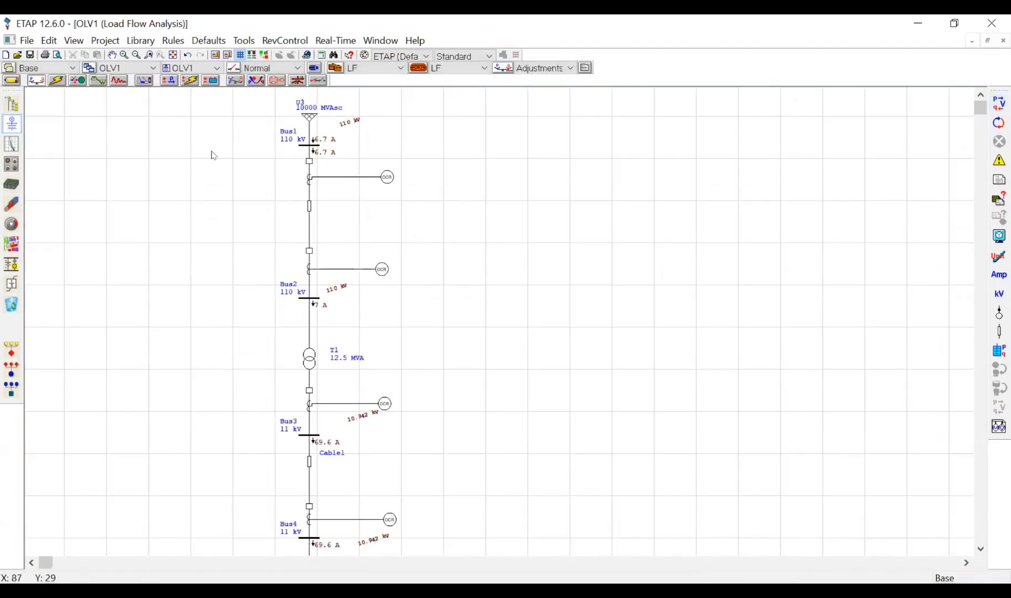
pyautogui.click(112, 55)
pyautogui.moveTo(132, 97); pyautogui.dragTo(203, 86)
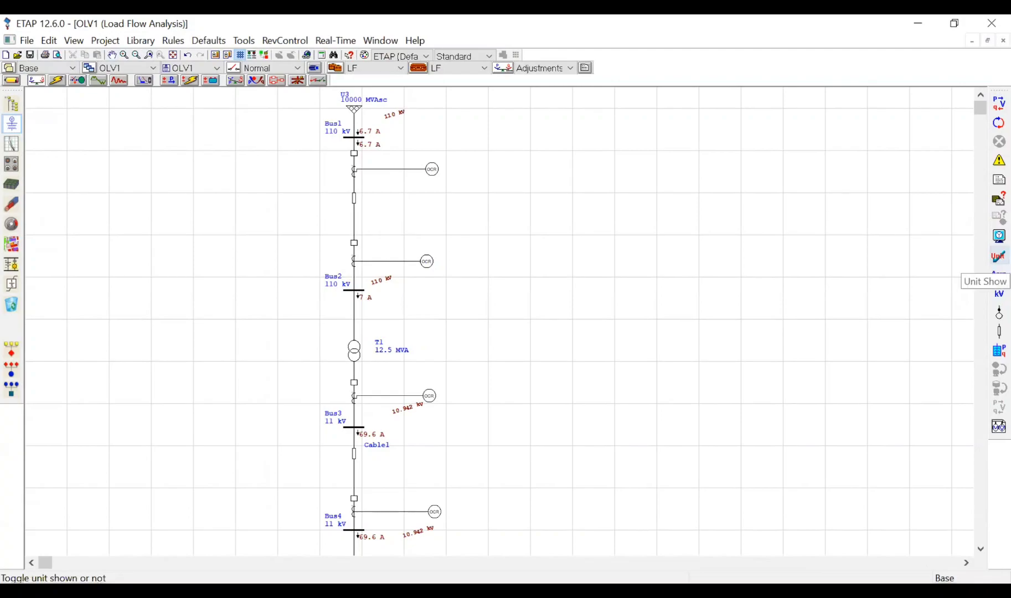
# Step: Toggle the result units off and back on, and check the available flow units while keeping Amp
pyautogui.click(999, 257)
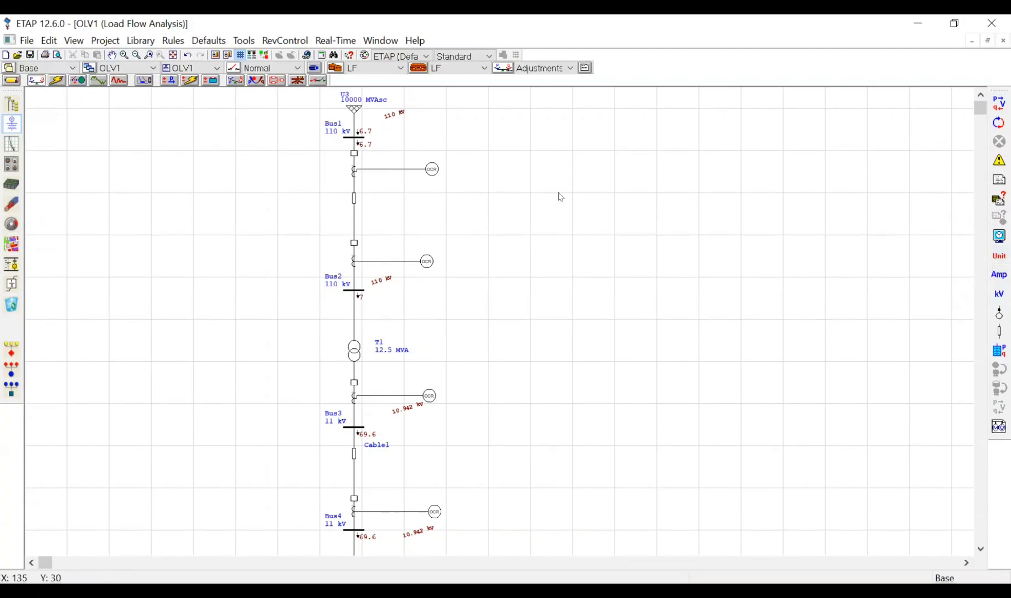
pyautogui.click(995, 260)
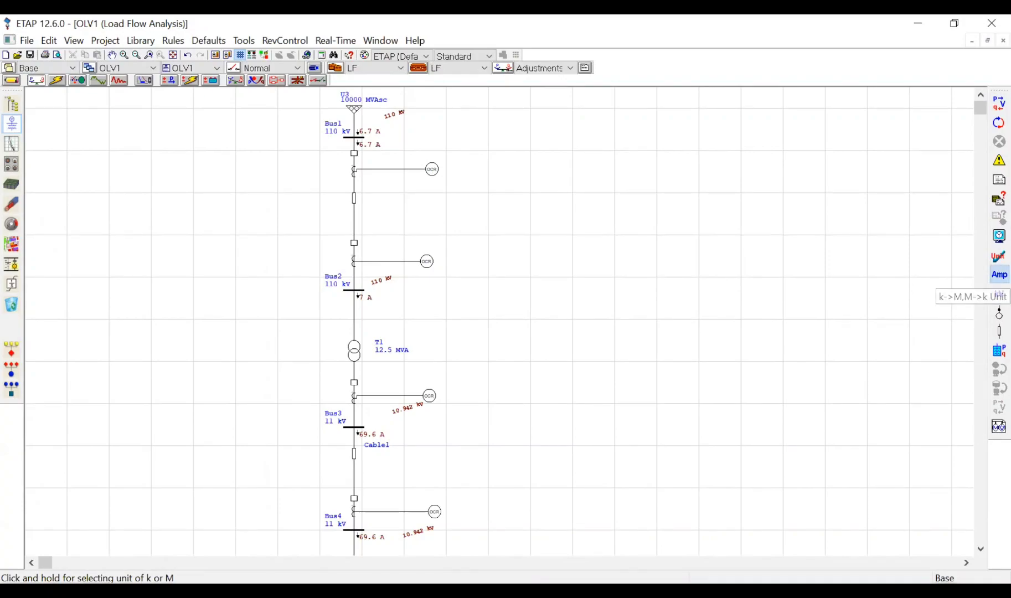
pyautogui.moveTo(1000, 275); pyautogui.dragTo(899, 285)
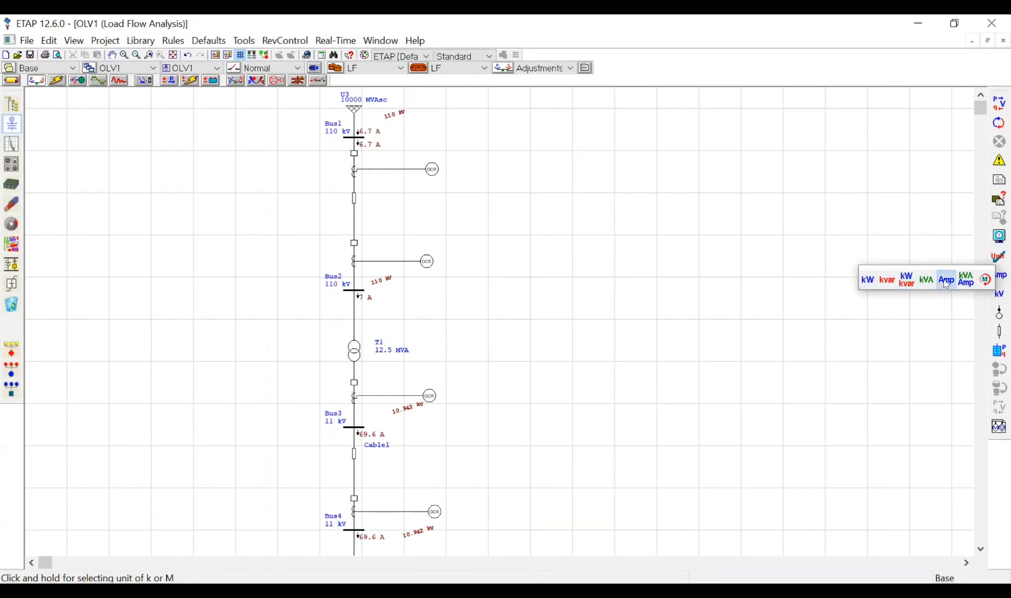
# Step: Compare Lump1's rated nameplate current with the load flow current at Bus4 and close the editor without changes
pyautogui.scroll(-3, 460, 390)
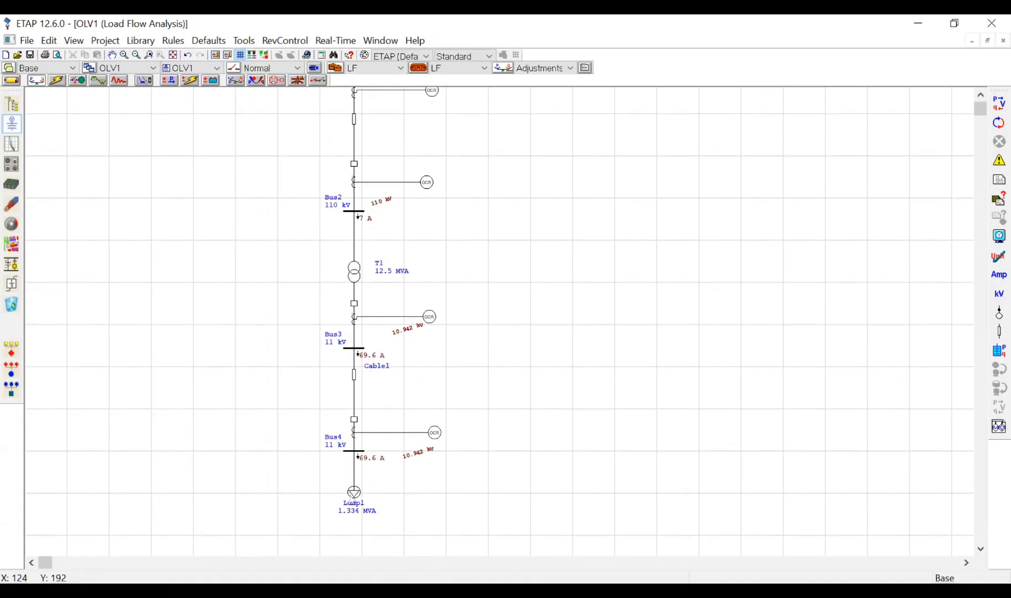
pyautogui.doubleClick(355, 493)
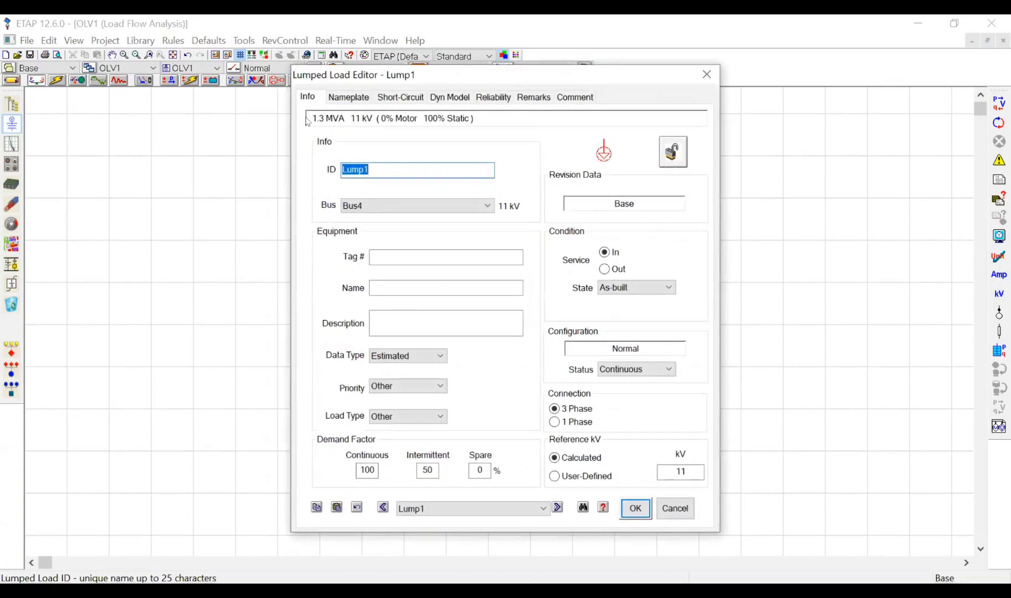
pyautogui.click(349, 100)
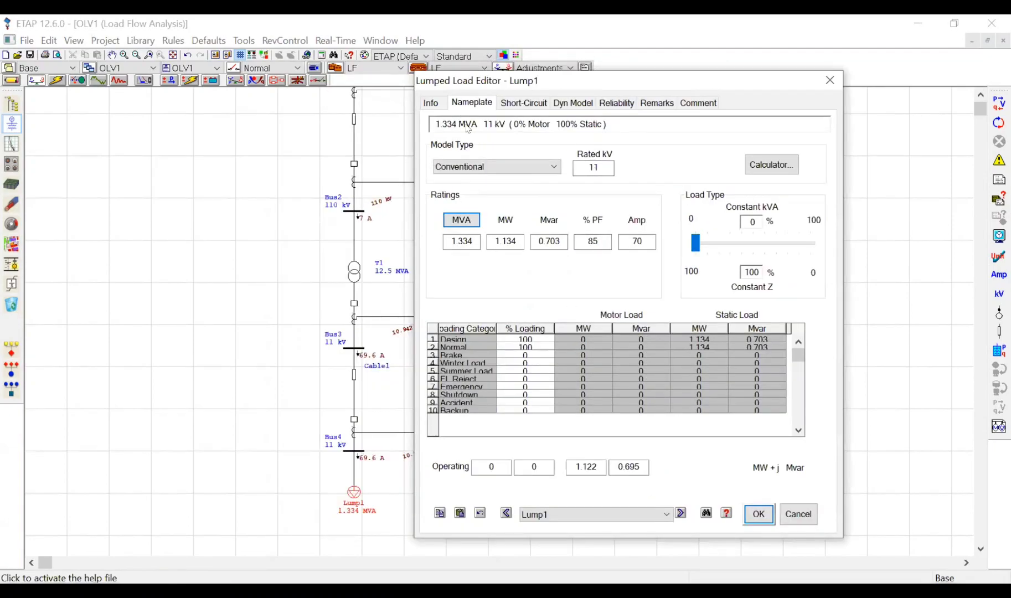
pyautogui.doubleClick(630, 237)
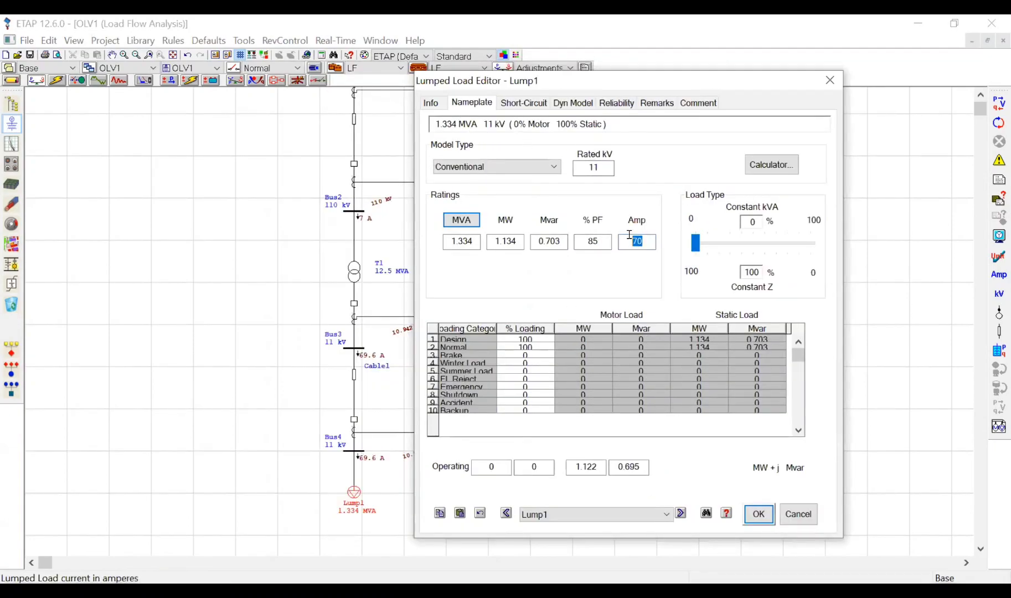
pyautogui.click(642, 241)
pyautogui.click(798, 514)
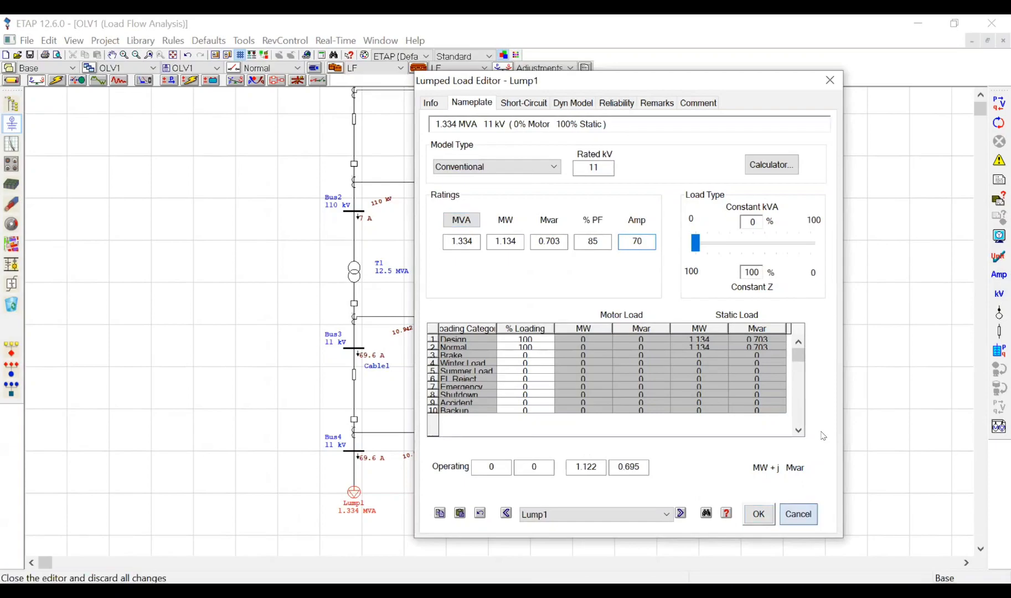
# Step: Examine power grid U3's three-phase short-circuit MVA, X/R and kA ratings, and close its editor without saving
pyautogui.scroll(2, 162, 208)
pyautogui.scroll(2, 196, 198)
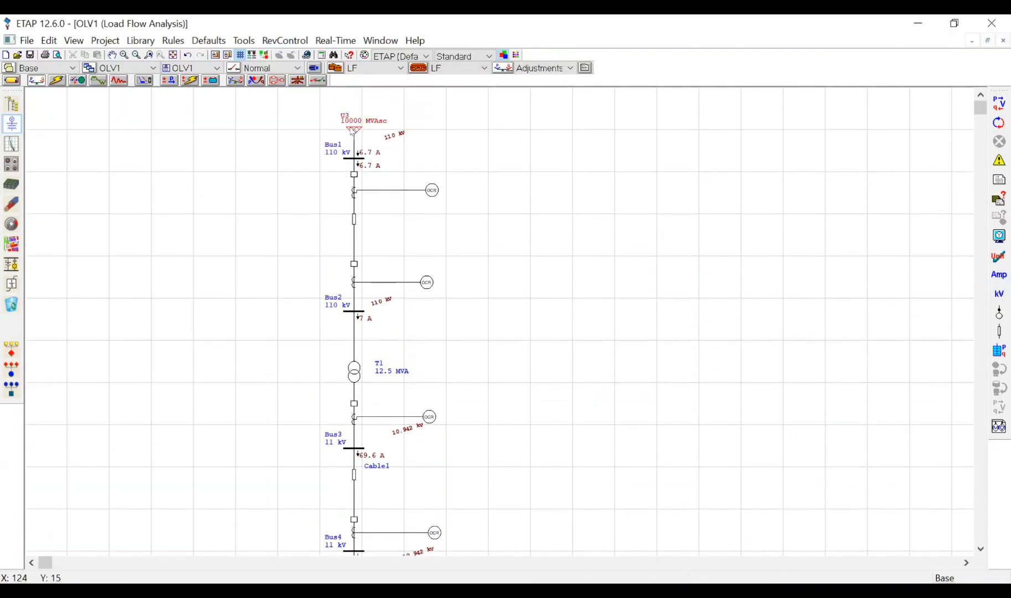
pyautogui.doubleClick(352, 131)
pyautogui.click(365, 123)
pyautogui.click(353, 292)
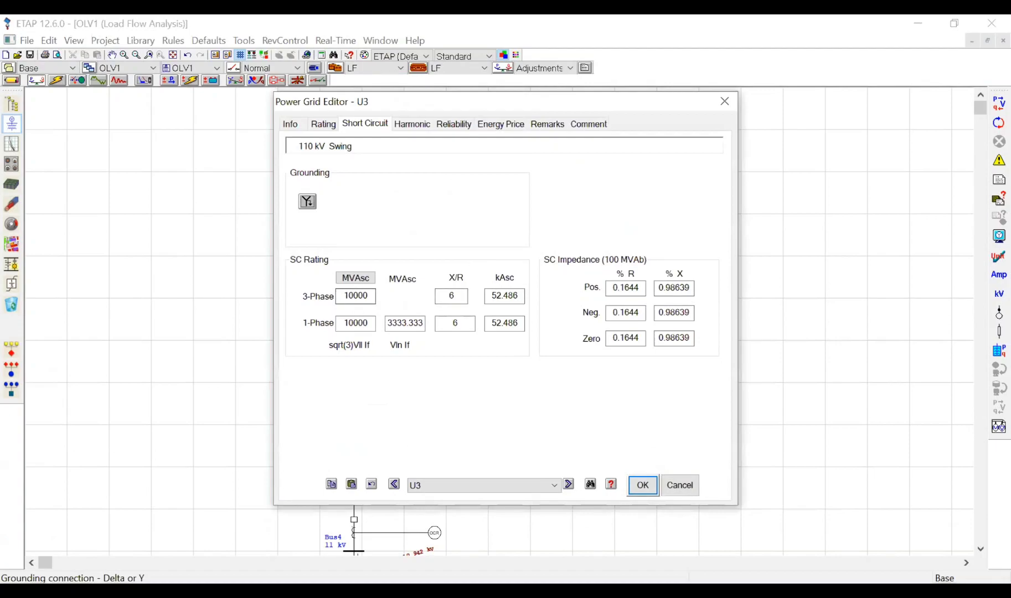
pyautogui.click(397, 323)
pyautogui.moveTo(374, 296); pyautogui.dragTo(332, 299)
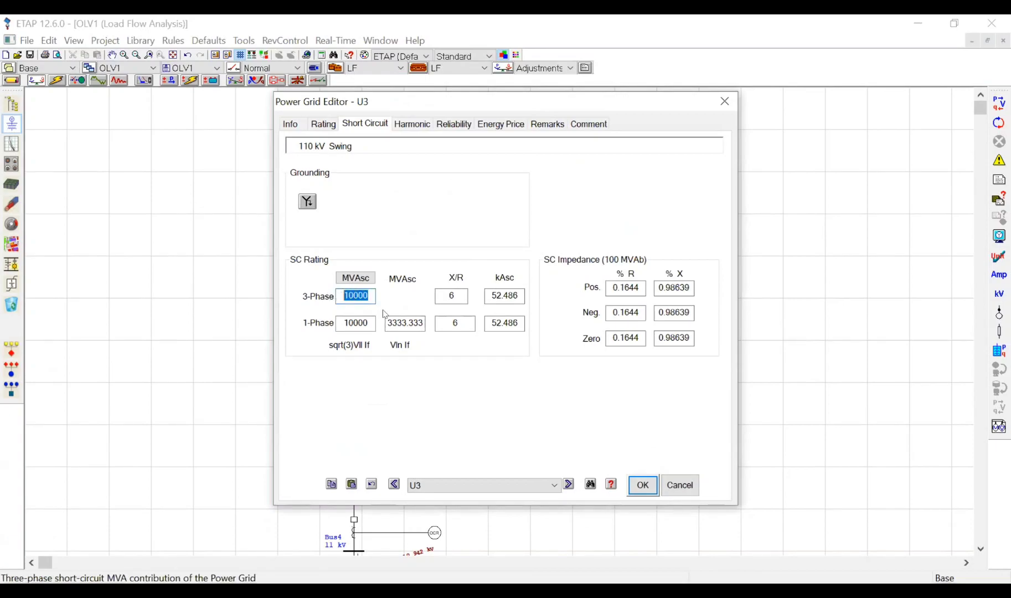
pyautogui.click(369, 317)
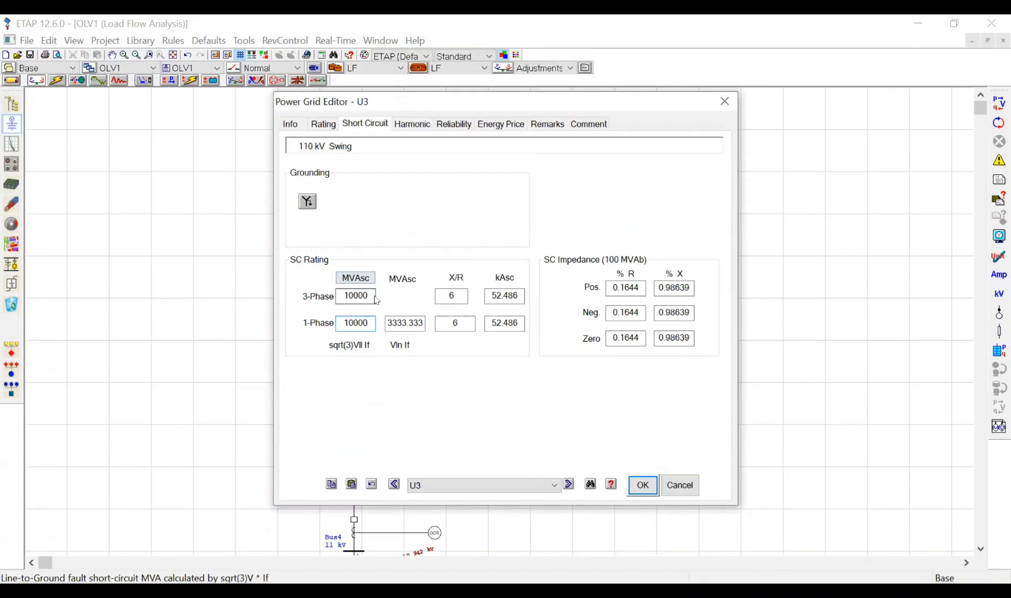
pyautogui.doubleClick(344, 293)
pyautogui.click(453, 294)
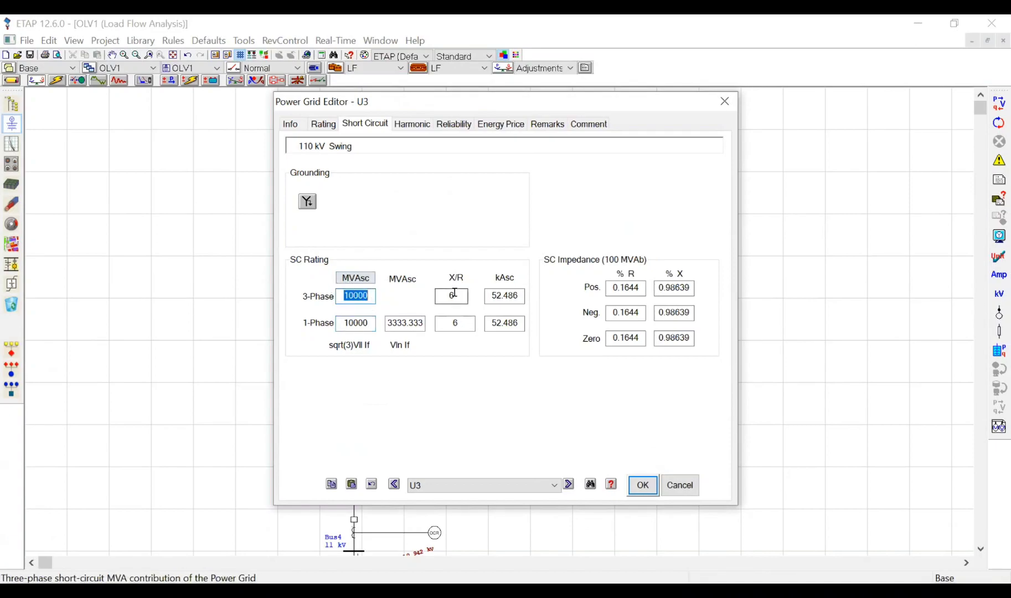
pyautogui.click(487, 292)
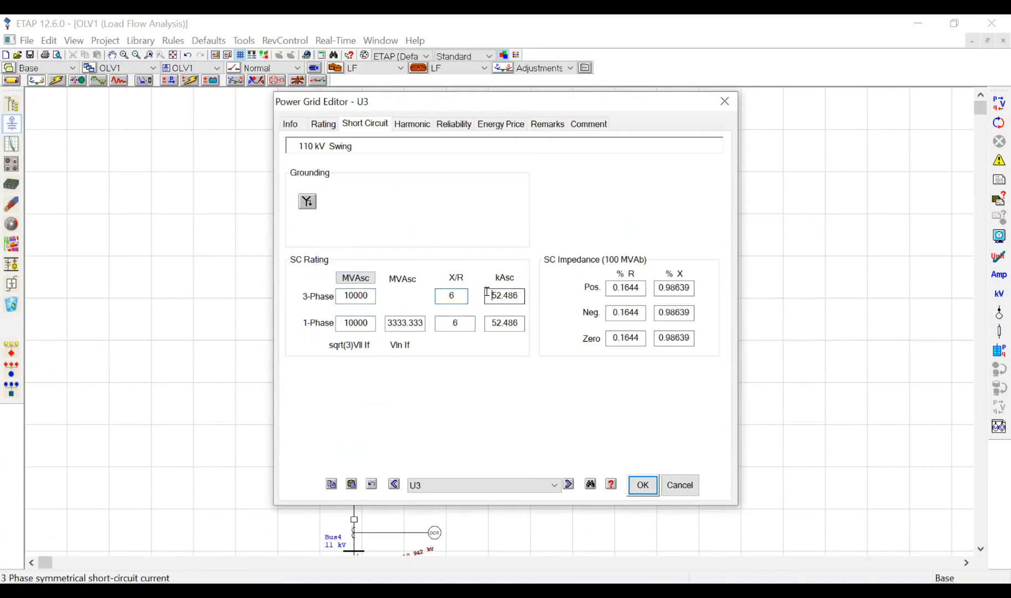
pyautogui.doubleClick(490, 292)
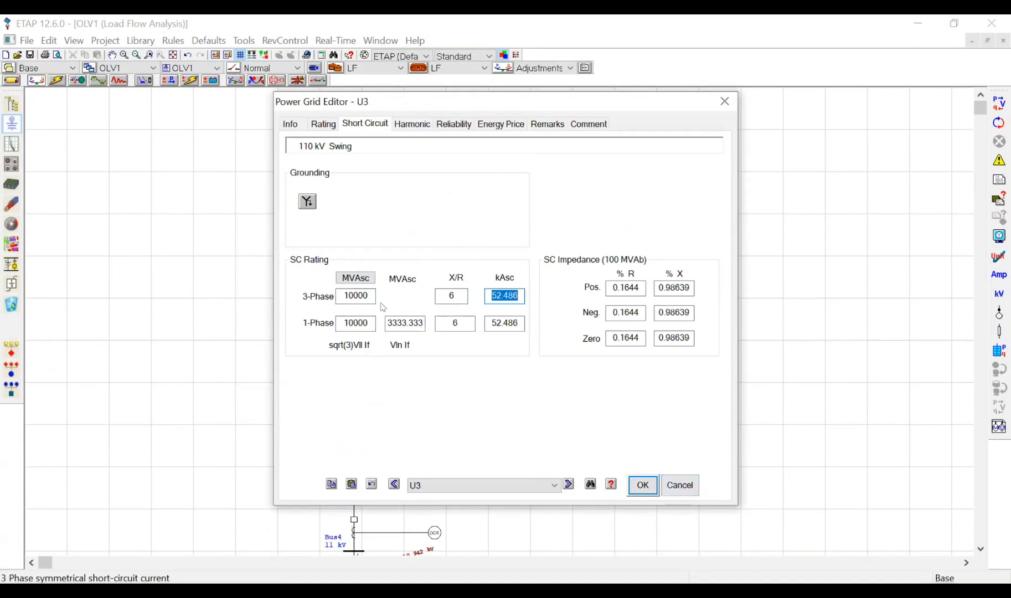
pyautogui.click(680, 486)
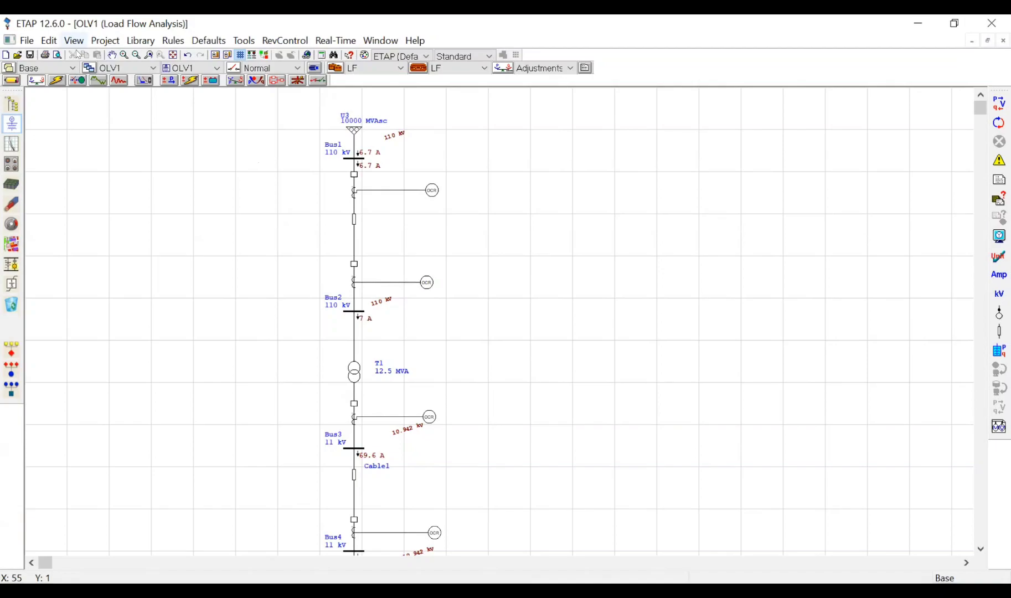
# Step: Switch the one-line diagram to short-circuit analysis and mark Bus2 as a faulted bus
pyautogui.click(56, 82)
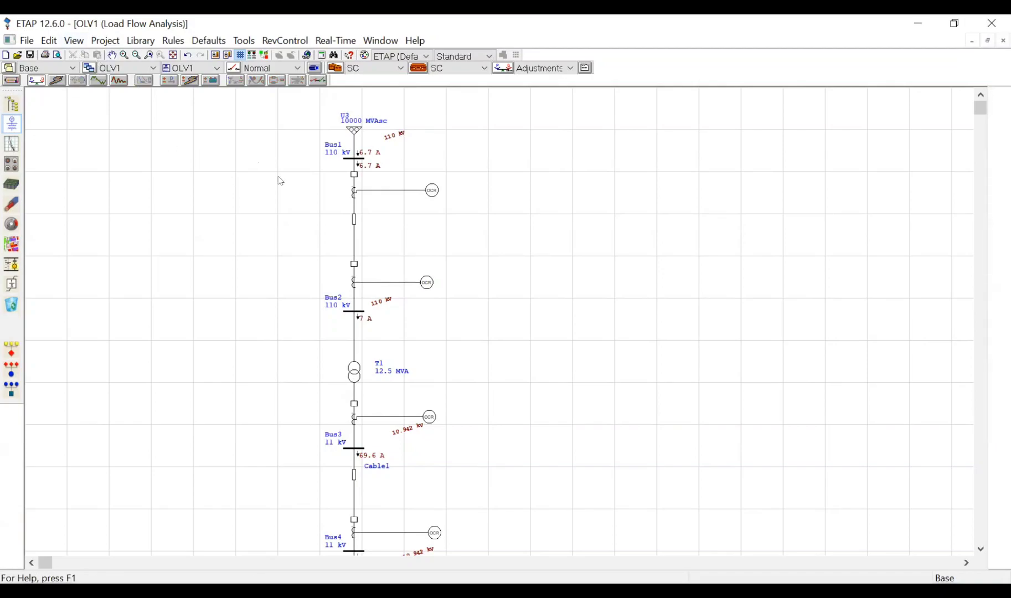
pyautogui.click(113, 55)
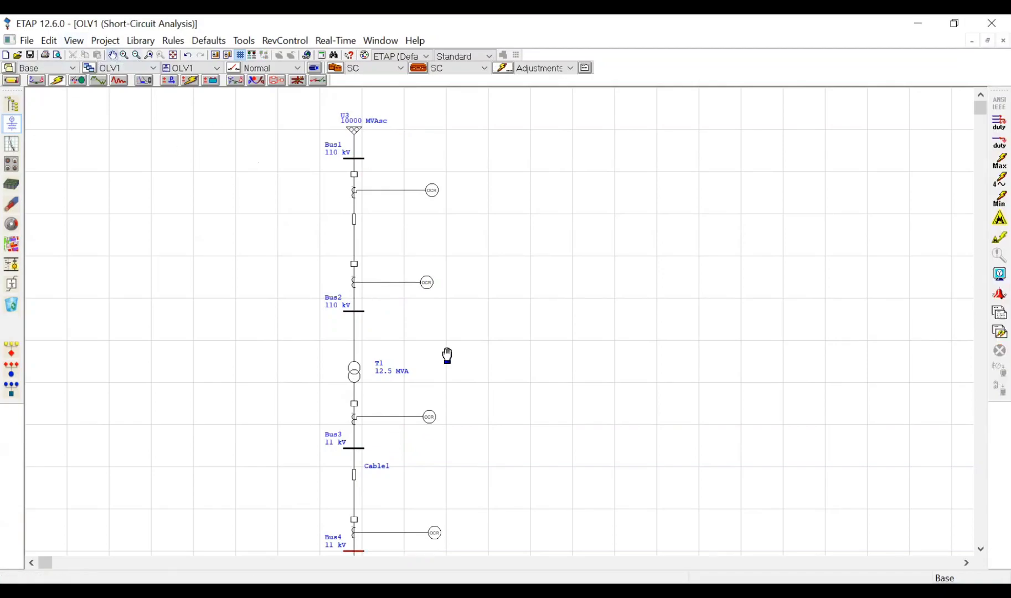
pyautogui.scroll(-4, 543, 319)
pyautogui.moveTo(515, 273); pyautogui.dragTo(519, 328)
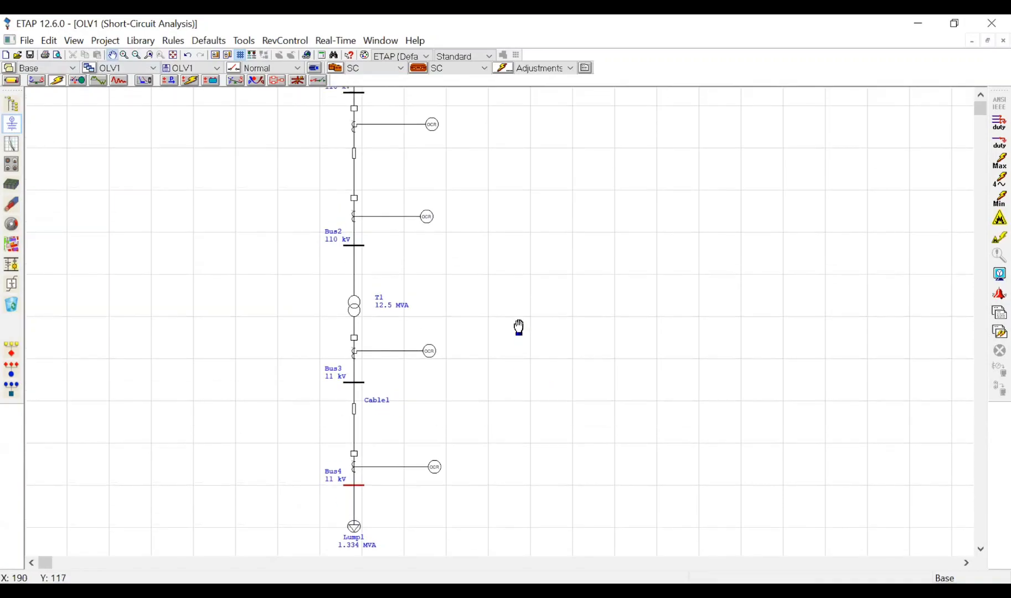
pyautogui.press('Escape')
pyautogui.click(360, 249)
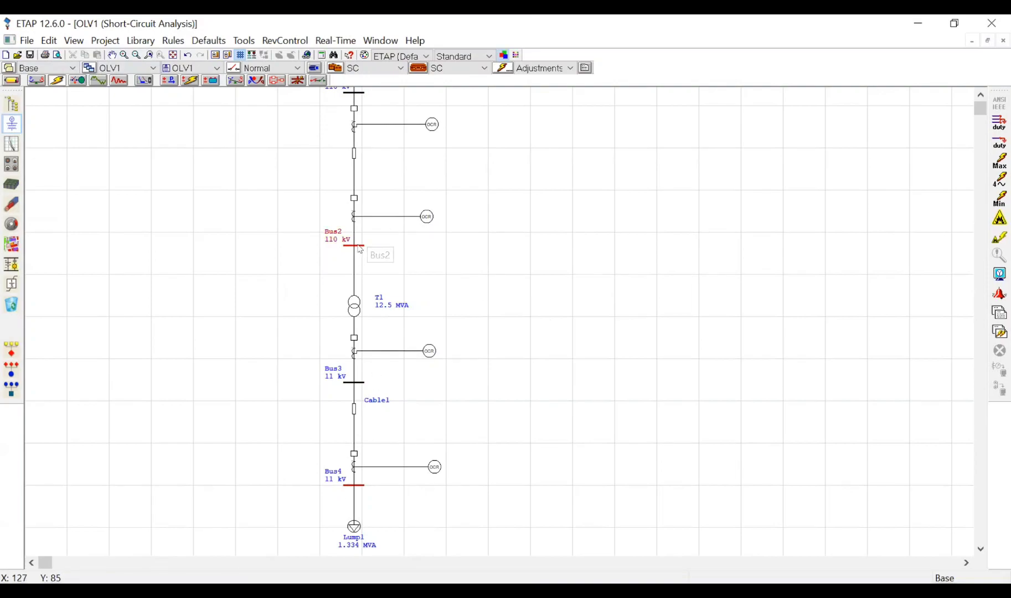
pyautogui.rightClick(362, 247)
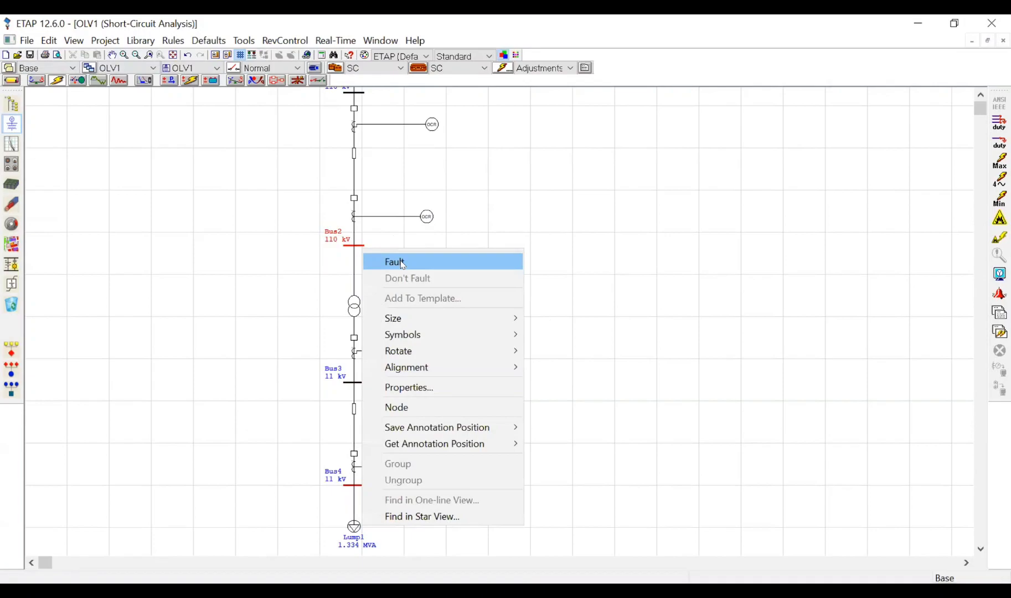
pyautogui.click(402, 264)
# Step: Remove the fault assignment from Bus4
pyautogui.rightClick(361, 246)
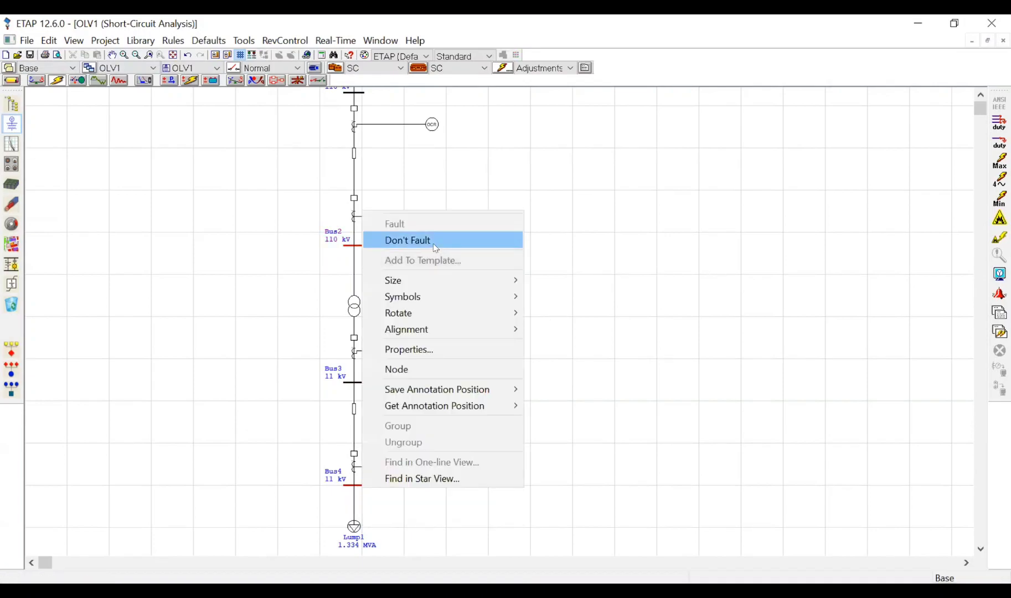
pyautogui.click(433, 243)
pyautogui.scroll(1, 399, 280)
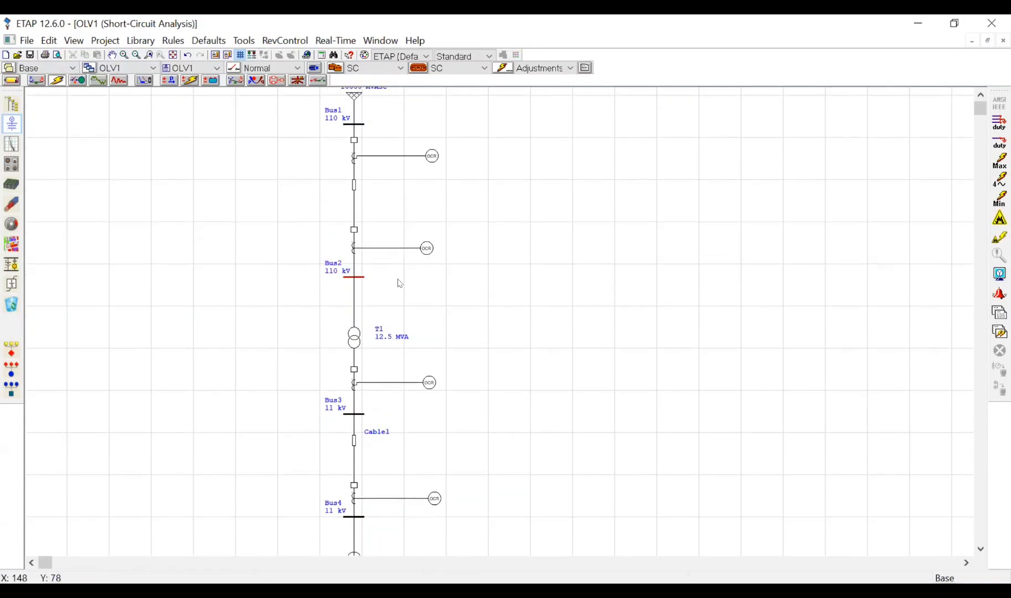
pyautogui.scroll(-1, 381, 294)
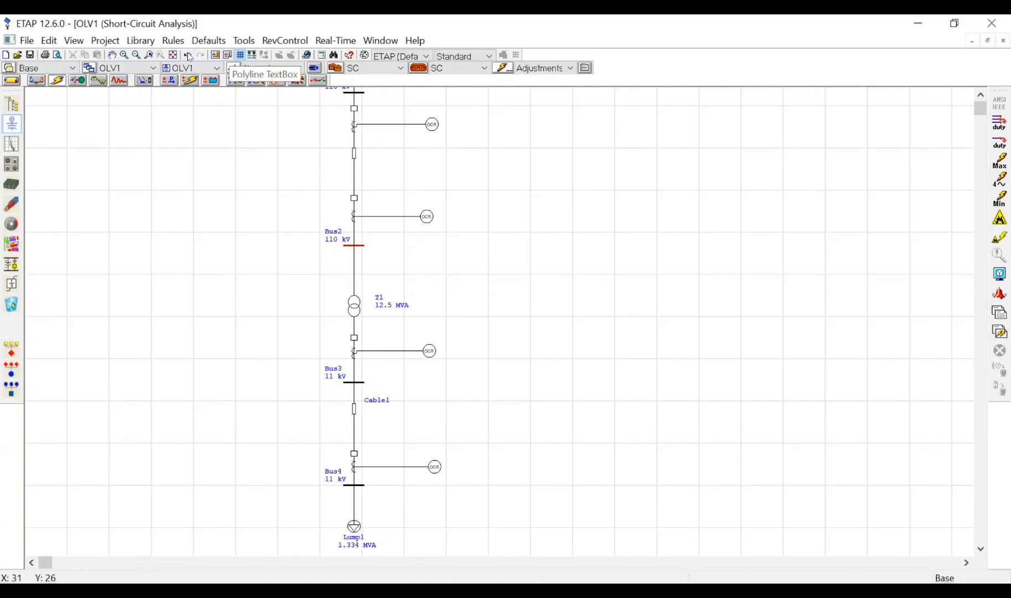
# Step: Add a text box beside Bus2 with the text BUSBAR 1
pyautogui.click(216, 55)
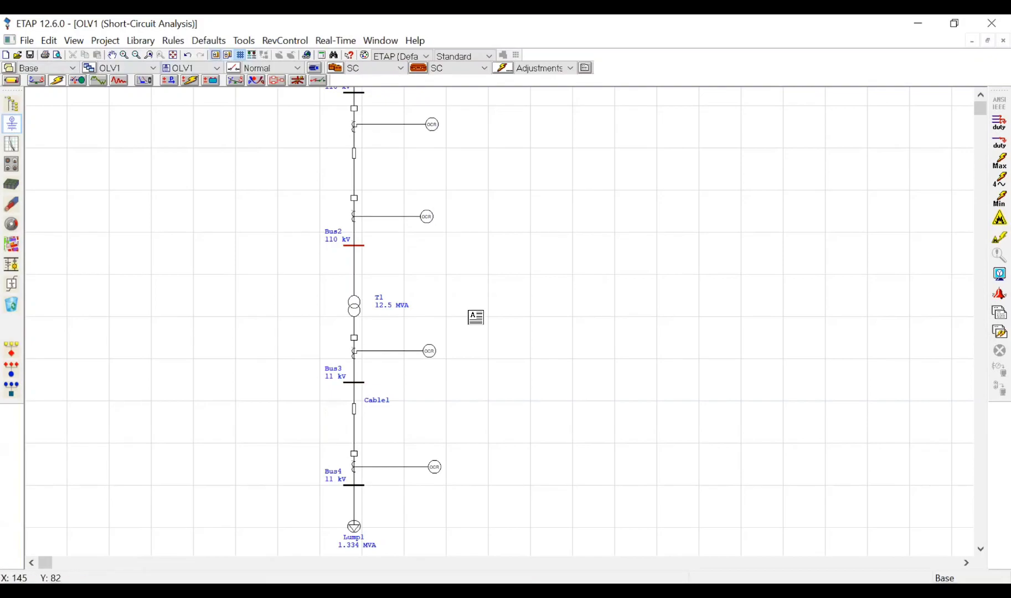
pyautogui.click(394, 232)
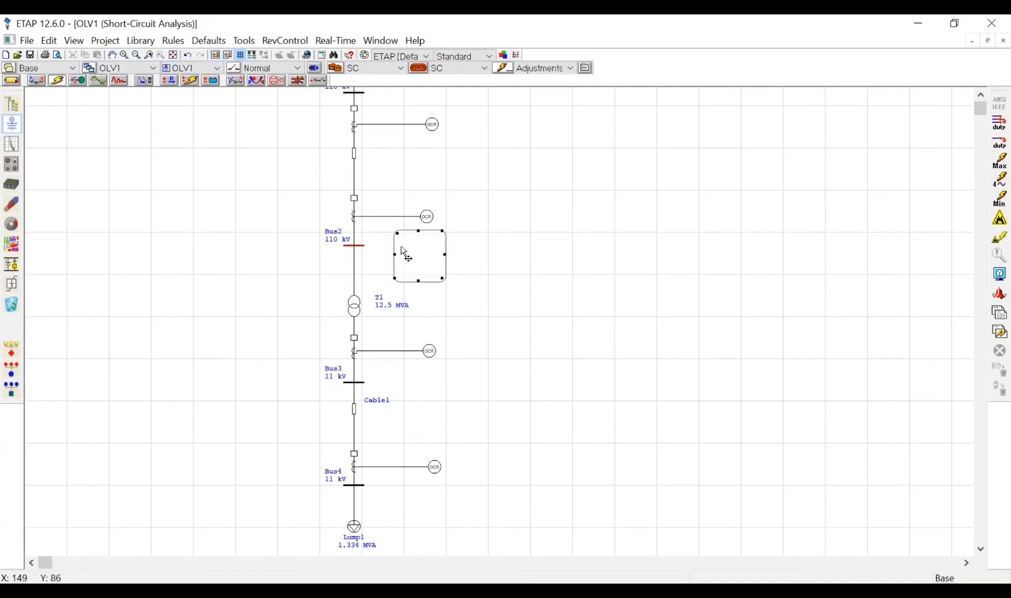
pyautogui.doubleClick(402, 247)
pyautogui.click(431, 376)
pyautogui.write('BUS')
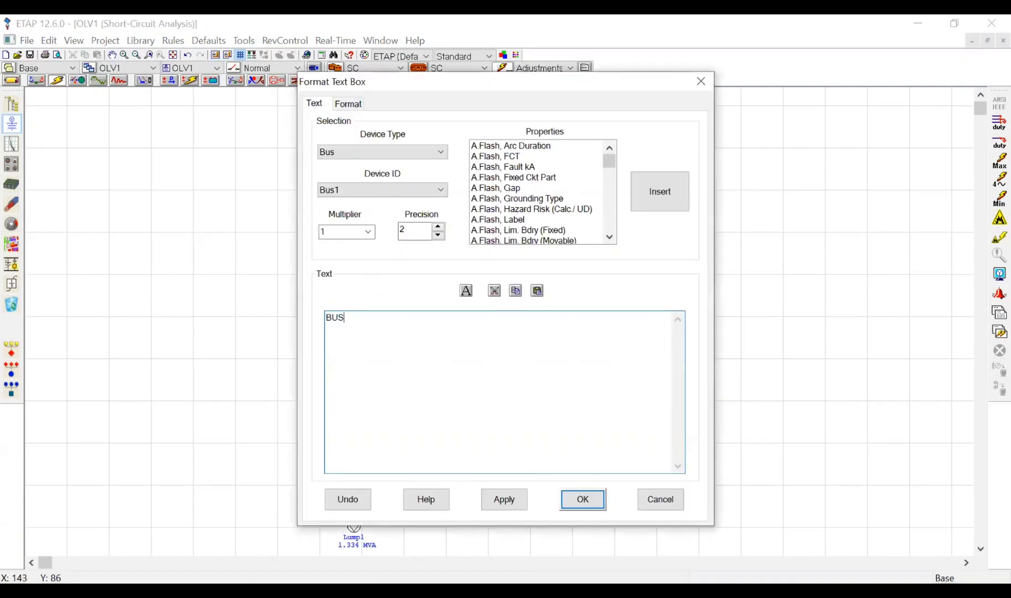
pyautogui.write('BAR 1')
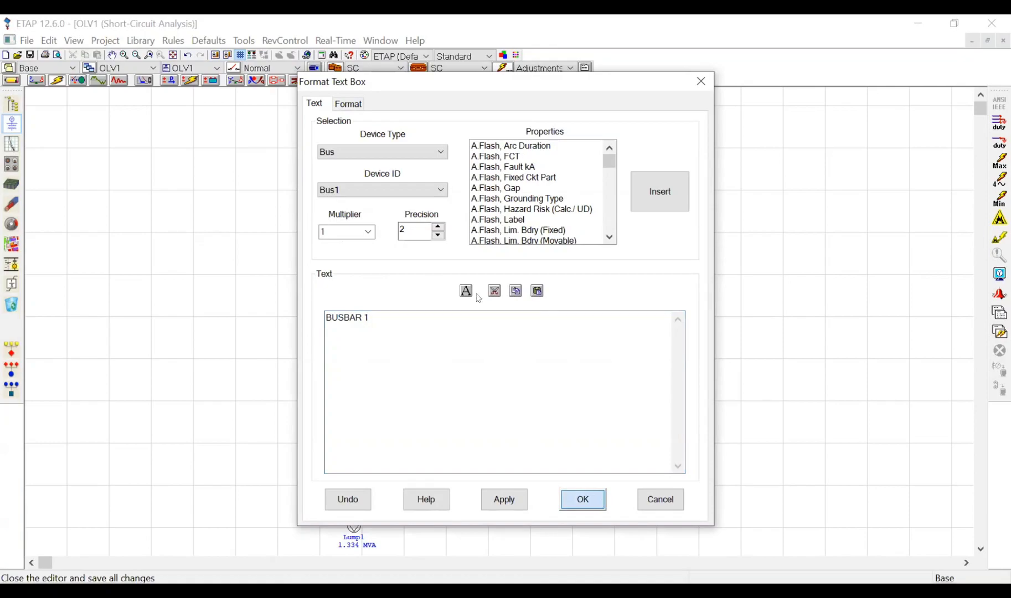
pyautogui.press('Return')
# Step: Resize the BUSBAR 1 text box so its text fits on one line and position it next to Bus2
pyautogui.click(445, 257)
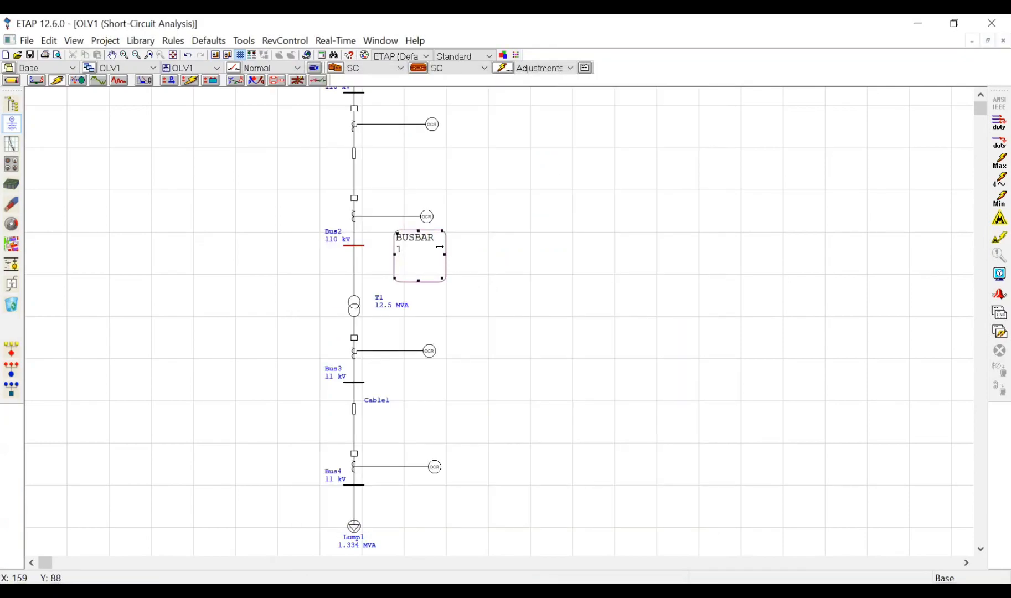
pyautogui.write('`BUSBAR 1')
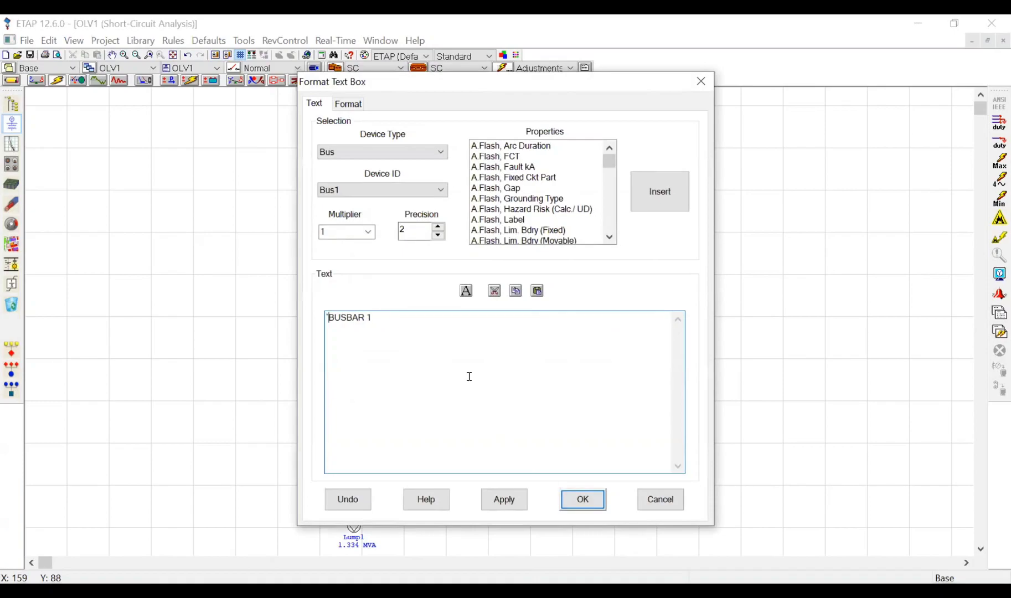
pyautogui.press('Escape')
pyautogui.moveTo(413, 277); pyautogui.dragTo(419, 254)
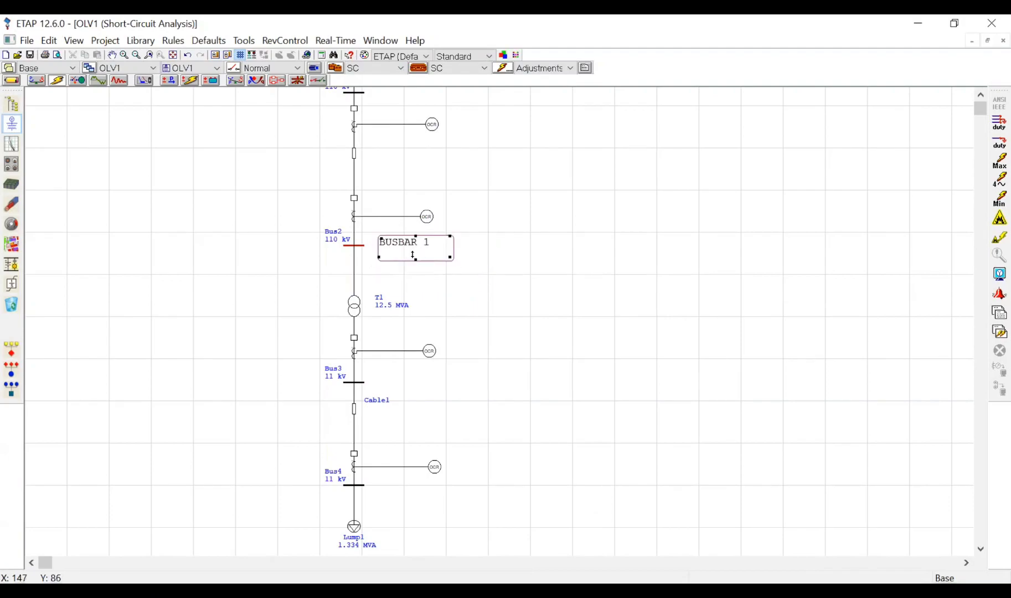
pyautogui.click(520, 323)
pyautogui.click(406, 245)
pyautogui.moveTo(435, 279); pyautogui.dragTo(406, 246)
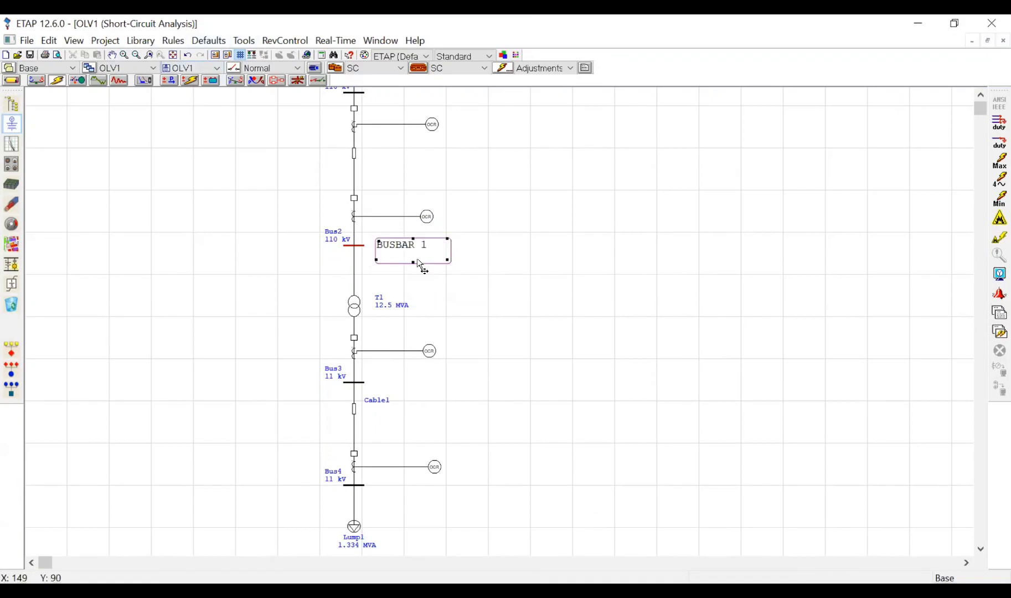
# Step: Return to edit mode and place copies of the BUSBAR 1 text box beside Bus3 and Bus4
pyautogui.click(13, 81)
pyautogui.hotkey('ctrl', 'c')
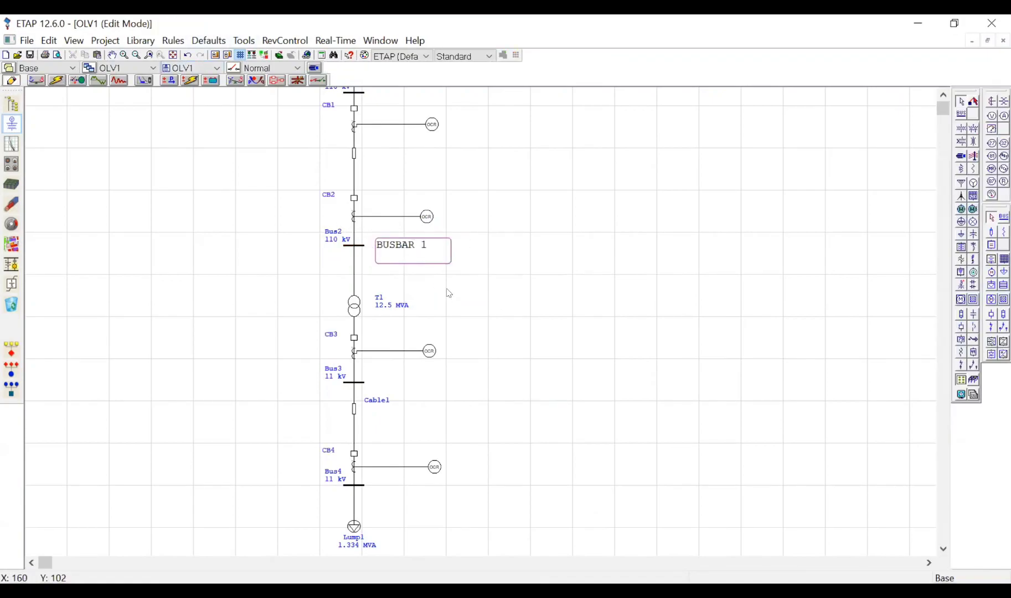
pyautogui.hotkey('ctrl', 'v')
pyautogui.moveTo(63, 121); pyautogui.dragTo(429, 387)
pyautogui.click(156, 272)
pyautogui.hotkey('ctrl', 'v')
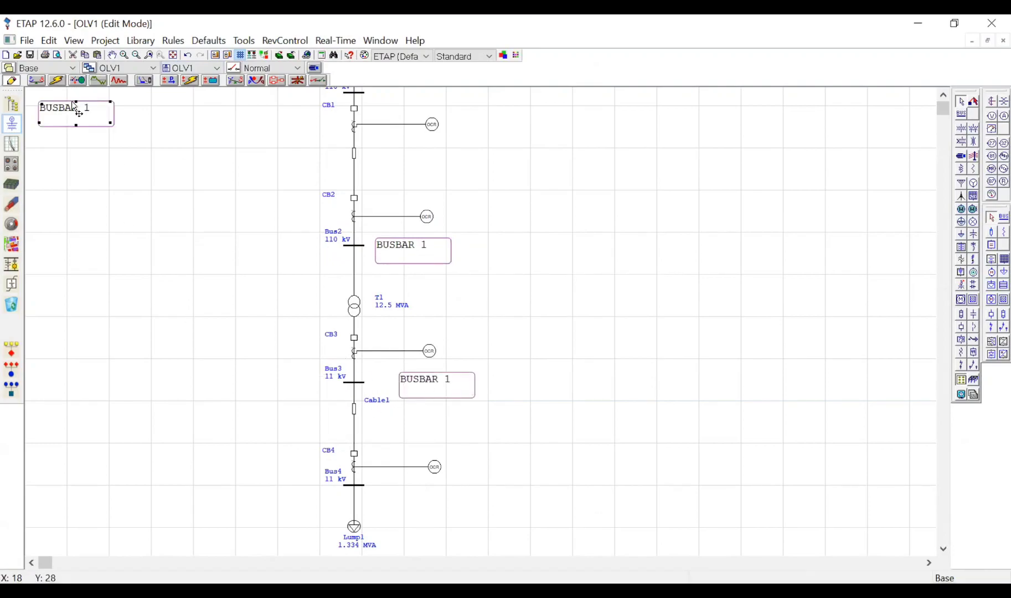
pyautogui.moveTo(76, 110); pyautogui.dragTo(417, 486)
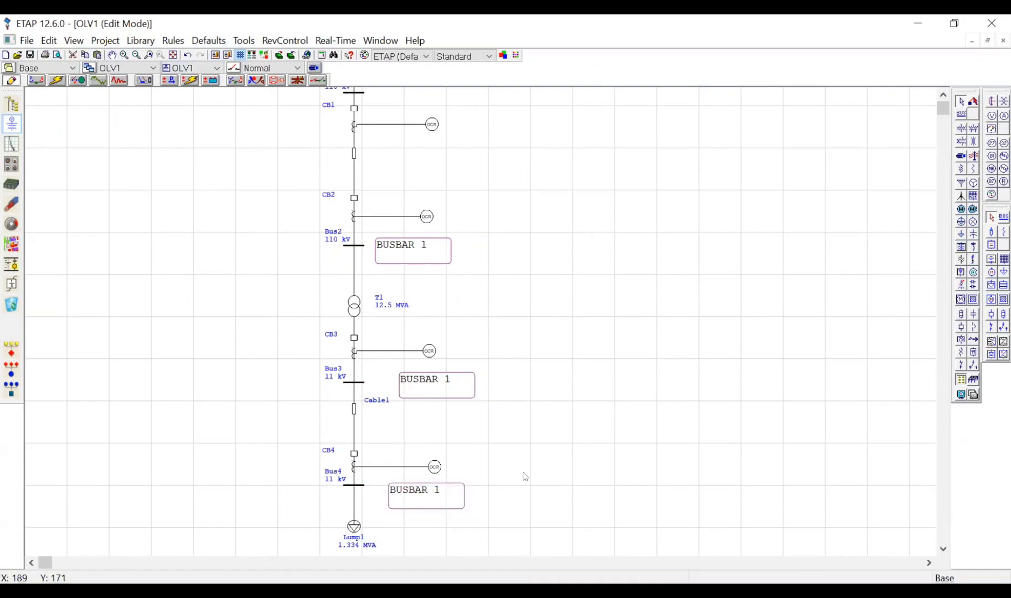
pyautogui.click(524, 474)
pyautogui.moveTo(425, 384); pyautogui.dragTo(420, 379)
pyautogui.click(522, 422)
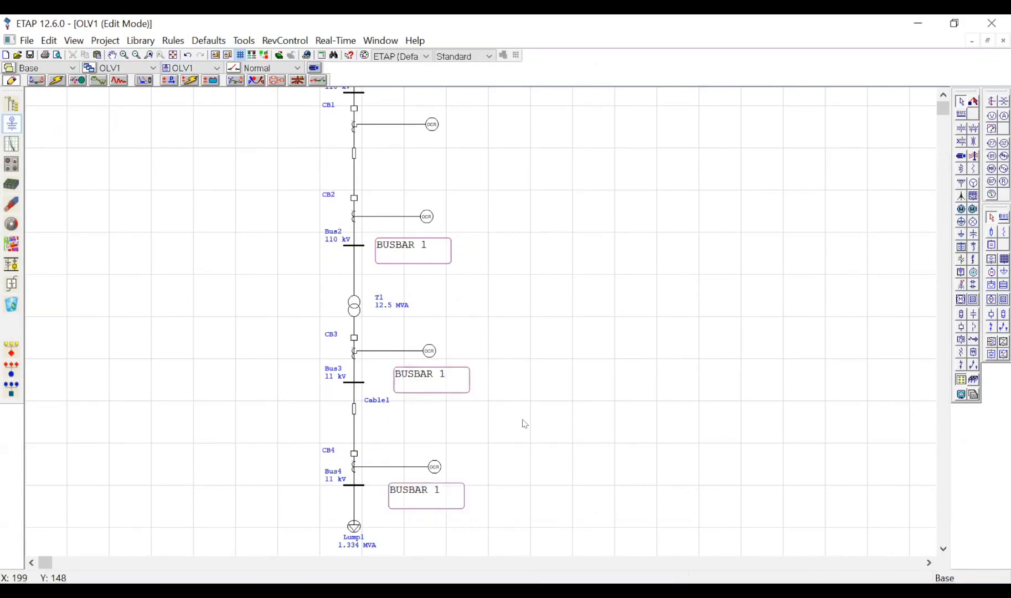
# Step: Change the text of the label beside Bus4 to BUSBAR 3
pyautogui.click(437, 493)
pyautogui.doubleClick(437, 493)
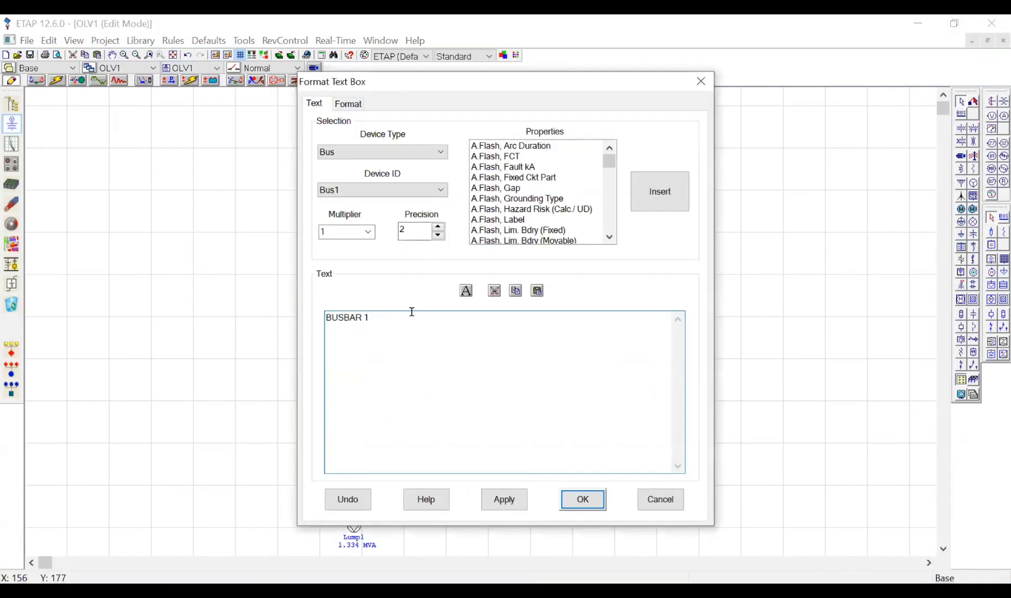
pyautogui.write('3')
pyautogui.click(583, 499)
# Step: Change the text of the label beside Bus3 to BUSBAR 2
pyautogui.click(424, 377)
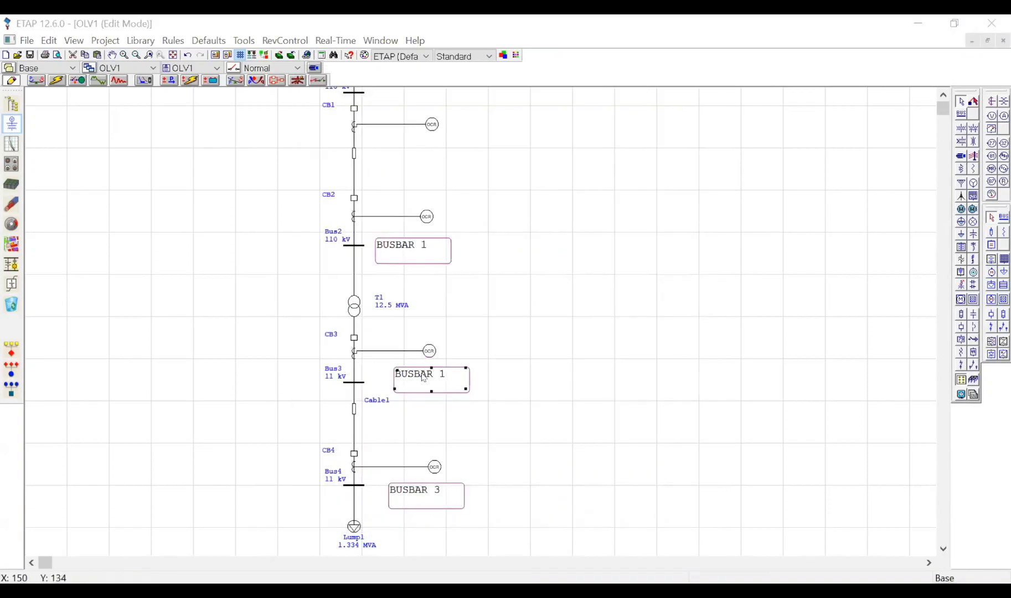
pyautogui.doubleClick(445, 375)
pyautogui.doubleClick(368, 317)
pyautogui.write('2')
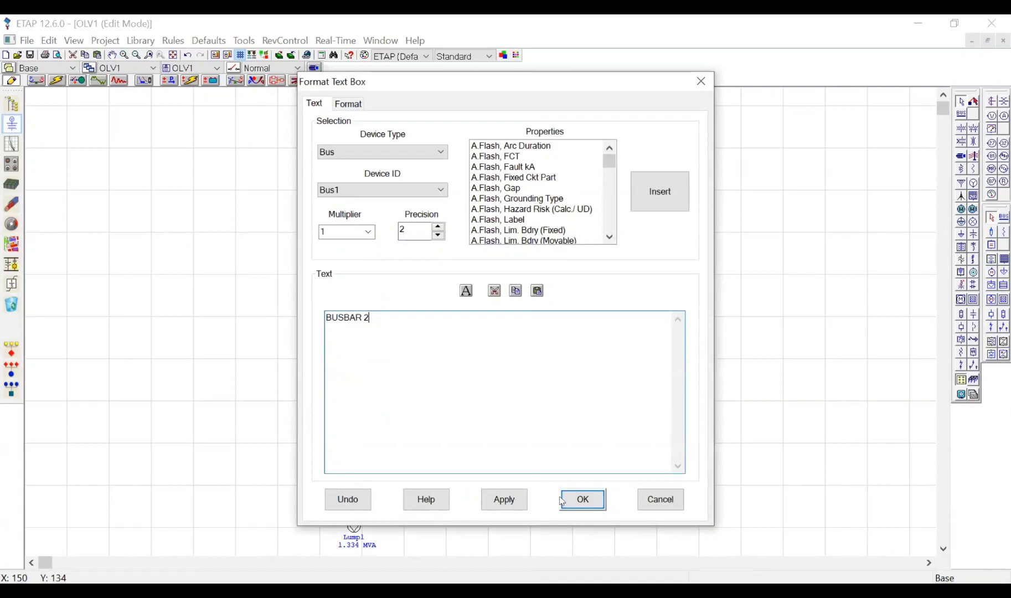
pyautogui.click(562, 501)
# Step: Switch back to short-circuit analysis, run the maximum (1/2 cycle) fault calculation and lengthen the Bus2 bar
pyautogui.scroll(-1, 498, 368)
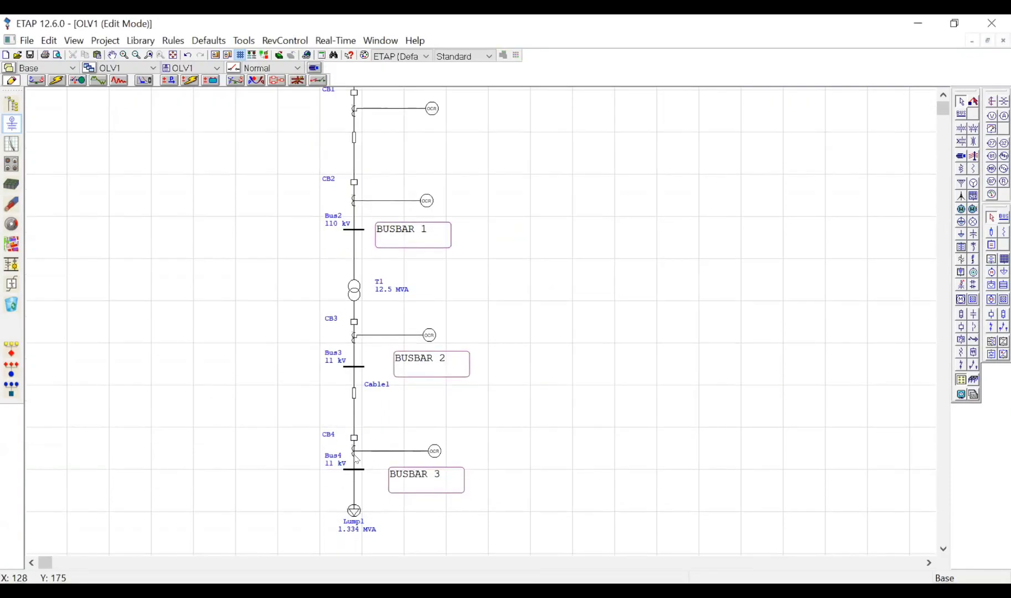
pyautogui.click(56, 81)
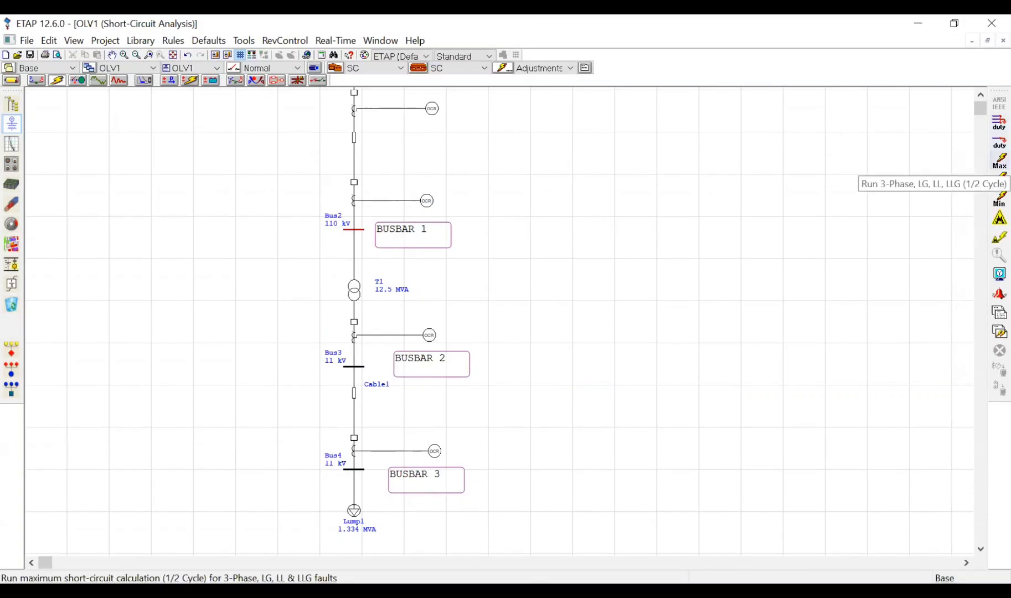
pyautogui.click(1000, 161)
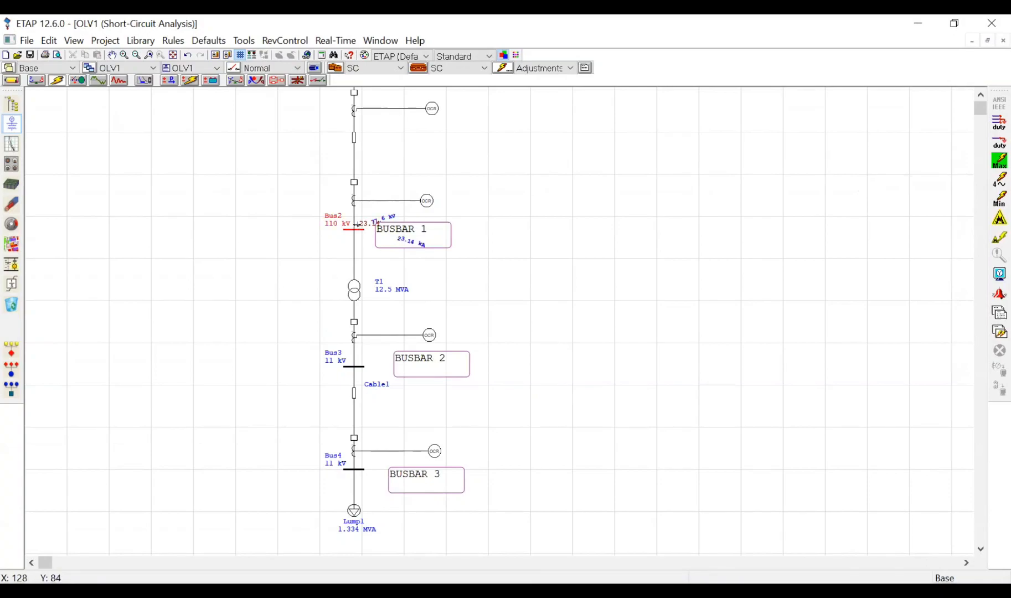
pyautogui.moveTo(357, 224); pyautogui.dragTo(473, 229)
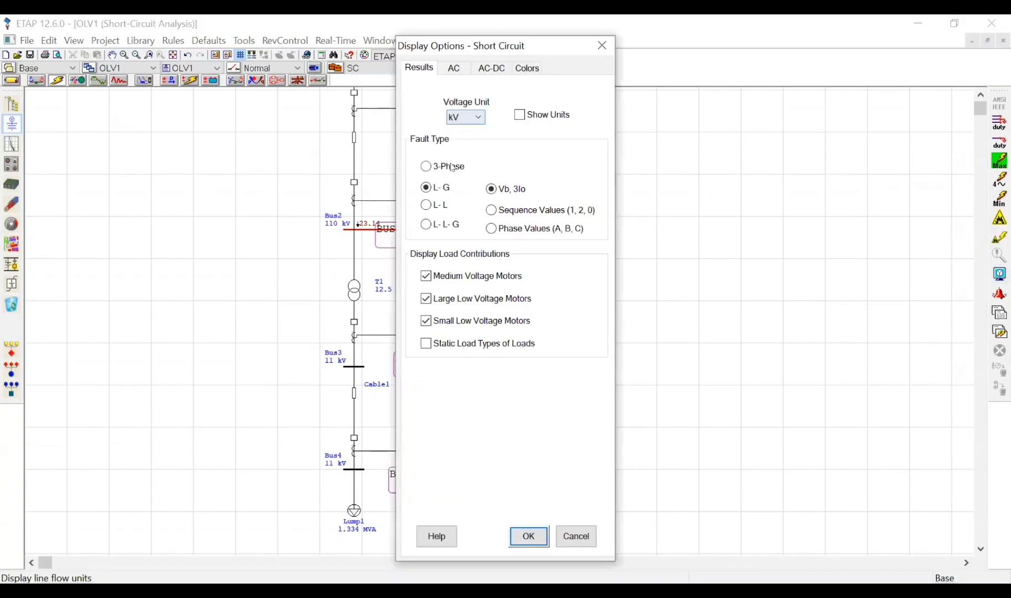
# Step: Set the short-circuit display options to show 3-phase fault results
pyautogui.click(441, 169)
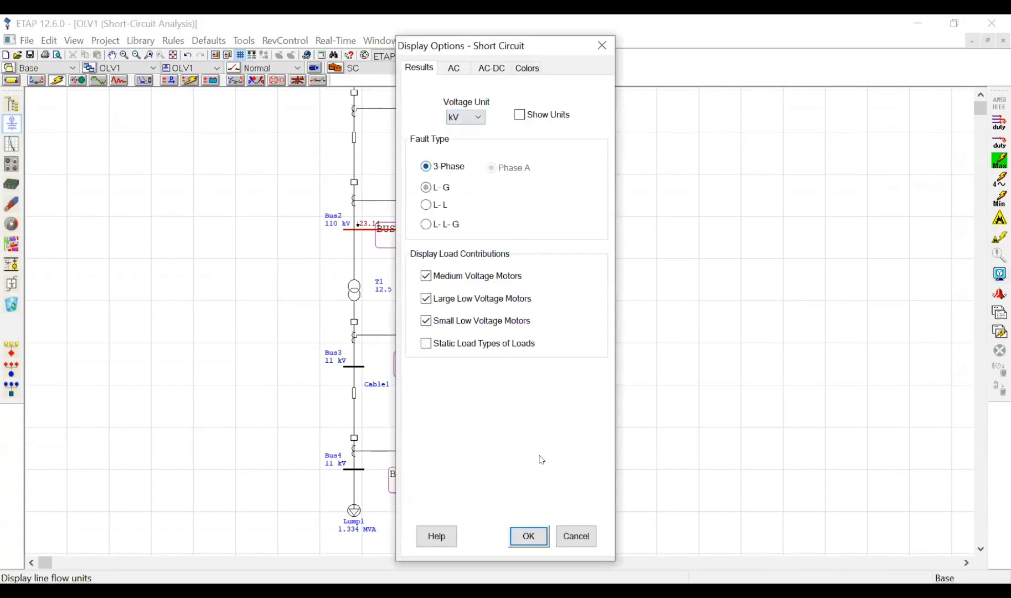
pyautogui.click(529, 536)
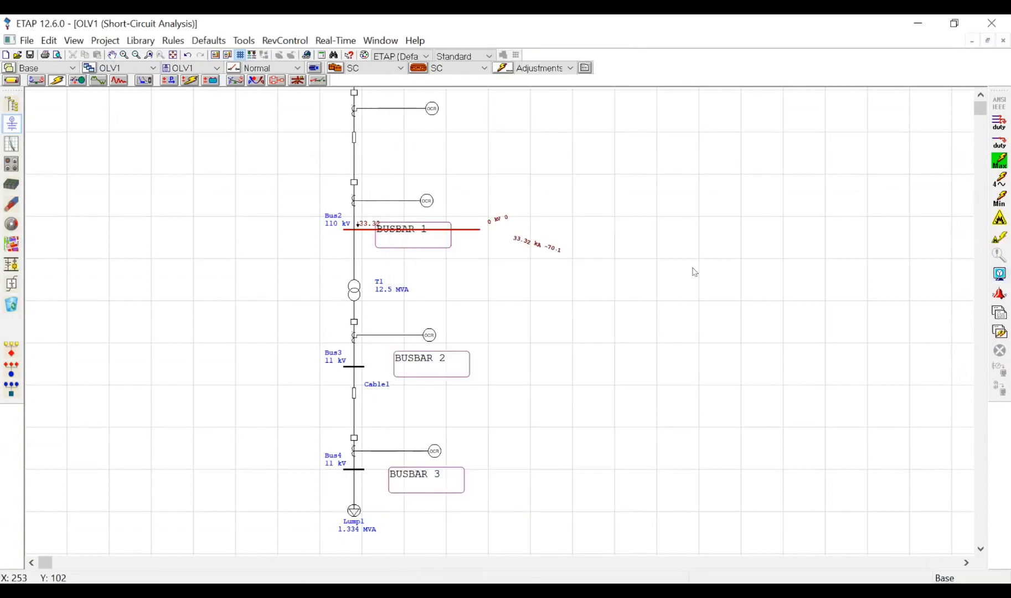
# Step: Move the BUSBAR 1, BUSBAR 2 and BUSBAR 3 labels to the left side of Bus2, Bus3 and Bus4
pyautogui.moveTo(430, 242); pyautogui.dragTo(301, 242)
pyautogui.moveTo(421, 363); pyautogui.dragTo(266, 382)
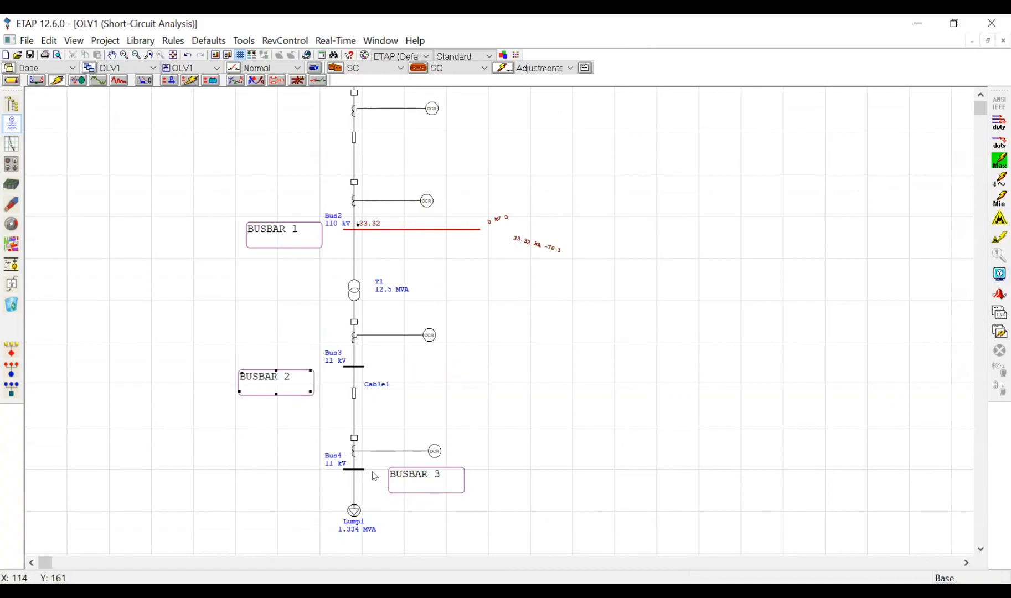
pyautogui.moveTo(424, 484); pyautogui.dragTo(269, 480)
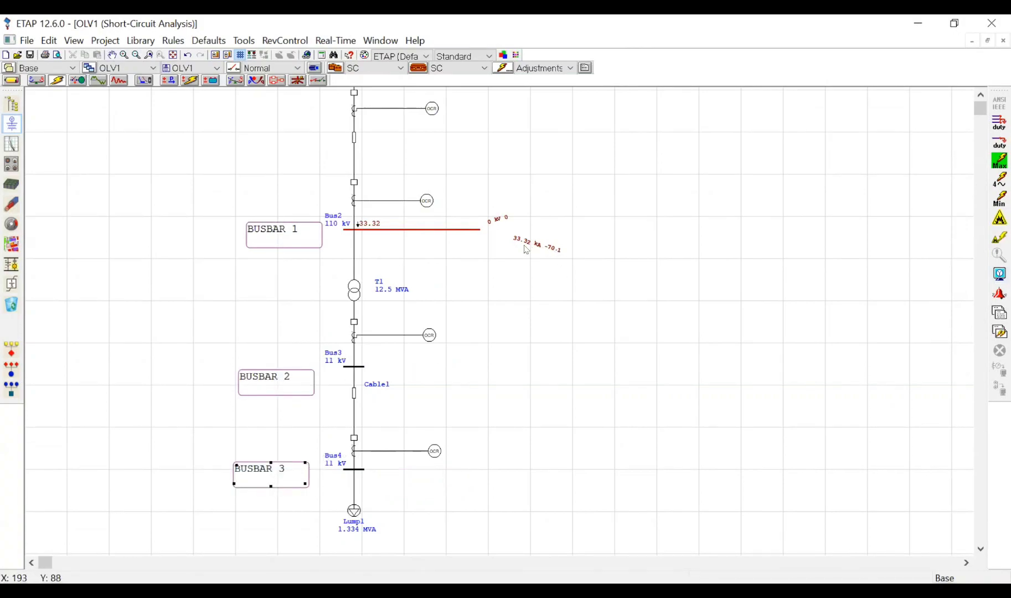
pyautogui.click(449, 271)
# Step: Turn on the display of units for the short-circuit results
pyautogui.scroll(1, 451, 272)
pyautogui.scroll(1, 424, 309)
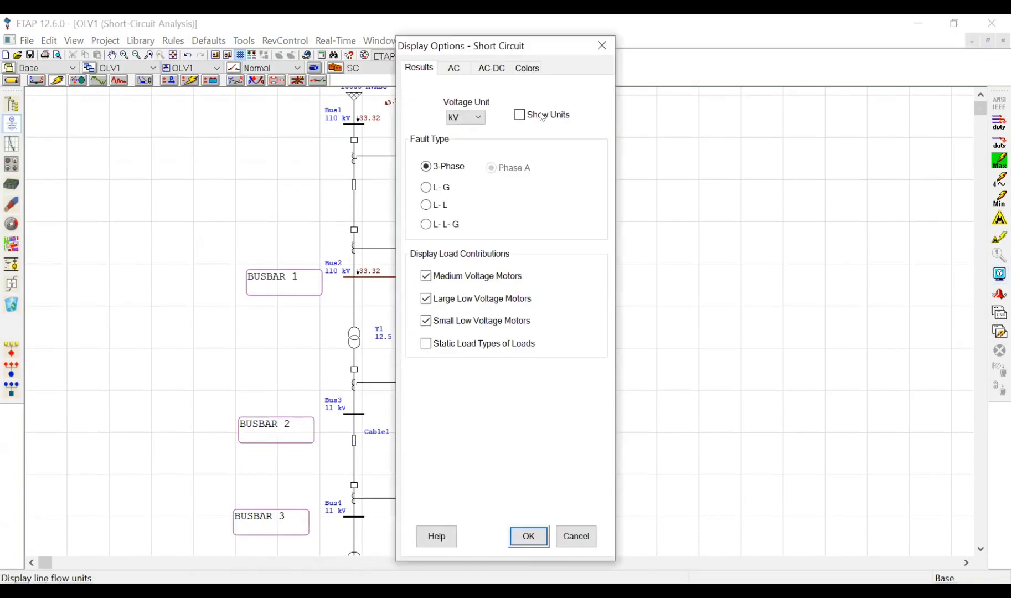
pyautogui.click(519, 115)
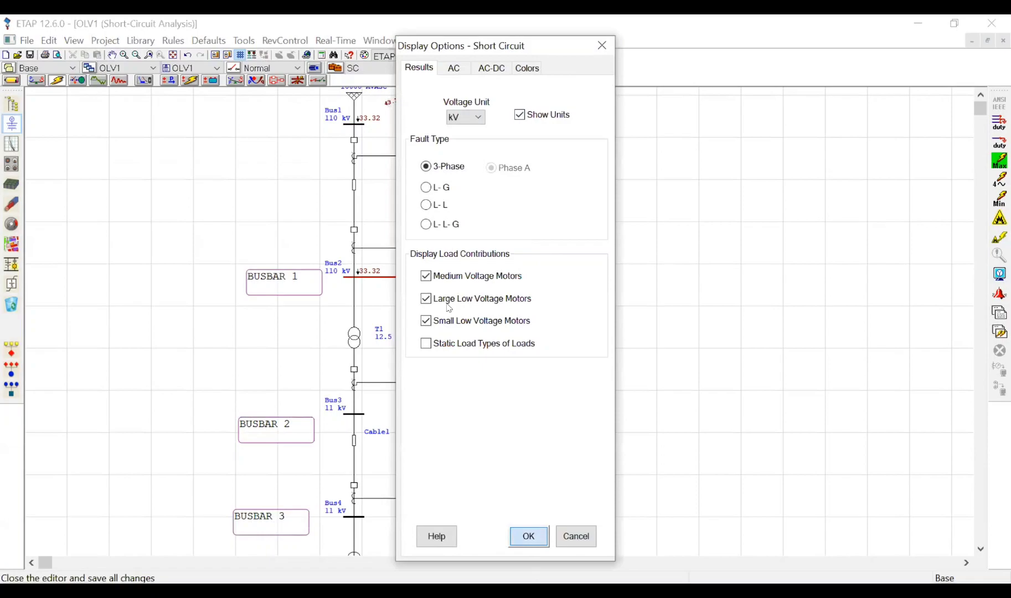
pyautogui.press('Return')
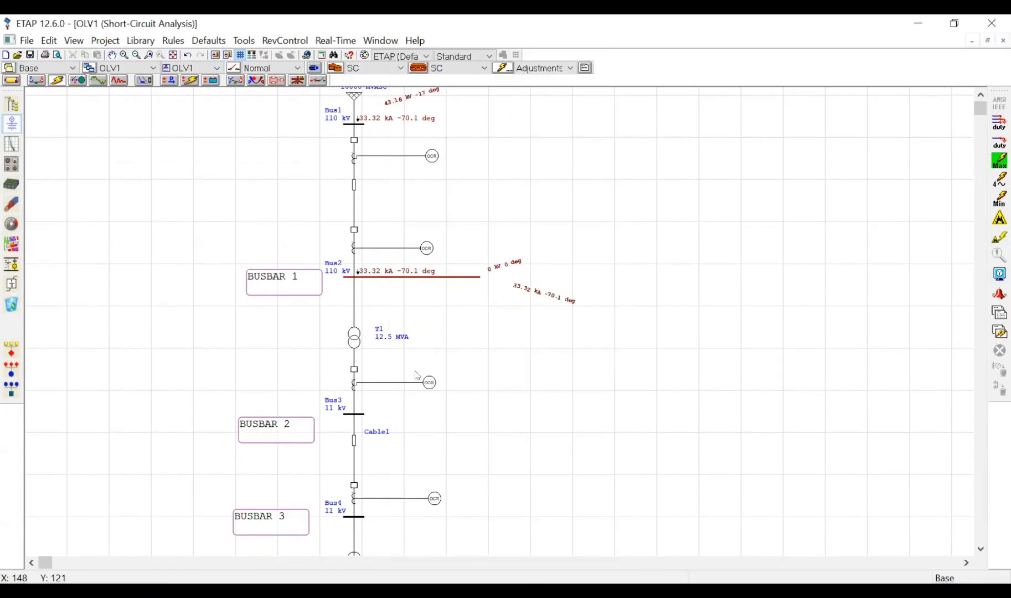
# Step: Set Lump1's load type to 50% constant kVA and 50% constant Z, and rerun the maximum fault calculation
pyautogui.scroll(-1, 417, 376)
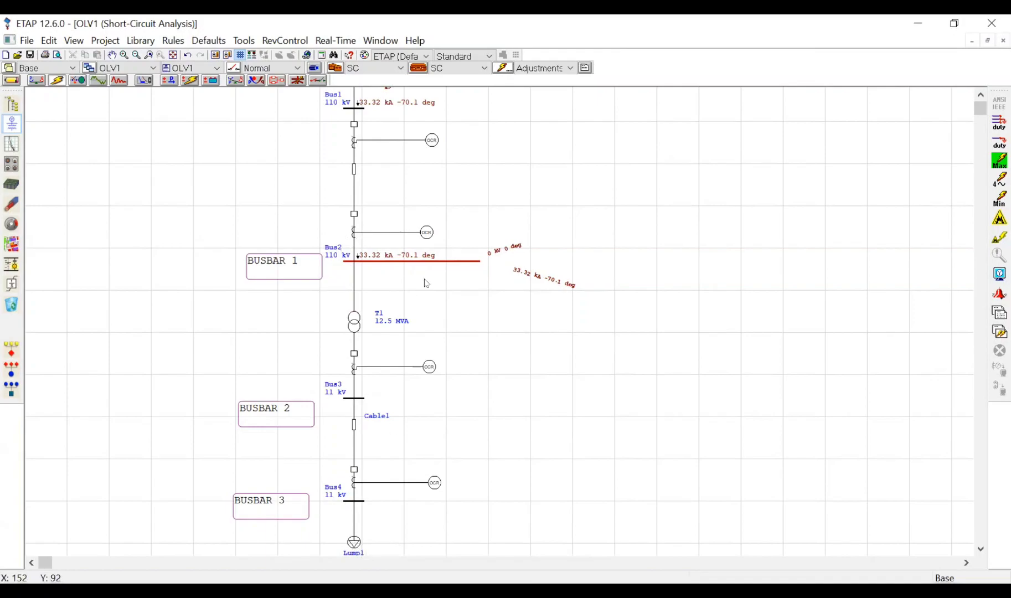
pyautogui.scroll(-1, 427, 283)
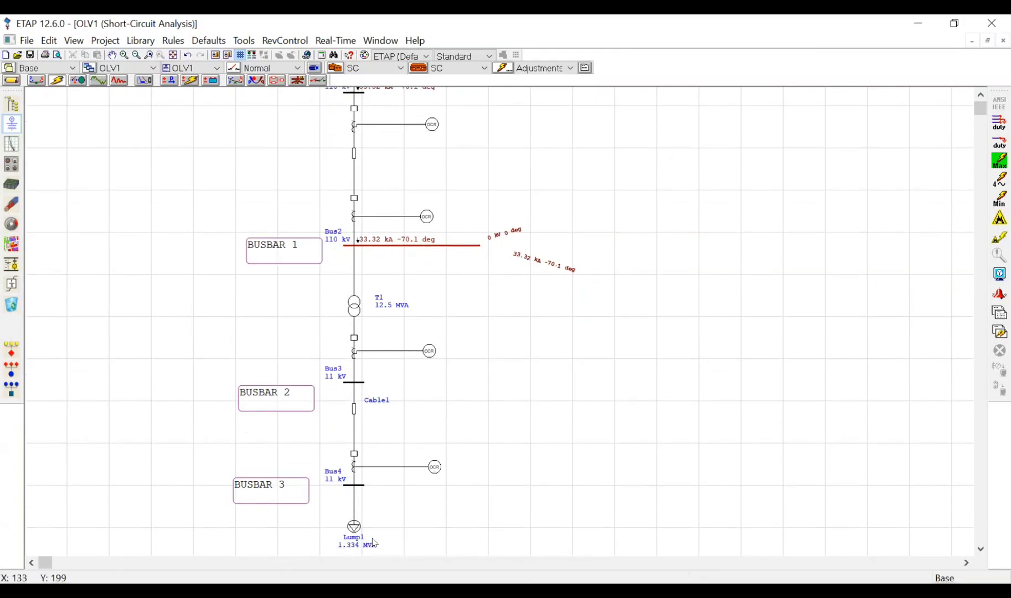
pyautogui.doubleClick(355, 526)
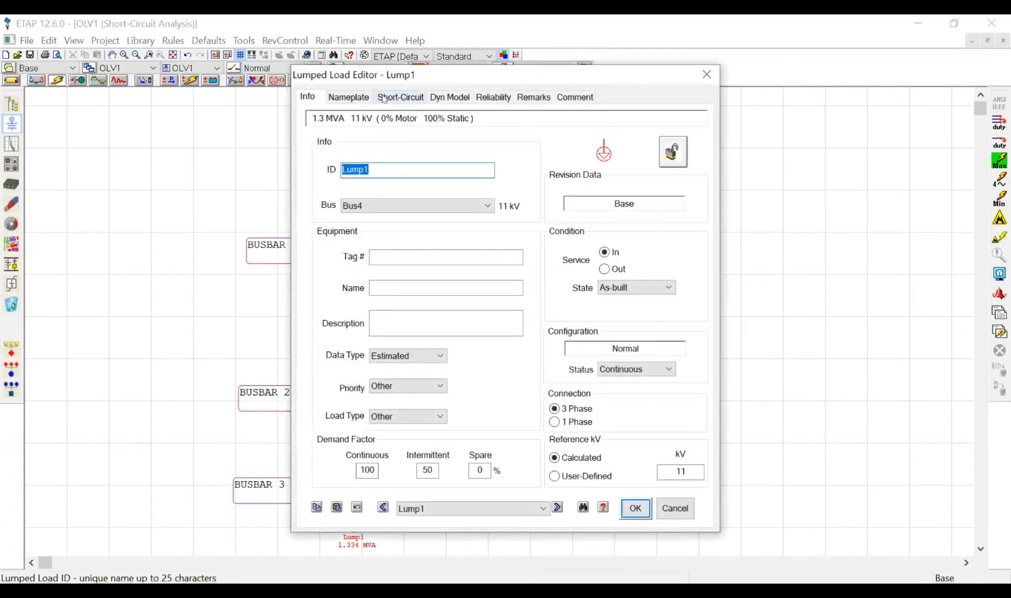
pyautogui.click(350, 97)
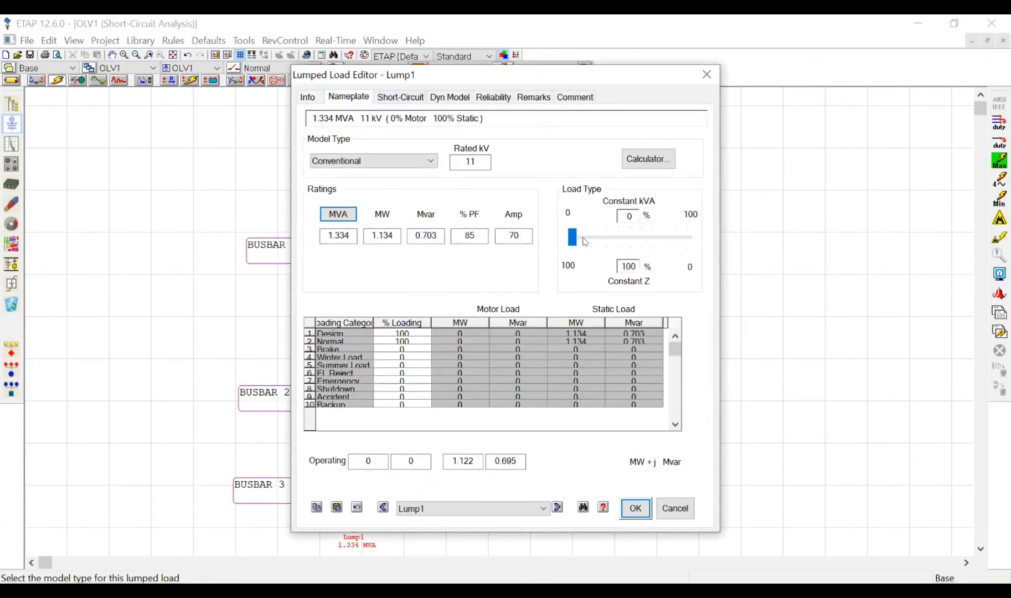
pyautogui.moveTo(579, 238); pyautogui.dragTo(631, 241)
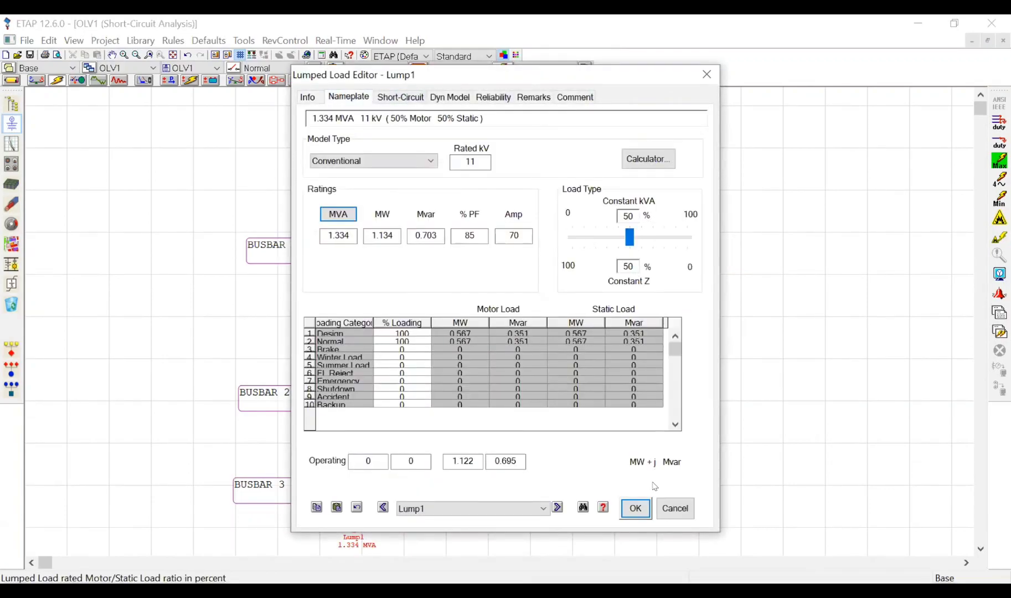
pyautogui.click(636, 508)
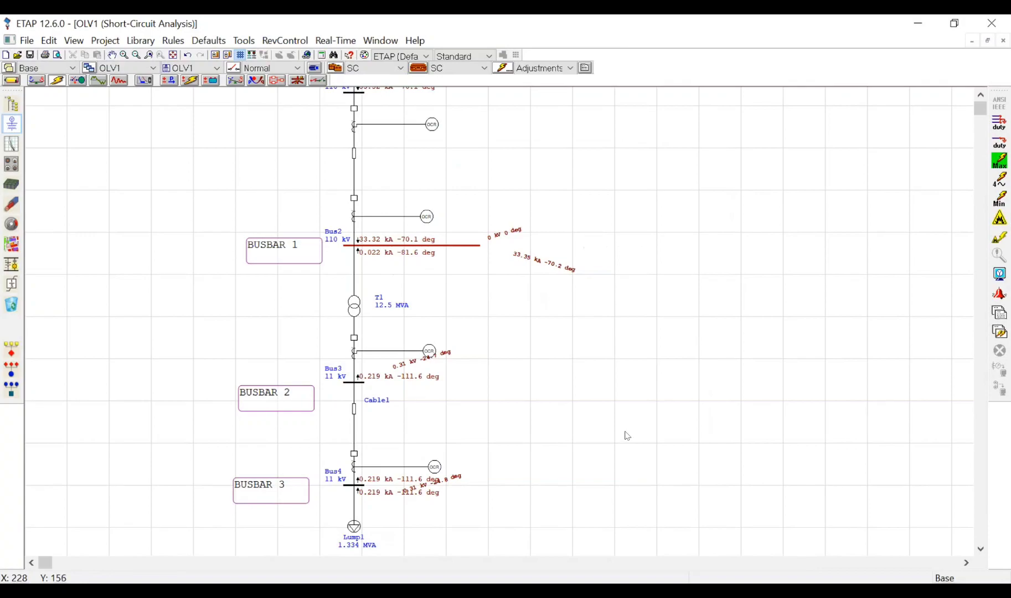
pyautogui.click(382, 250)
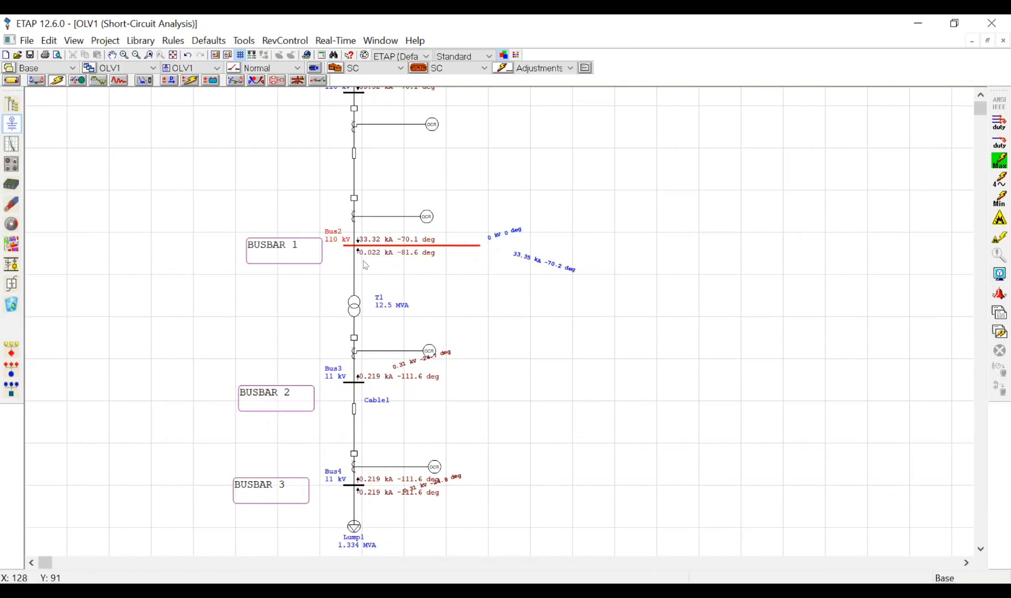
pyautogui.click(457, 297)
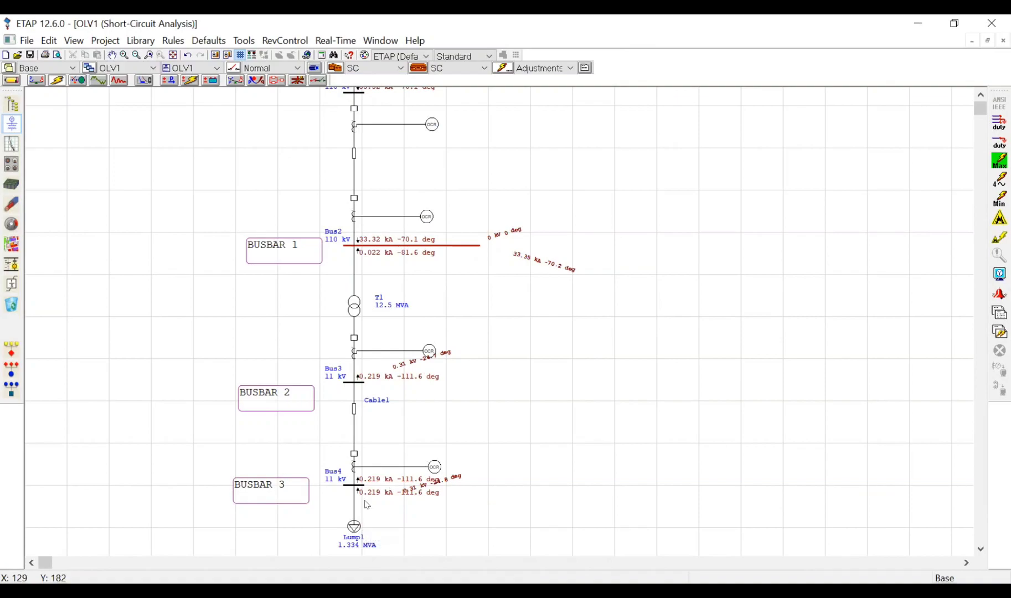
# Step: Fault Bus3 in the maximum fault calculation, and lengthen its bar and shift its fault current annotation so the results are readable
pyautogui.click(360, 384)
pyautogui.rightClick(360, 383)
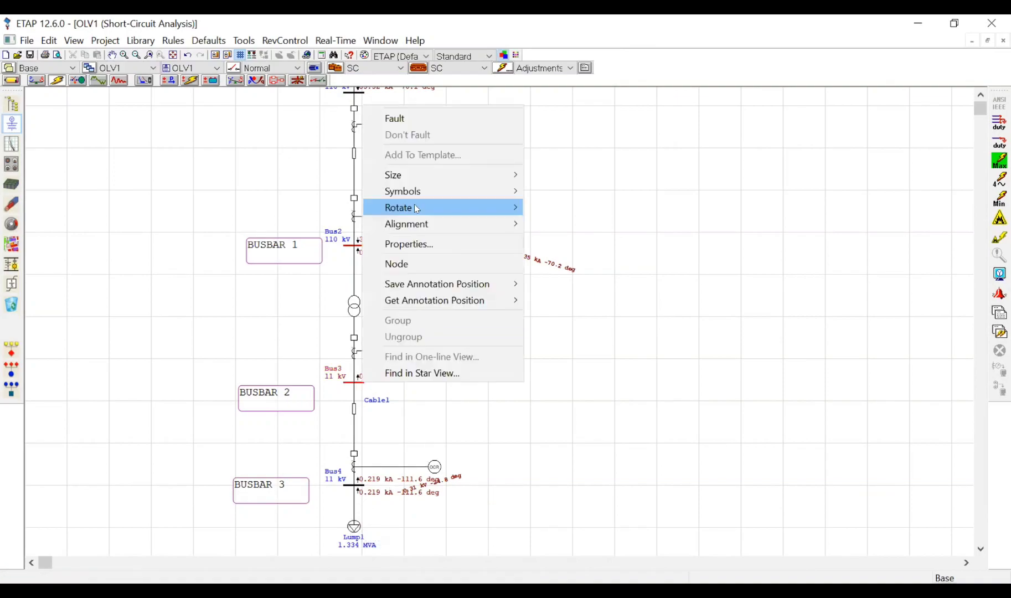
pyautogui.click(434, 117)
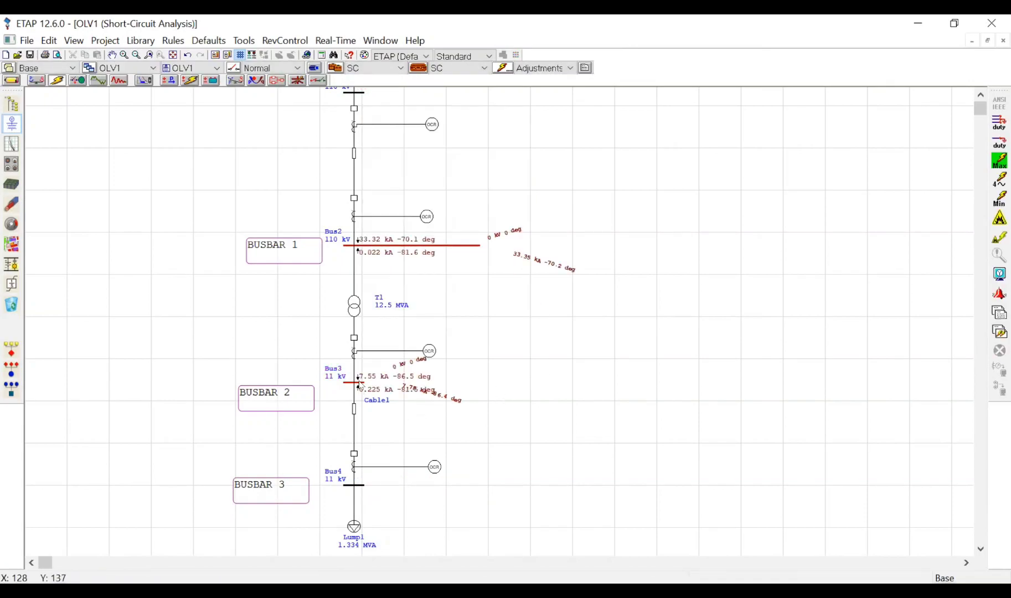
pyautogui.moveTo(361, 383); pyautogui.dragTo(516, 383)
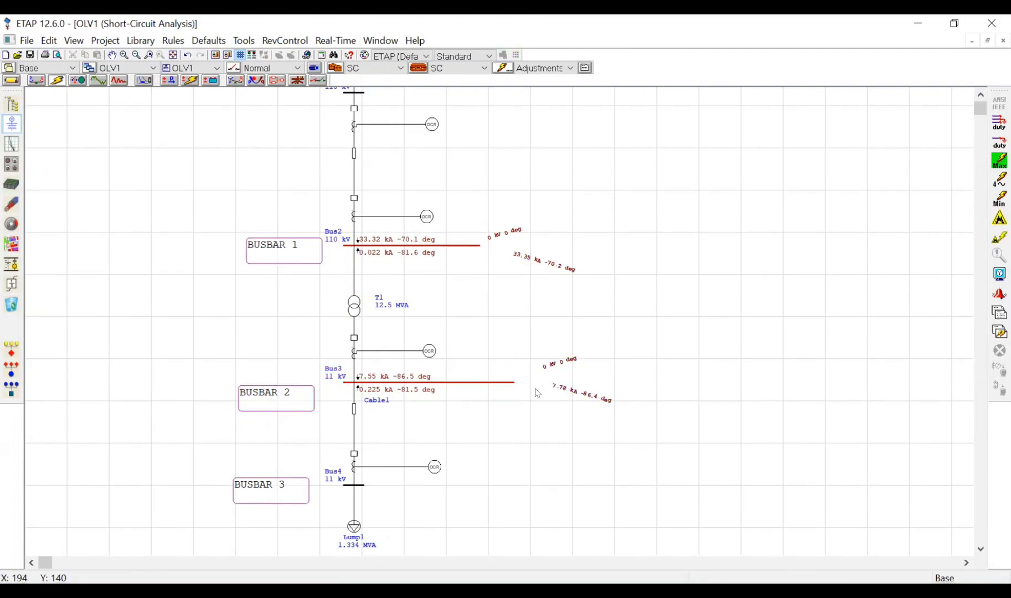
pyautogui.moveTo(567, 391); pyautogui.dragTo(554, 396)
pyautogui.click(488, 395)
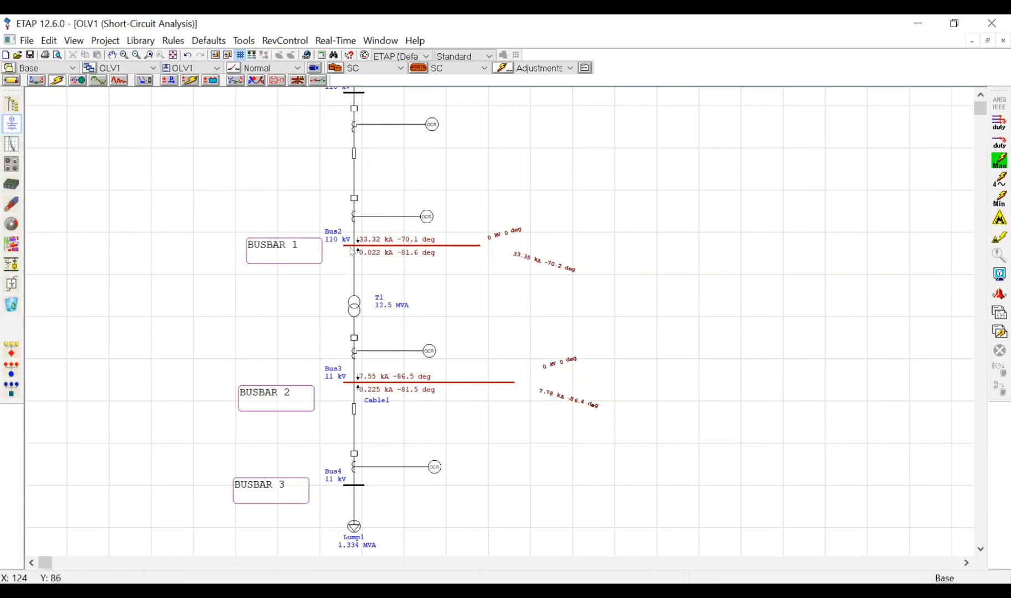
# Step: Fault Bus4 in the maximum fault calculation and lengthen its bar to clear the overlapping result annotations
pyautogui.scroll(1, 366, 188)
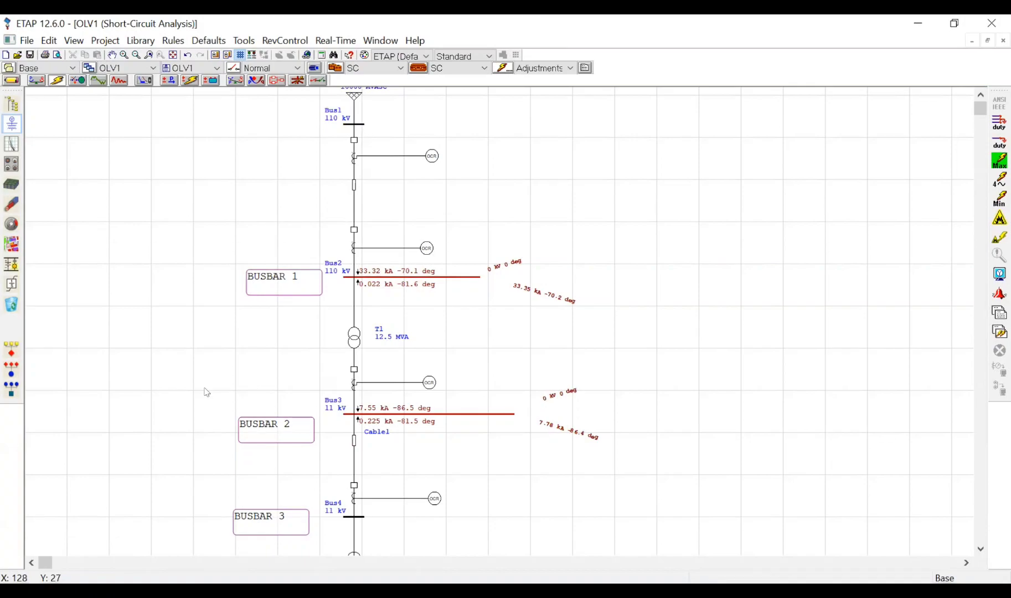
pyautogui.scroll(-2, 207, 392)
pyautogui.click(357, 455)
pyautogui.rightClick(358, 456)
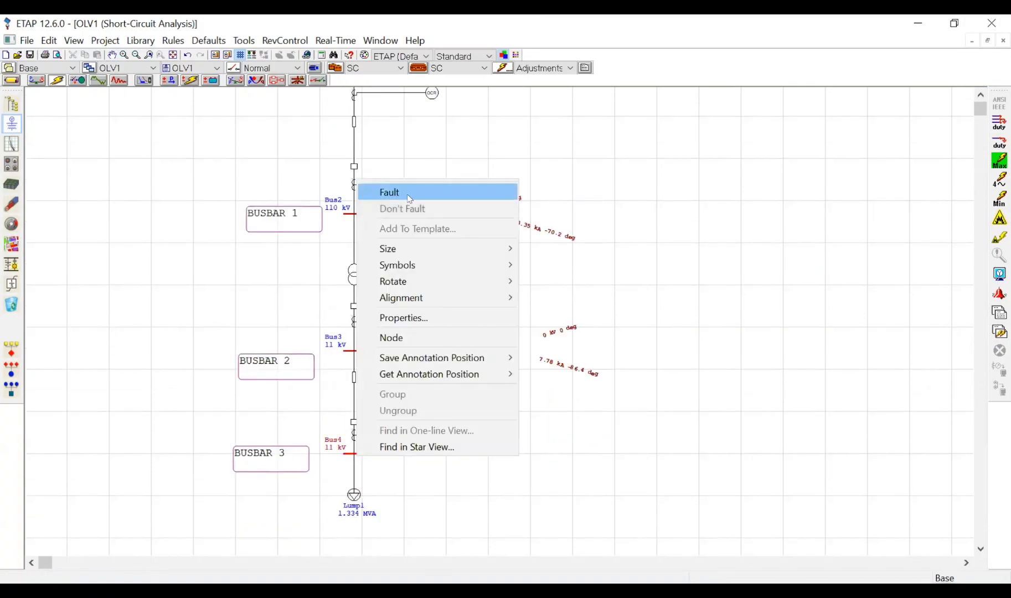
pyautogui.click(410, 198)
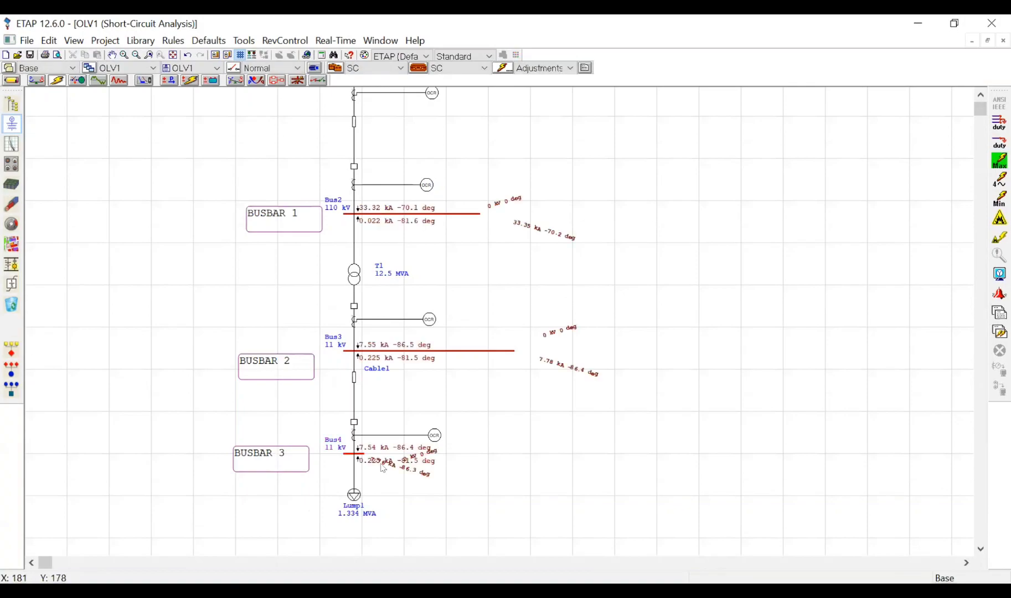
pyautogui.moveTo(364, 454); pyautogui.dragTo(582, 454)
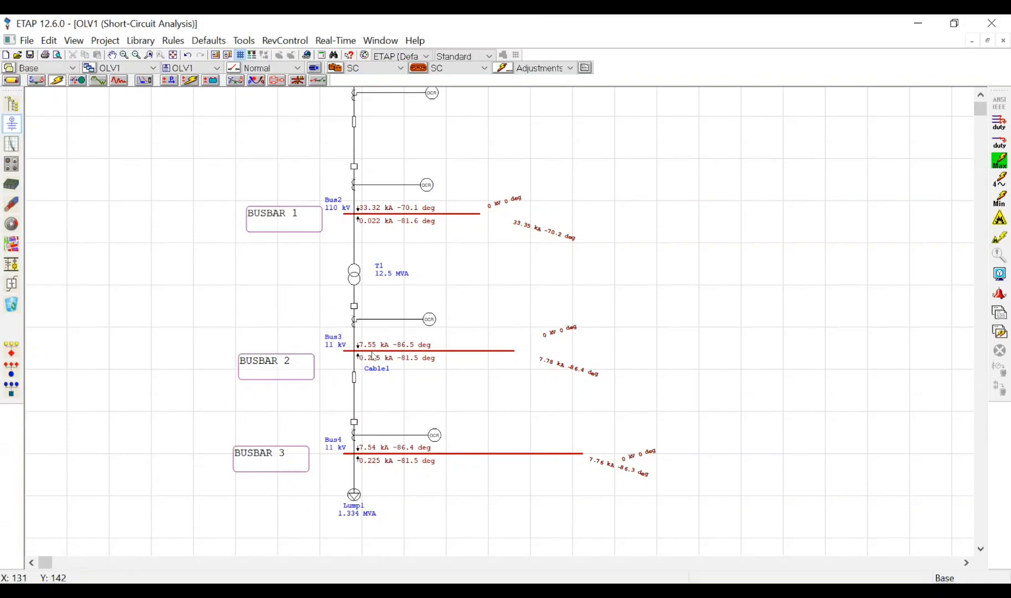
# Step: Dismiss the autosave prompt, set Cable1's length to 10 km and rerun the maximum fault calculation
pyautogui.click(354, 377)
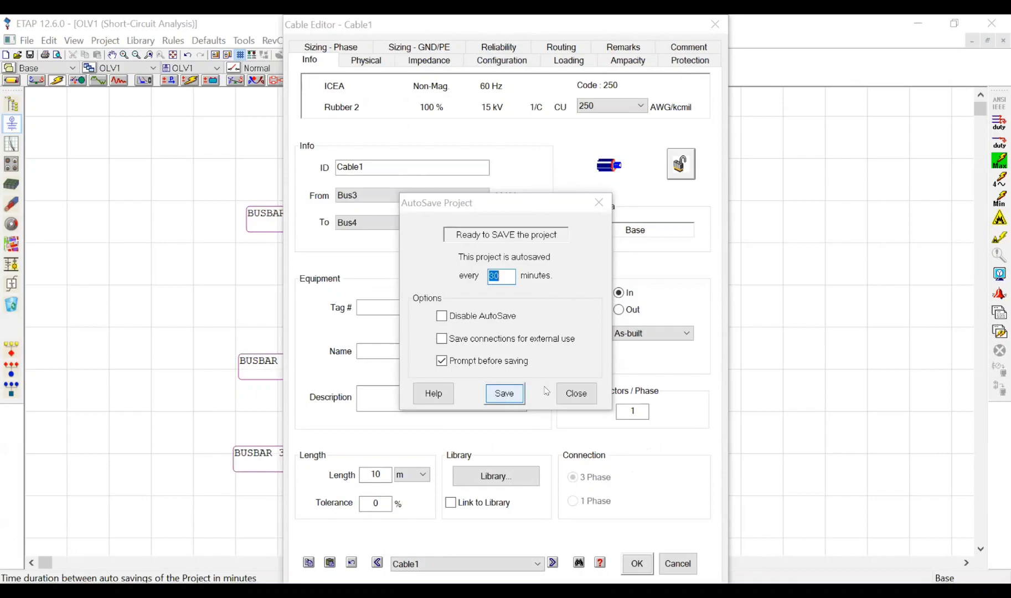
pyautogui.click(570, 393)
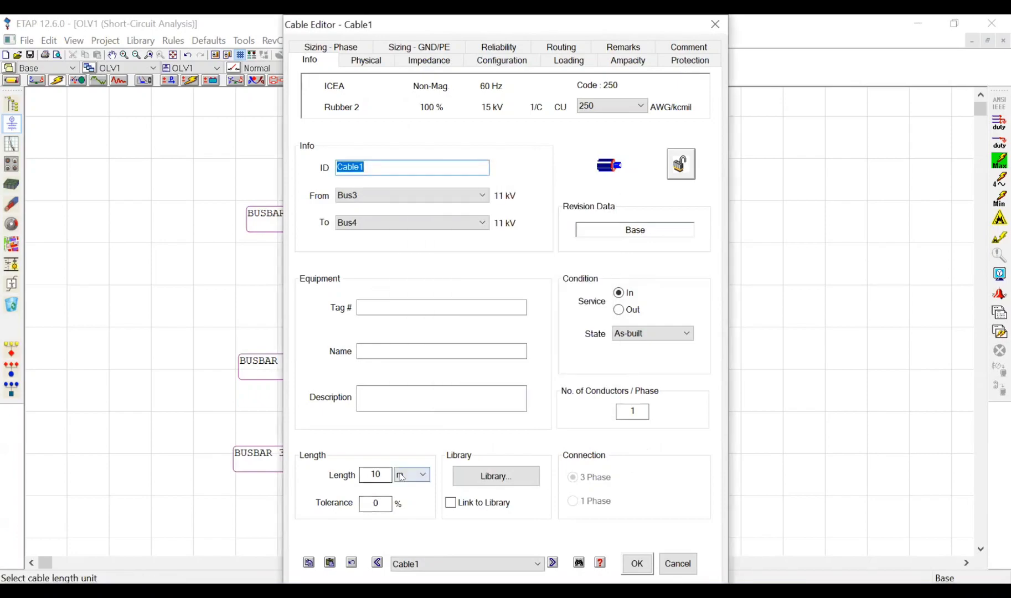
pyautogui.click(402, 477)
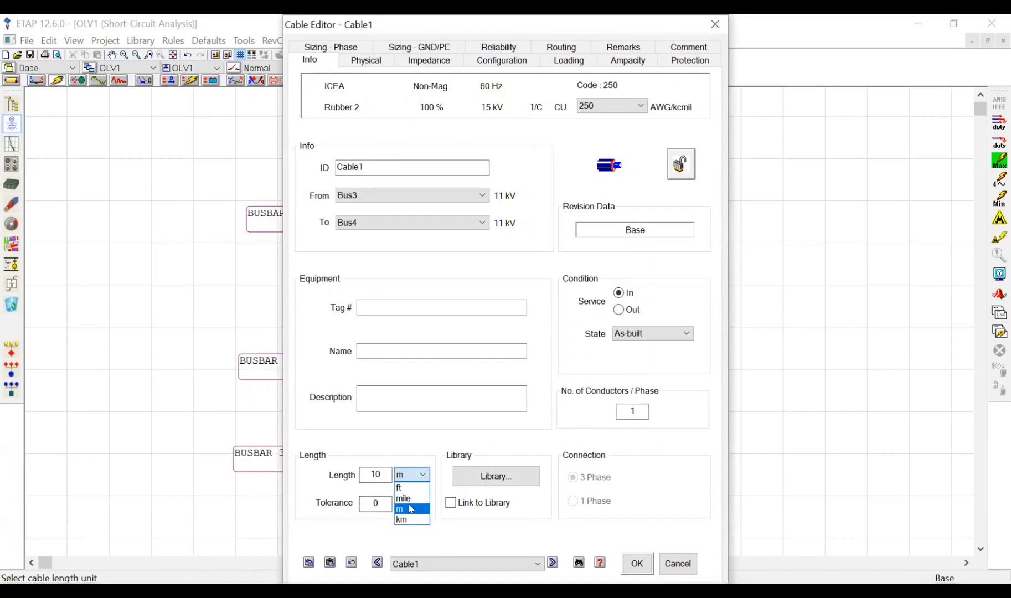
pyautogui.click(407, 523)
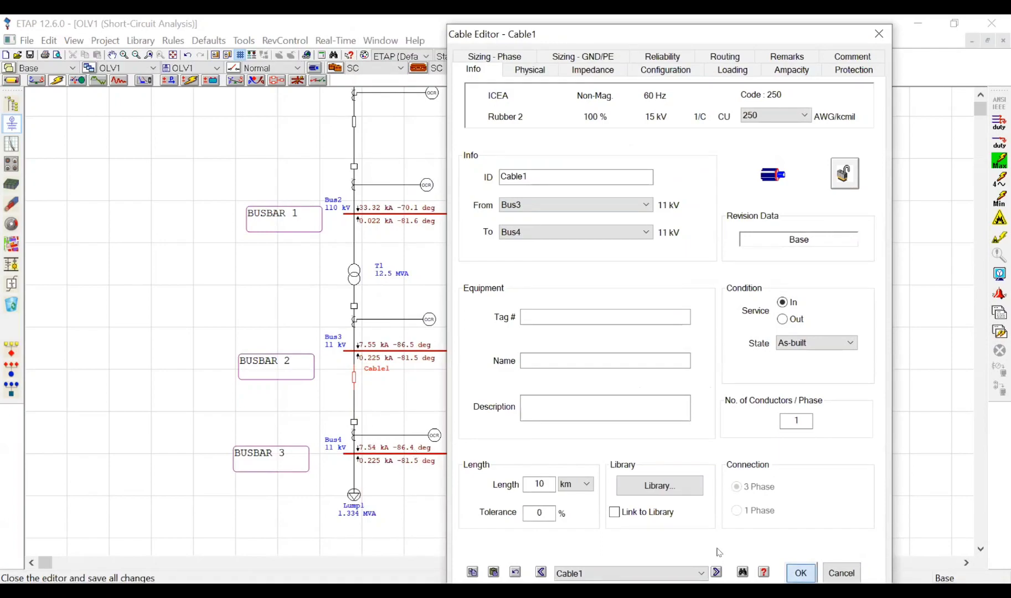
pyautogui.press('Return')
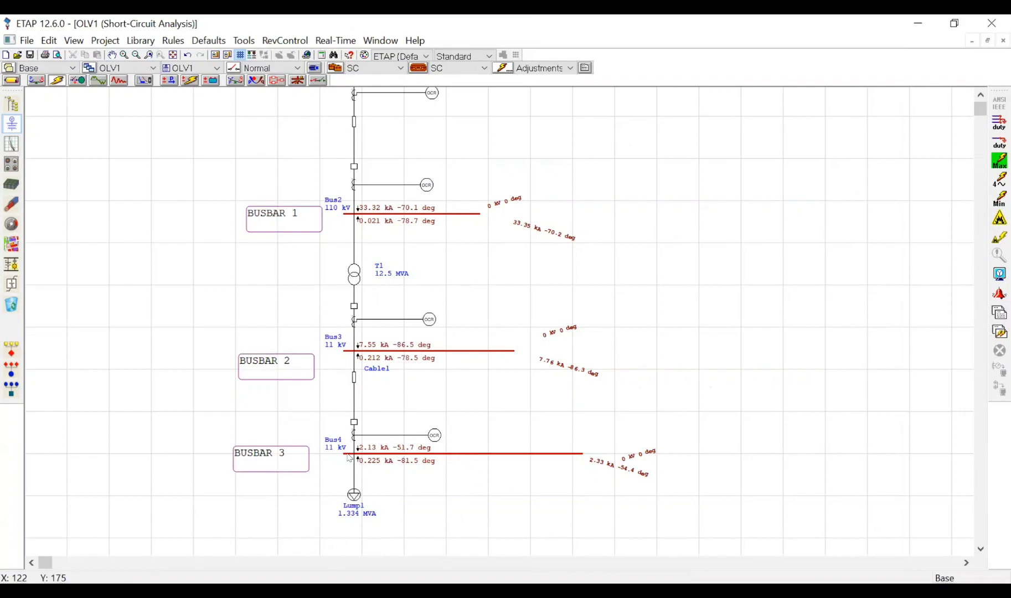
# Step: Remove the faults from Bus3 and Bus2 and rerun the maximum fault calculation with only Bus4 faulted
pyautogui.rightClick(520, 226)
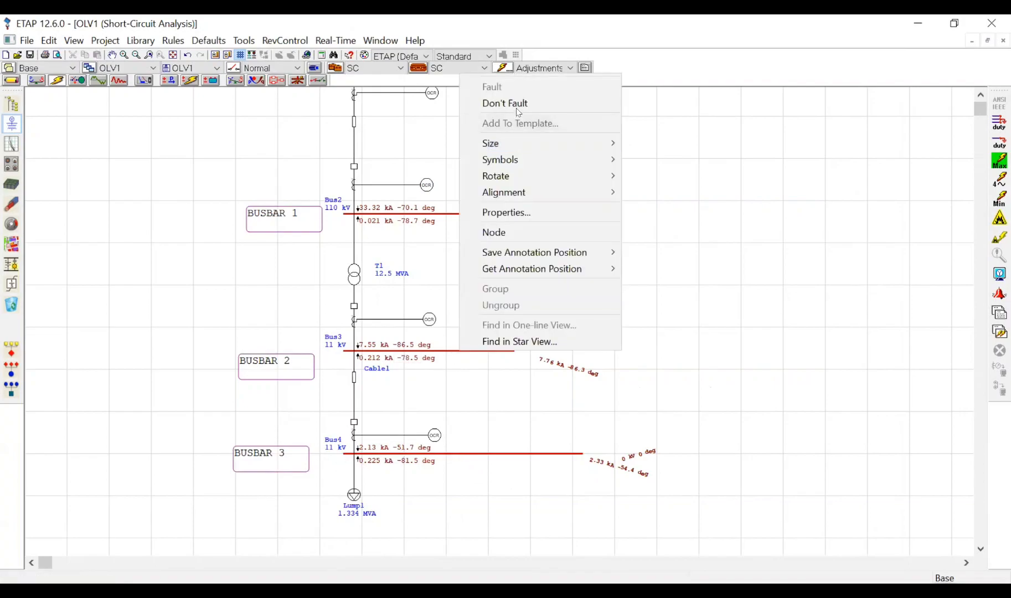
pyautogui.click(519, 104)
pyautogui.rightClick(435, 214)
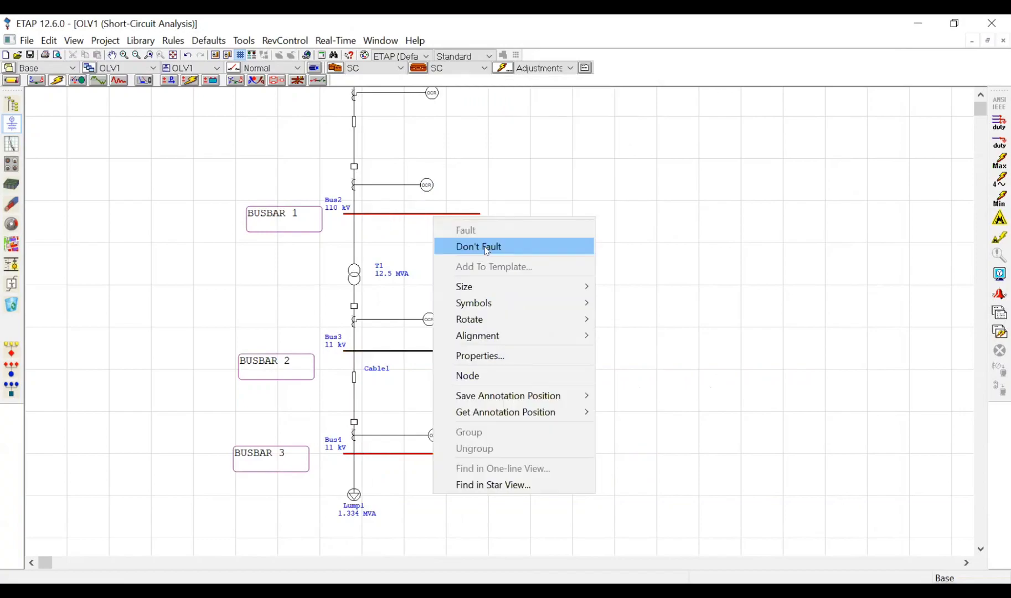
pyautogui.click(487, 247)
pyautogui.click(1000, 161)
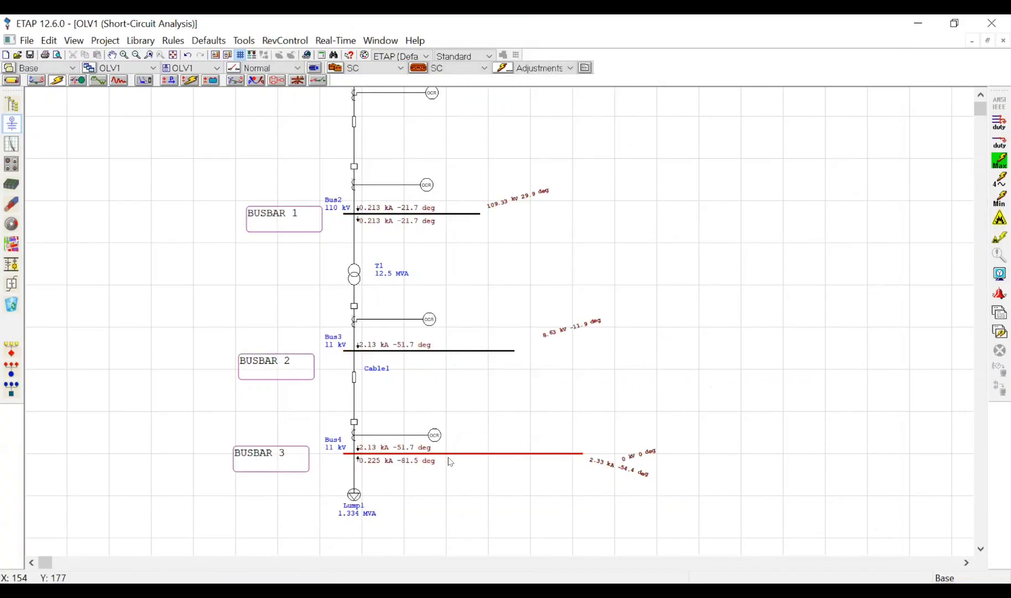
# Step: Examine the fault current contributions and bus voltages from Bus1 down to Bus4 for the Bus4 fault
pyautogui.scroll(1, 470, 485)
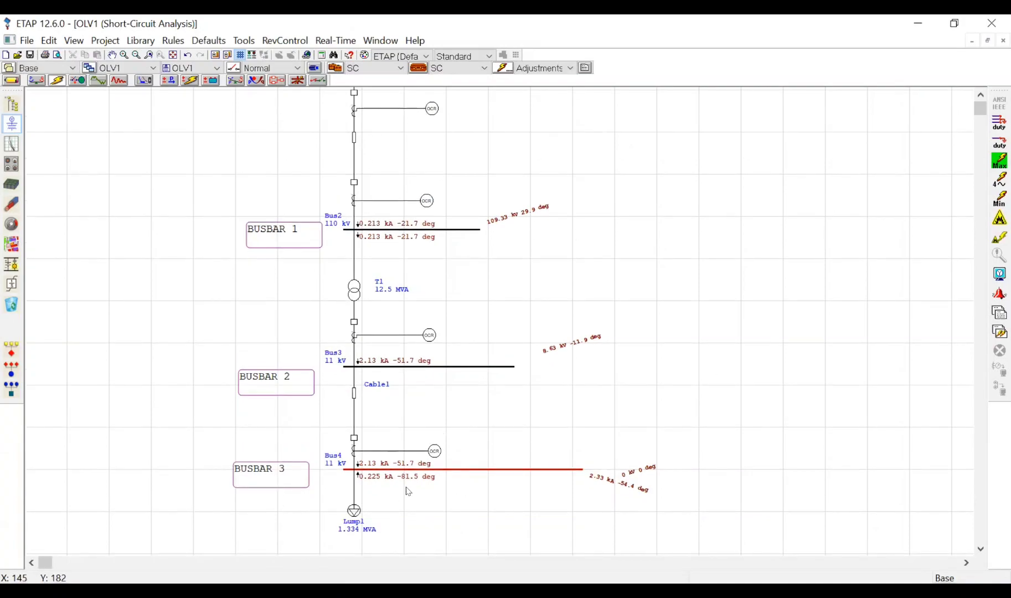
pyautogui.scroll(2, 400, 277)
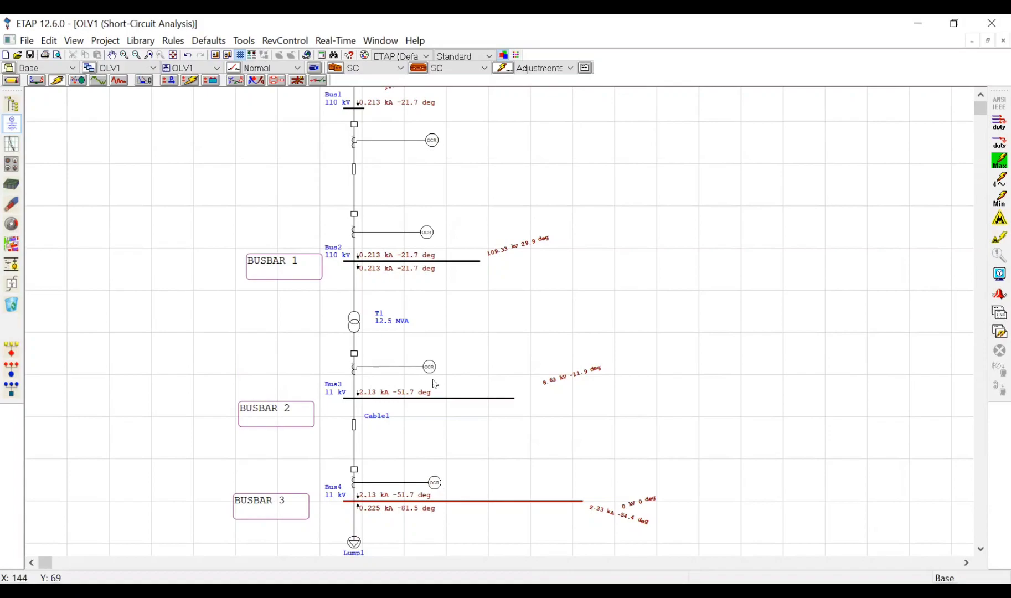
pyautogui.moveTo(404, 219); pyautogui.dragTo(475, 530)
pyautogui.click(494, 453)
pyautogui.scroll(-1, 485, 425)
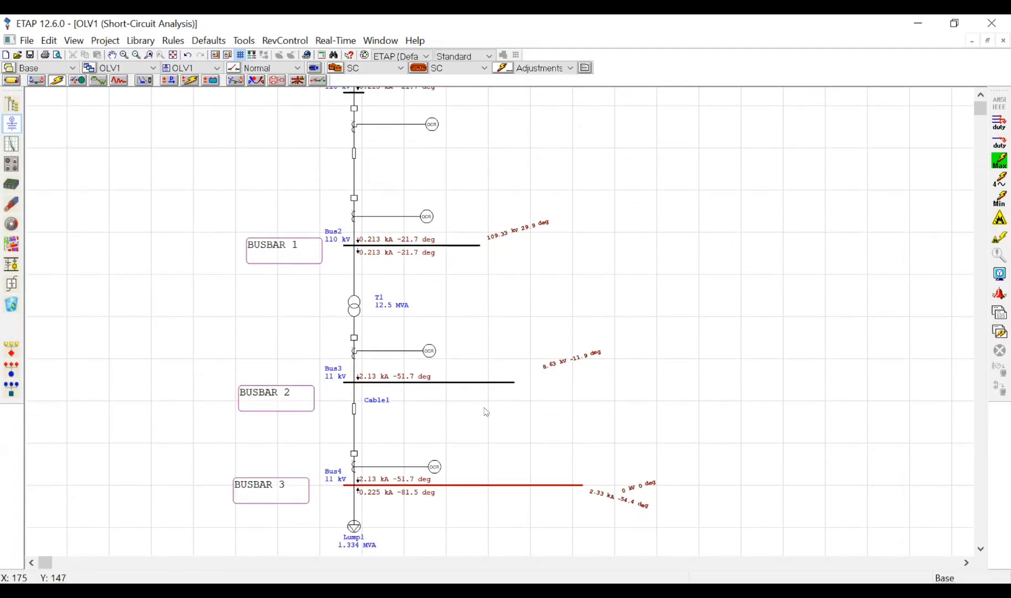
pyautogui.scroll(-1, 483, 414)
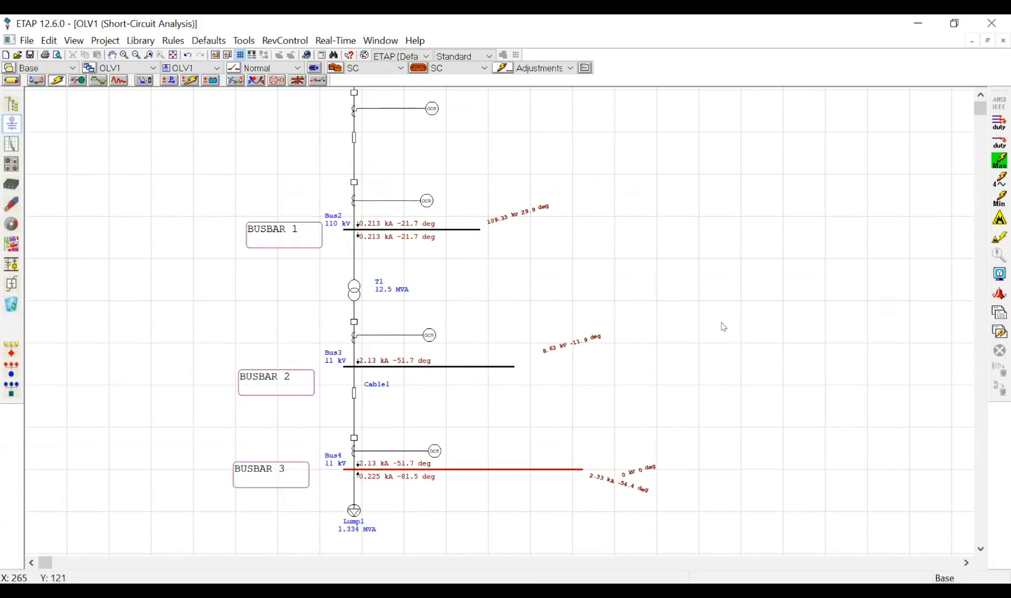
# Step: Inspect the short-circuit rating and impedance data of power grid U3 above Bus1
pyautogui.scroll(3, 543, 232)
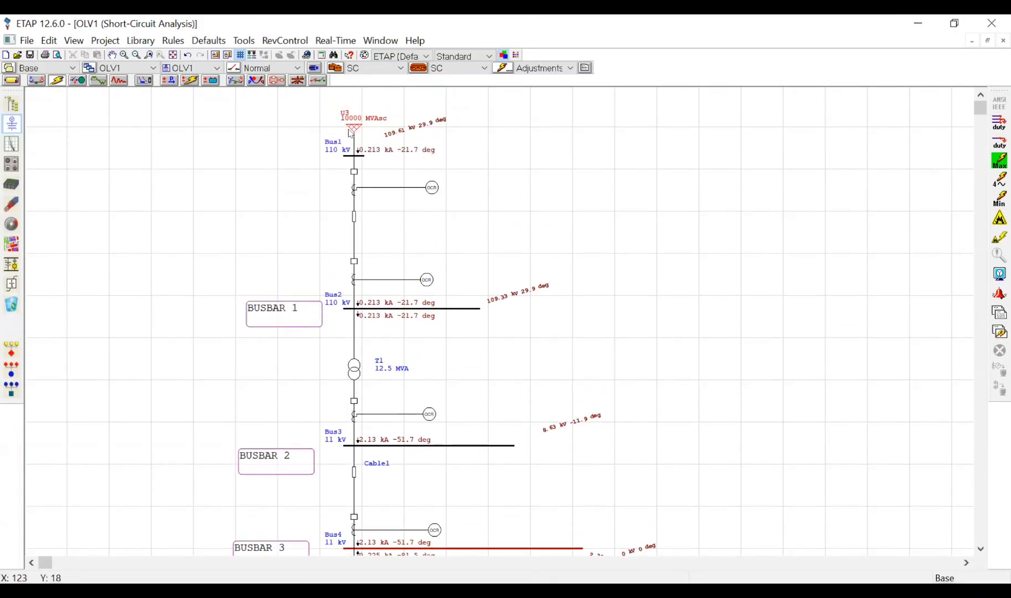
pyautogui.doubleClick(352, 130)
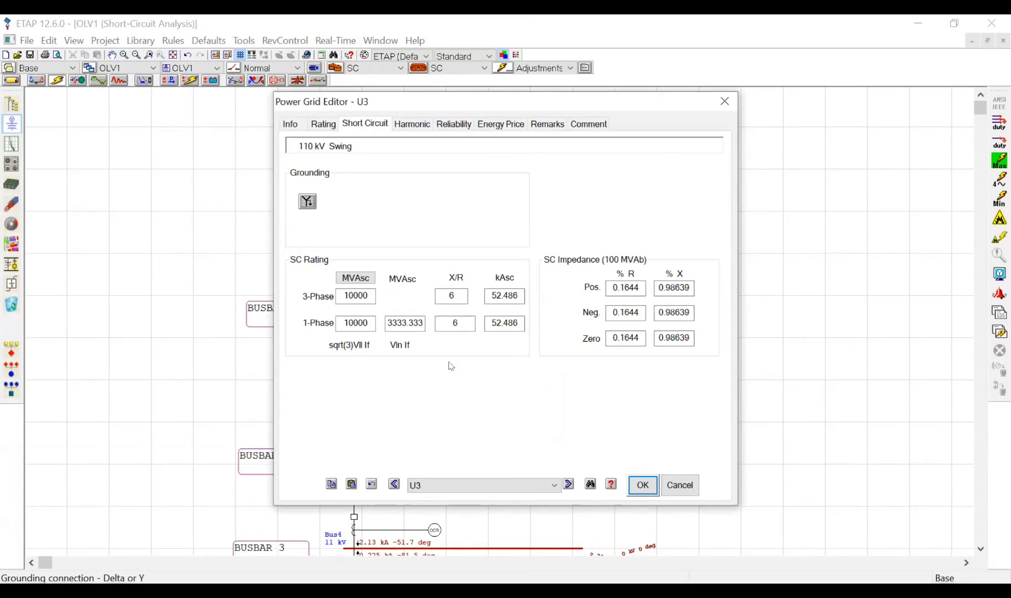
pyautogui.click(367, 295)
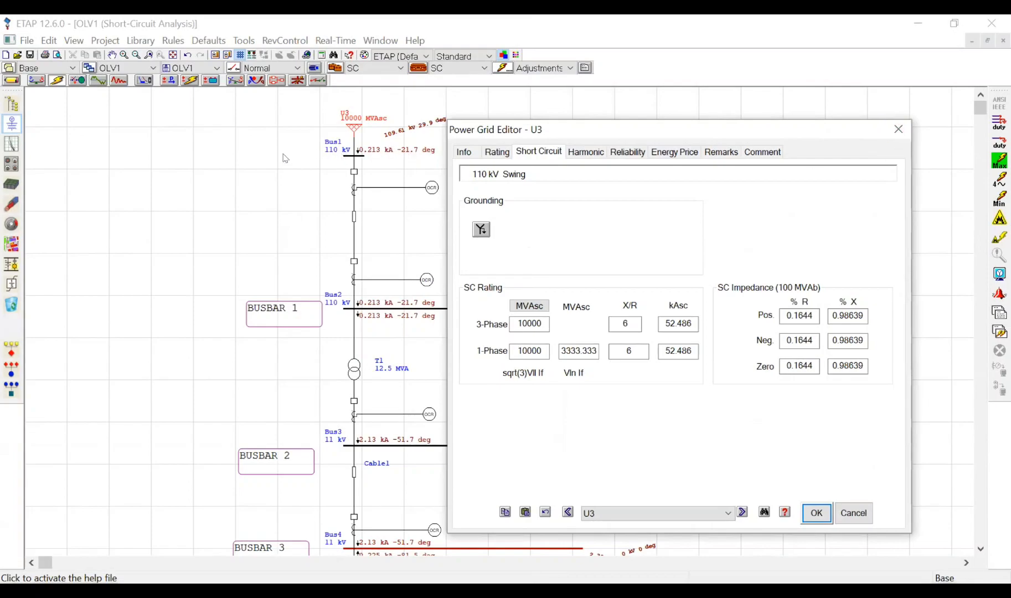
pyautogui.click(898, 129)
pyautogui.moveTo(285, 164); pyautogui.dragTo(443, 230)
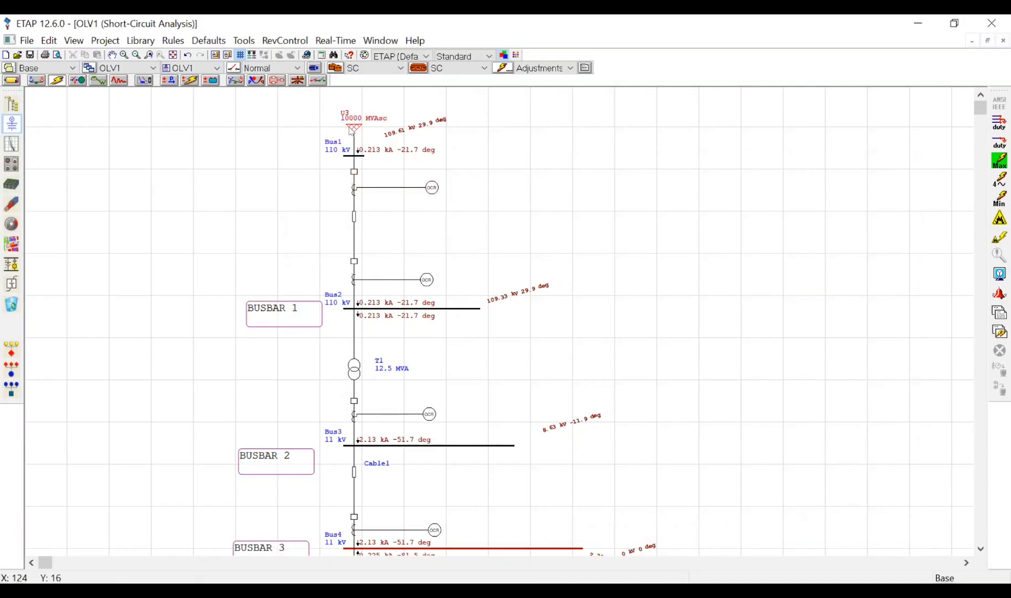
# Step: Try a three-phase X/R ratio of 3 in power grid U3's short-circuit rating and restore it to 6
pyautogui.doubleClick(352, 130)
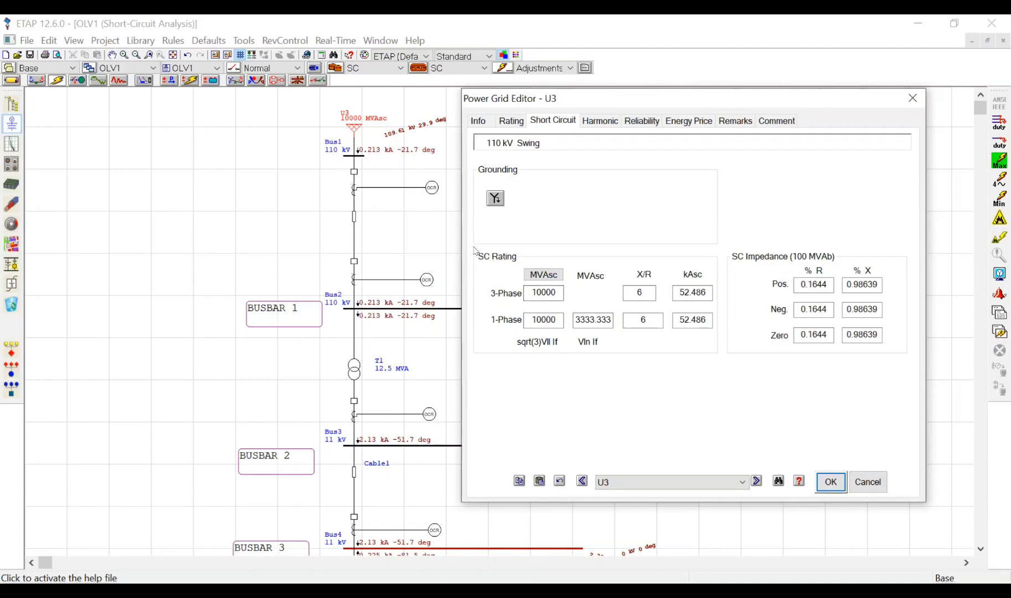
pyautogui.moveTo(647, 291); pyautogui.dragTo(622, 292)
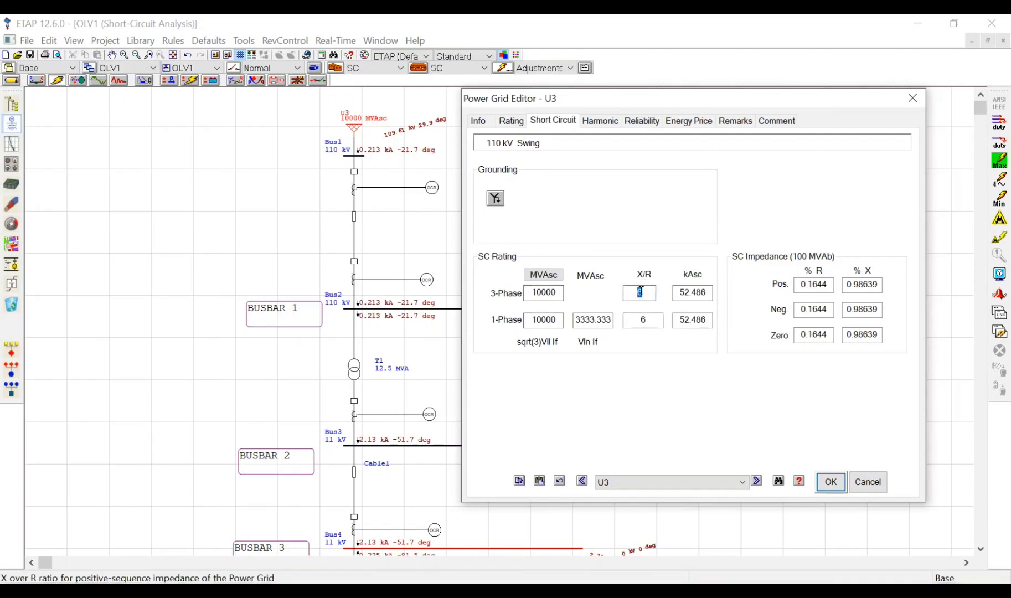
pyautogui.write('3')
pyautogui.click(694, 292)
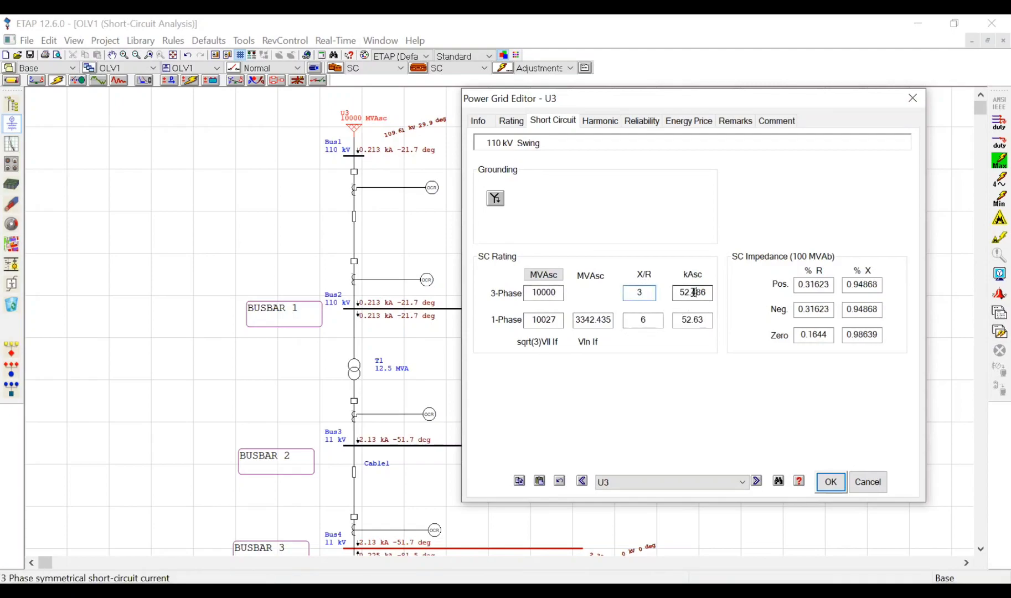
pyautogui.click(626, 291)
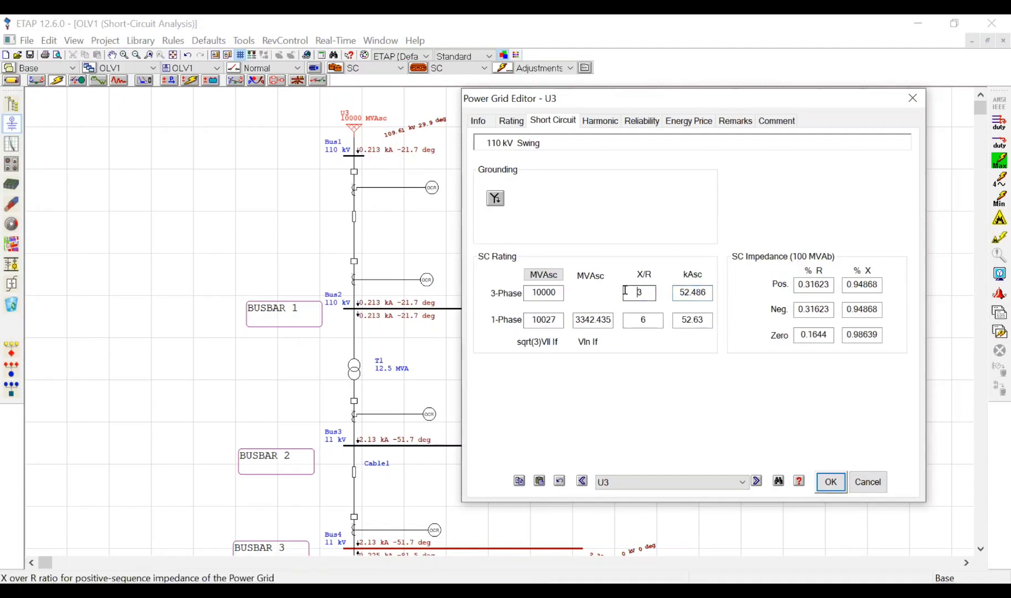
pyautogui.doubleClick(640, 293)
pyautogui.write('6')
pyautogui.click(699, 293)
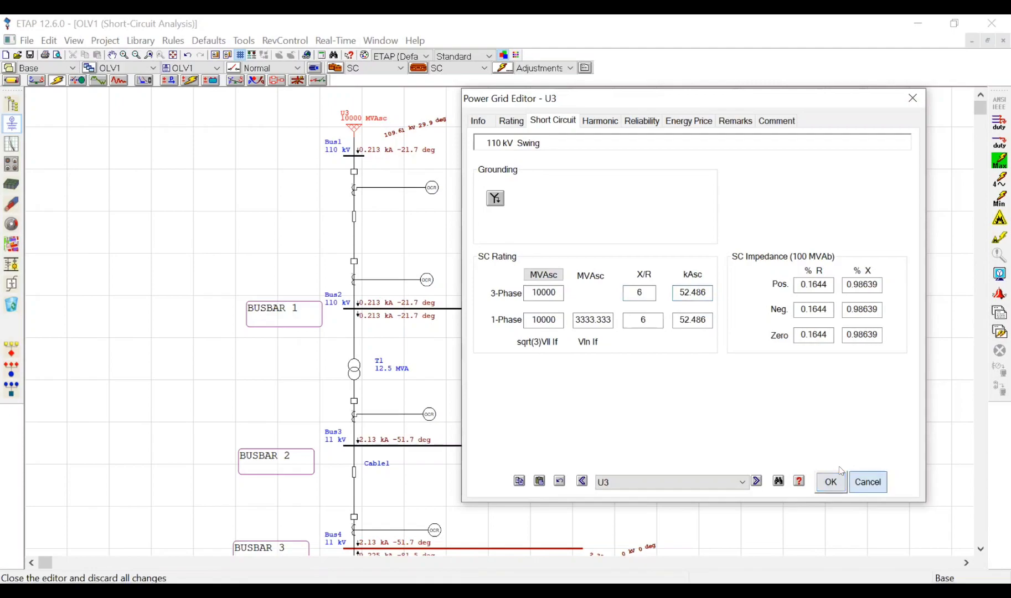
pyautogui.click(833, 480)
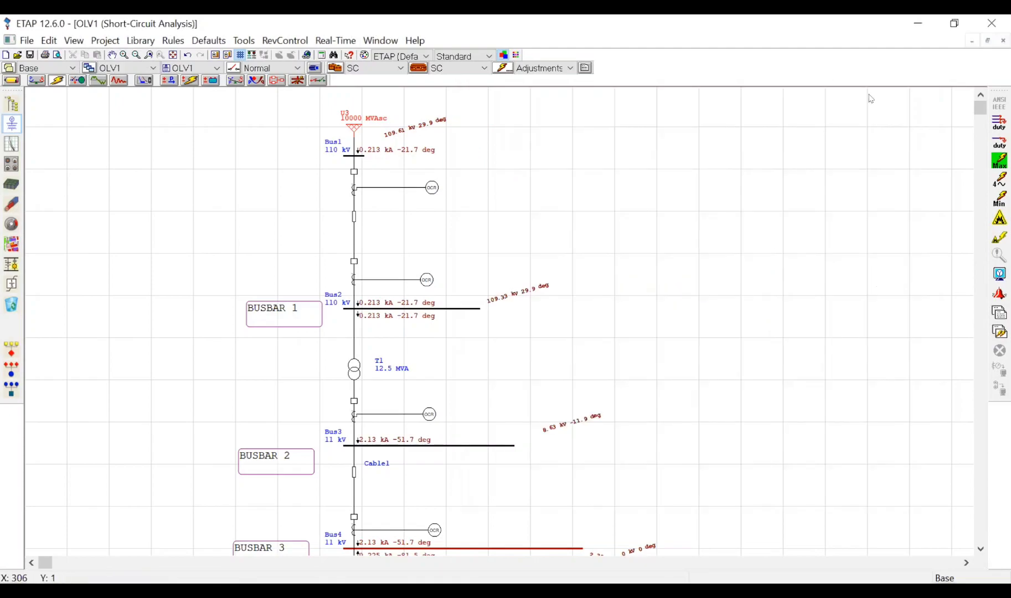
# Step: Review power grid U3's short-circuit data and the general data of lumped load Lump1 on Bus4 without changing either
pyautogui.doubleClick(356, 131)
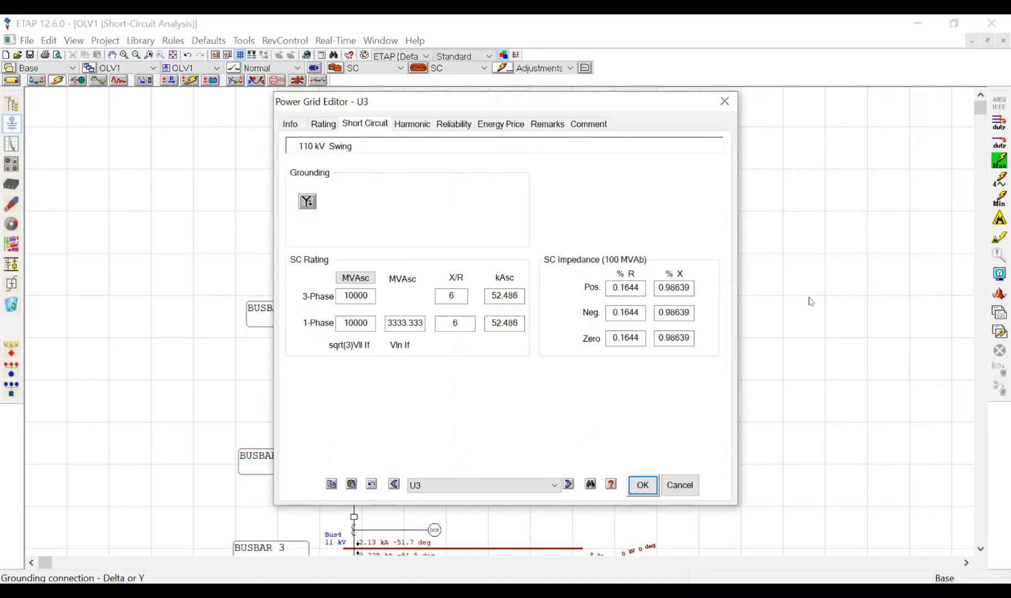
pyautogui.click(679, 486)
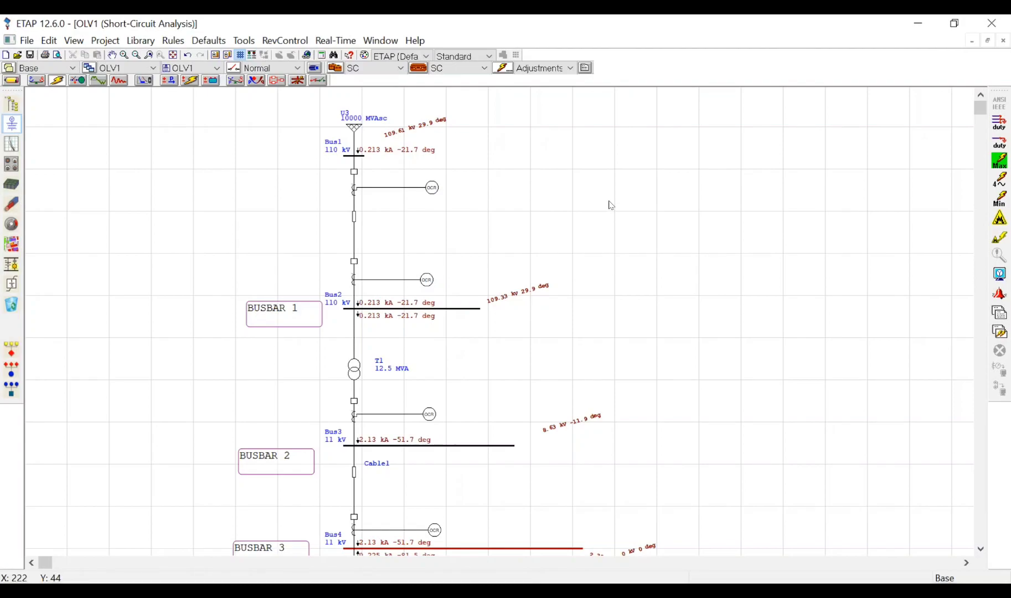
pyautogui.scroll(-4, 474, 250)
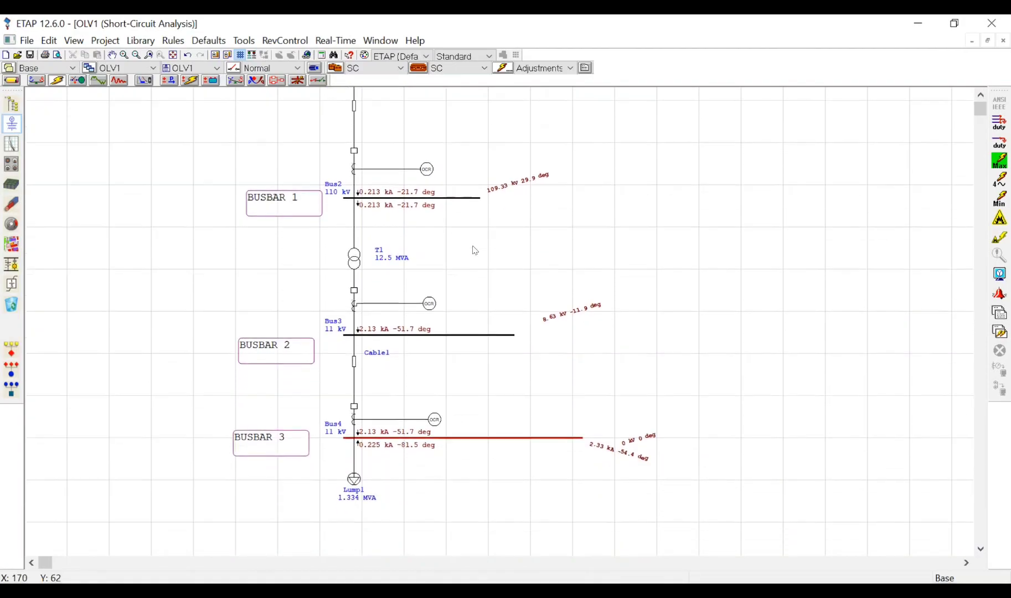
pyautogui.doubleClick(354, 479)
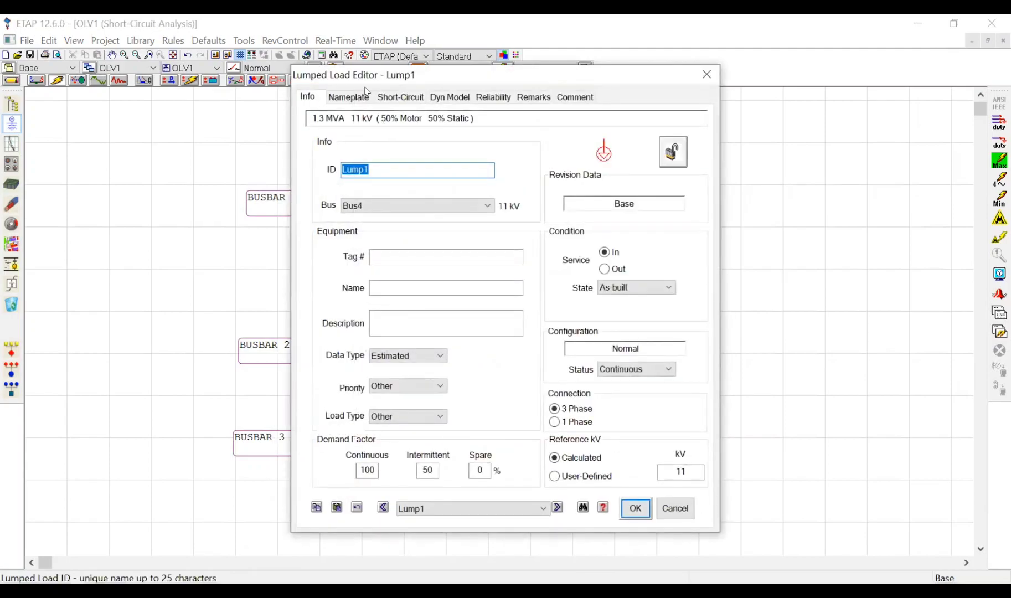
pyautogui.moveTo(367, 76); pyautogui.dragTo(674, 115)
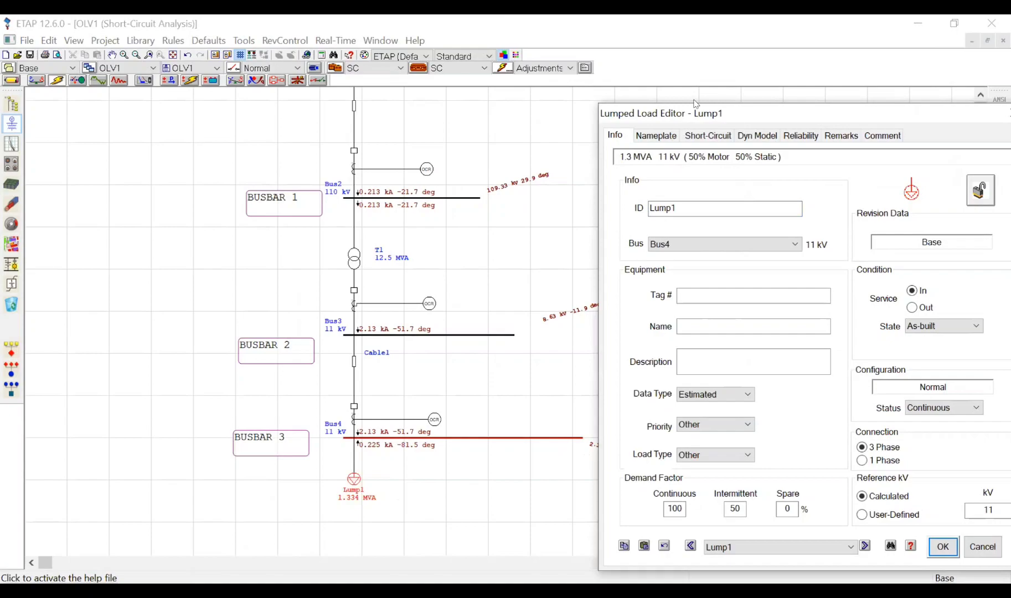
pyautogui.moveTo(696, 105); pyautogui.dragTo(626, 86)
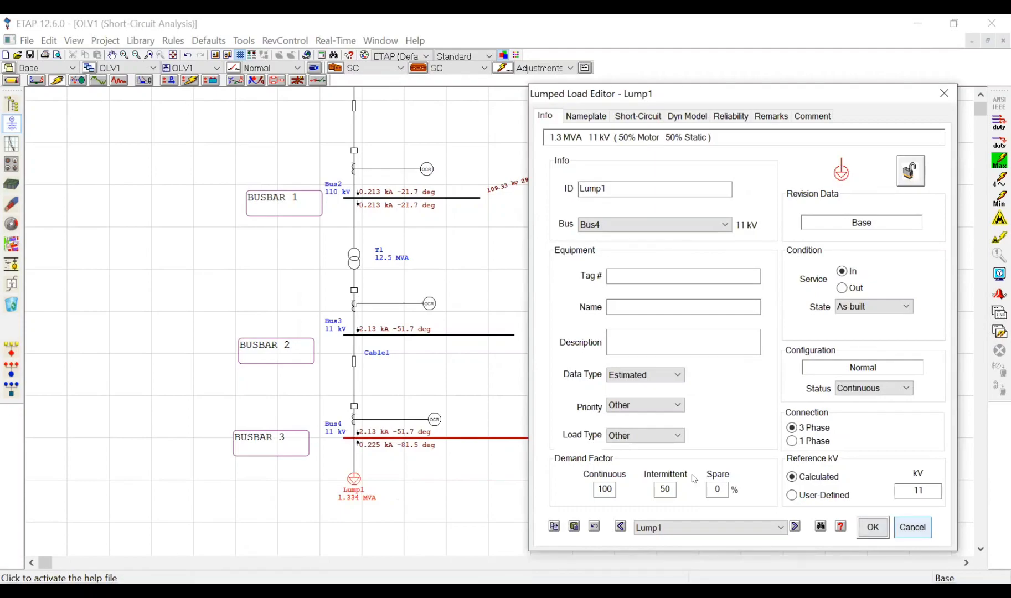
pyautogui.press('Escape')
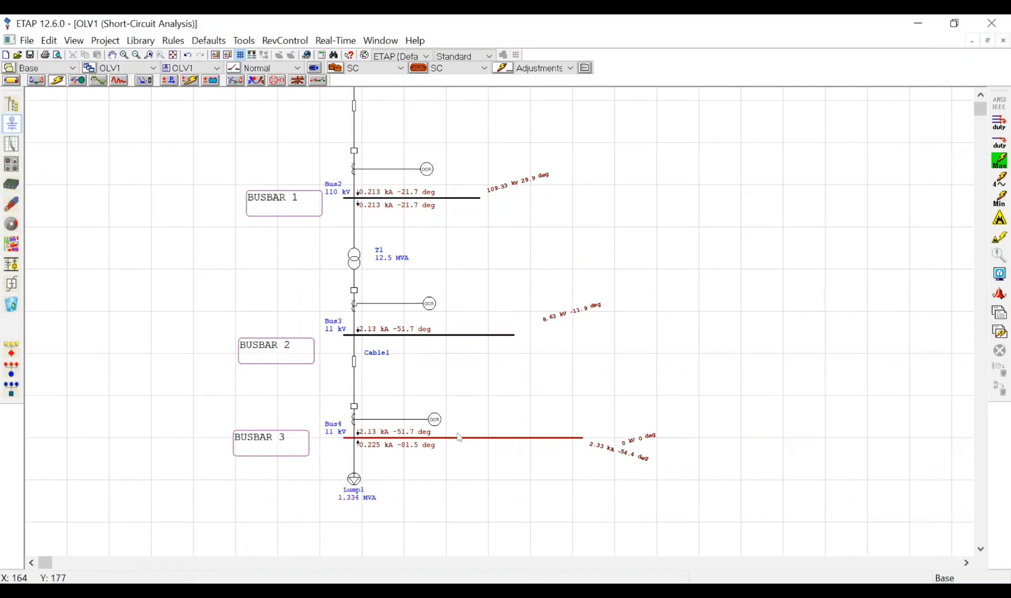
pyautogui.scroll(-1, 460, 435)
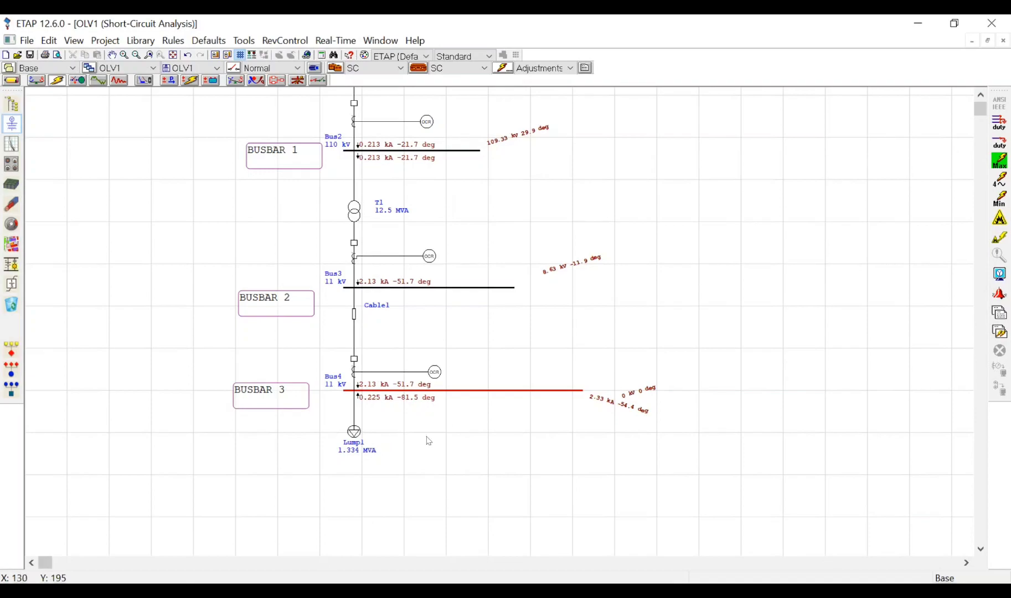
pyautogui.moveTo(334, 410); pyautogui.dragTo(376, 467)
pyautogui.click(352, 497)
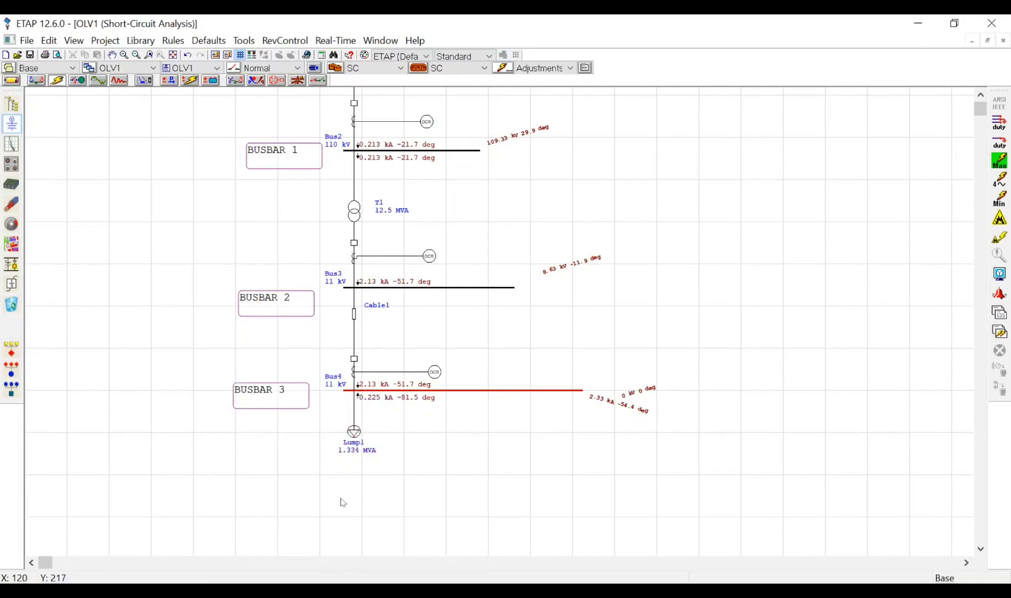
# Step: Open the project file MUKOMUKO.OTI from the MUKOMUKO folder inside ETAP 1260 on drive C
pyautogui.click(18, 55)
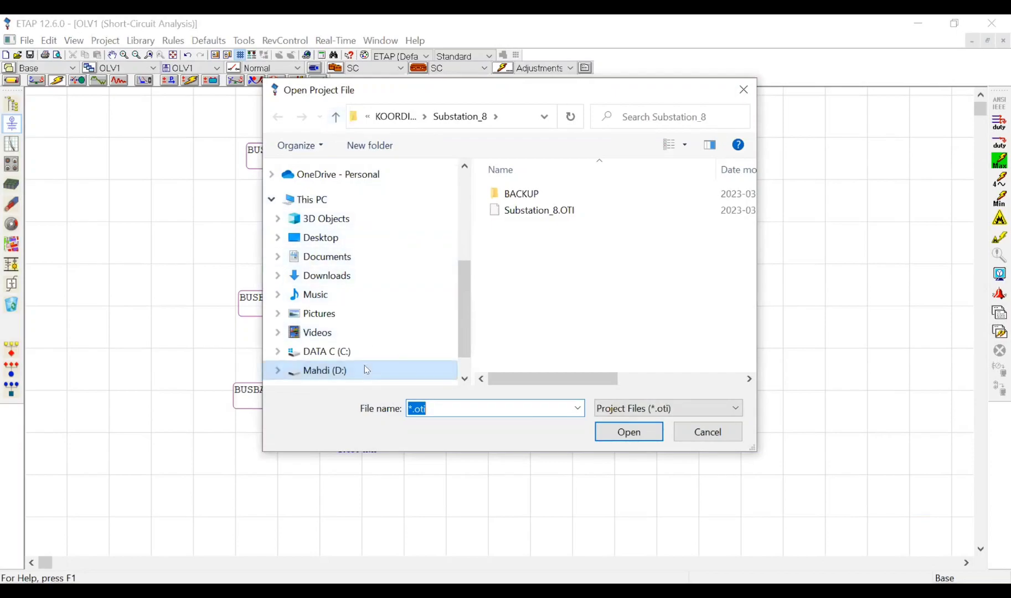
pyautogui.click(451, 345)
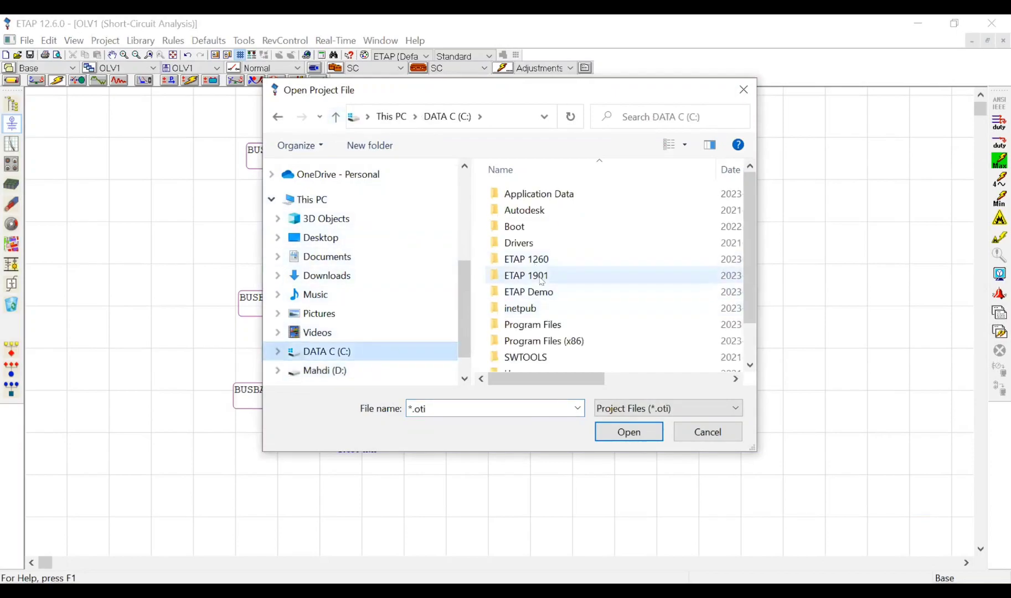
pyautogui.scroll(-1, 545, 327)
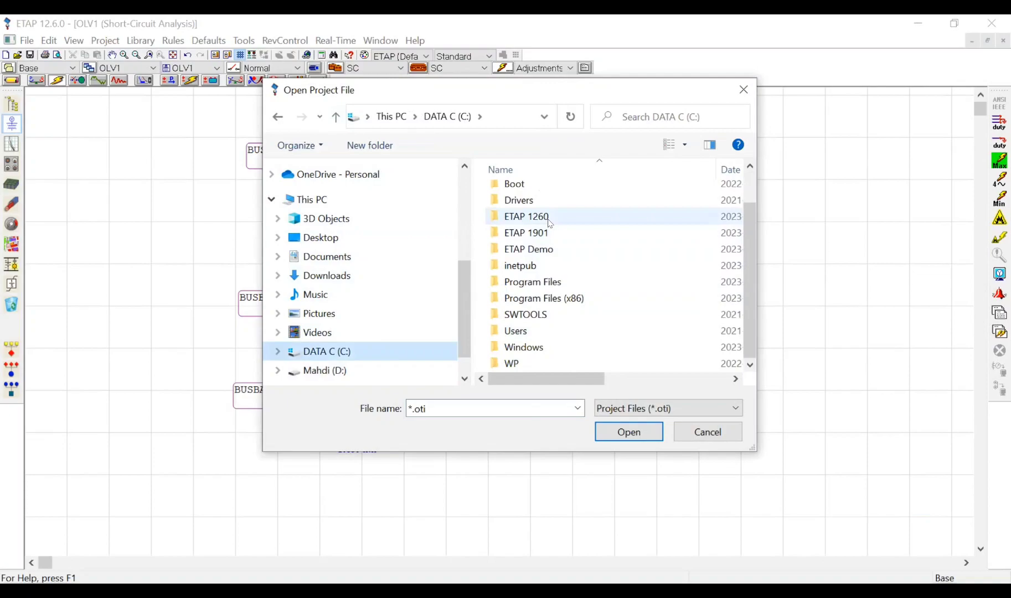
pyautogui.doubleClick(543, 217)
pyautogui.scroll(-10, 574, 285)
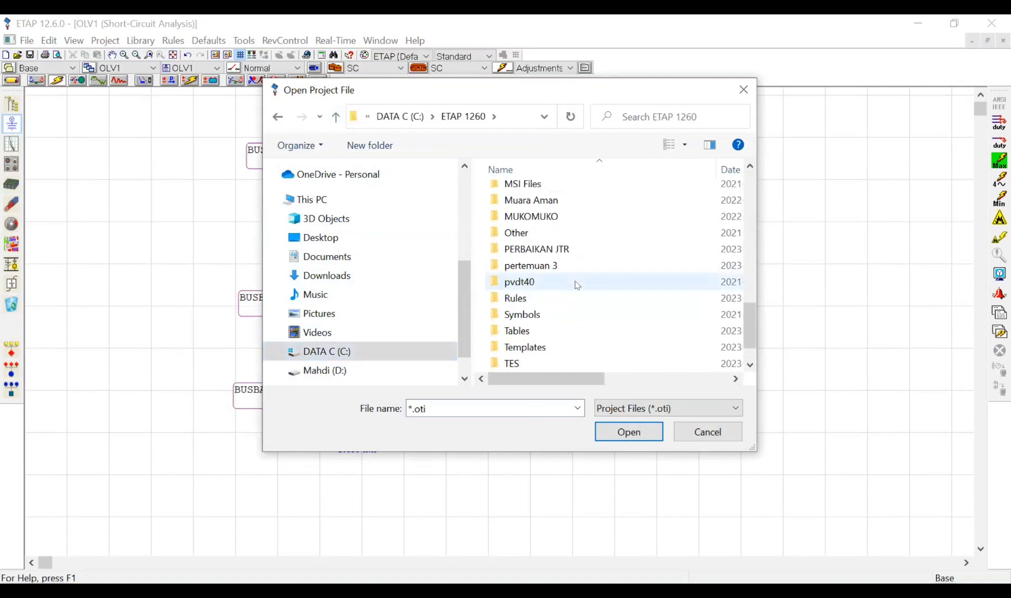
pyautogui.click(550, 221)
pyautogui.doubleClick(550, 220)
pyautogui.click(563, 213)
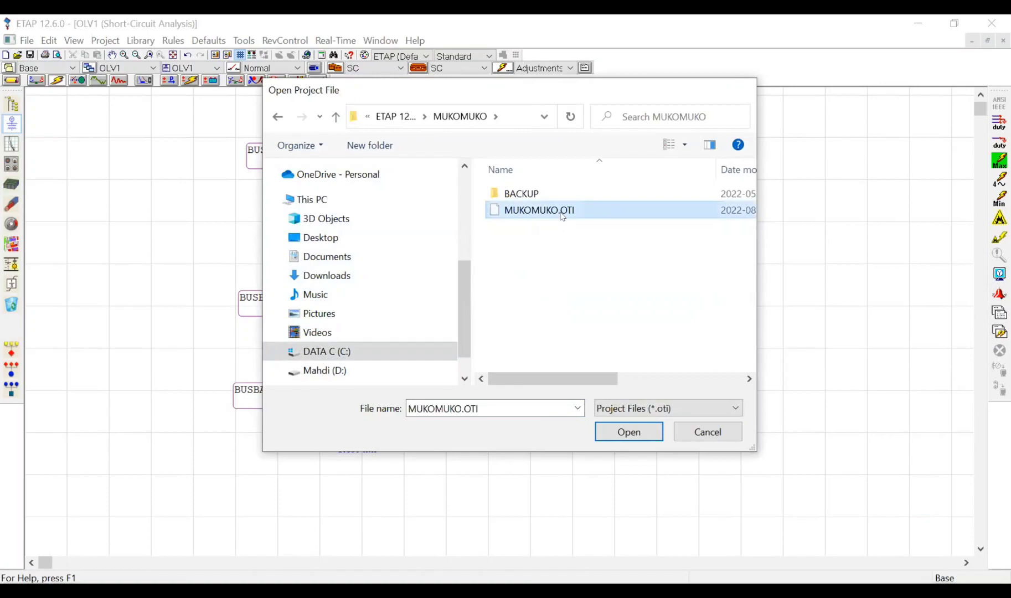
pyautogui.press('Return')
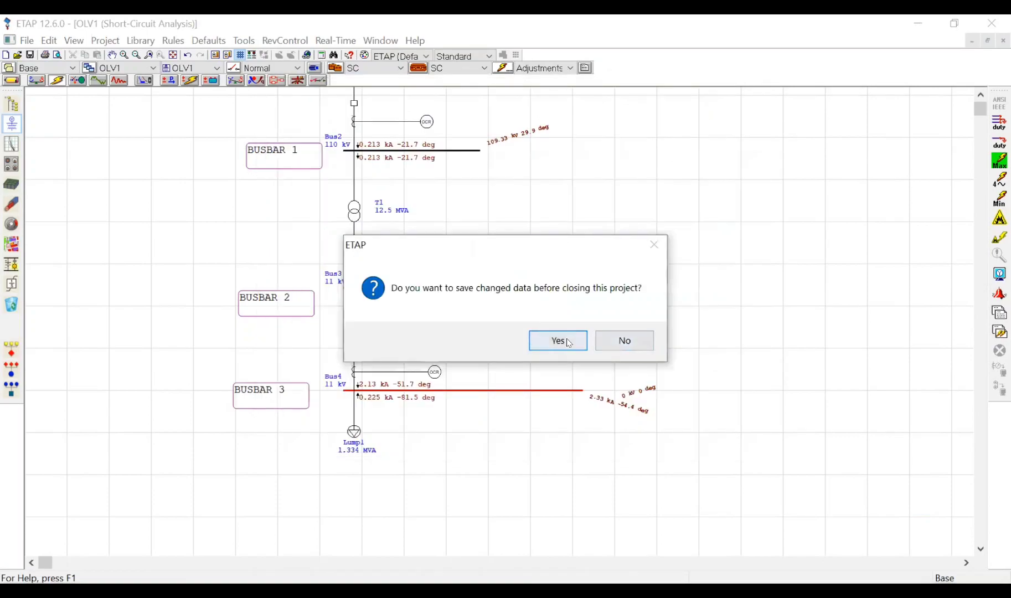
# Step: Save the current project's changes, dismiss the loading error, and close the Dumpster to show the MUKOMUKO one-line diagram full size
pyautogui.press('Return')
pyautogui.click(502, 396)
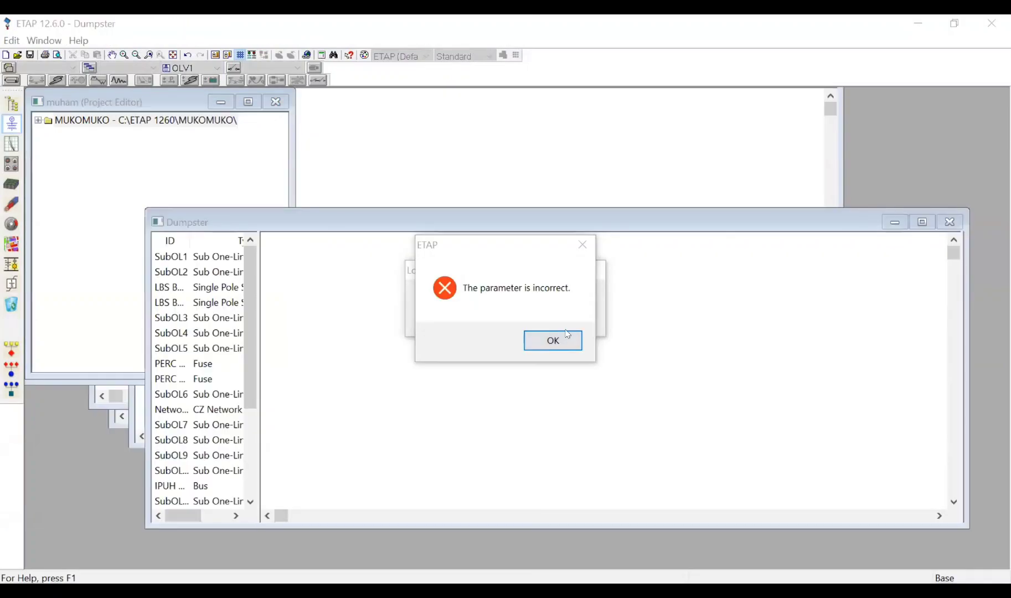
pyautogui.click(567, 338)
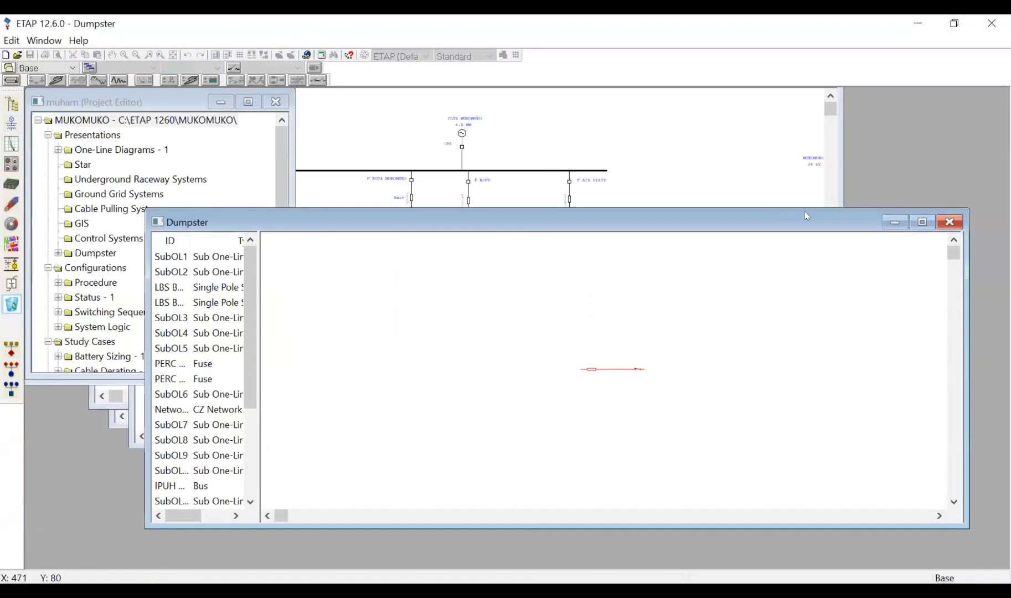
pyautogui.click(951, 223)
pyautogui.click(772, 207)
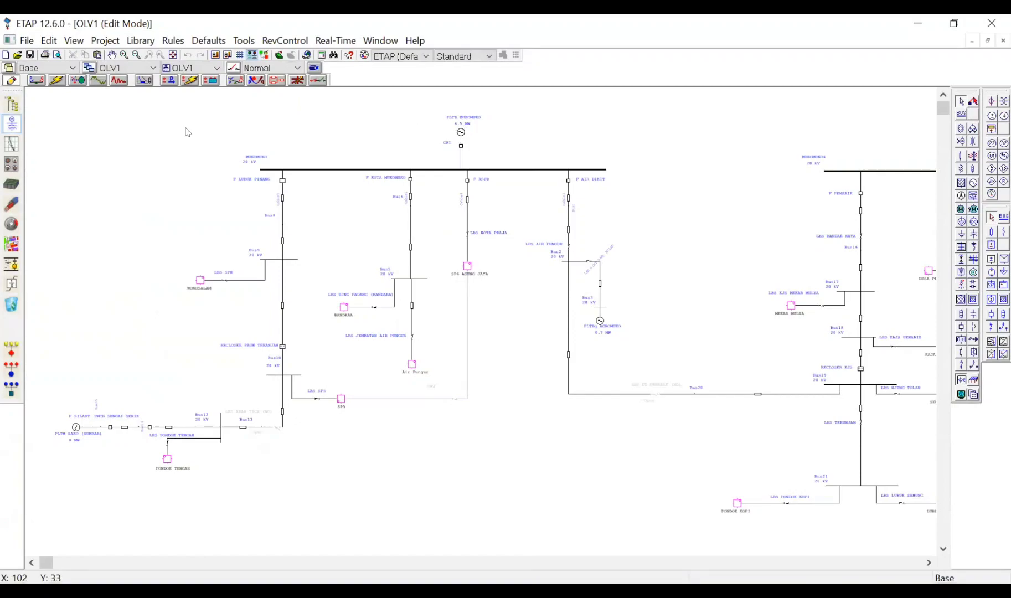
# Step: Examine the feeders on the 20 kV MUKOMUKO busbar, look inside the BANDARA network and return to the main one-line diagram
pyautogui.scroll(1, 187, 130)
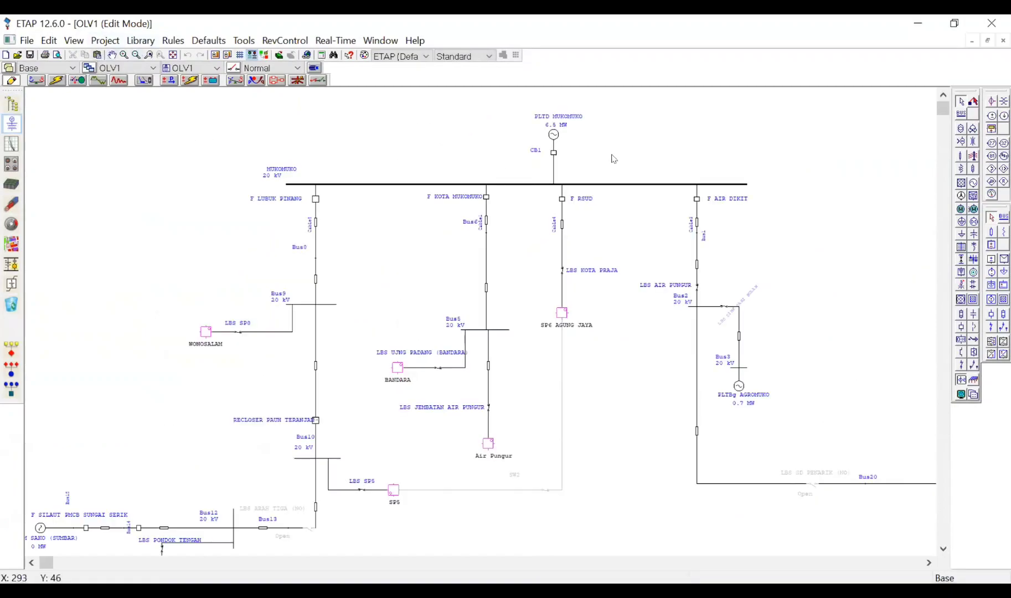
pyautogui.scroll(1, 611, 159)
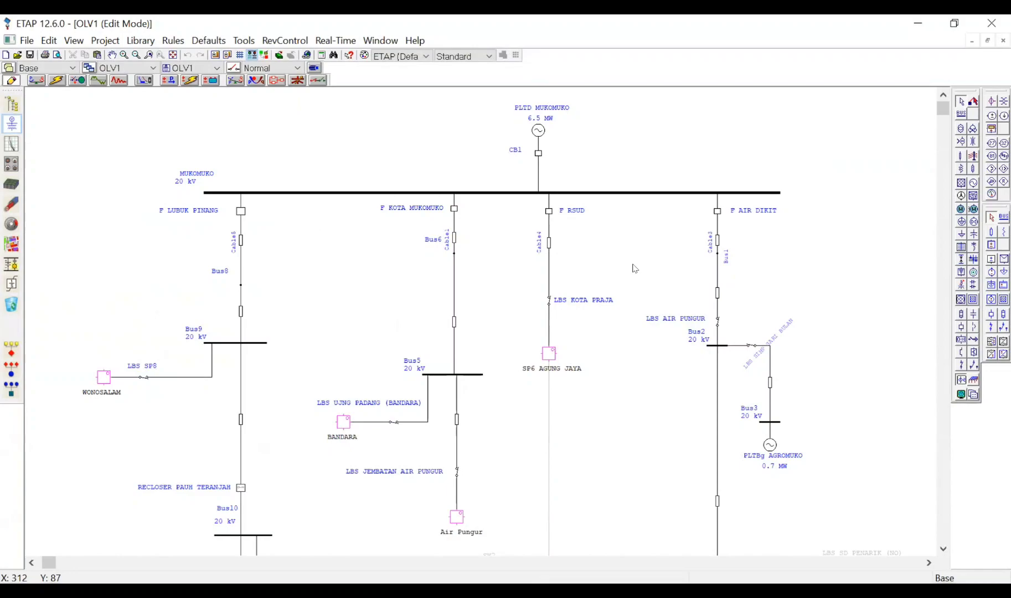
pyautogui.scroll(-1, 586, 277)
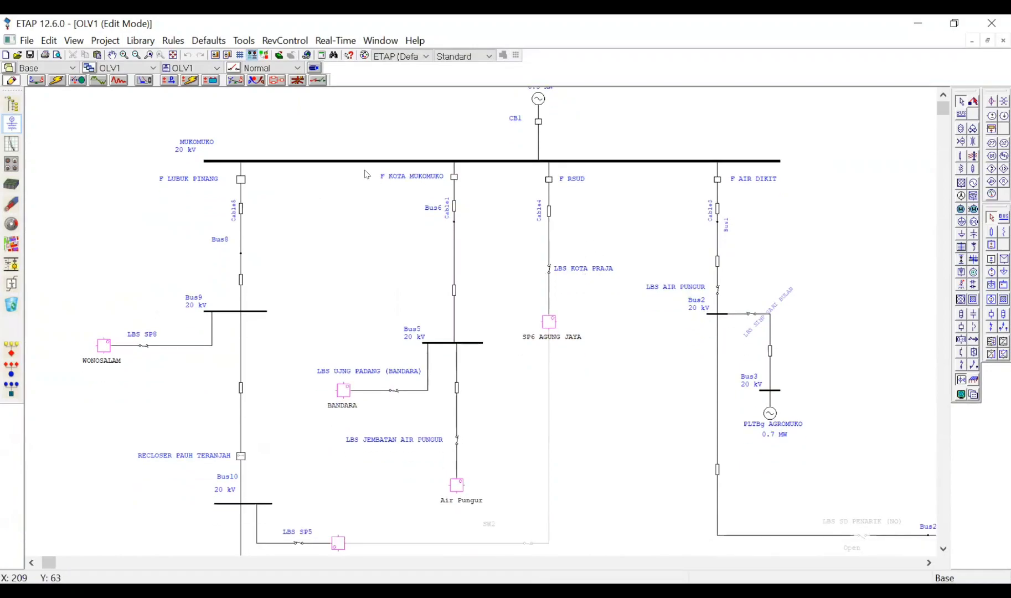
pyautogui.scroll(-1, 407, 243)
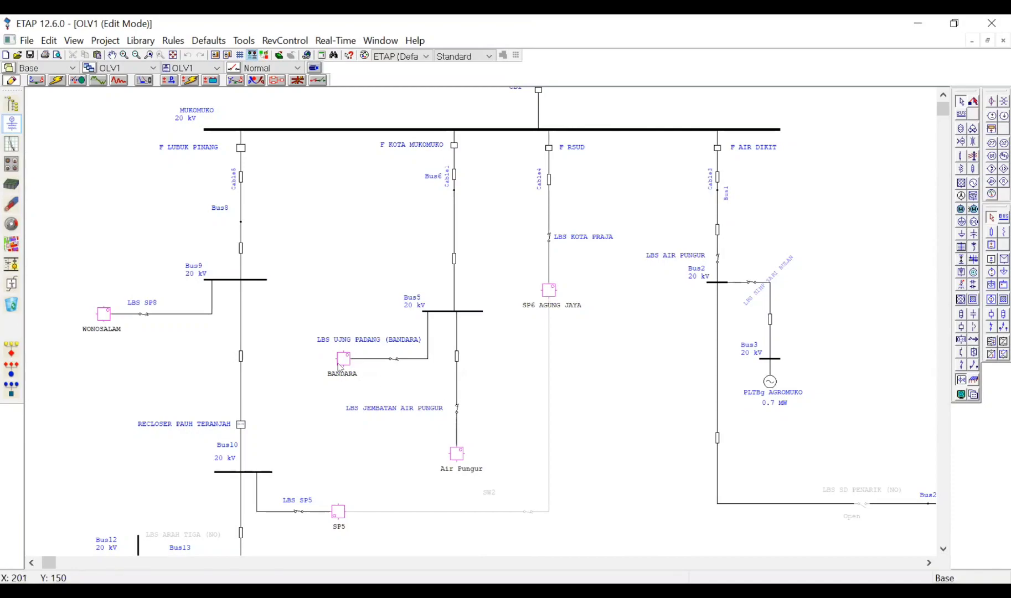
pyautogui.doubleClick(343, 360)
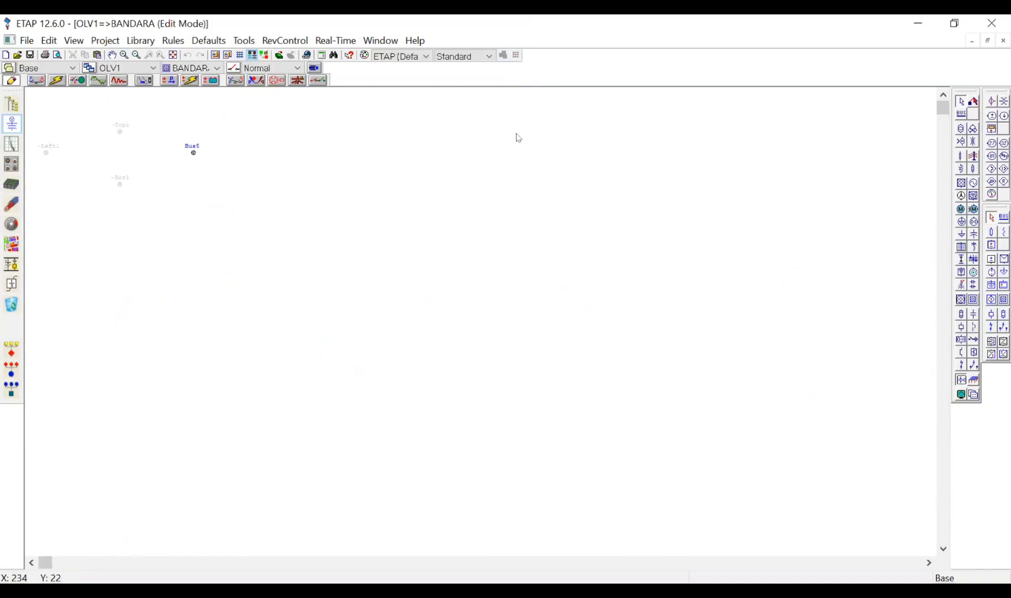
pyautogui.click(13, 106)
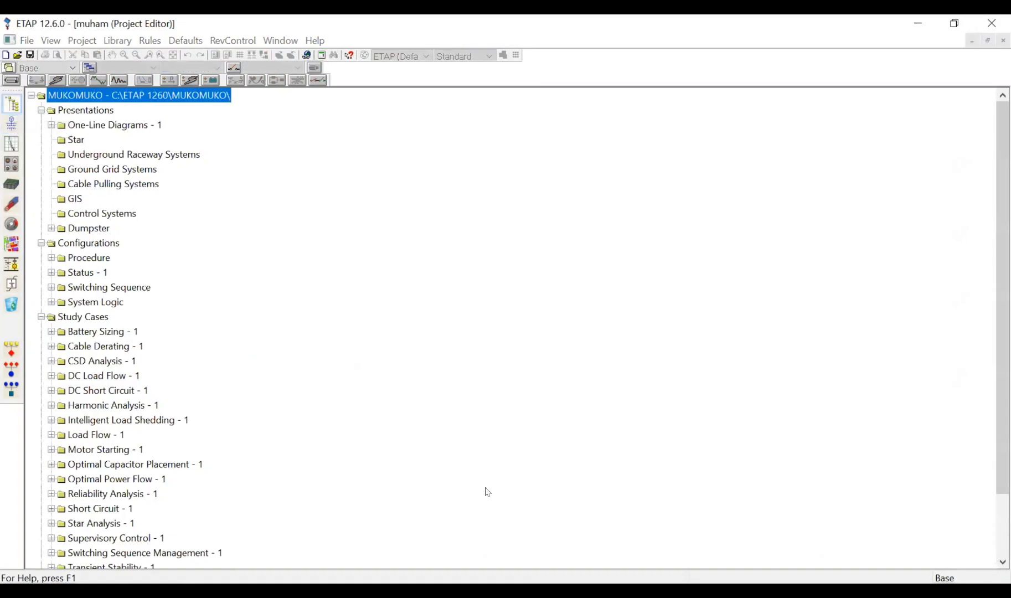
pyautogui.click(11, 123)
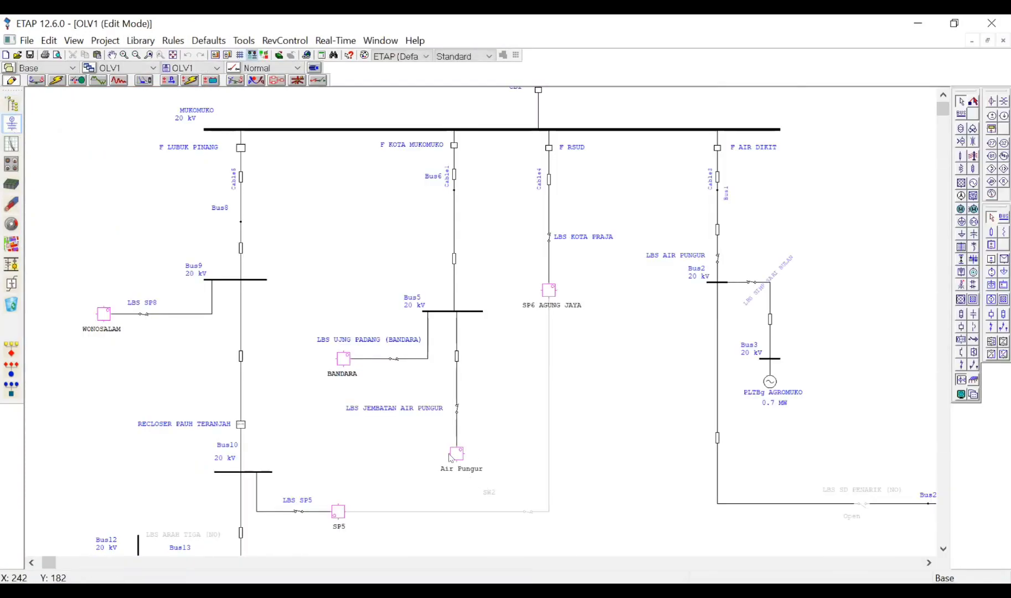
# Step: Look inside the Air Pungur and WONOSALAM networks and return to the main one-line diagram
pyautogui.doubleClick(451, 456)
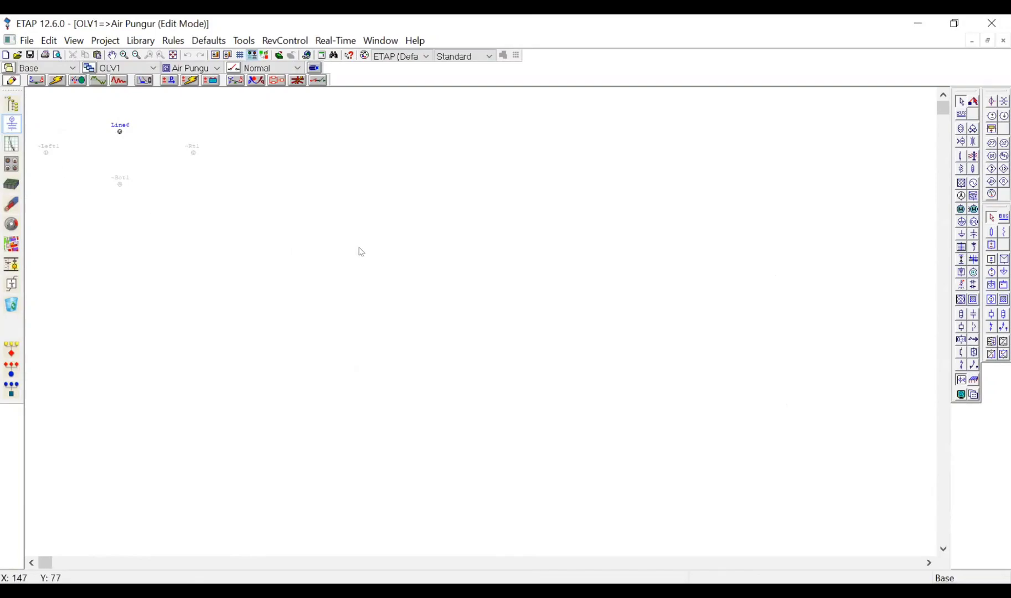
pyautogui.scroll(-3, 95, 181)
pyautogui.click(12, 106)
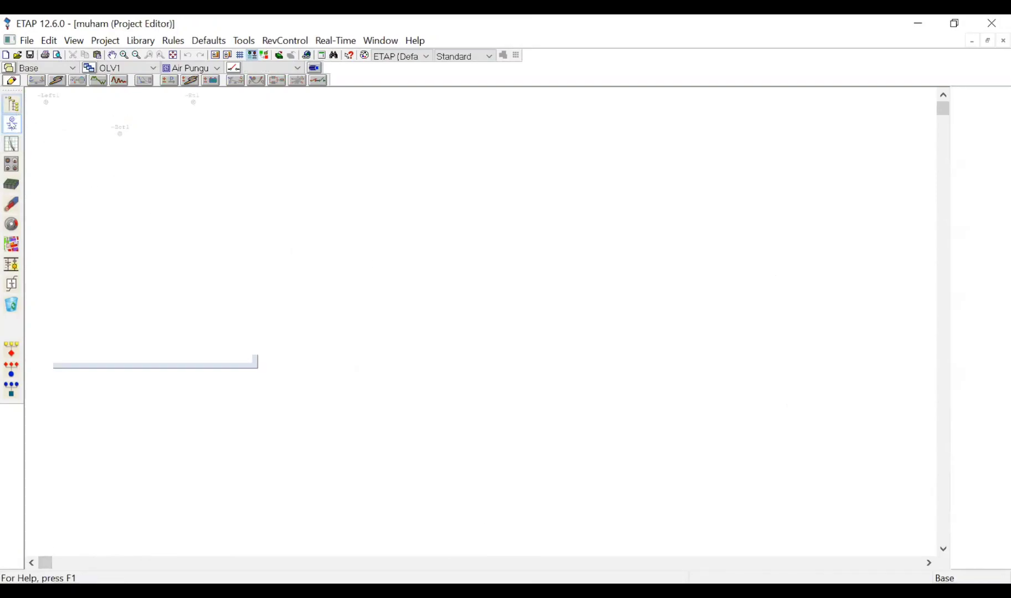
pyautogui.click(13, 124)
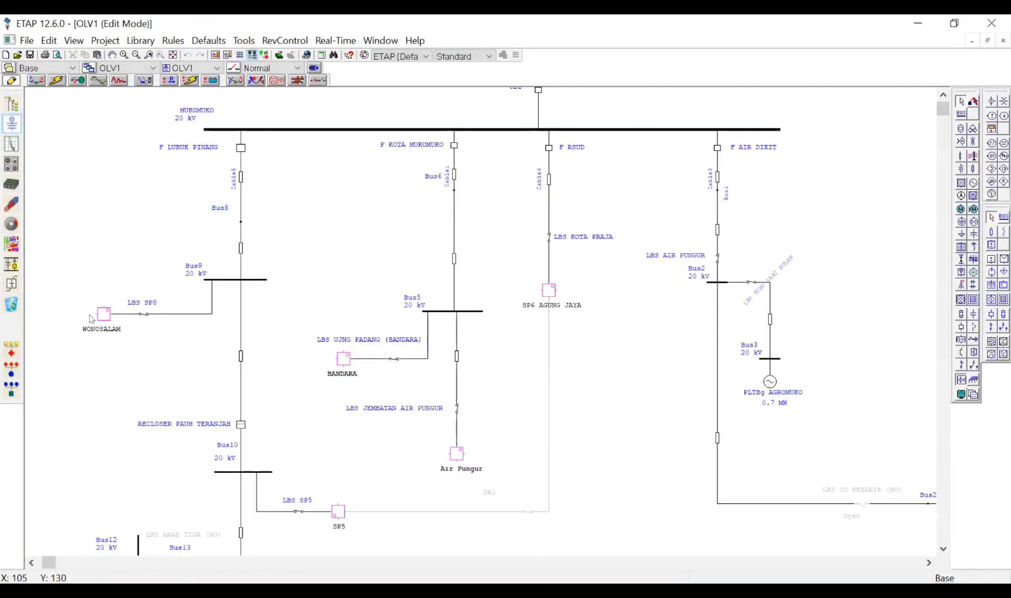
pyautogui.doubleClick(103, 314)
pyautogui.click(12, 108)
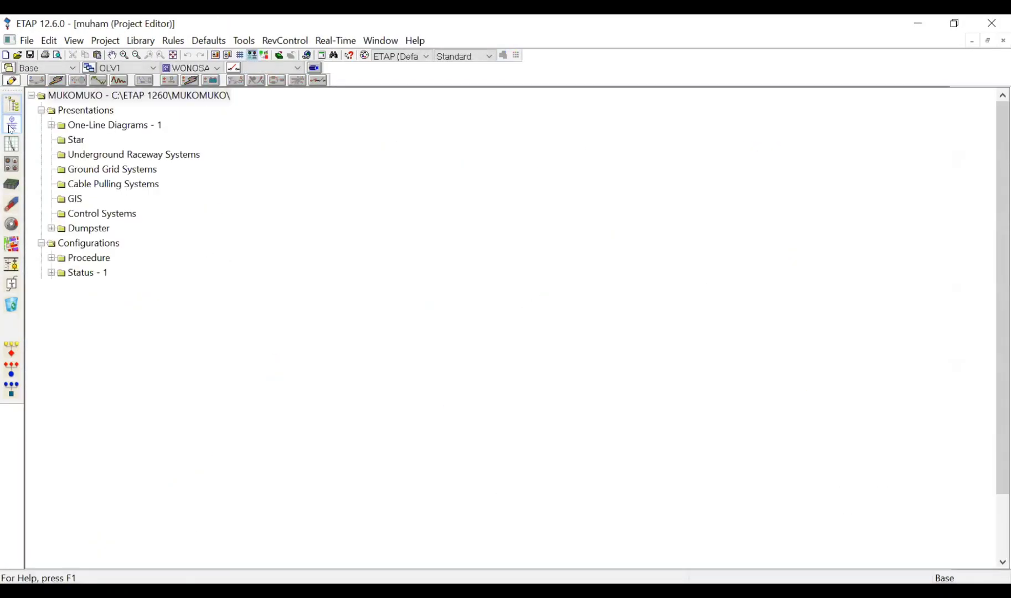
pyautogui.click(12, 124)
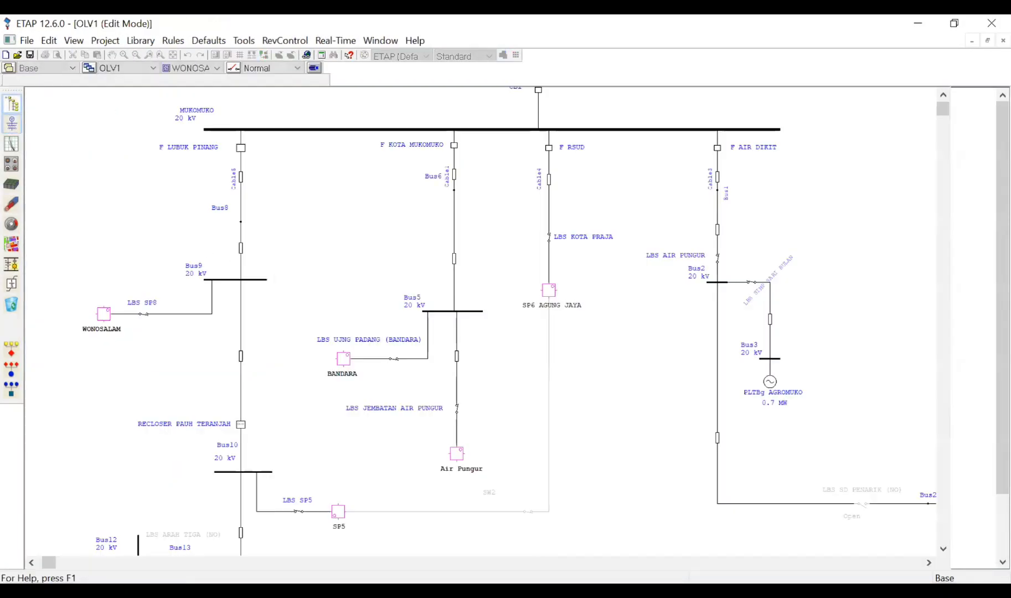
# Step: Restore the maximized diagram windows and spread the KAJA PENARIK and WONOSALAM network windows apart
pyautogui.click(988, 41)
pyautogui.click(271, 415)
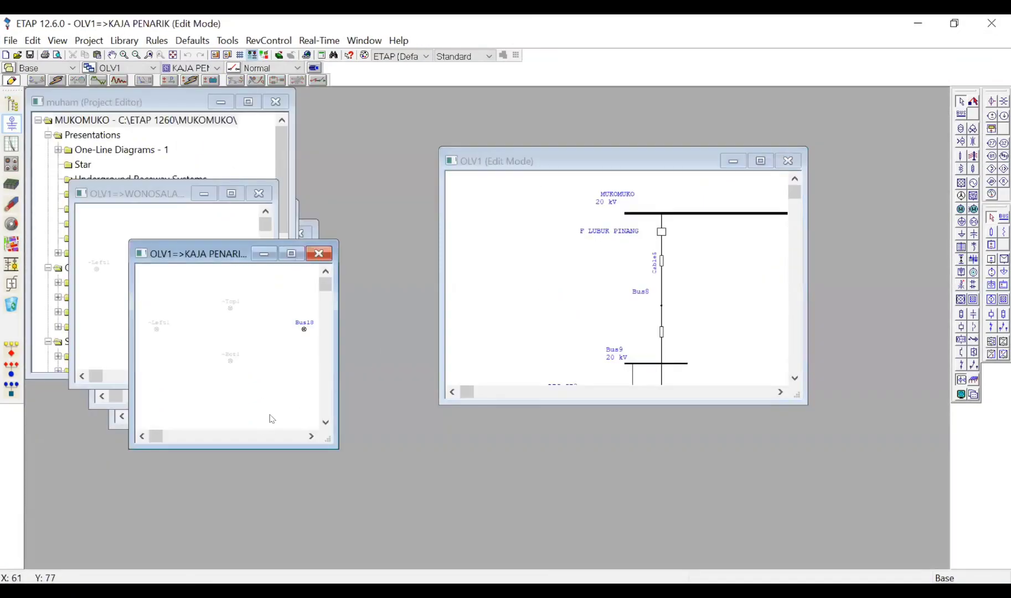
pyautogui.moveTo(173, 248); pyautogui.dragTo(274, 222)
pyautogui.moveTo(143, 194); pyautogui.dragTo(372, 254)
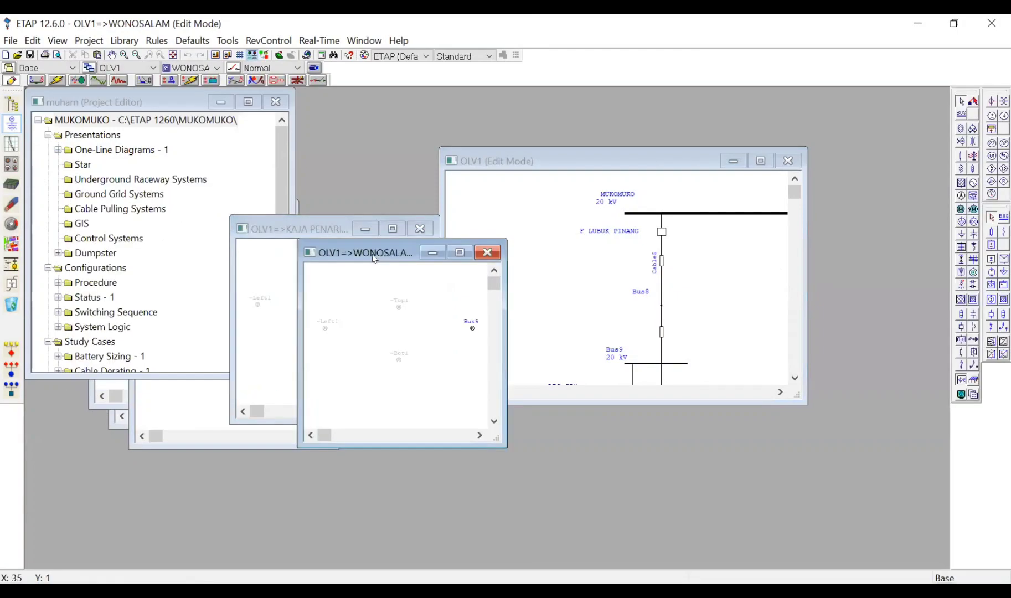
# Step: Open the project file Muara Aman.OTI from the Muara Aman folder inside ETAP 1260, discarding the current project's changes
pyautogui.click(17, 55)
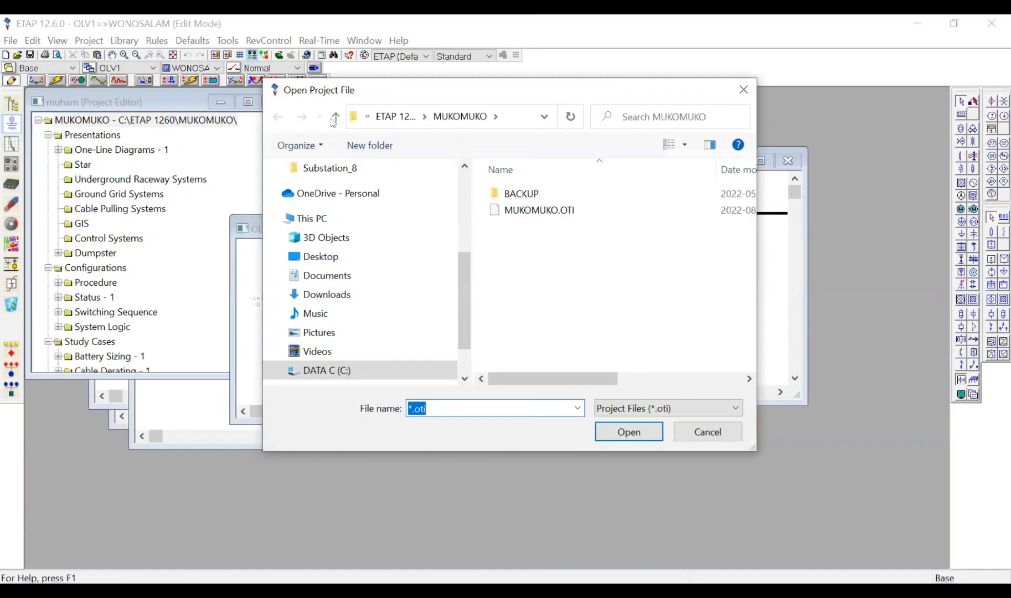
pyautogui.click(336, 116)
pyautogui.doubleClick(562, 347)
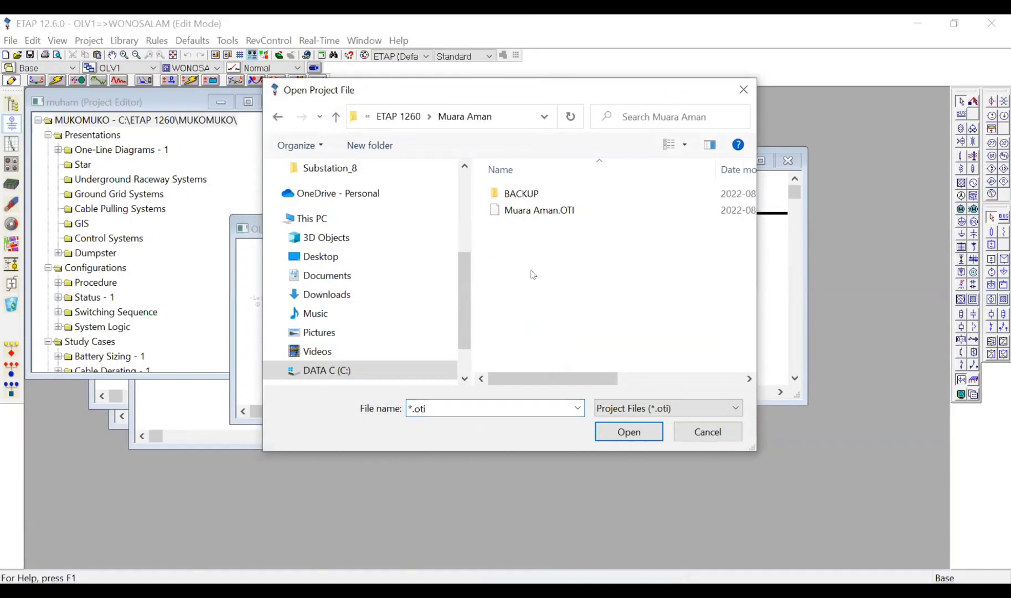
pyautogui.click(554, 216)
pyautogui.press('Return')
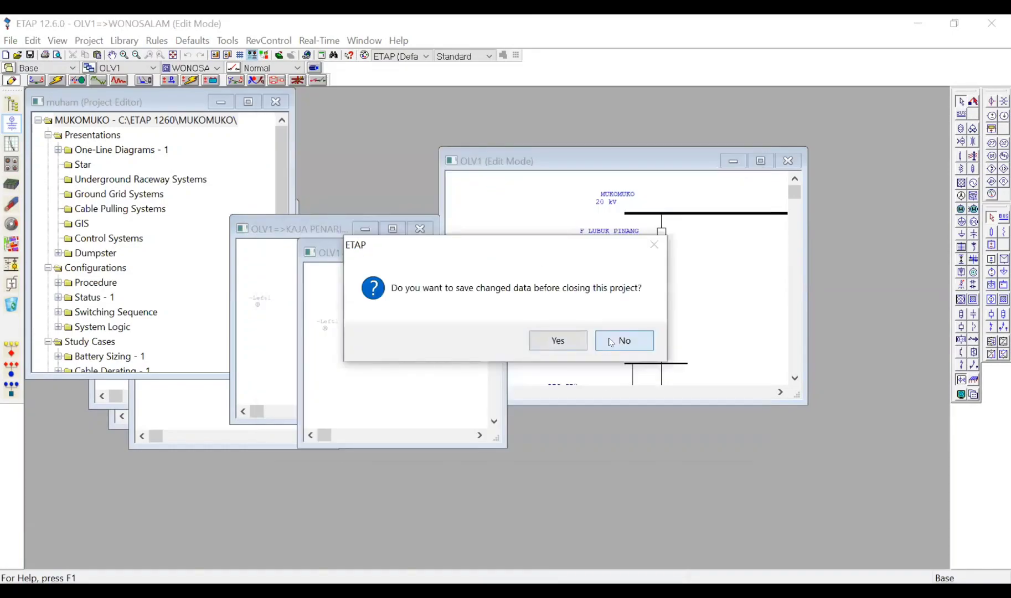
pyautogui.click(607, 345)
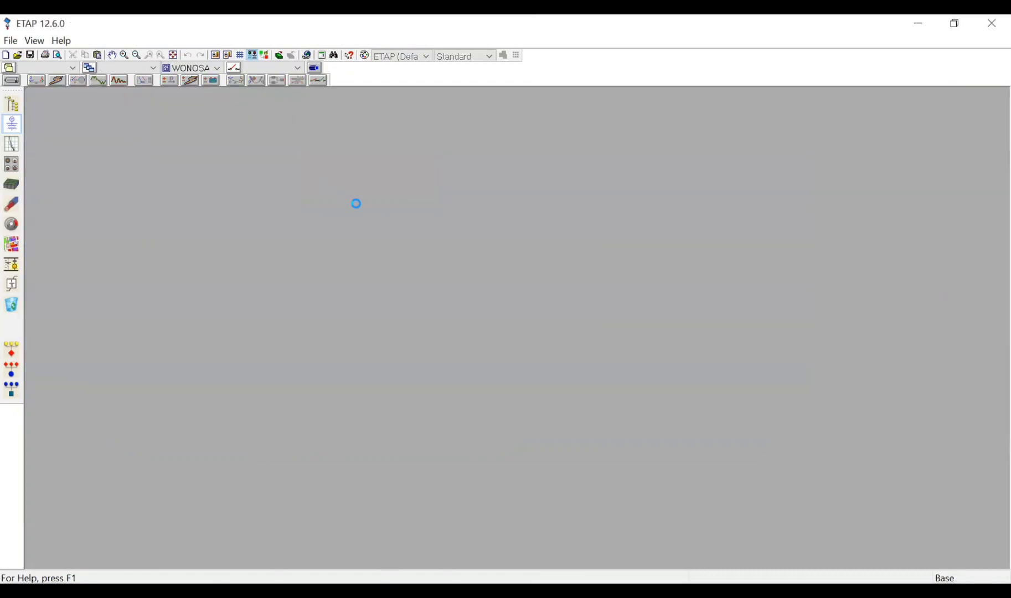
pyautogui.click(505, 428)
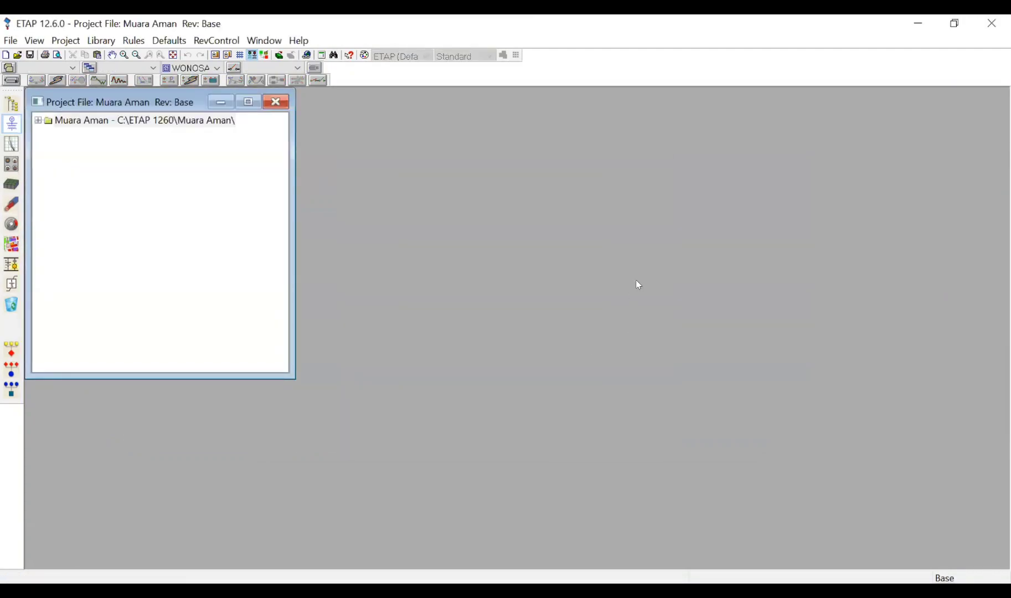
pyautogui.click(568, 341)
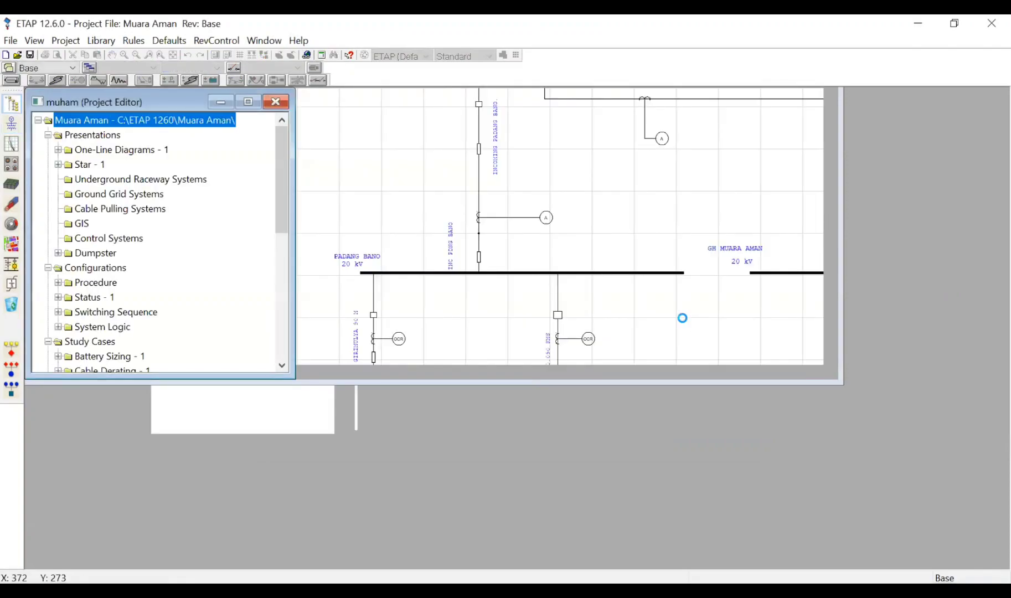
# Step: Survey the Muara Aman one-line diagram, highlighting the network around the PADANG BANO and GH MUARA AMAN busbars and the feeder's transformer loads
pyautogui.scroll(-2, 483, 275)
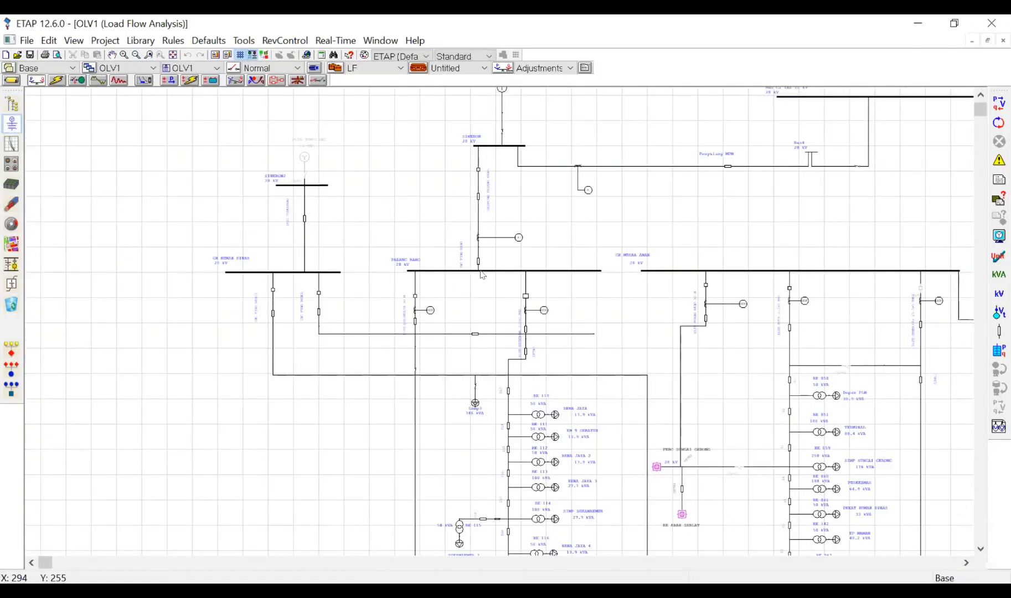
pyautogui.scroll(-3, 483, 274)
pyautogui.scroll(2, 117, 186)
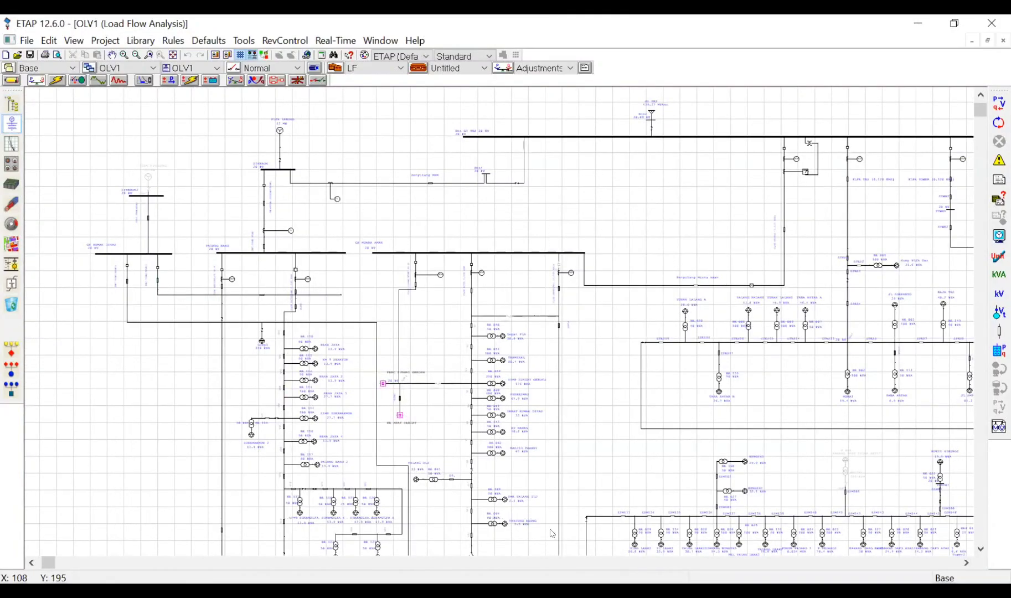
pyautogui.moveTo(551, 529); pyautogui.dragTo(459, 550)
pyautogui.scroll(-2, 605, 377)
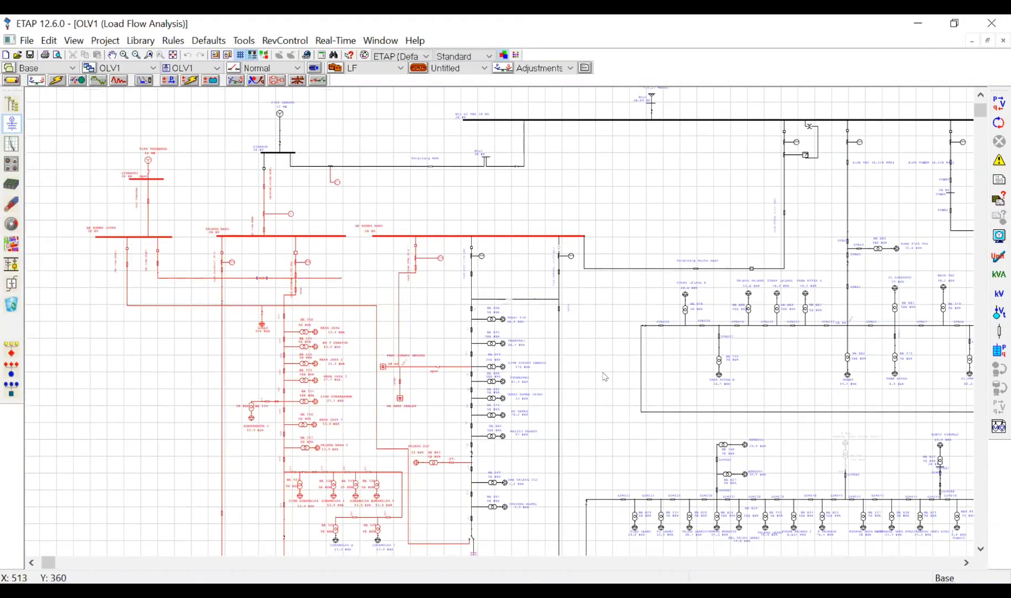
pyautogui.scroll(-1, 606, 377)
pyautogui.click(587, 358)
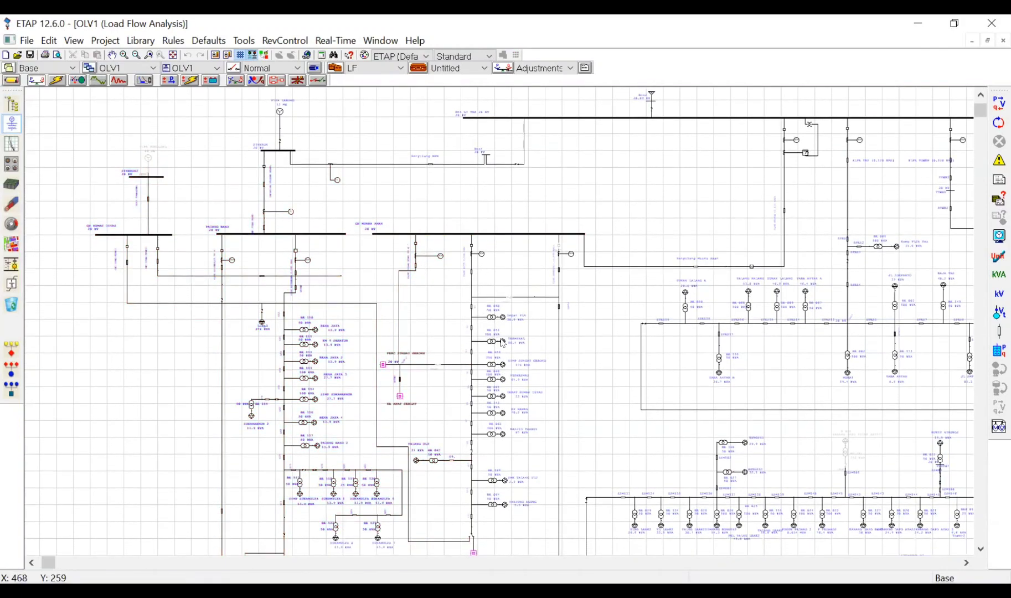
pyautogui.moveTo(501, 339); pyautogui.dragTo(541, 549)
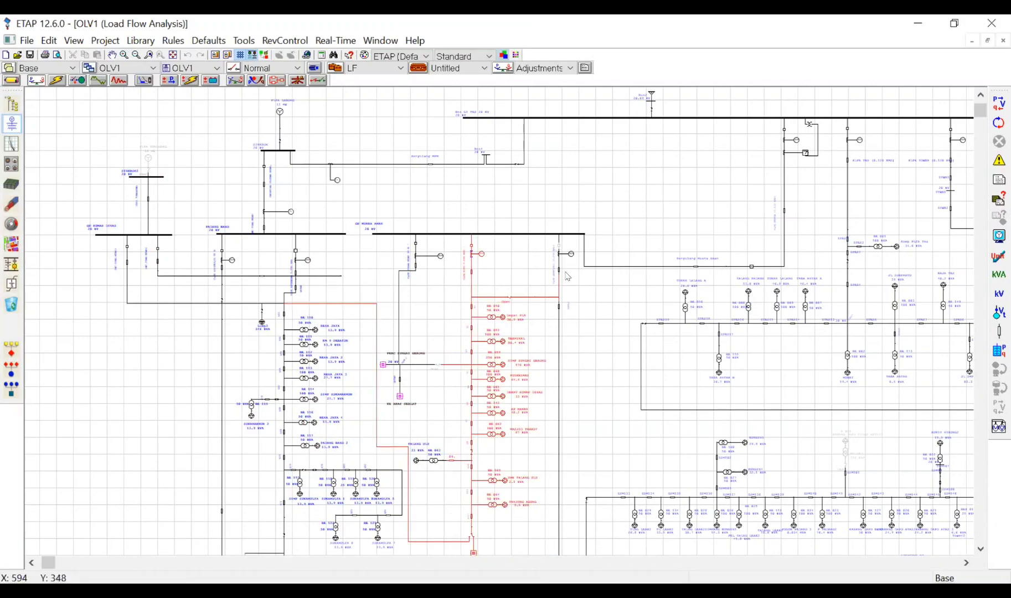
pyautogui.scroll(-8, 567, 277)
pyautogui.click(573, 332)
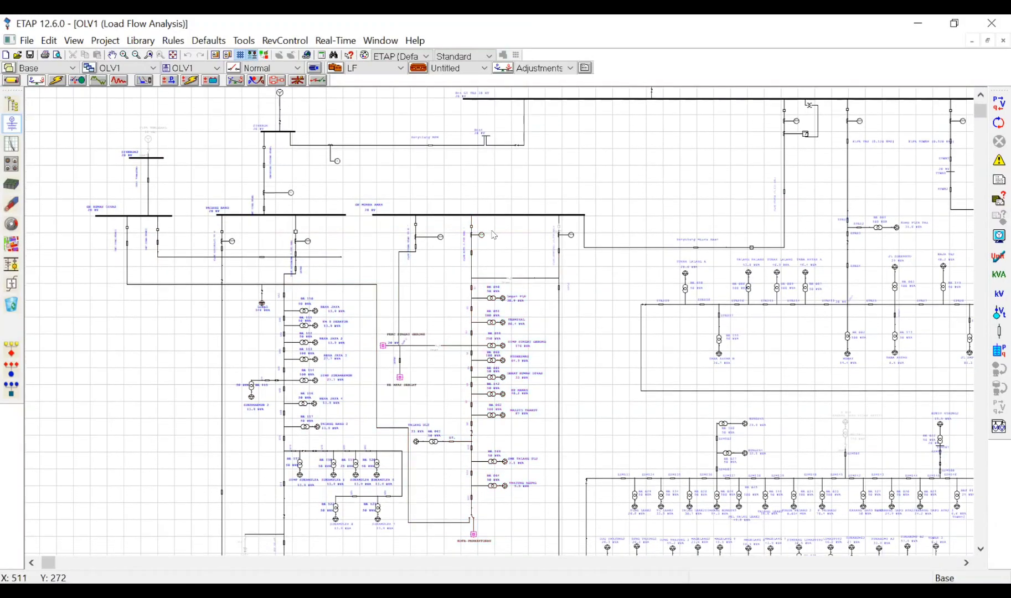
# Step: Examine the XLPE KOTA feeder of GH MUARA AMAN up close, including its line sections and the BE 050 transformer branch to Depan PLN
pyautogui.scroll(3, 493, 235)
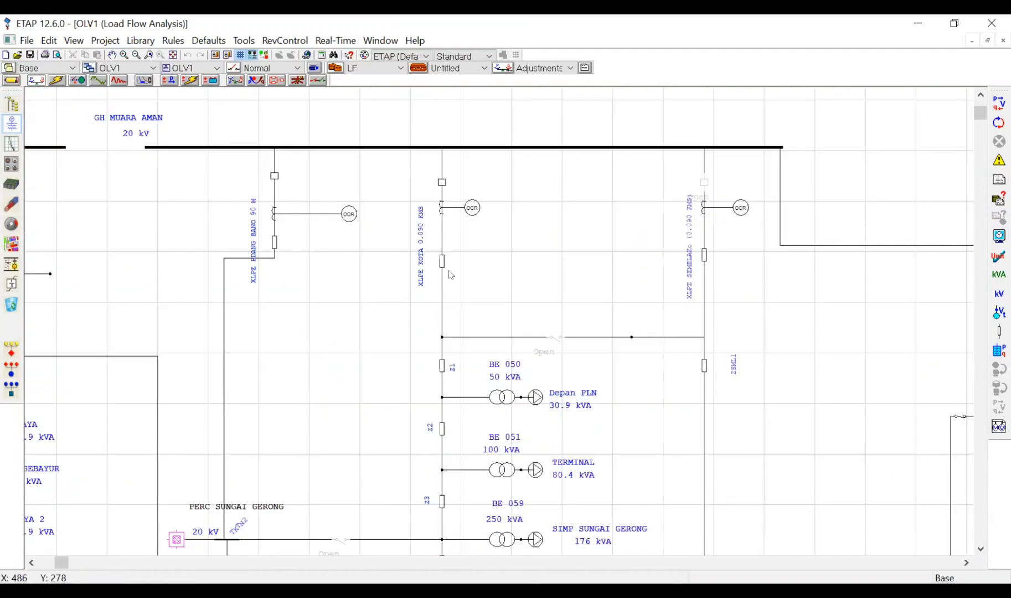
pyautogui.scroll(-3, 452, 257)
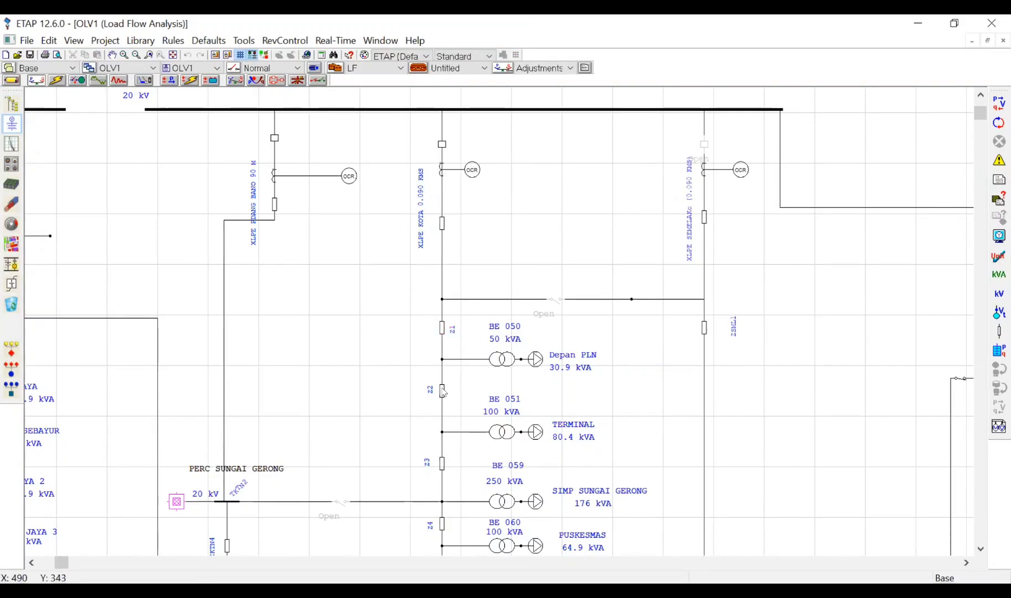
pyautogui.scroll(-1, 449, 360)
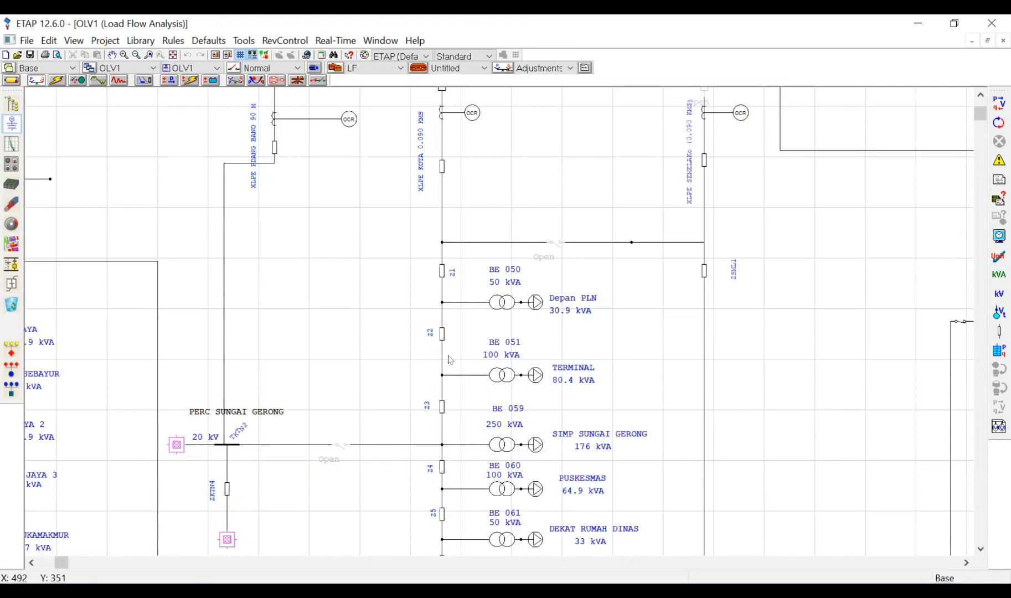
pyautogui.click(444, 342)
pyautogui.scroll(-1, 468, 326)
pyautogui.click(469, 291)
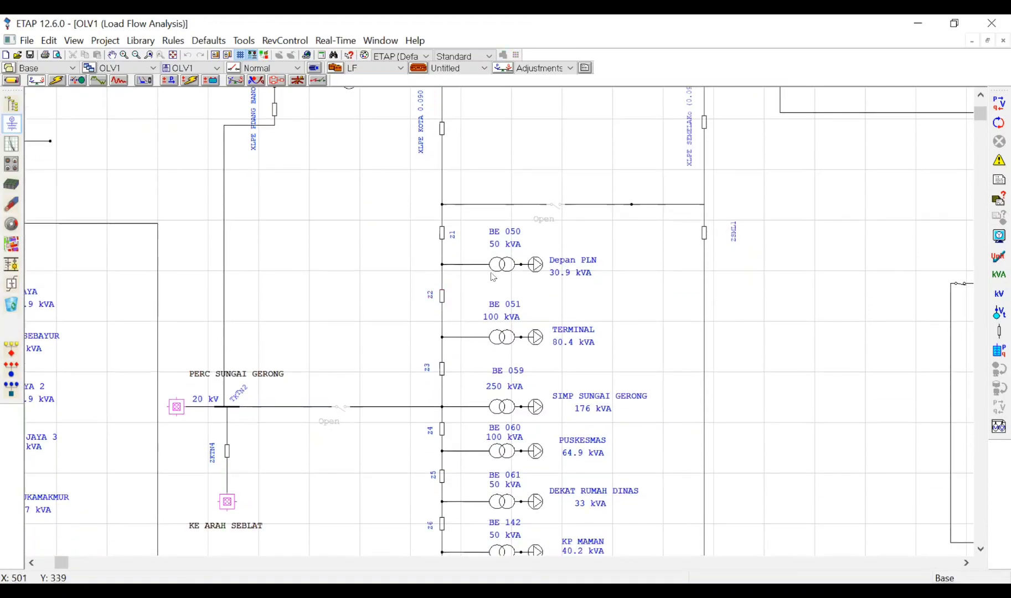
pyautogui.click(442, 264)
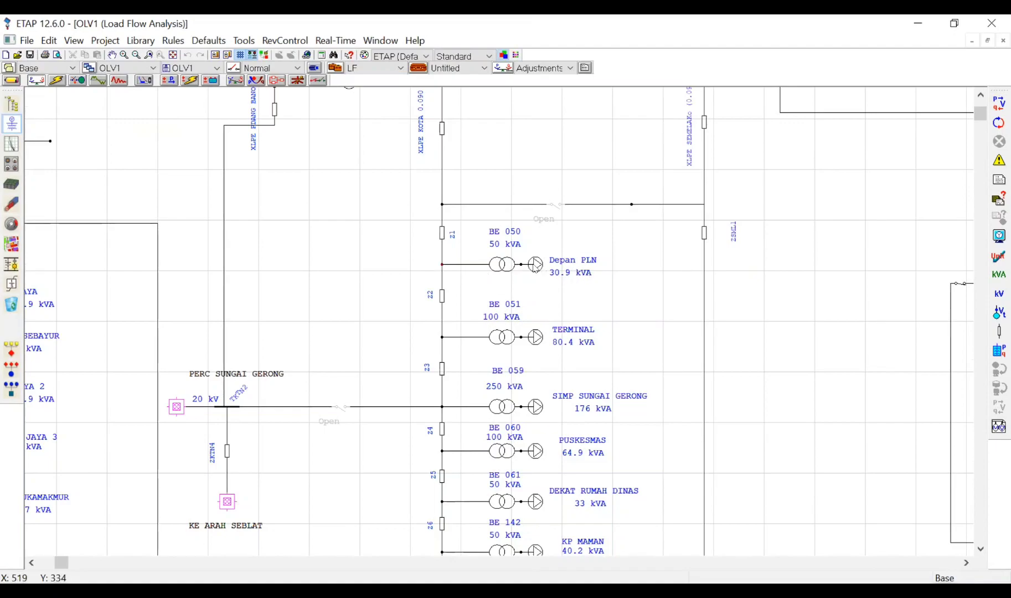
pyautogui.moveTo(401, 256); pyautogui.dragTo(605, 288)
# Step: Check the lengths of line sections Z2 and Z3 in their cable data without changing either
pyautogui.click(442, 299)
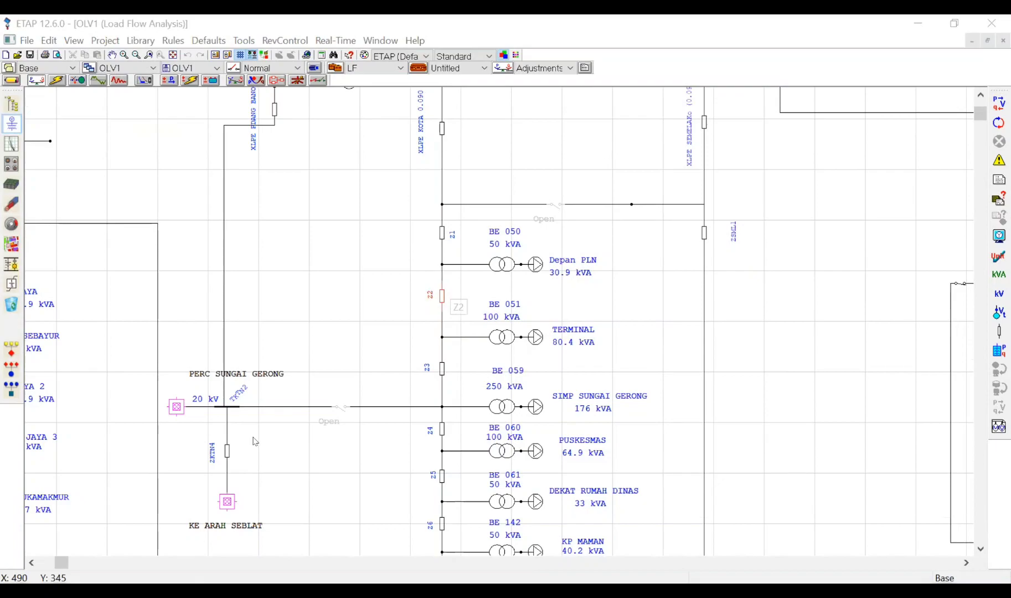
pyautogui.doubleClick(386, 470)
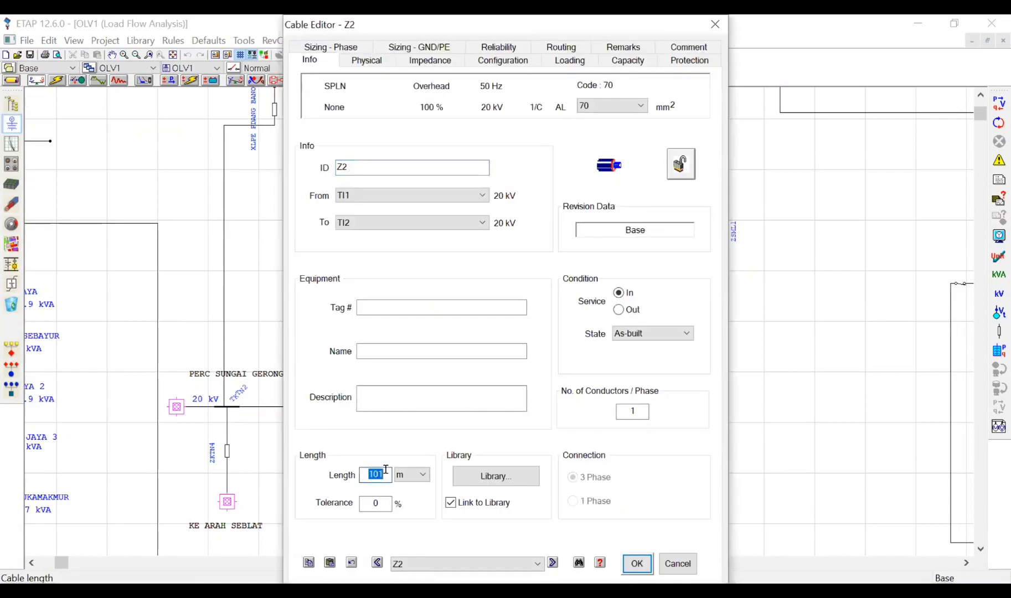
pyautogui.click(677, 563)
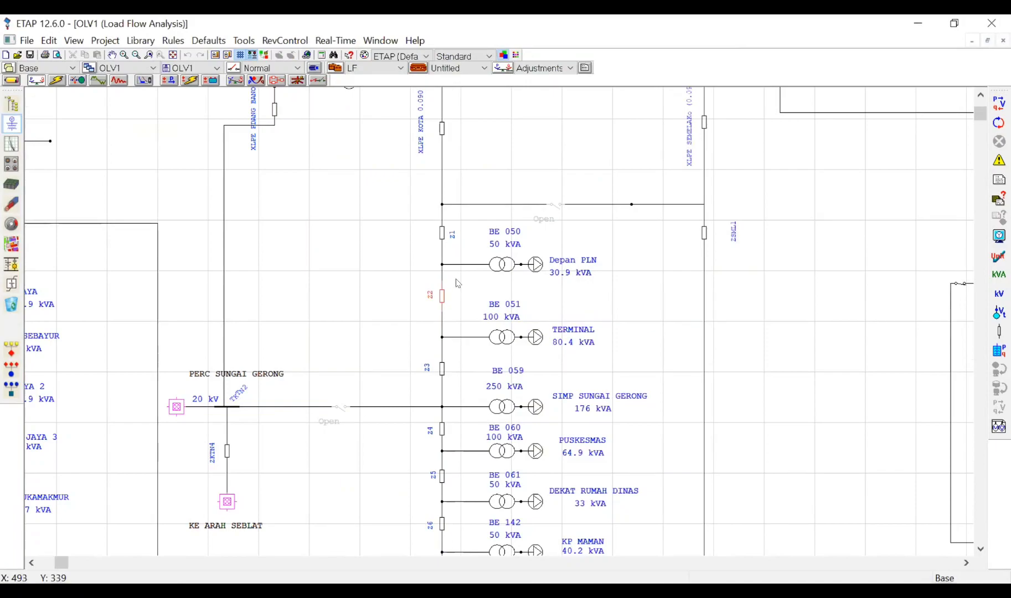
pyautogui.doubleClick(443, 373)
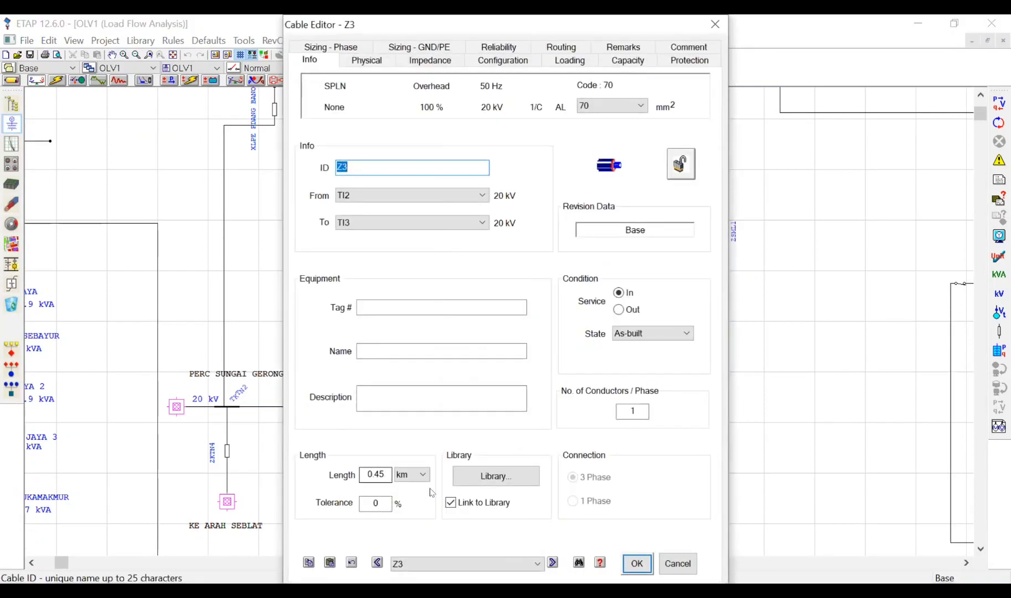
pyautogui.click(678, 563)
# Step: Review the nameplate ratings and load type split of lumped load MASJID TAARUF, close its data unchanged, and mark out the load on the diagram
pyautogui.scroll(-5, 434, 349)
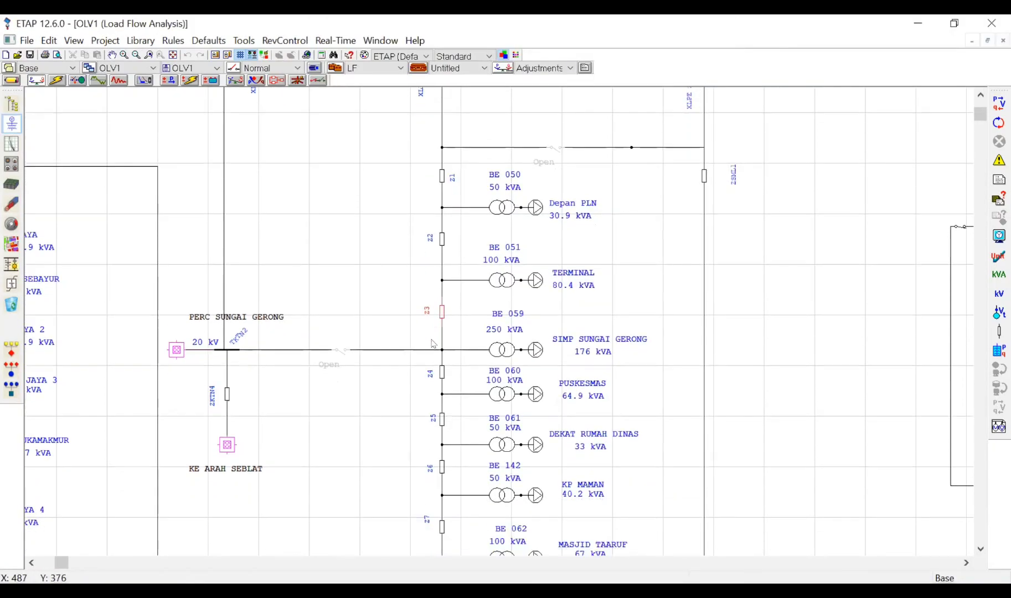
pyautogui.scroll(-3, 435, 342)
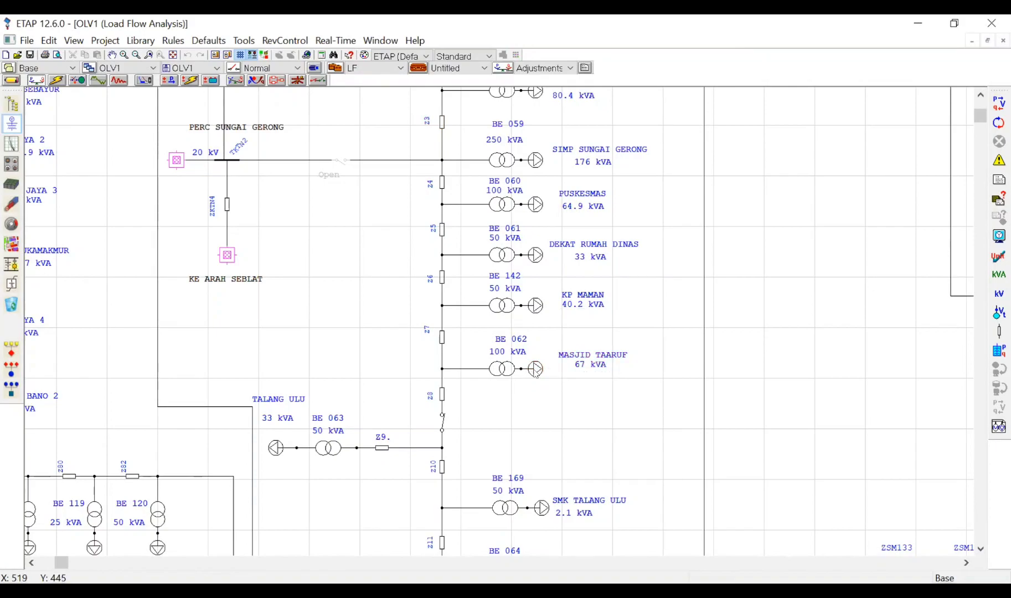
pyautogui.doubleClick(536, 370)
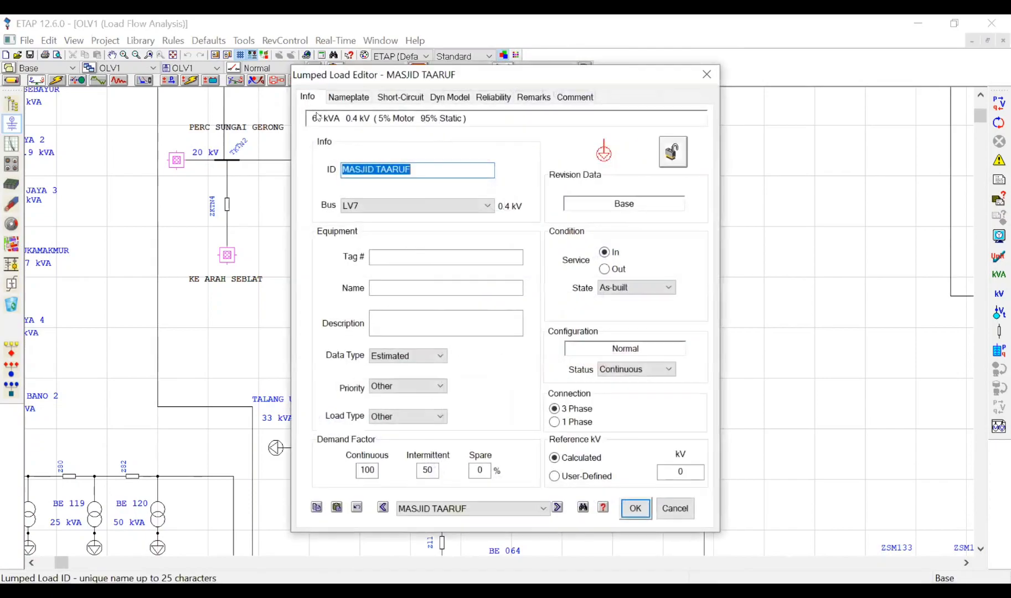
pyautogui.click(343, 98)
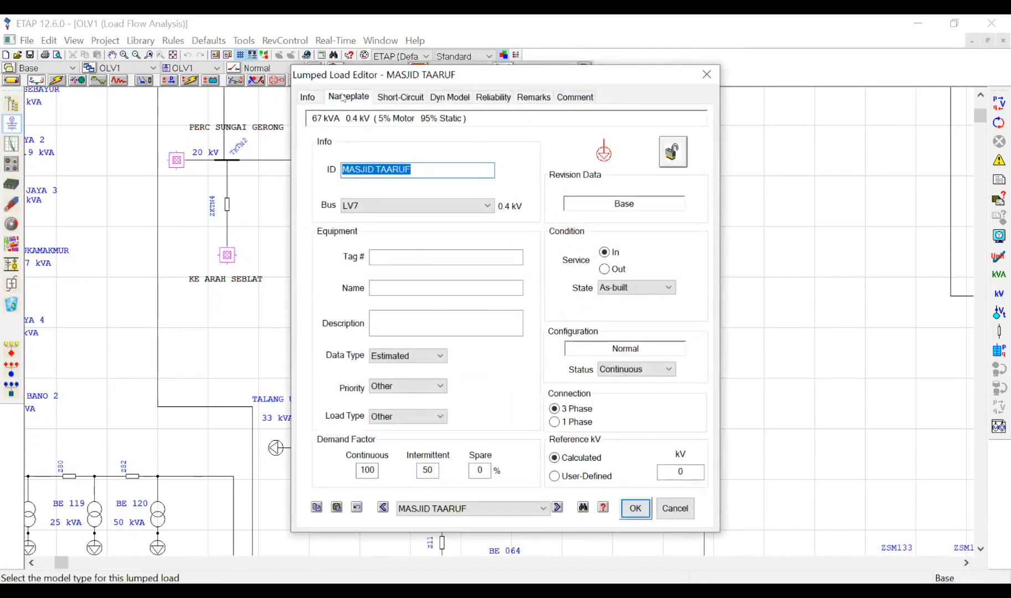
pyautogui.click(524, 237)
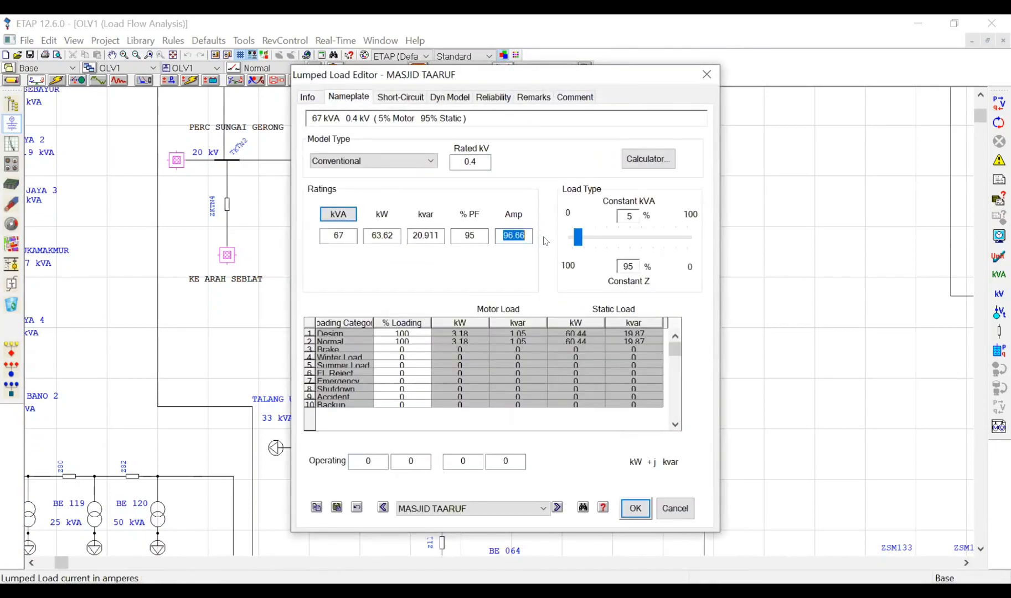
pyautogui.moveTo(550, 80); pyautogui.dragTo(348, 80)
pyautogui.click(502, 74)
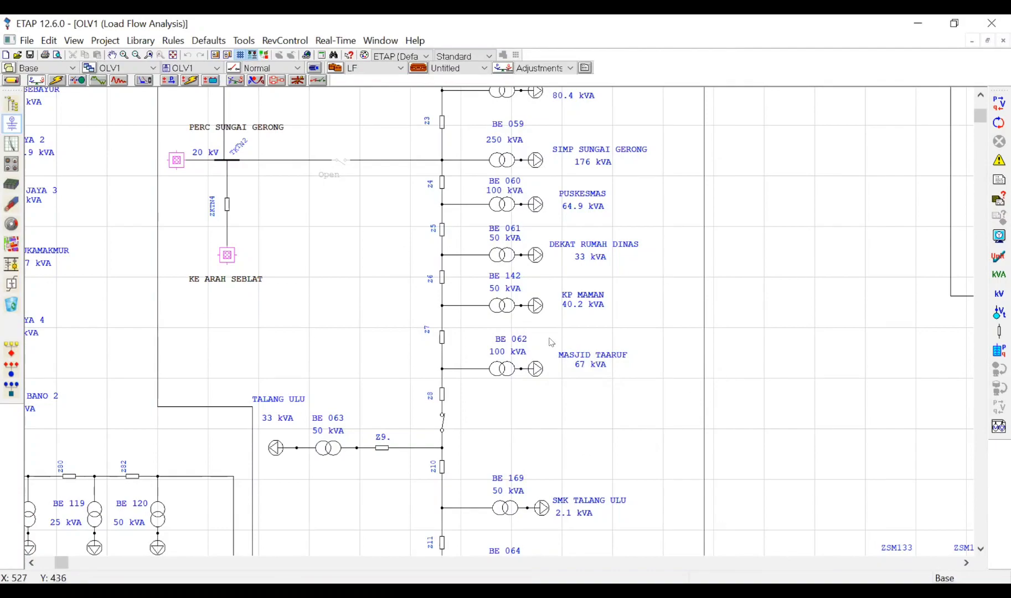
pyautogui.moveTo(871, 395); pyautogui.dragTo(889, 395)
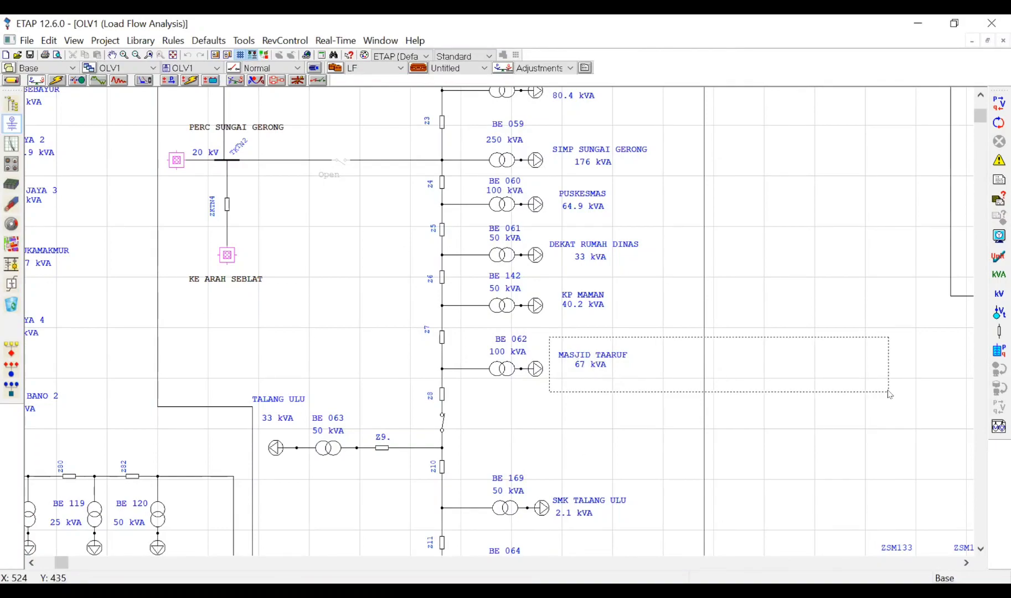
# Step: Mark out lumped load MASJID TAARUF again, recheck its nameplate motor and static split without changes, and stay in Load Flow Analysis mode
pyautogui.moveTo(889, 394); pyautogui.dragTo(888, 395)
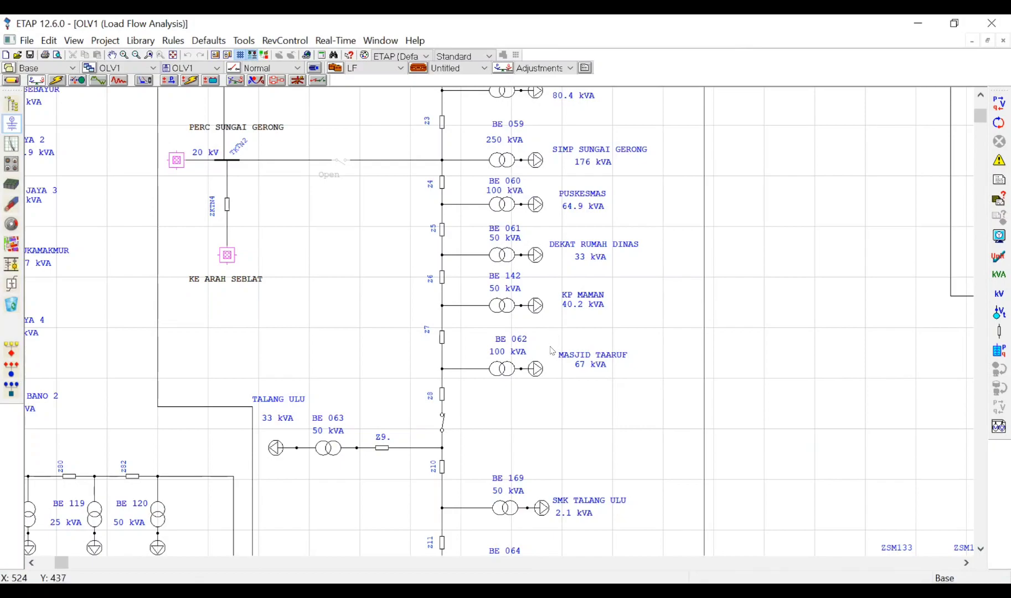
pyautogui.moveTo(553, 344); pyautogui.dragTo(963, 377)
pyautogui.click(135, 56)
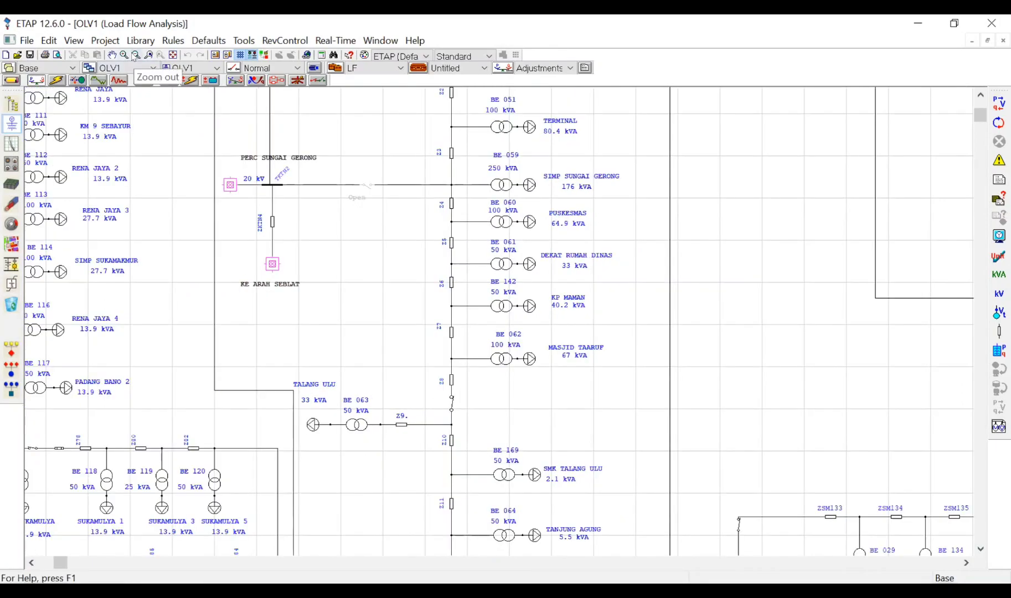
pyautogui.click(134, 56)
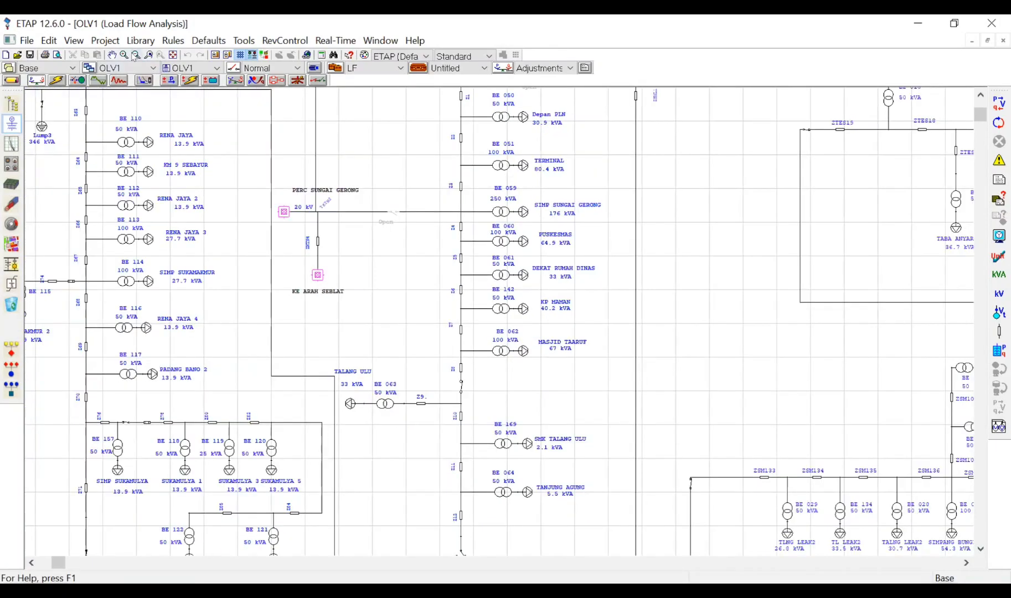
pyautogui.doubleClick(524, 352)
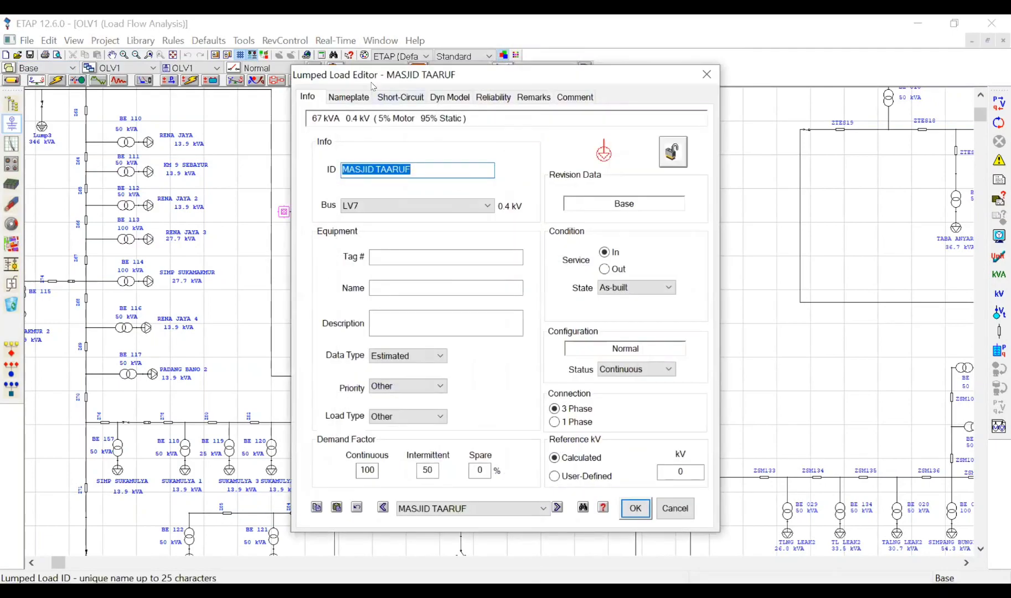
pyautogui.click(367, 97)
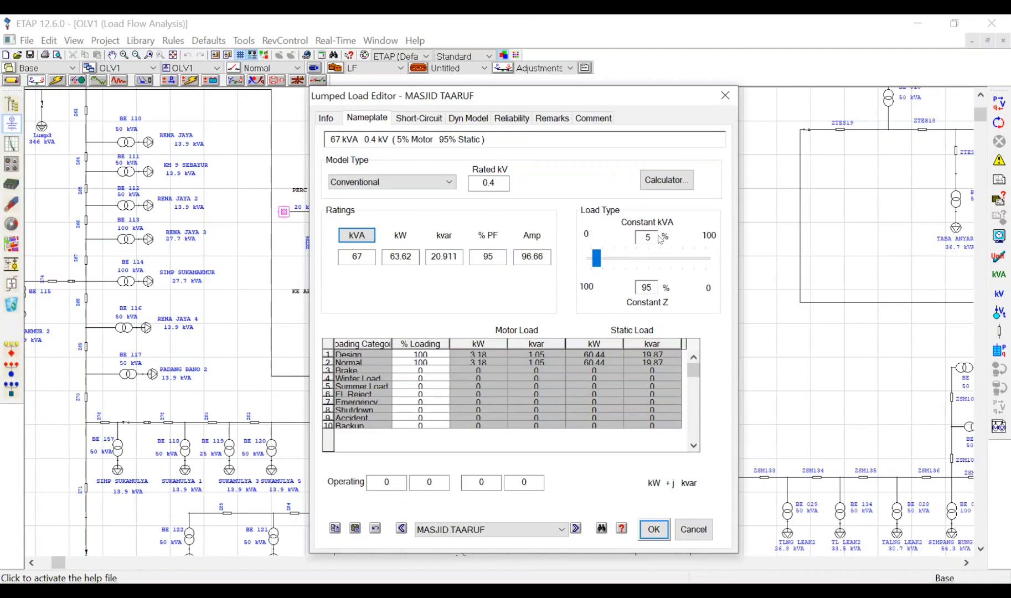
pyautogui.press('Escape')
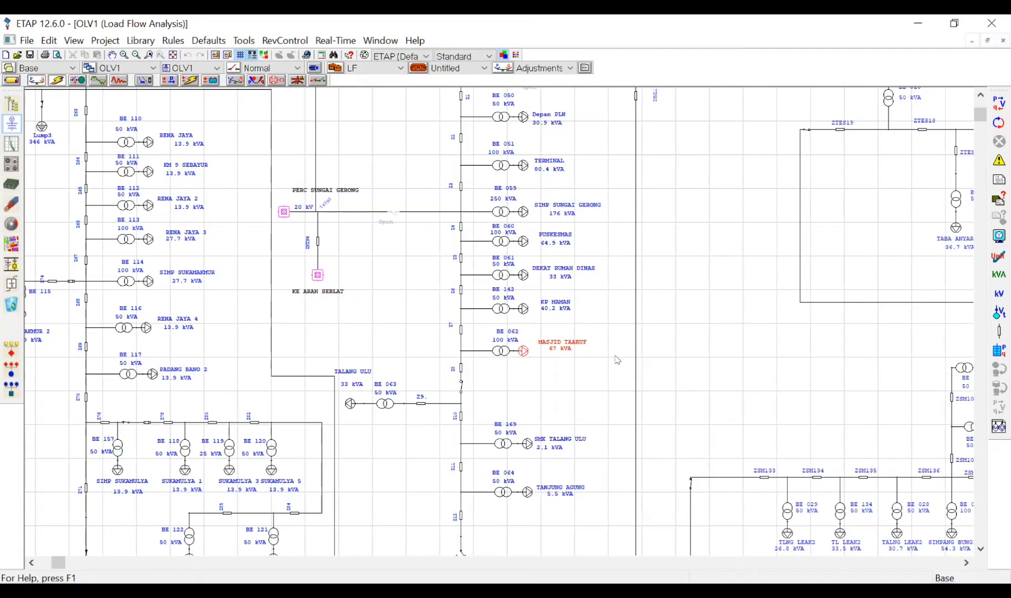
pyautogui.click(525, 364)
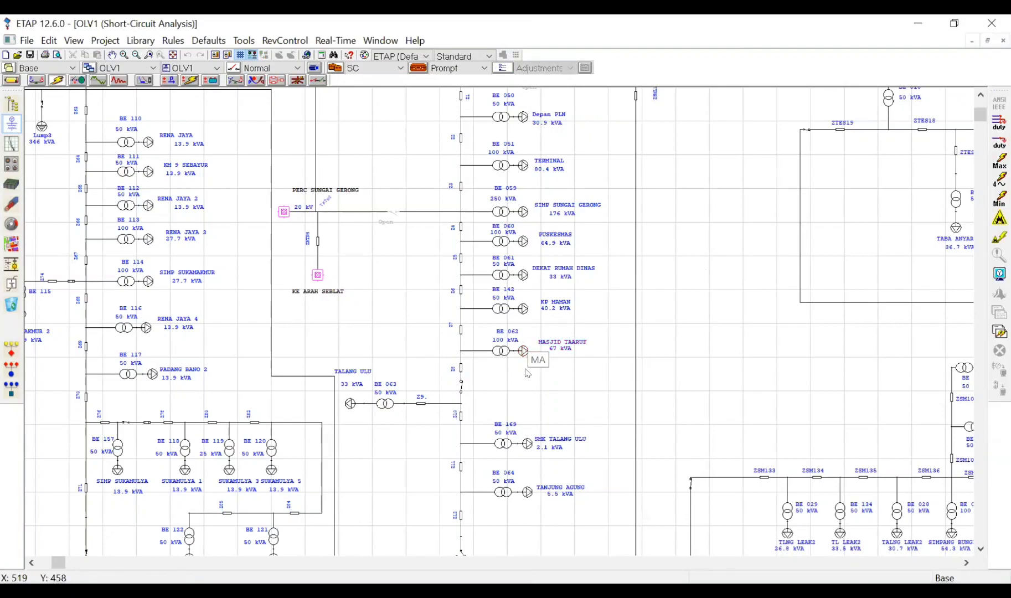
pyautogui.click(37, 81)
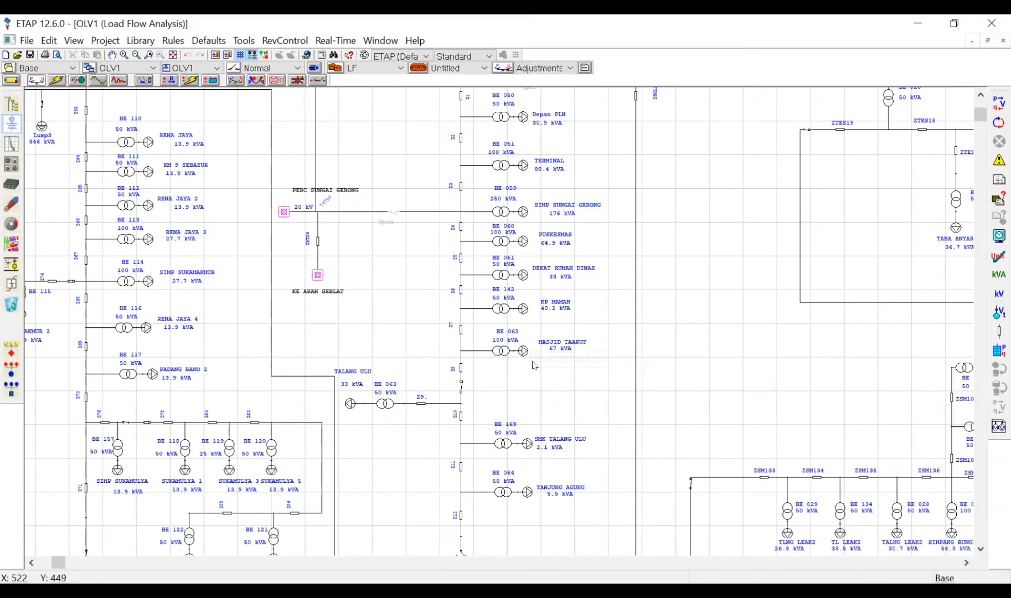
# Step: Open the Substation_8.OTI project from the Substation_8 folder, discarding the changes to the Muara Aman project
pyautogui.click(20, 56)
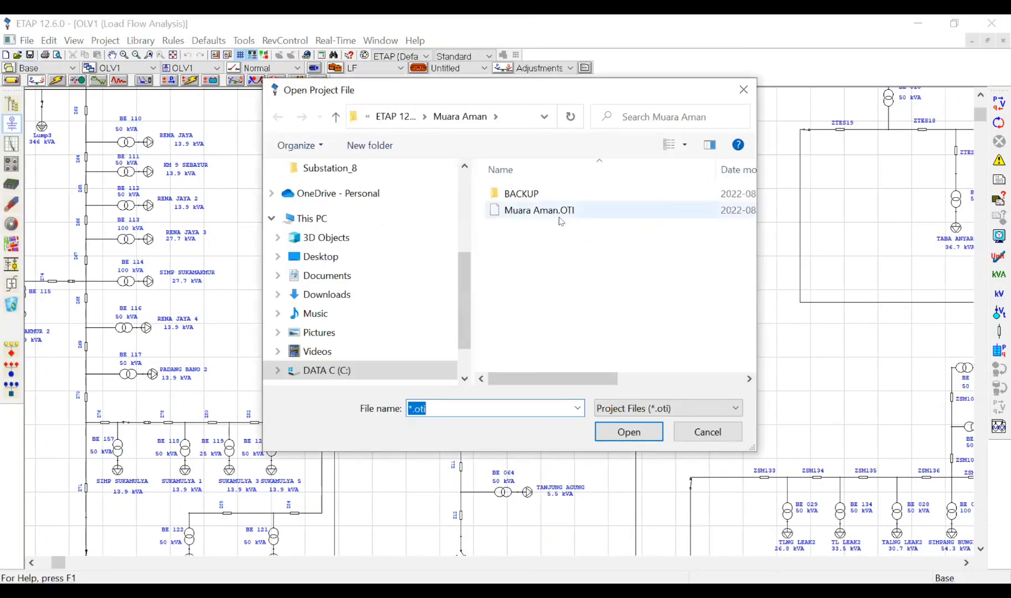
pyautogui.click(336, 116)
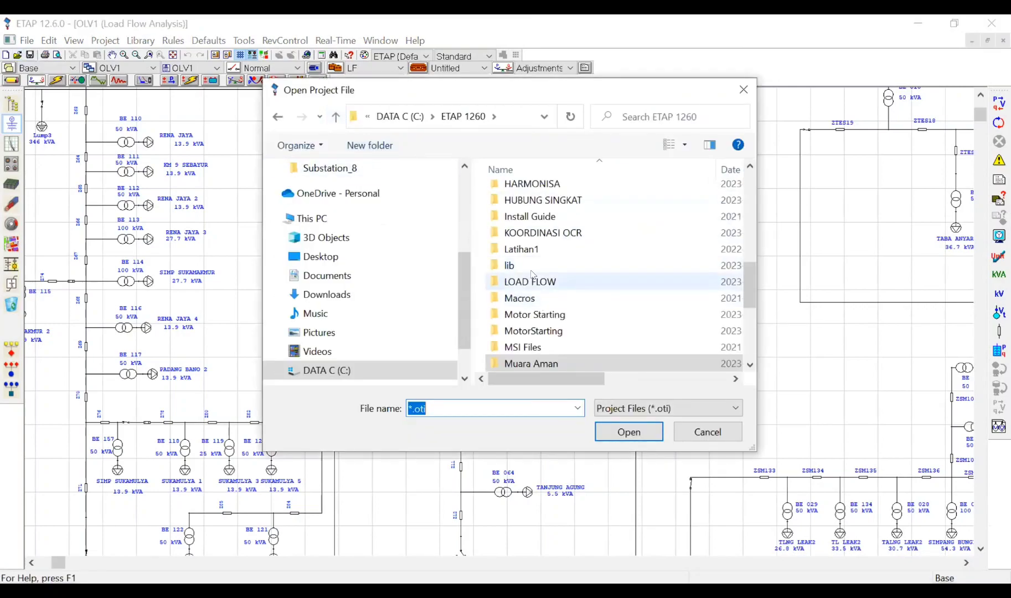
pyautogui.scroll(1, 350, 257)
pyautogui.click(333, 242)
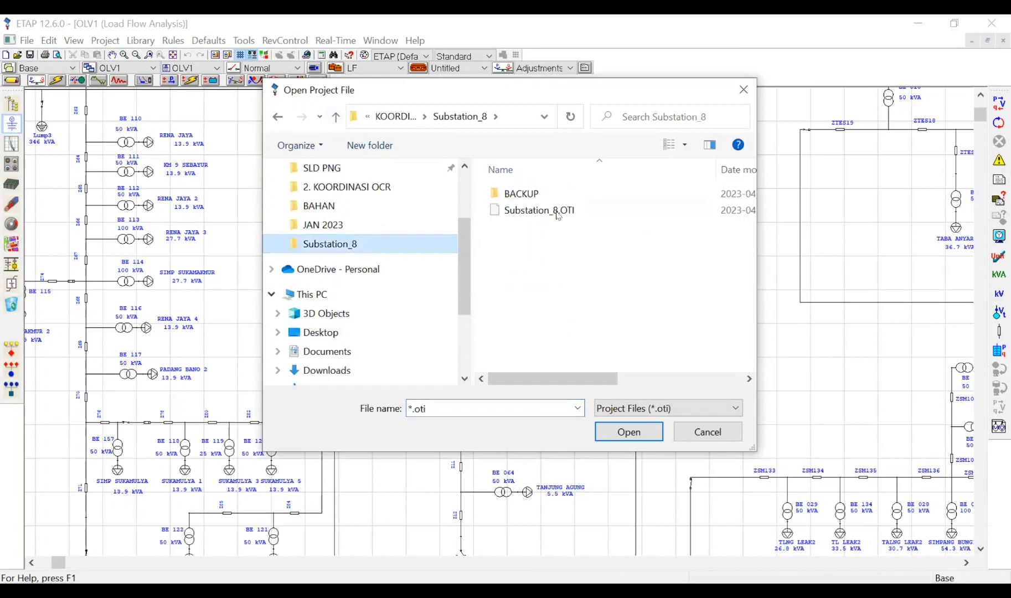
pyautogui.doubleClick(557, 212)
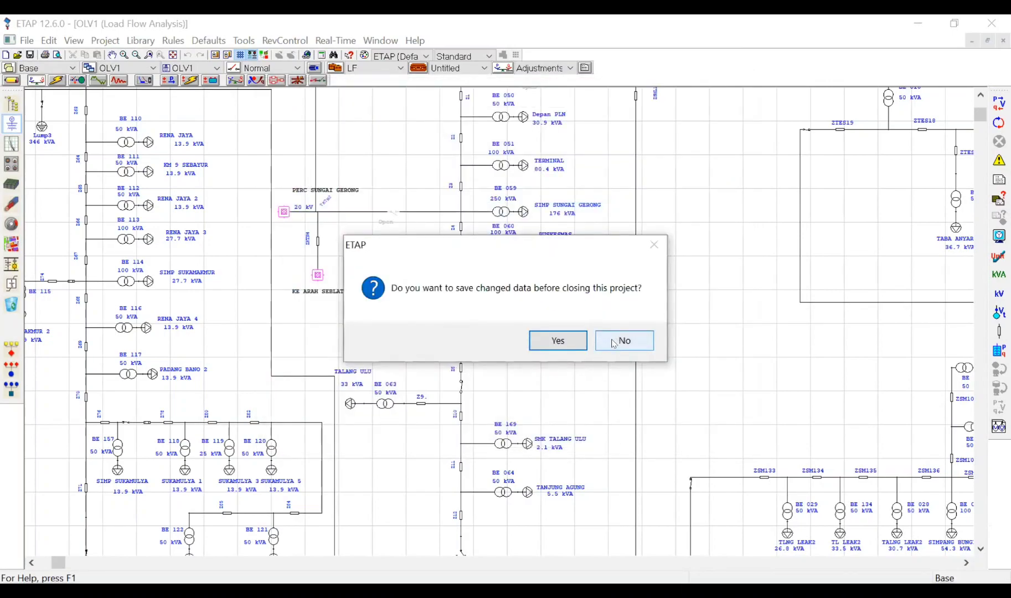
pyautogui.click(618, 339)
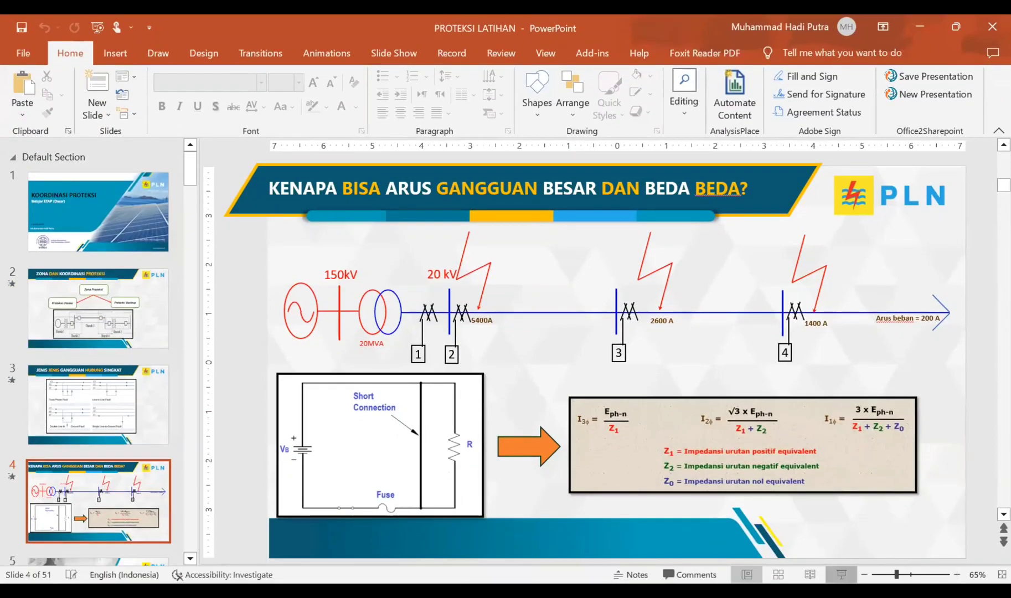
# Step: Switch to the PROTEKSI LATIHAN presentation in PowerPoint and start its slide show from the current slide
pyautogui.hotkey('shift', 'F5')
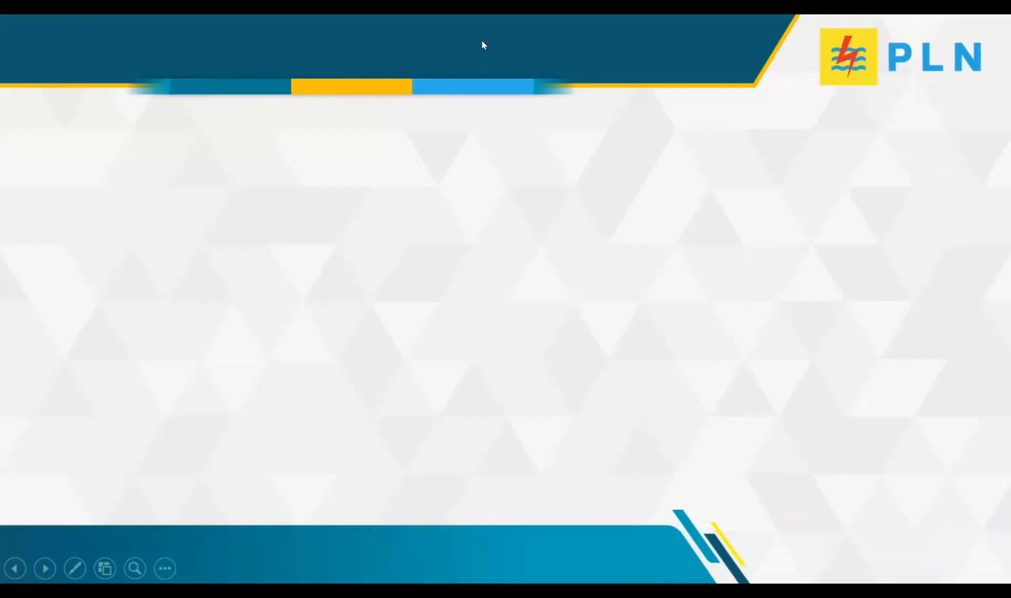
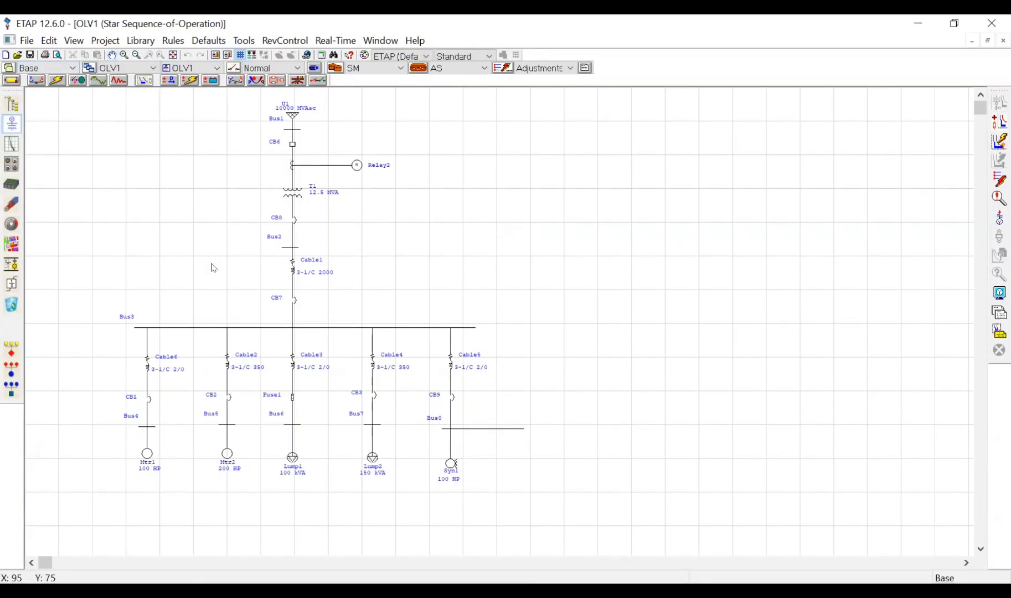
# Step: Back in ETAP, mark out the incoming supply from U1 to CB7 and display the bus voltages in Load Flow Analysis mode
pyautogui.moveTo(224, 108); pyautogui.dragTo(398, 308)
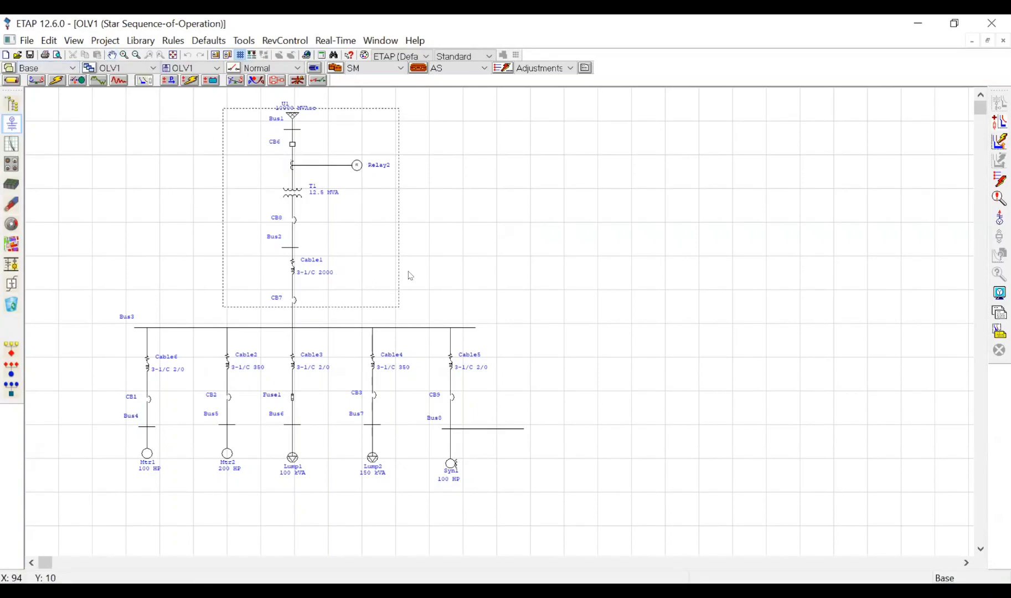
pyautogui.click(308, 247)
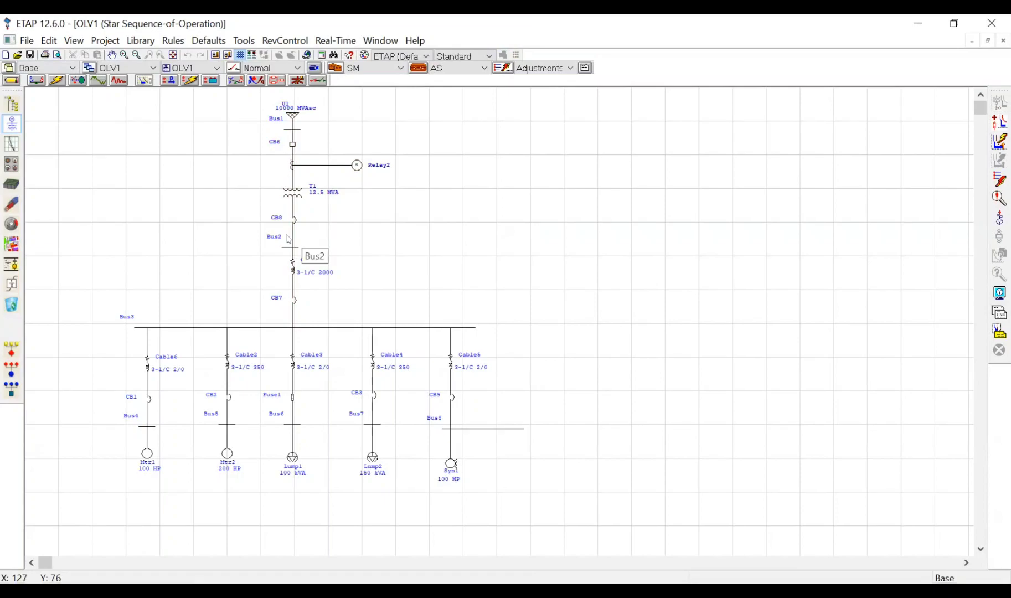
pyautogui.click(35, 81)
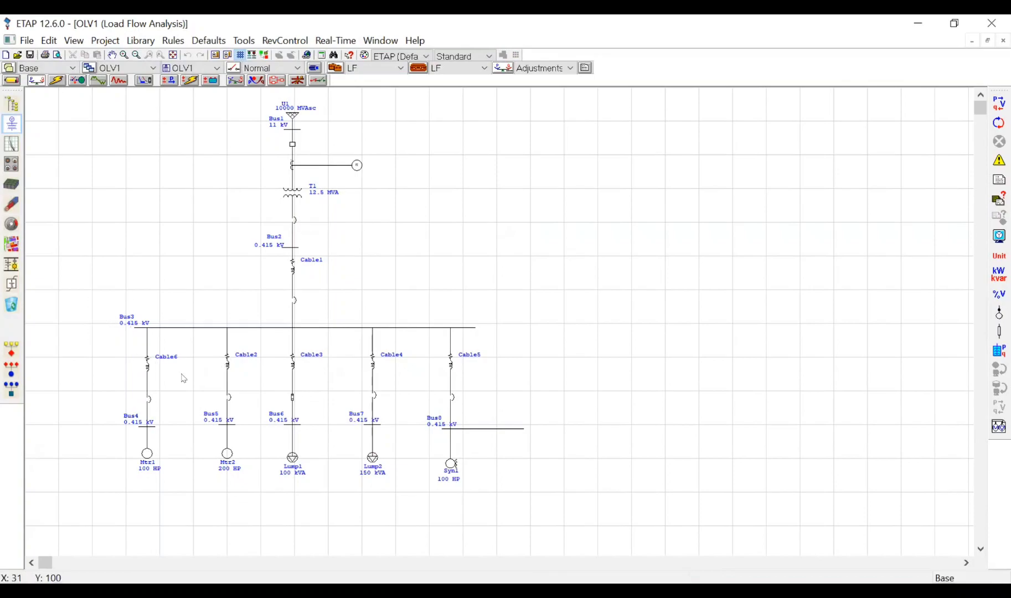
# Step: Mark out the feeders below Bus3, their lumped and motor loads, and the protective devices CB1, CB2 and Fuse1
pyautogui.moveTo(491, 493); pyautogui.dragTo(91, 300)
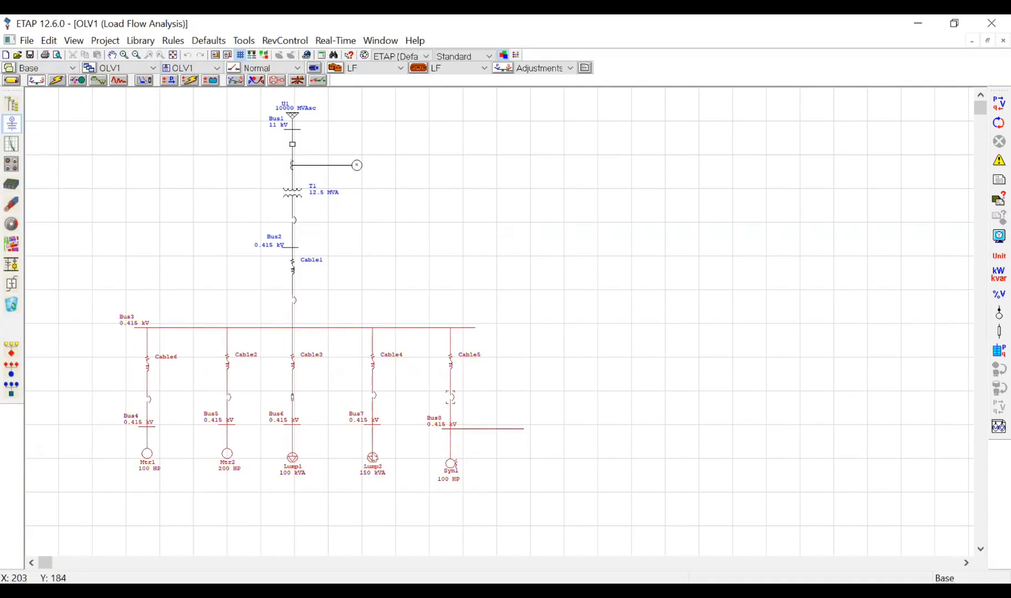
pyautogui.click(63, 307)
pyautogui.moveTo(307, 462); pyautogui.dragTo(516, 500)
pyautogui.click(555, 482)
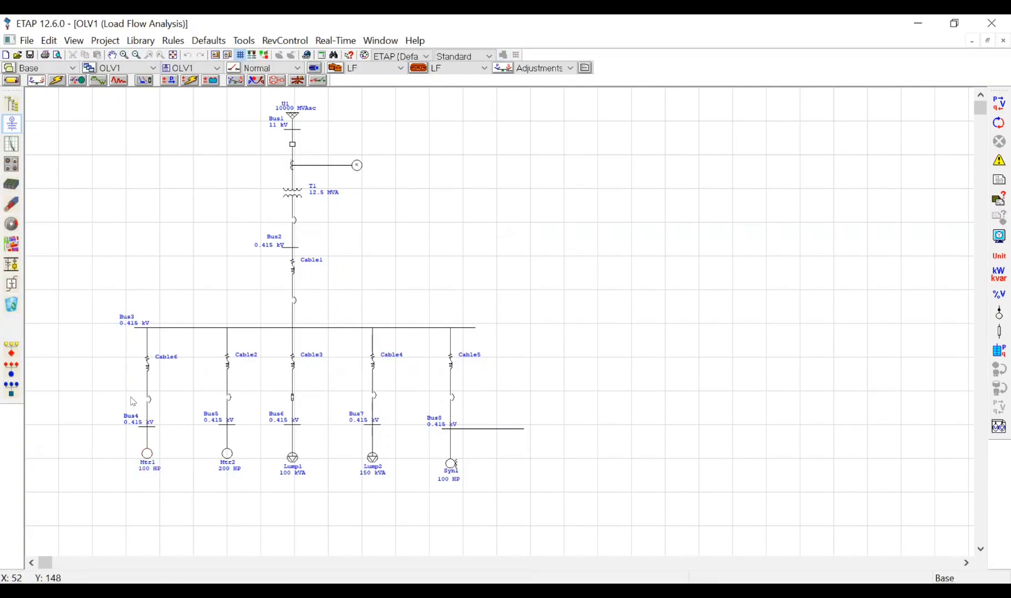
pyautogui.moveTo(126, 385); pyautogui.dragTo(175, 417)
pyautogui.moveTo(204, 378); pyautogui.dragTo(298, 405)
pyautogui.click(453, 317)
# Step: In Star protective device coordination mode, review Fuse1's rating and library data, keeping the Allis-Chalmers FM 2.75 kV, size 4X selection
pyautogui.click(143, 81)
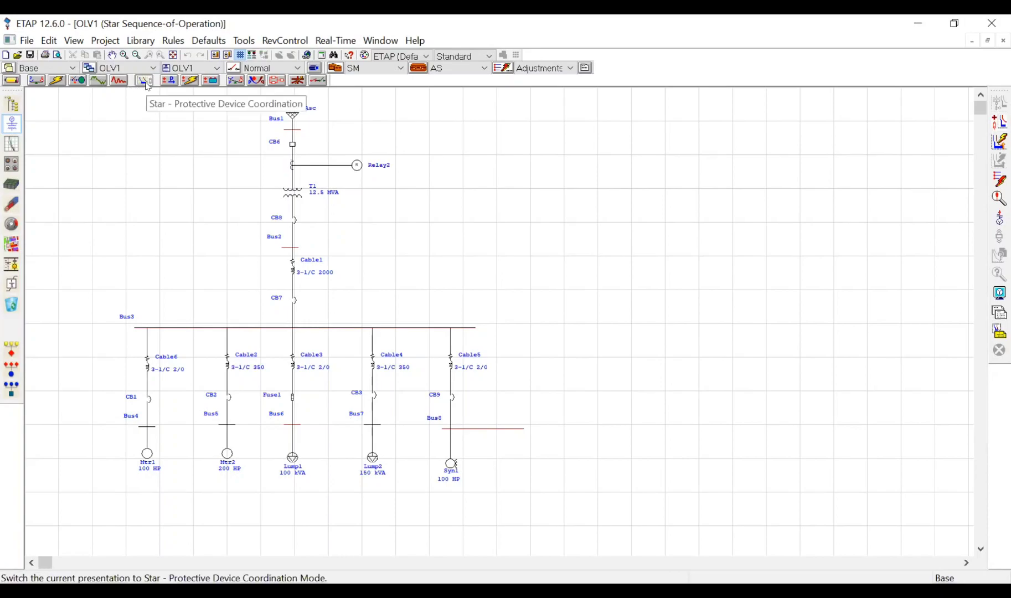
pyautogui.click(293, 399)
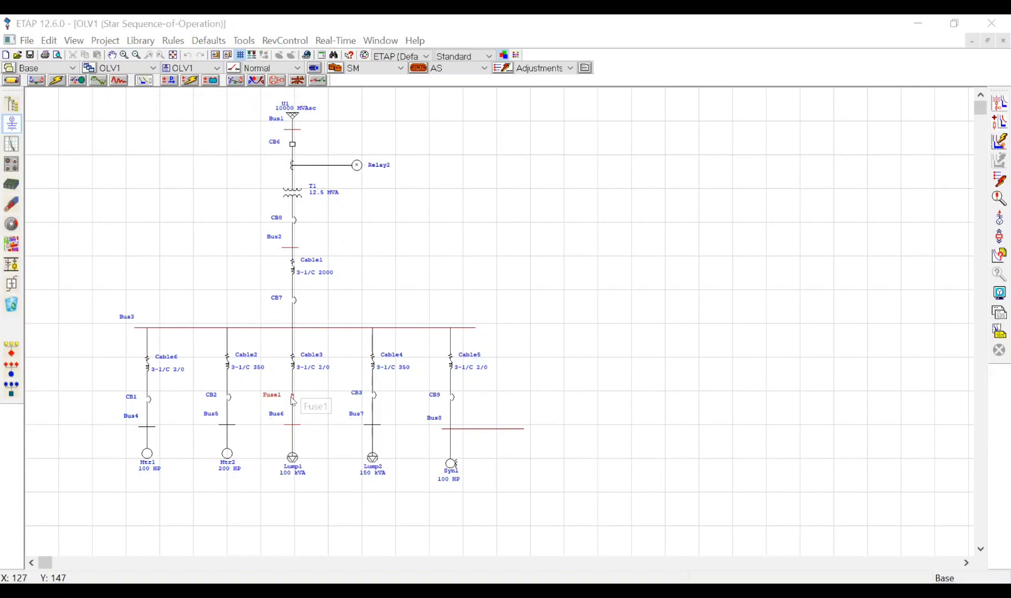
pyautogui.doubleClick(293, 398)
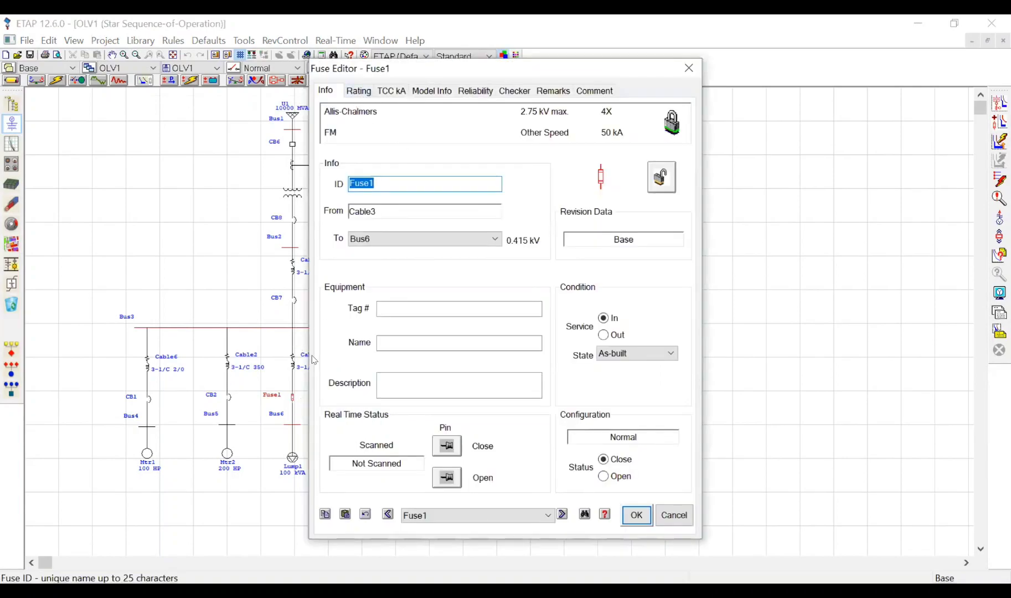
pyautogui.click(358, 92)
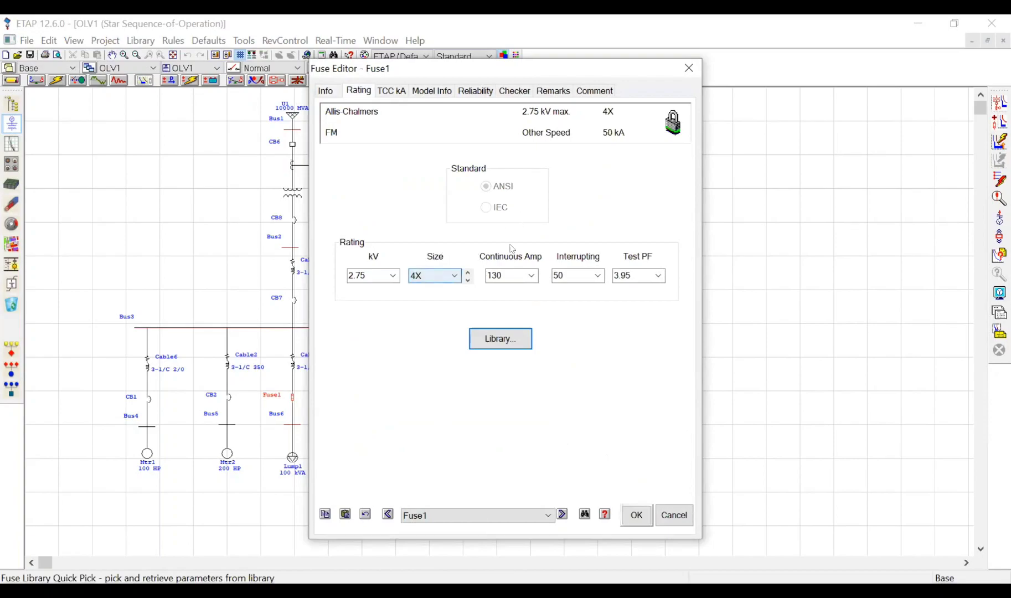
pyautogui.click(508, 337)
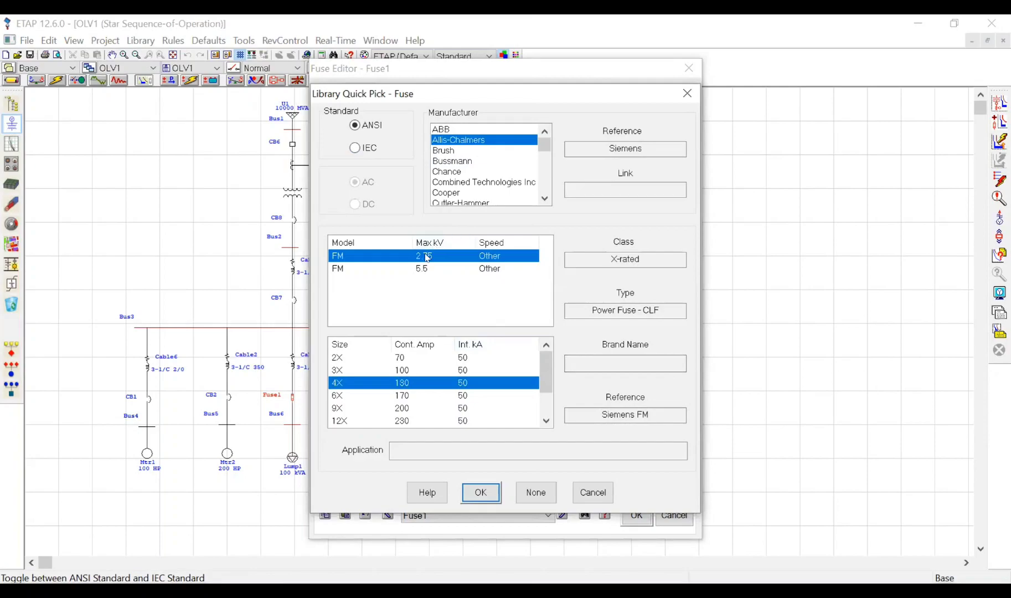
pyautogui.press('Return')
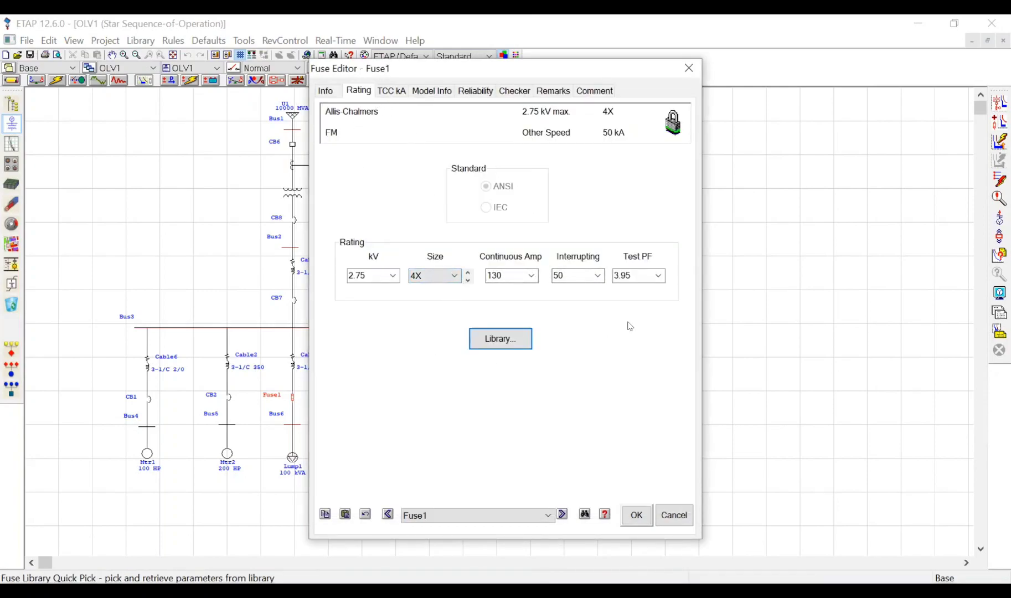
pyautogui.press('Return')
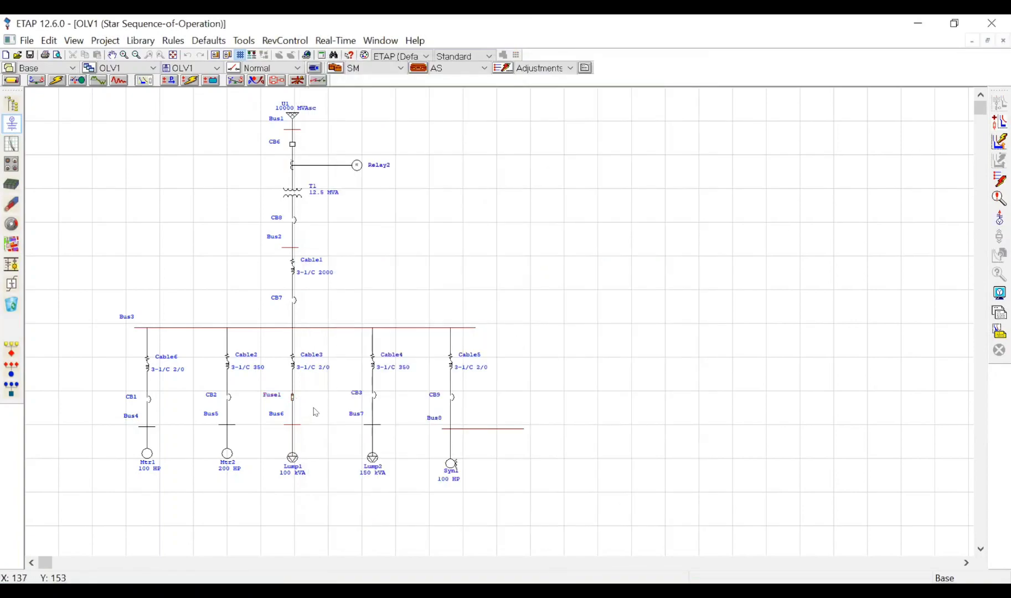
# Step: Create a Star view of Fuse1's time-current curve and bring up the fuse's rating data
pyautogui.click(292, 397)
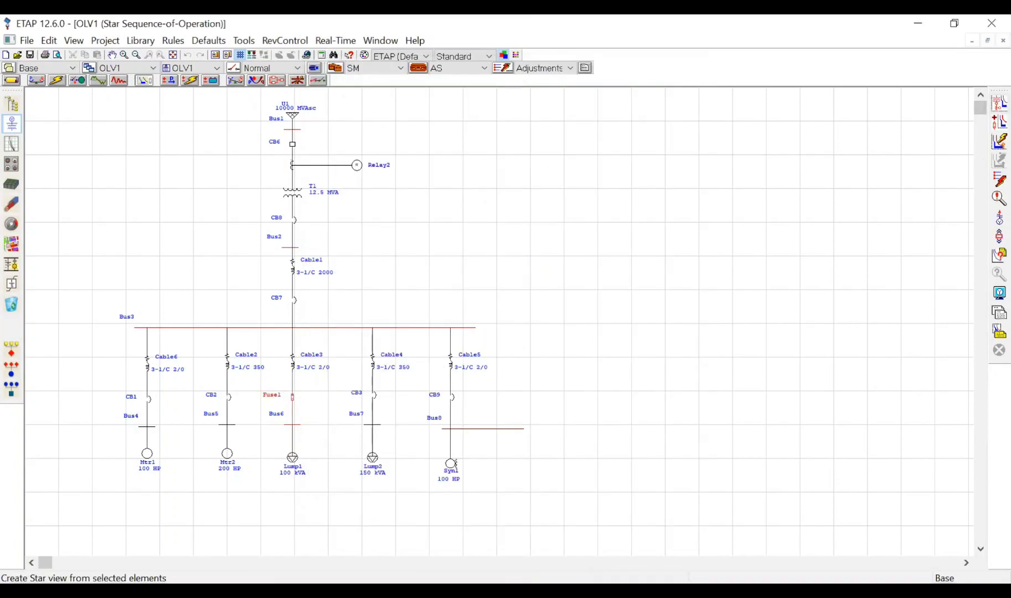
pyautogui.click(1000, 103)
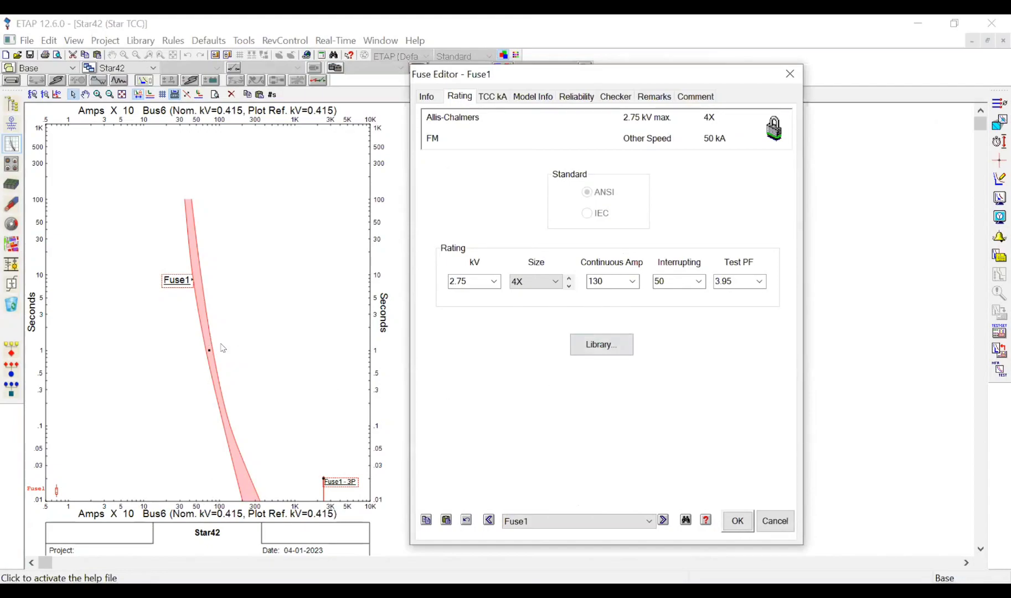
# Step: Try size 2X with 70 A continuous current for Fuse1 to compare the shifted curve
pyautogui.click(555, 282)
pyautogui.click(521, 297)
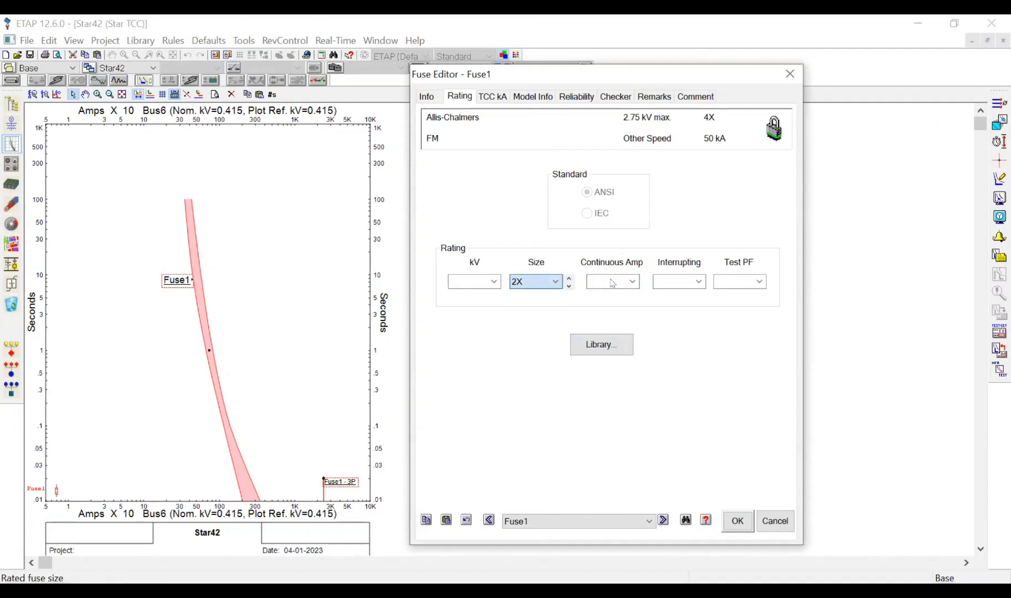
pyautogui.press('Tab')
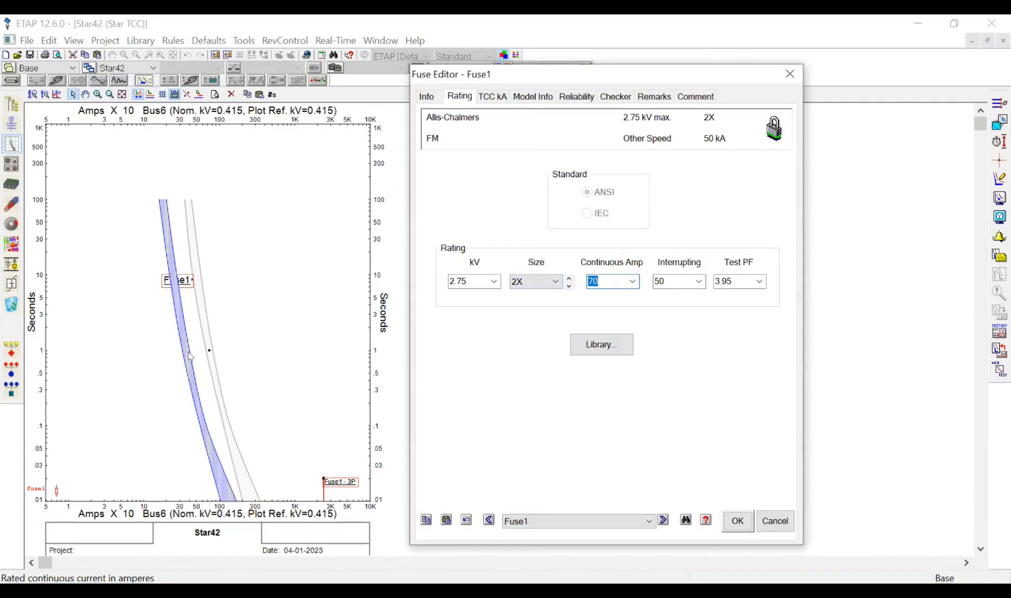
pyautogui.press('Return')
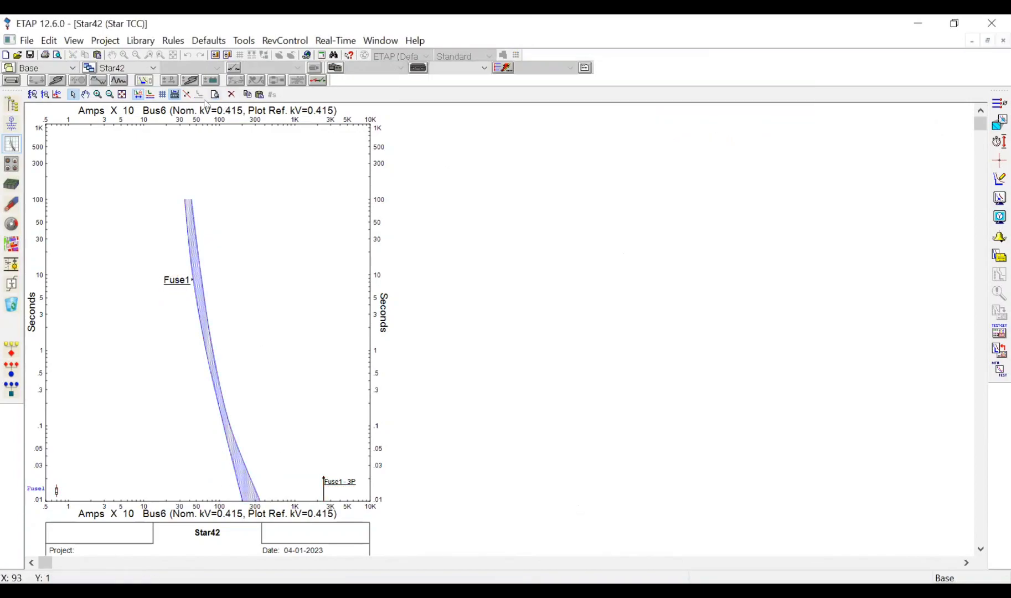
# Step: Insert a sequence-of-operation fault on the Bus6–Lump1 connector in the one-line diagram and create a normalized Star view of Fuse1
pyautogui.click(12, 123)
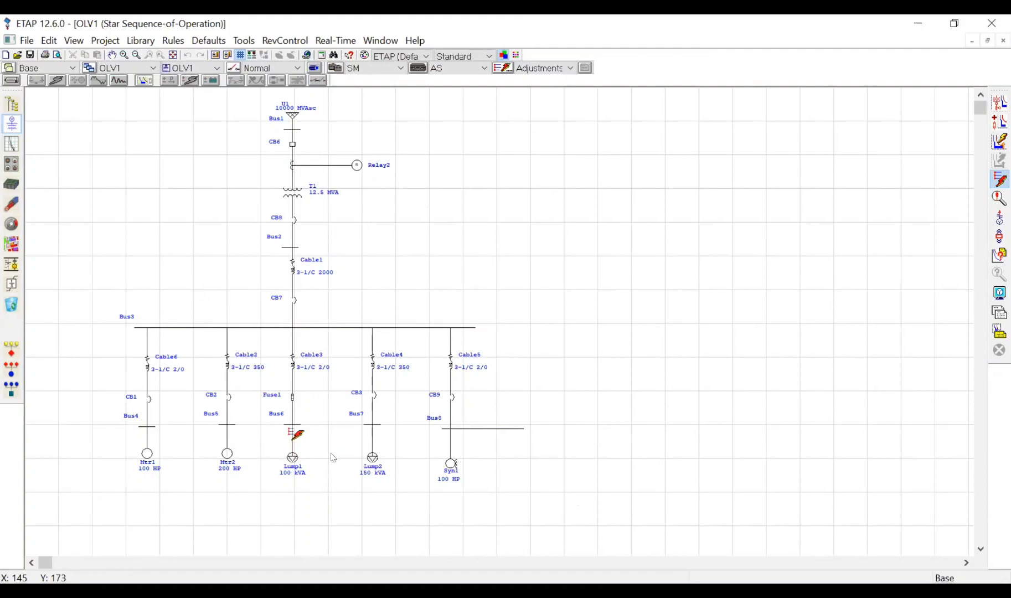
pyautogui.click(291, 399)
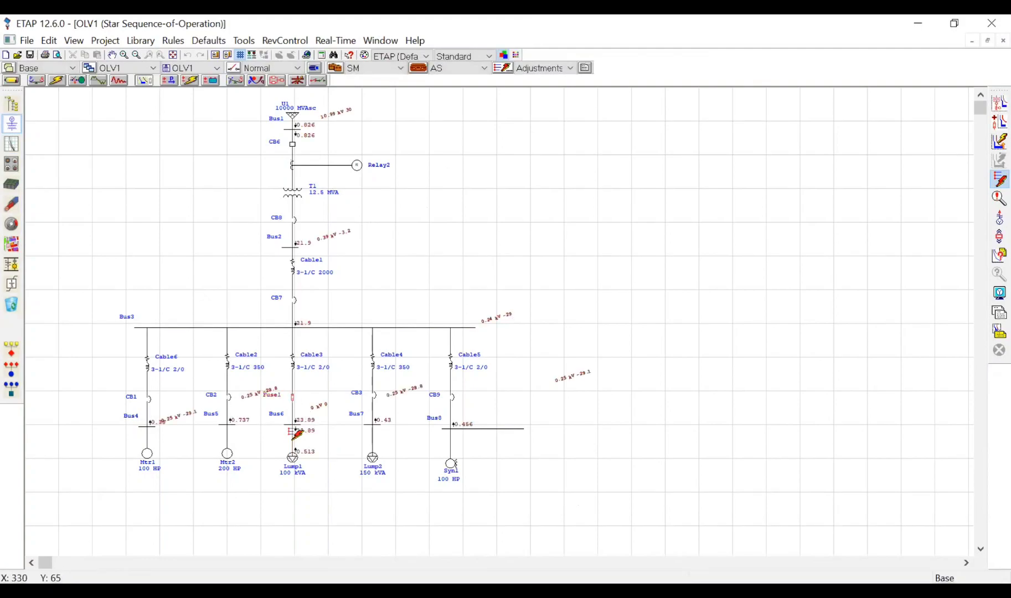
pyautogui.click(997, 103)
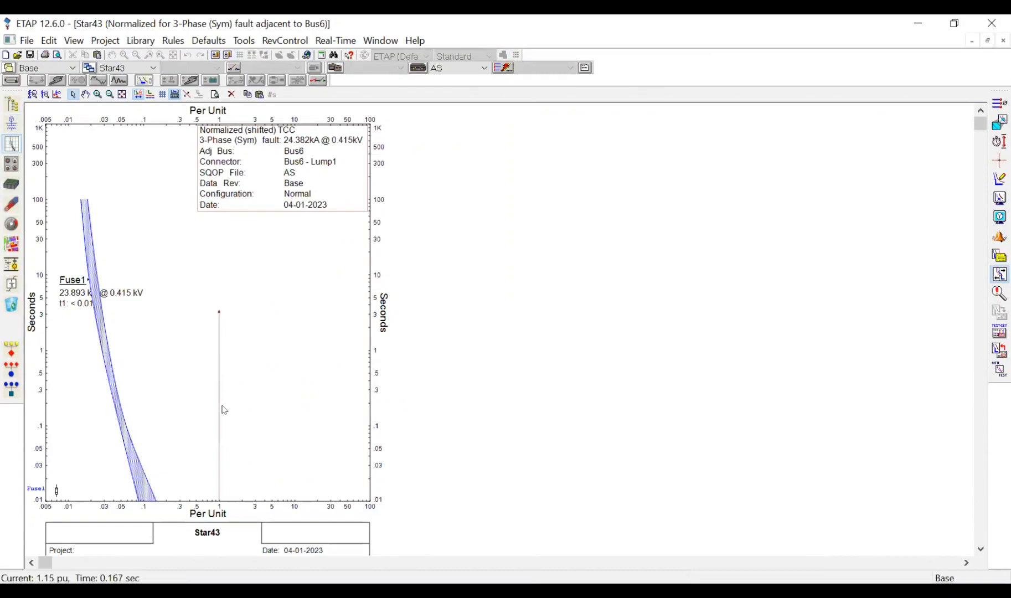
# Step: Inspect the fault current line and Fuse1's data on the normalized plot, and move the Fuse1 label clear of its curve
pyautogui.moveTo(222, 403)
pyautogui.moveTo(222, 374)
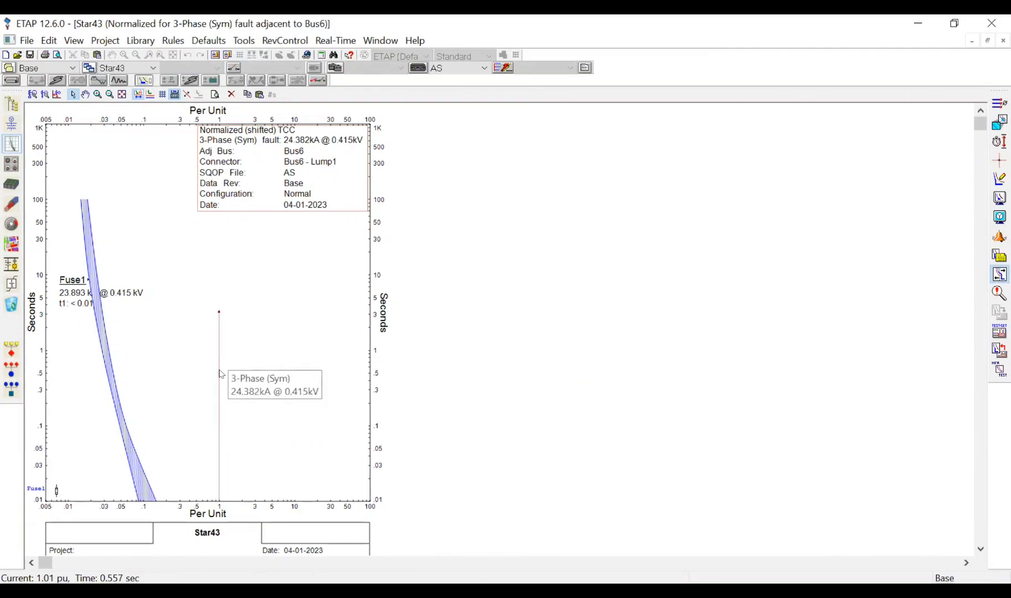
pyautogui.click(128, 451)
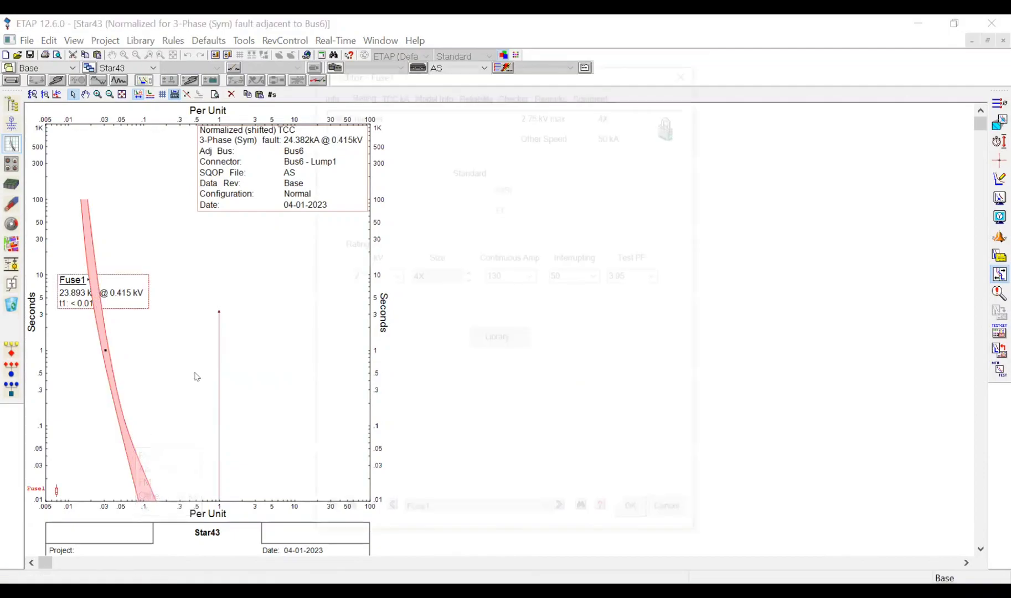
pyautogui.press('Escape')
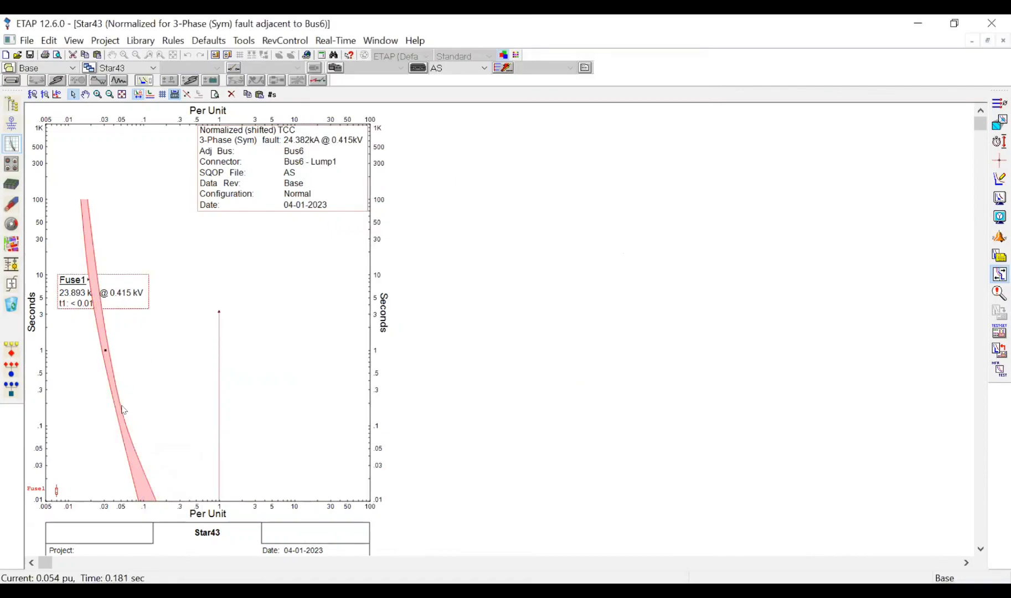
pyautogui.moveTo(126, 282); pyautogui.dragTo(163, 223)
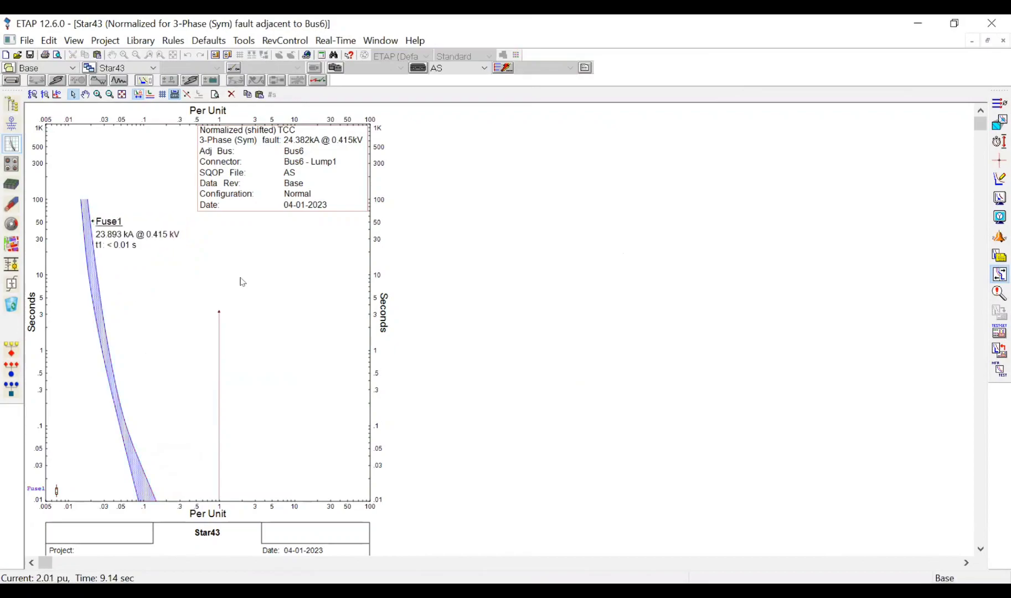
# Step: Create a Star view of CB2's time-current curve from the one-line diagram and review the breaker's trip device settings
pyautogui.click(11, 123)
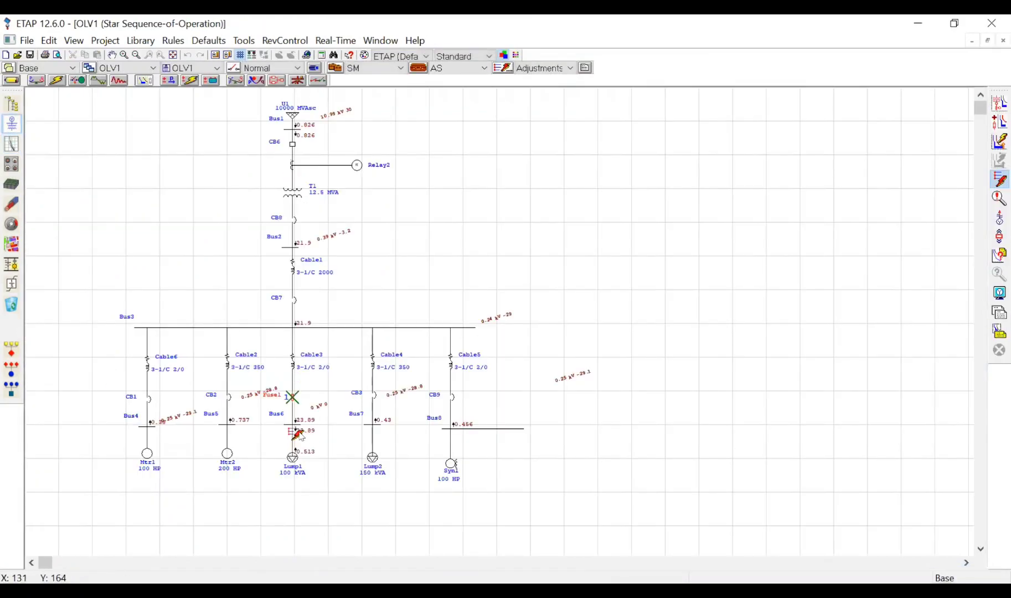
pyautogui.click(339, 495)
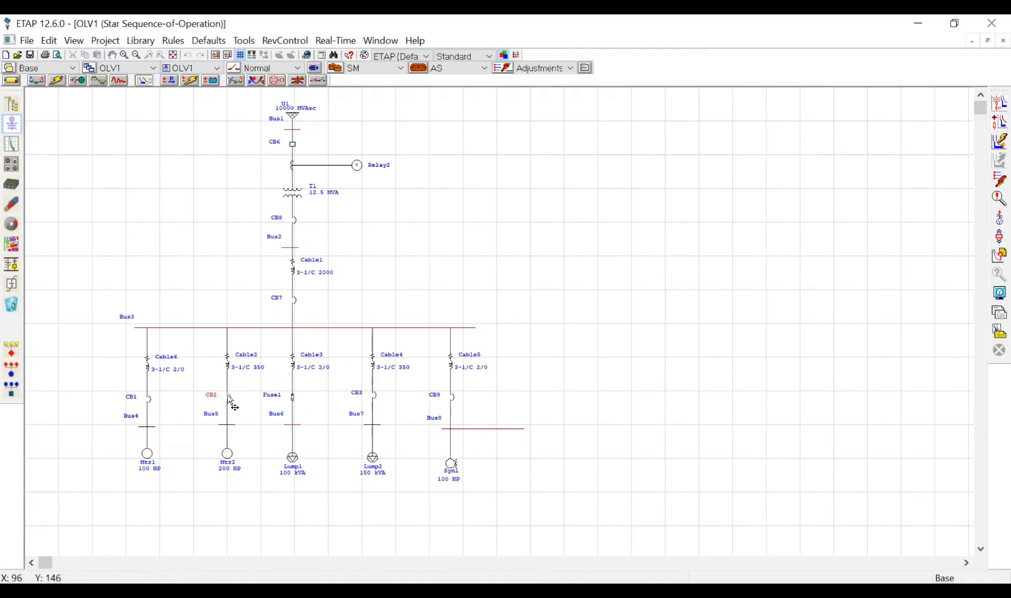
pyautogui.click(1000, 103)
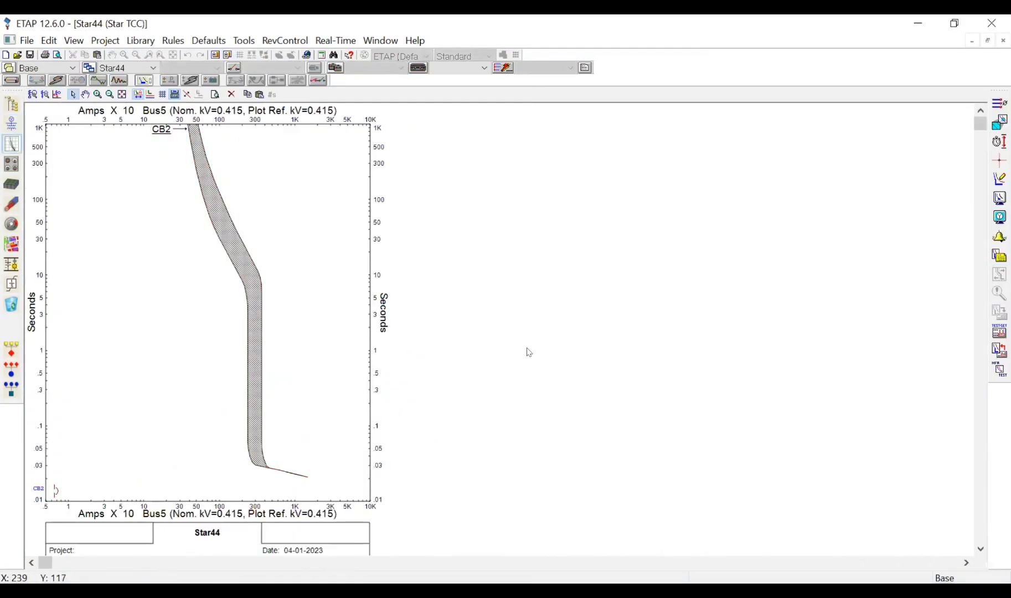
pyautogui.click(249, 325)
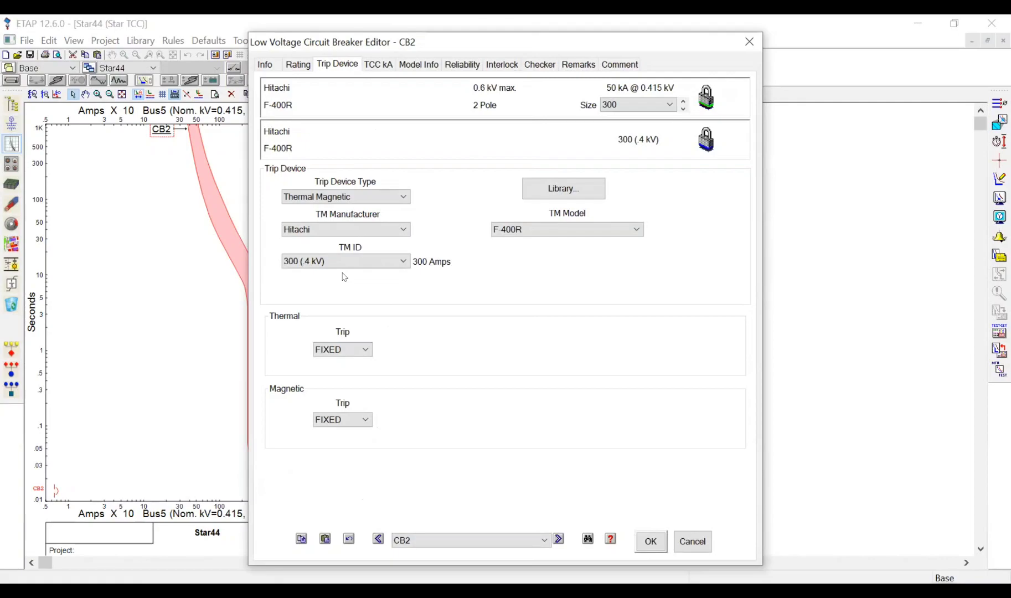
pyautogui.press('Escape')
# Step: In edit mode, place a current transformer between Cable2 and CB2 and connect a multi-function relay to it
pyautogui.click(12, 123)
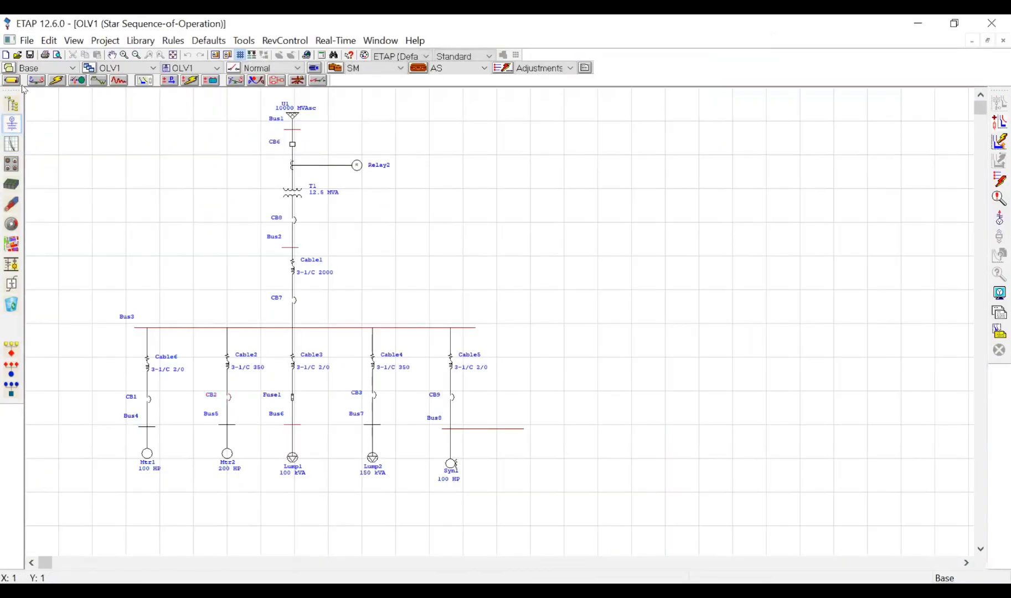
pyautogui.click(11, 81)
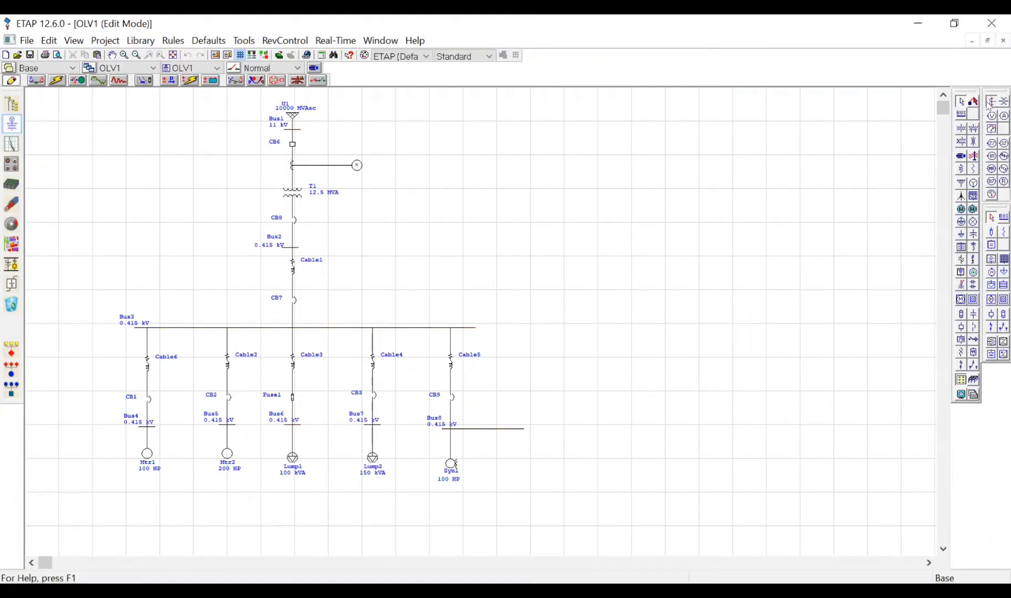
pyautogui.click(228, 374)
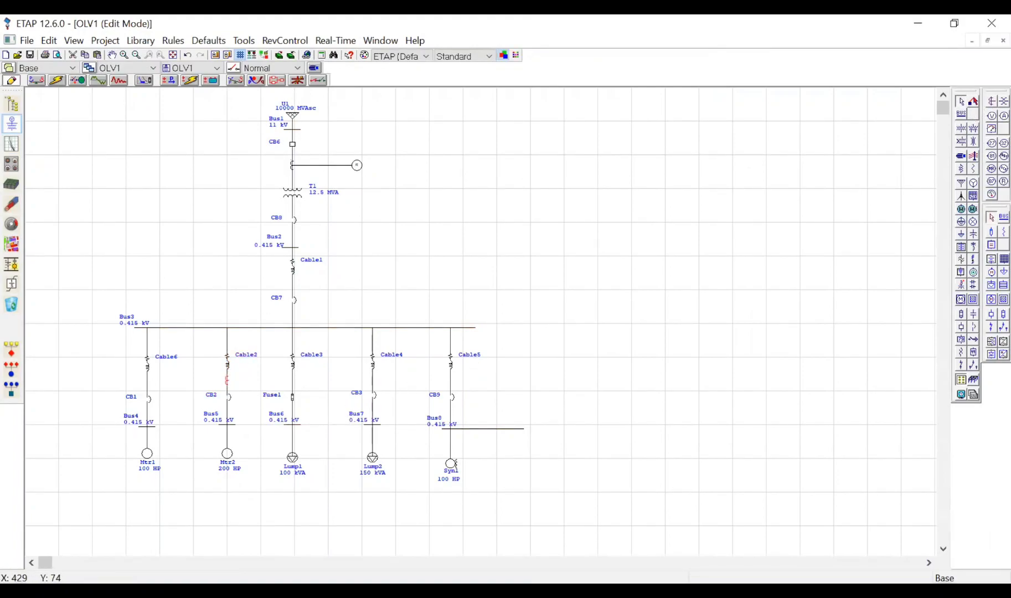
pyautogui.click(1003, 181)
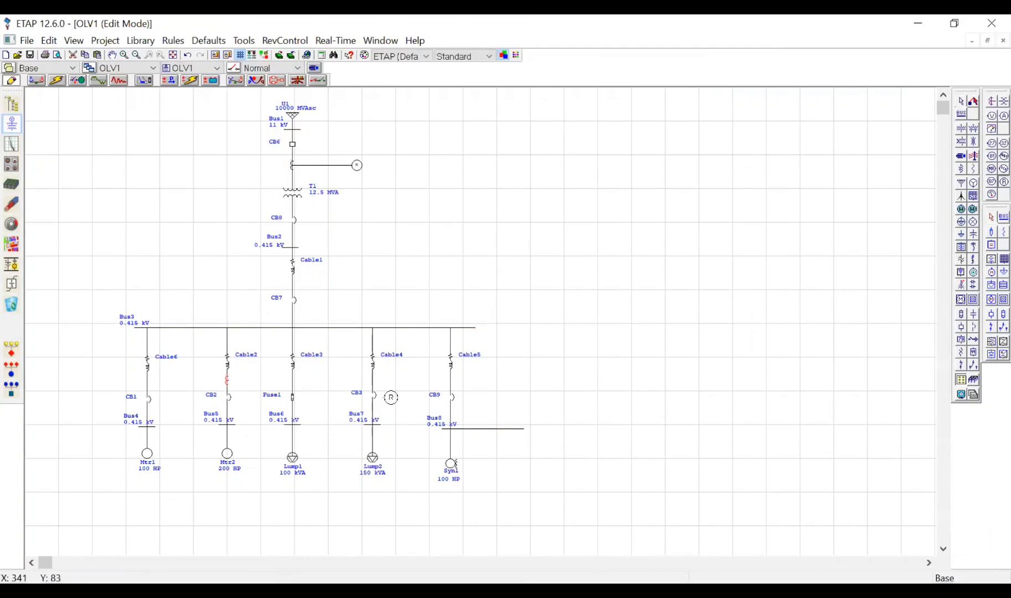
pyautogui.click(247, 380)
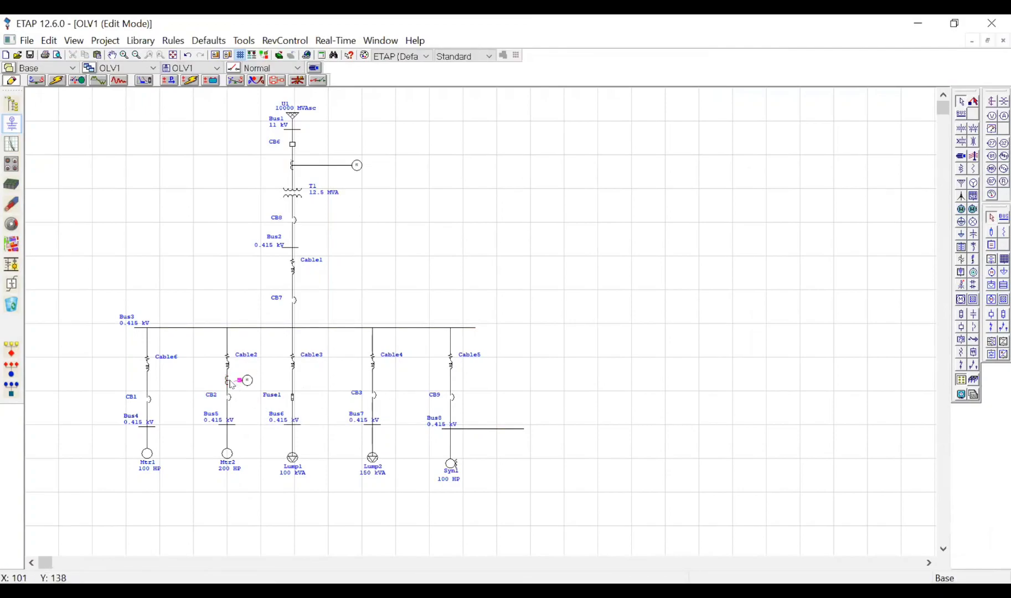
pyautogui.moveTo(230, 381); pyautogui.dragTo(227, 380)
pyautogui.click(247, 380)
# Step: Assign the ALSTOM P142 model from the relay library to the new multi-function relay above CB2
pyautogui.doubleClick(247, 380)
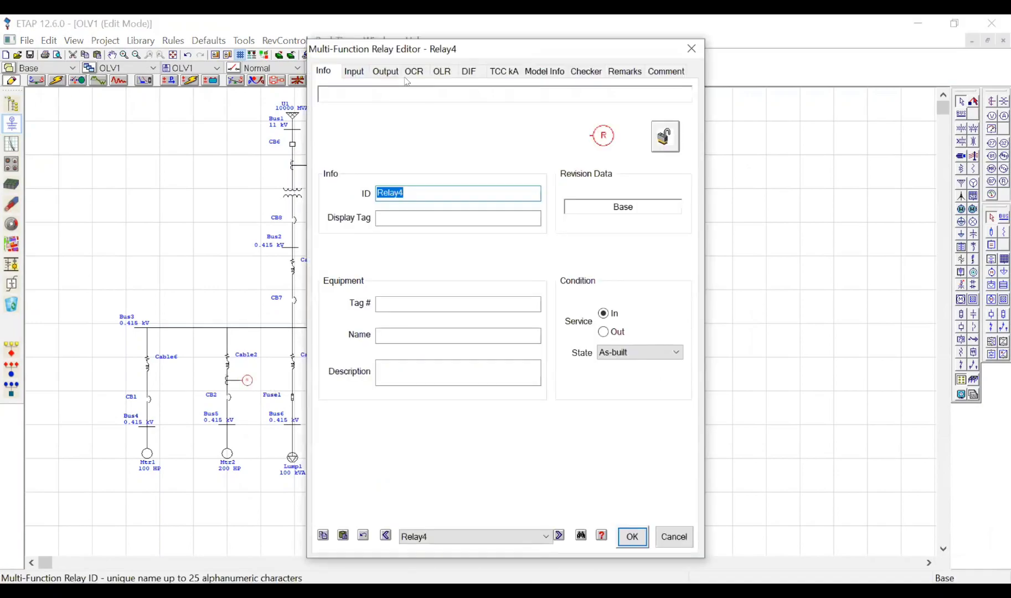
pyautogui.click(414, 71)
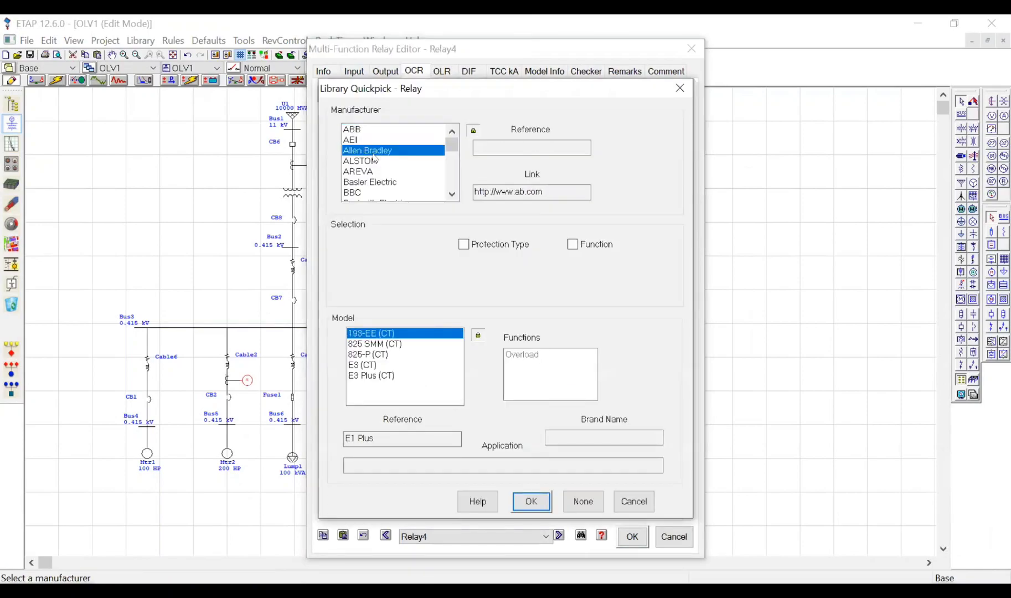
pyautogui.click(376, 162)
pyautogui.scroll(-5, 377, 367)
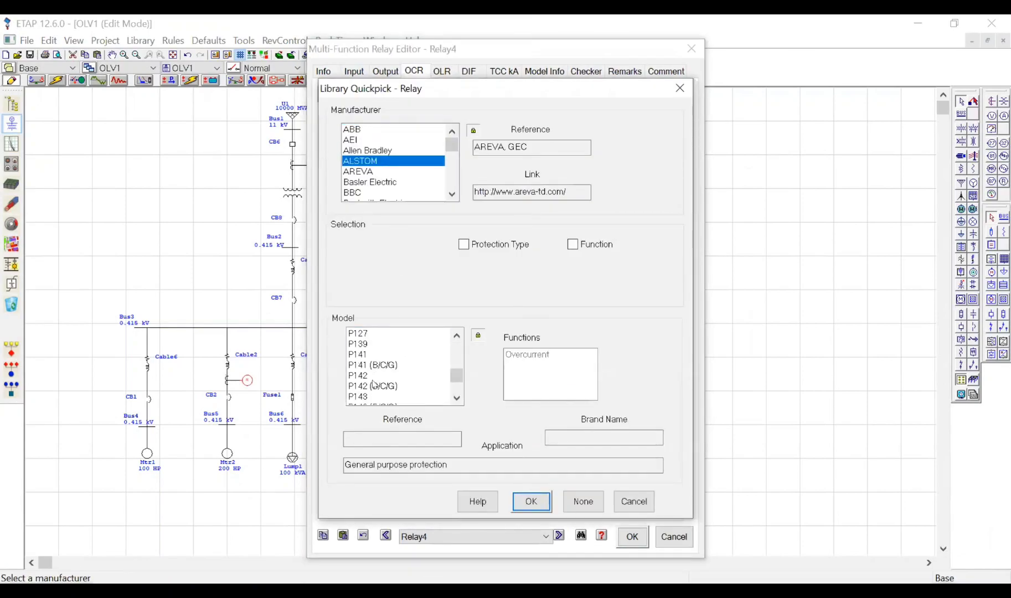
pyautogui.click(376, 376)
pyautogui.click(530, 501)
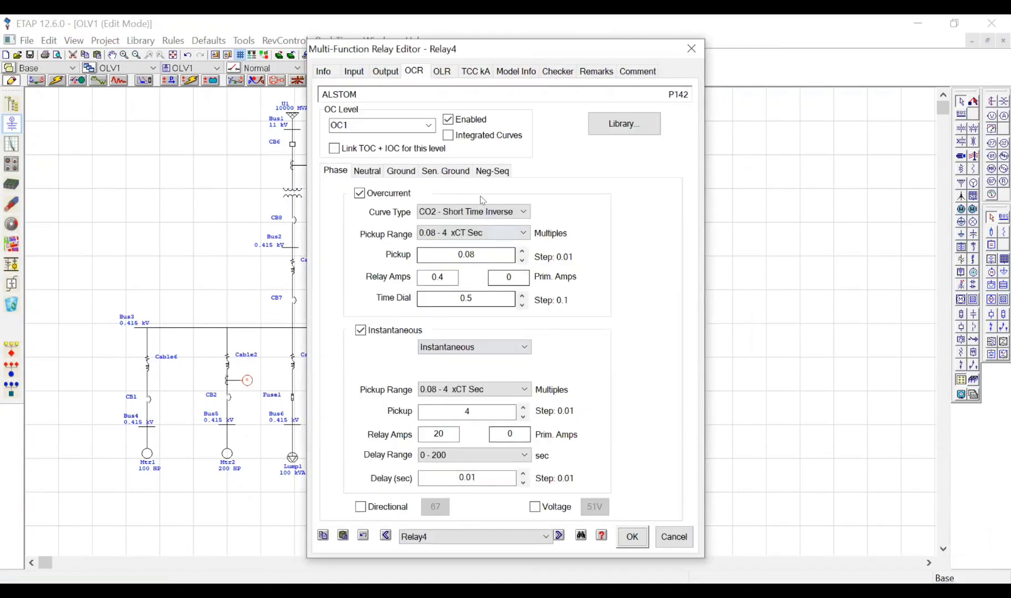
# Step: Enable integrated curves and TOC + IOC linking for OC1, and disable the relay's neutral overcurrent and instantaneous elements
pyautogui.click(448, 135)
pyautogui.click(379, 173)
pyautogui.click(360, 193)
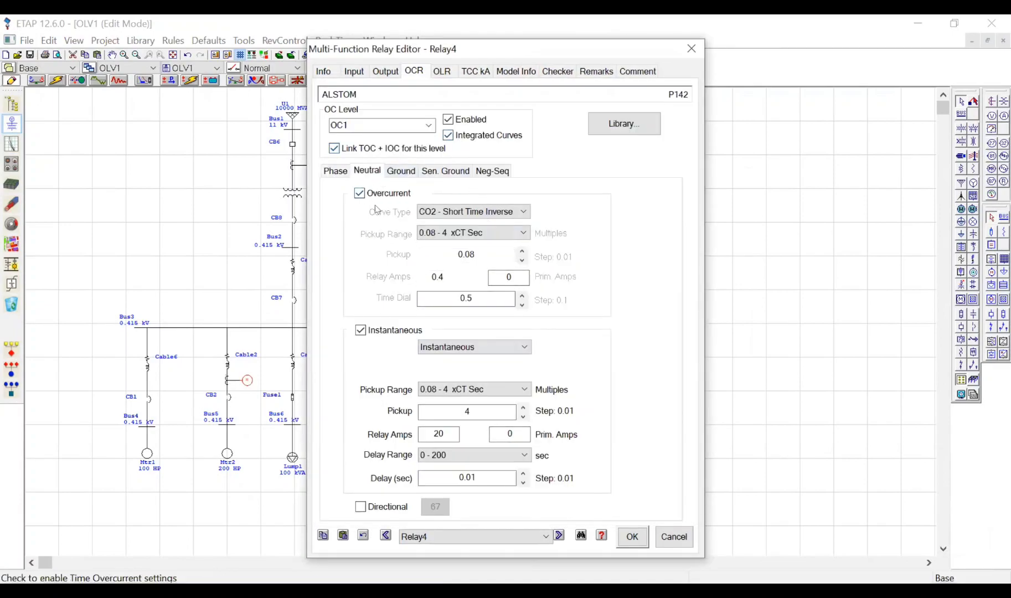
pyautogui.click(361, 330)
# Step: Disable overcurrent and instantaneous protection for the relay's ground and sensitive ground elements, and check the negative-sequence settings
pyautogui.click(401, 171)
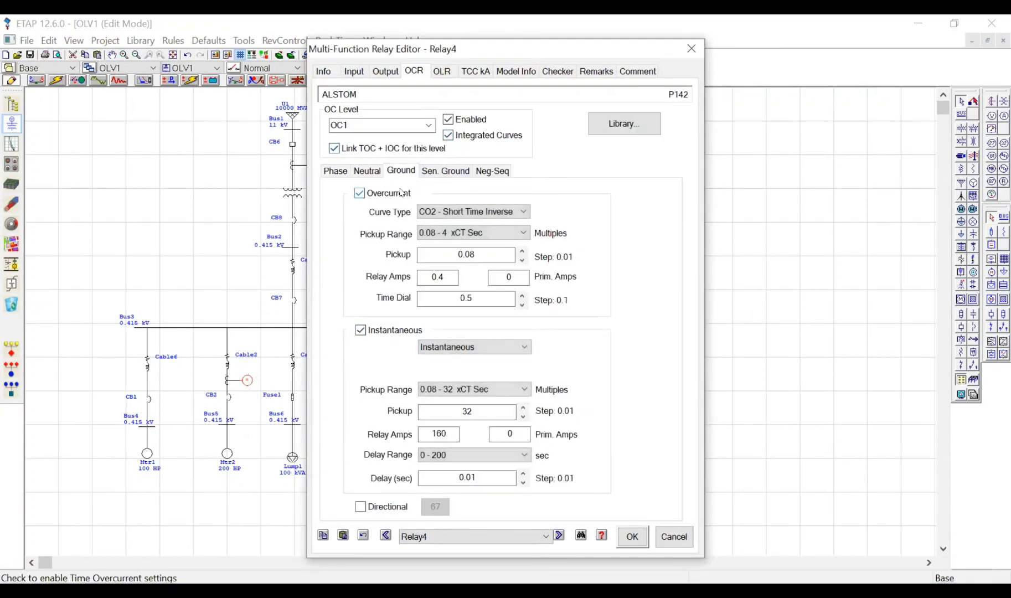
pyautogui.click(360, 193)
pyautogui.click(360, 330)
pyautogui.click(446, 171)
pyautogui.click(360, 193)
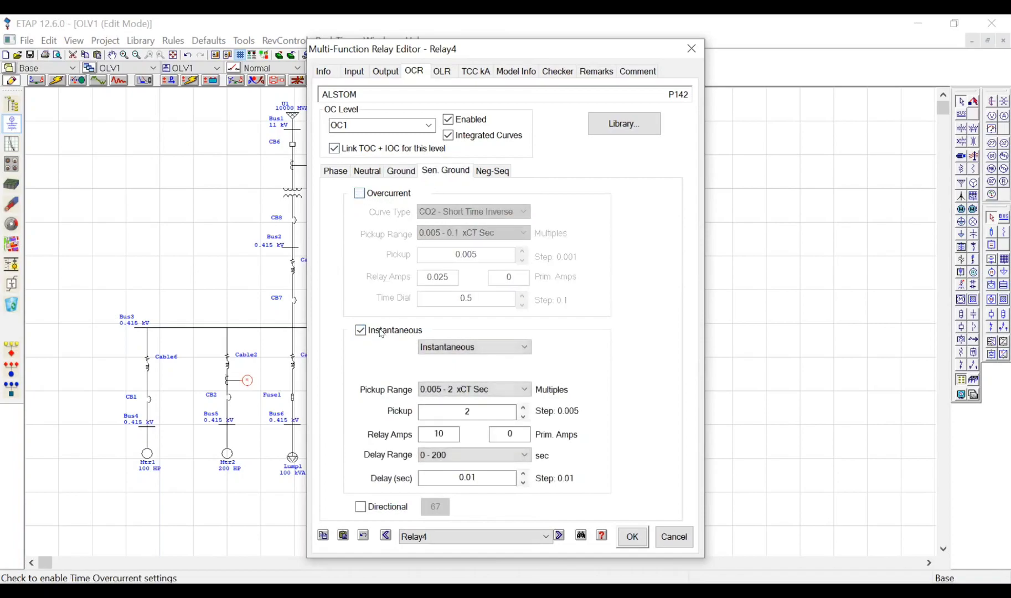
pyautogui.click(360, 330)
pyautogui.click(493, 171)
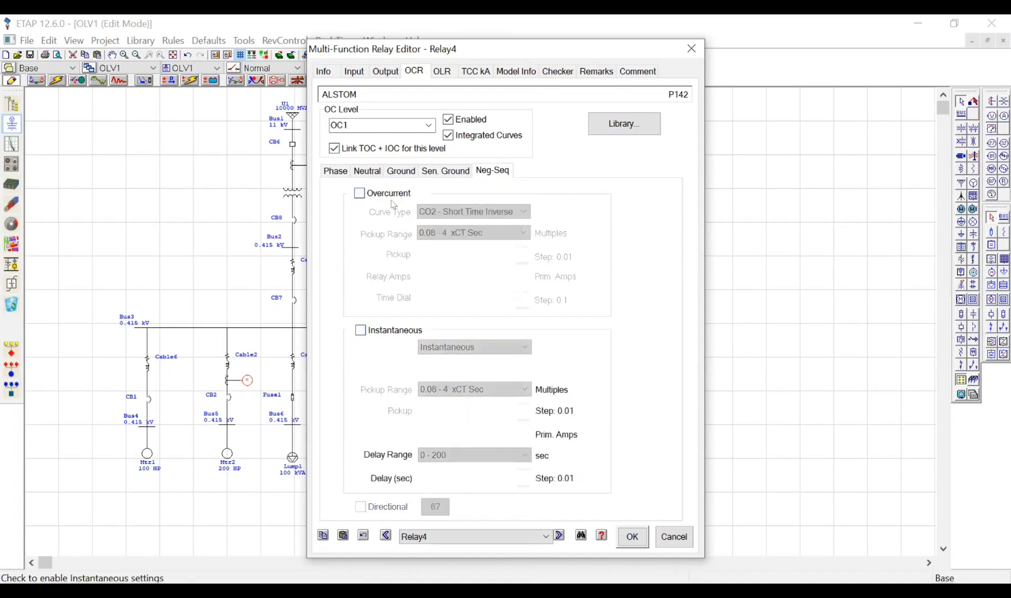
# Step: Disable the relay's phase instantaneous element and set the phase overcurrent curve type to IEC - Standard Inverse
pyautogui.click(332, 171)
pyautogui.click(360, 330)
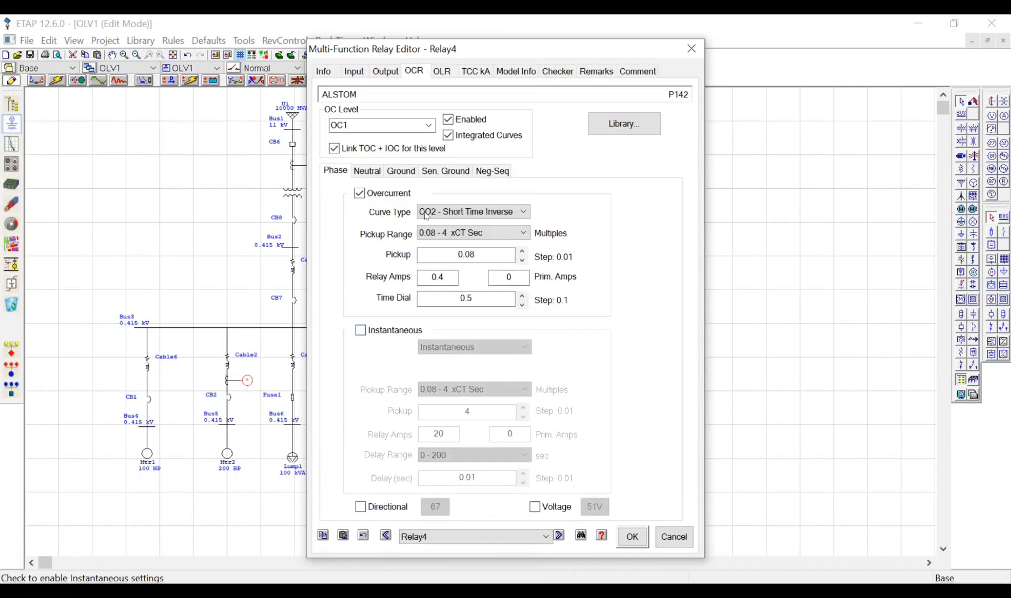
pyautogui.click(467, 213)
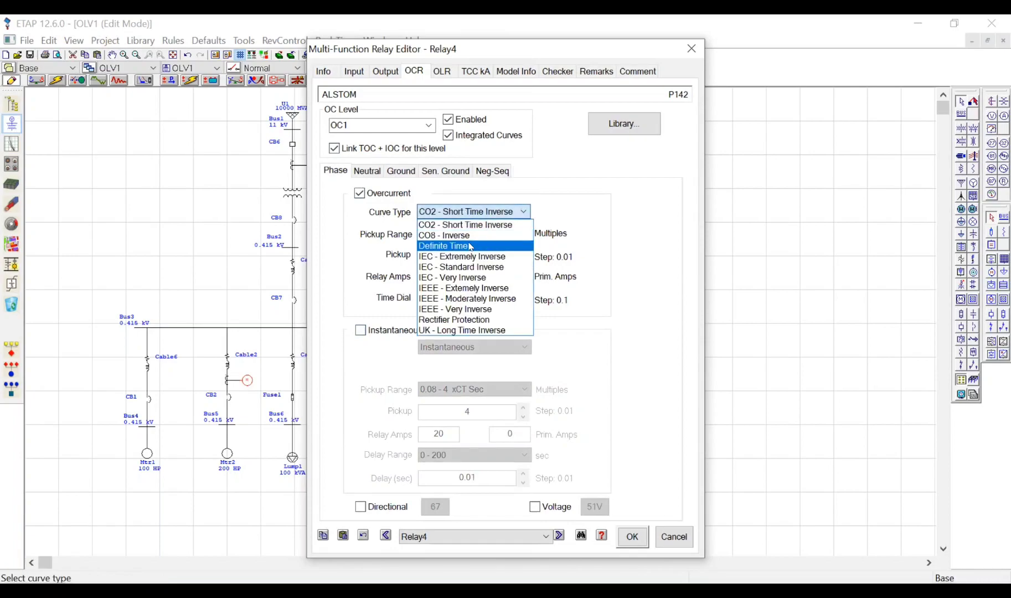
pyautogui.click(484, 268)
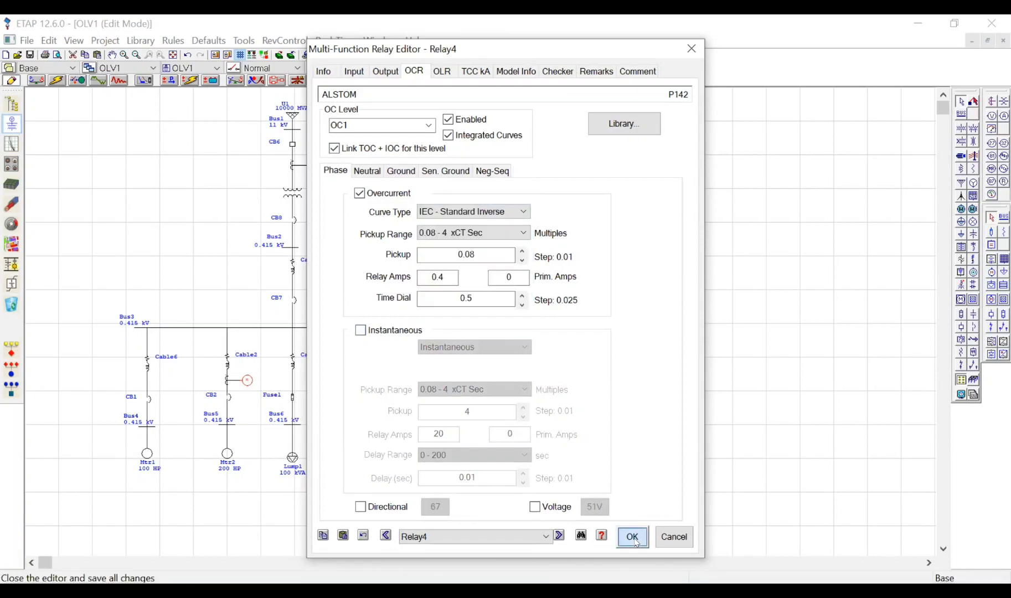
pyautogui.click(633, 537)
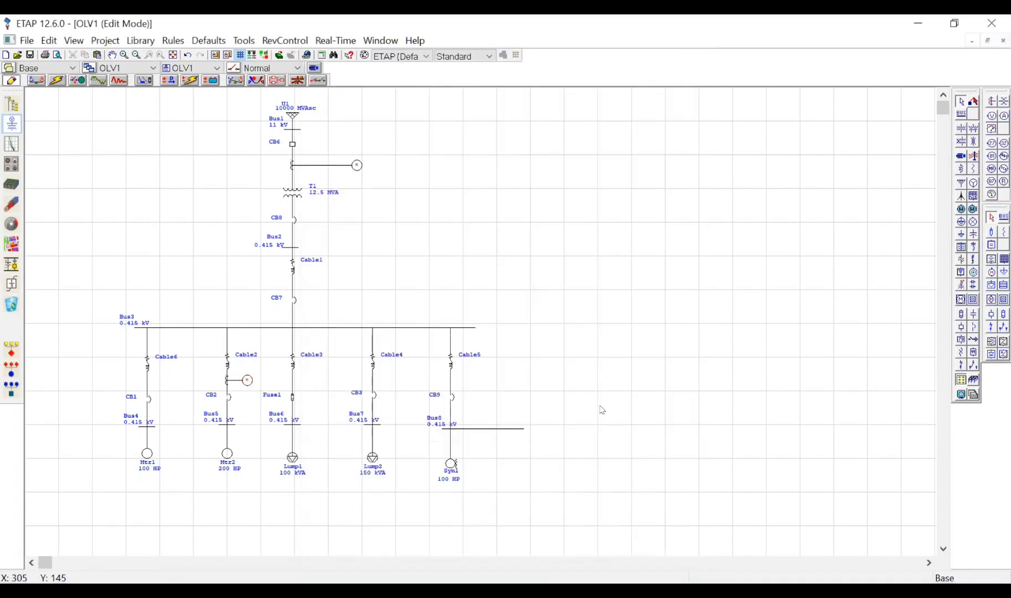
# Step: Back in Star mode, add an output interlock to Relay4 with device type LVCB and action Open
pyautogui.click(232, 401)
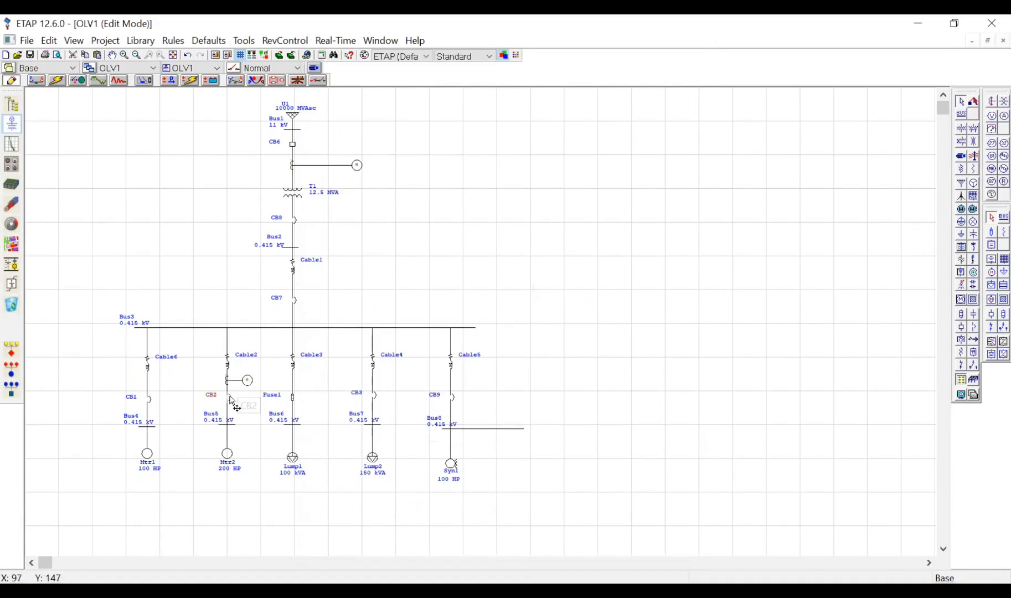
pyautogui.click(144, 80)
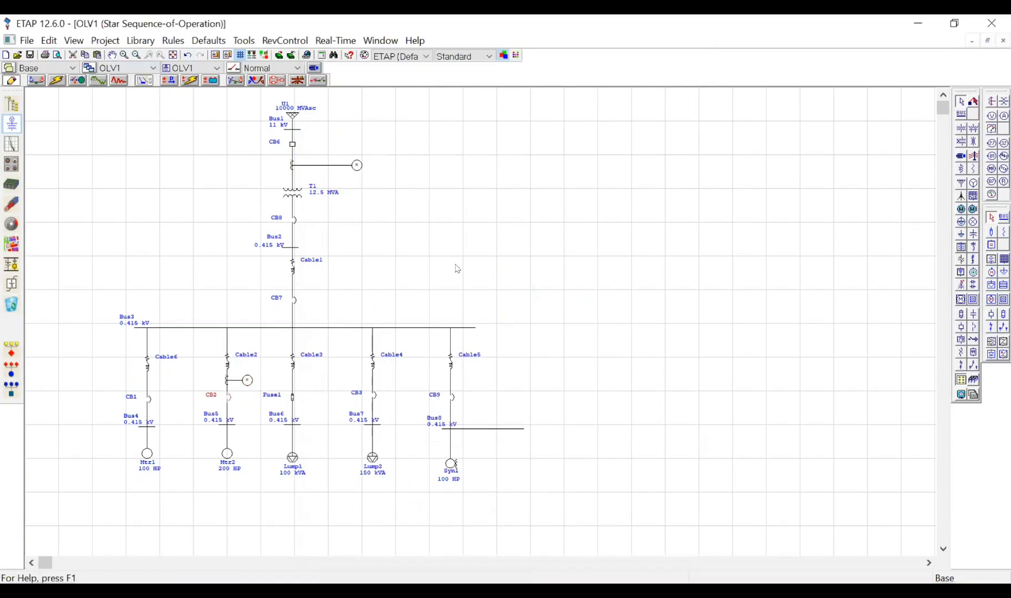
pyautogui.click(247, 383)
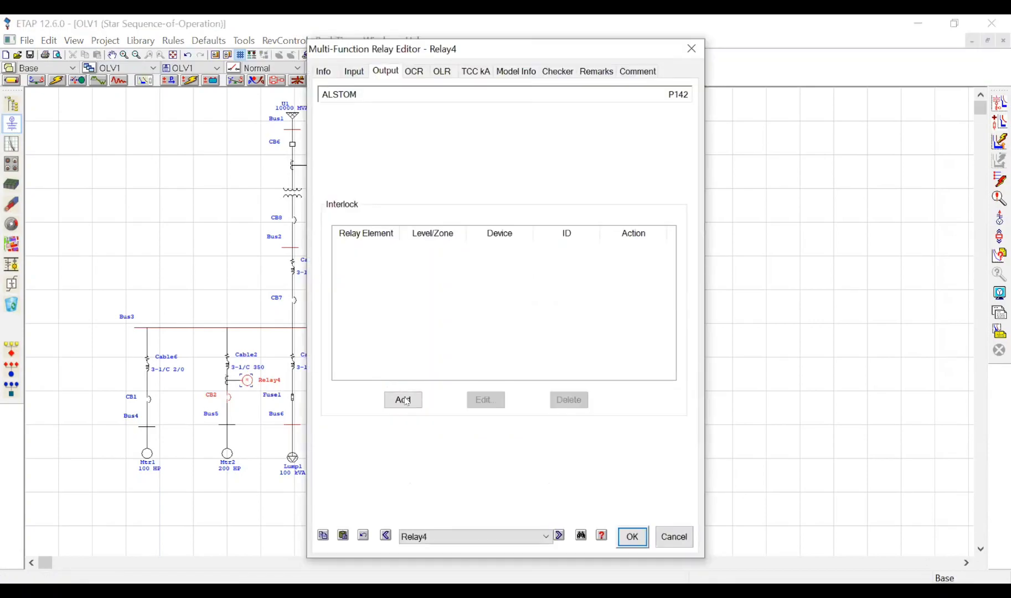
pyautogui.click(404, 400)
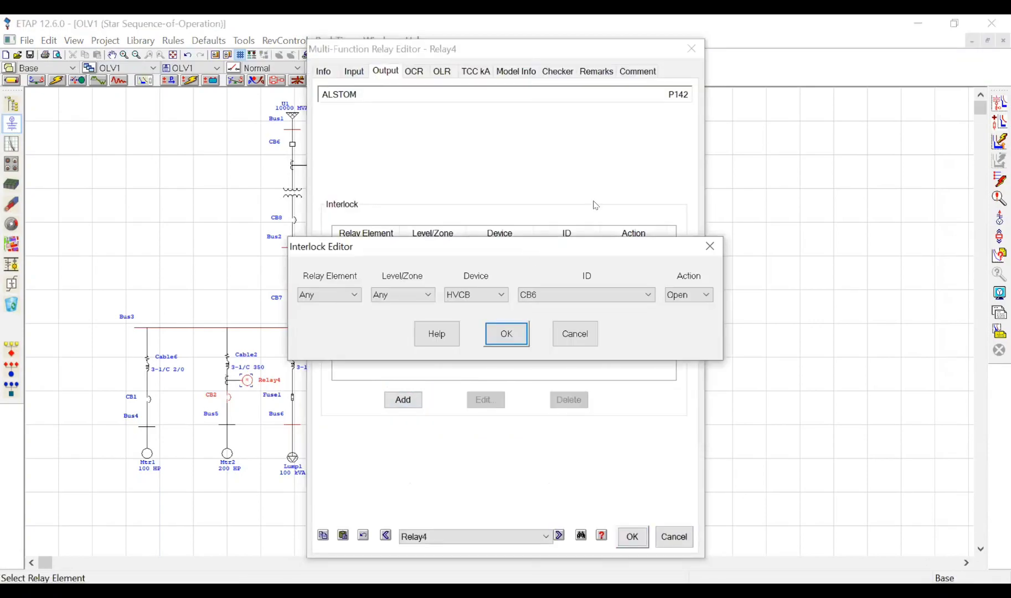
pyautogui.moveTo(478, 246); pyautogui.dragTo(552, 195)
pyautogui.click(550, 243)
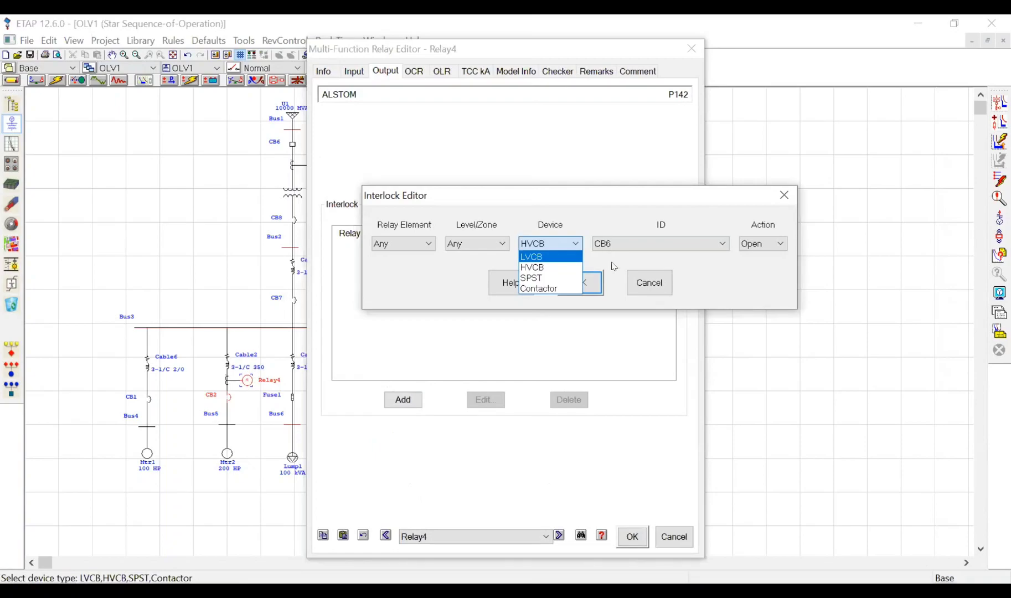
pyautogui.click(577, 288)
pyautogui.click(643, 539)
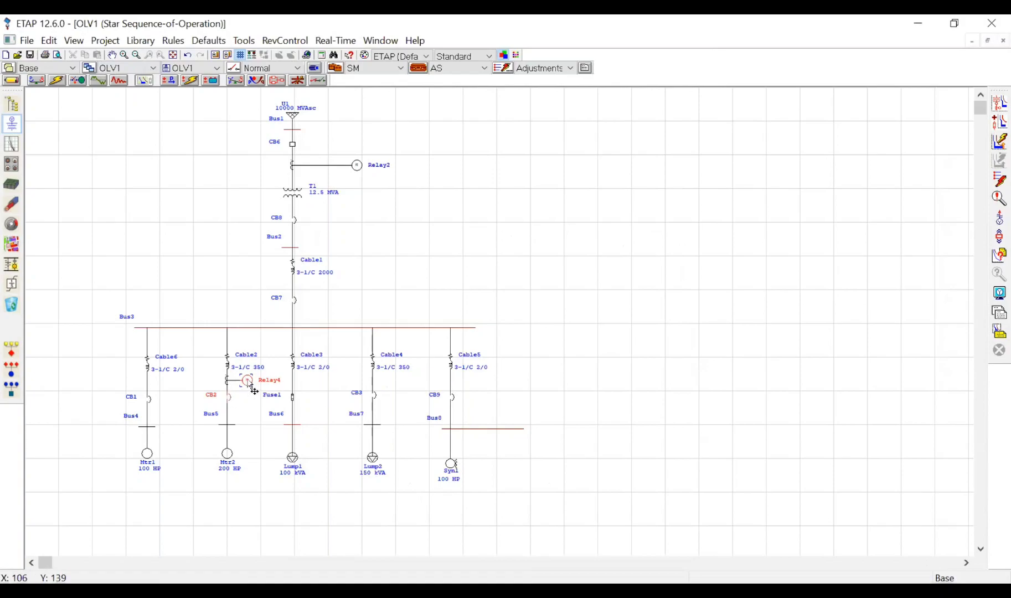
# Step: Plot Relay4 and CB2 in a new Star view and remove the trip device from CB2
pyautogui.click(1000, 103)
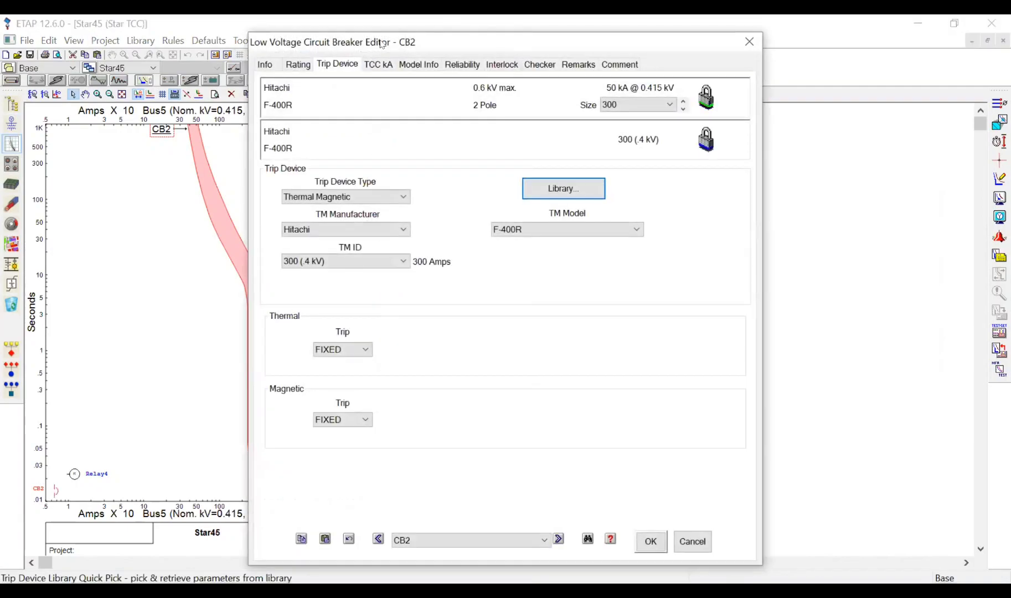
pyautogui.moveTo(382, 44); pyautogui.dragTo(519, 48)
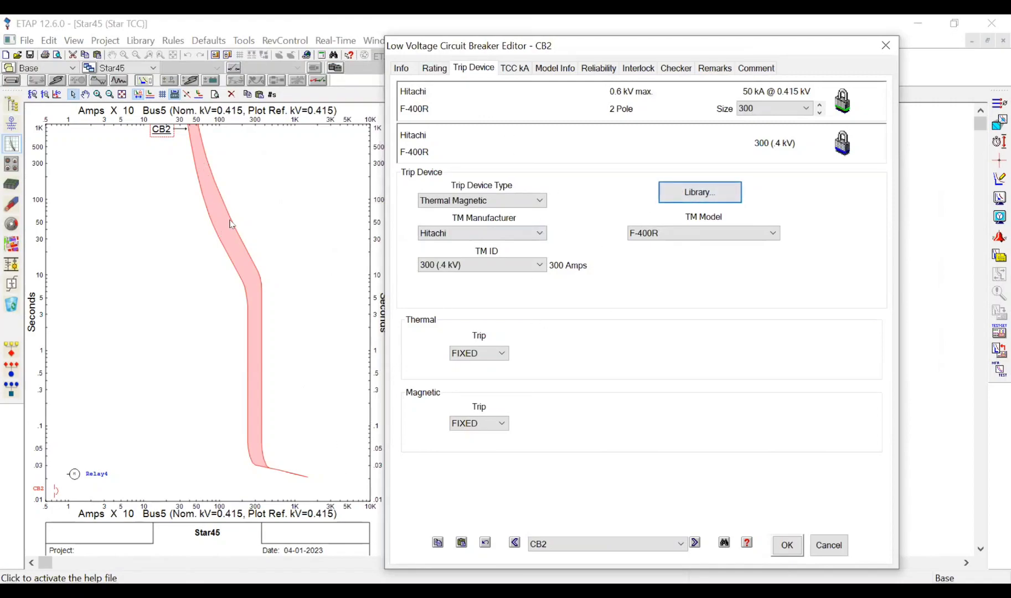
pyautogui.click(679, 192)
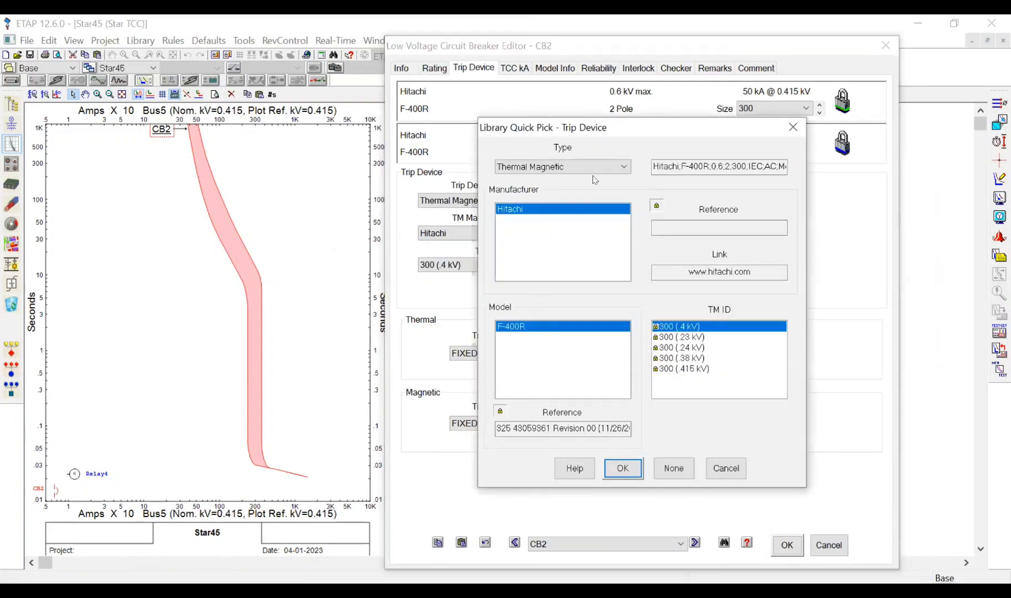
pyautogui.click(673, 469)
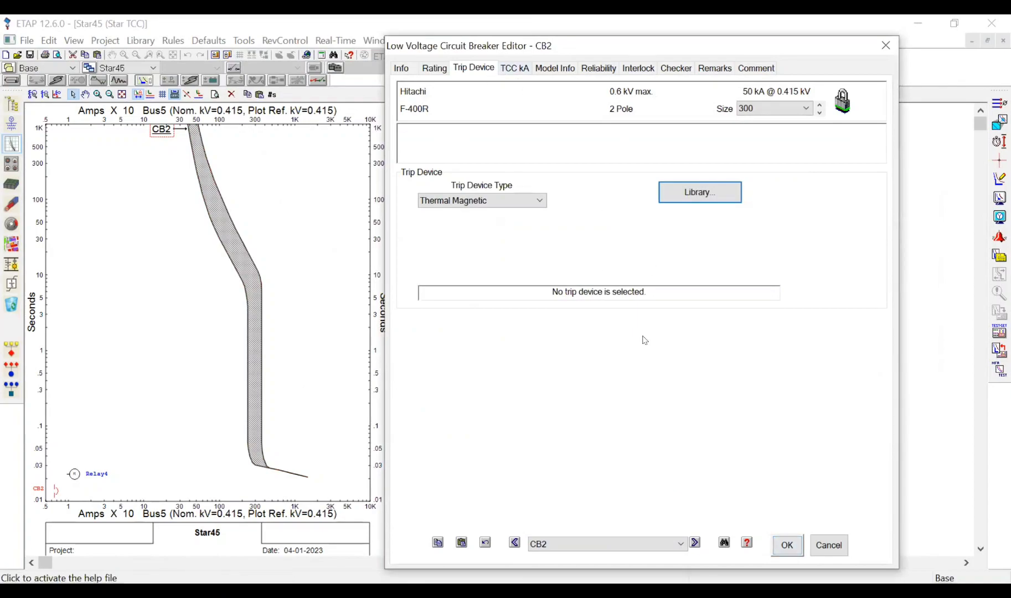
pyautogui.press('Return')
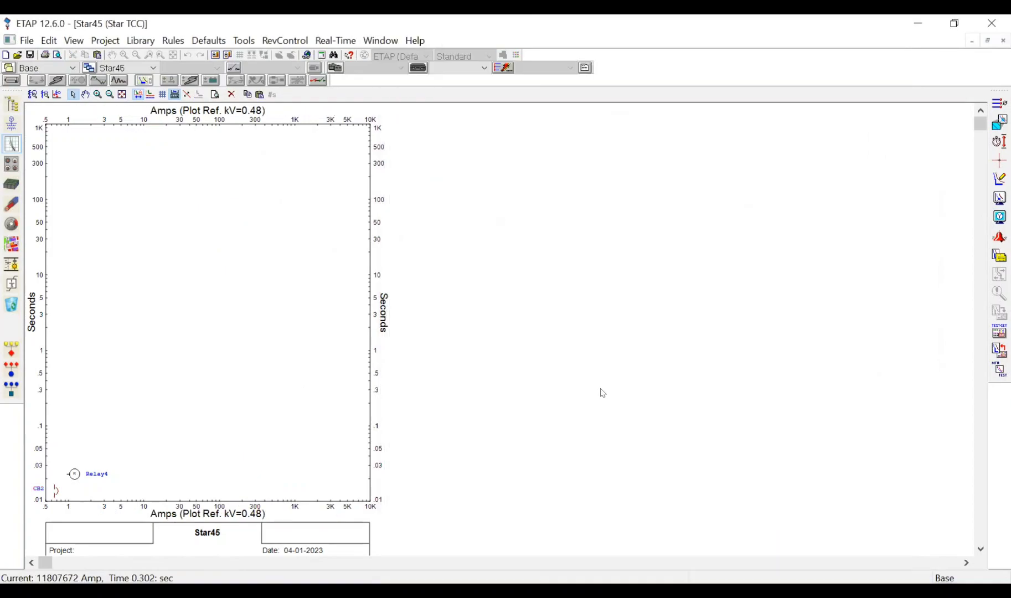
# Step: Plot Relay4 alone in a new Star view and check its CT inputs and phase overcurrent settings
pyautogui.click(78, 477)
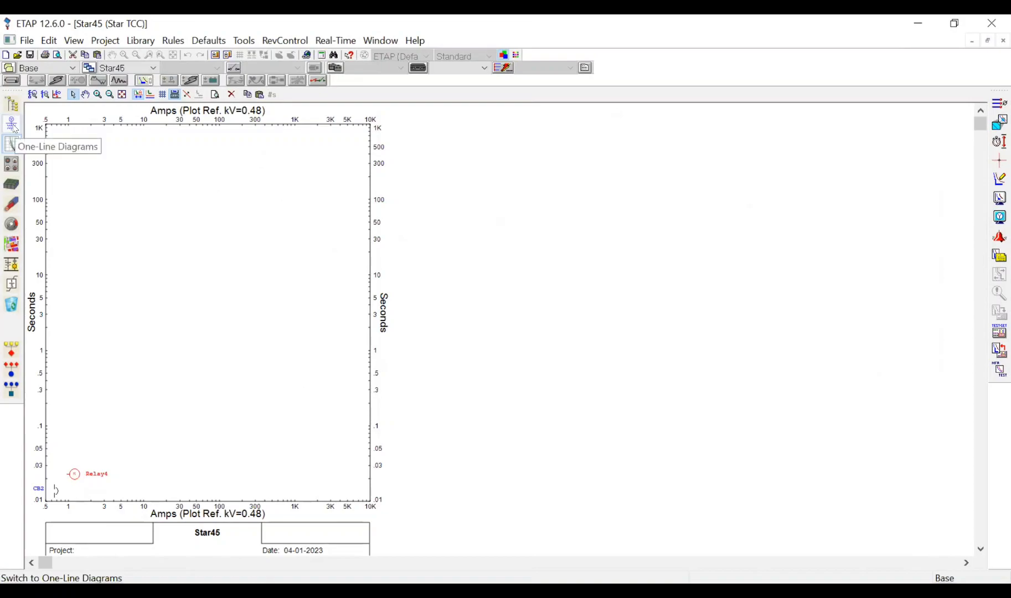
pyautogui.click(11, 144)
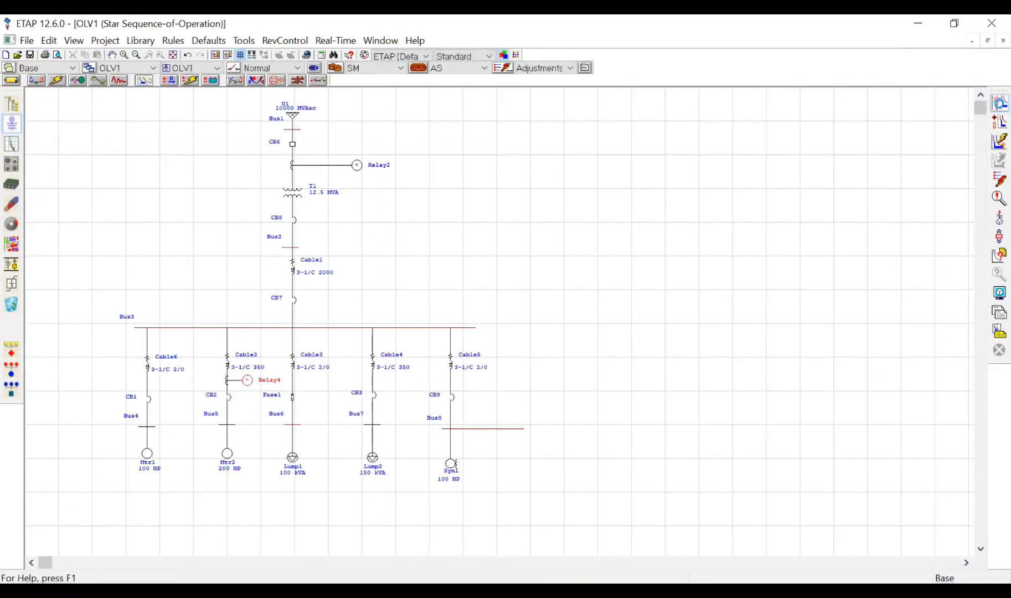
pyautogui.click(999, 104)
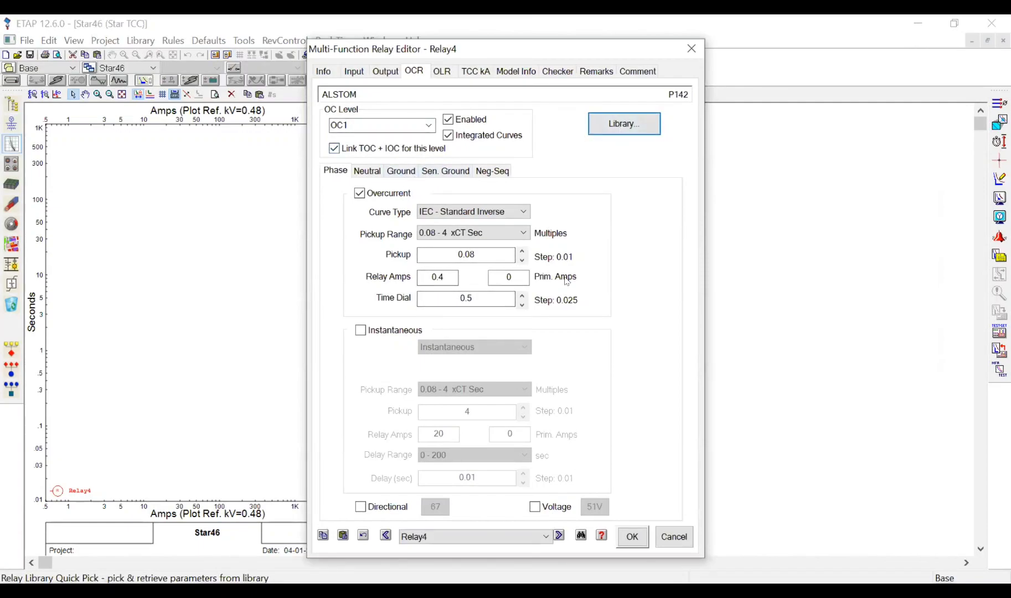
pyautogui.click(383, 73)
pyautogui.click(354, 72)
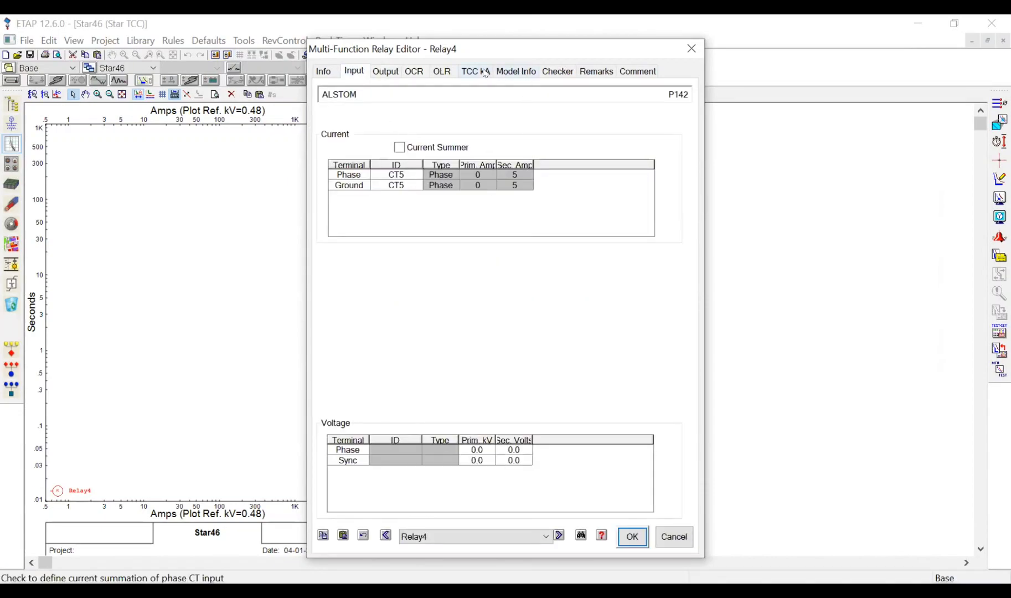
pyautogui.click(417, 73)
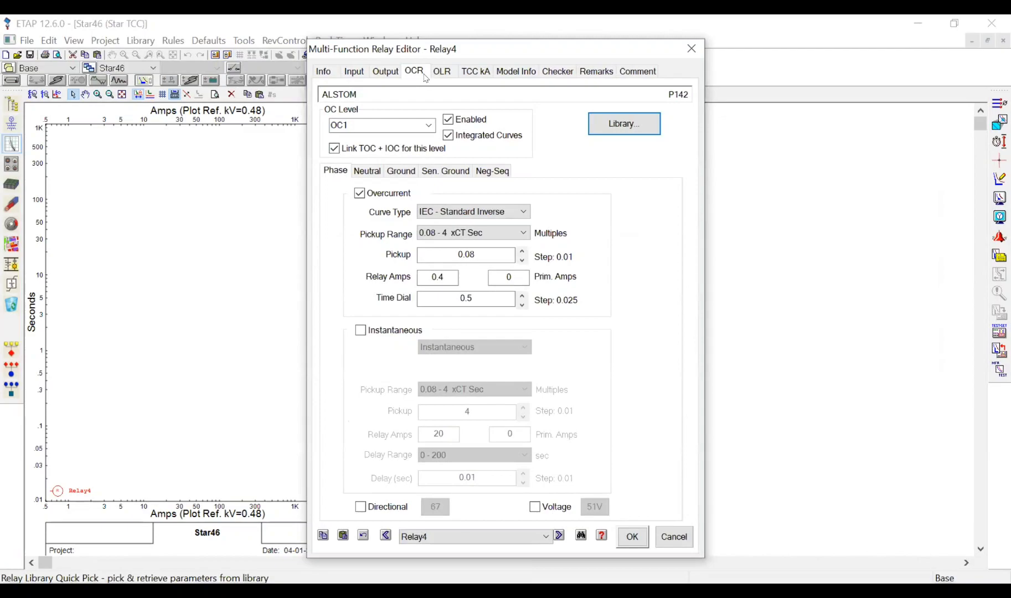
pyautogui.press('Escape')
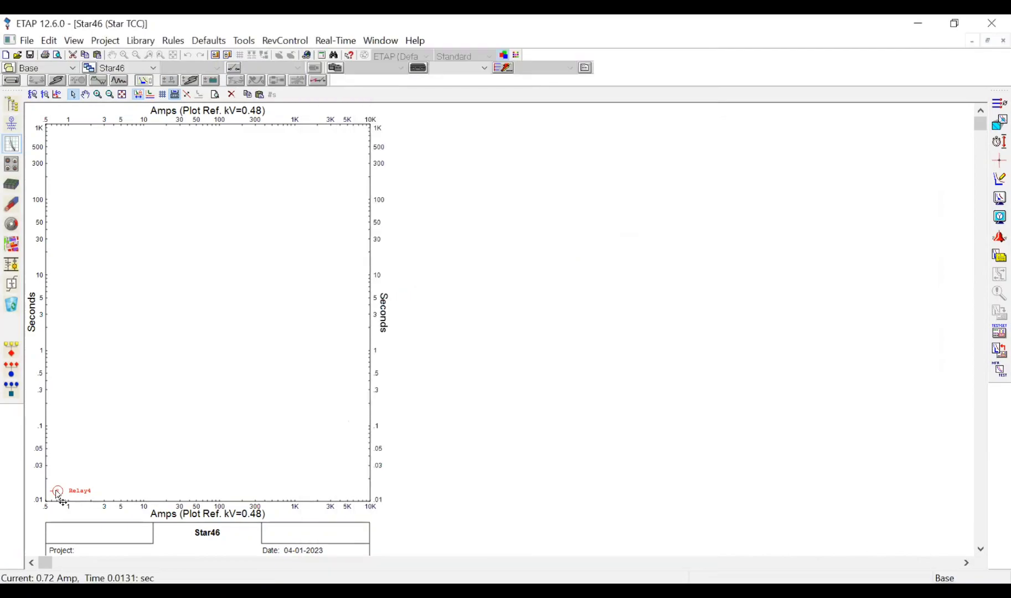
# Step: On the one-line diagram, set the primary current of Relay4's current transformer CT5 to 1000 A
pyautogui.click(11, 129)
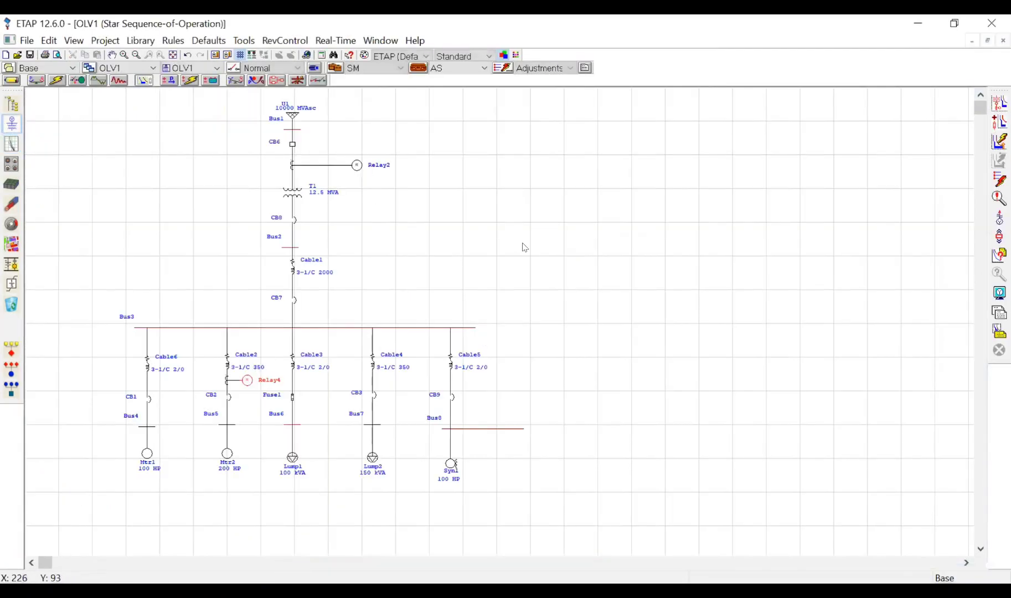
pyautogui.click(226, 383)
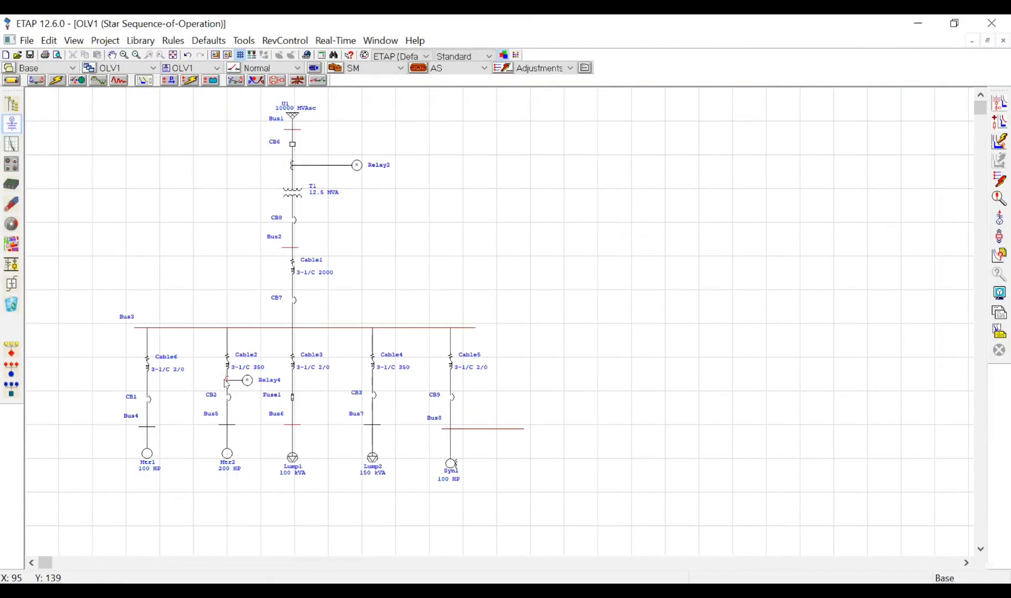
pyautogui.click(349, 135)
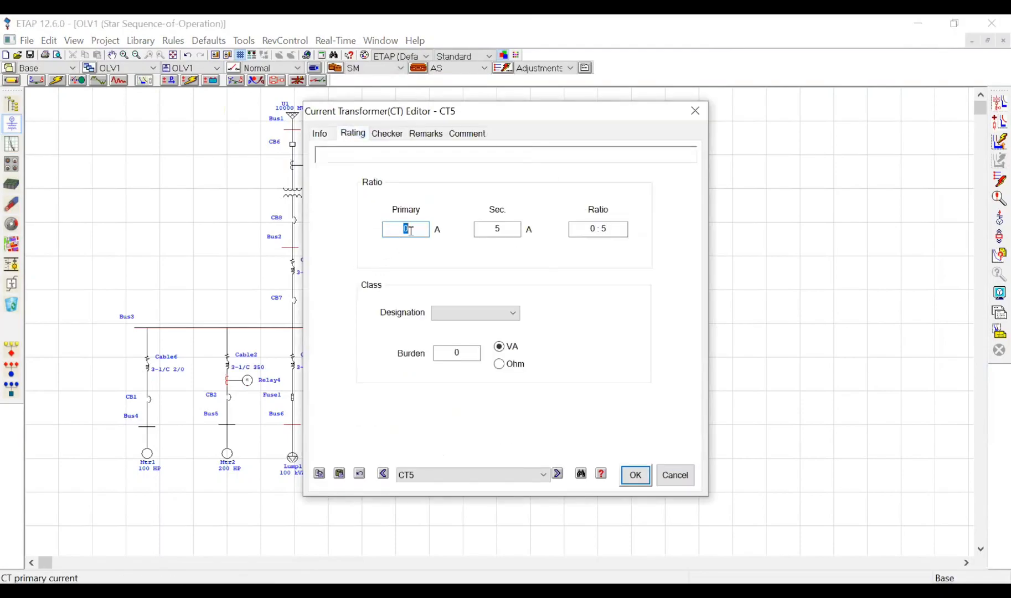
pyautogui.write('1000')
pyautogui.press('Tab')
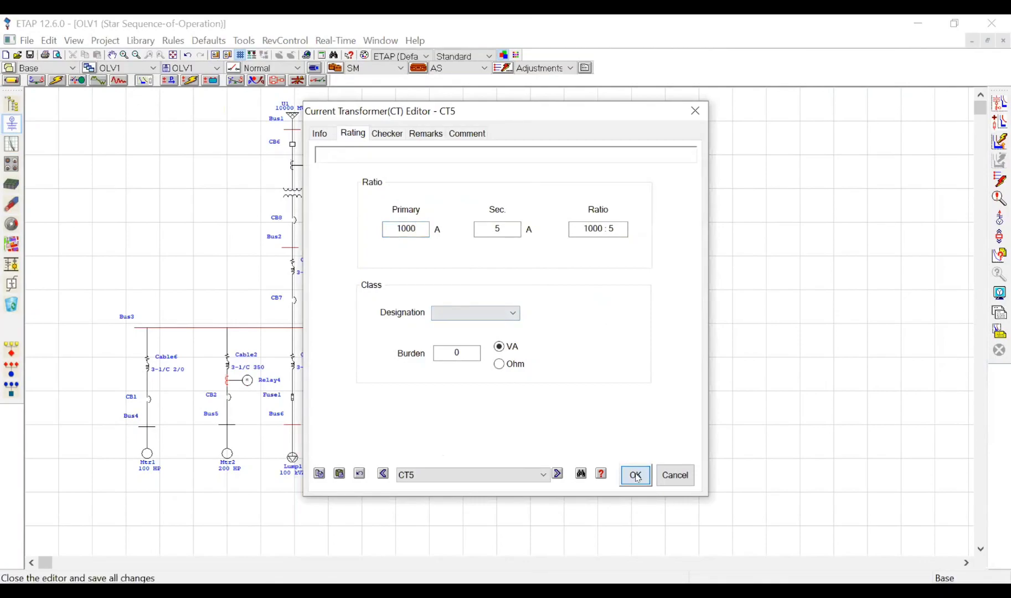
# Step: Plot Relay4's curves in a new Star view from the one-line diagram
pyautogui.click(242, 384)
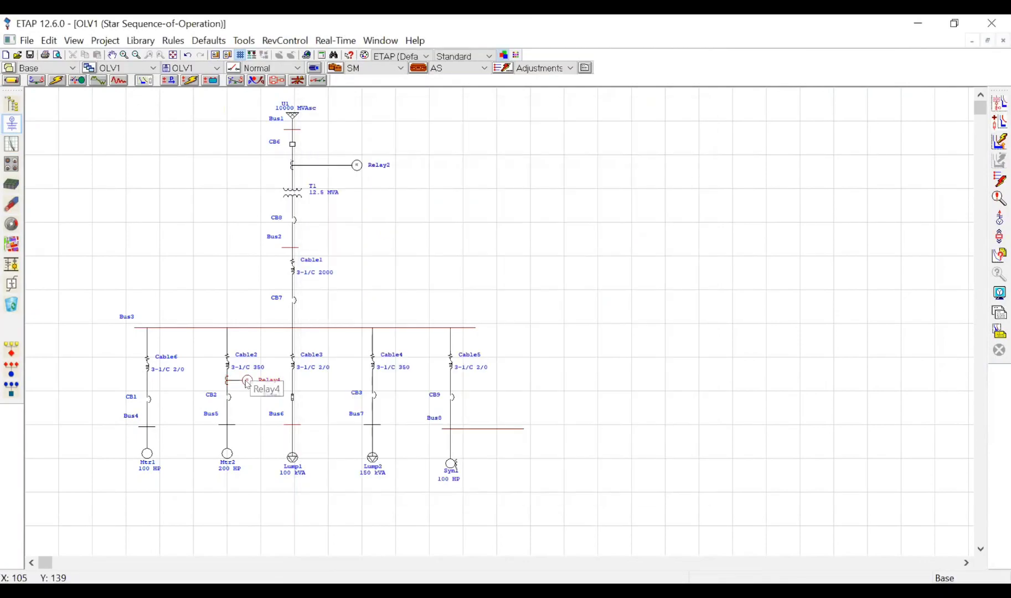
pyautogui.click(1000, 103)
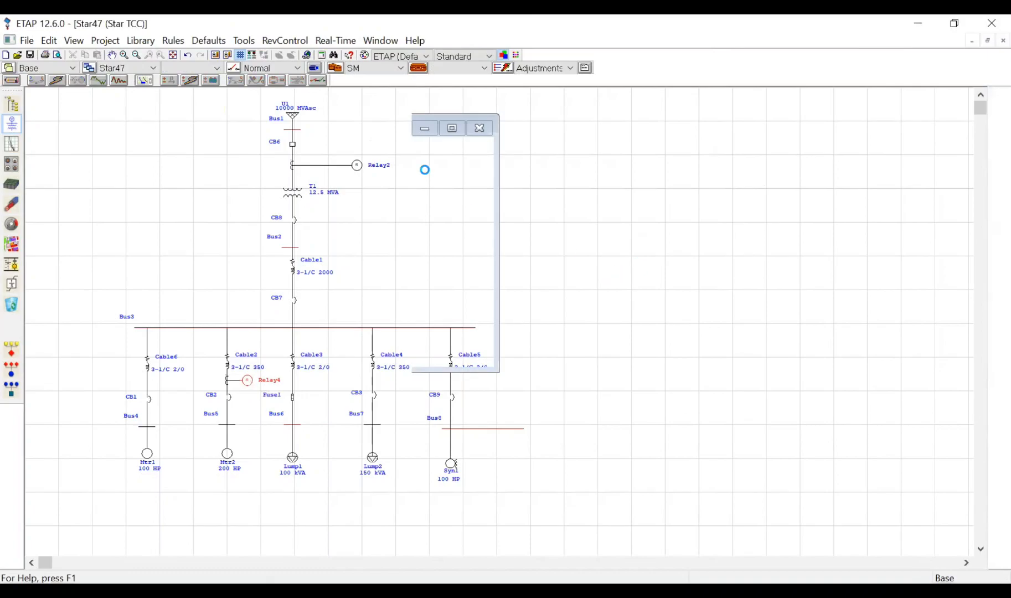
pyautogui.click(260, 317)
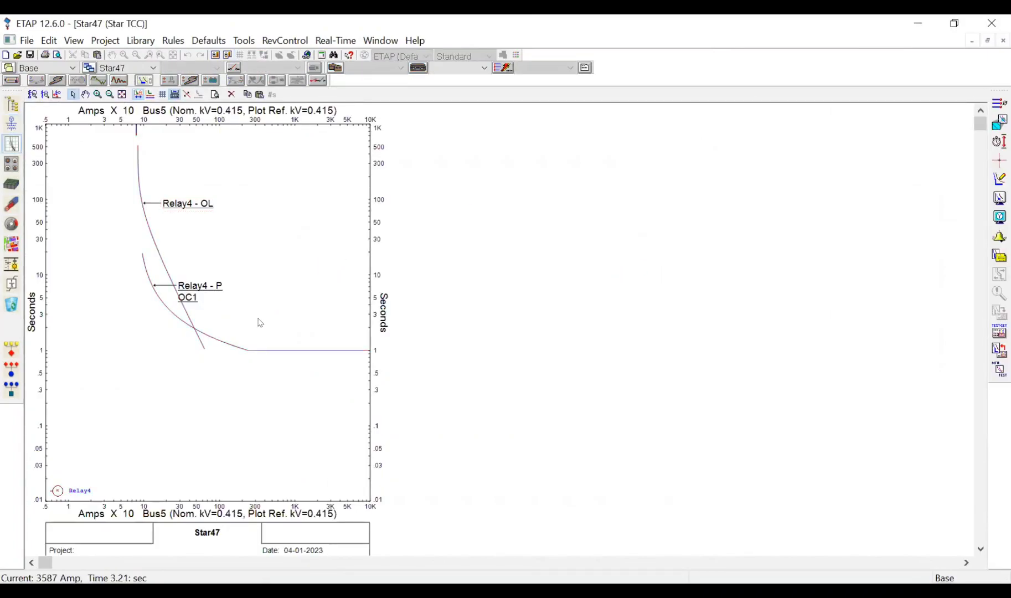
# Step: Disable Relay4's thermal overload element so only the phase overcurrent curve is plotted
pyautogui.doubleClick(253, 350)
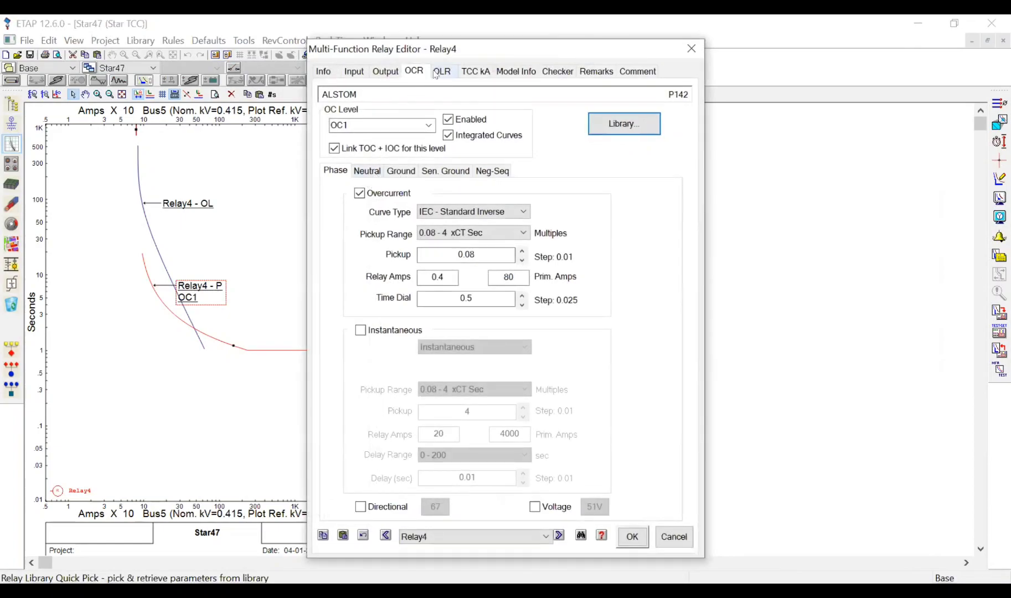
pyautogui.click(438, 72)
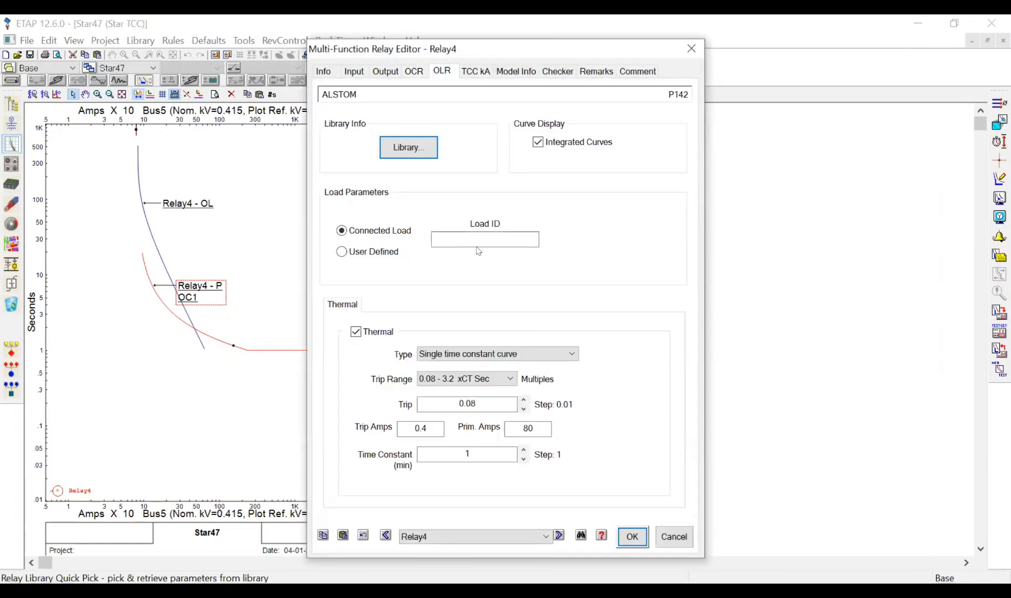
pyautogui.click(383, 332)
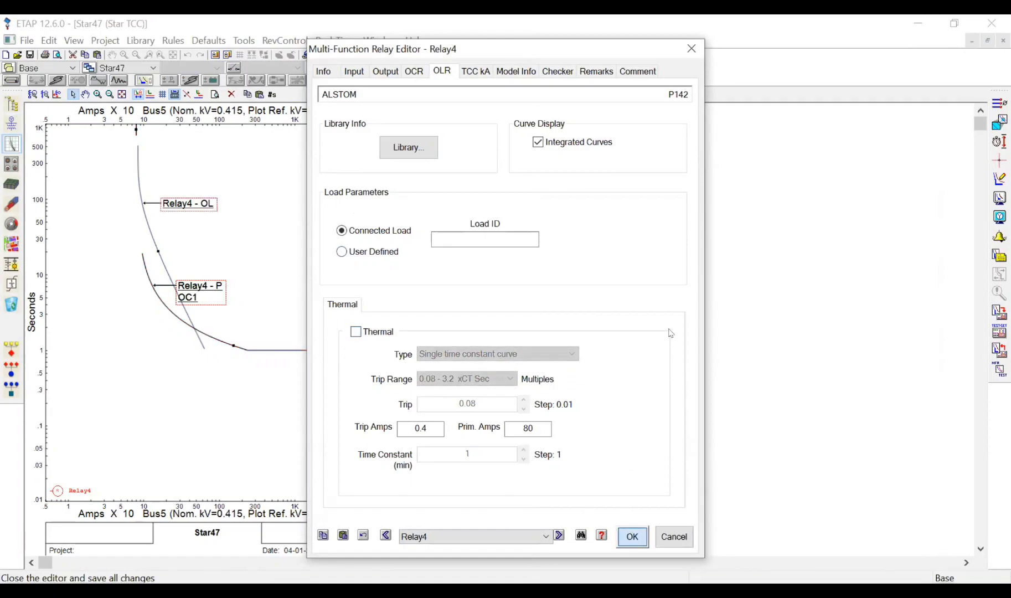
pyautogui.press('Return')
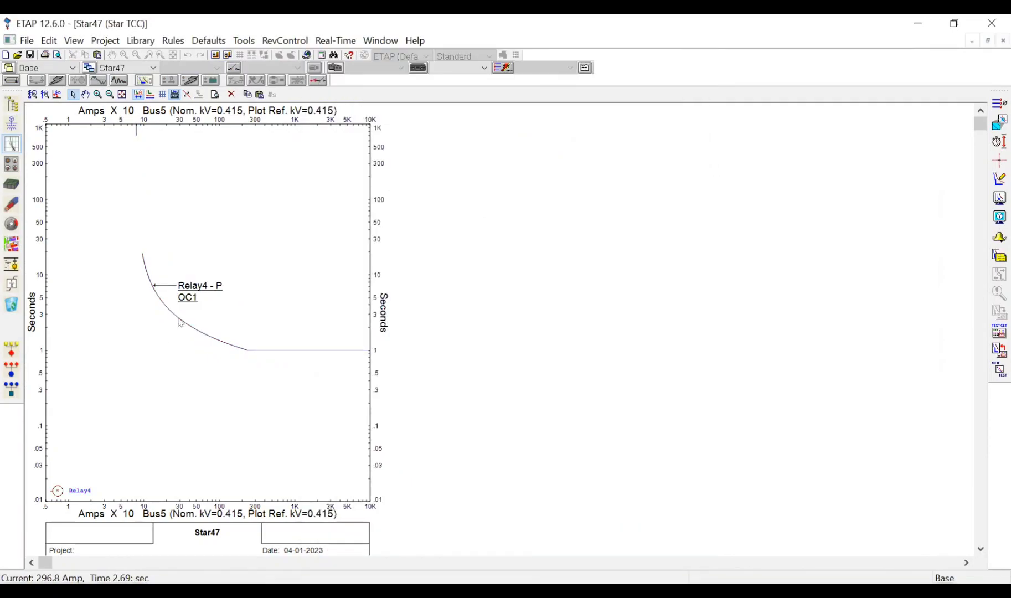
pyautogui.click(180, 323)
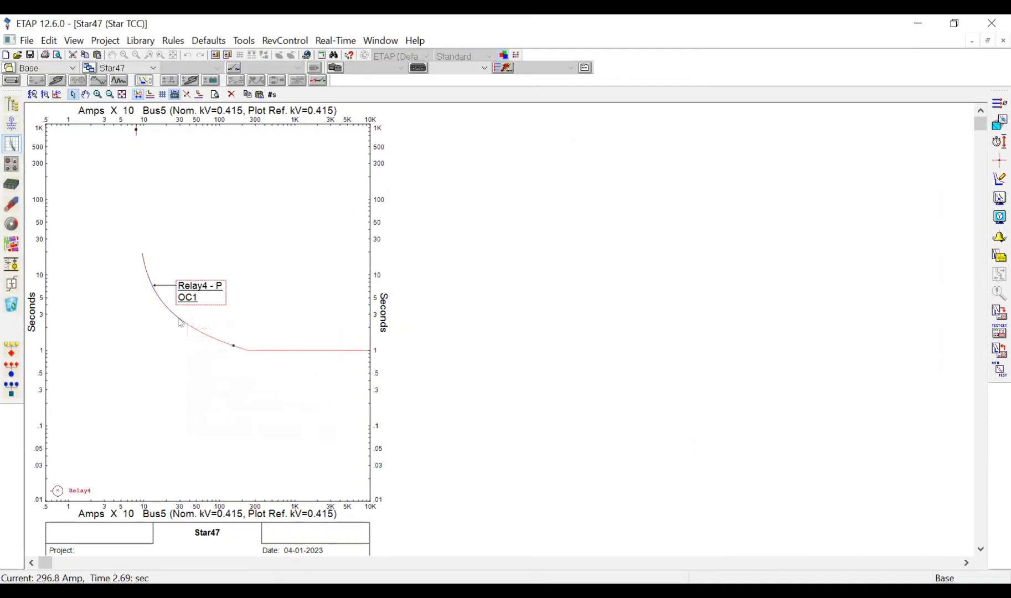
# Step: Return to the one-line diagram and plot CB2 and Relay4 together in a new Star view
pyautogui.click(11, 123)
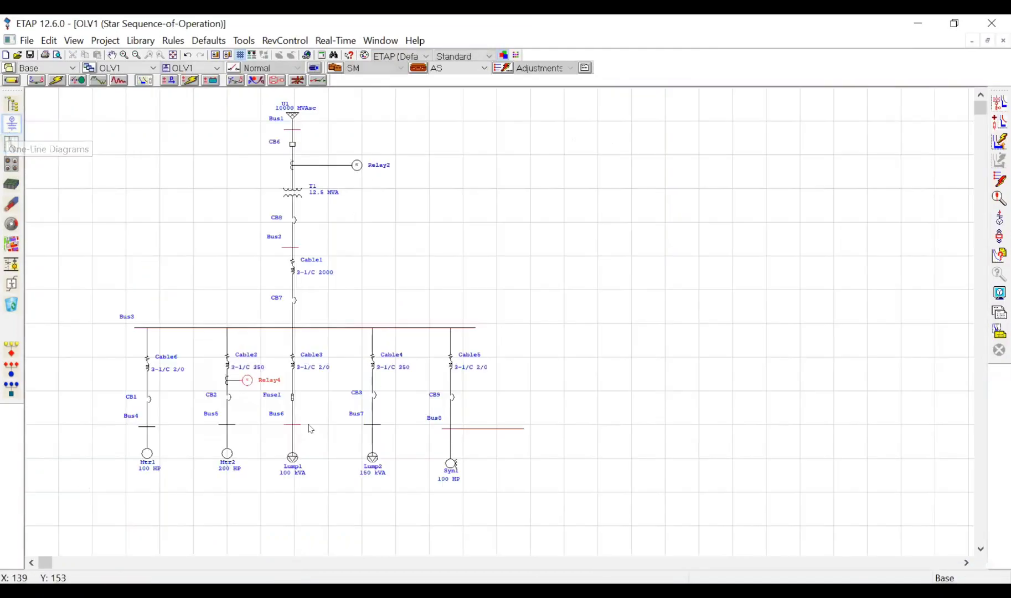
pyautogui.click(240, 421)
pyautogui.click(228, 397)
pyautogui.keyDown('ctrl'); pyautogui.click(246, 381); pyautogui.keyUp('ctrl')
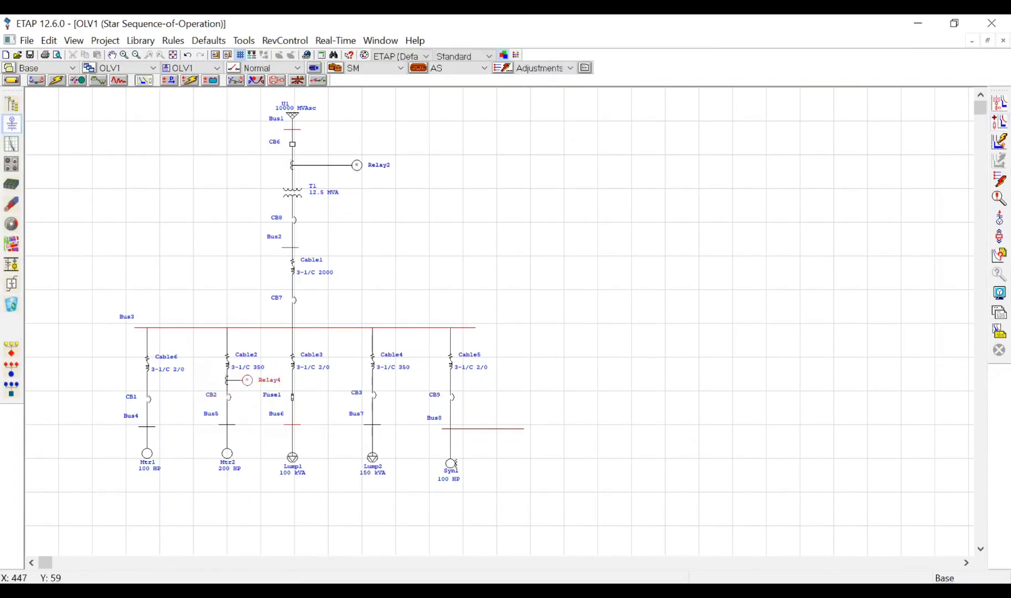
pyautogui.click(999, 101)
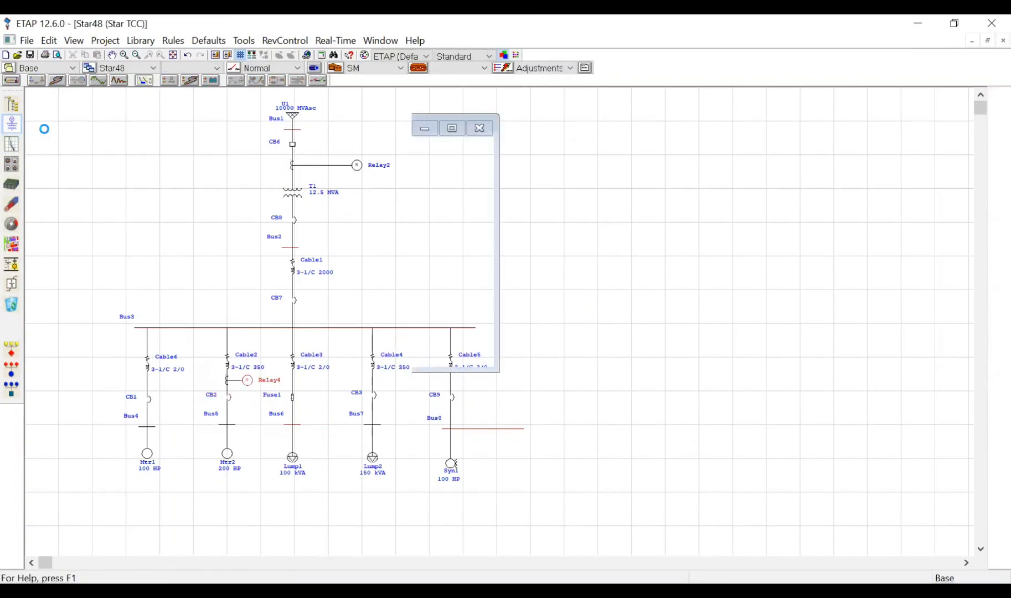
pyautogui.click(13, 109)
pyautogui.click(12, 123)
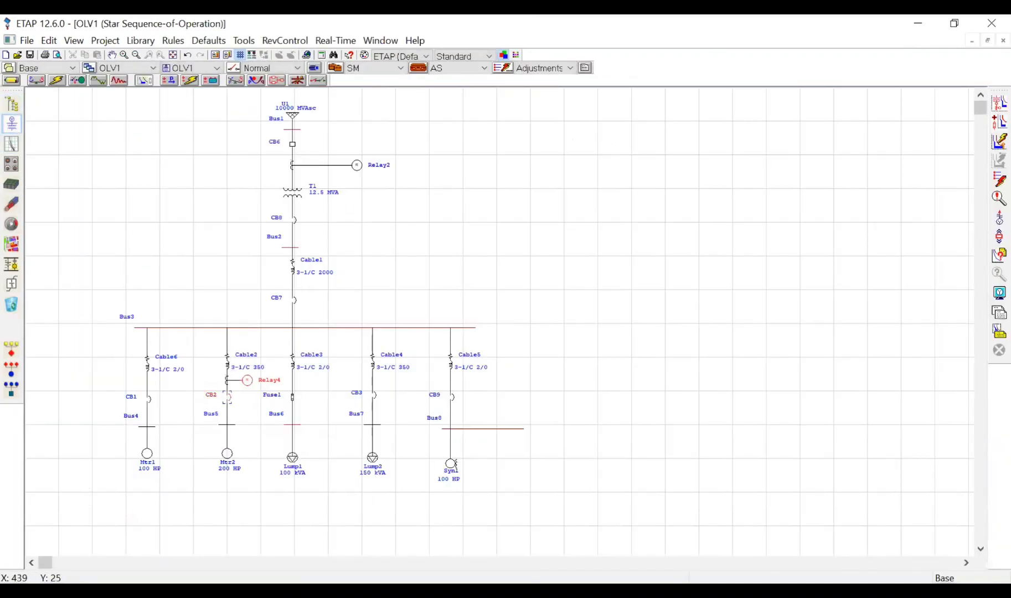
pyautogui.click(999, 102)
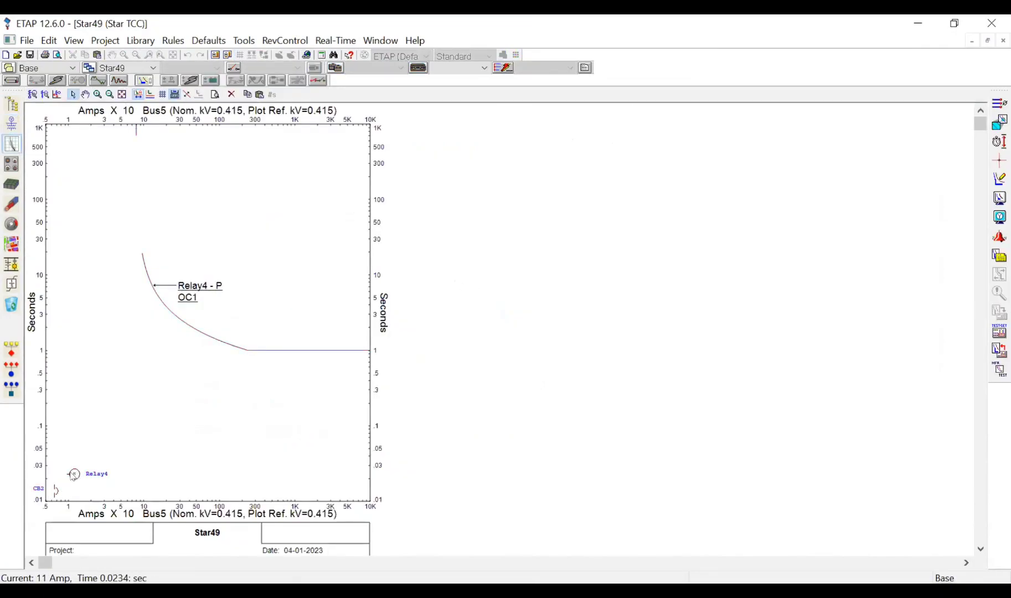
# Step: Assign CB2 the Hitachi F-400R thermal magnetic trip device from the library, with TM ID 300 (.4 kV)
pyautogui.doubleClick(55, 493)
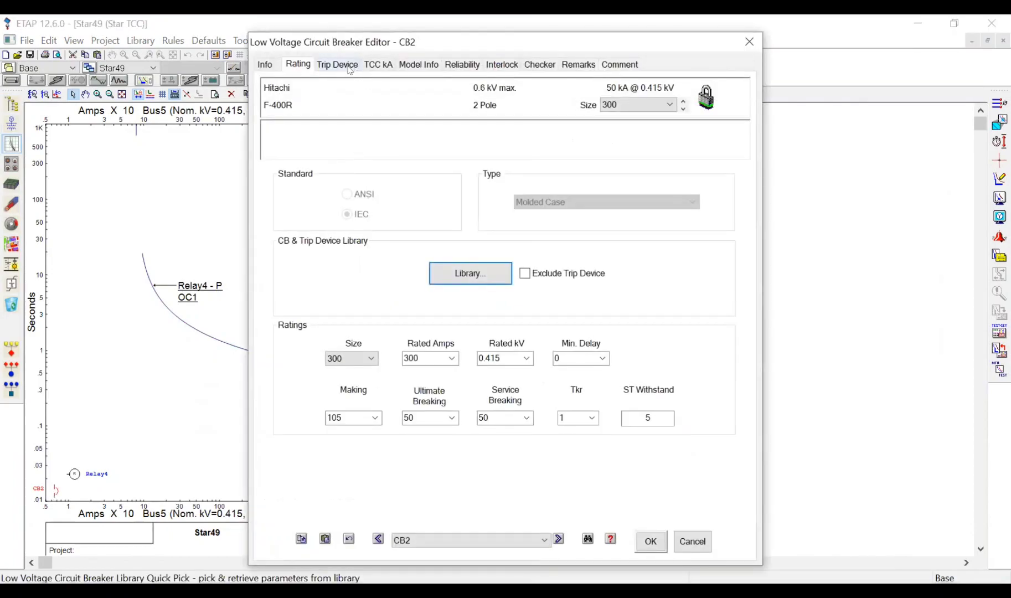
pyautogui.click(349, 66)
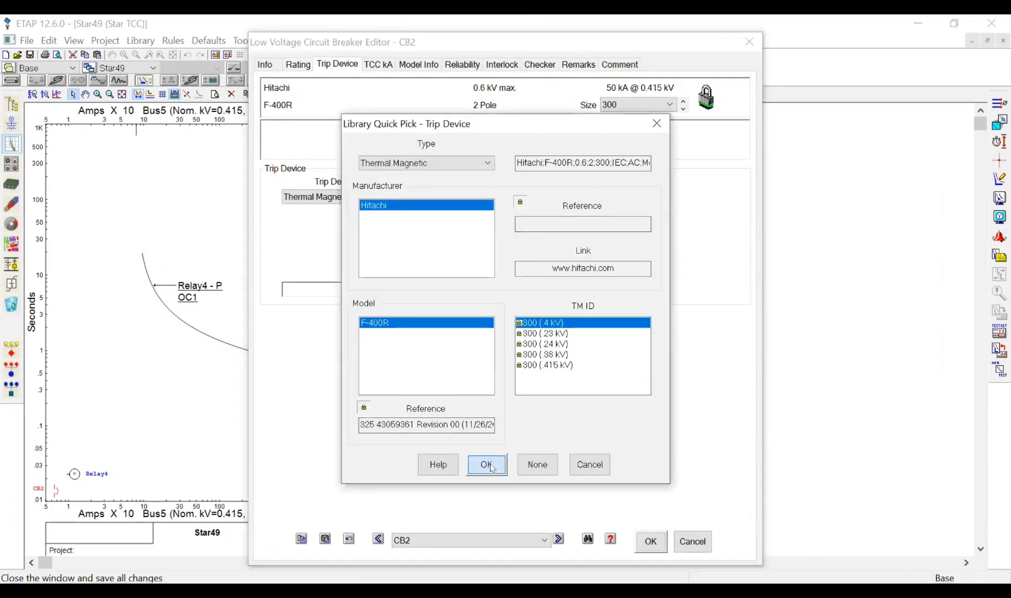
pyautogui.click(487, 465)
pyautogui.click(648, 542)
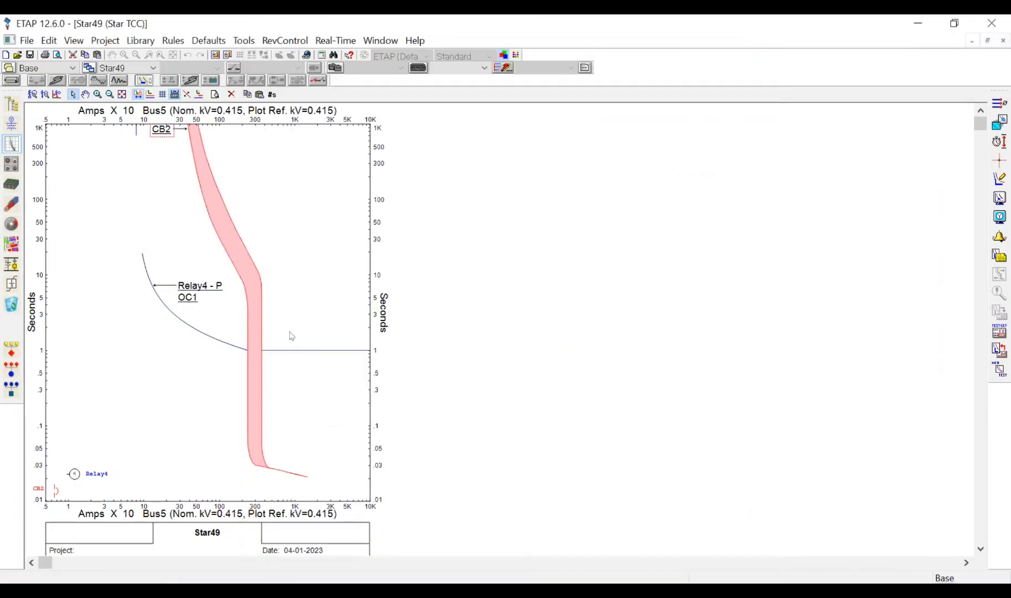
pyautogui.click(314, 266)
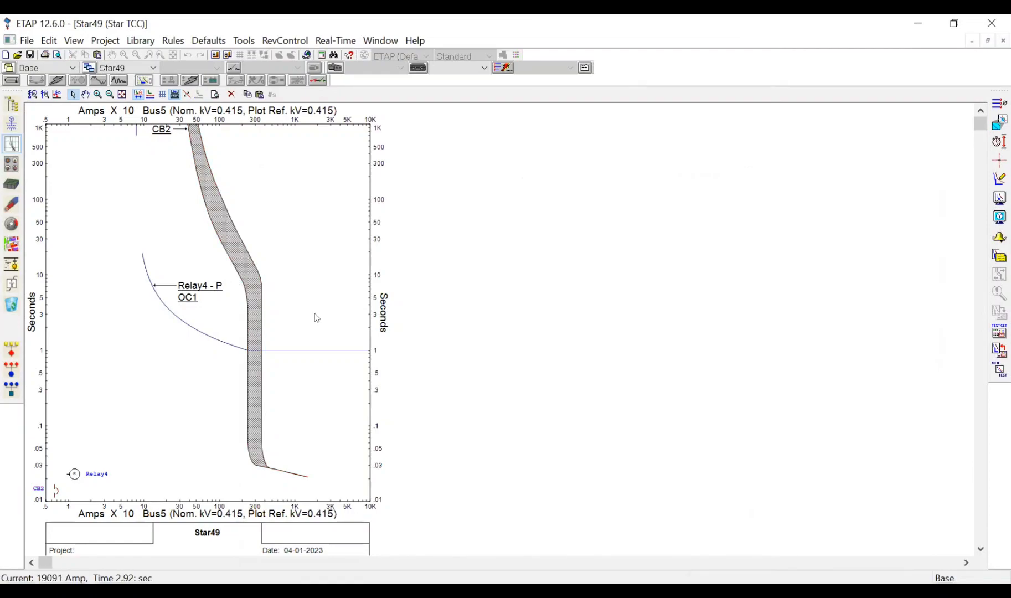
# Step: Compare the CB2 and Relay4 curves and check Relay4's output interlock settings
pyautogui.moveTo(57, 462); pyautogui.dragTo(118, 491)
pyautogui.click(147, 482)
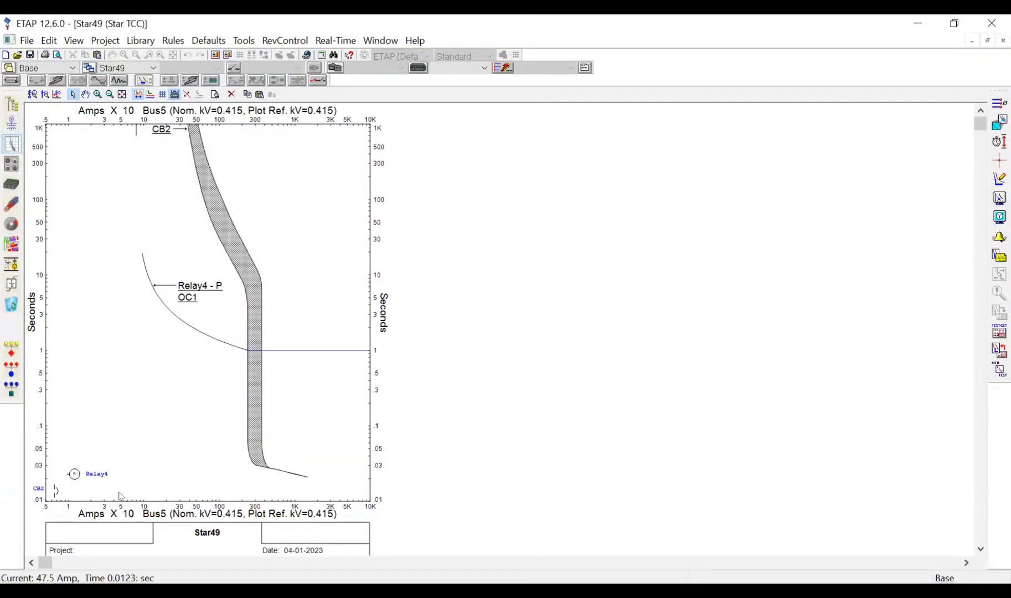
pyautogui.click(74, 476)
pyautogui.doubleClick(73, 476)
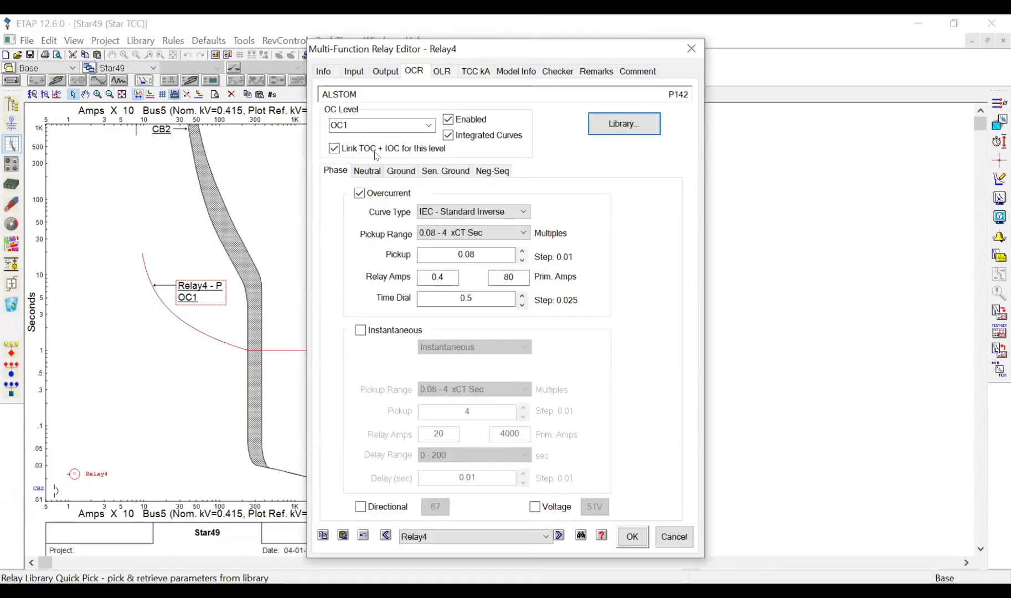
pyautogui.click(385, 72)
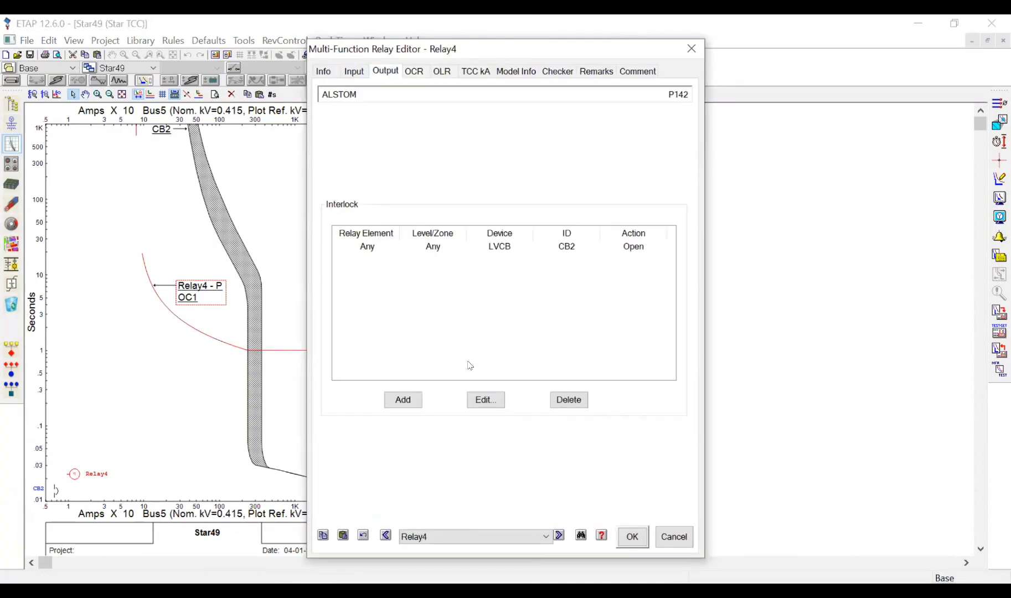
# Step: Review the Contactor and HVCB device options for a new Relay4 output interlock and close the editors without saving
pyautogui.click(403, 401)
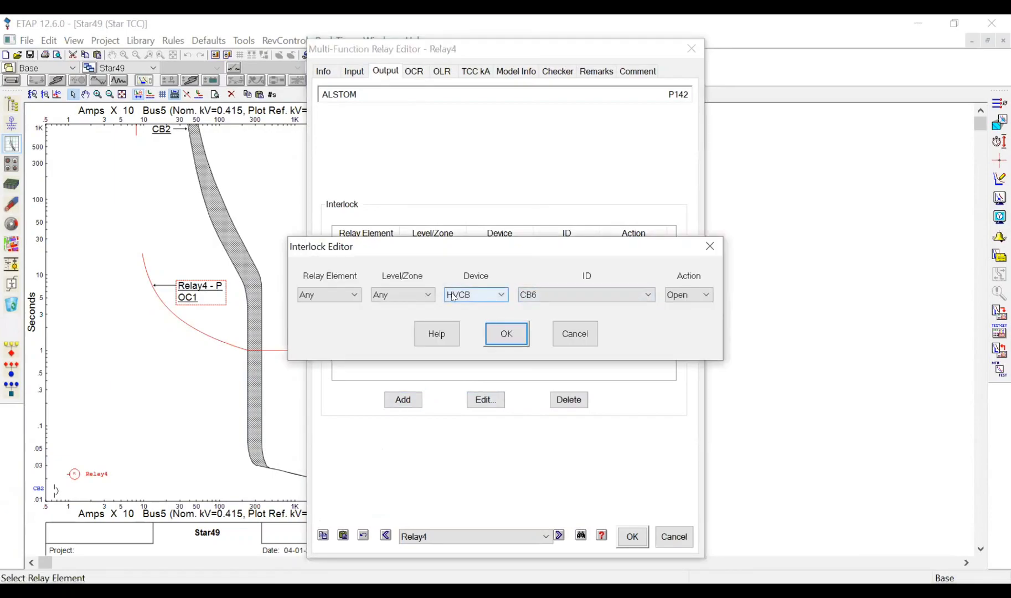
pyautogui.click(454, 296)
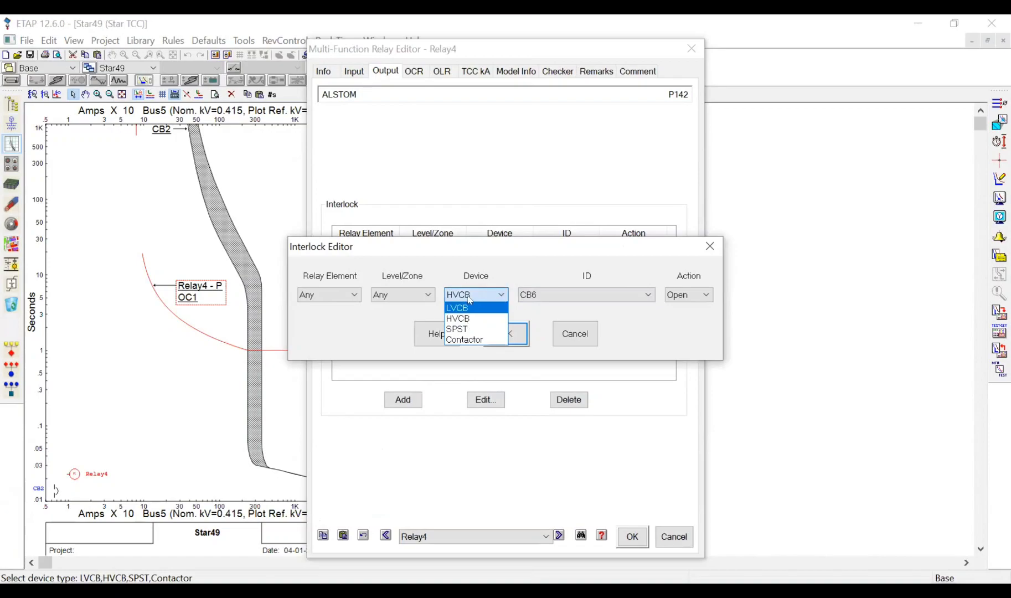
pyautogui.click(472, 339)
pyautogui.click(472, 296)
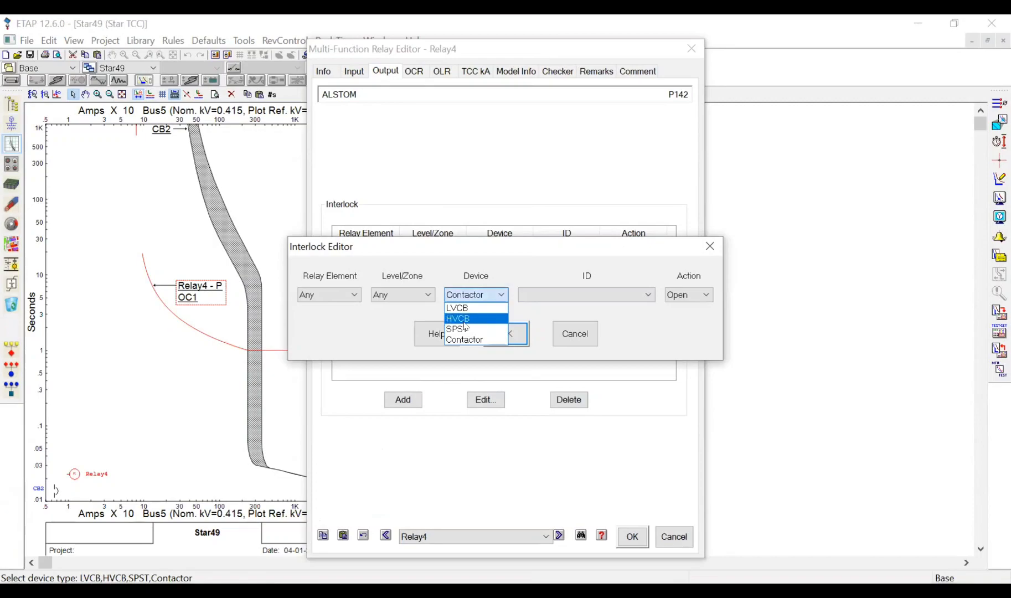
pyautogui.click(468, 319)
pyautogui.click(472, 294)
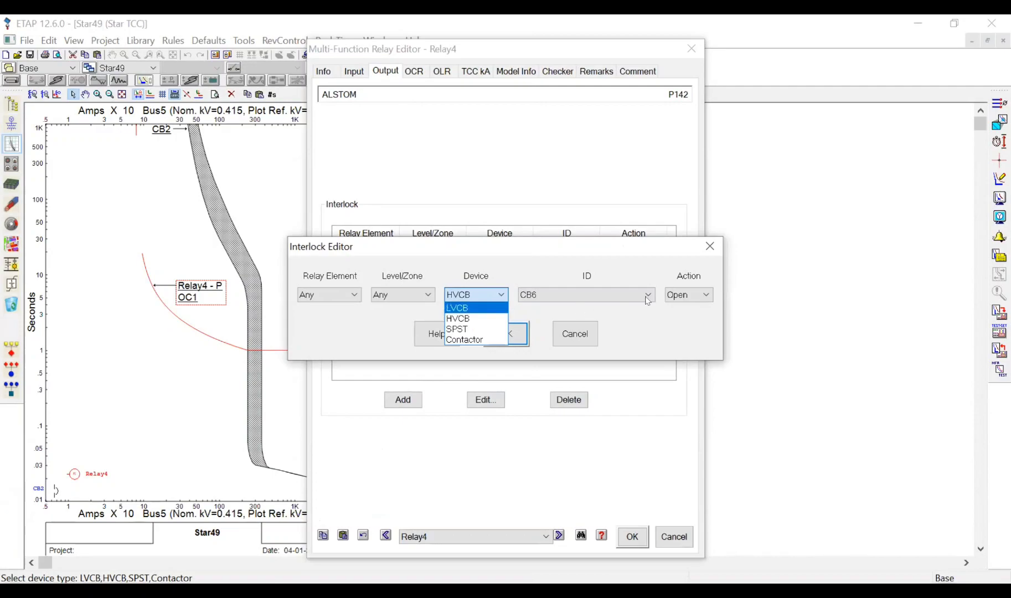
pyautogui.click(576, 333)
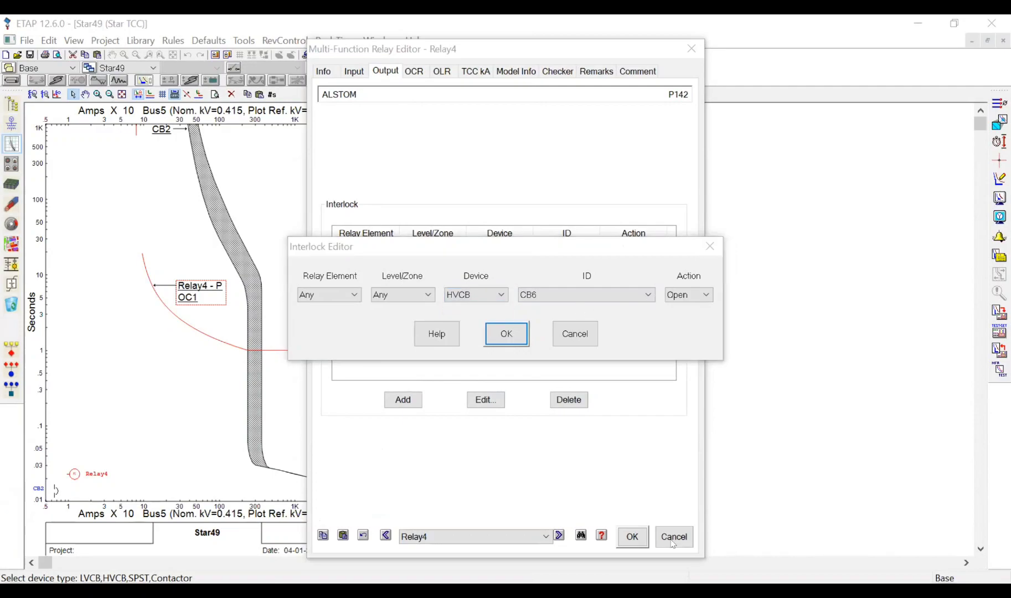
pyautogui.click(575, 334)
pyautogui.click(675, 537)
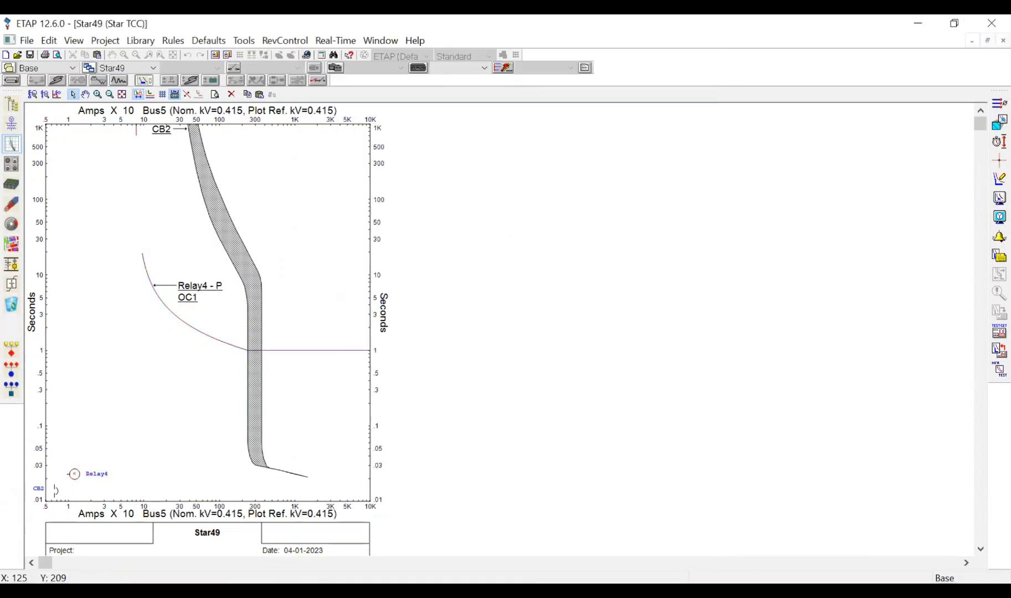
# Step: Return to the one-line diagram and inspect the rating data of high-voltage circuit breaker CB6
pyautogui.click(11, 119)
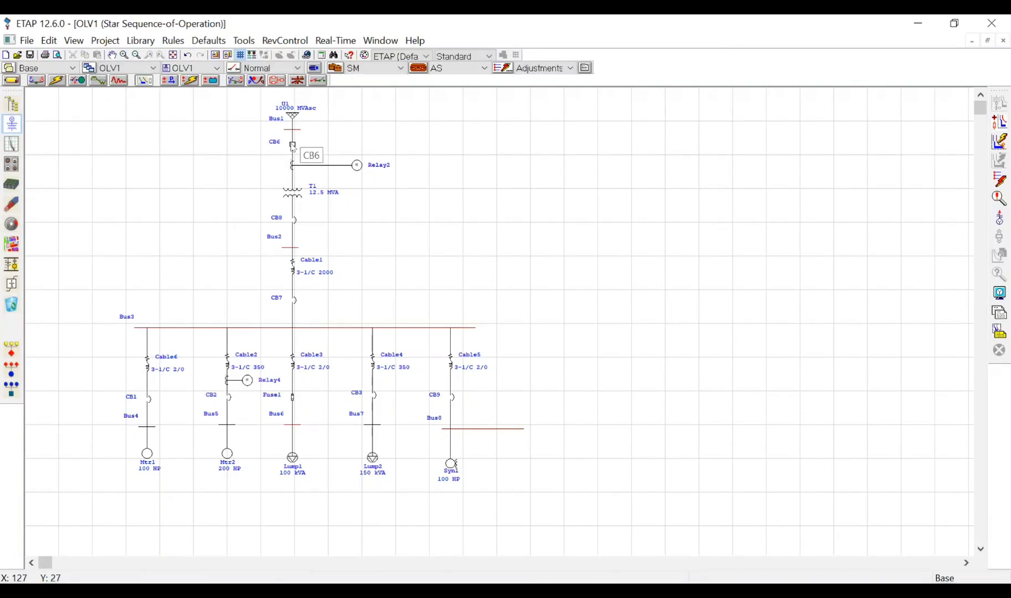
pyautogui.click(293, 147)
pyautogui.doubleClick(293, 146)
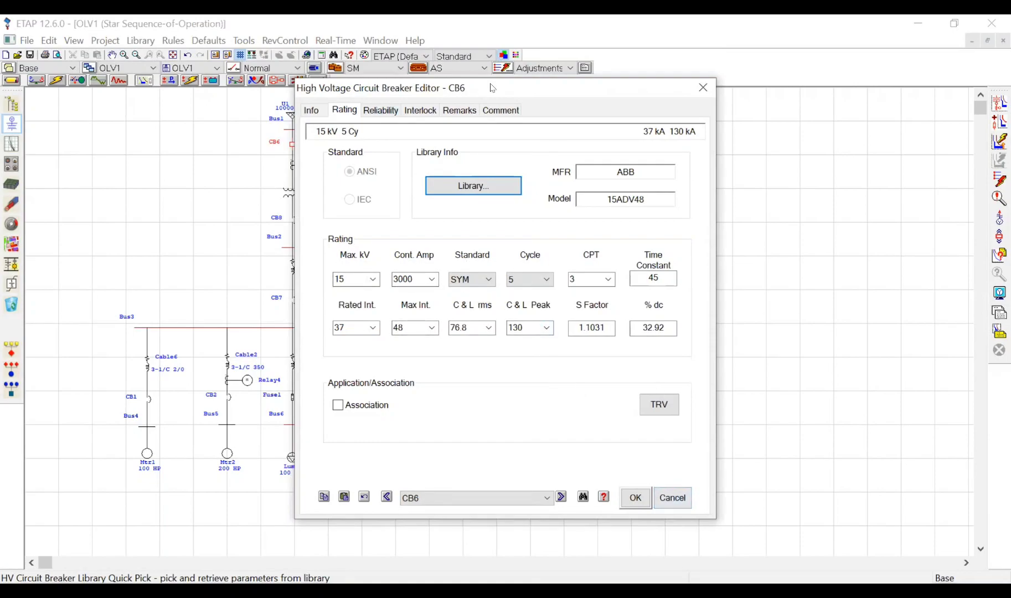
pyautogui.moveTo(492, 88); pyautogui.dragTo(591, 108)
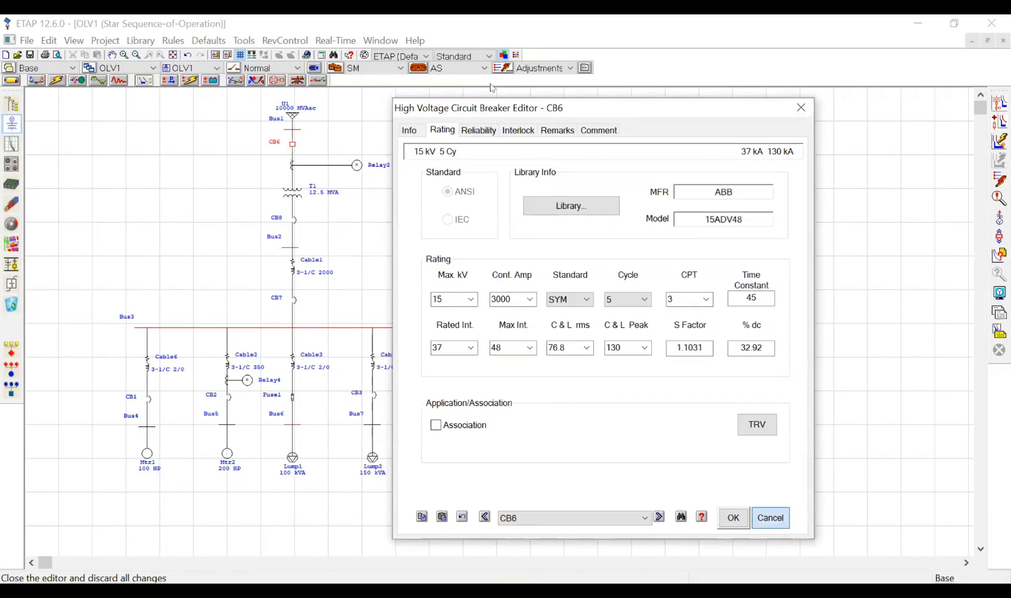
pyautogui.click(771, 518)
# Step: Switch to Edit mode, place an unconnected contactor beside transformer T1, and view its properties
pyautogui.click(11, 81)
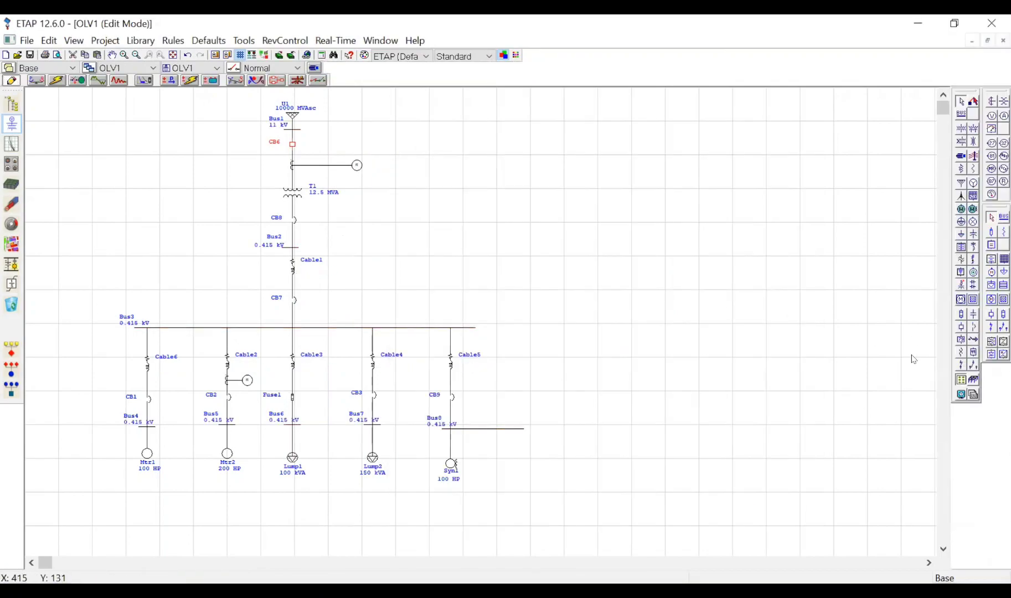
pyautogui.click(974, 315)
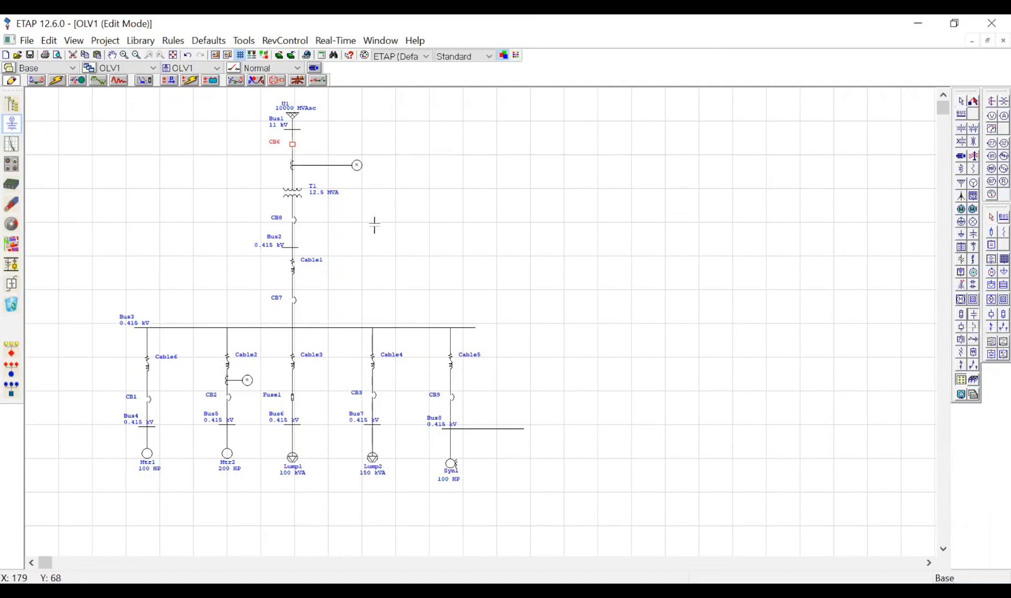
pyautogui.click(406, 202)
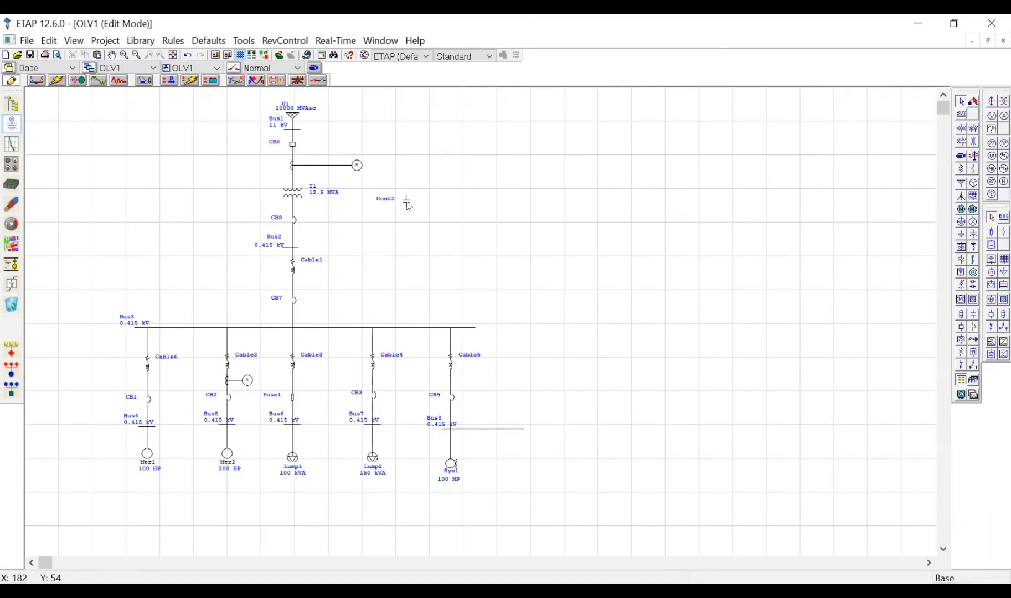
pyautogui.doubleClick(409, 204)
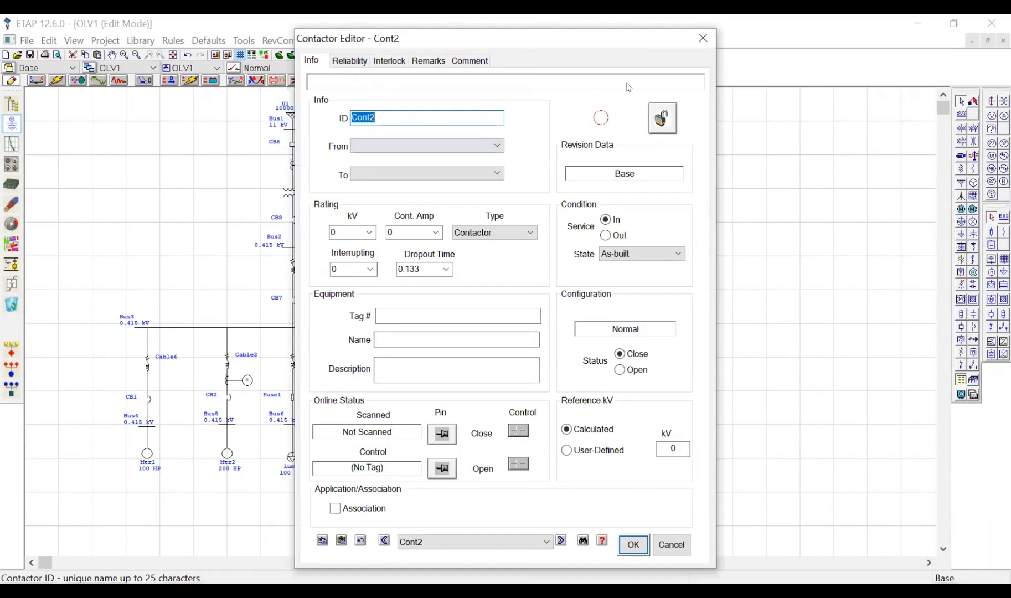
pyautogui.press('Escape')
# Step: Review Relay2's CB6 output interlock with Contactor as the device type and discard the change
pyautogui.doubleClick(356, 166)
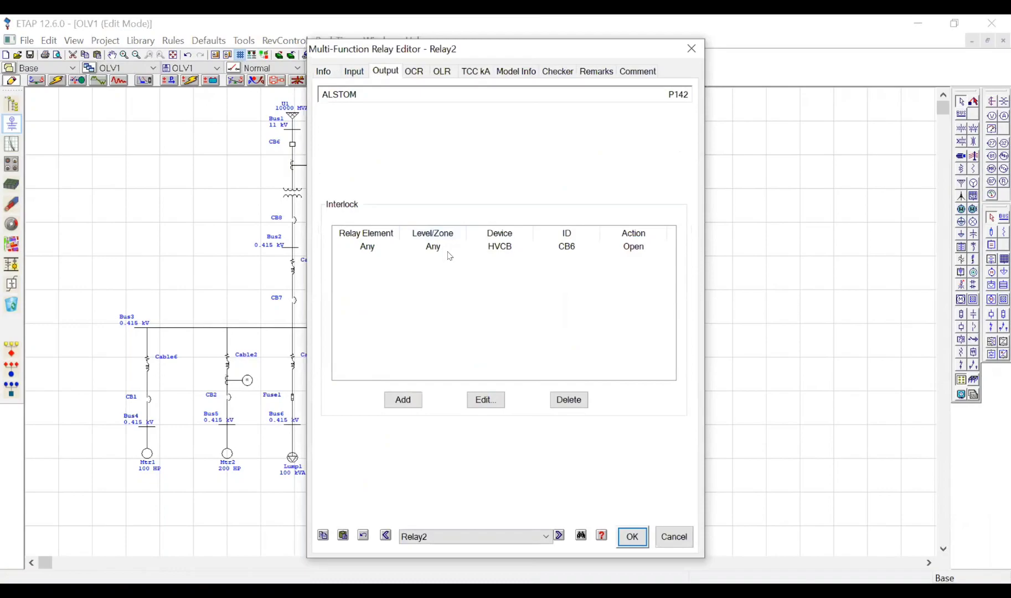
pyautogui.click(492, 407)
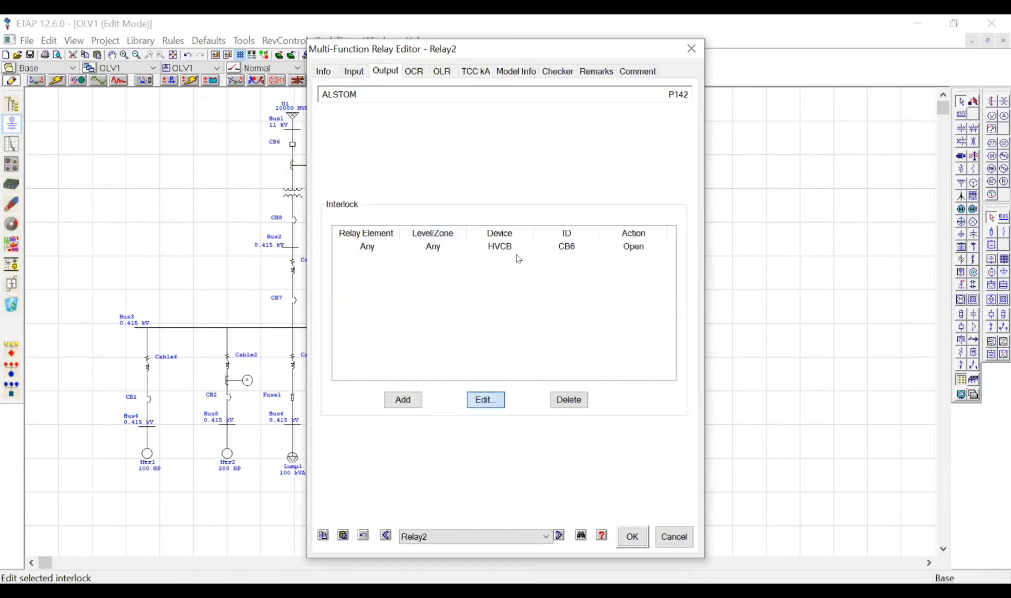
pyautogui.click(502, 296)
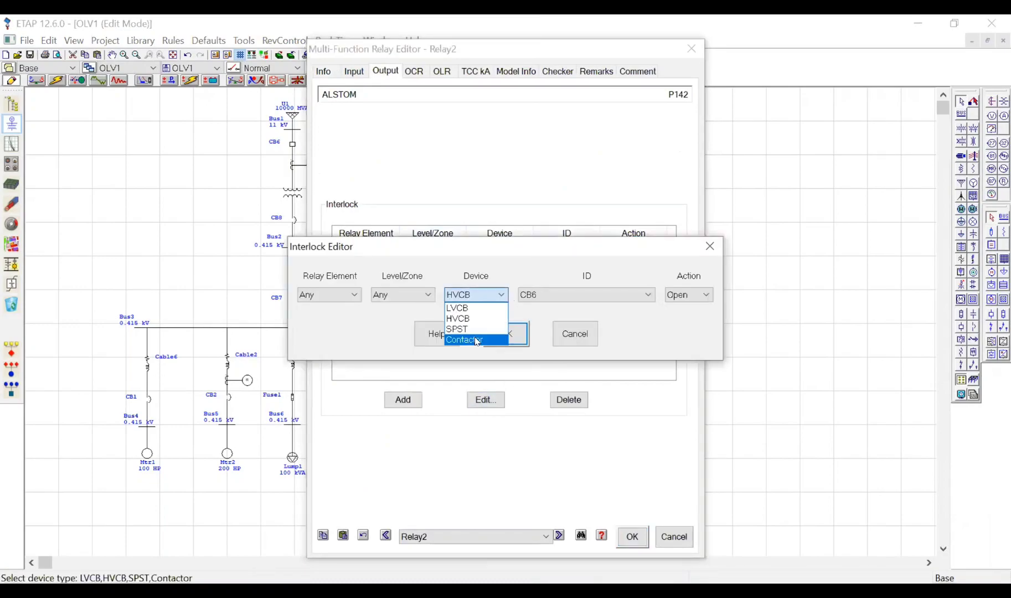
pyautogui.click(477, 340)
pyautogui.click(576, 334)
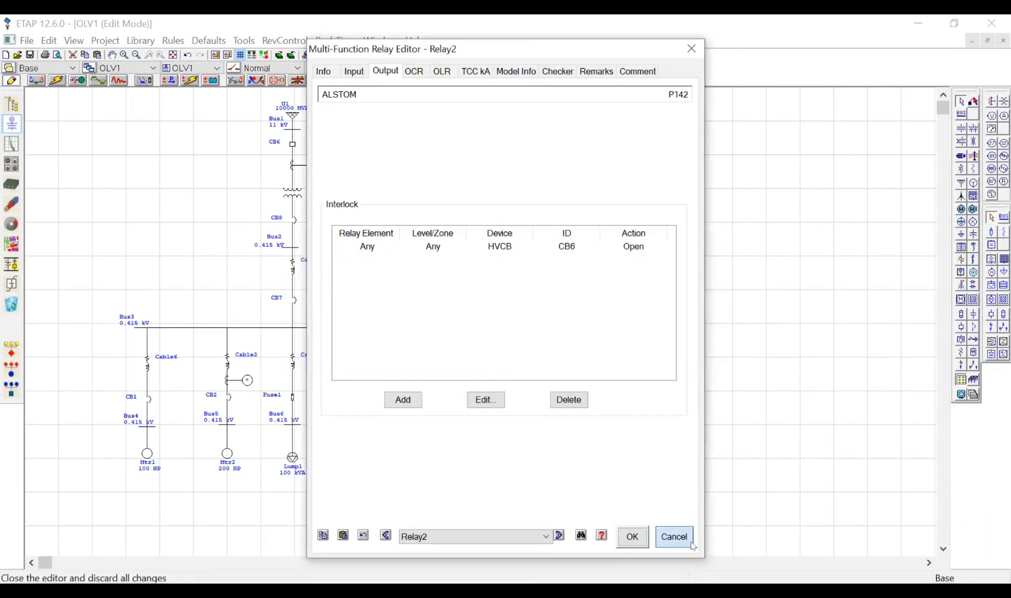
pyautogui.click(693, 546)
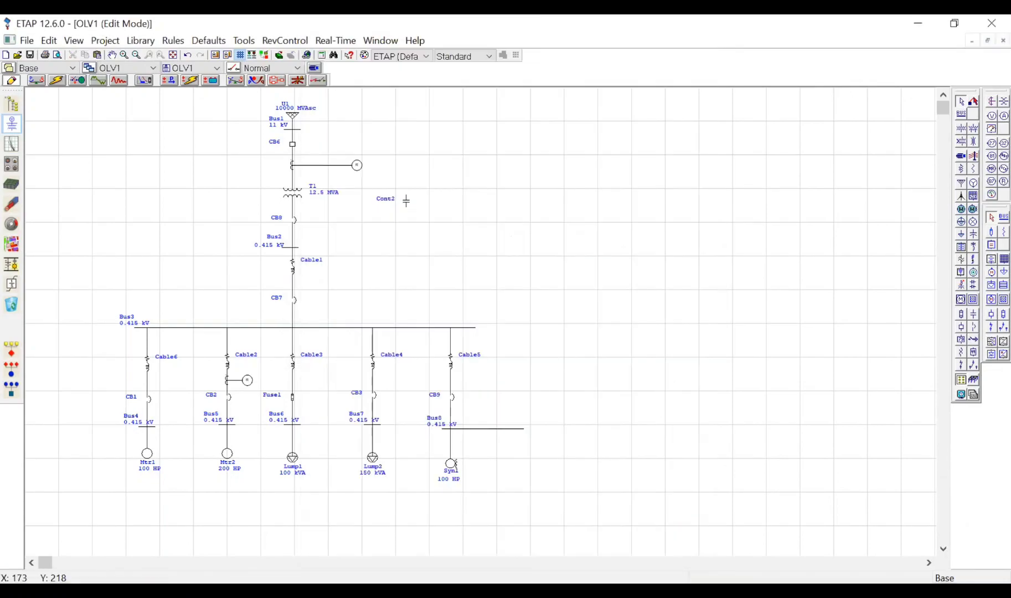
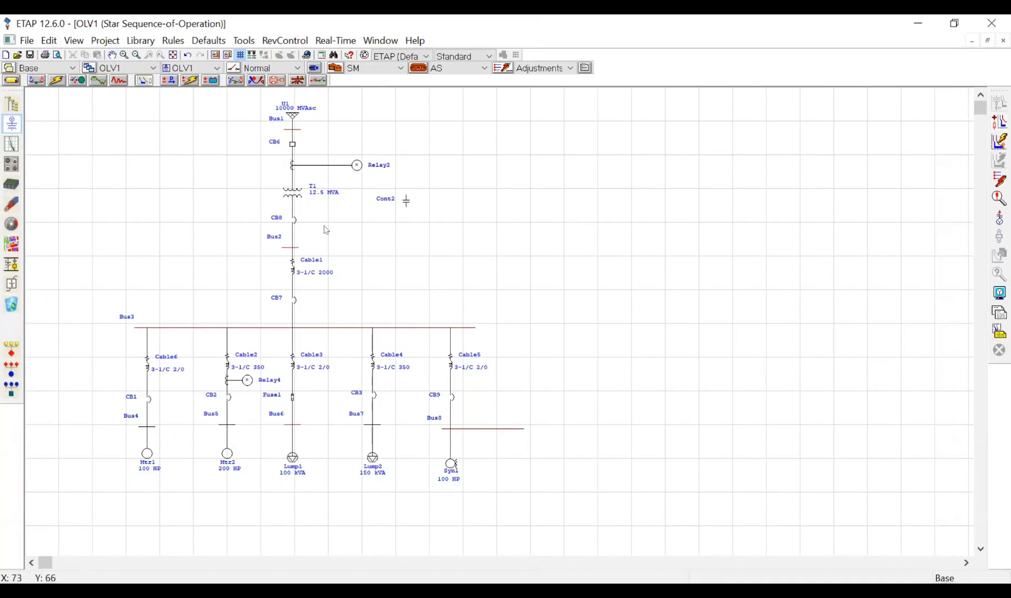
pyautogui.click(357, 166)
pyautogui.keyDown('ctrl'); pyautogui.click(294, 221); pyautogui.keyUp('ctrl')
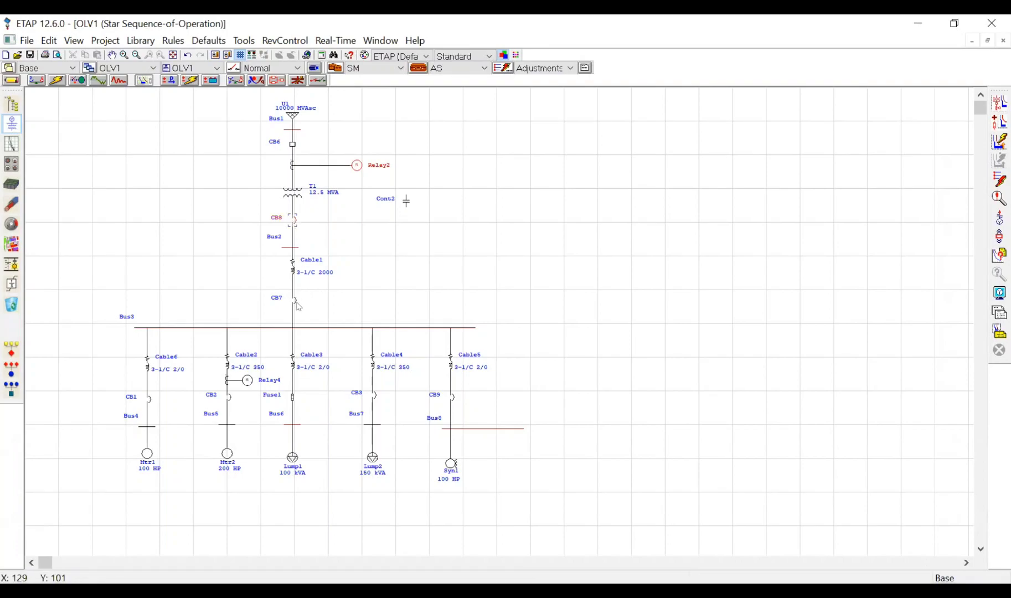
pyautogui.keyDown('ctrl'); pyautogui.click(294, 300); pyautogui.keyUp('ctrl')
pyautogui.click(89, 112)
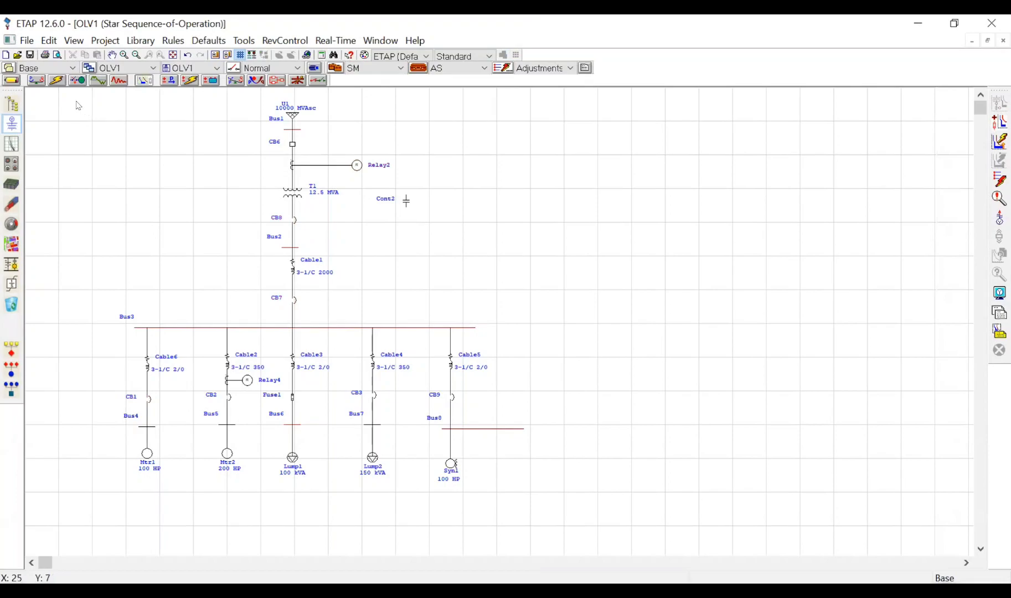
# Step: Plot the entire one-line network in a new Star view and place its enlarged one-line diagram beside the curves
pyautogui.moveTo(76, 102); pyautogui.dragTo(522, 497)
pyautogui.click(1000, 103)
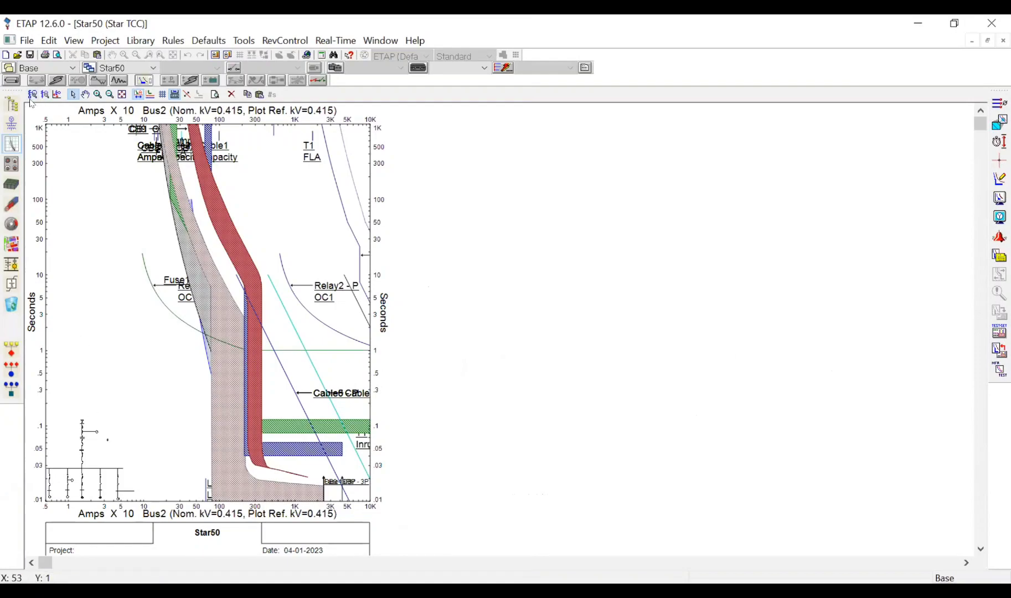
pyautogui.click(32, 95)
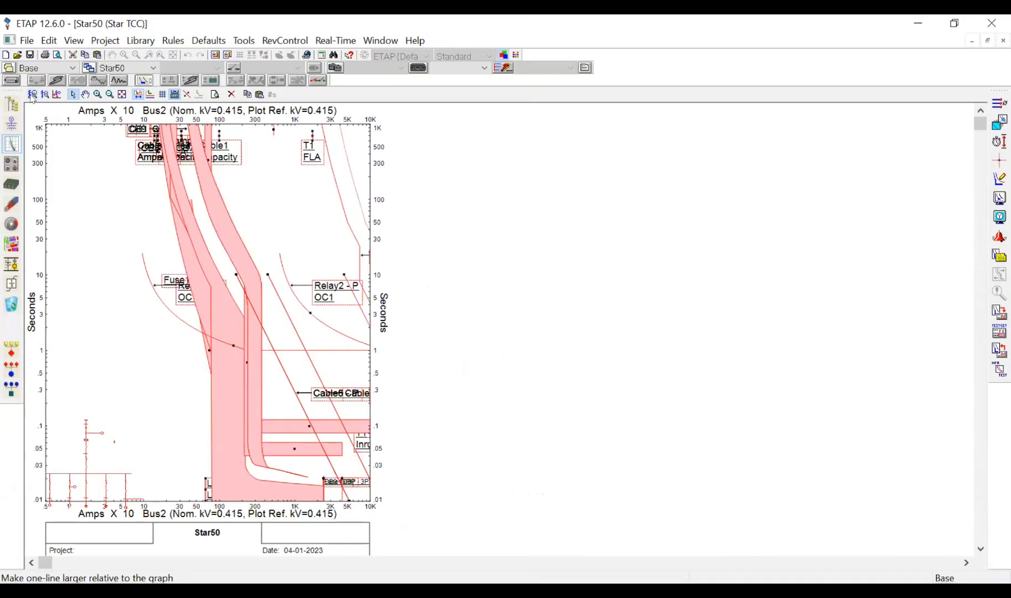
pyautogui.click(32, 95)
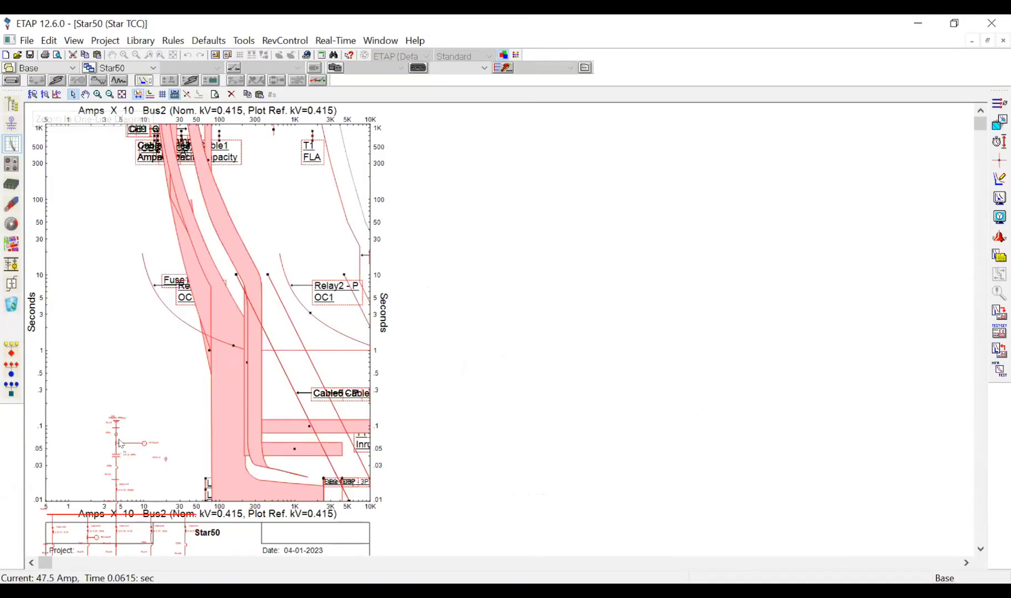
pyautogui.moveTo(117, 460); pyautogui.dragTo(565, 209)
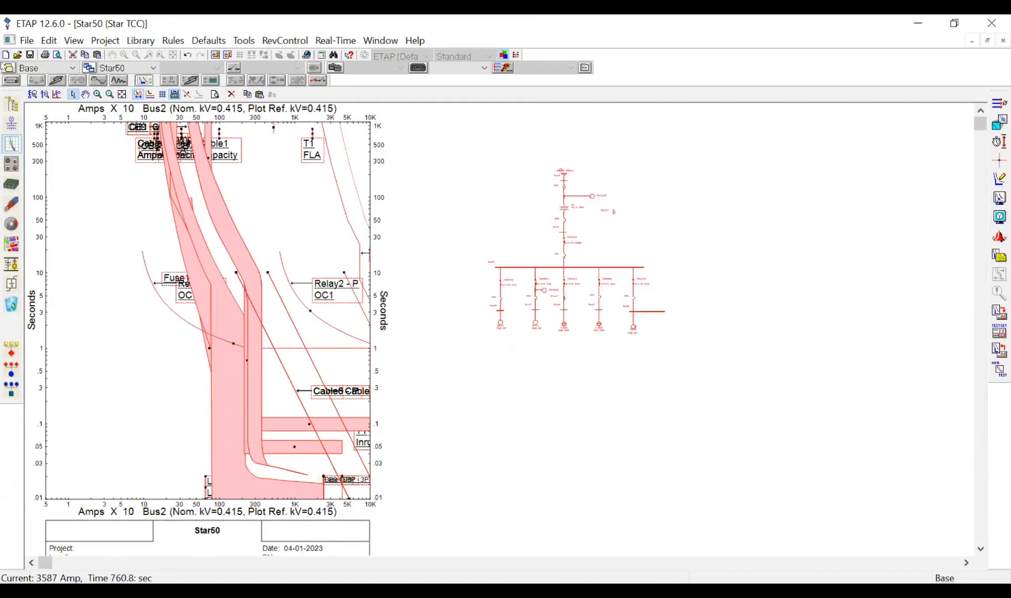
pyautogui.click(32, 95)
pyautogui.click(32, 95)
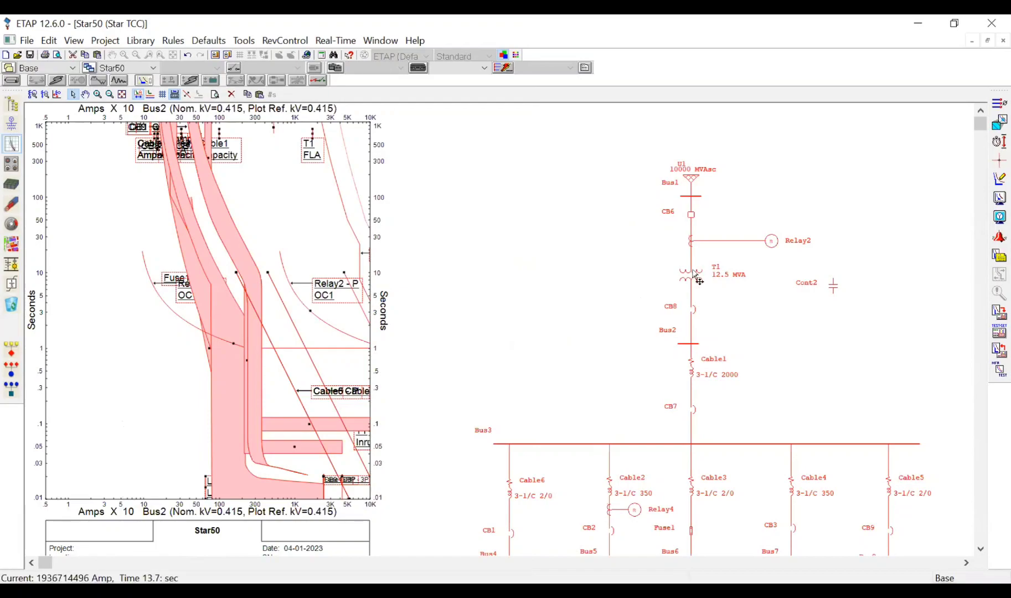
pyautogui.moveTo(694, 270); pyautogui.dragTo(592, 212)
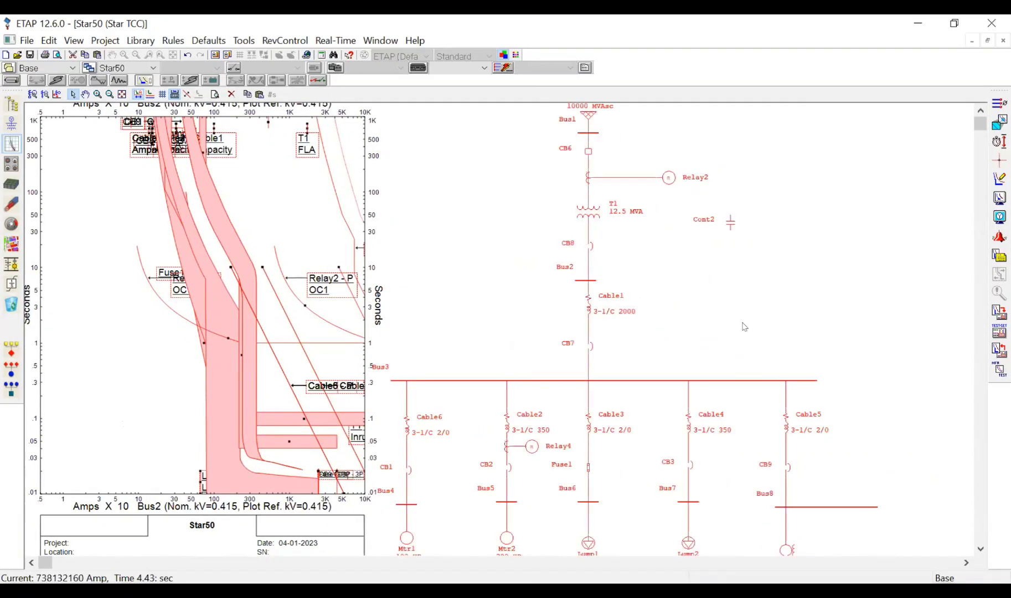
pyautogui.scroll(-1, 870, 437)
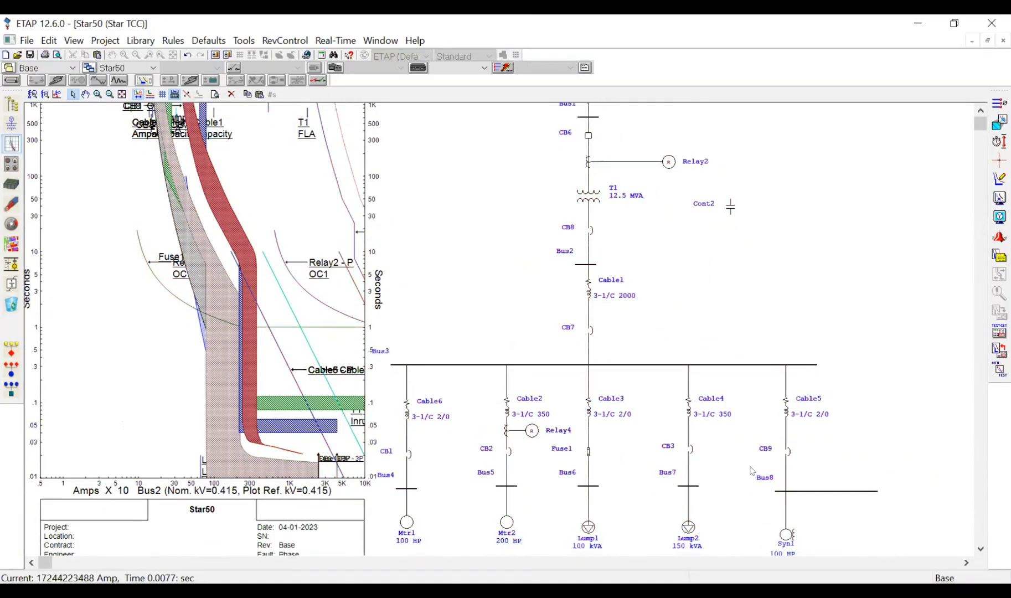
pyautogui.scroll(-1, 761, 424)
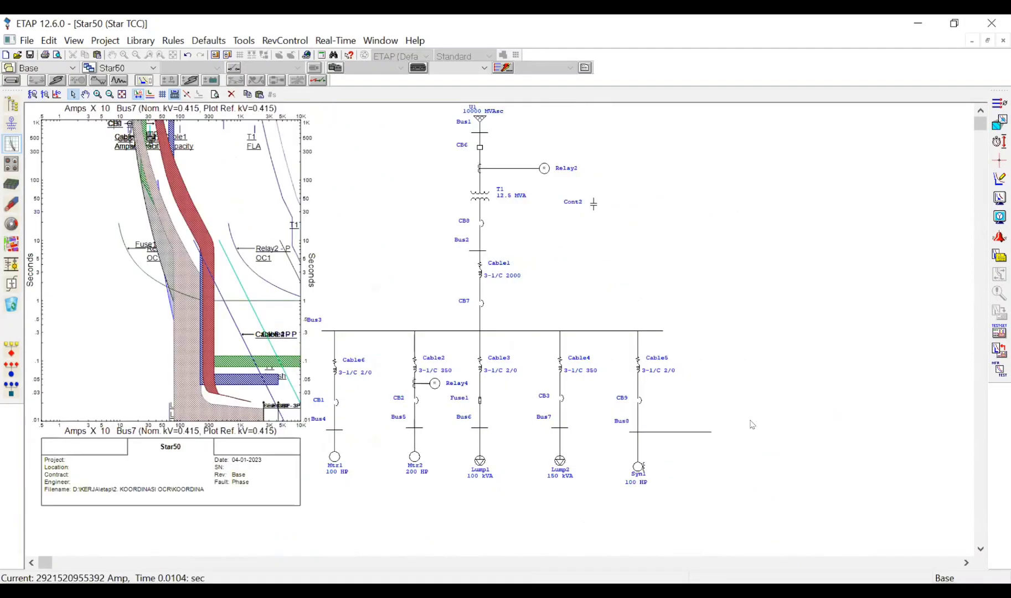
# Step: Remove the Mtr1, Mtr2, Lump1 and Lump2 feeders, transformer T1 and Cable1 from the Star view
pyautogui.moveTo(598, 503); pyautogui.dragTo(331, 346)
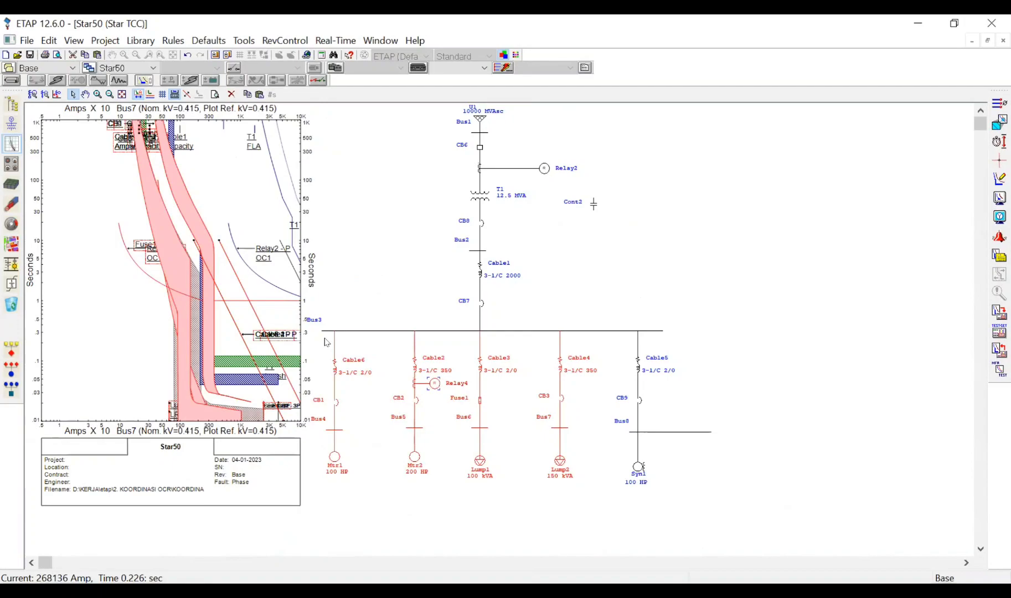
pyautogui.press('Delete')
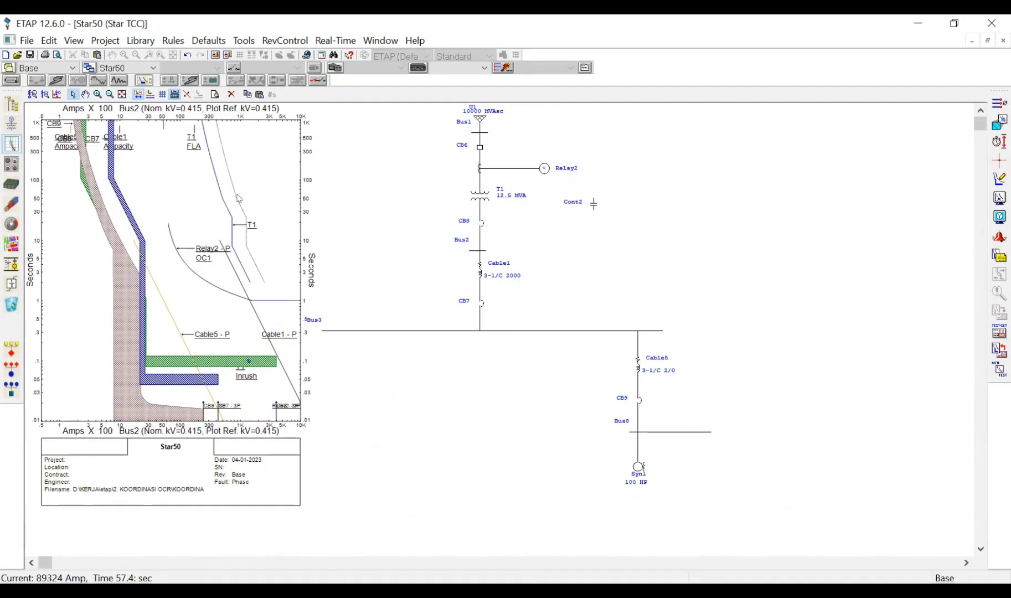
pyautogui.click(479, 195)
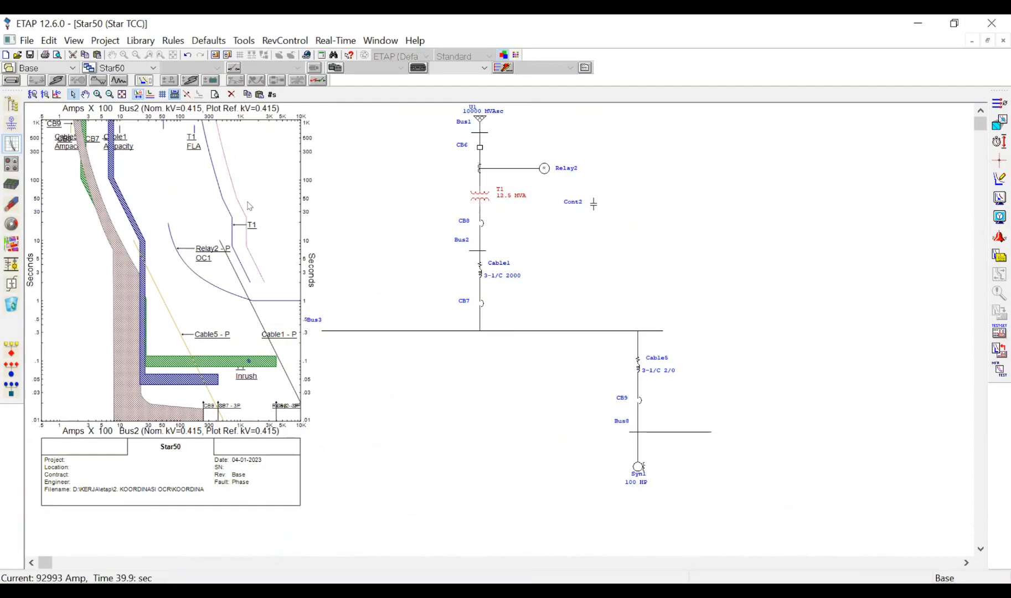
pyautogui.press('Delete')
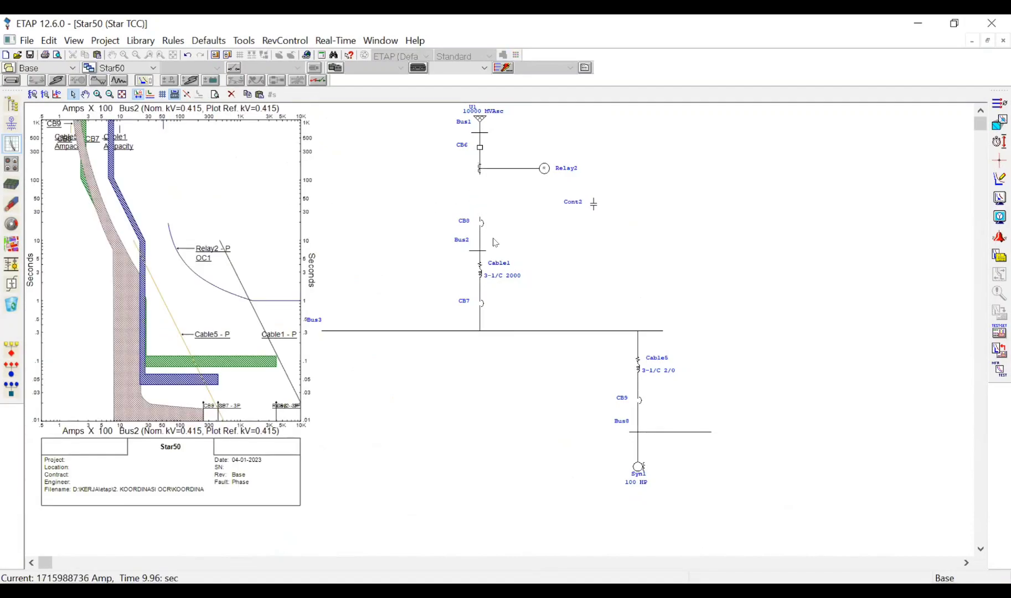
pyautogui.click(500, 269)
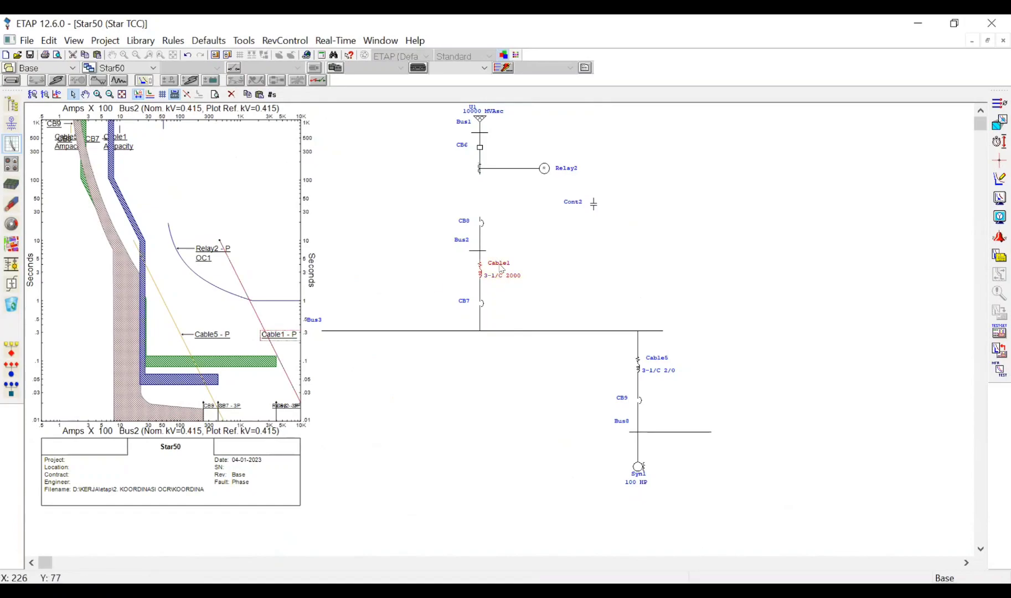
pyautogui.press('Delete')
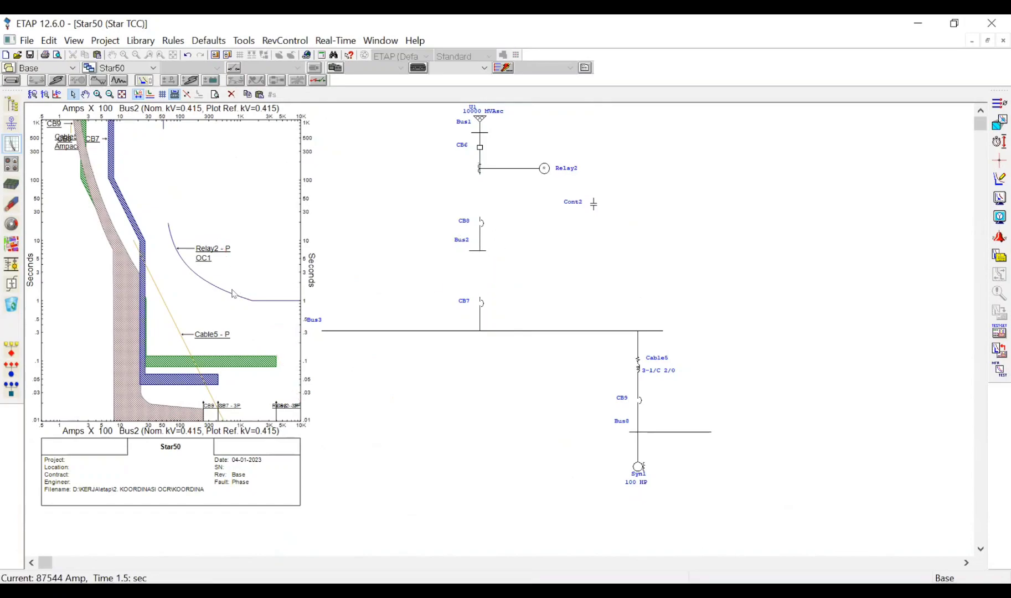
# Step: Remove Cable5 from the Star view and highlight the CB9, CB7, CB8 and Relay2 curves together
pyautogui.click(175, 324)
pyautogui.press('Delete')
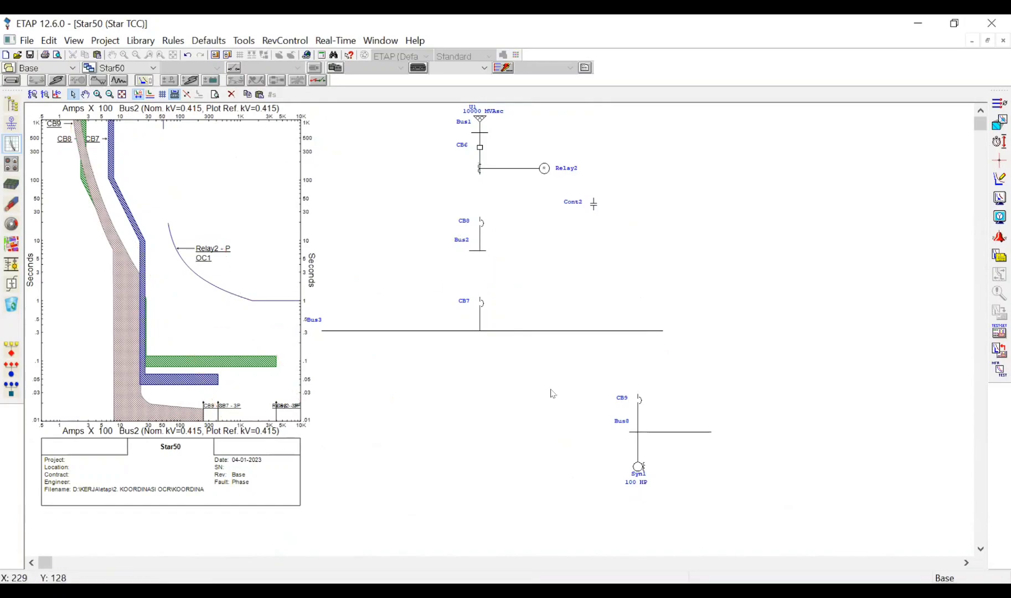
pyautogui.click(638, 401)
pyautogui.keyDown('ctrl'); pyautogui.click(484, 308); pyautogui.keyUp('ctrl')
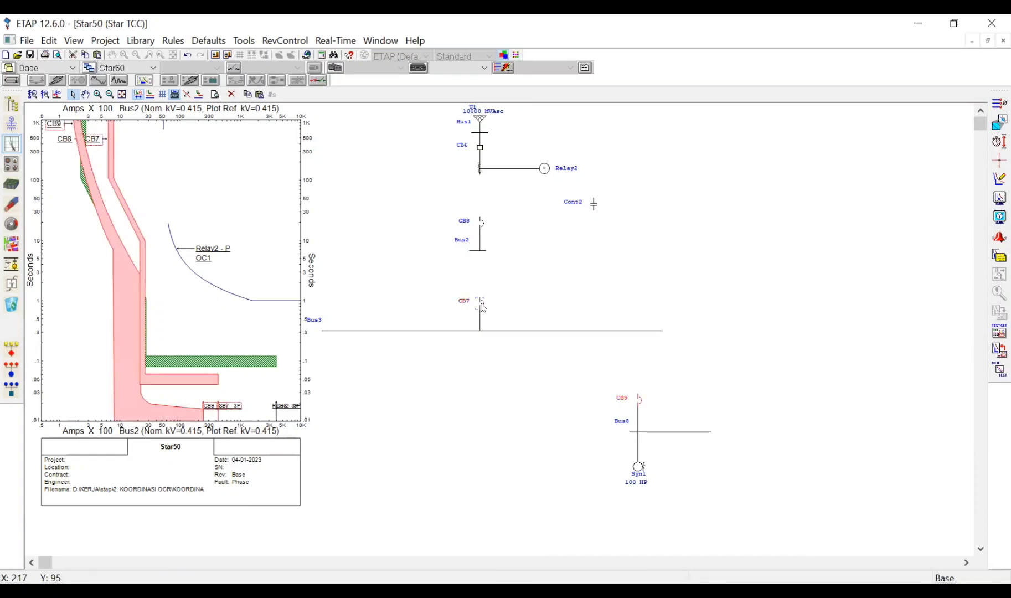
pyautogui.click(544, 168)
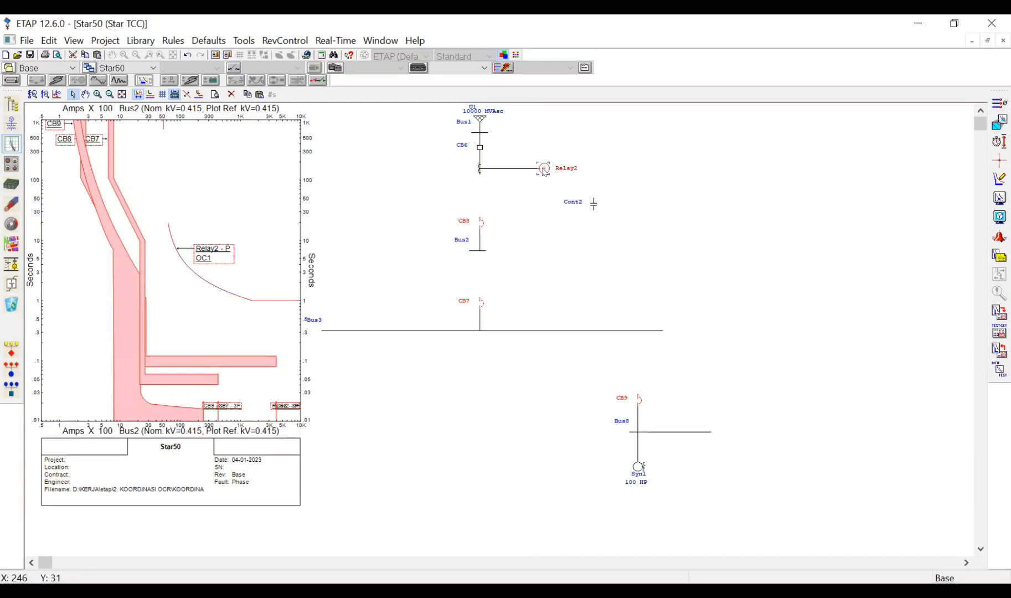
pyautogui.click(611, 219)
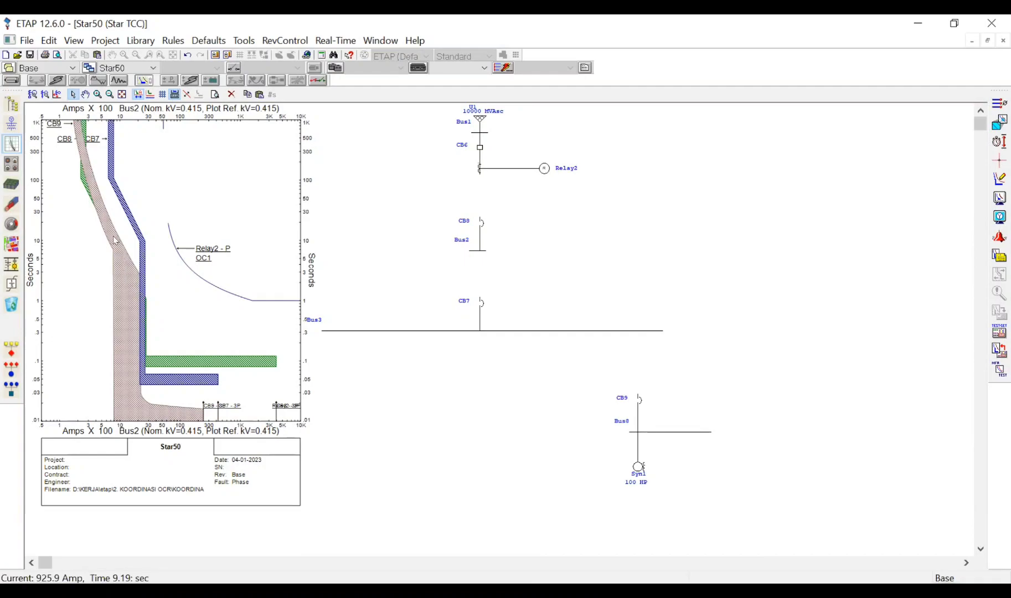
# Step: Highlight the CB9, CB7 and CB8 curves one by one and view CB8's trip settings
pyautogui.moveTo(106, 214)
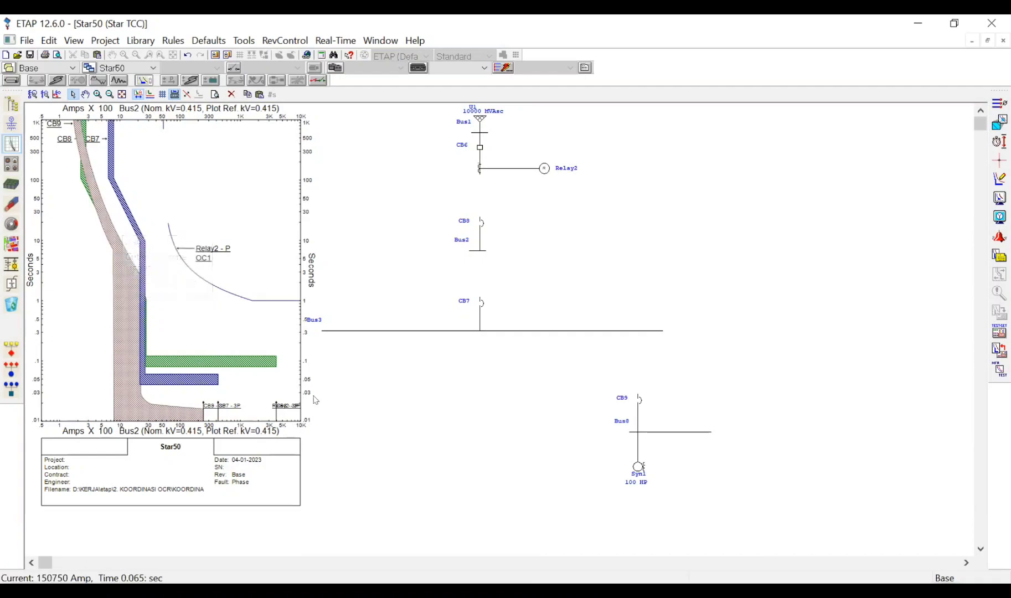
pyautogui.click(638, 401)
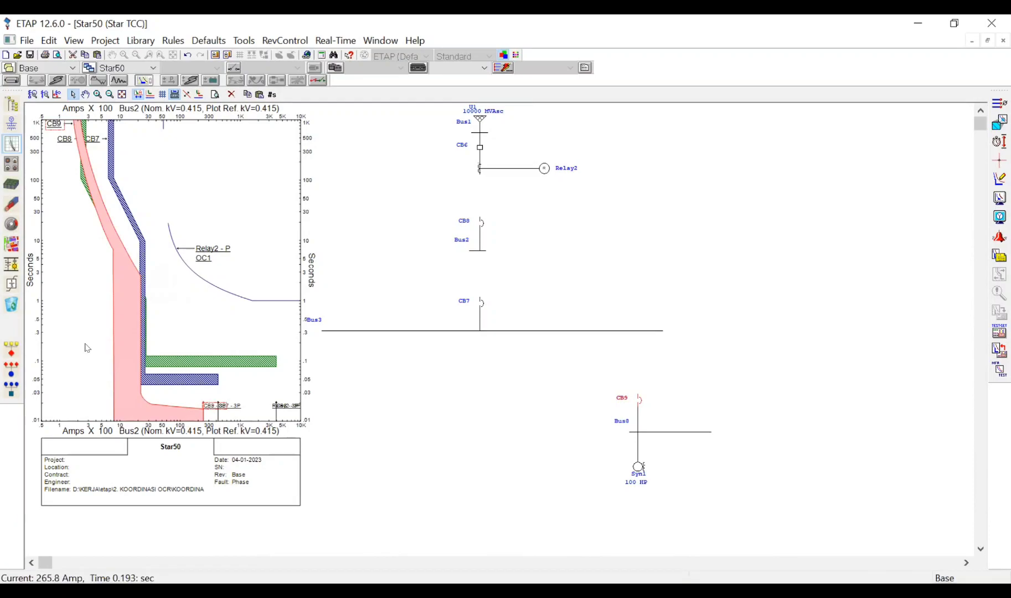
pyautogui.click(481, 305)
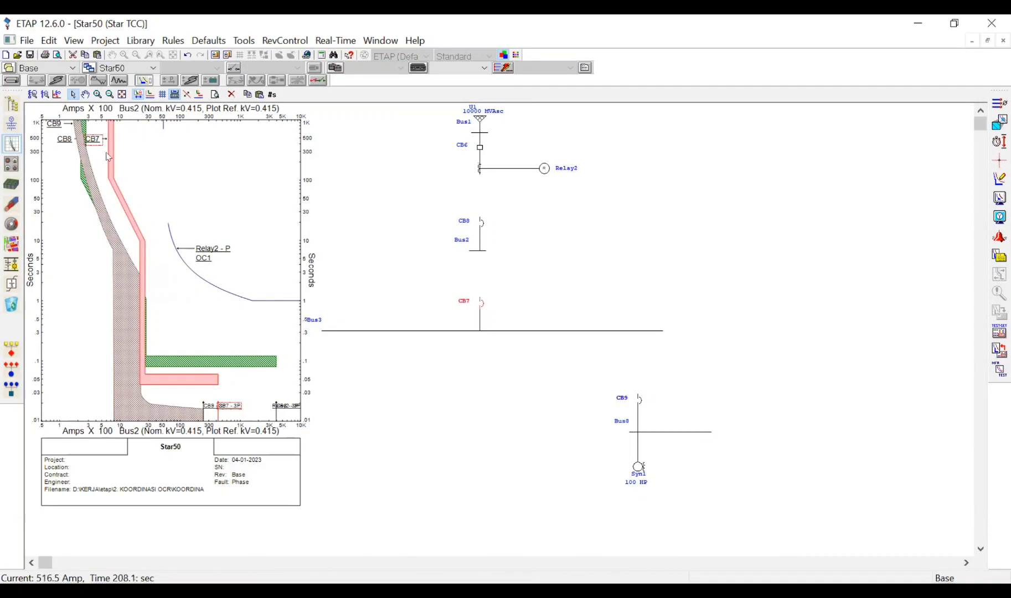
pyautogui.click(482, 224)
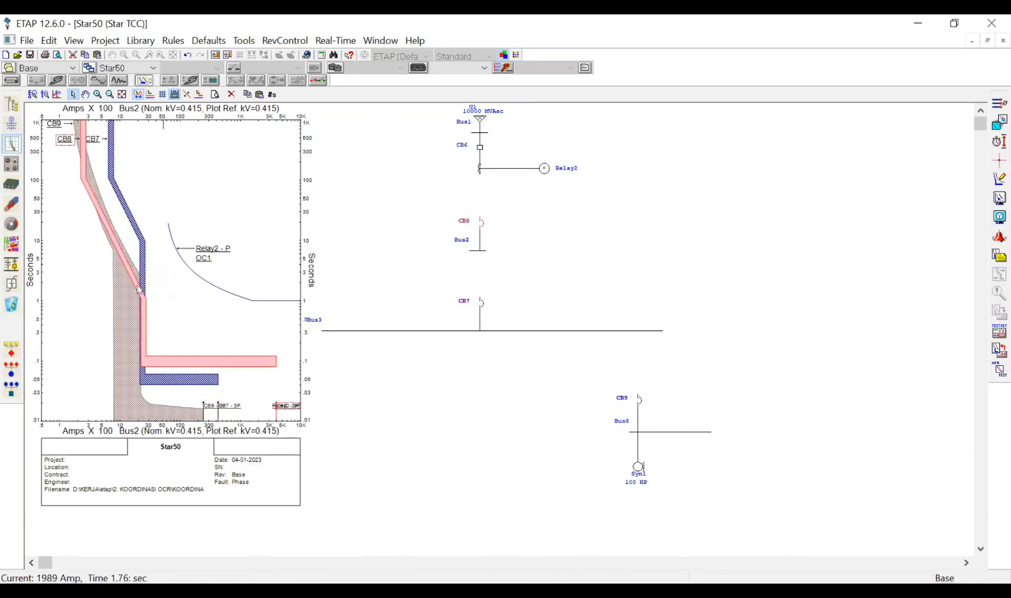
pyautogui.moveTo(139, 289)
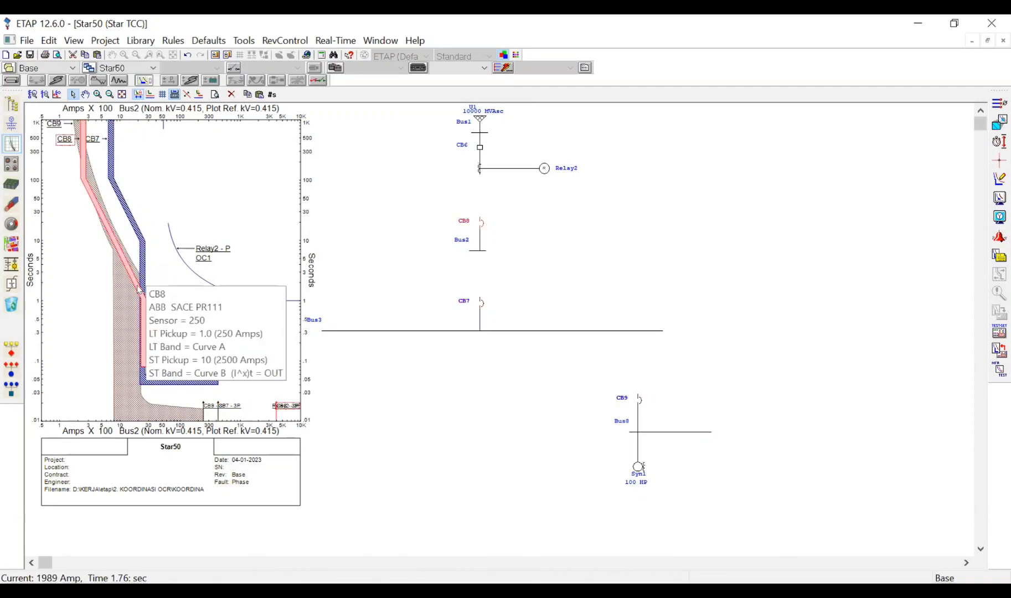
pyautogui.click(139, 289)
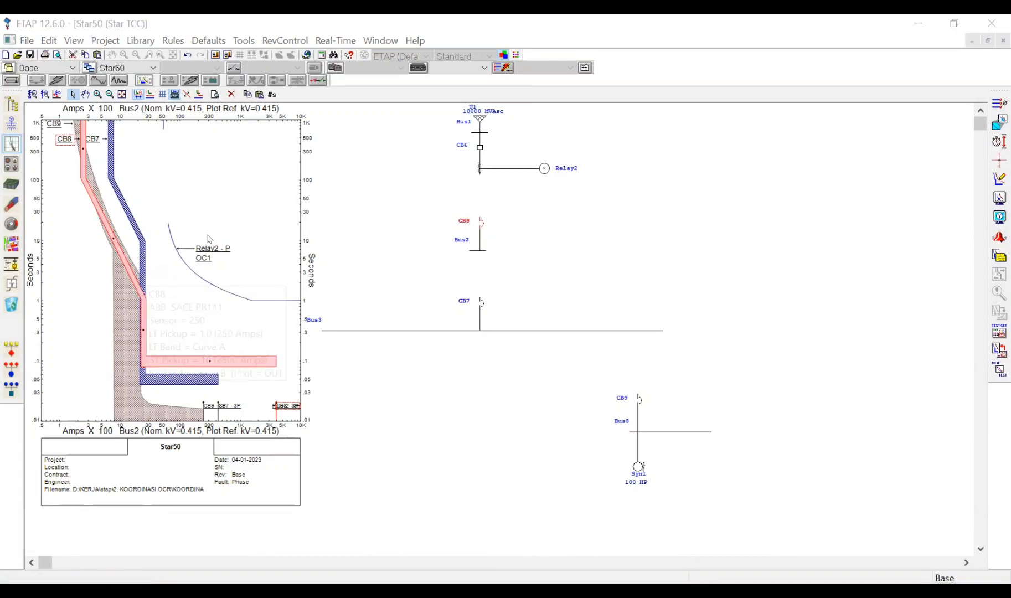
# Step: Raise the sloped long-time segment of CB8's curve above the CB9 curve
pyautogui.press('Escape')
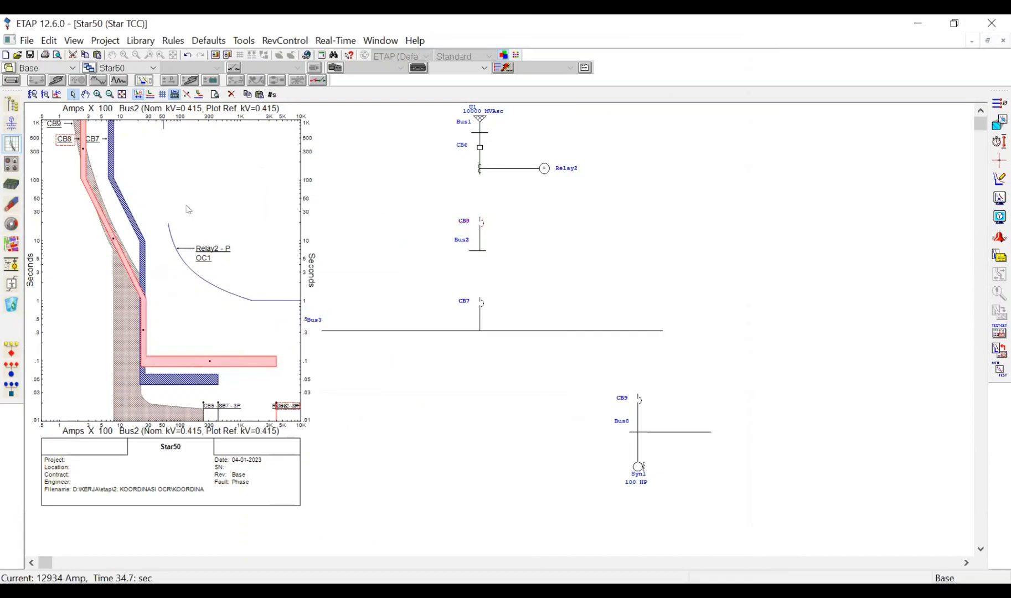
pyautogui.click(187, 208)
pyautogui.click(199, 364)
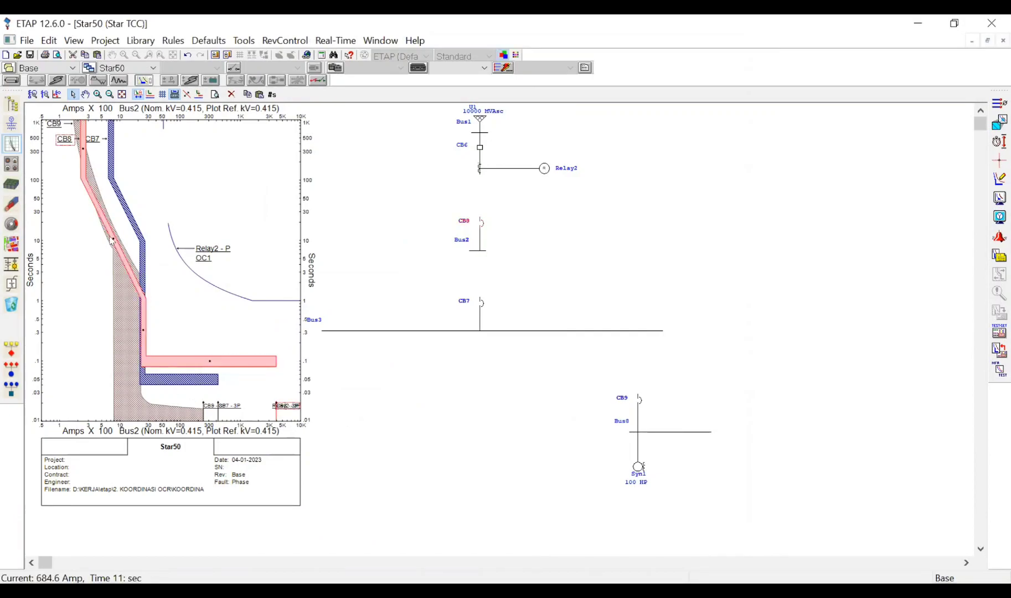
pyautogui.moveTo(112, 242)
pyautogui.mouseDown()
pyautogui.moveTo(164, 189)
pyautogui.moveTo(147, 215)
pyautogui.moveTo(154, 205)
pyautogui.mouseUp()
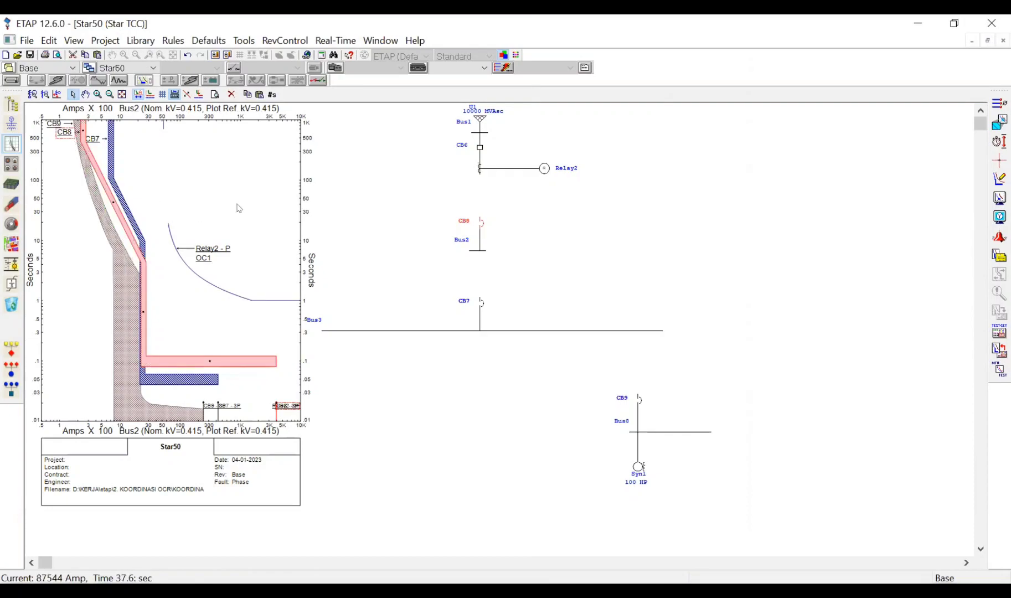
pyautogui.click(238, 208)
# Step: Try to shift the sloped long-time segment of CB7's curve
pyautogui.click(145, 240)
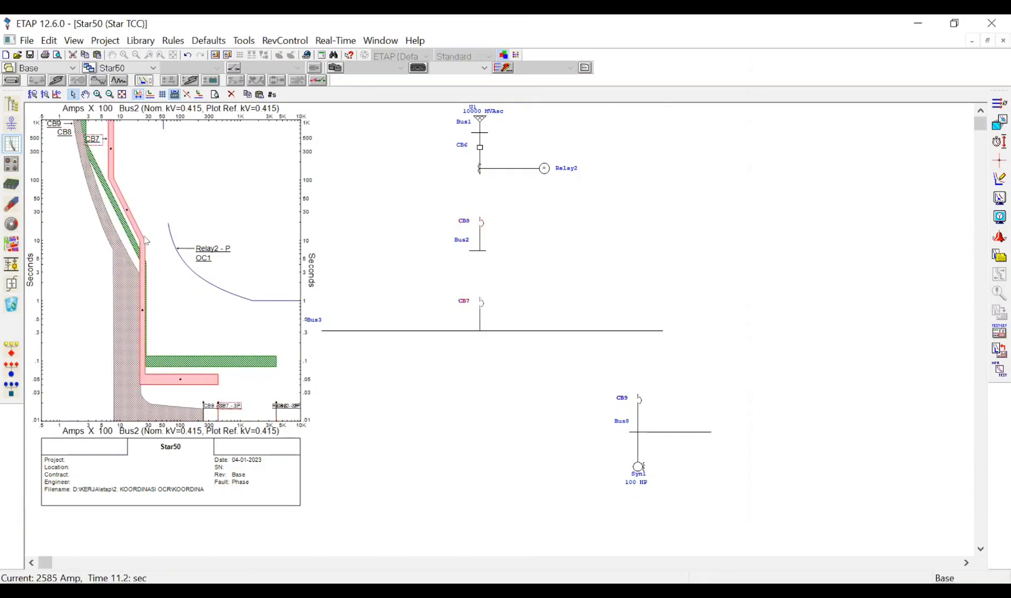
pyautogui.moveTo(123, 206); pyautogui.dragTo(164, 208)
pyautogui.click(164, 210)
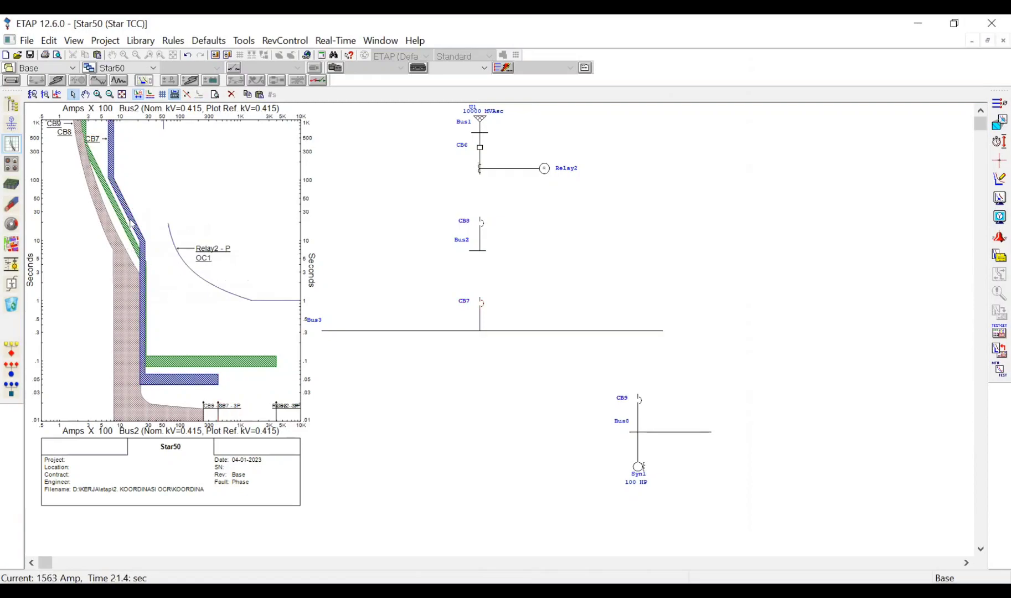
pyautogui.click(131, 223)
pyautogui.moveTo(123, 203)
pyautogui.mouseDown()
pyautogui.moveTo(133, 168)
pyautogui.moveTo(100, 258)
pyautogui.moveTo(133, 226)
pyautogui.moveTo(130, 248)
pyautogui.moveTo(140, 200)
pyautogui.moveTo(135, 229)
pyautogui.mouseUp()
pyautogui.click(203, 200)
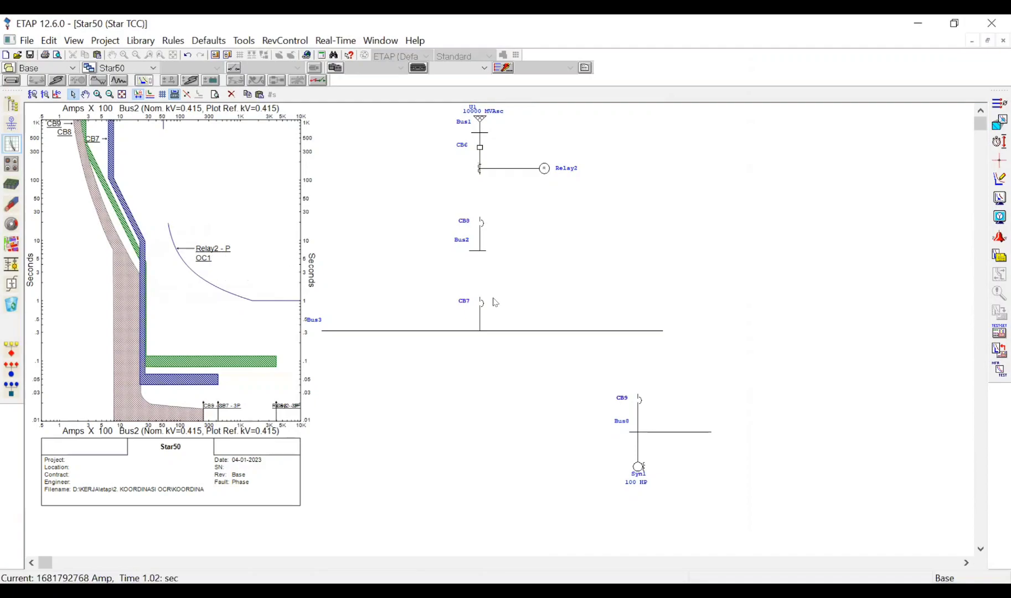
# Step: Raise Relay2's phase overcurrent curve to a time dial of about 1.2
pyautogui.click(208, 286)
pyautogui.moveTo(213, 284); pyautogui.dragTo(215, 259)
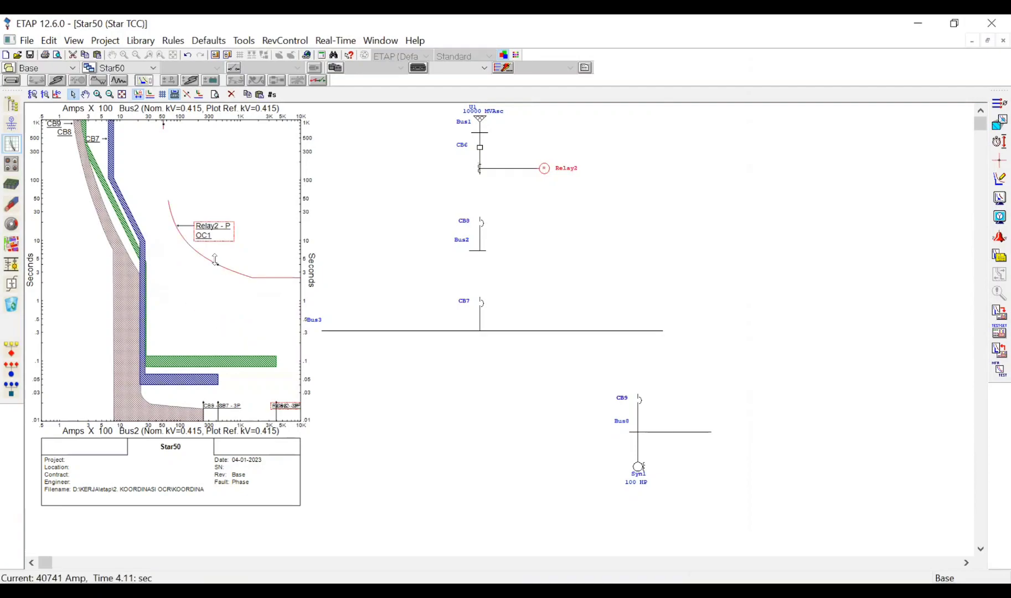
# Step: Preview the IEC - Very Inverse curve type for Relay2's phase overcurrent element and discard the change
pyautogui.doubleClick(256, 269)
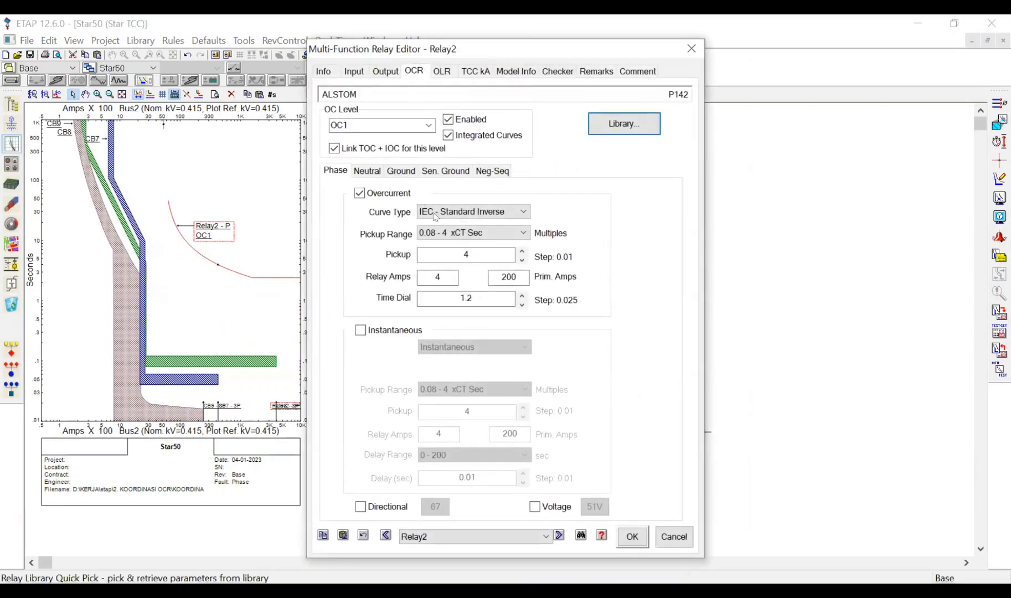
pyautogui.click(470, 214)
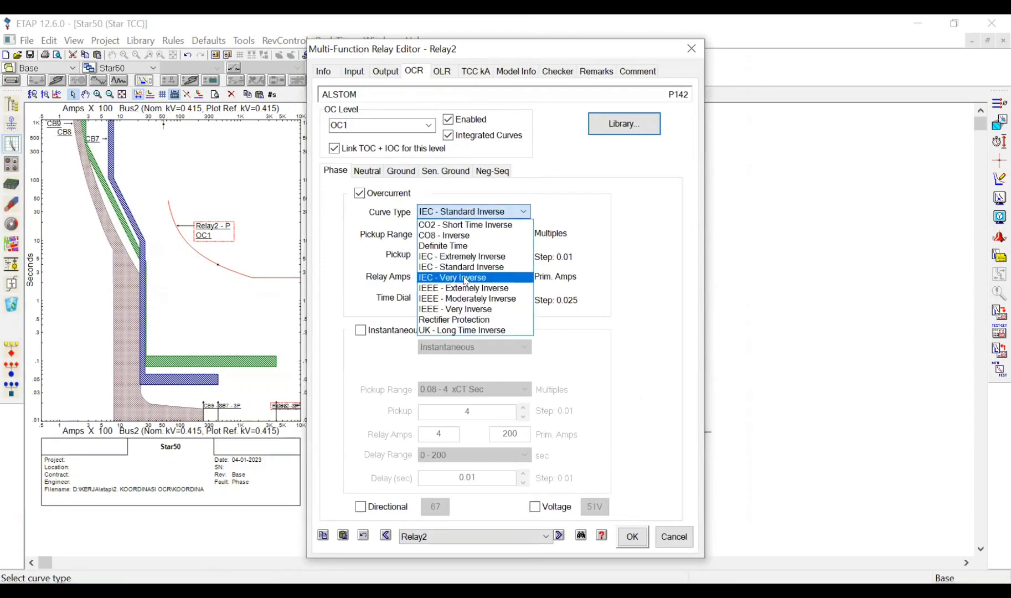
pyautogui.click(449, 277)
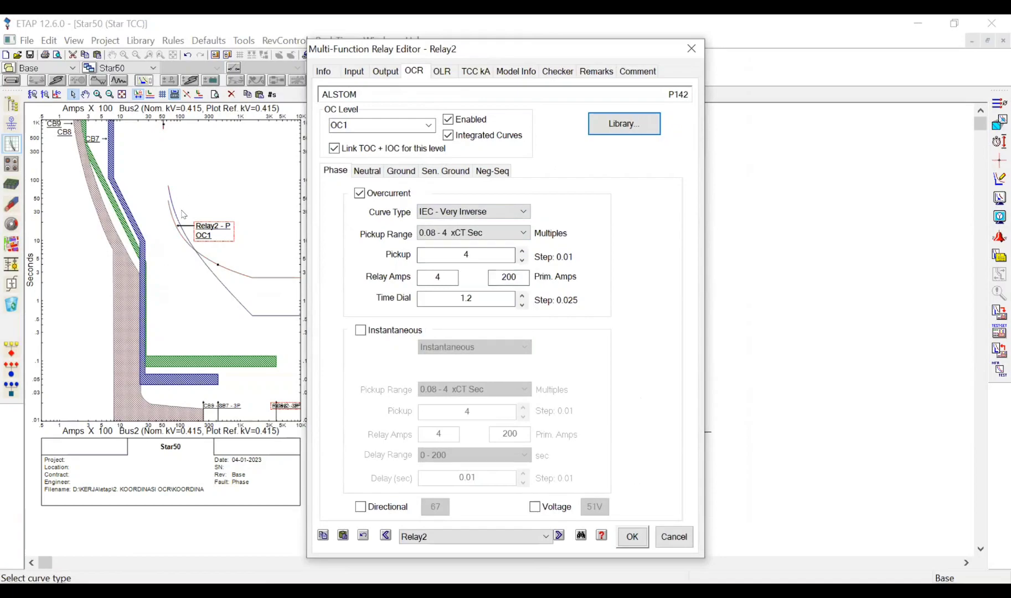
pyautogui.click(692, 49)
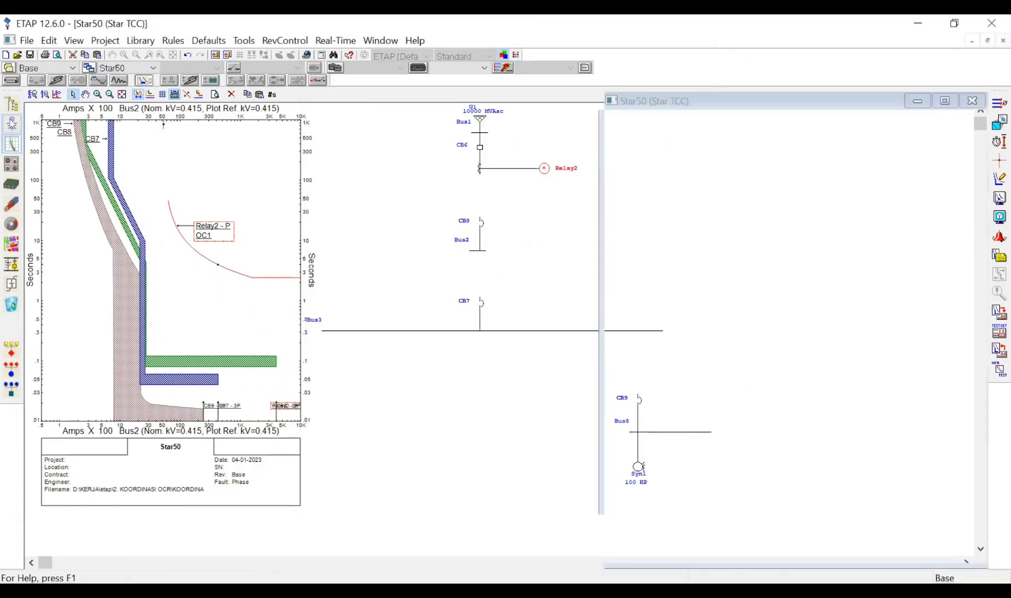
# Step: Return to the OLV1 one-line diagram and simulate the sequence of operation for a fault between Bus8 and Syn1
pyautogui.click(621, 366)
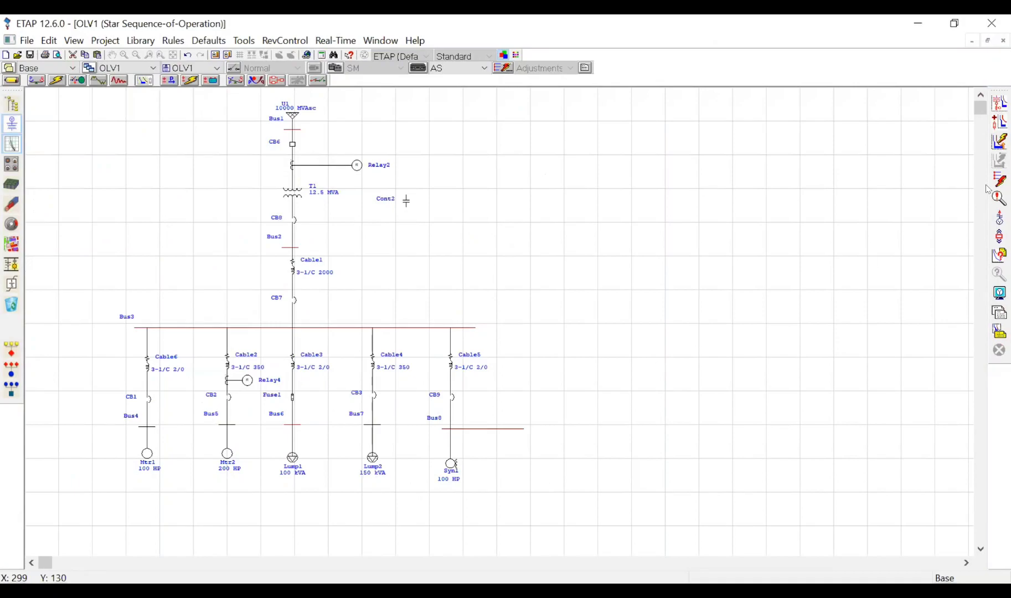
pyautogui.click(1000, 180)
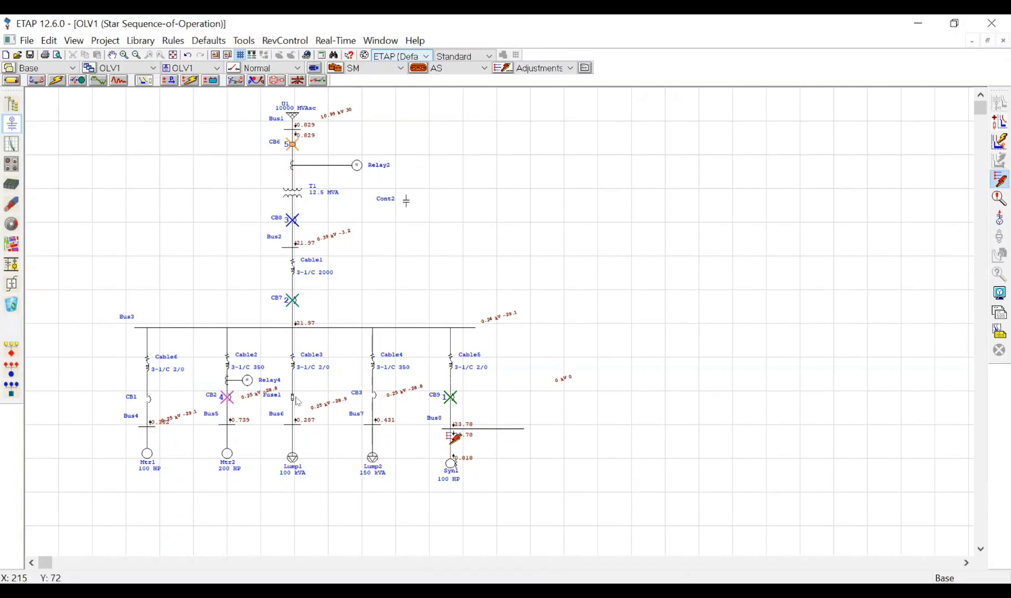
pyautogui.moveTo(230, 399)
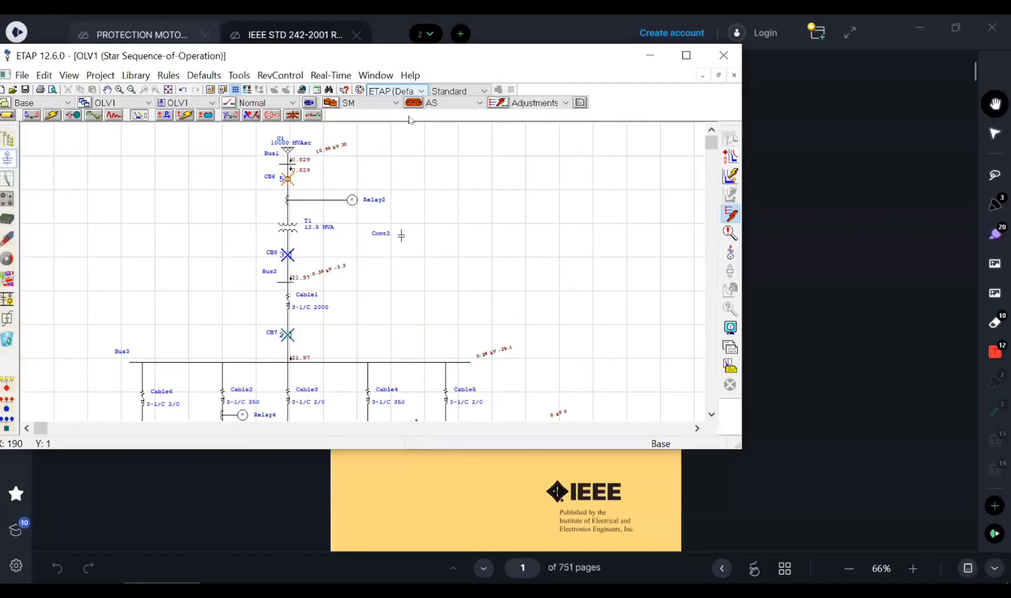
# Step: Set the SM study case's sequence of operation to flash 3 devices, keeping 3 bus levels away from the fault
pyautogui.scroll(-5, 412, 128)
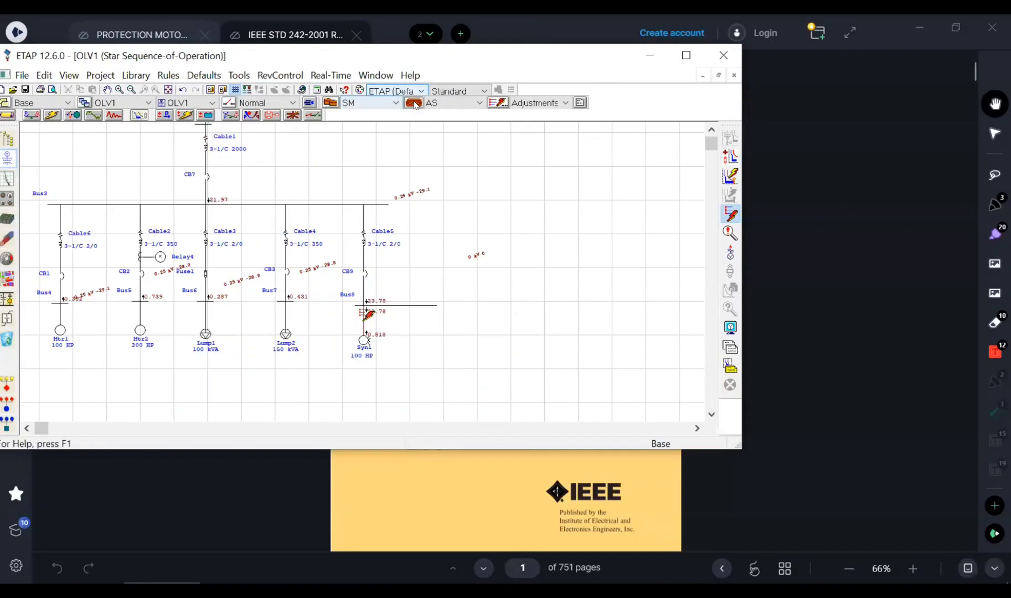
pyautogui.click(331, 103)
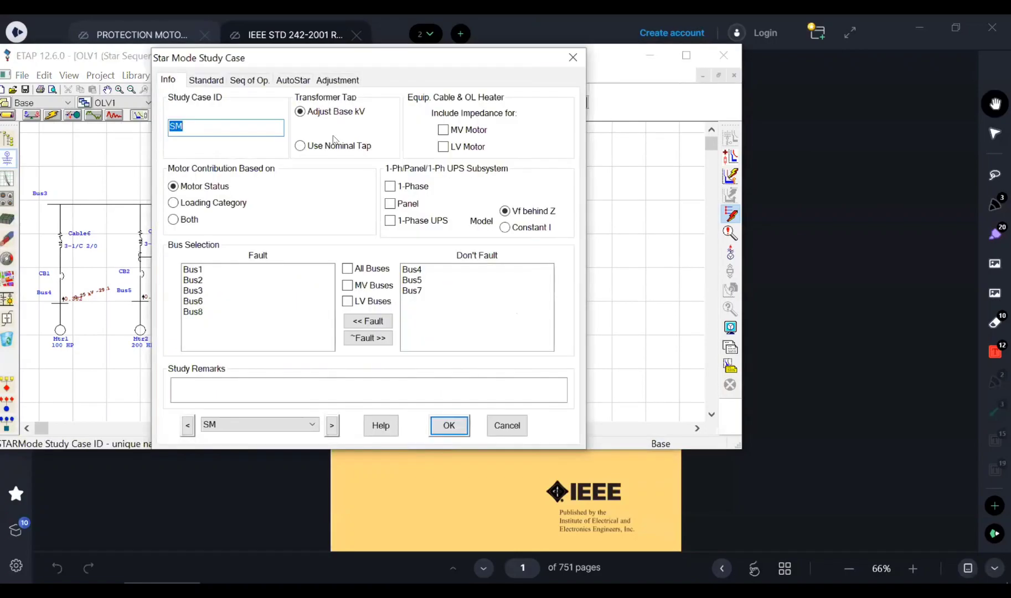
pyautogui.click(250, 80)
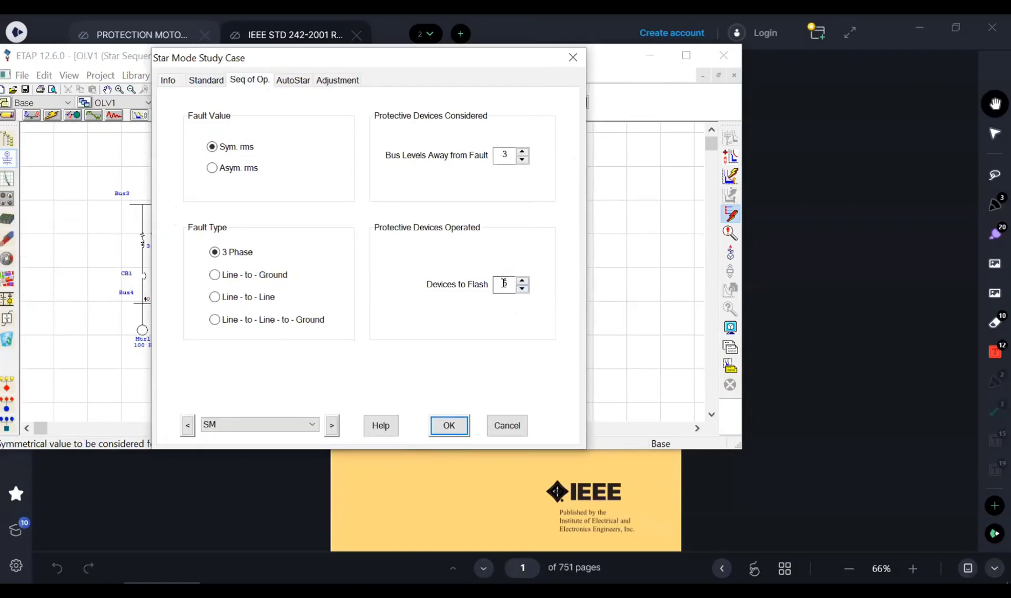
pyautogui.click(506, 282)
pyautogui.moveTo(506, 282); pyautogui.dragTo(492, 284)
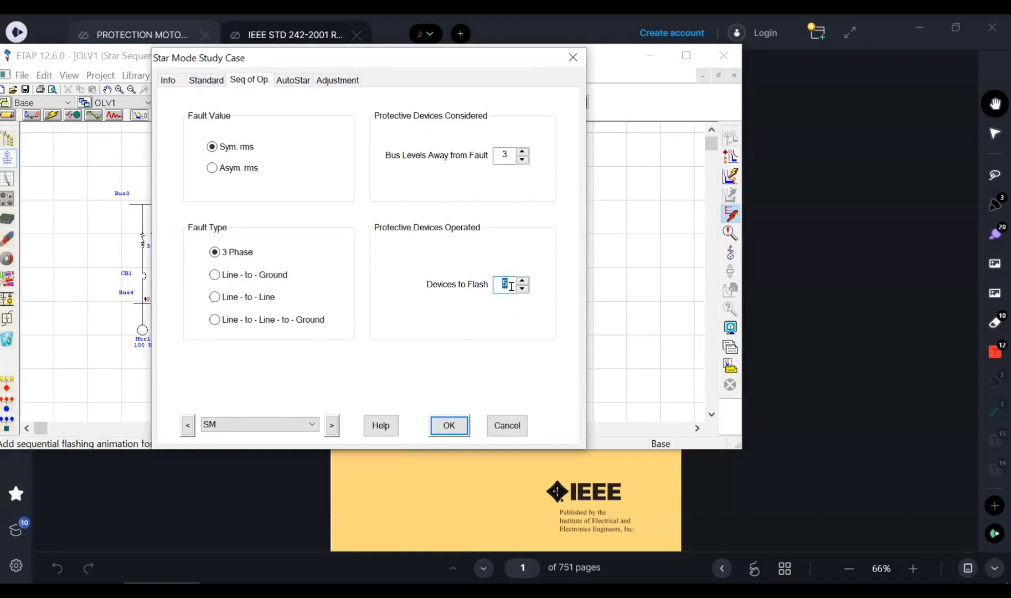
pyautogui.write('3')
pyautogui.click(505, 154)
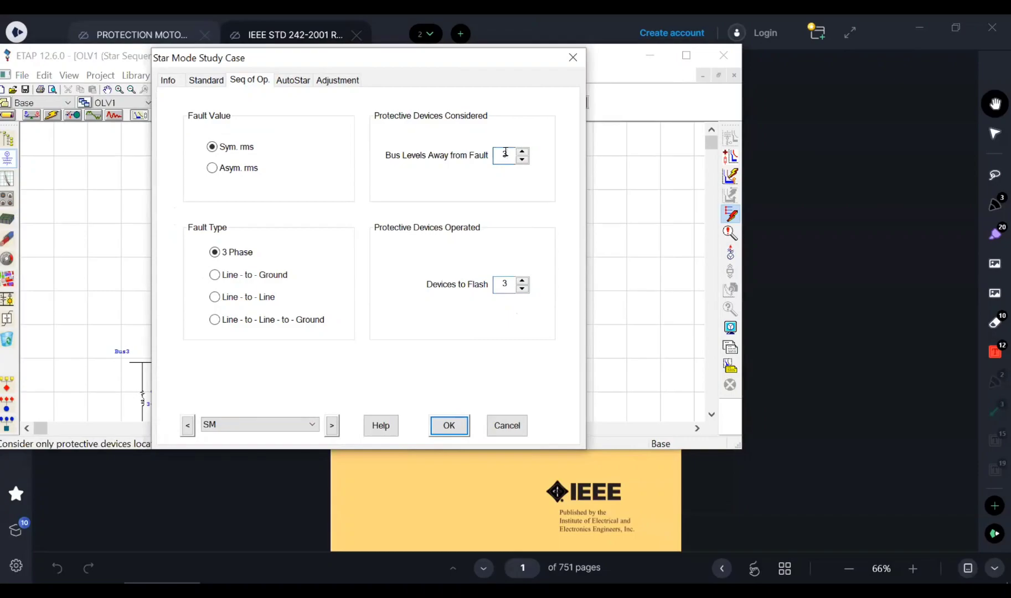
pyautogui.scroll(-3, 511, 183)
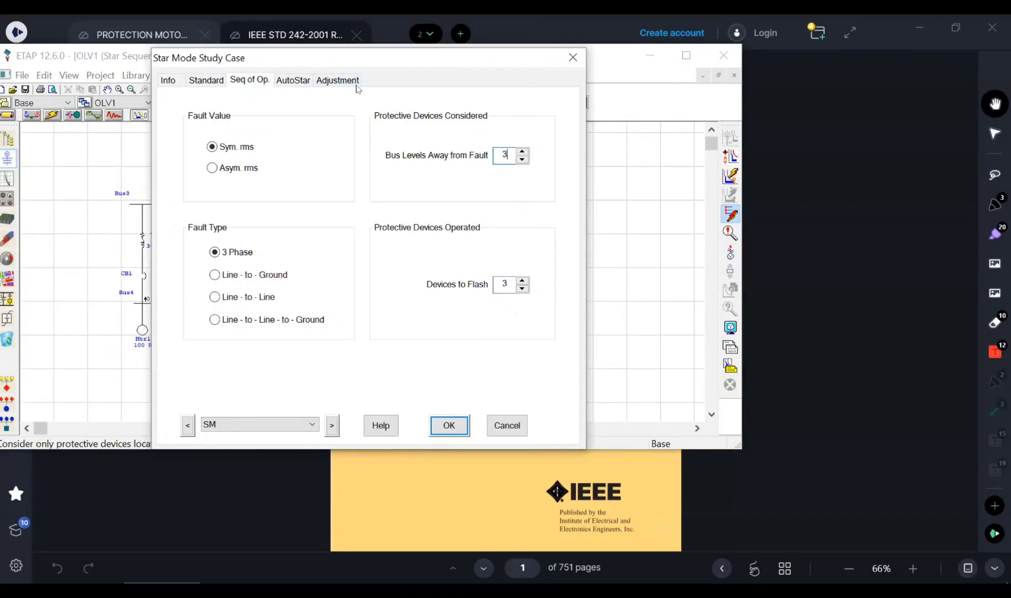
pyautogui.scroll(3, 357, 89)
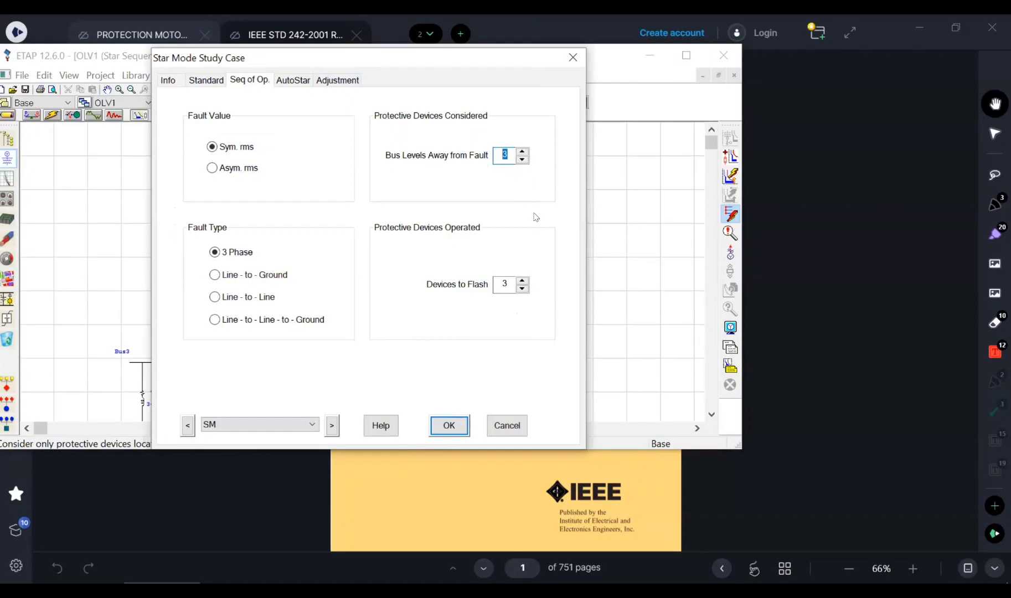
pyautogui.scroll(-3, 536, 216)
pyautogui.click(449, 425)
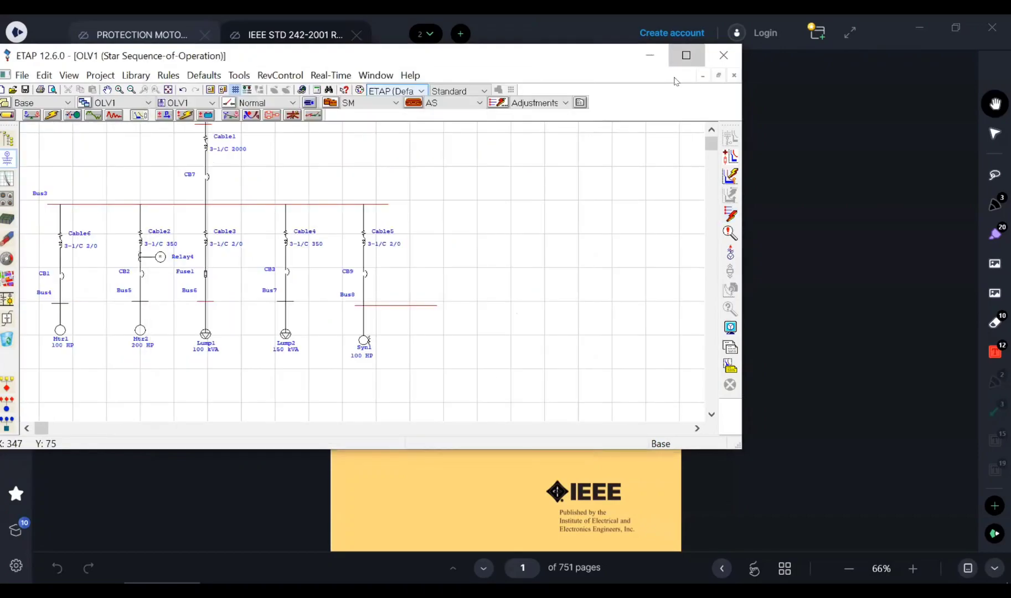
# Step: Rerun the sequence-of-operation simulation with a fault between Bus8 and Syn1
pyautogui.scroll(3, 486, 205)
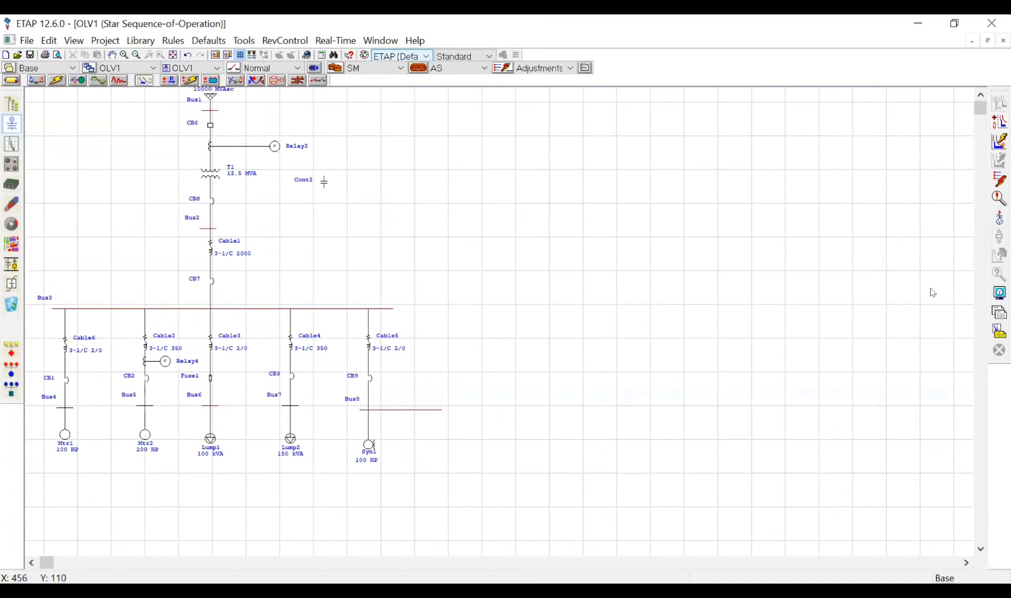
pyautogui.click(1000, 179)
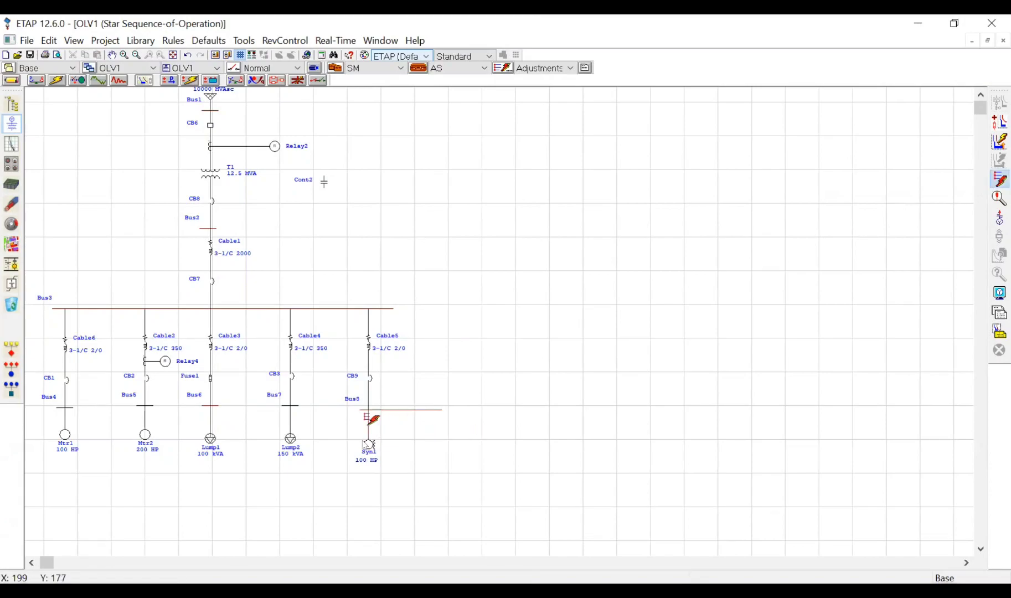
# Step: Simulate a fault on Bus8, set the study case's Bus Levels Away from Fault to 3, and rerun the Bus8 fault
pyautogui.click(371, 411)
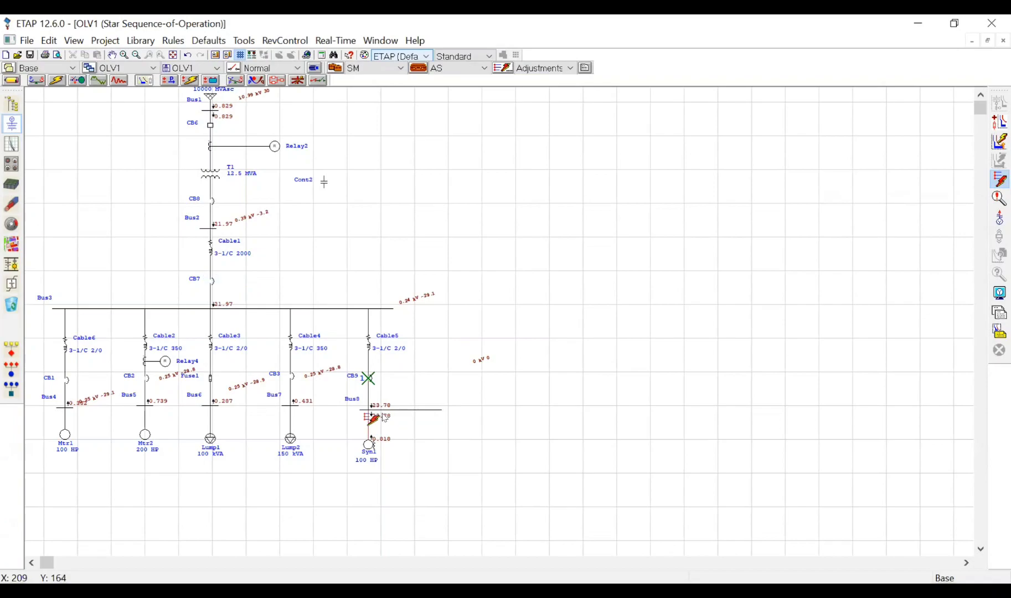
pyautogui.click(423, 71)
pyautogui.click(660, 203)
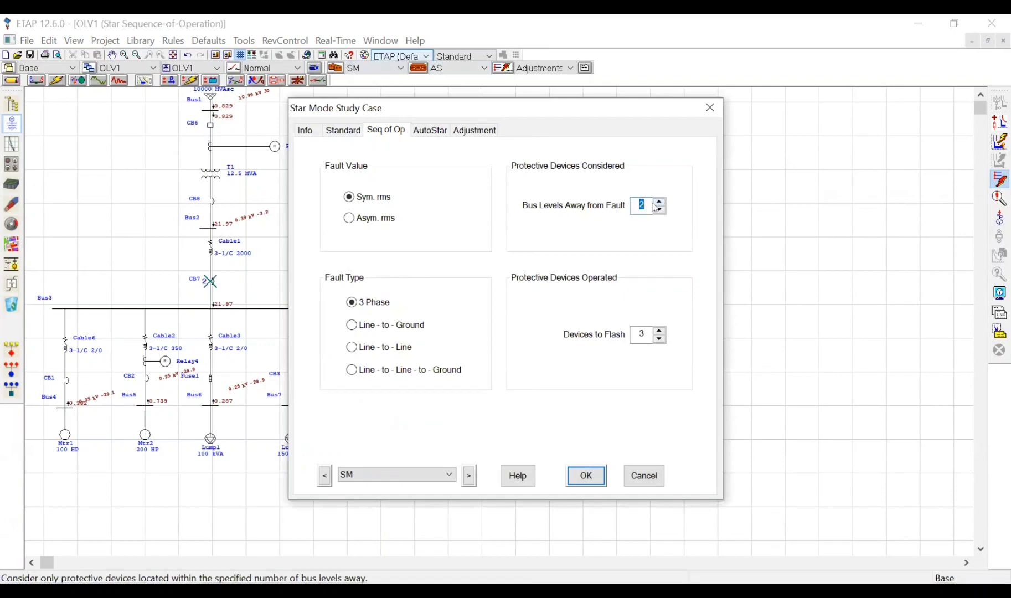
pyautogui.click(587, 476)
pyautogui.click(370, 416)
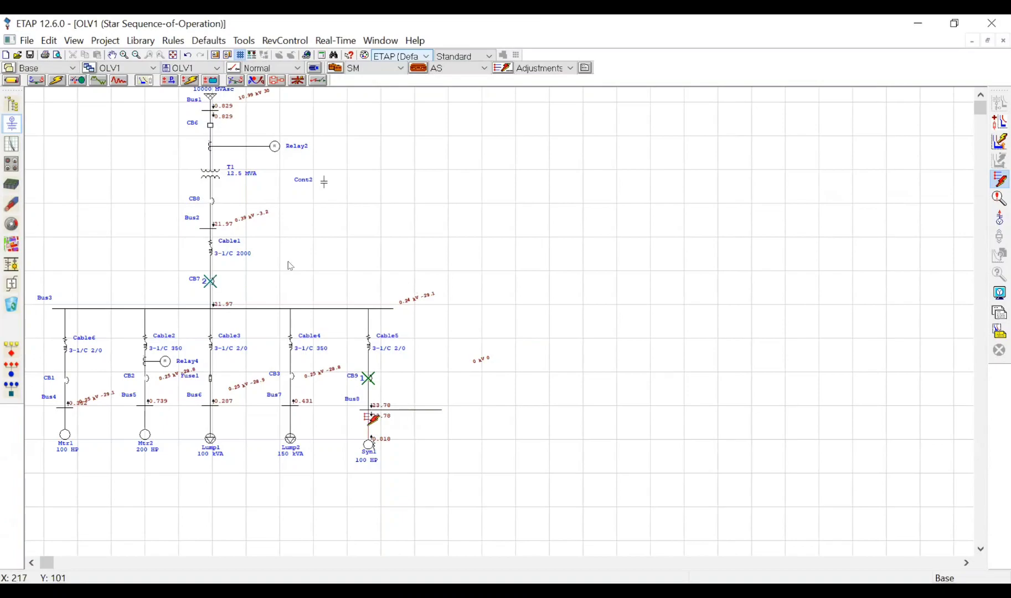
# Step: Set the sequence-of-operation study case to flash 4 operated protective devices
pyautogui.moveTo(218, 208)
pyautogui.click(336, 68)
pyautogui.click(387, 131)
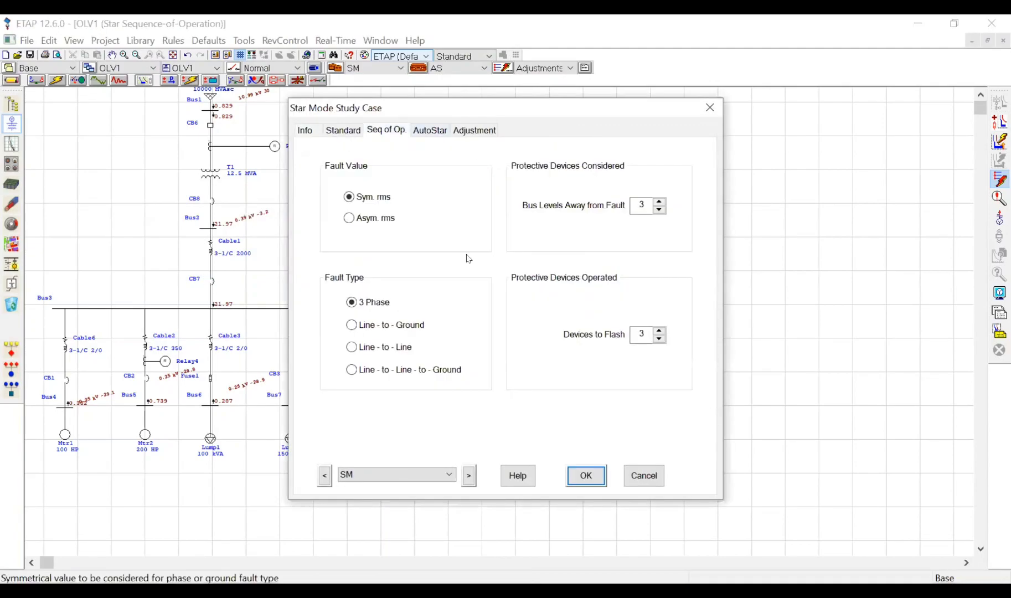
pyautogui.click(660, 331)
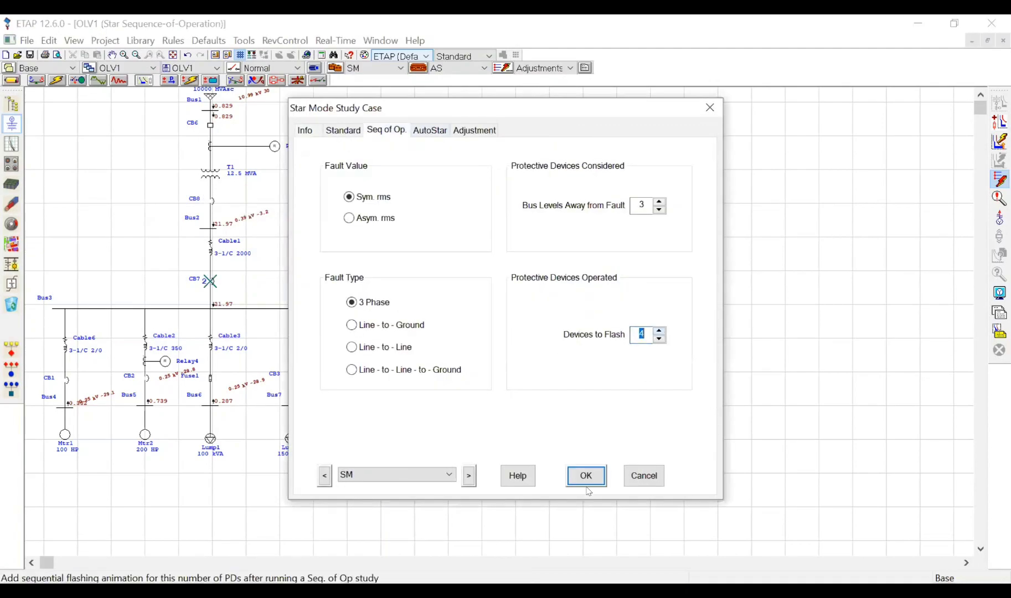
pyautogui.click(587, 476)
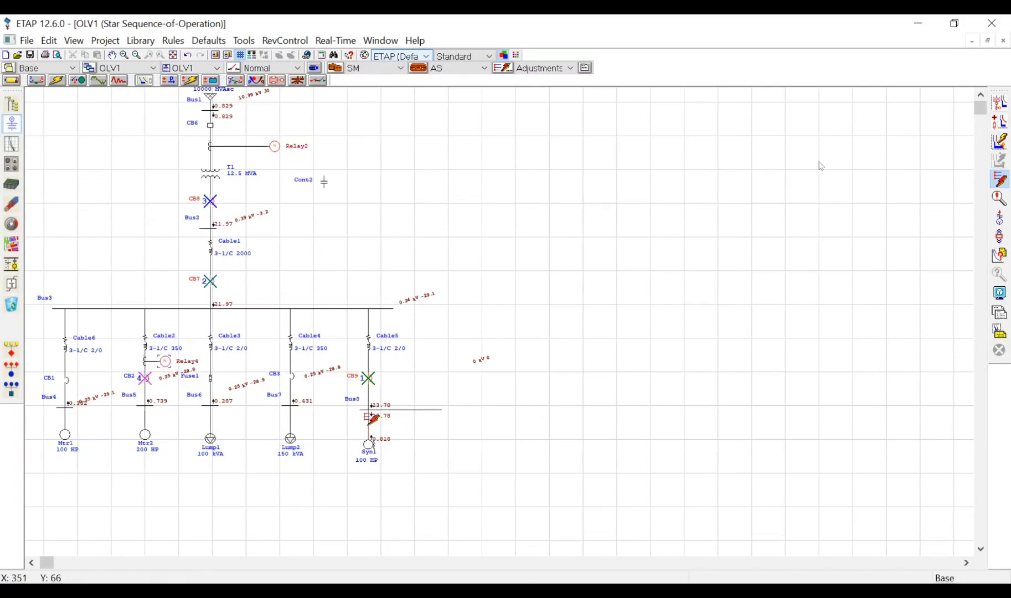
# Step: Open the normalized TCC for the Bus8 fault, then enlarge its device symbols and move them into the blank area beside the plot
pyautogui.click(1000, 103)
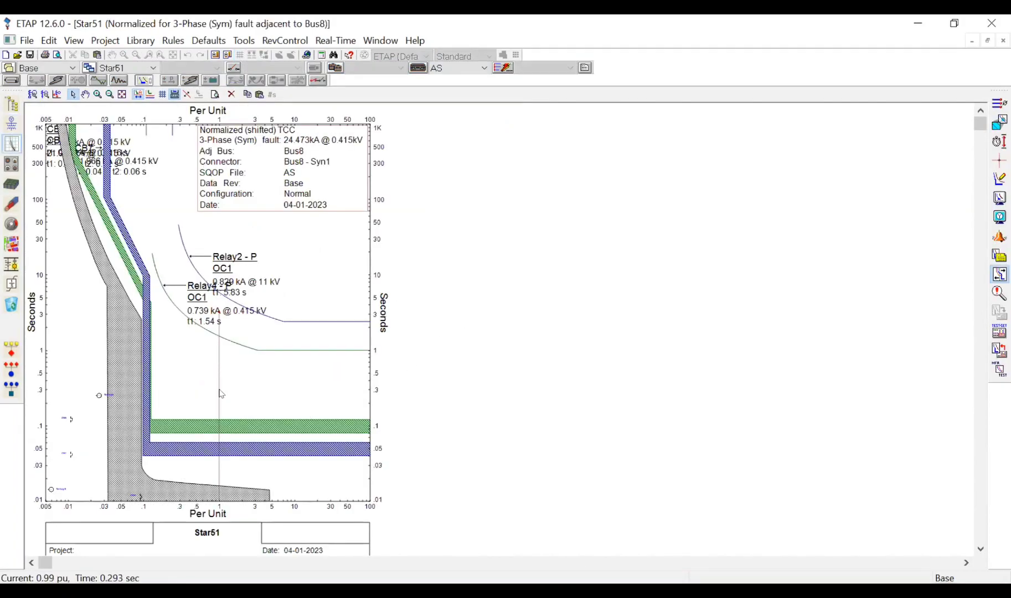
pyautogui.moveTo(221, 394)
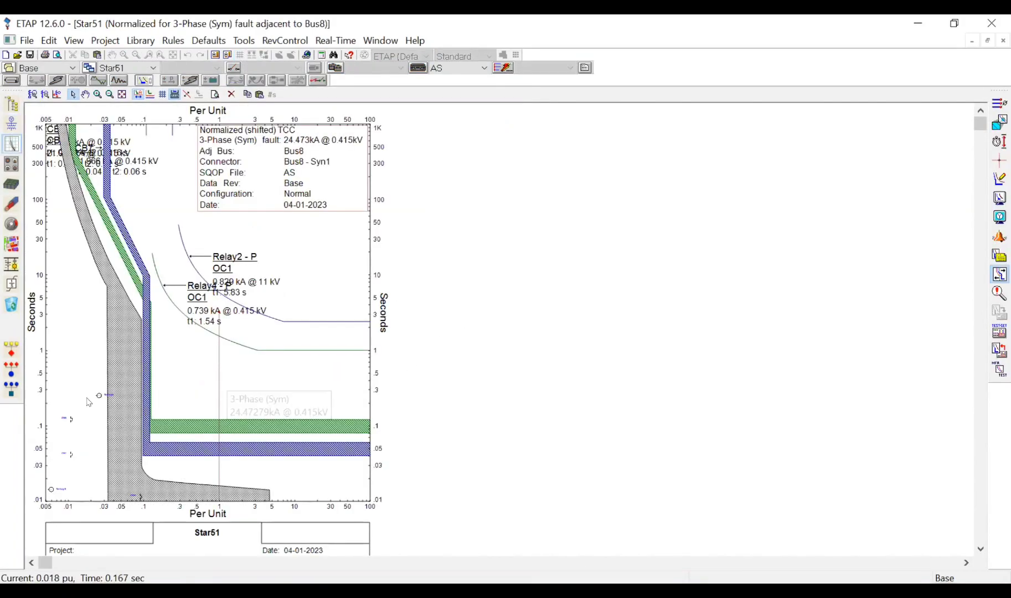
pyautogui.doubleClick(87, 398)
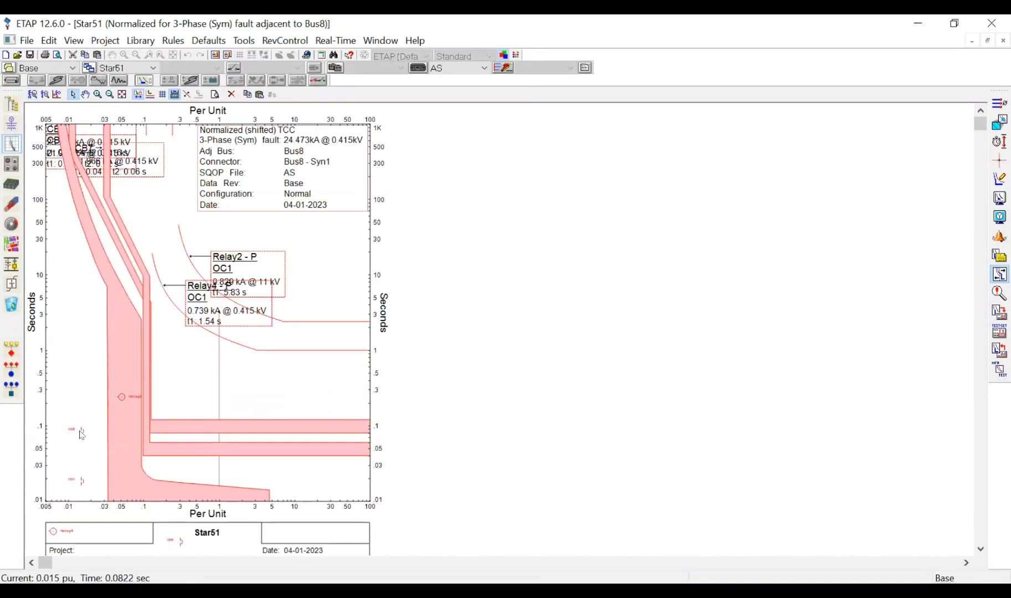
pyautogui.click(80, 432)
pyautogui.click(83, 432)
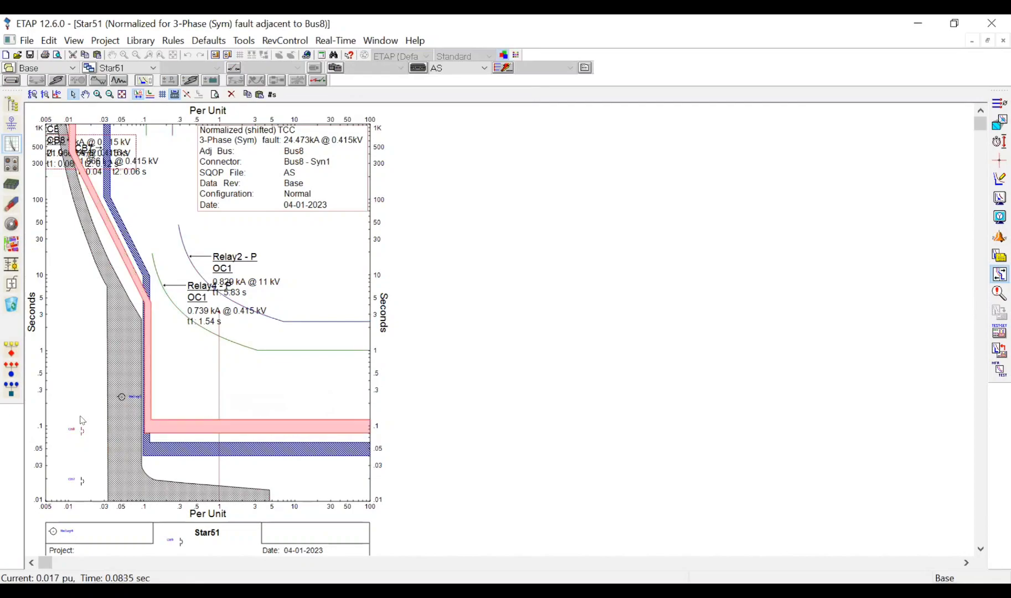
pyautogui.click(33, 94)
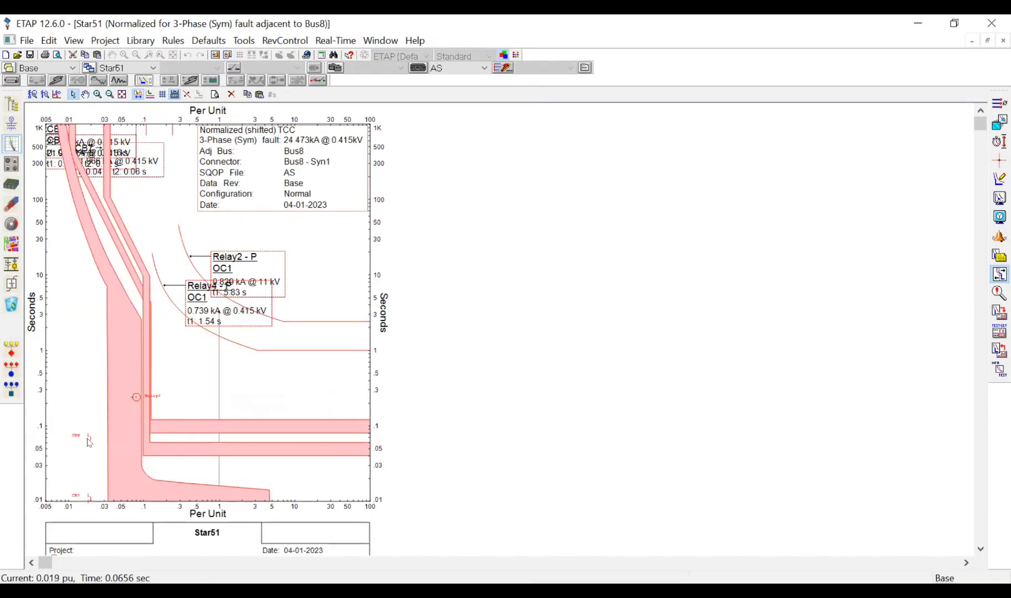
pyautogui.moveTo(89, 440); pyautogui.dragTo(493, 226)
pyautogui.click(730, 291)
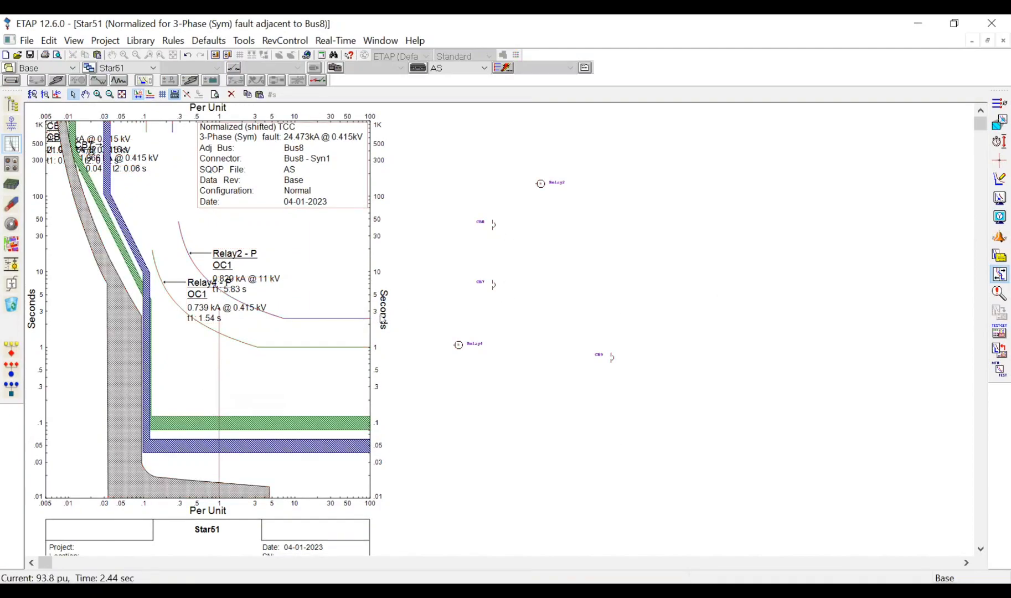
pyautogui.click(33, 95)
pyautogui.click(589, 297)
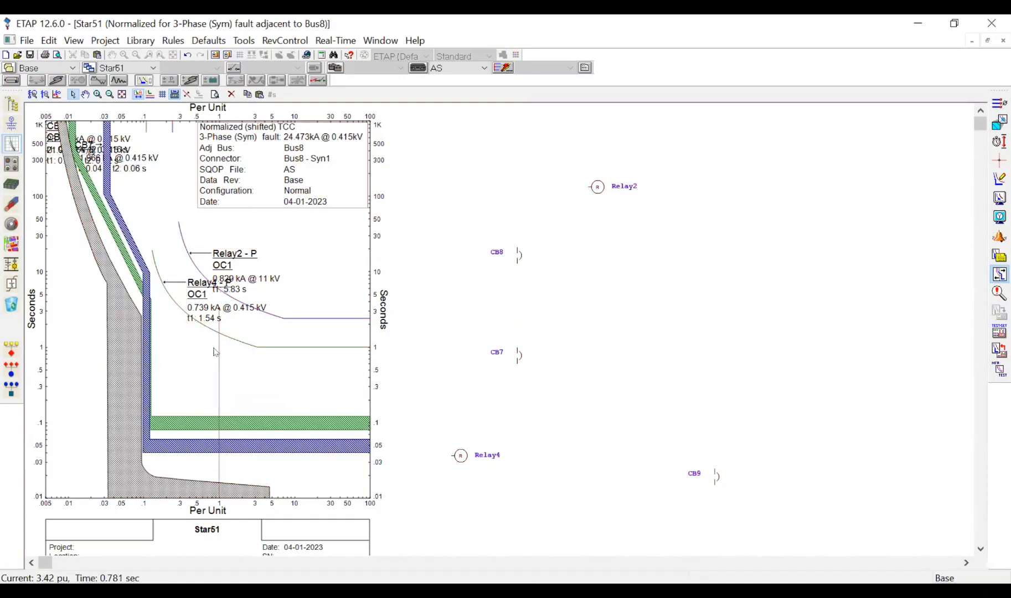
# Step: Switch the one-line diagram to short-circuit analysis, fault Bus8, and run the maximum short-circuit calculation to check the fault current
pyautogui.moveTo(221, 360)
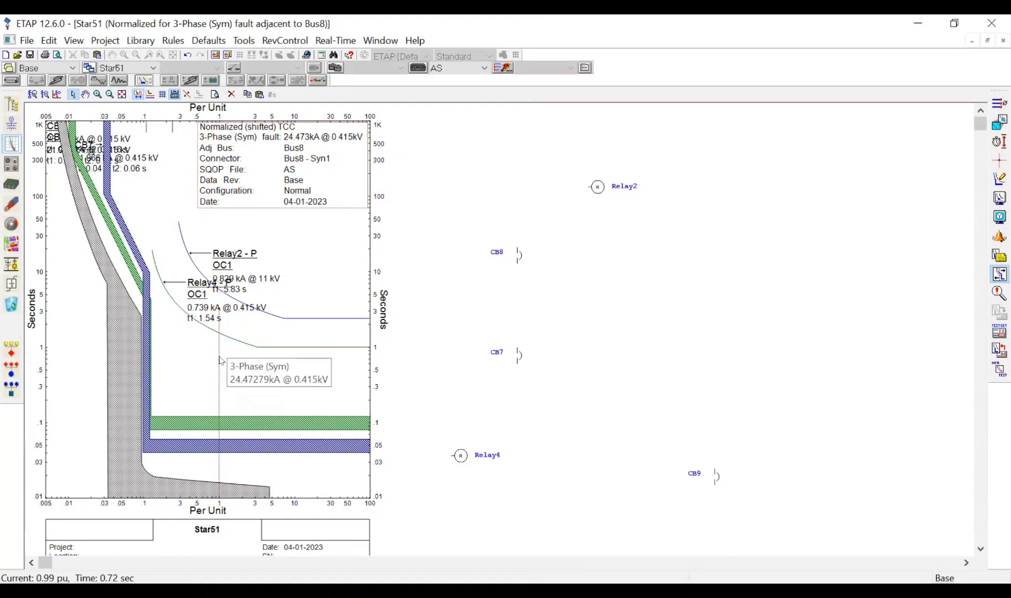
pyautogui.click(12, 124)
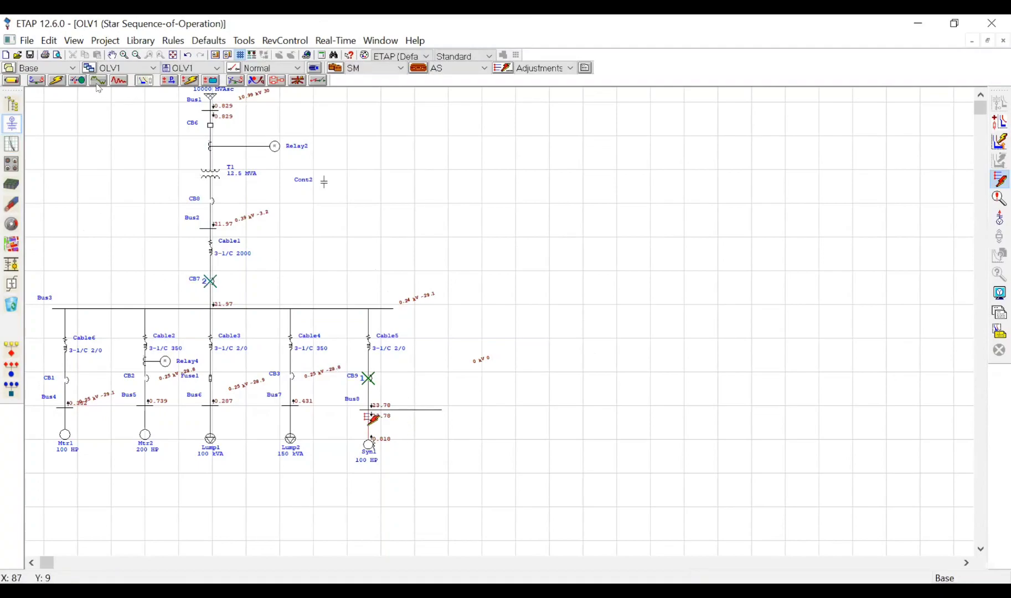
pyautogui.click(61, 81)
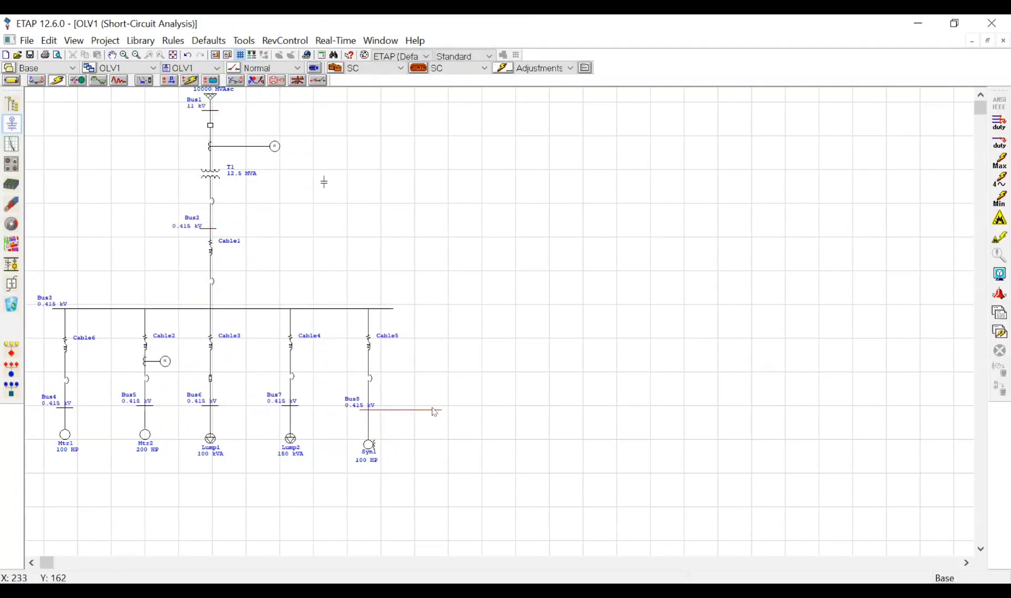
pyautogui.rightClick(434, 410)
pyautogui.click(853, 279)
pyautogui.click(1000, 161)
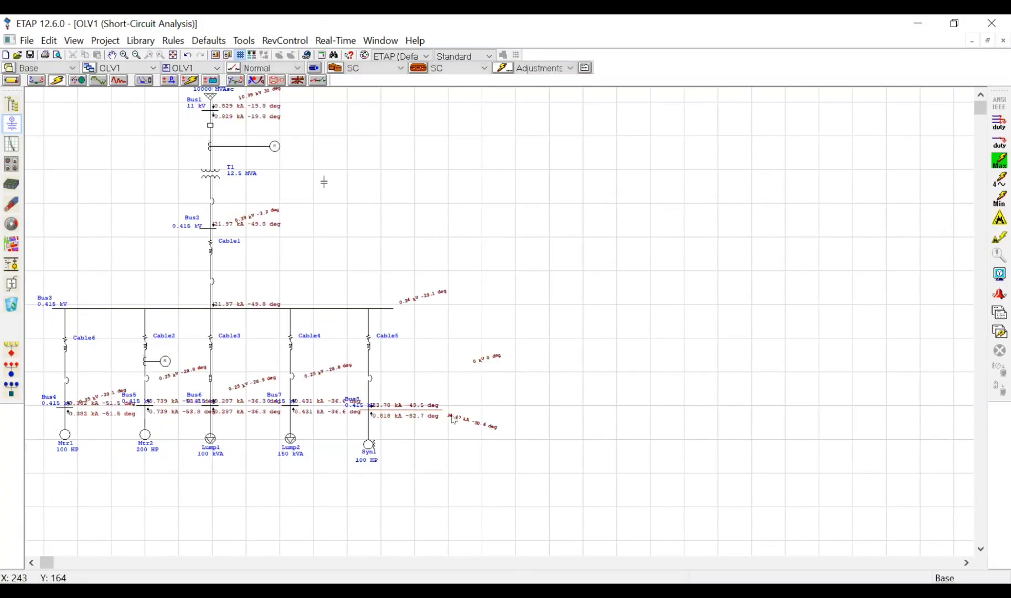
pyautogui.click(427, 411)
# Step: Return to Star protective device coordination and bring the Star51 normalized TCC back at full size
pyautogui.click(144, 80)
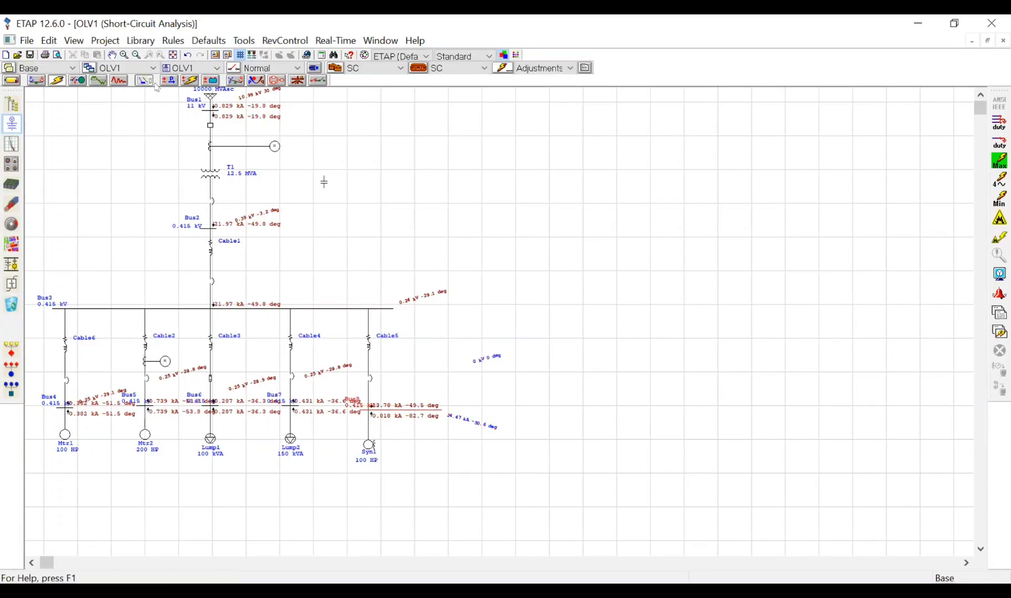
pyautogui.click(7, 142)
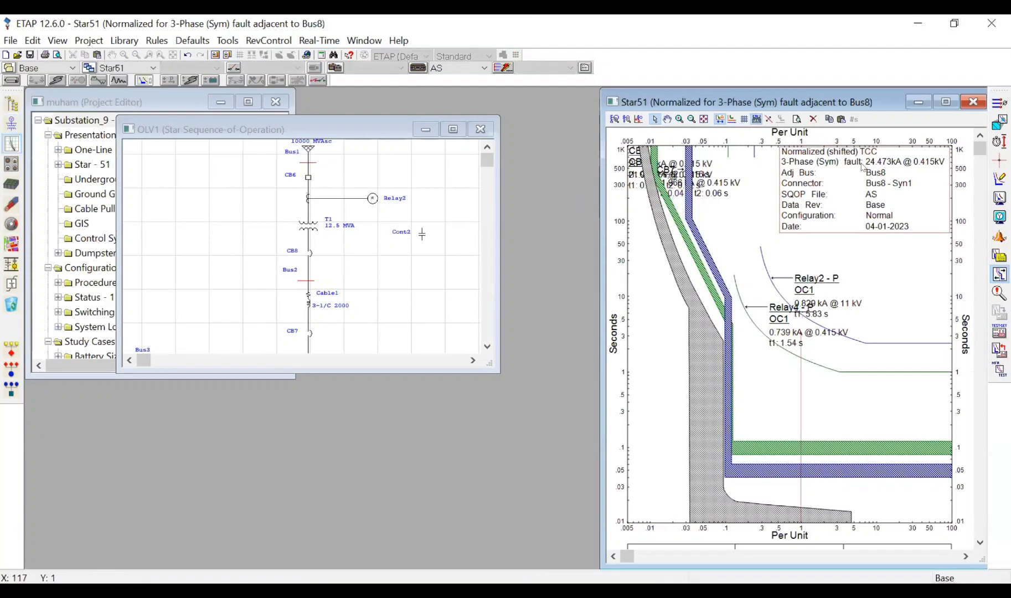
pyautogui.click(946, 102)
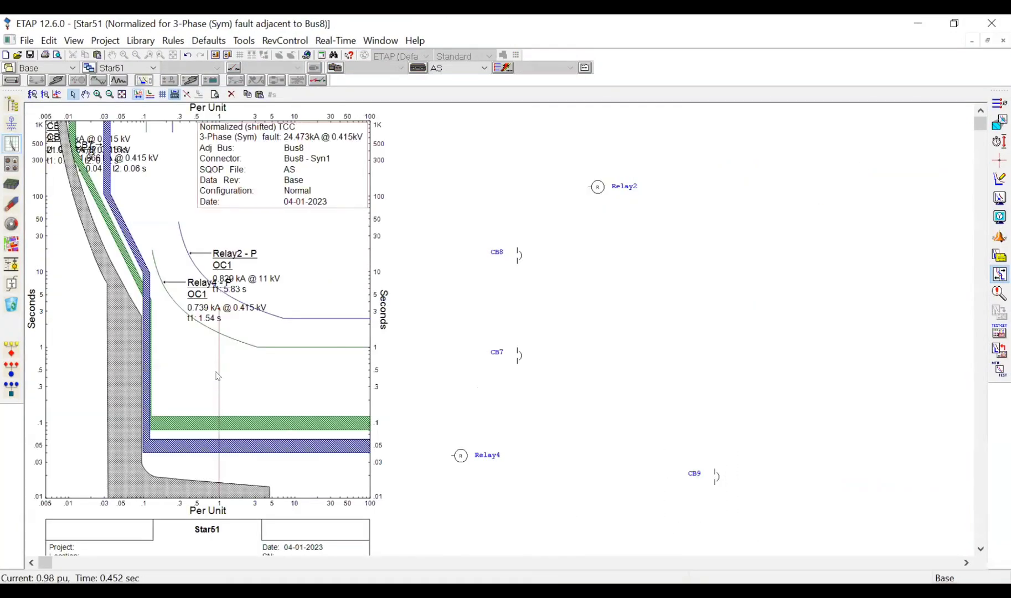
# Step: Highlight the CB9, CB7, Relay4 and Relay2 curves in turn to examine where they meet the fault current line
pyautogui.moveTo(218, 376)
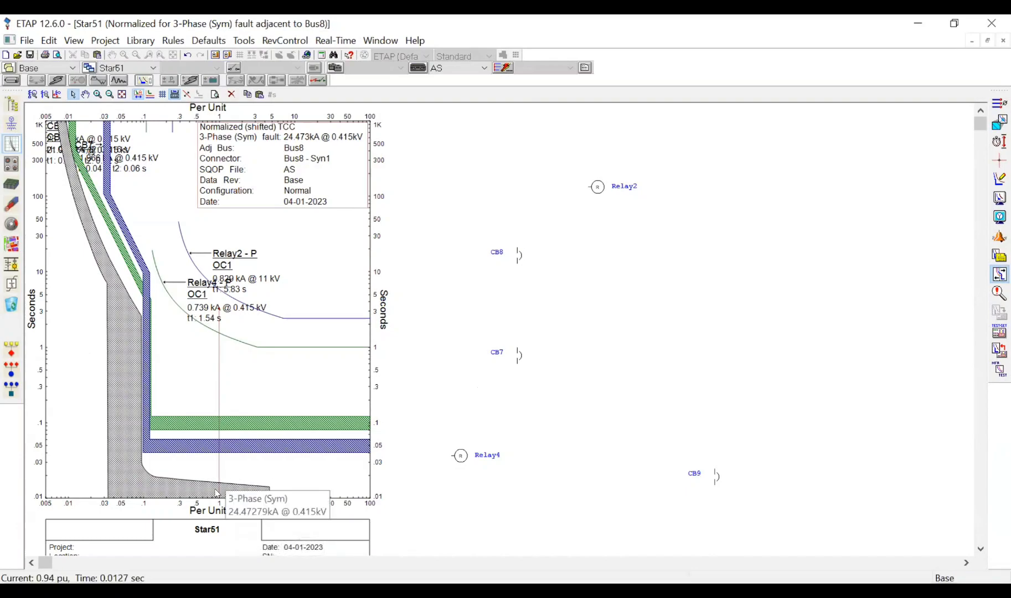
pyautogui.click(185, 493)
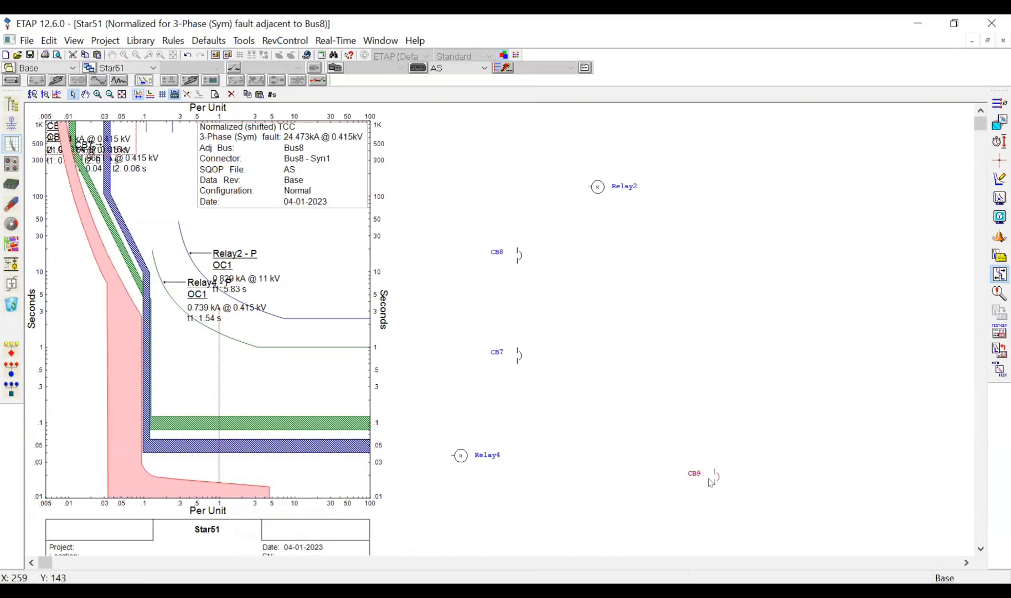
pyautogui.click(243, 446)
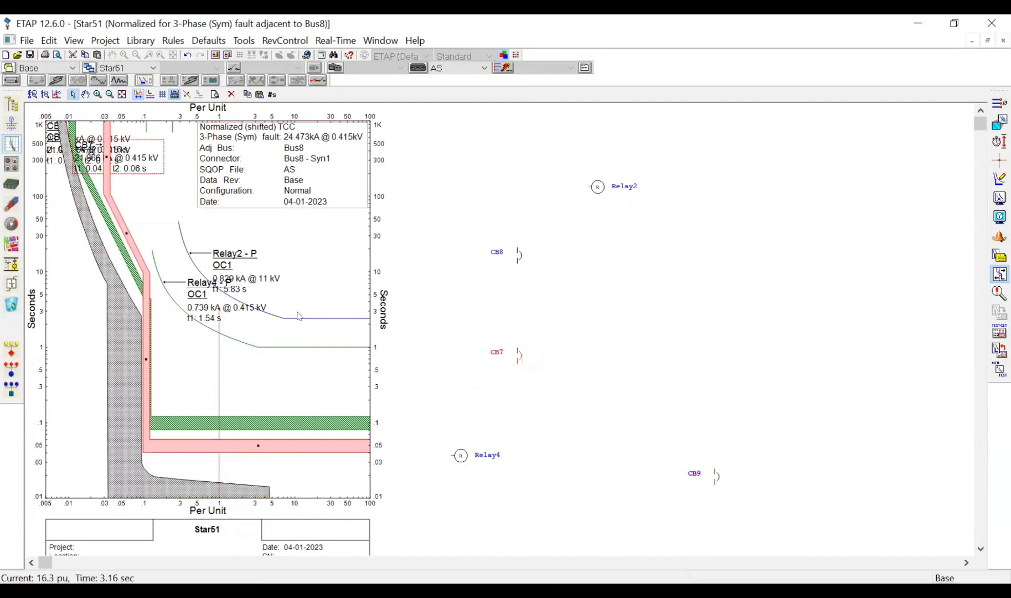
pyautogui.click(251, 347)
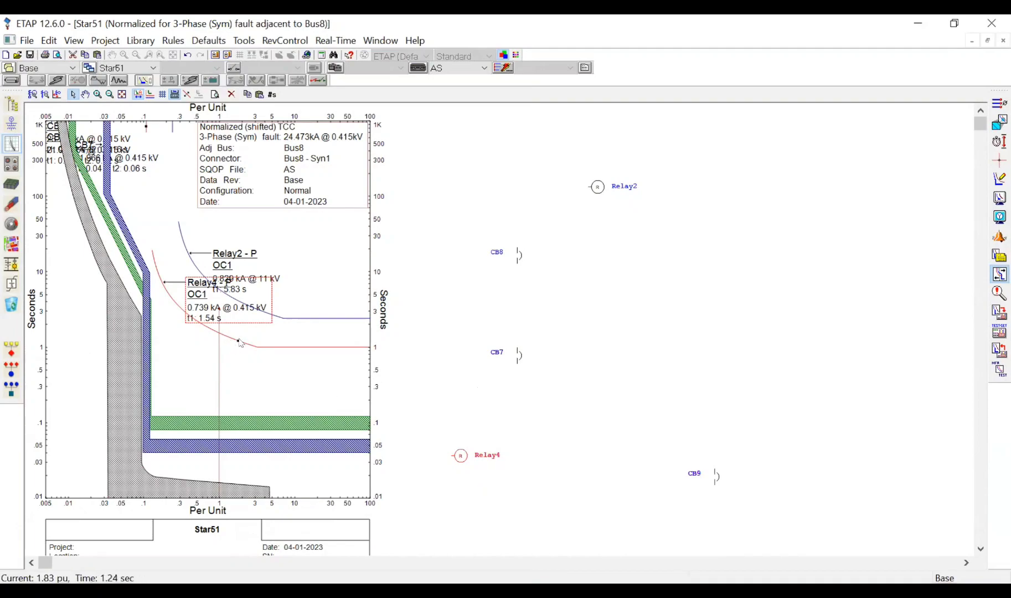
pyautogui.click(284, 319)
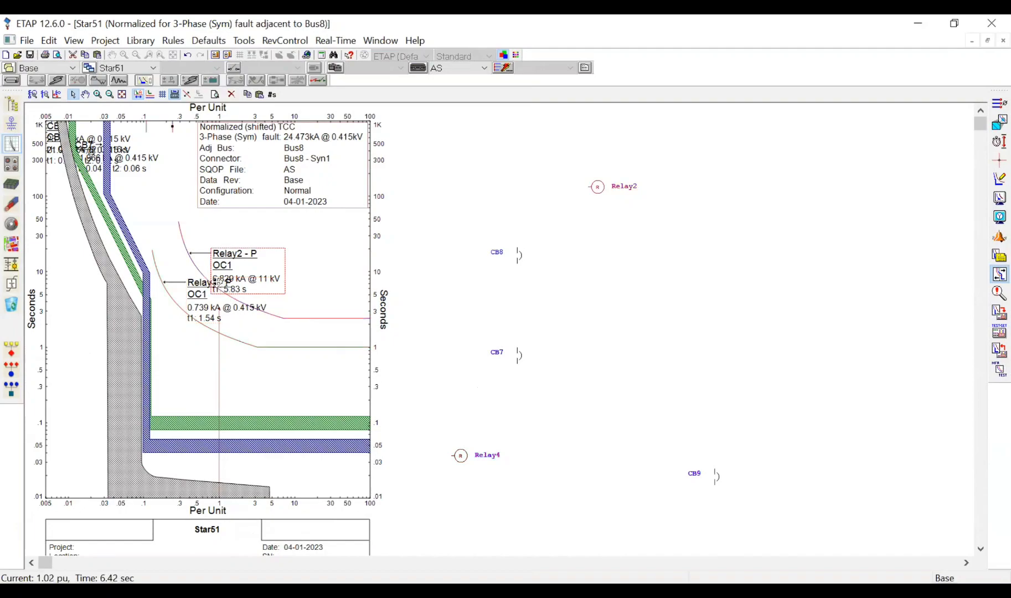
# Step: Move the Relay2 and Relay4 labels clear of the curves, and display the relay settings in the Relay2 label
pyautogui.moveTo(215, 280); pyautogui.dragTo(237, 254)
pyautogui.moveTo(221, 314); pyautogui.dragTo(265, 400)
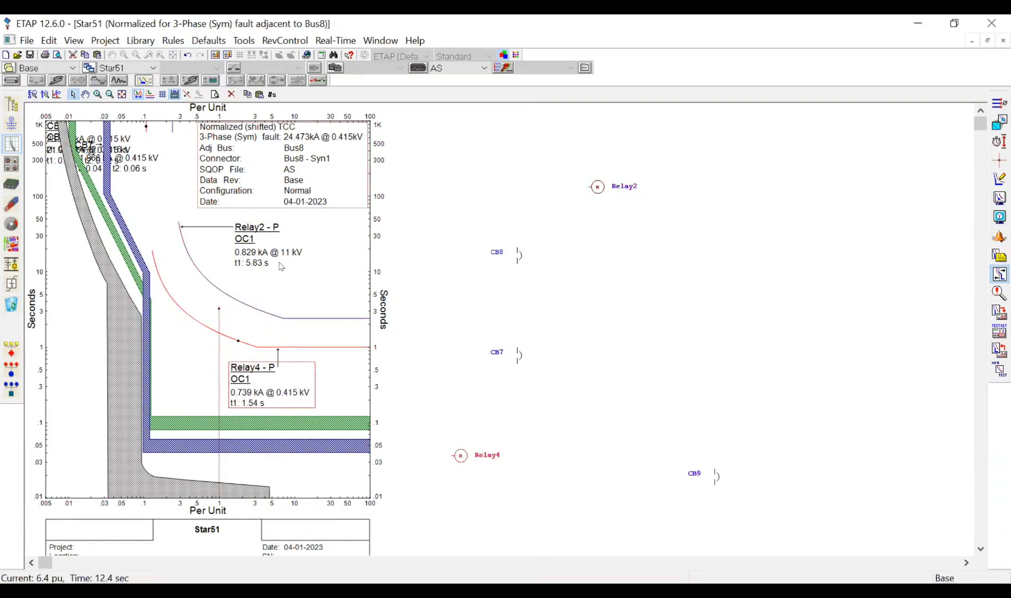
pyautogui.click(256, 251)
pyautogui.rightClick(256, 251)
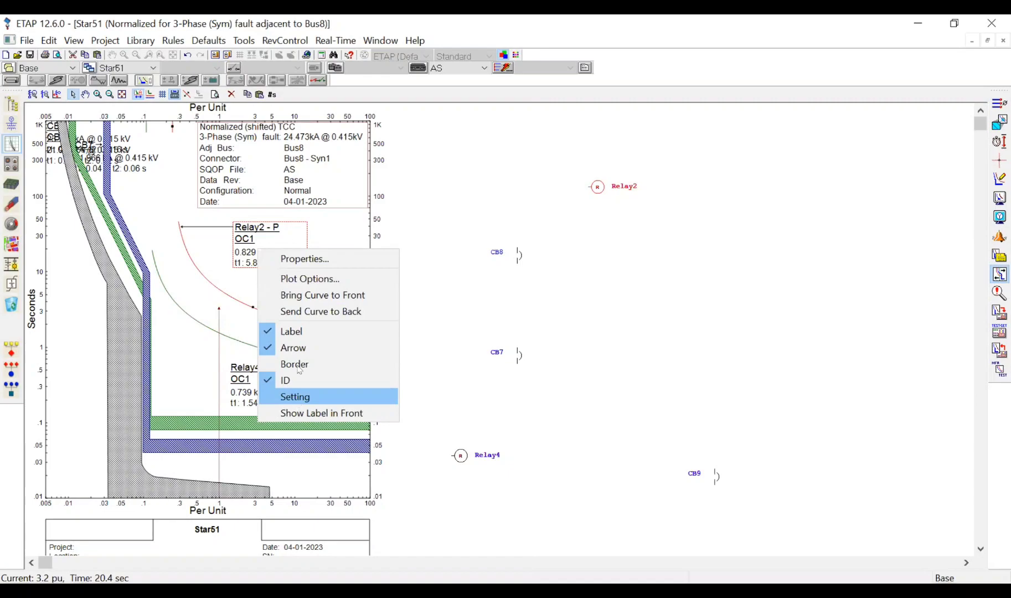
pyautogui.click(296, 396)
pyautogui.moveTo(278, 341); pyautogui.dragTo(279, 258)
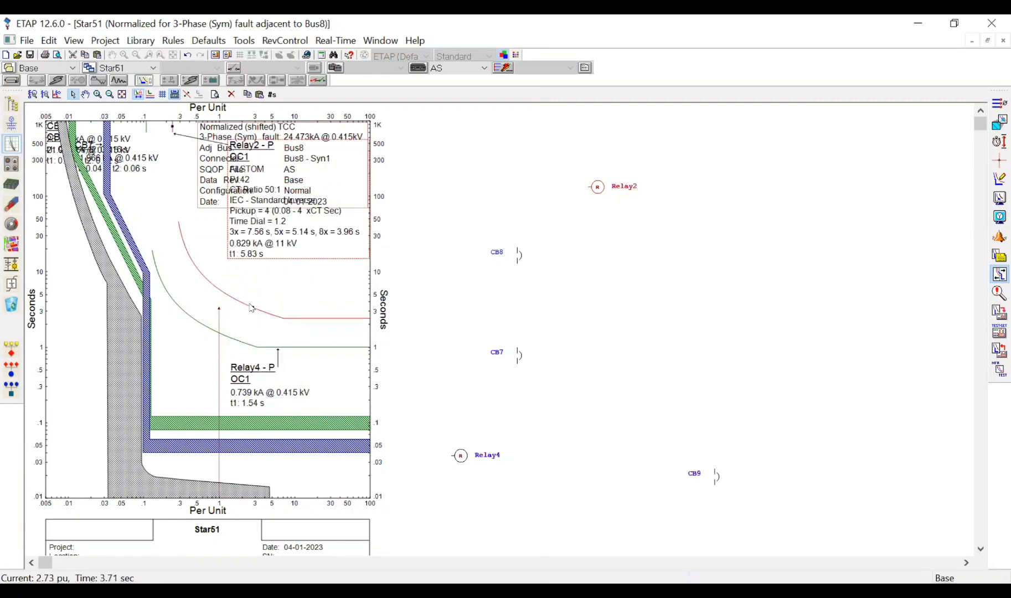
# Step: Lower the Relay2 curve to a time dial of 0.125 and raise the Relay4 curve to an operating time of about 2.46 s
pyautogui.moveTo(249, 302); pyautogui.dragTo(221, 334)
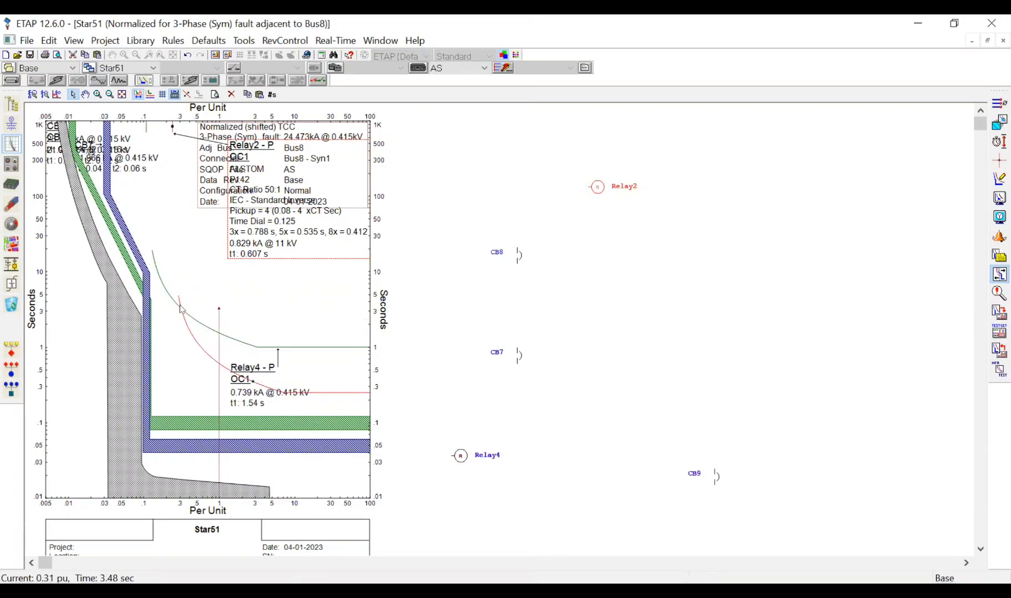
pyautogui.click(205, 319)
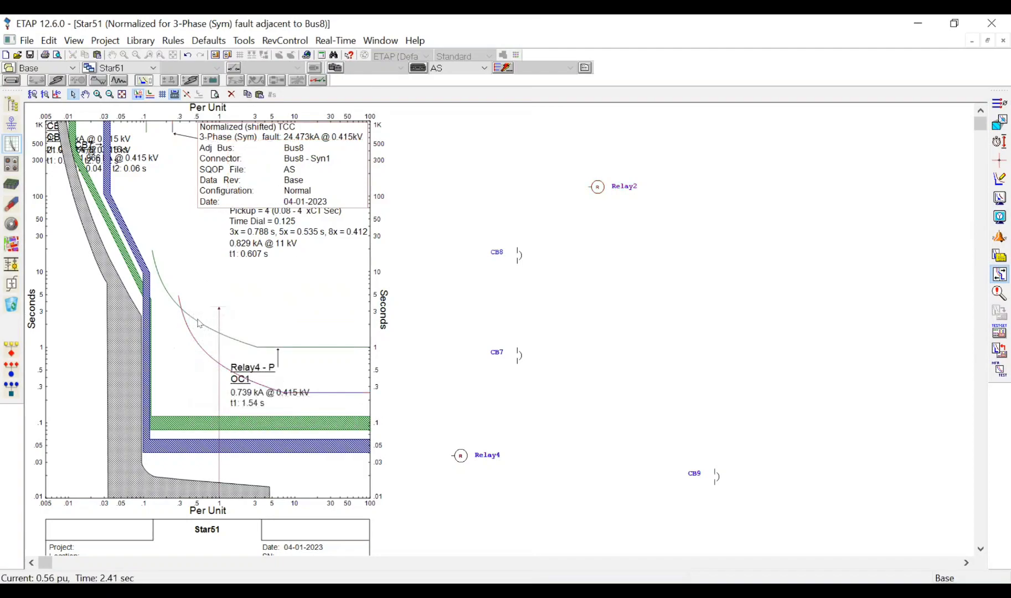
pyautogui.click(199, 324)
pyautogui.moveTo(239, 340); pyautogui.dragTo(241, 319)
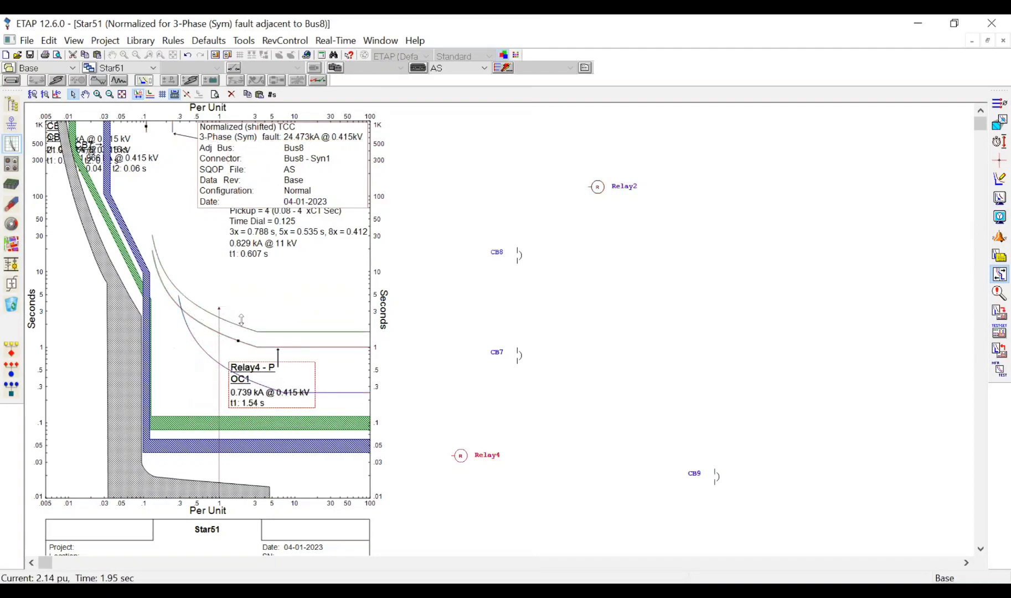
pyautogui.moveTo(401, 337); pyautogui.dragTo(400, 339)
pyautogui.click(401, 340)
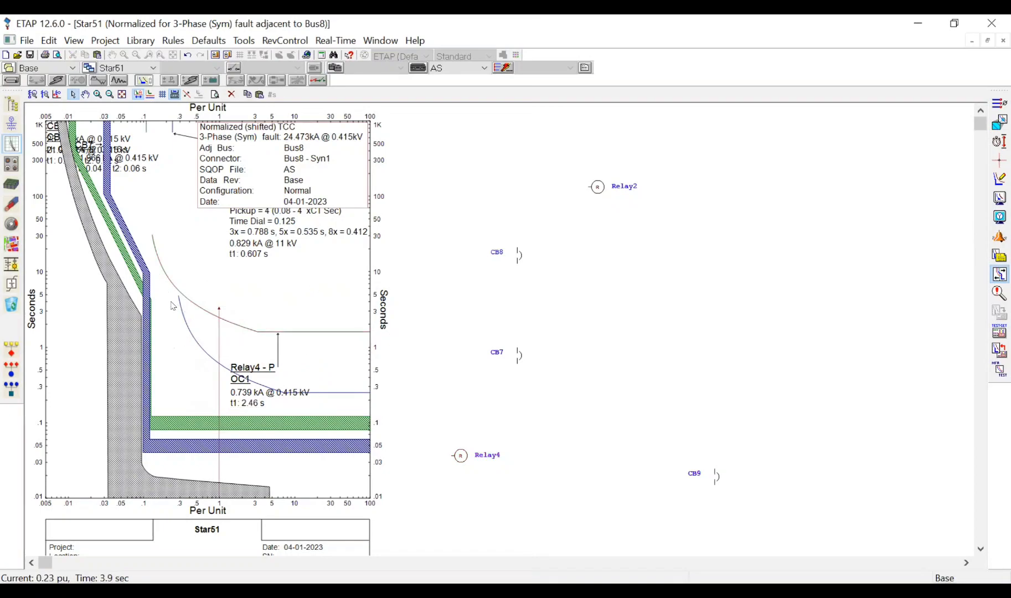
# Step: Track the Relay2 curve with the crosshair on the Star51 TCC to read the current and time where it starts
pyautogui.click(1000, 161)
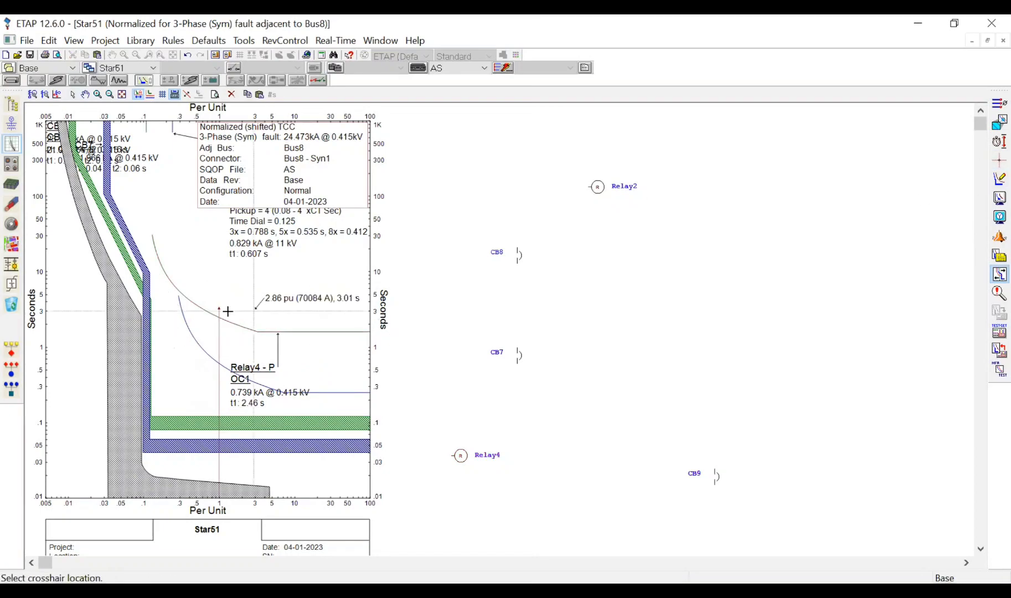
pyautogui.press('Escape')
pyautogui.click(206, 357)
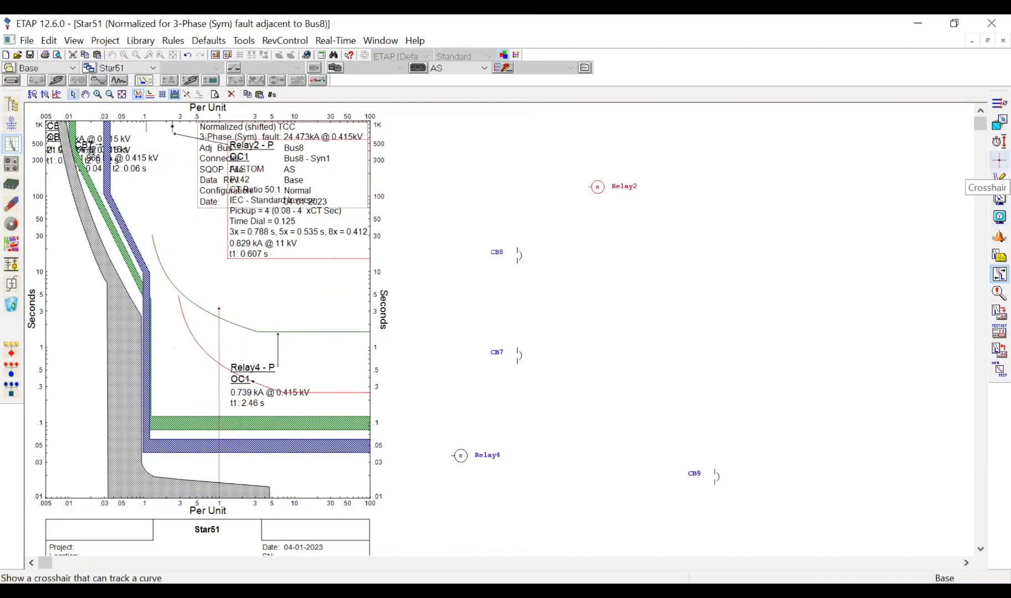
pyautogui.click(1000, 161)
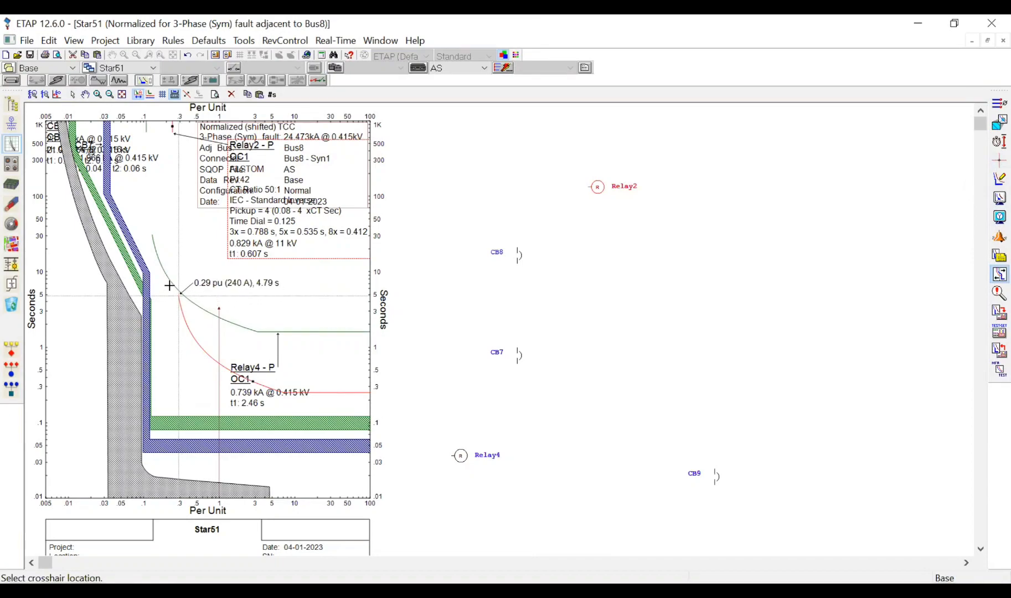
pyautogui.click(179, 296)
# Step: Check the phase time dial and primary pickup amps in the Relay2 overcurrent settings, leaving the editor without saving
pyautogui.doubleClick(178, 297)
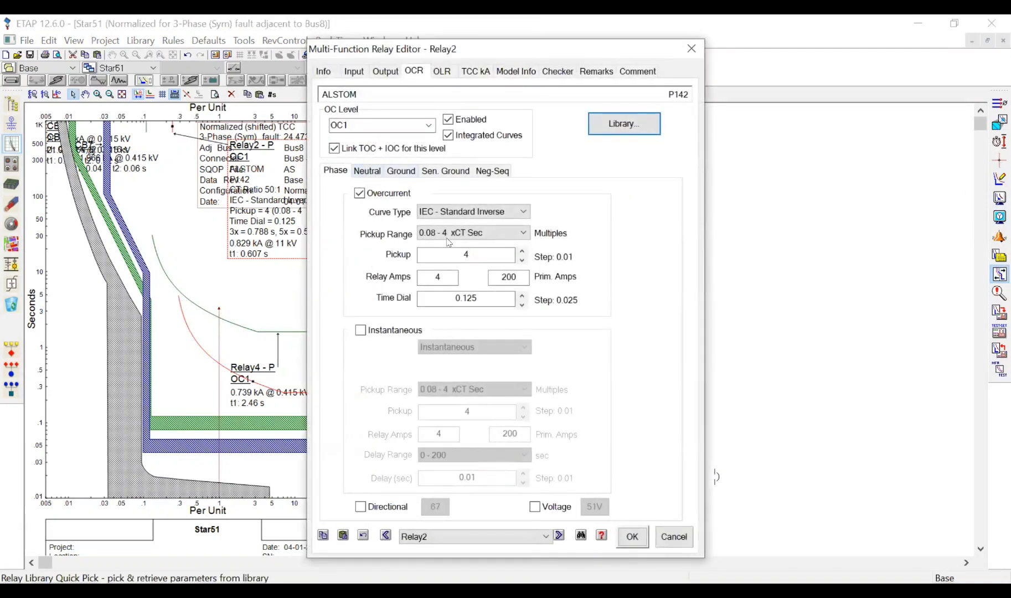
pyautogui.click(498, 292)
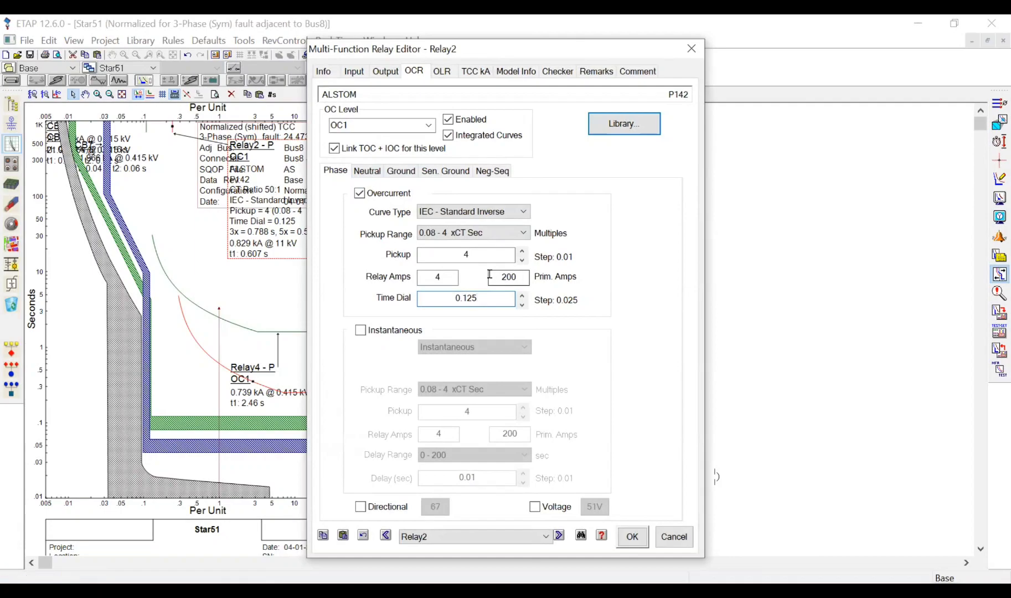
pyautogui.doubleClick(489, 274)
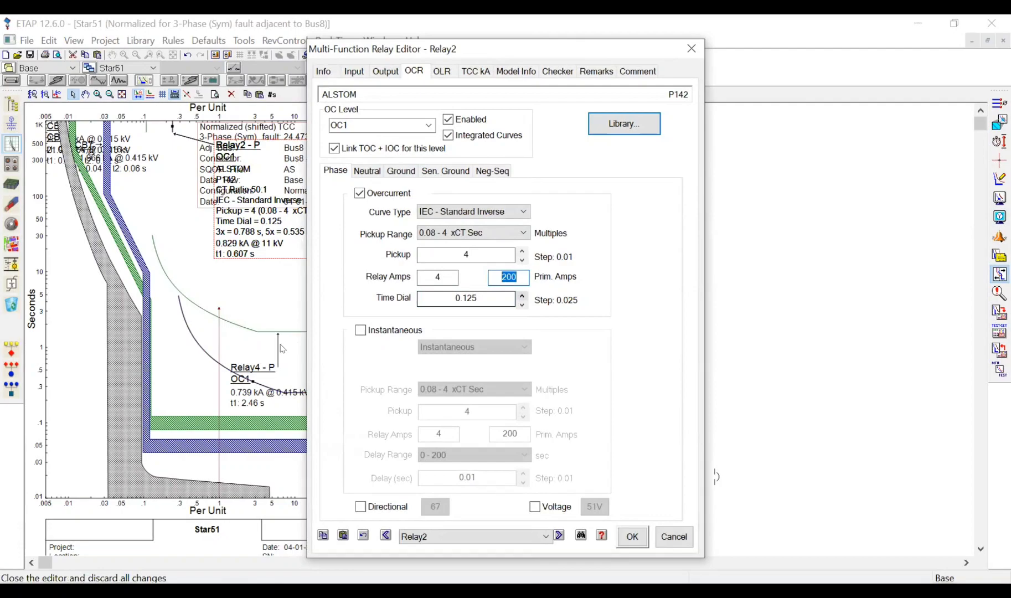
pyautogui.click(674, 537)
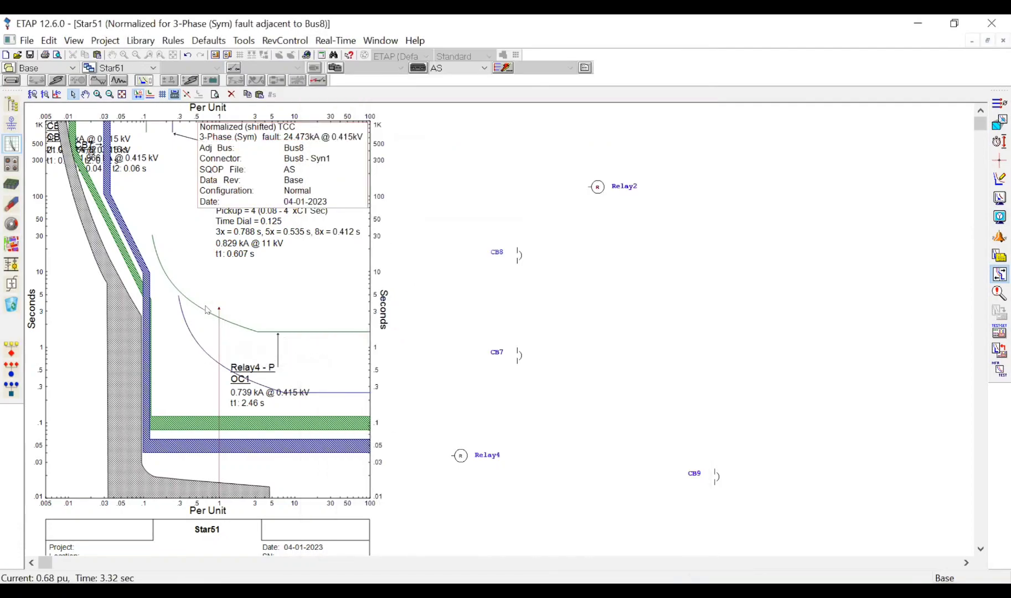
# Step: Return to the one-line diagram and rerun the sequence of operation for a fault at Bus8
pyautogui.click(12, 124)
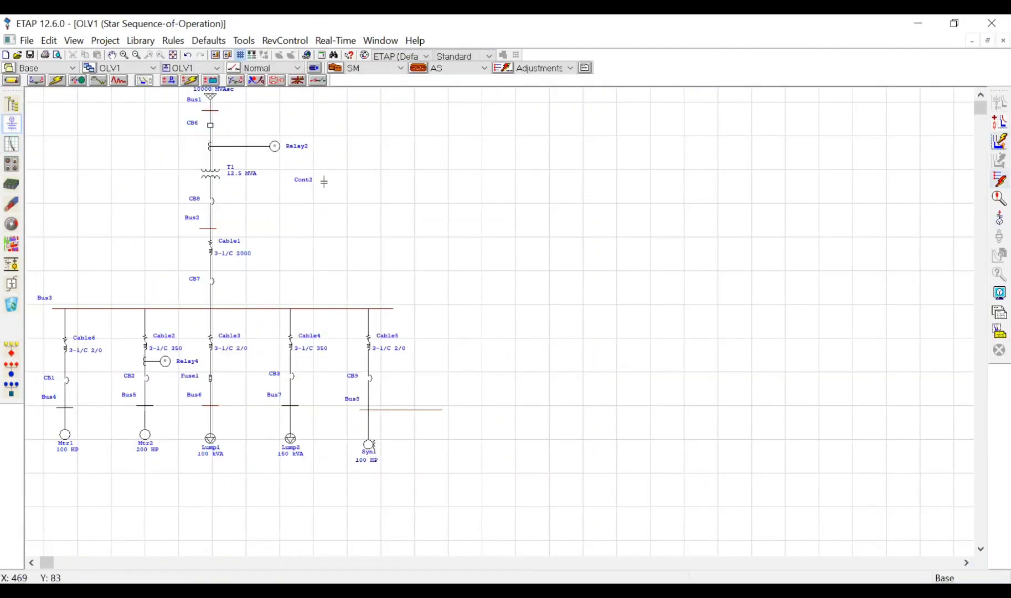
pyautogui.click(372, 416)
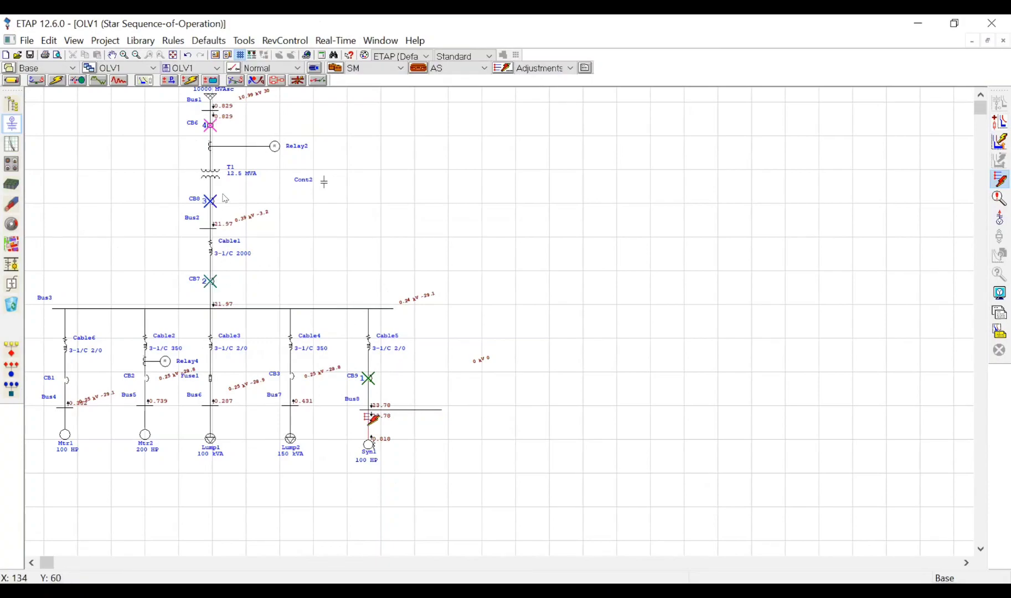
pyautogui.click(369, 414)
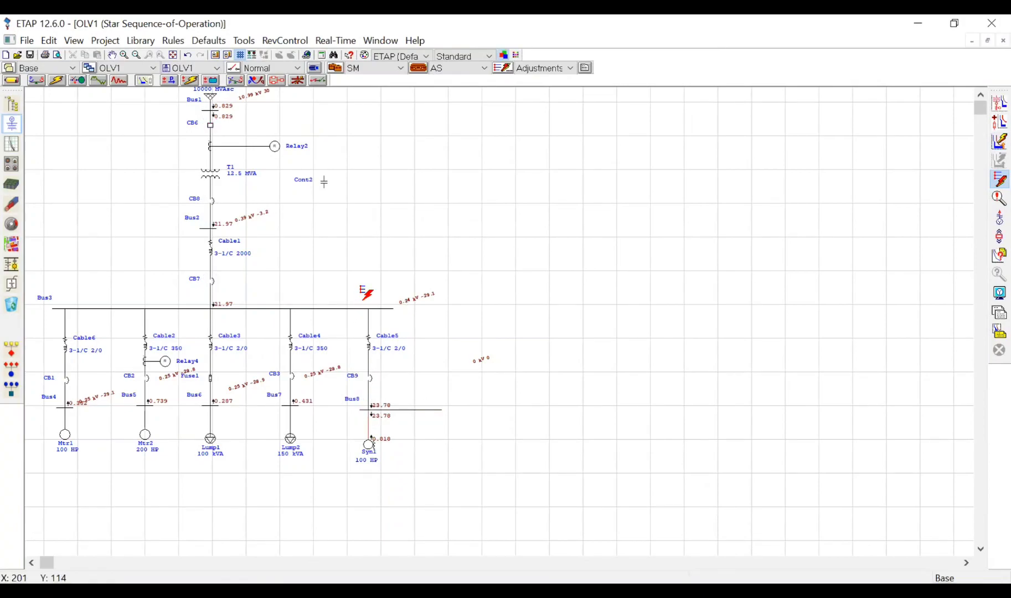
# Step: Simulate a fault at Bus3, plot its normalized TCC, and move the Relay2 label clear of its curve
pyautogui.click(369, 308)
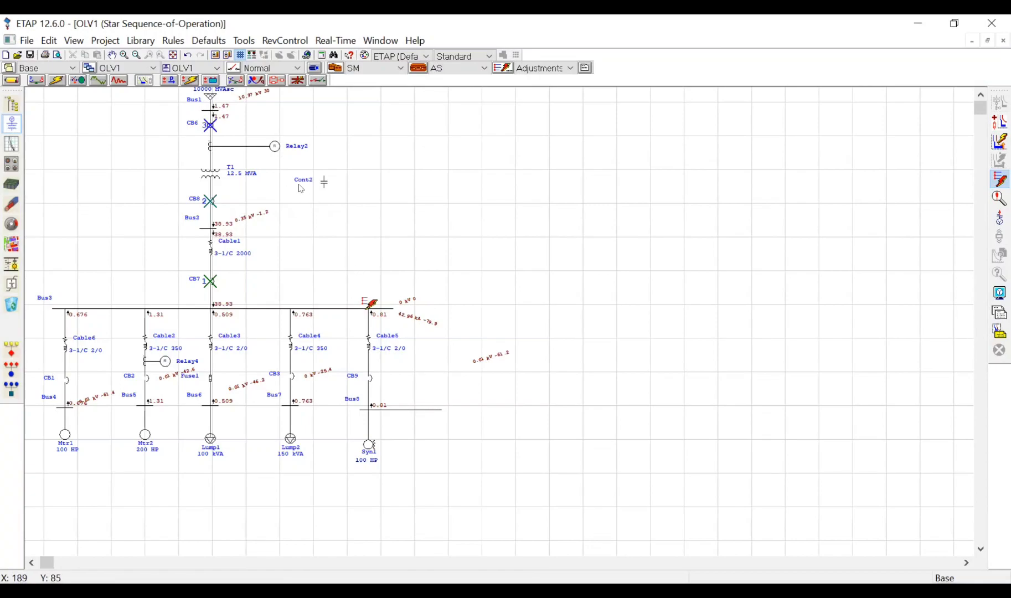
pyautogui.scroll(1, 164, 325)
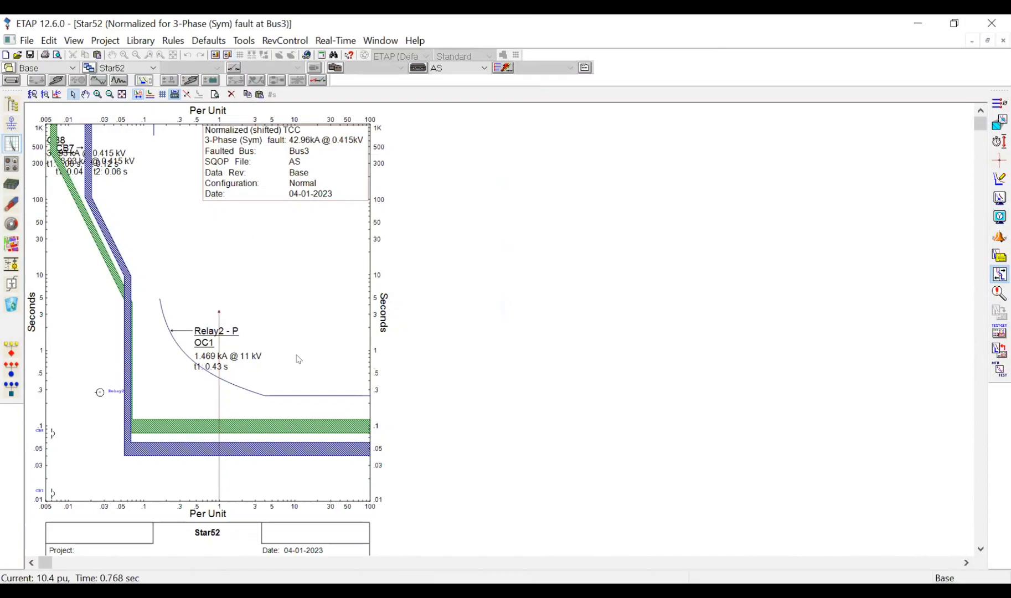
pyautogui.moveTo(233, 354); pyautogui.dragTo(215, 275)
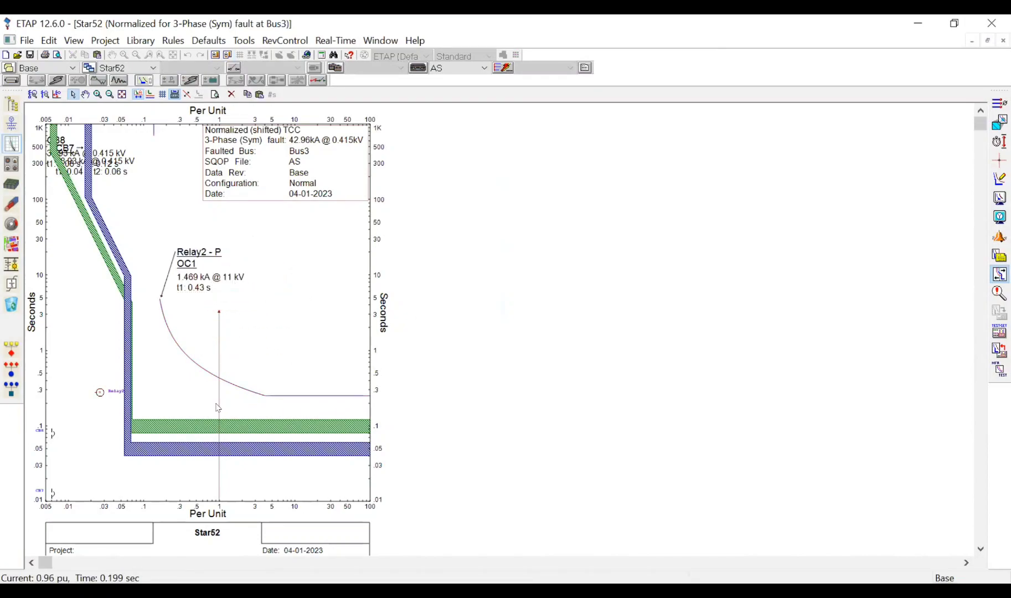
# Step: Examine the fault current line on the Bus3 TCC and highlight the CB7, CB8 and Relay2 curves in turn
pyautogui.moveTo(218, 408)
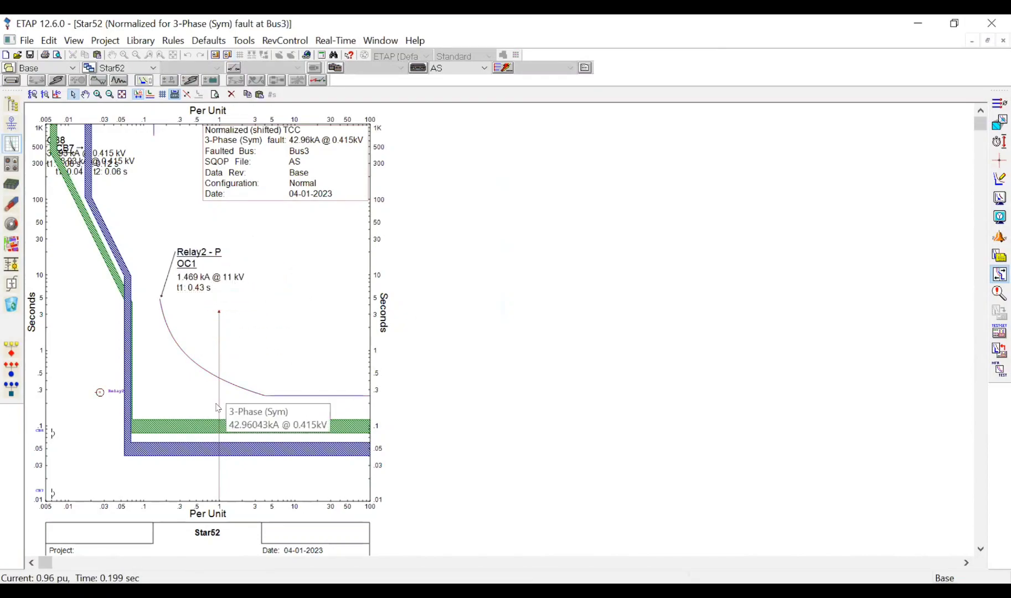
pyautogui.click(198, 458)
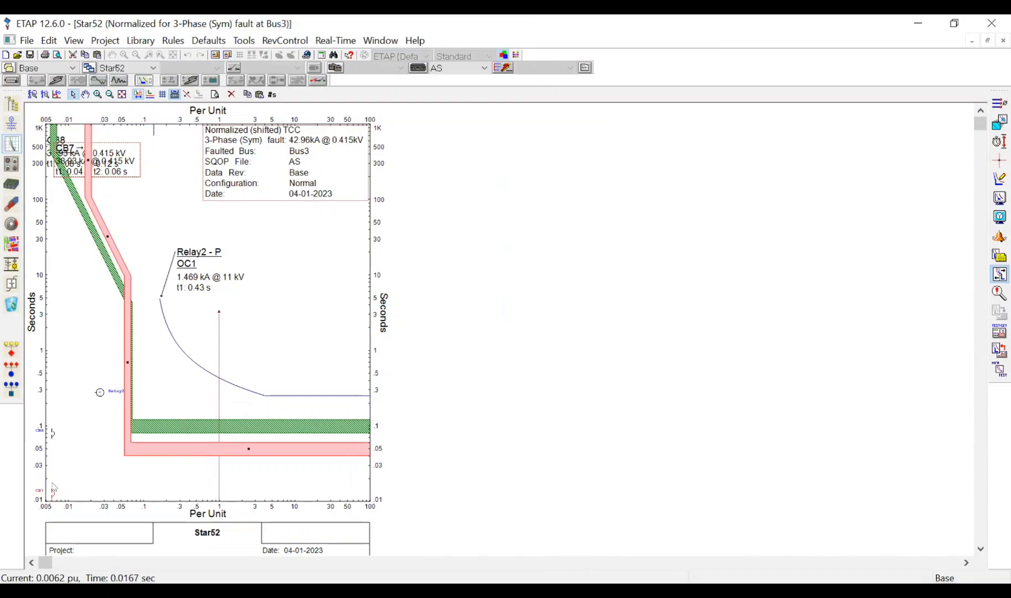
pyautogui.click(175, 433)
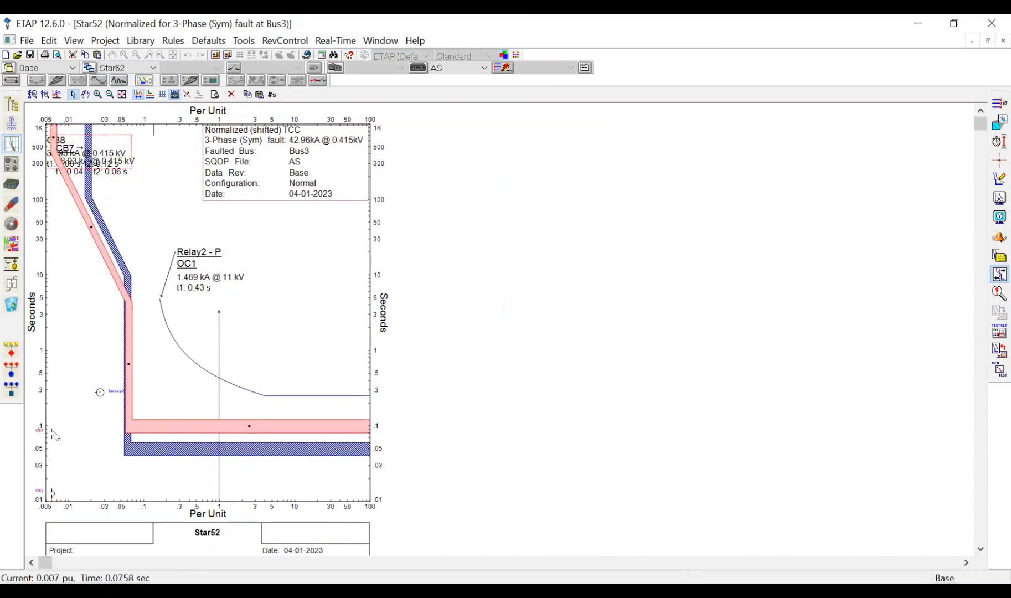
pyautogui.click(207, 371)
# Step: Return to the one-line diagram, simulate a fault at Bus2, and plot its normalized TCC
pyautogui.click(12, 124)
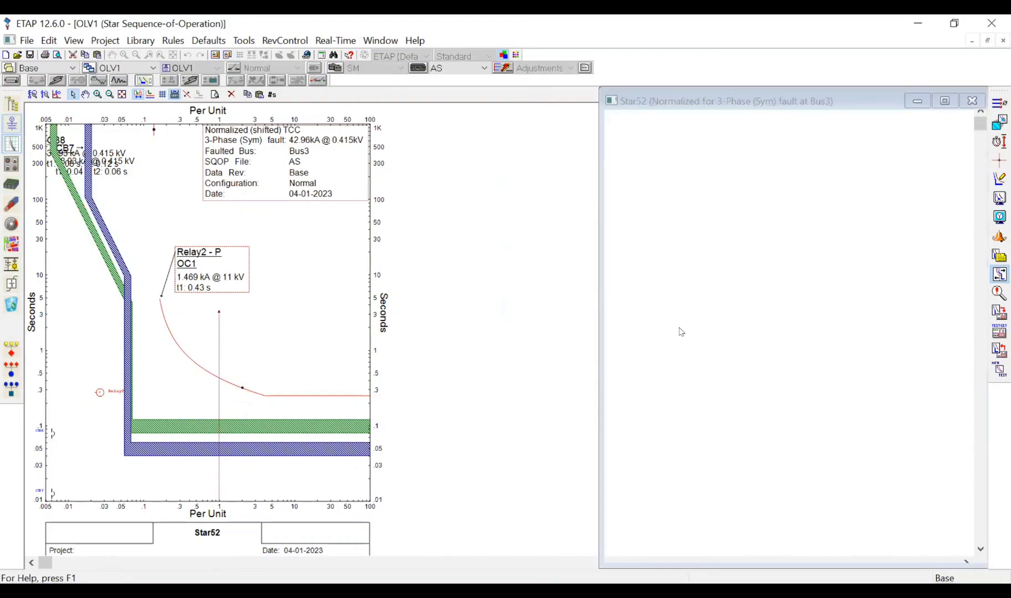
pyautogui.click(1000, 180)
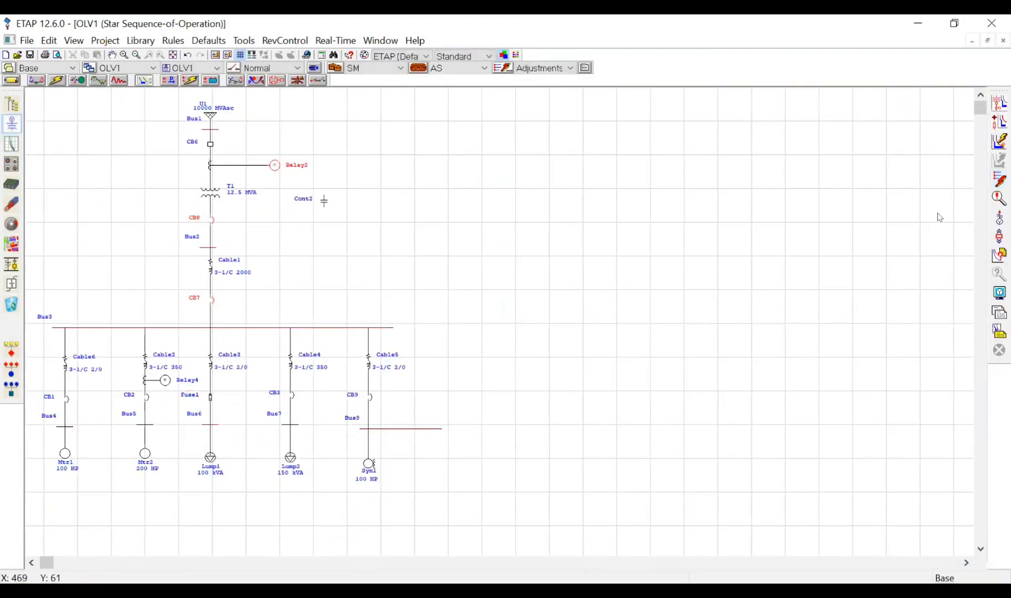
pyautogui.click(1000, 180)
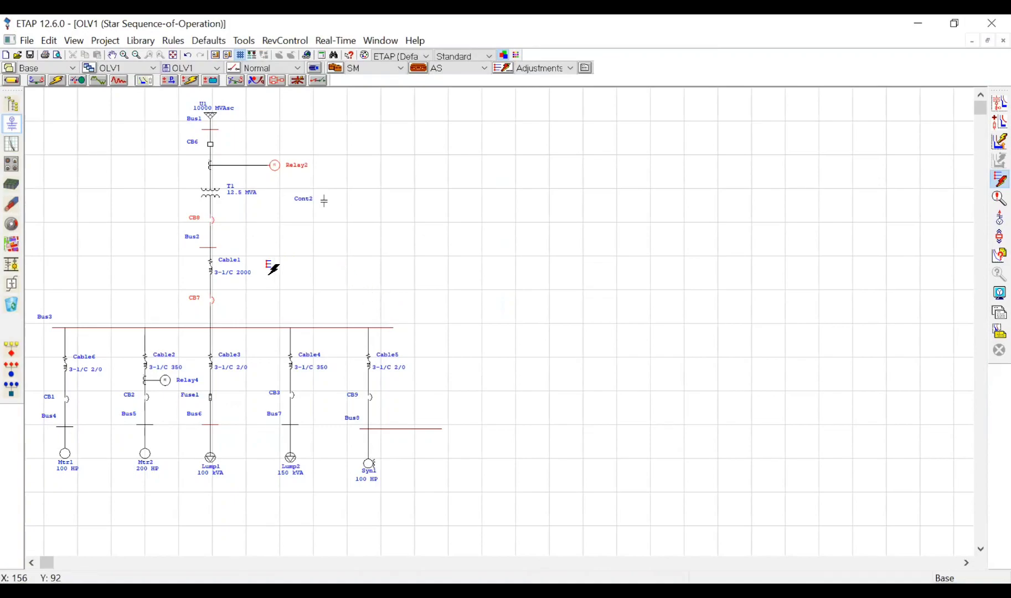
pyautogui.click(212, 246)
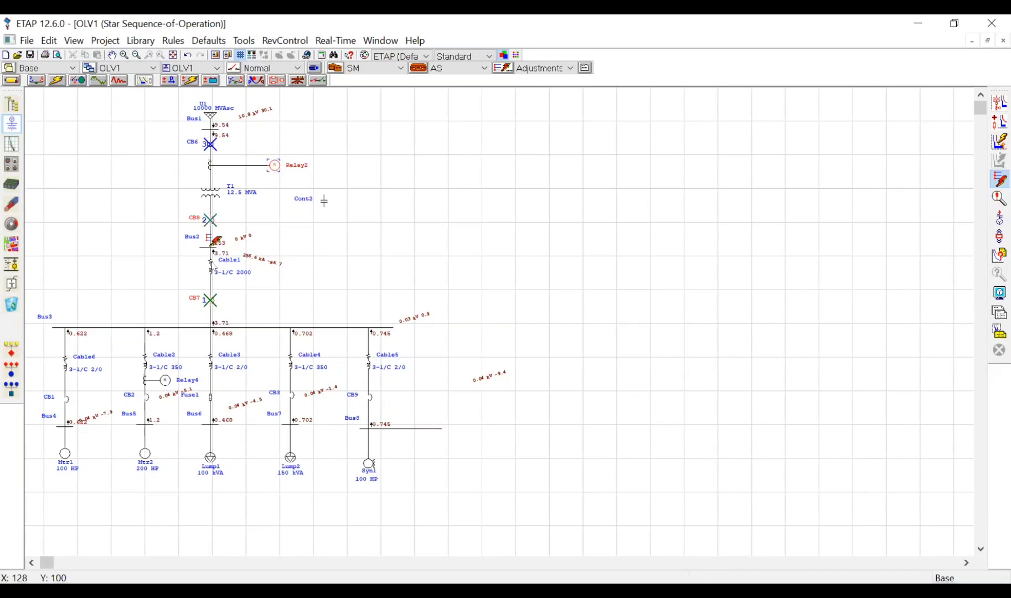
pyautogui.click(999, 104)
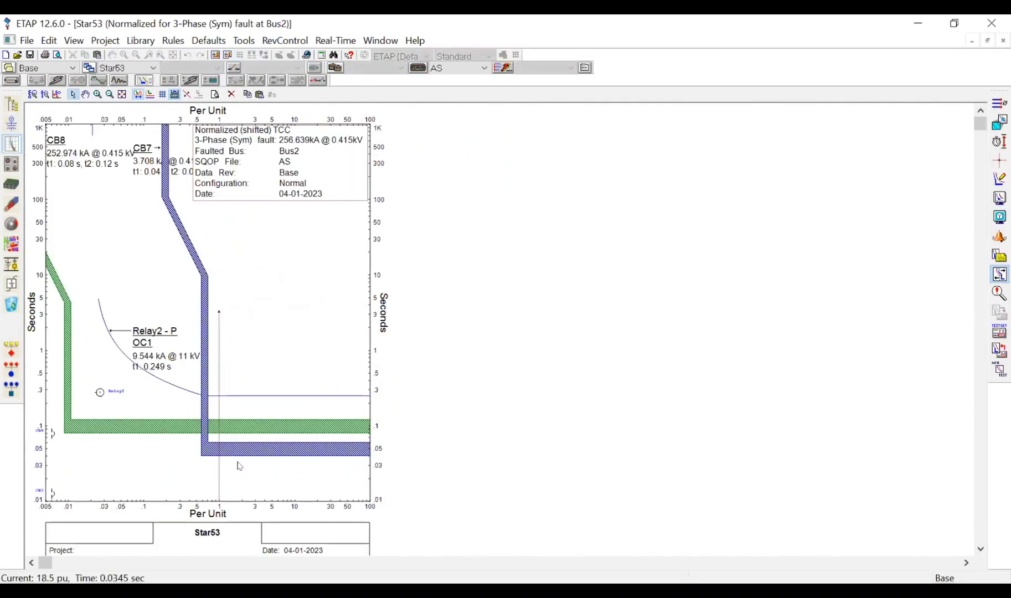
# Step: Enlarge the Relay2, CB8 and CB7 symbols and move them off the plot into the empty area beside it
pyautogui.click(32, 95)
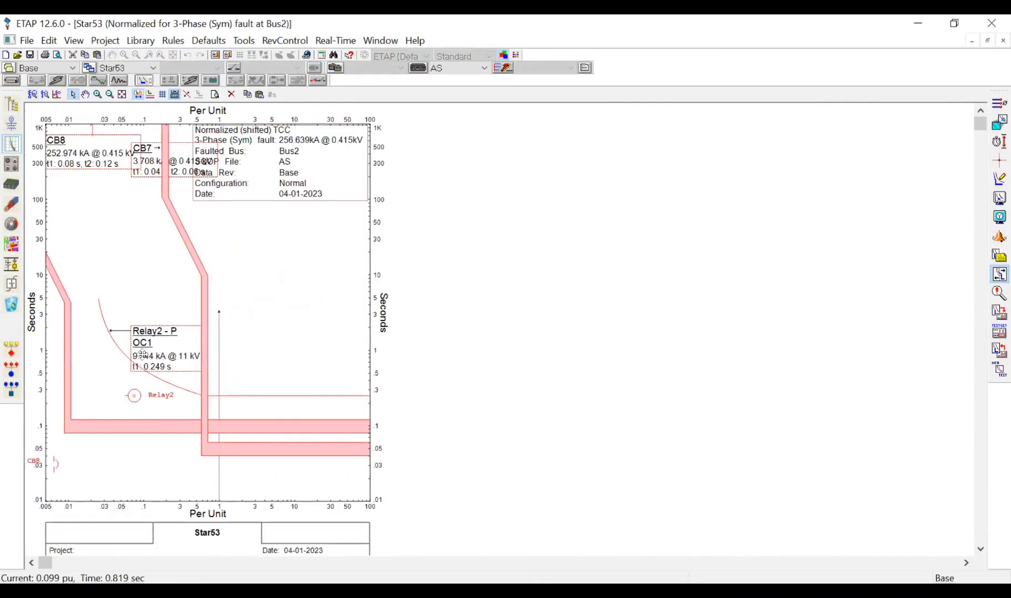
pyautogui.moveTo(134, 399); pyautogui.dragTo(565, 241)
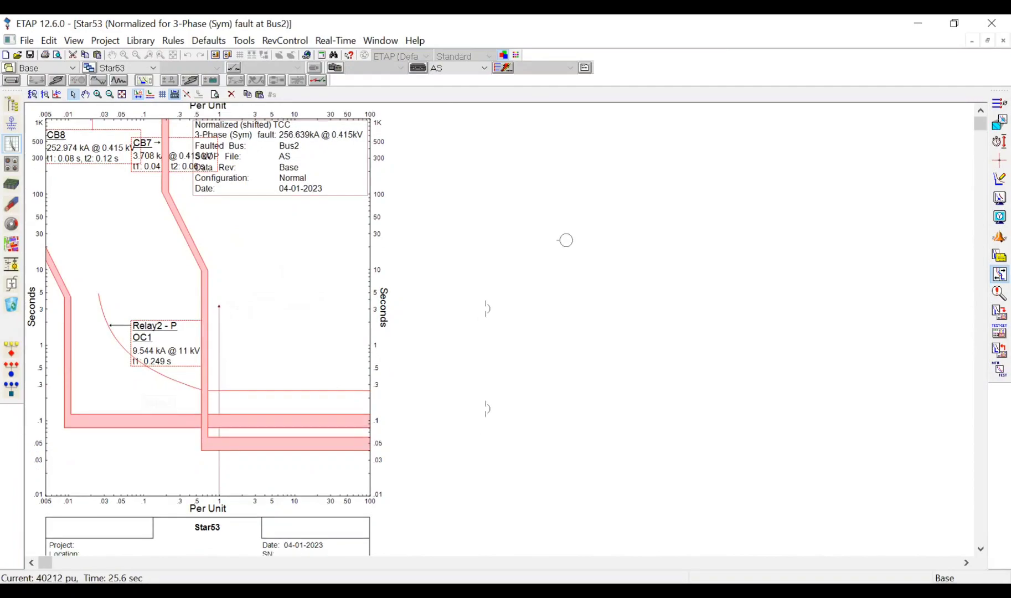
pyautogui.moveTo(454, 306); pyautogui.dragTo(581, 335)
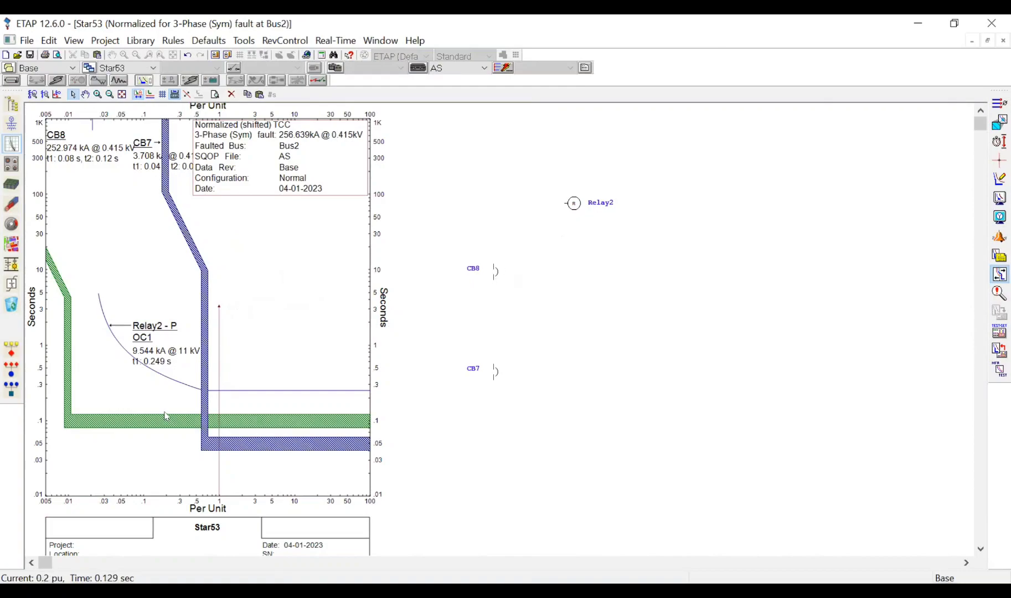
# Step: Identify the CB8 curve on the Bus2 TCC and examine where the curves meet the fault current line
pyautogui.click(183, 414)
pyautogui.click(467, 366)
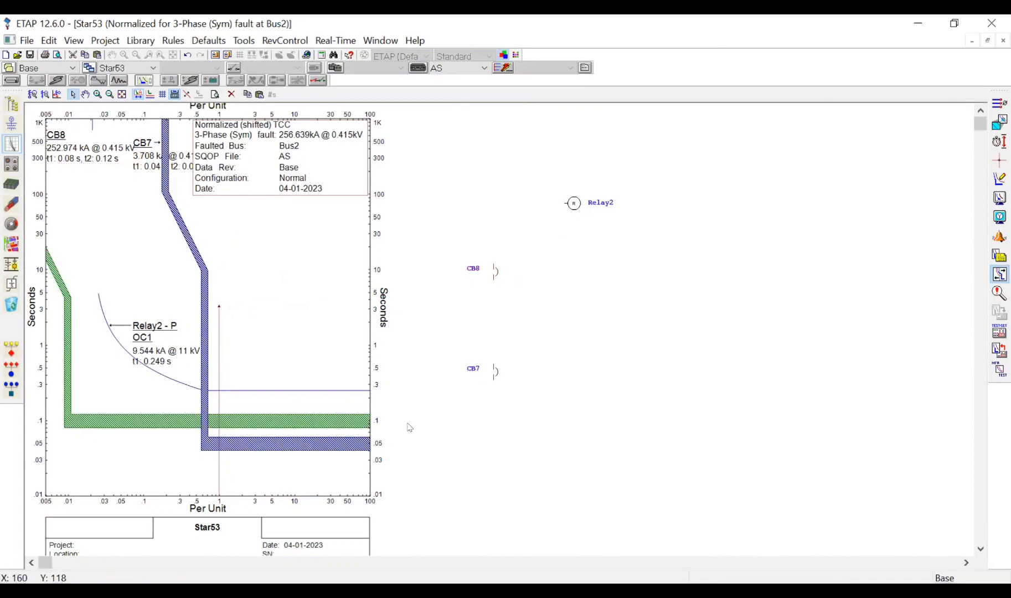
pyautogui.moveTo(220, 469)
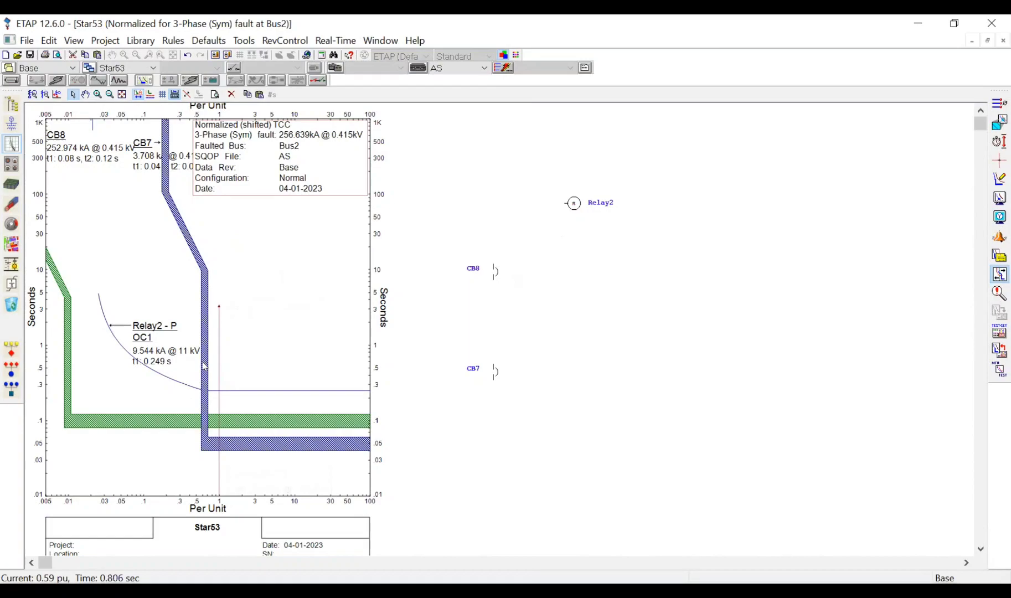
# Step: Shift the CB7 curve's short-time segment past the fault current line to a short-time pickup of 4
pyautogui.moveTo(204, 366)
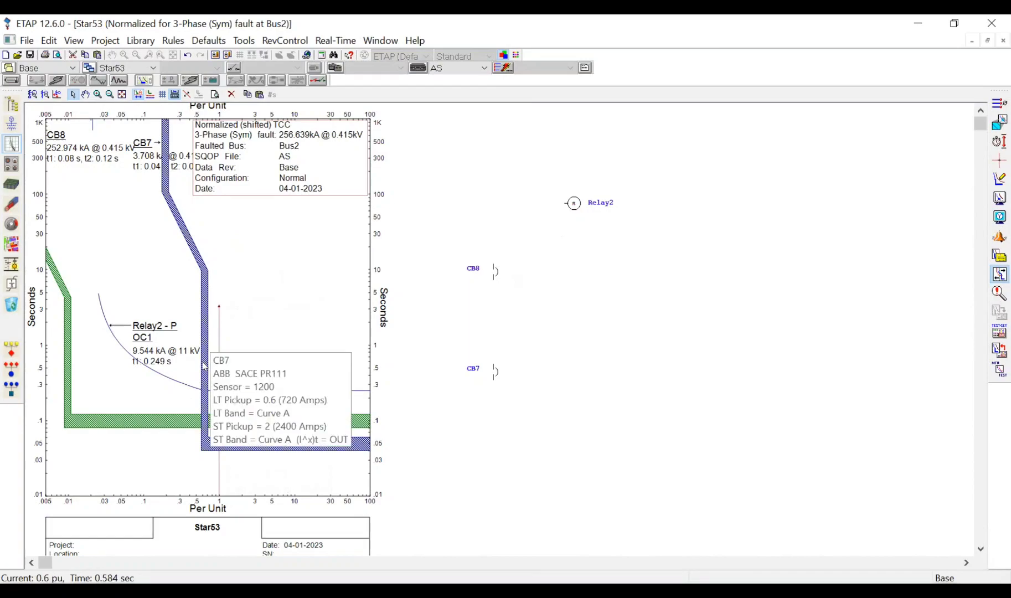
pyautogui.click(205, 366)
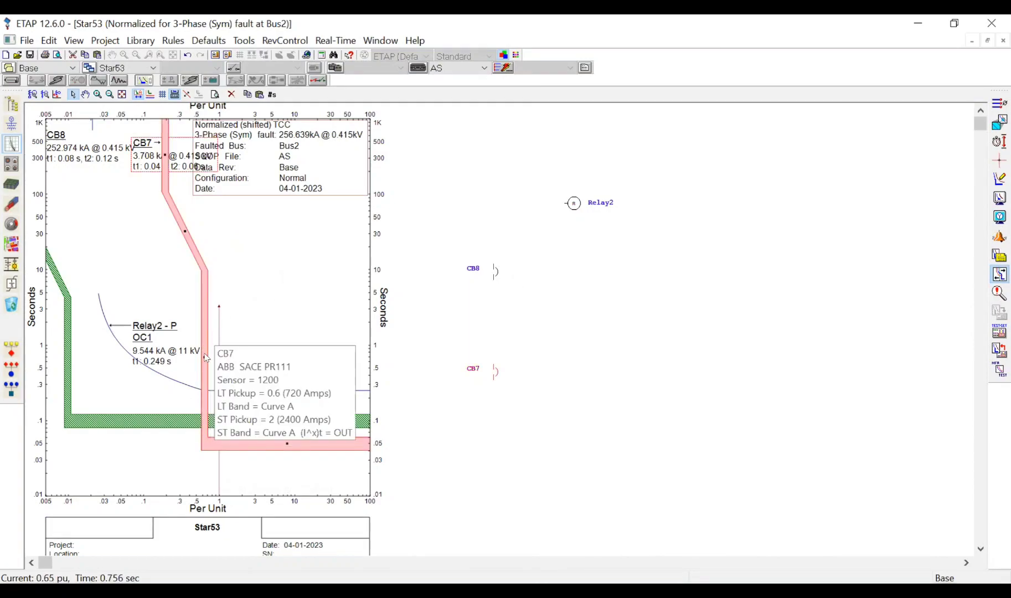
pyautogui.moveTo(206, 358); pyautogui.dragTo(220, 356)
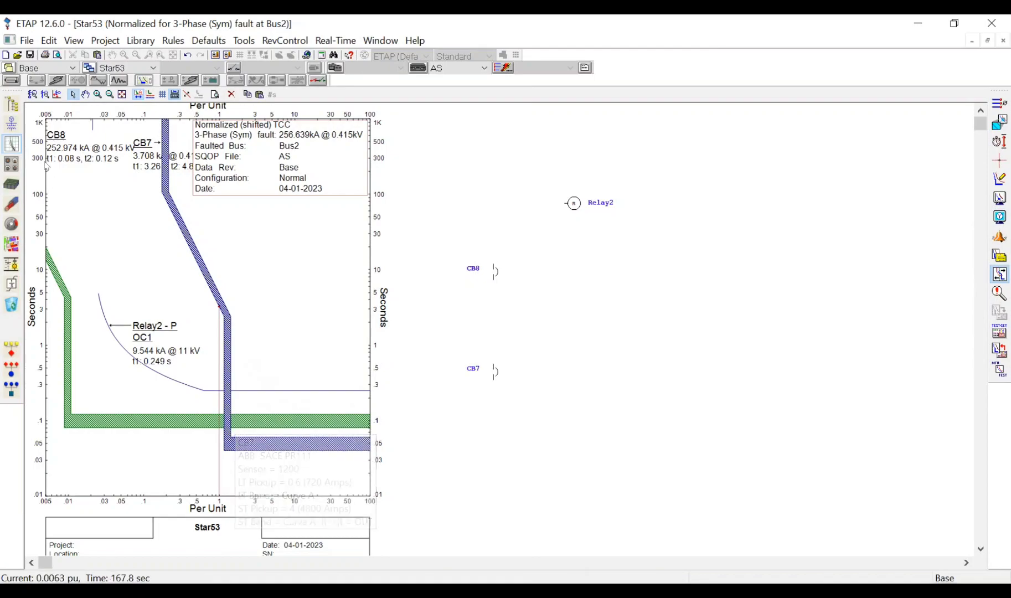
# Step: Return to the one-line diagram, run the sequence of operation for a Bus3 fault, and select Cable1
pyautogui.click(12, 125)
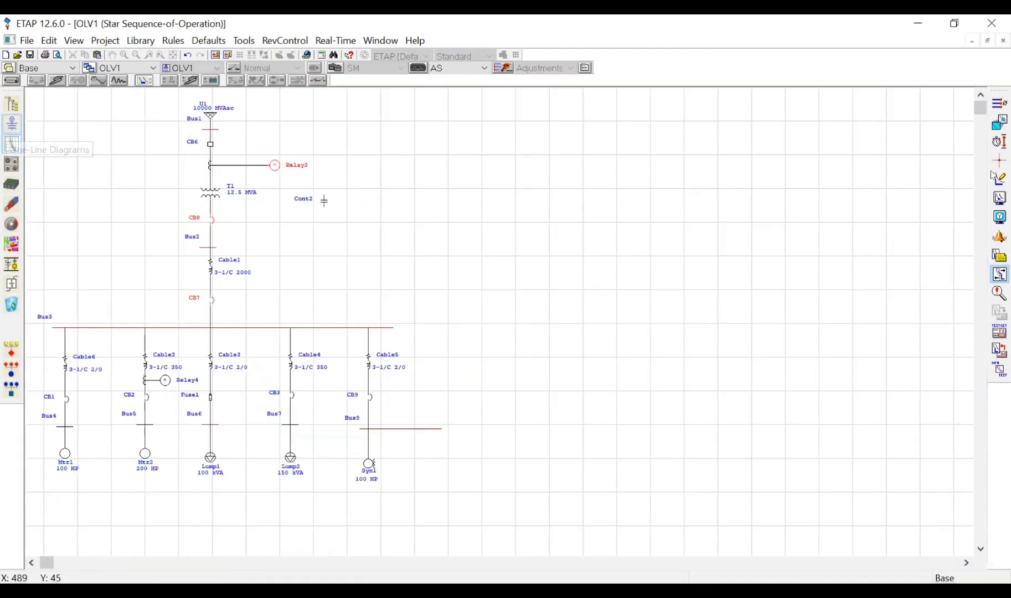
pyautogui.click(999, 180)
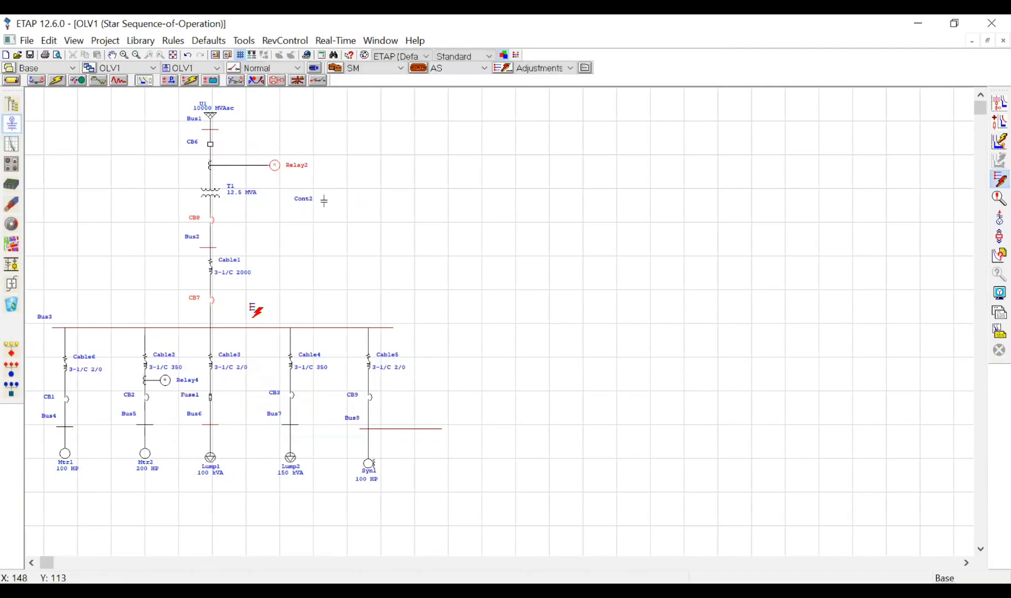
pyautogui.click(254, 328)
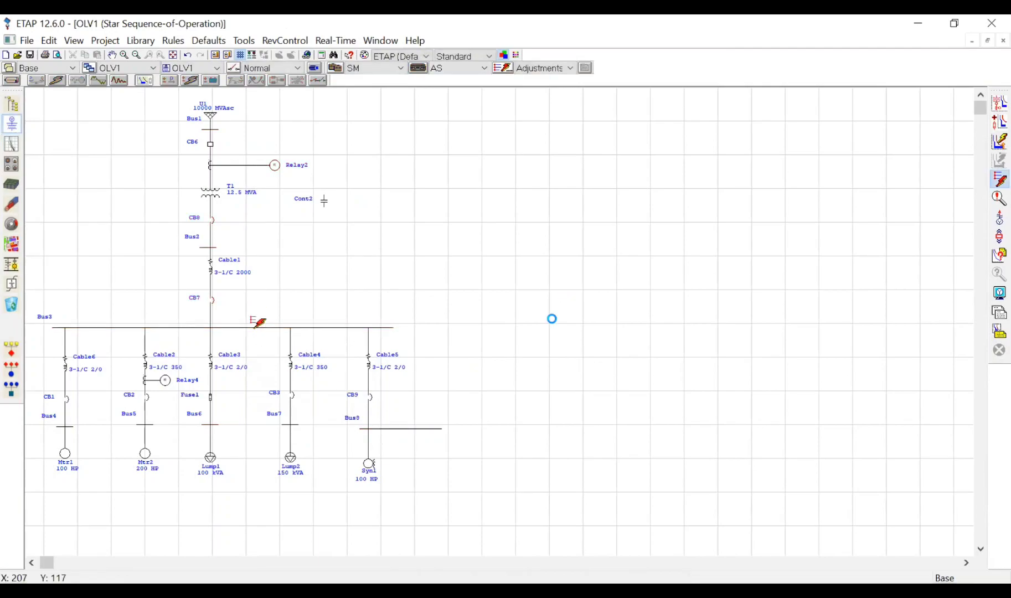
pyautogui.moveTo(255, 332)
pyautogui.mouseDown()
pyautogui.moveTo(214, 264)
pyautogui.moveTo(212, 272)
pyautogui.mouseUp()
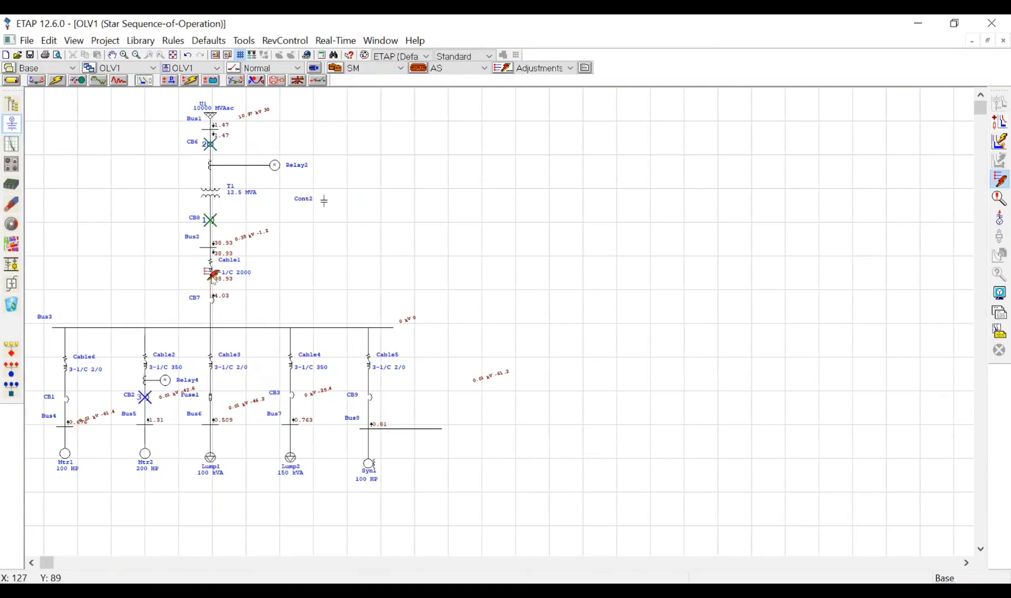
pyautogui.moveTo(212, 276); pyautogui.dragTo(212, 274)
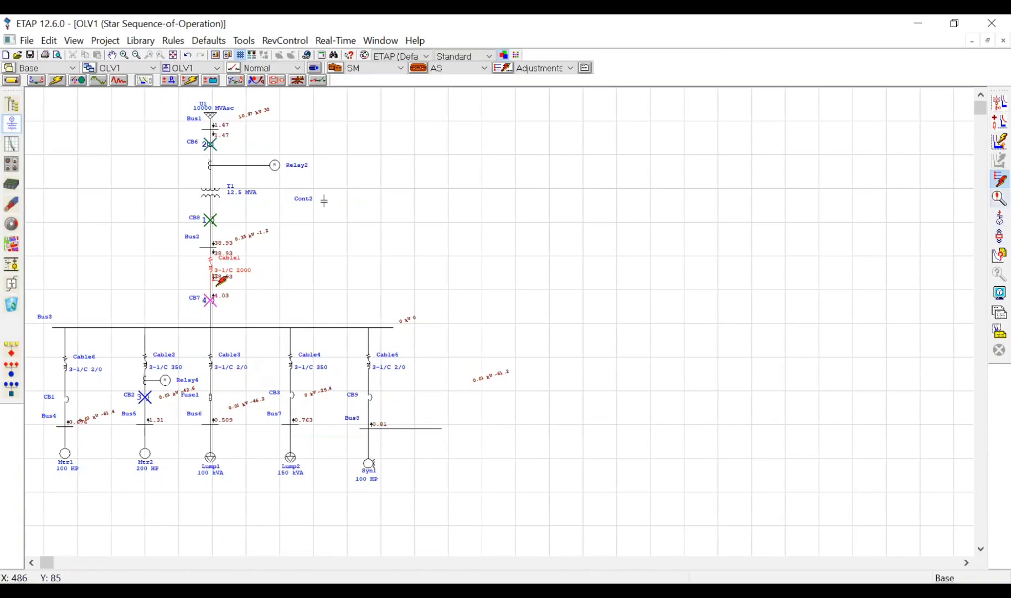
# Step: Run the sequence of operation for a fault between T1 and CB8, and plot its normalized TCC
pyautogui.click(1000, 178)
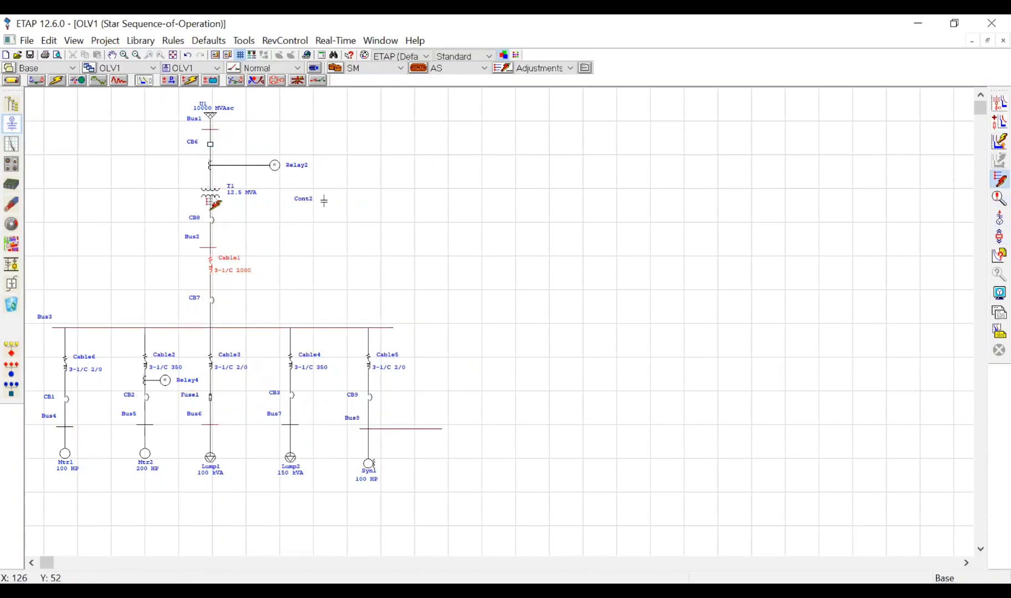
pyautogui.click(211, 207)
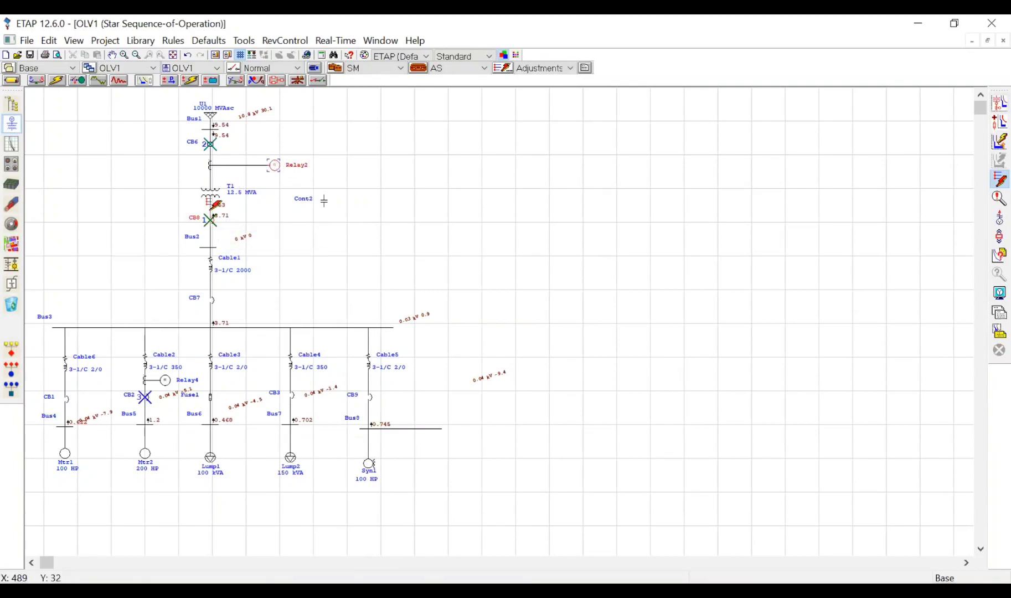
pyautogui.click(1000, 103)
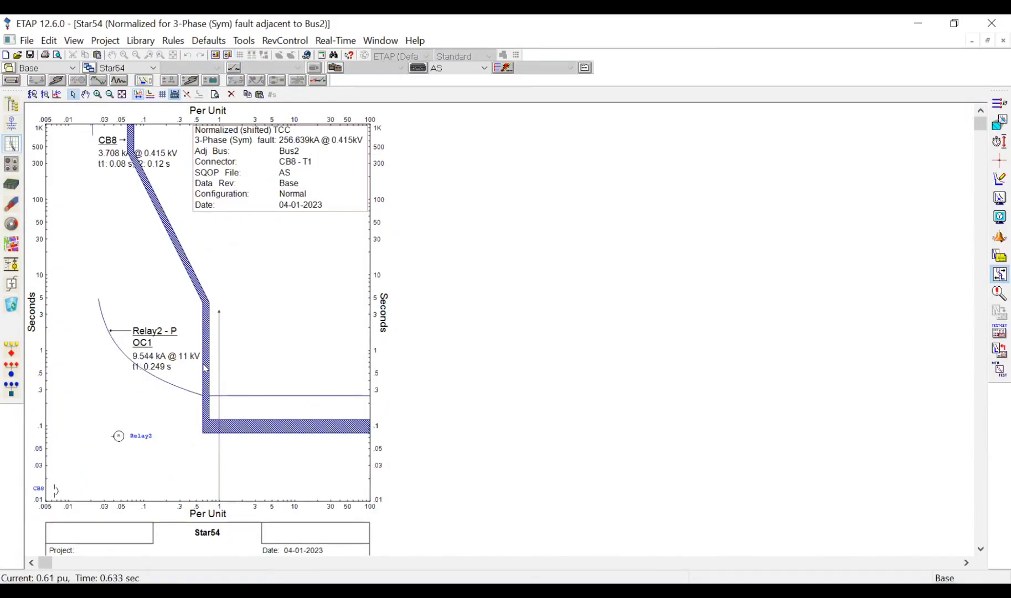
# Step: Set the CB8 trip device's sensor ID to 400, shifting its curve toward the fault current line
pyautogui.click(206, 369)
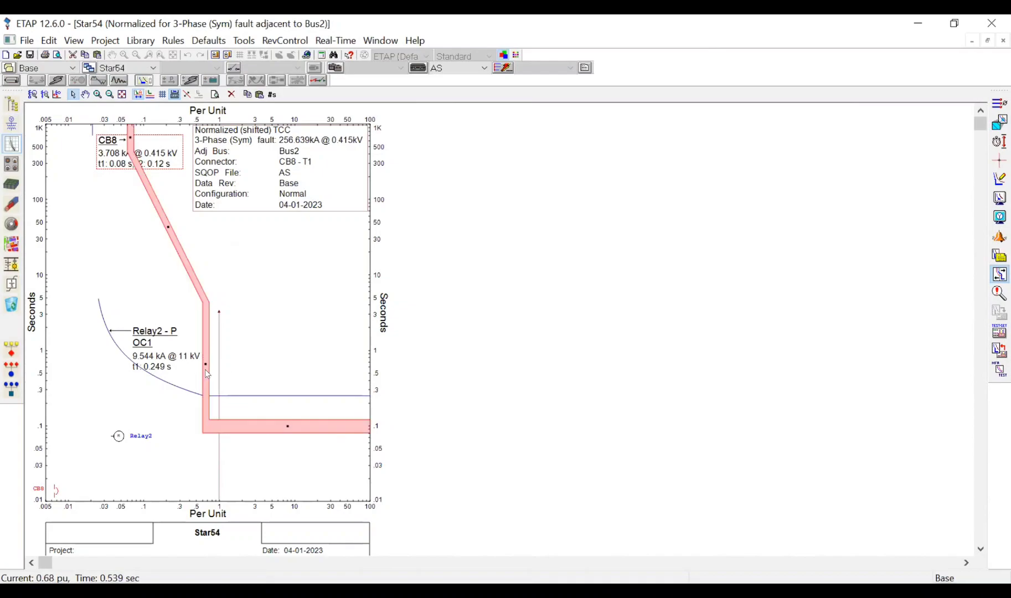
pyautogui.moveTo(206, 366)
pyautogui.mouseDown()
pyautogui.moveTo(230, 364)
pyautogui.moveTo(203, 367)
pyautogui.mouseUp()
pyautogui.doubleClick(205, 375)
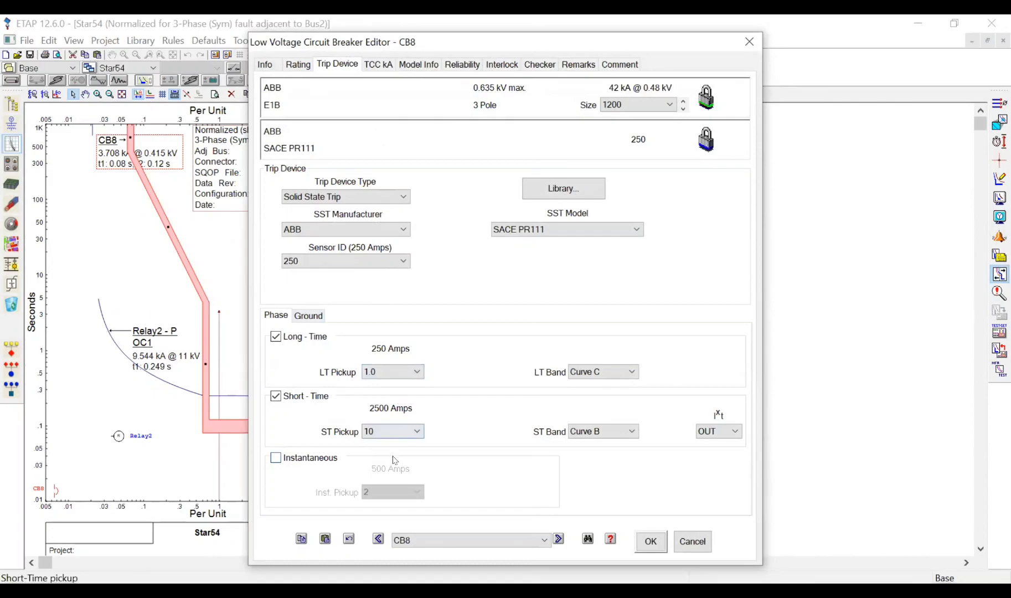
pyautogui.click(410, 372)
pyautogui.click(392, 319)
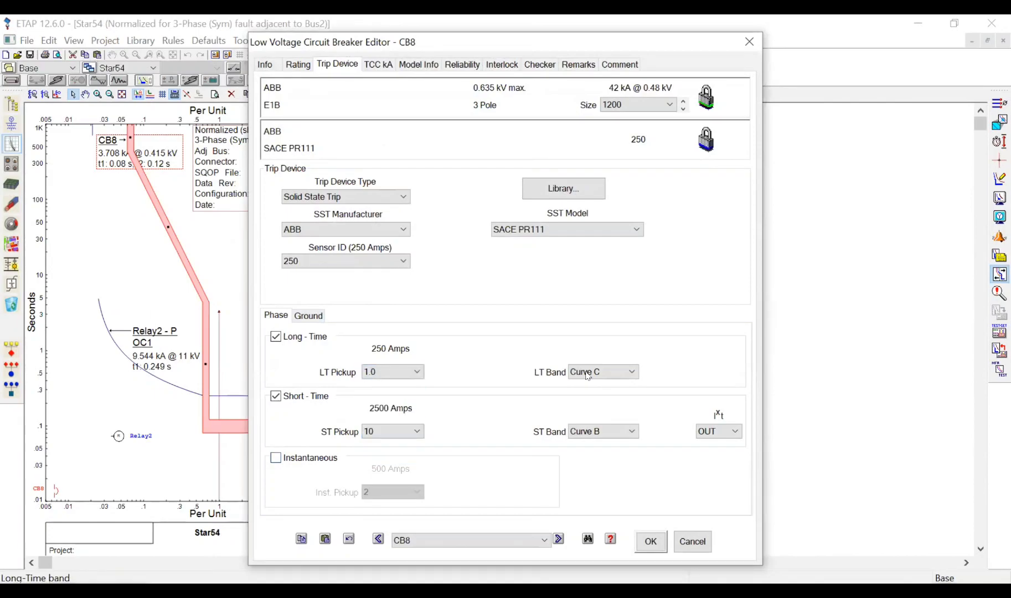
pyautogui.click(348, 261)
pyautogui.click(340, 286)
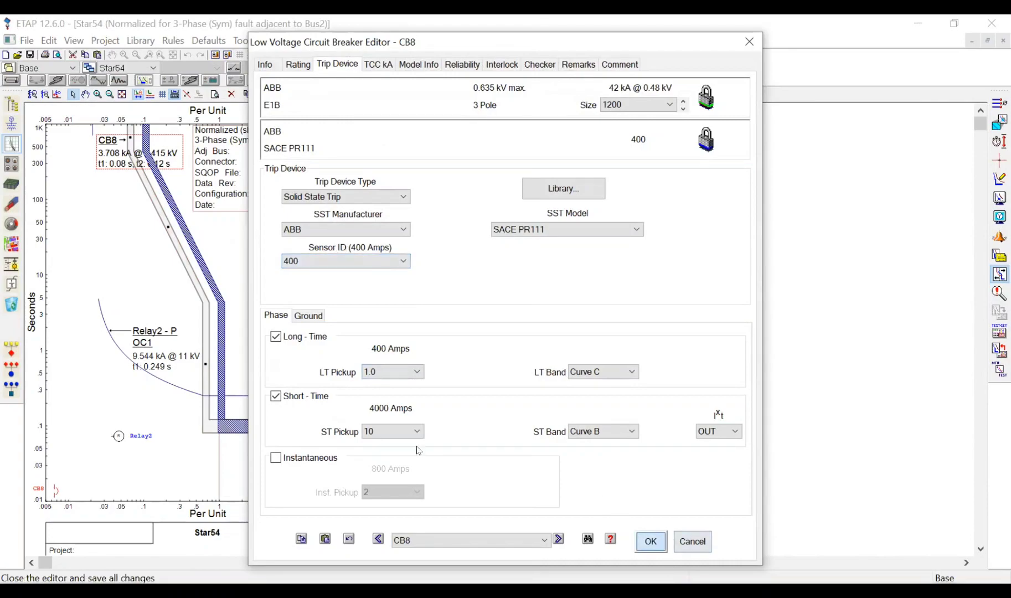
pyautogui.press('Return')
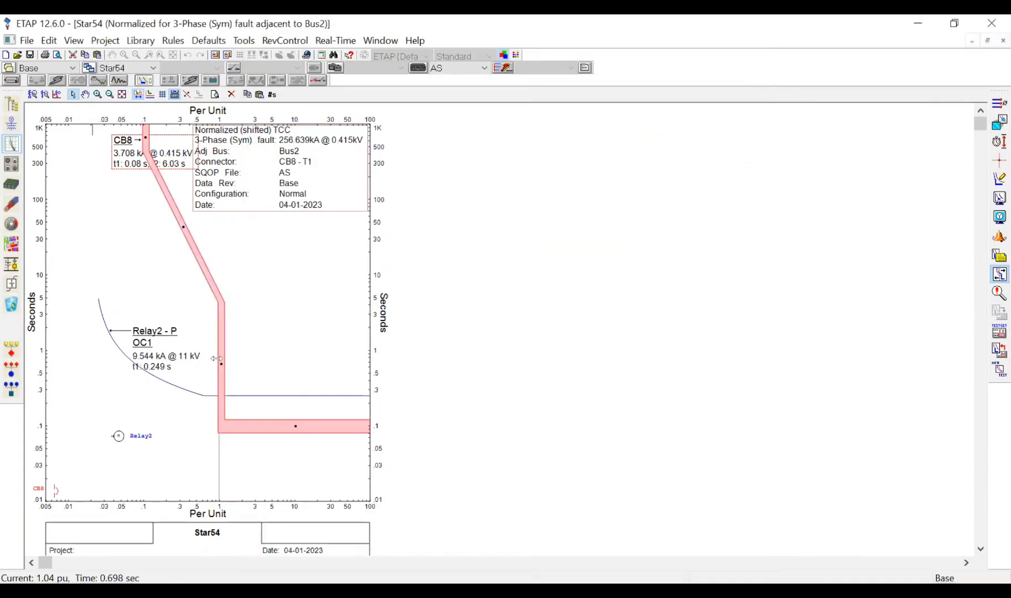
# Step: Set the CB8 trip device's sensor ID to 800 and return to the one-line diagram
pyautogui.moveTo(218, 360)
pyautogui.mouseDown()
pyautogui.moveTo(236, 362)
pyautogui.moveTo(219, 377)
pyautogui.mouseUp()
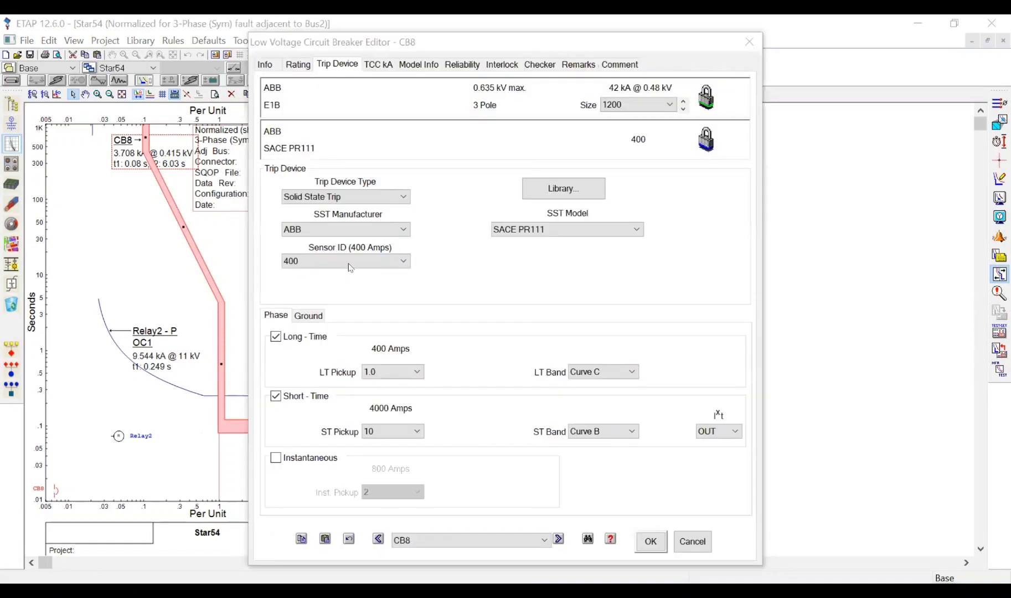
pyautogui.click(372, 326)
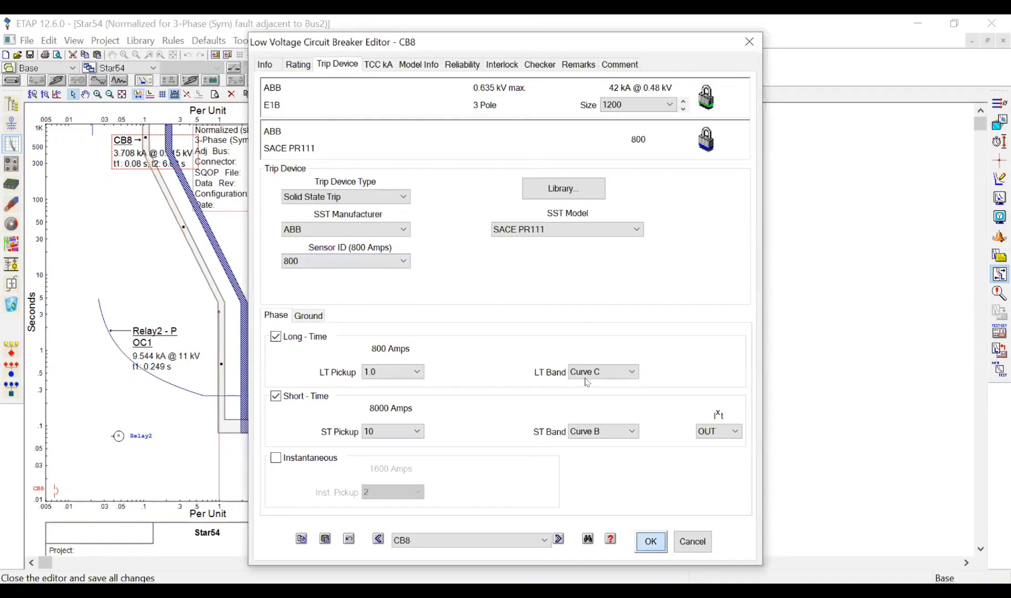
pyautogui.click(12, 124)
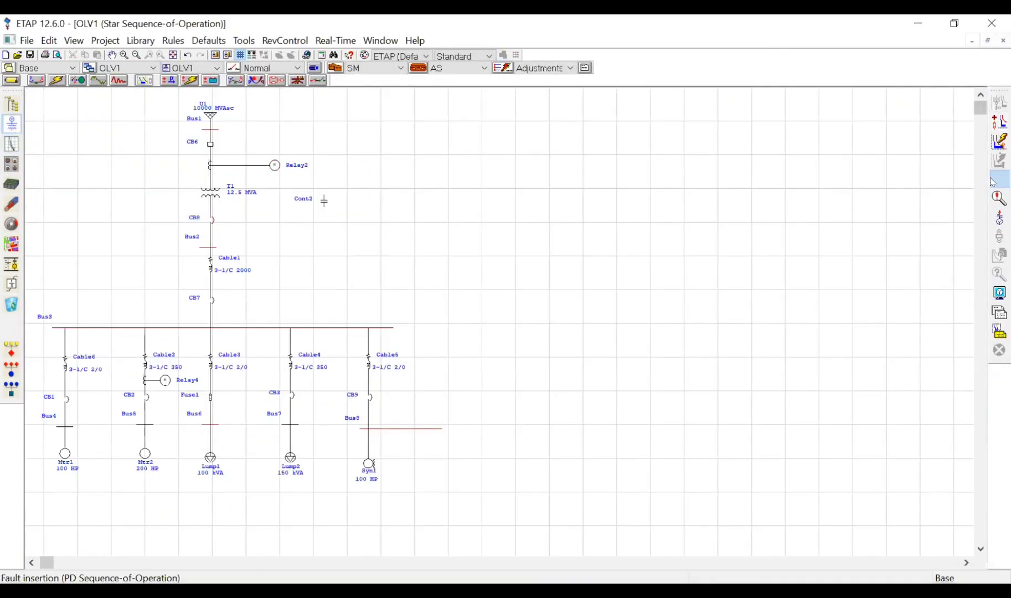
# Step: Run the sequence of operation for faults between T1 and CB8, at Bus8 and at Bus3
pyautogui.click(1000, 179)
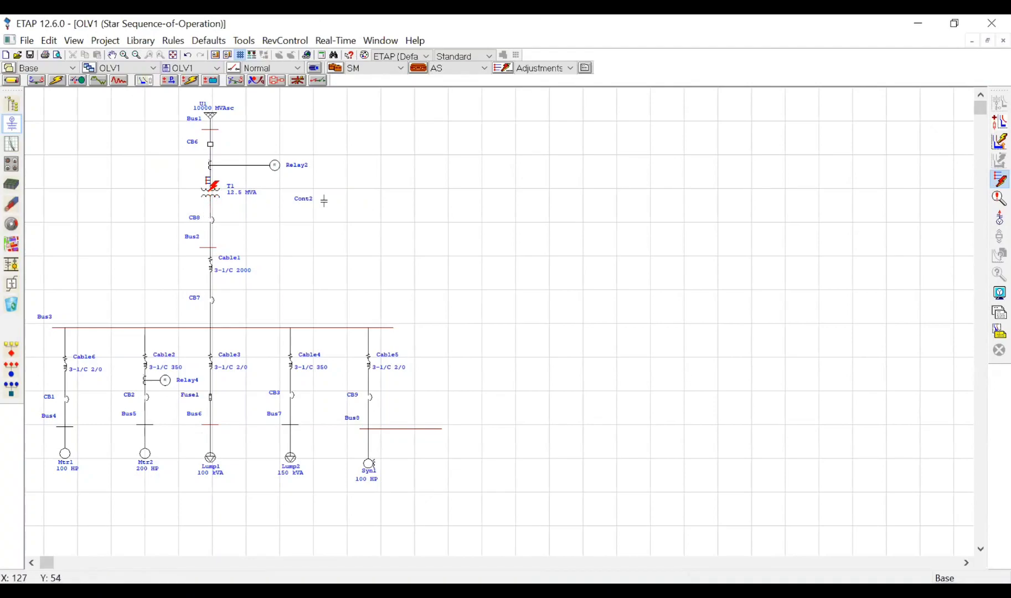
pyautogui.click(214, 204)
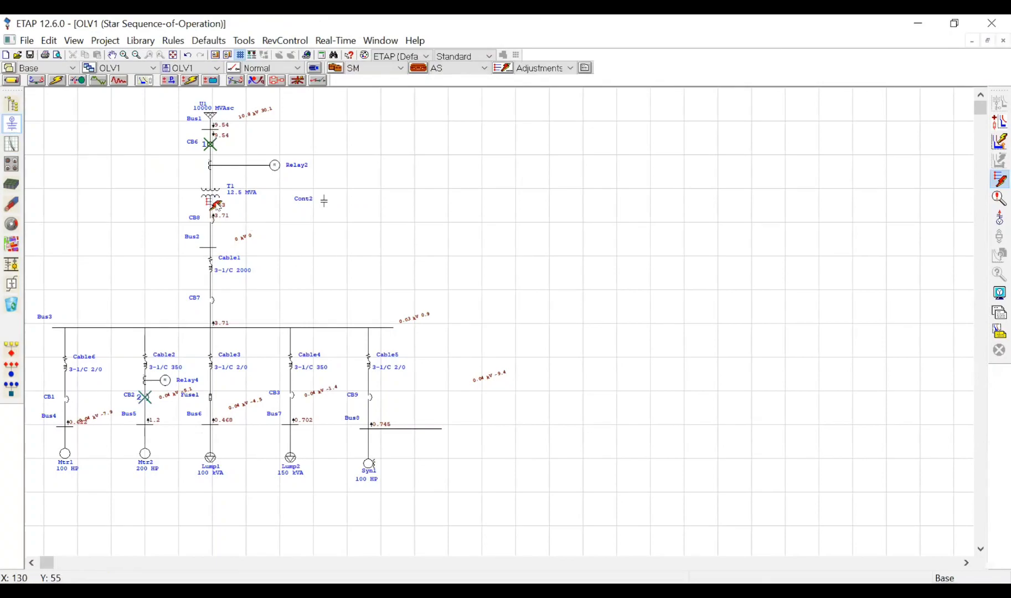
pyautogui.moveTo(217, 205)
pyautogui.mouseDown()
pyautogui.moveTo(200, 224)
pyautogui.moveTo(371, 422)
pyautogui.moveTo(373, 444)
pyautogui.mouseUp()
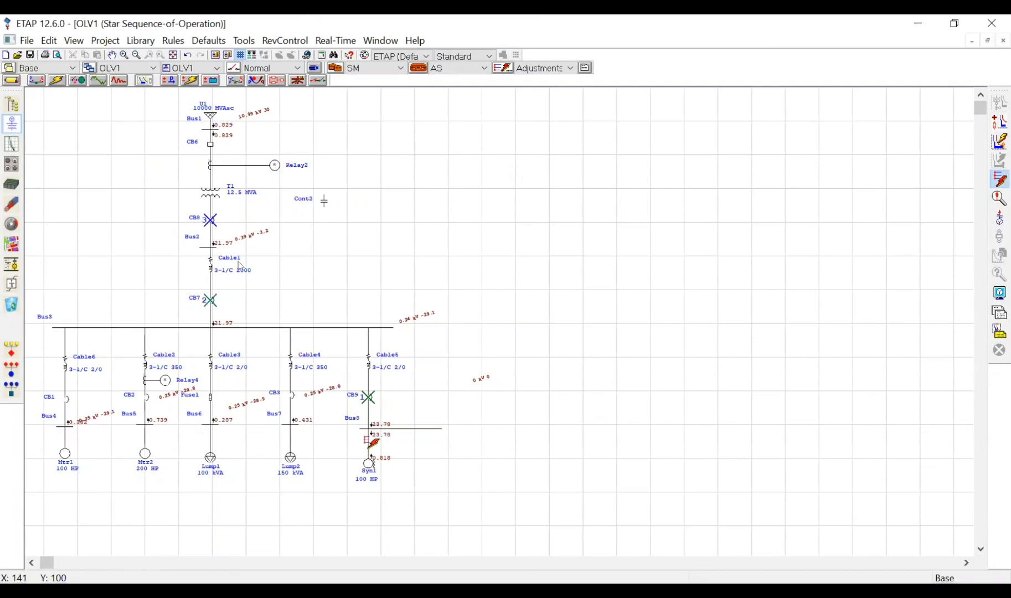
pyautogui.moveTo(380, 425); pyautogui.dragTo(375, 321)
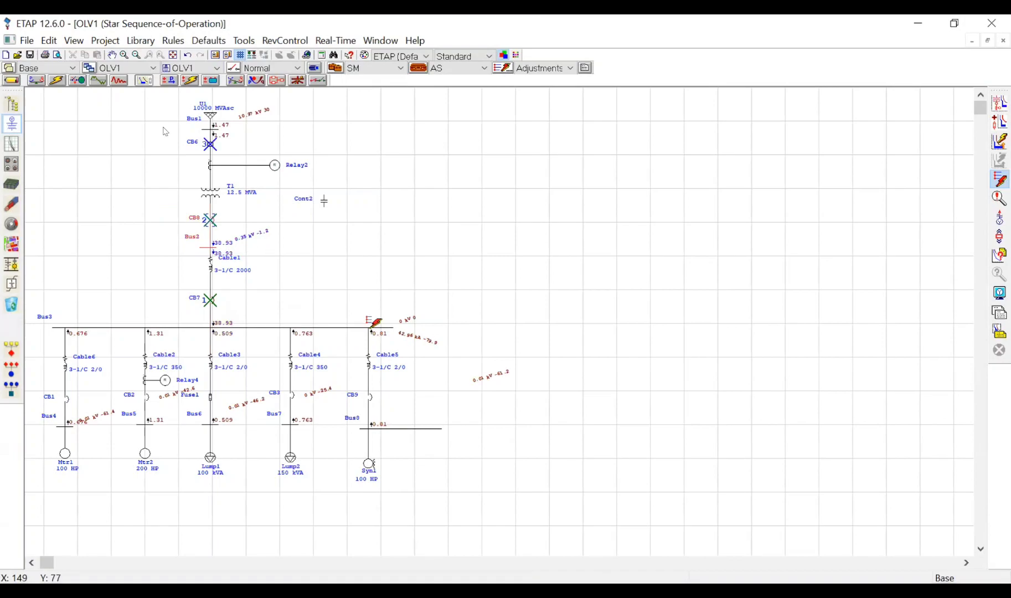
# Step: Move the fault to Bus2, Bus4 and Bus5 in turn, running the sequence of operation for each
pyautogui.moveTo(376, 322)
pyautogui.mouseDown()
pyautogui.moveTo(332, 284)
pyautogui.moveTo(216, 235)
pyautogui.moveTo(210, 249)
pyautogui.mouseUp()
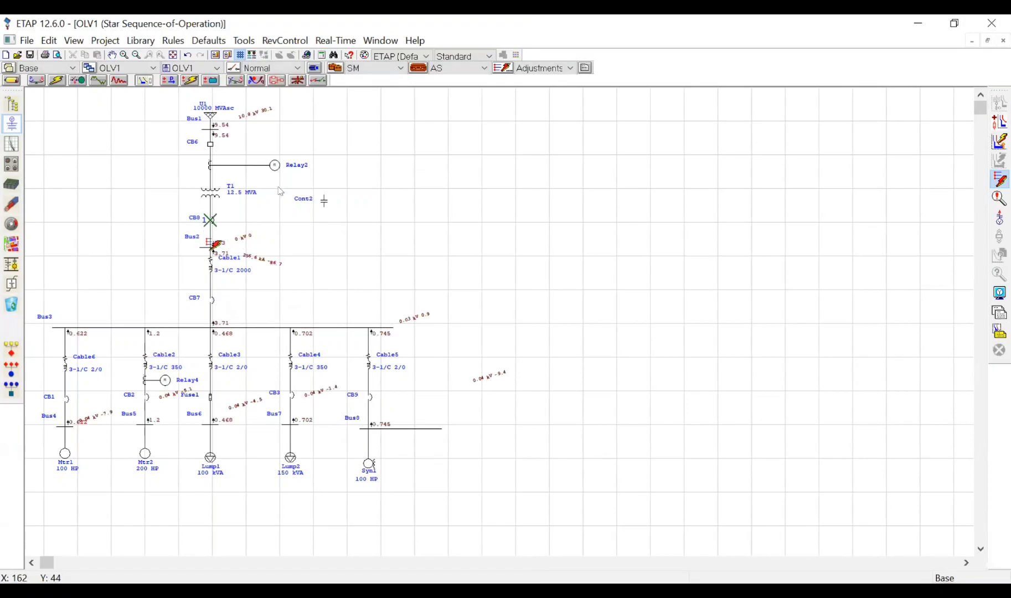
pyautogui.moveTo(216, 244)
pyautogui.mouseDown()
pyautogui.moveTo(162, 334)
pyautogui.moveTo(66, 429)
pyautogui.mouseUp()
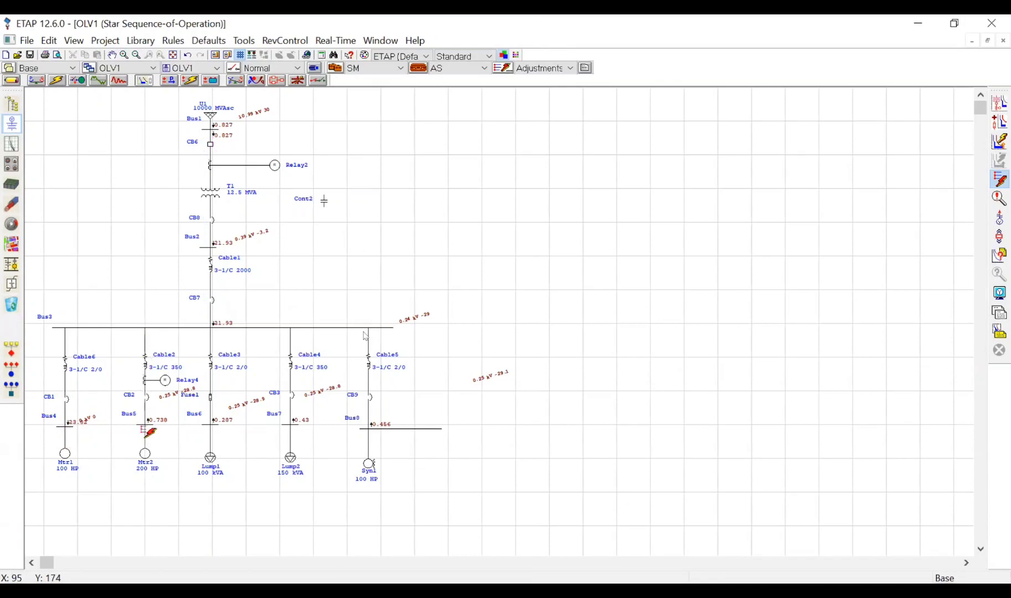
pyautogui.click(147, 432)
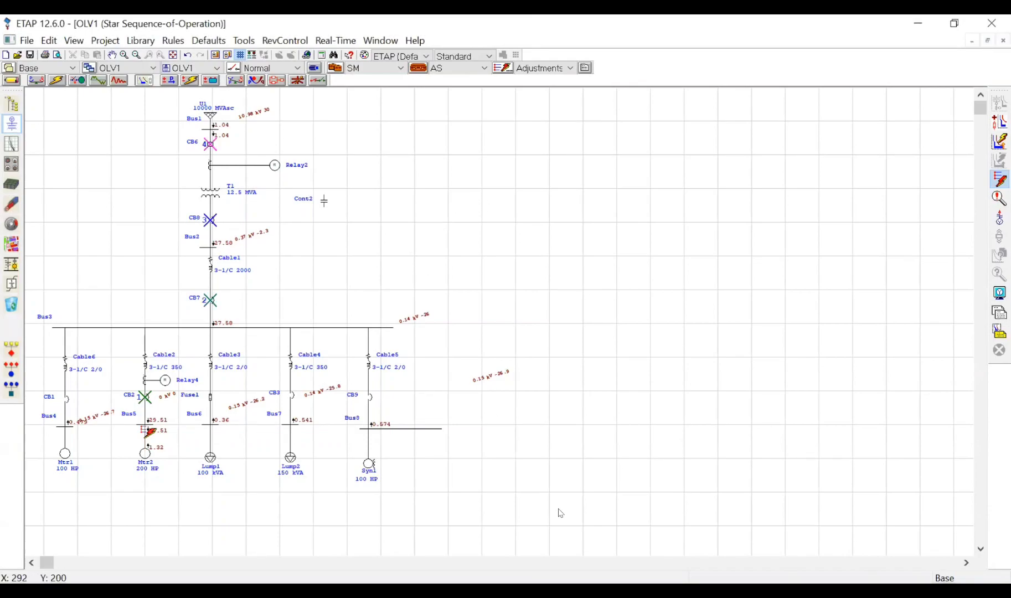
# Step: Select the entire one-line diagram and plot the normalized TCC for the Bus5 fault
pyautogui.moveTo(560, 510); pyautogui.dragTo(41, 107)
pyautogui.click(999, 103)
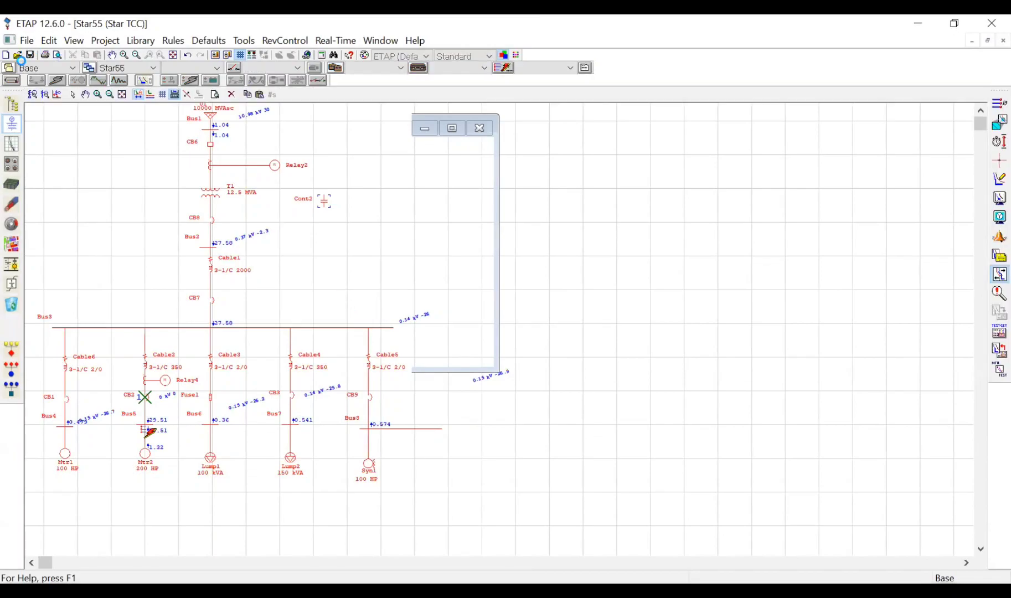
pyautogui.click(34, 94)
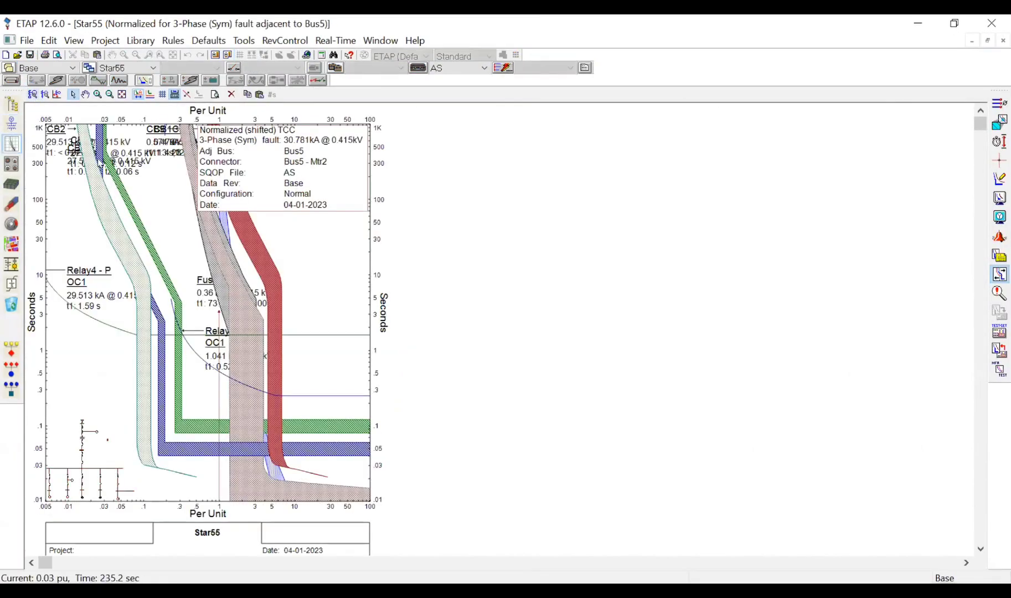
# Step: Enlarge the one-line diagram on the Bus5 TCC and move it into the empty area beside the plot
pyautogui.hotkey('ctrl', 'a')
pyautogui.press('+')
pyautogui.press('+')
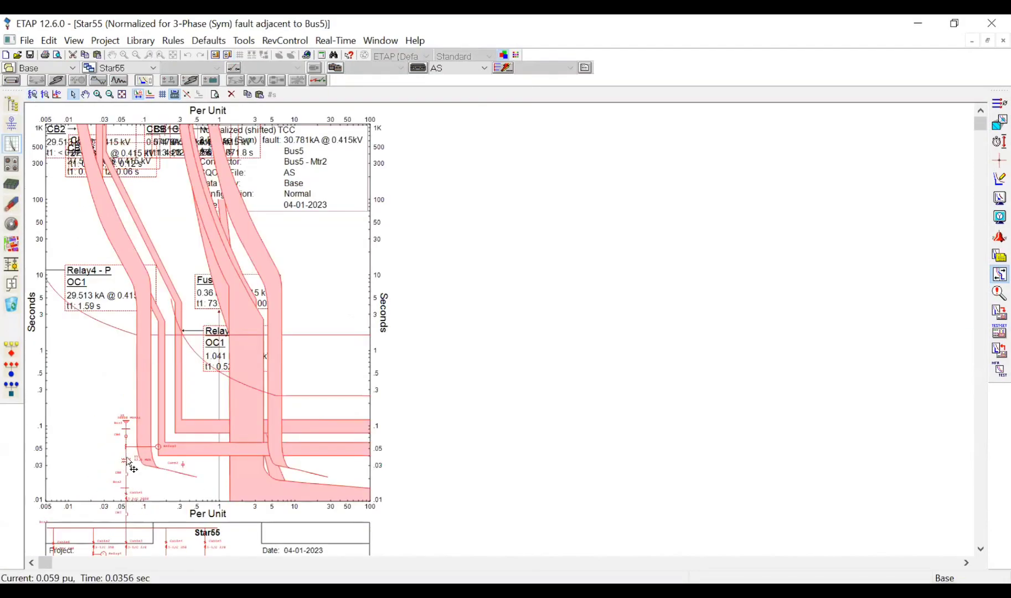
pyautogui.moveTo(126, 459); pyautogui.dragTo(519, 209)
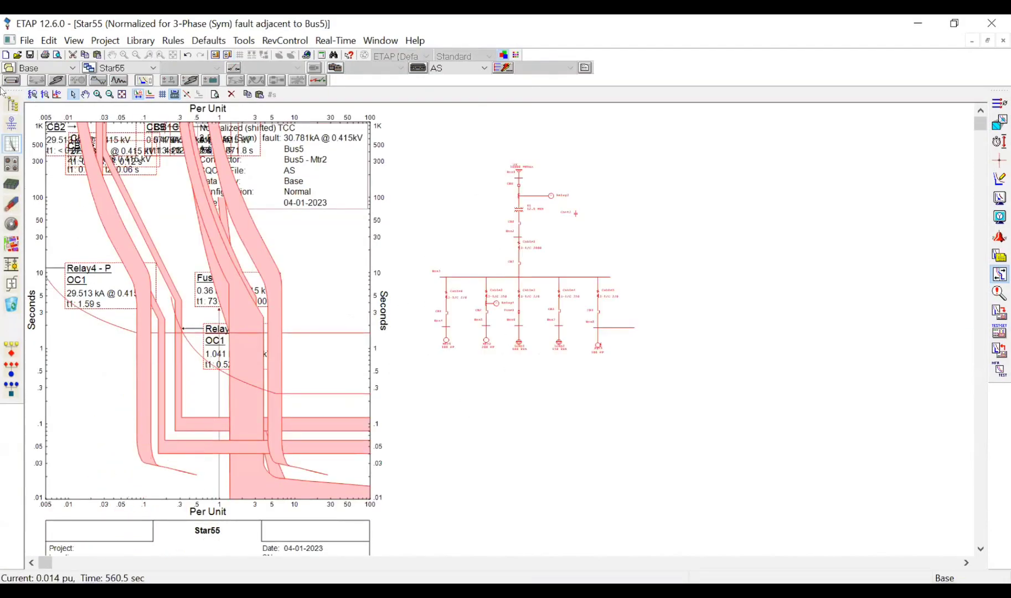
pyautogui.click(34, 95)
pyautogui.click(33, 95)
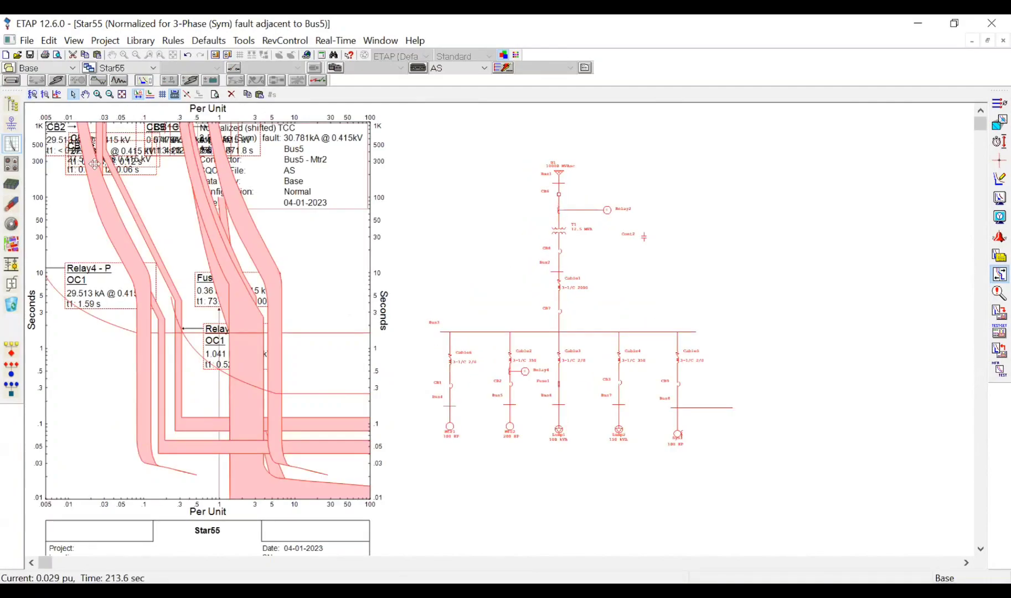
pyautogui.click(31, 96)
pyautogui.click(31, 95)
pyautogui.click(780, 336)
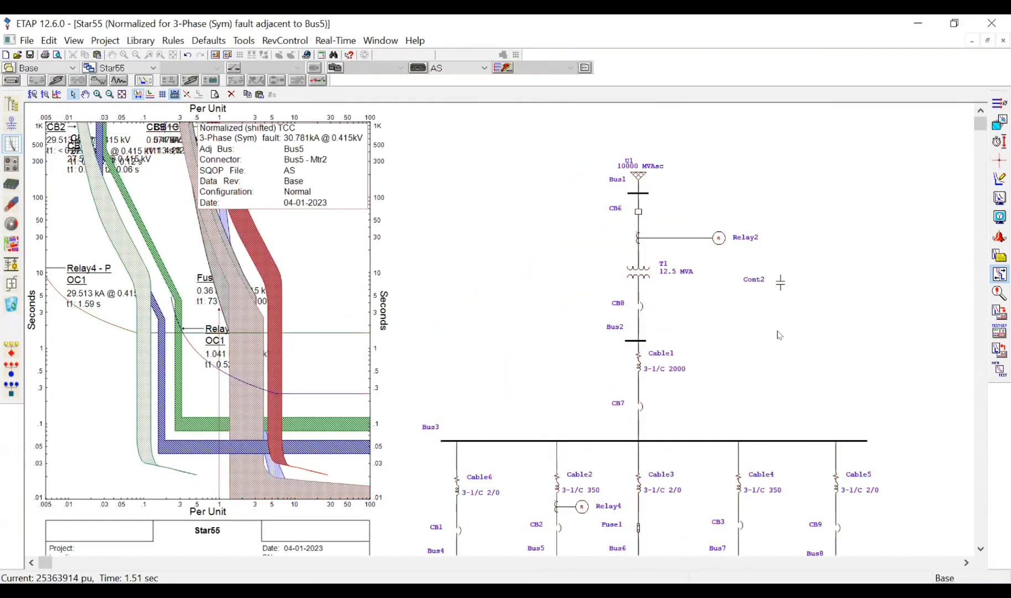
# Step: Remove the Cable3, Cable4, Cable5 and Cable6 branches from the Bus5 TCC, keeping only the Cable2 branch below Bus3
pyautogui.scroll(-1, 770, 426)
pyautogui.scroll(-2, 770, 425)
pyautogui.moveTo(901, 530); pyautogui.dragTo(628, 324)
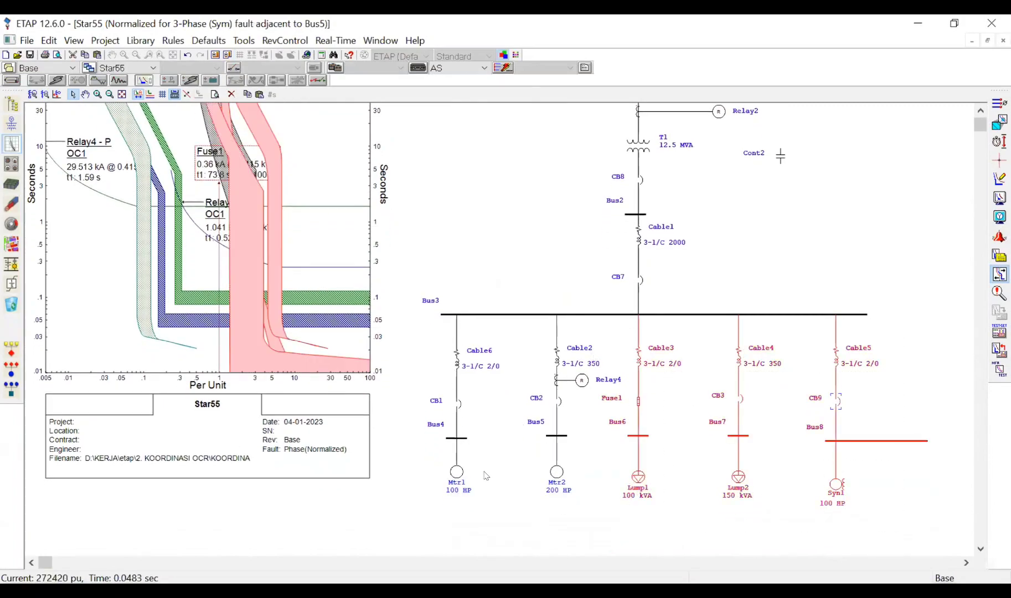
pyautogui.press('Delete')
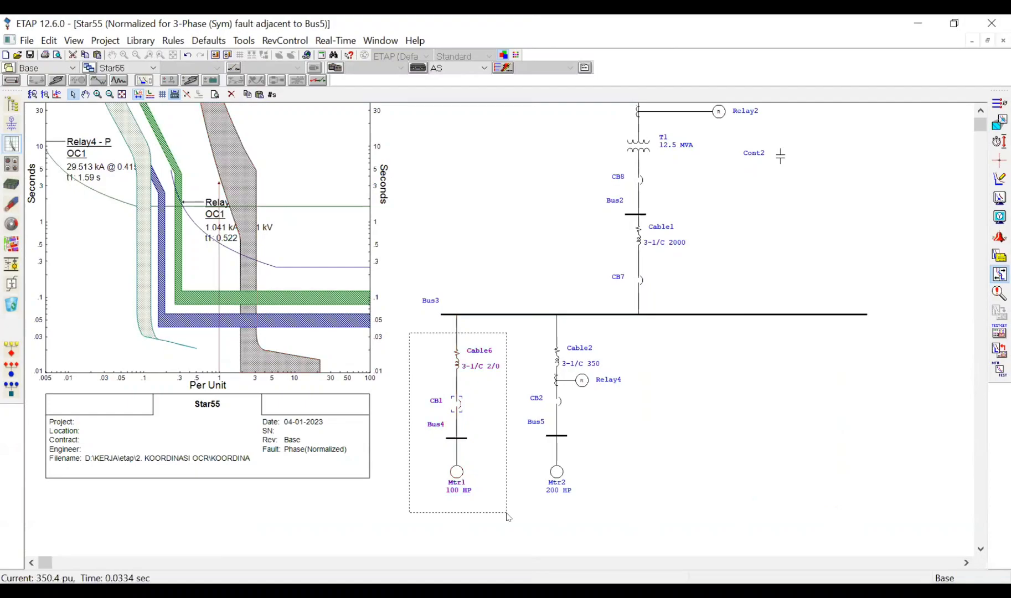
pyautogui.press('Delete')
pyautogui.scroll(5, 558, 197)
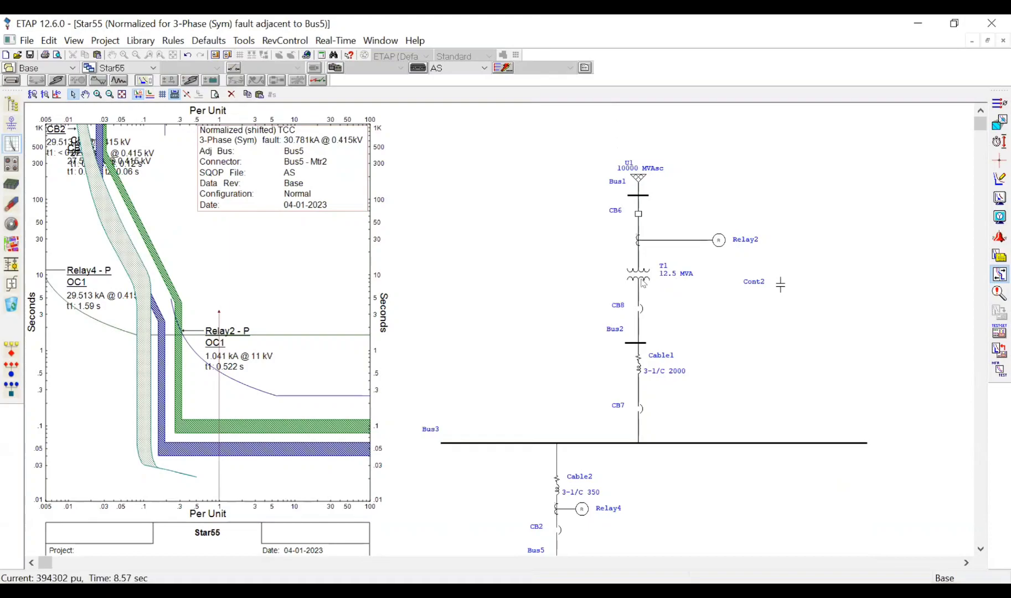
# Step: Delete transformer T1, Cable1 and Cable2 from the Bus5 TCC view
pyautogui.click(643, 283)
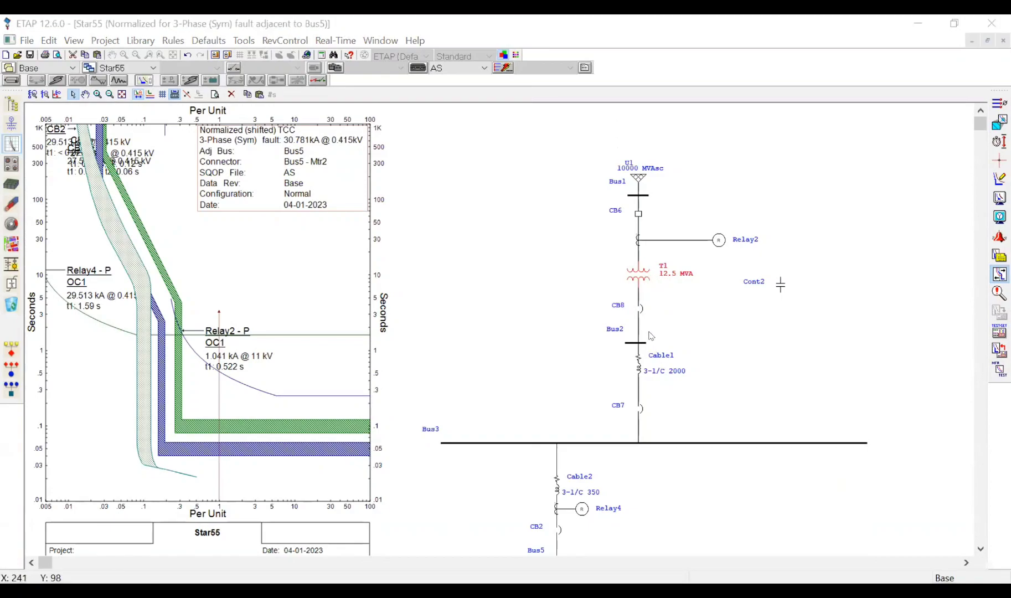
pyautogui.press('Delete')
pyautogui.click(639, 366)
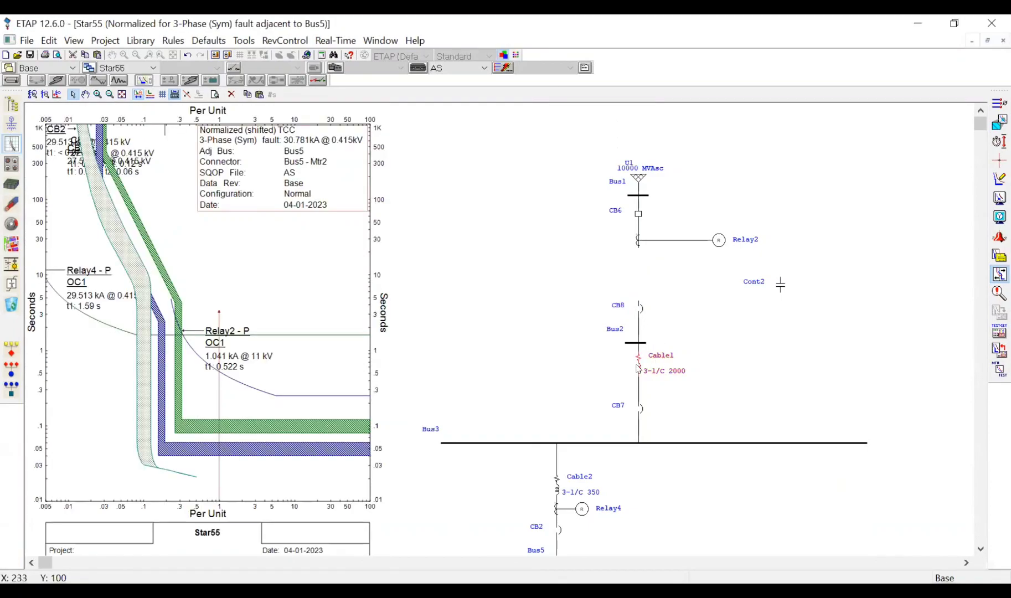
pyautogui.press('Delete')
pyautogui.scroll(-3, 686, 368)
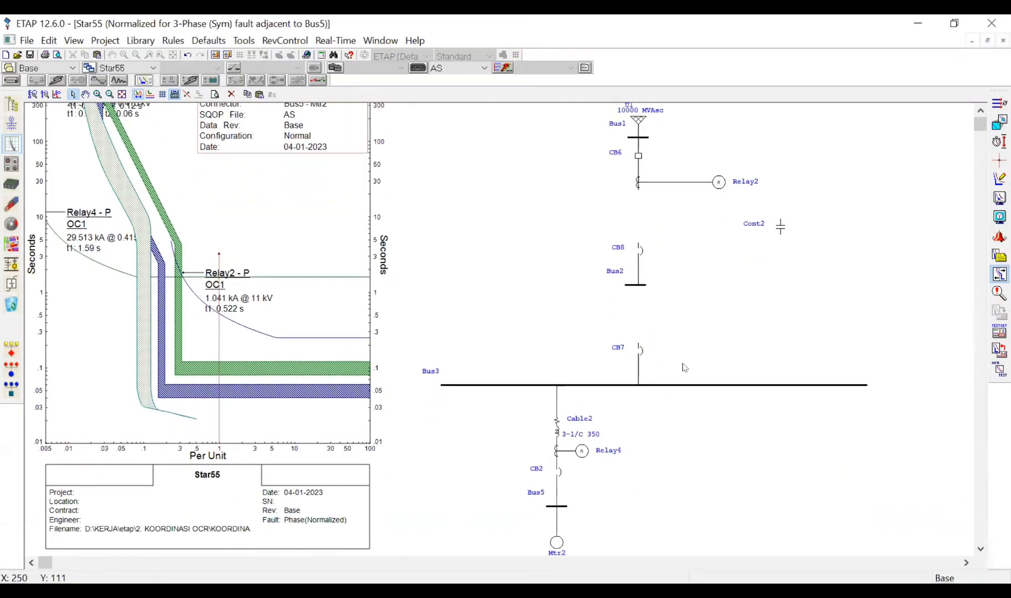
pyautogui.click(558, 428)
pyautogui.press('Delete')
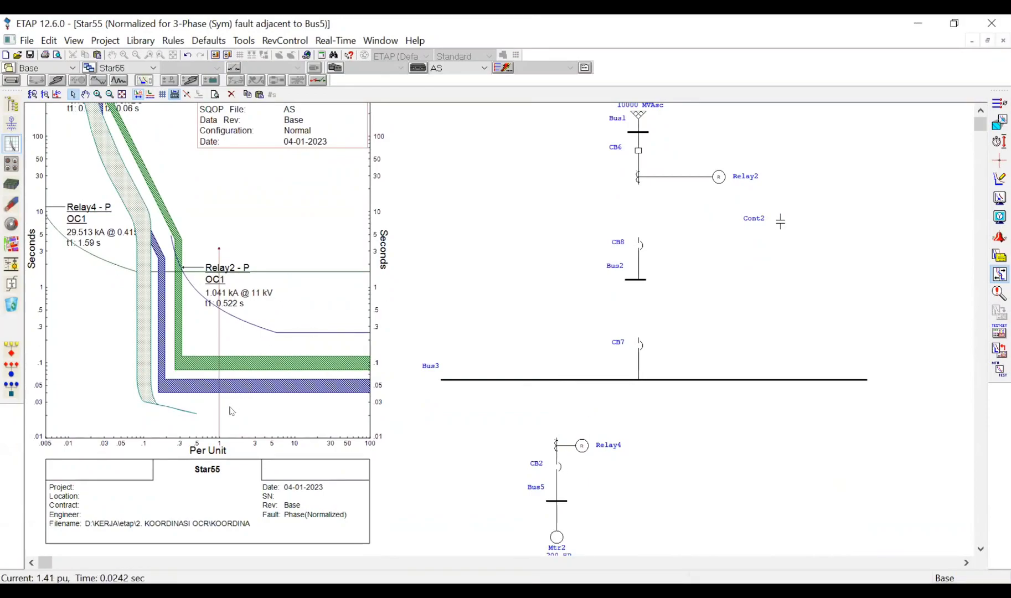
# Step: Identify the CB7, CB8, Relay4 and Relay2 curves on the Bus5 TCC by selecting each one
pyautogui.click(246, 390)
pyautogui.click(88, 413)
pyautogui.click(303, 360)
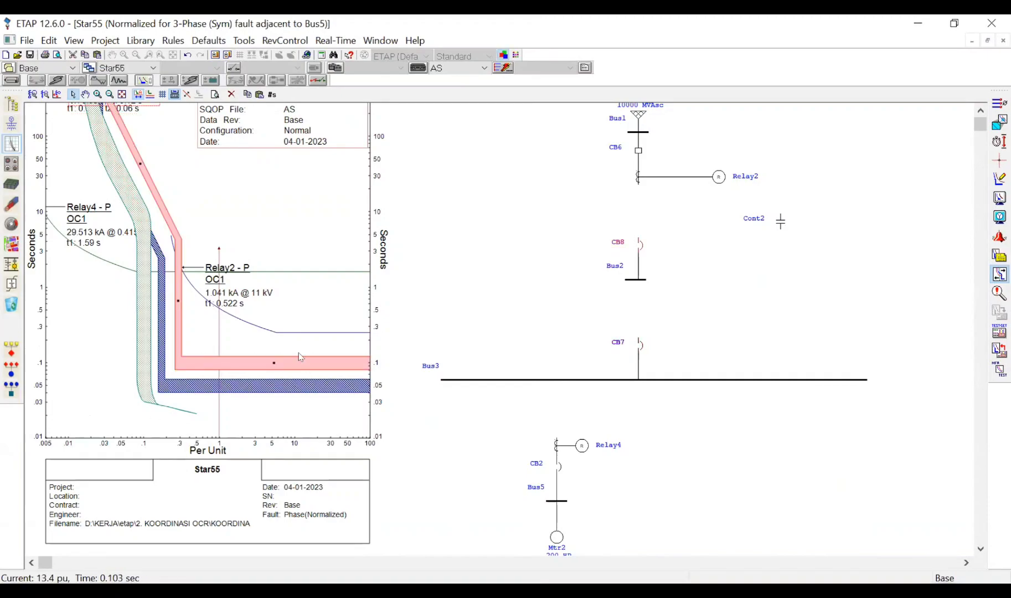
pyautogui.click(292, 332)
pyautogui.click(302, 277)
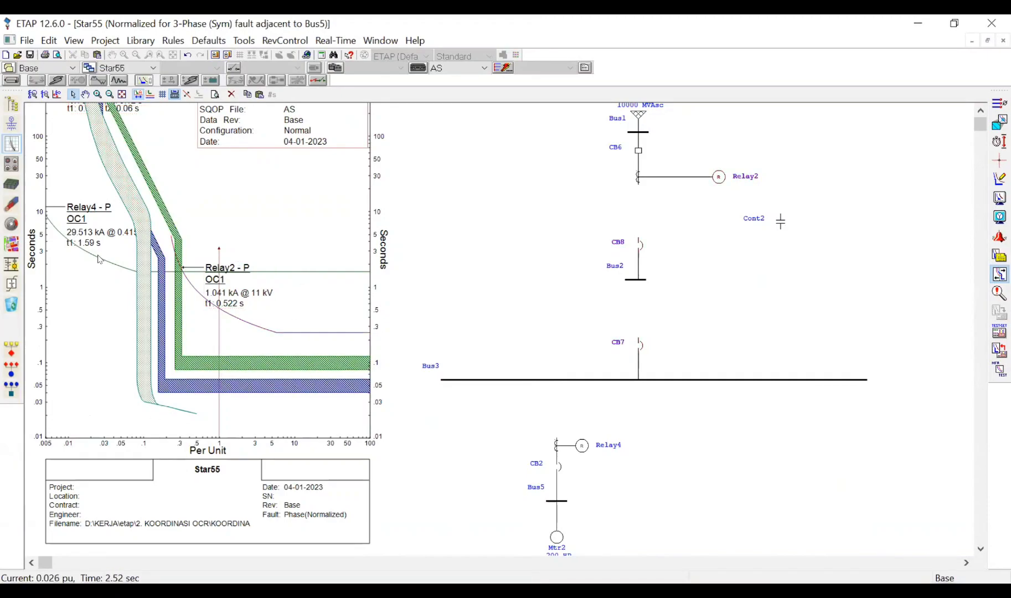
pyautogui.click(99, 259)
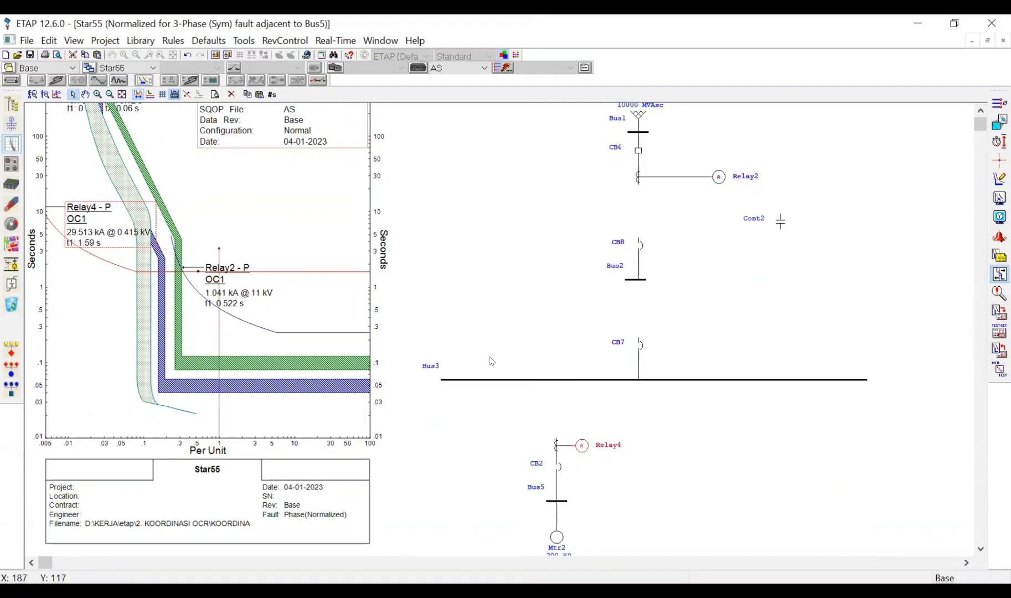
pyautogui.click(282, 333)
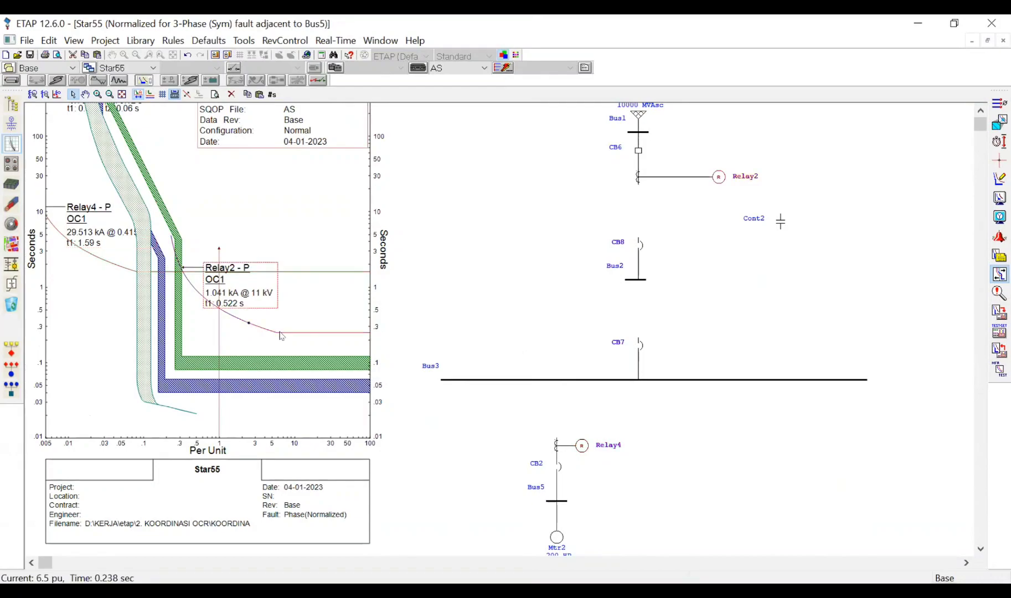
# Step: Place a crosshair on the lower edge of the CB7 curve at about 1 pu and move its label below the band
pyautogui.click(434, 307)
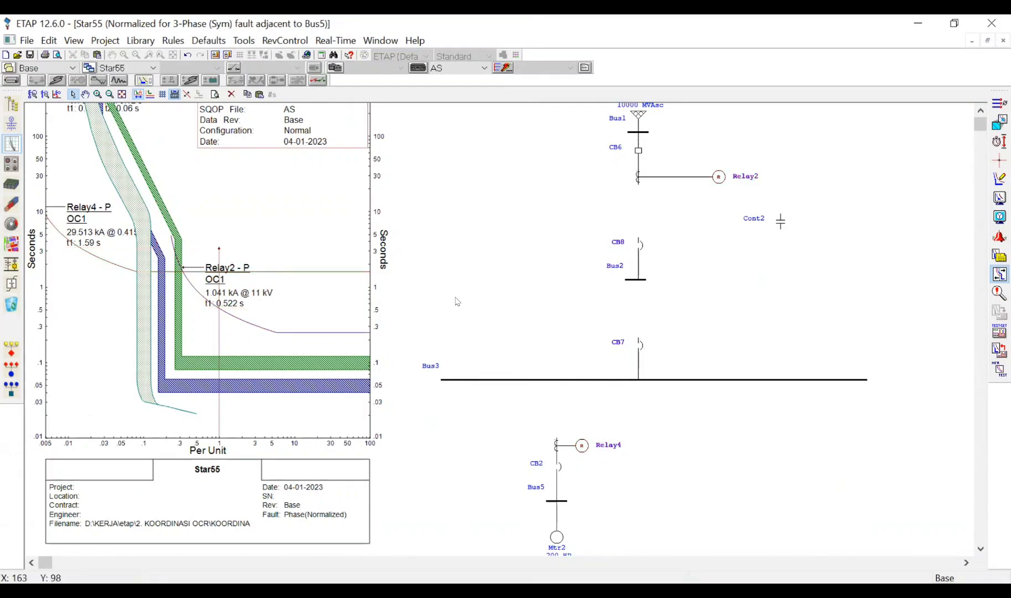
pyautogui.scroll(2, 470, 303)
pyautogui.scroll(-2, 470, 299)
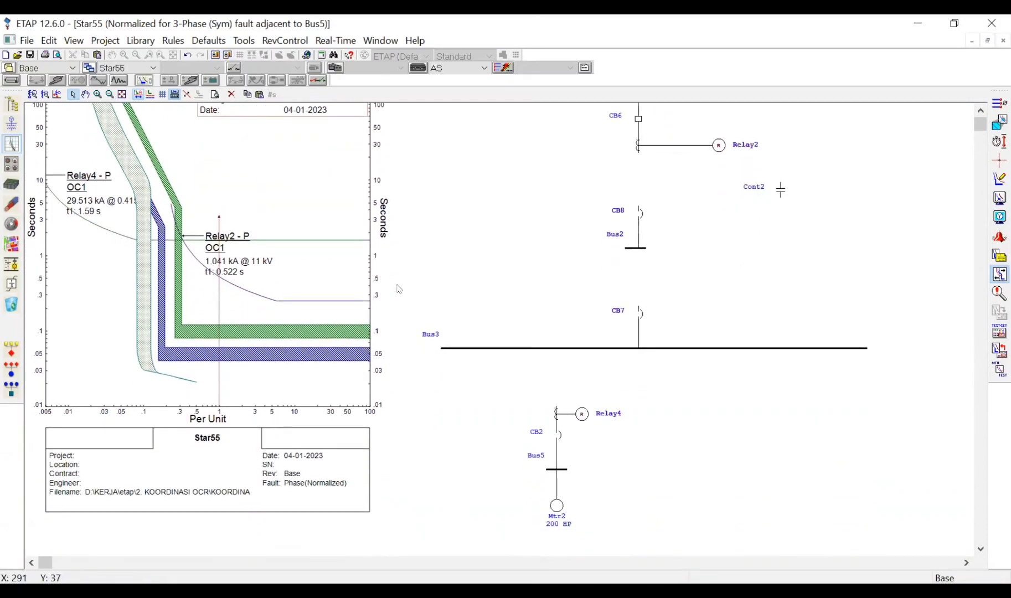
pyautogui.click(323, 357)
pyautogui.click(1000, 160)
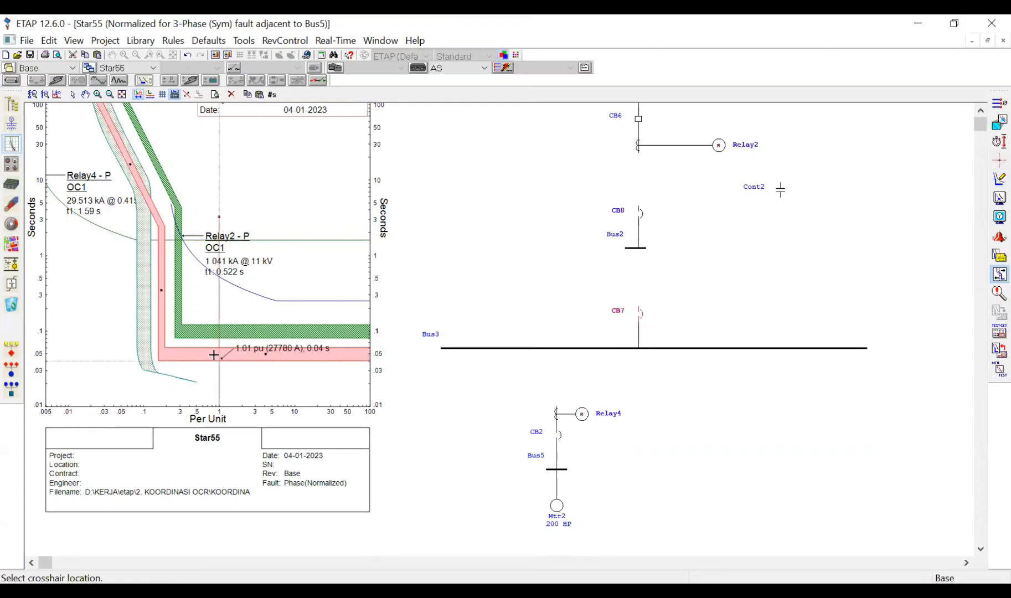
pyautogui.click(218, 360)
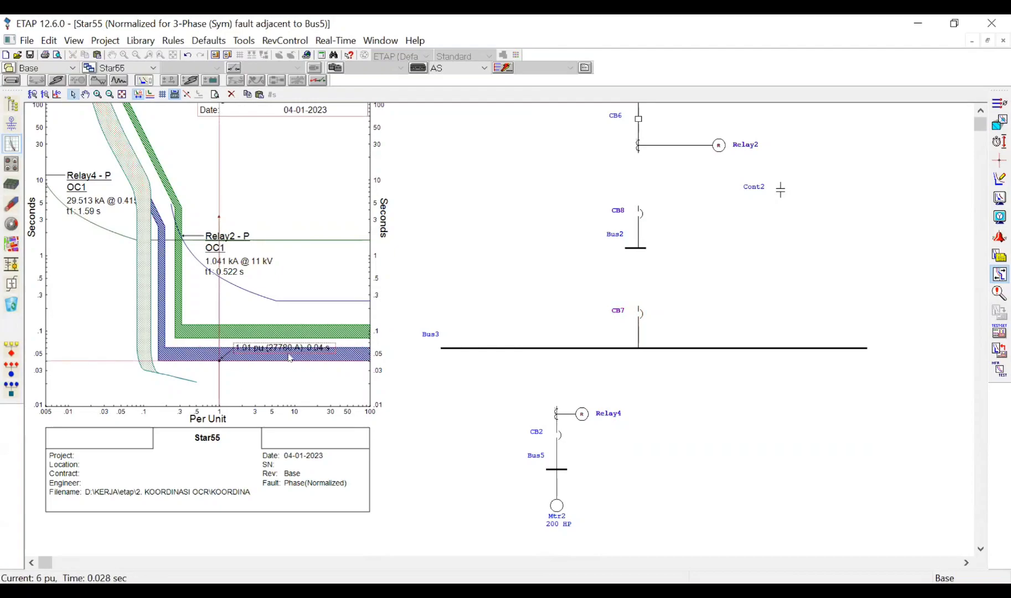
pyautogui.moveTo(289, 351); pyautogui.dragTo(290, 381)
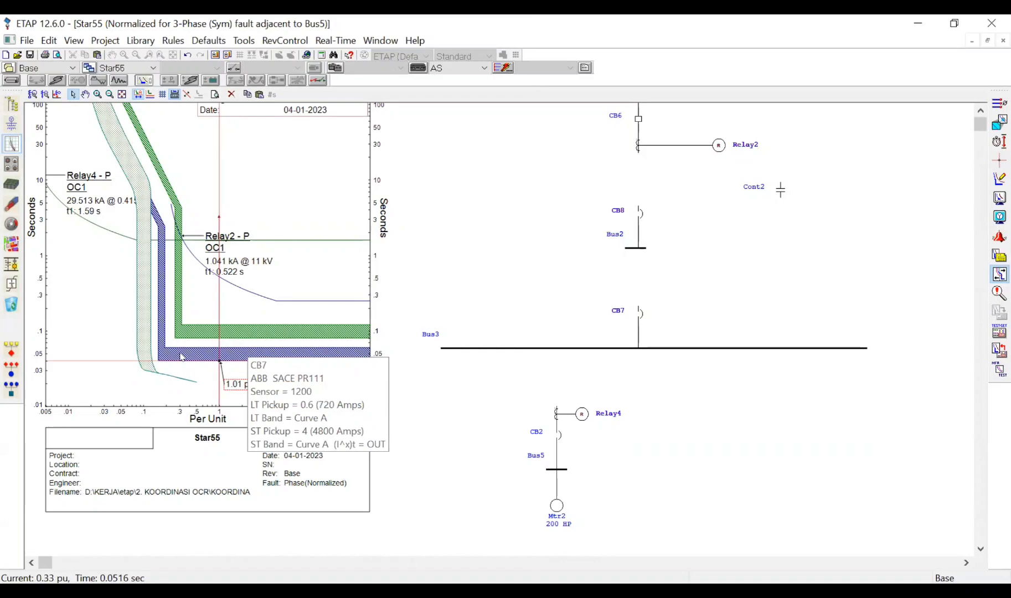
# Step: Add a crosshair on the upper edge of the CB7 curve at about 1 pu and move its label below the band
pyautogui.scroll(1, 154, 367)
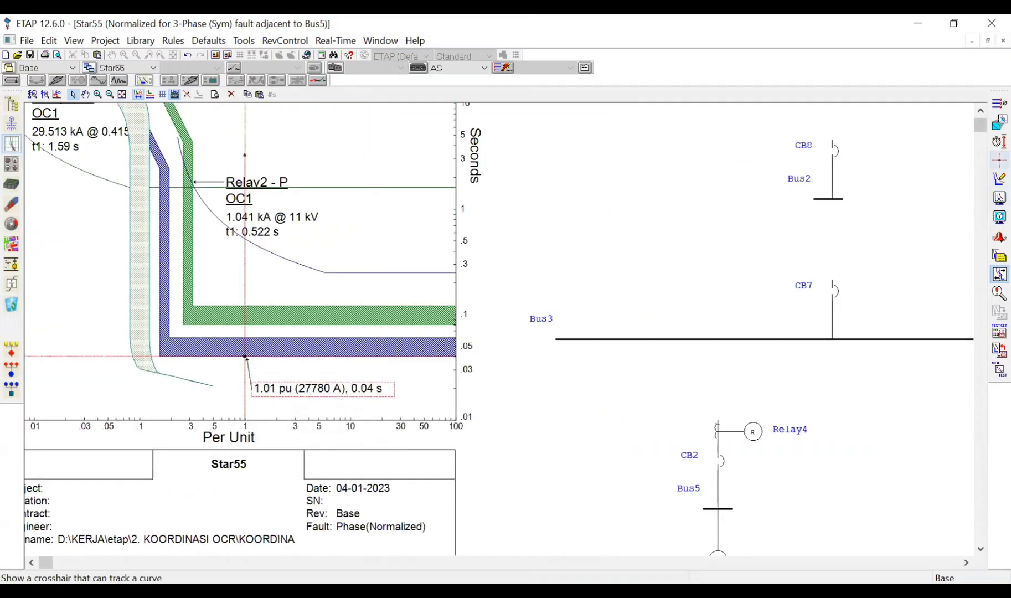
pyautogui.click(360, 350)
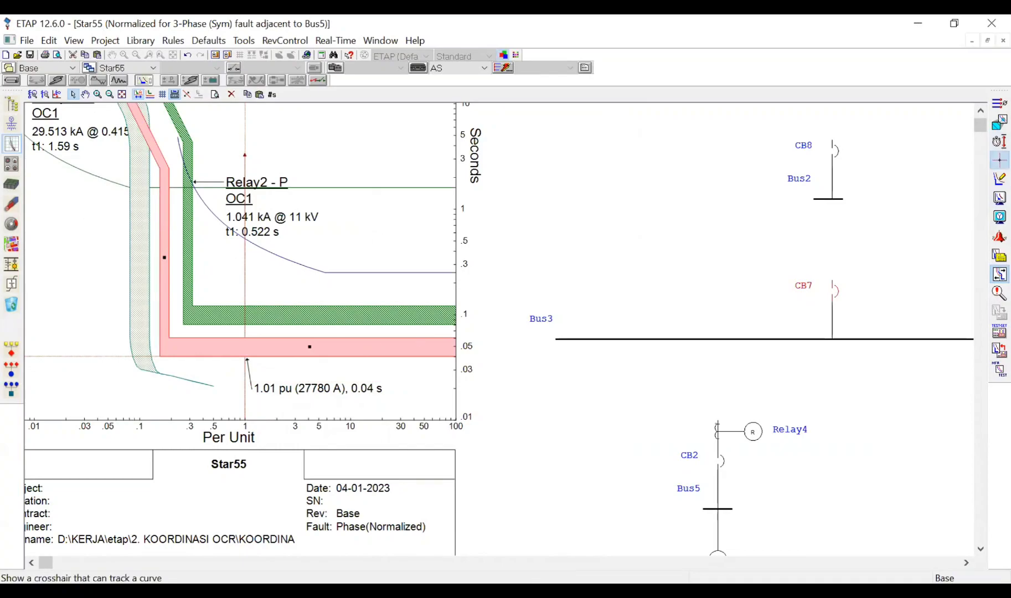
pyautogui.click(1000, 161)
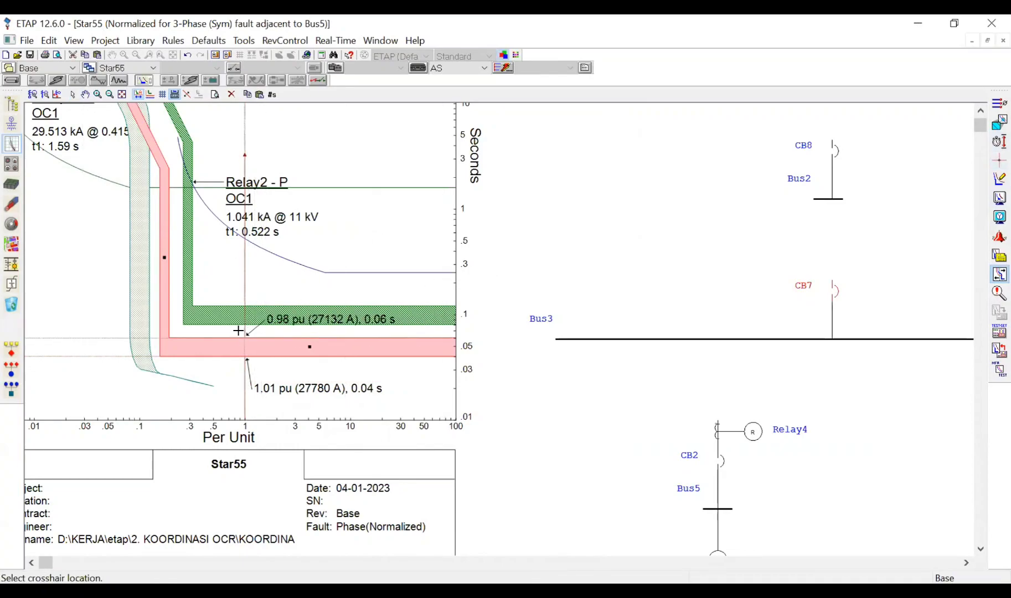
pyautogui.click(239, 332)
pyautogui.moveTo(360, 317); pyautogui.dragTo(356, 367)
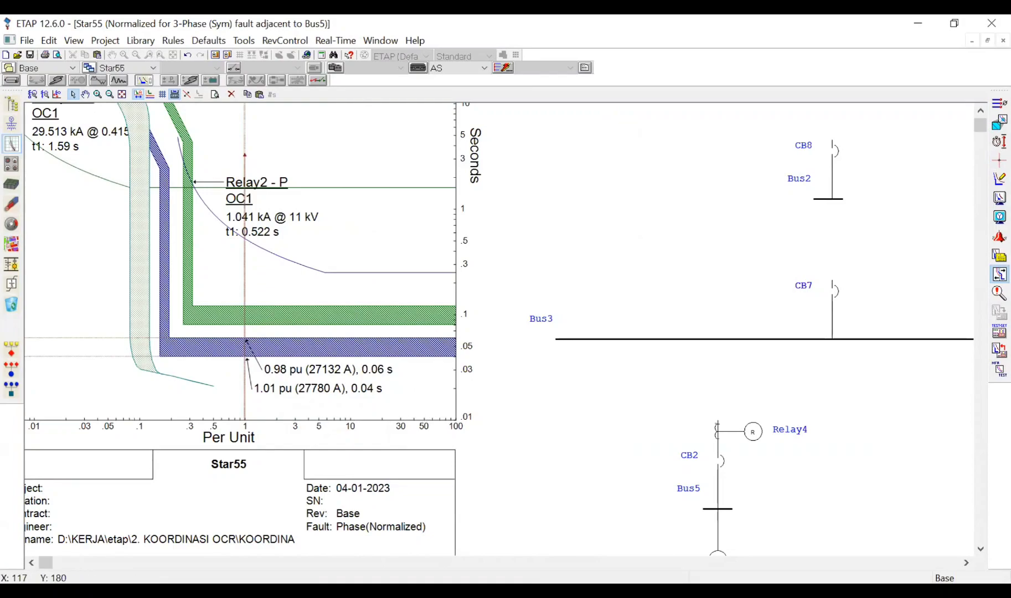
# Step: Open the sequence-of-operation events report for the Bus5 fault from OLV1 and place it beside the maximized Bus5 TCC
pyautogui.click(11, 124)
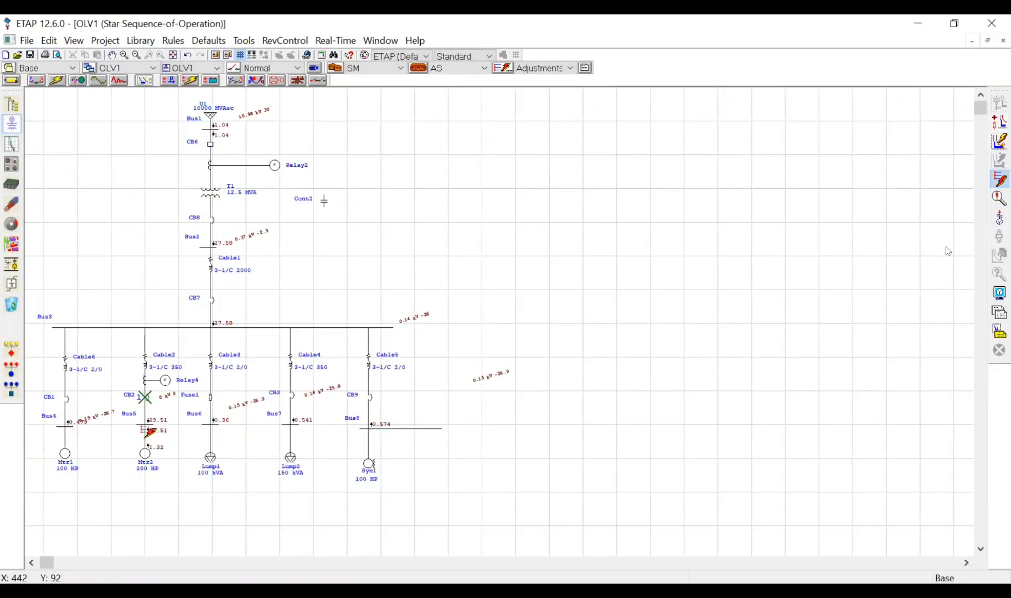
pyautogui.click(1000, 198)
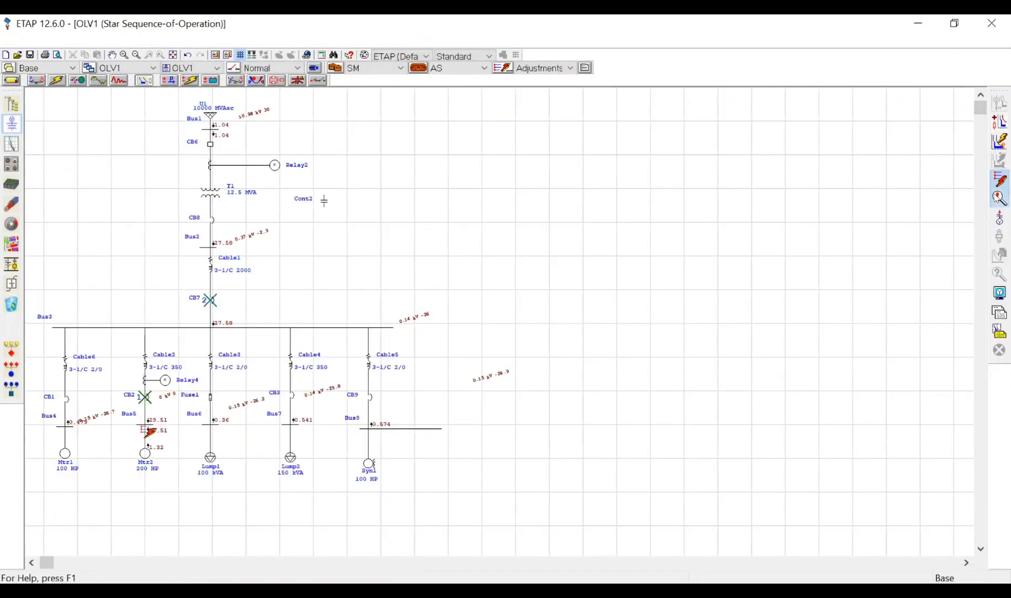
pyautogui.click(11, 146)
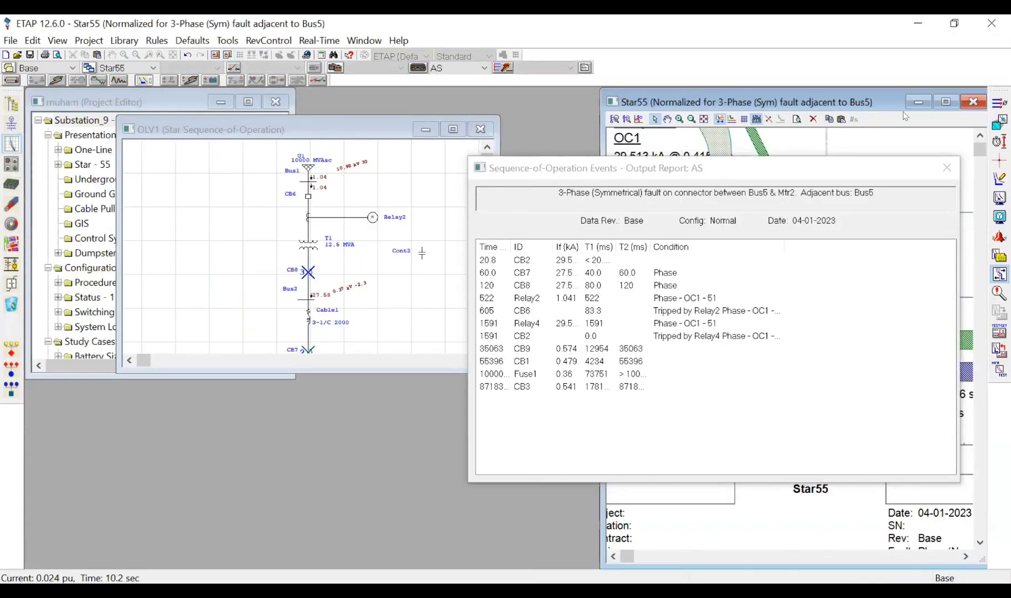
pyautogui.click(946, 102)
pyautogui.moveTo(687, 167); pyautogui.dragTo(685, 130)
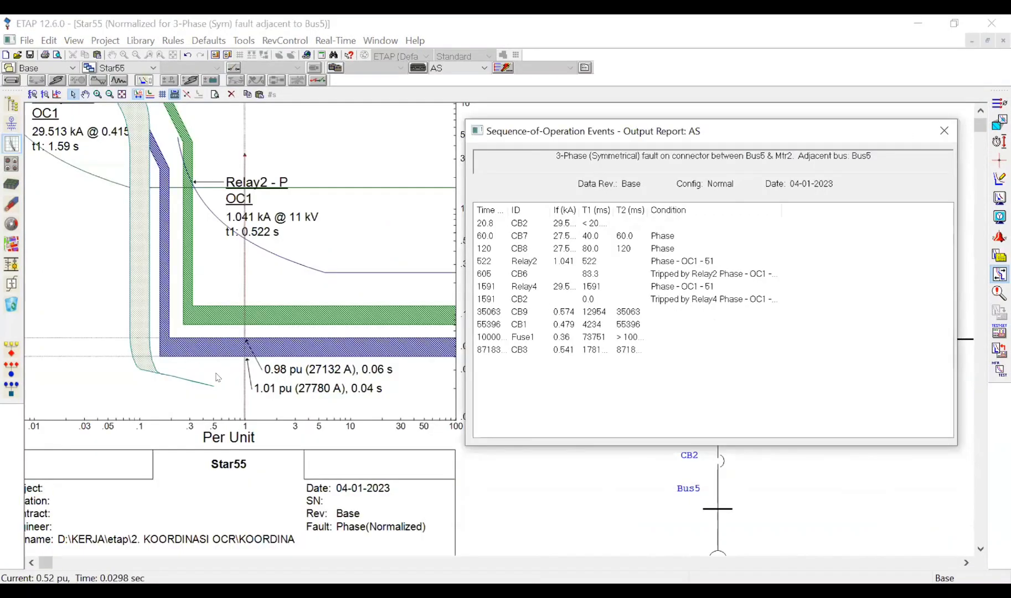
# Step: Widen the Time (ms) and If (kA) columns of the sequence-of-operation events report to show their full contents
pyautogui.doubleClick(507, 209)
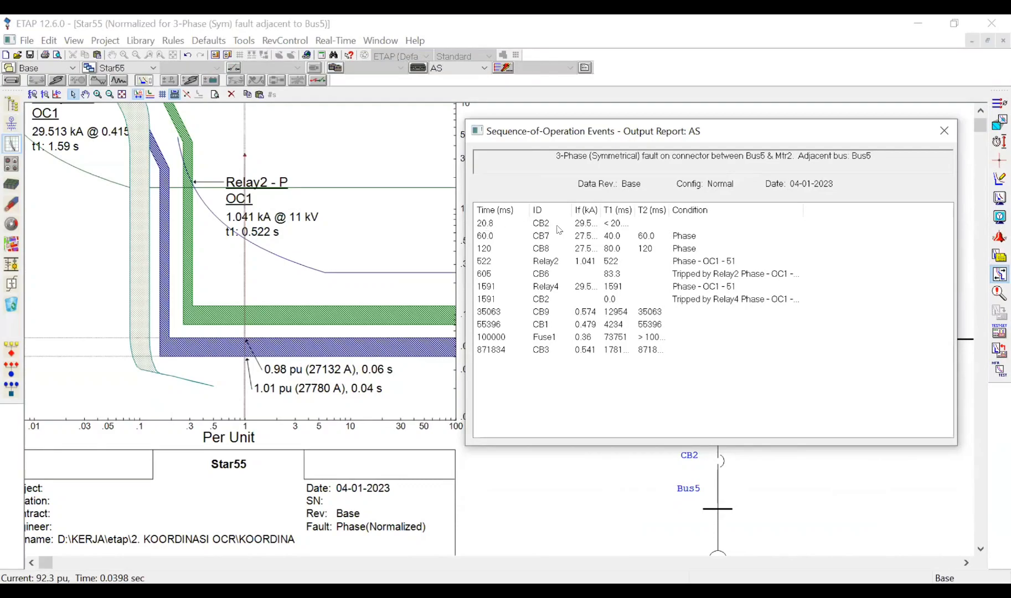
pyautogui.doubleClick(597, 207)
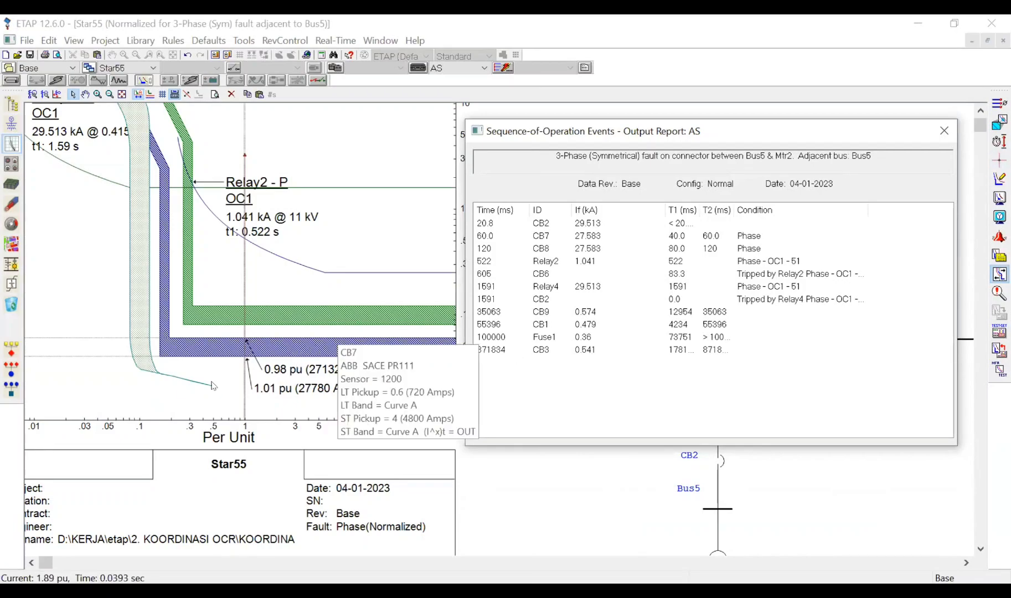
pyautogui.moveTo(173, 378)
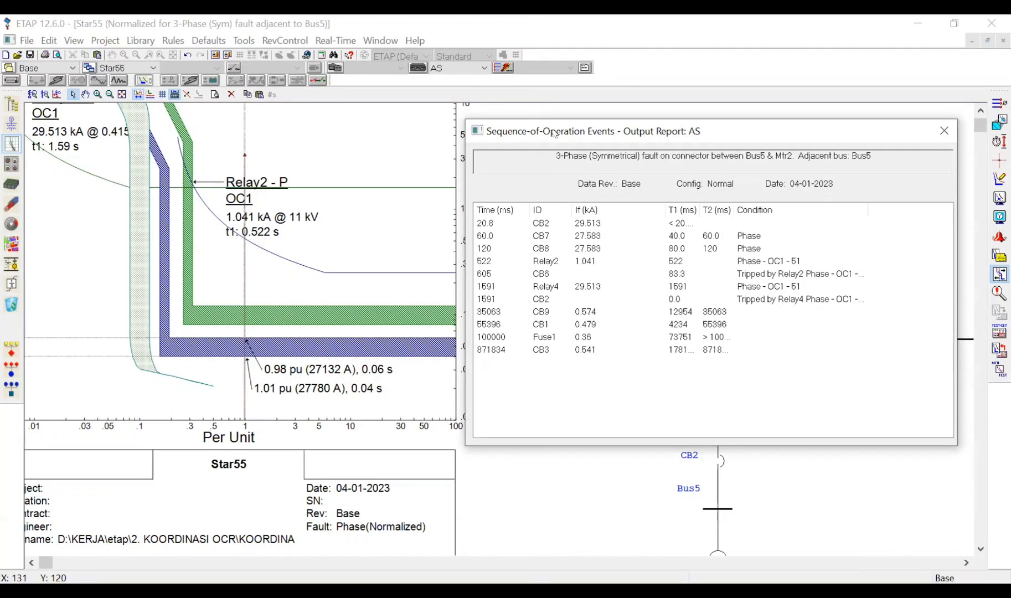
# Step: Highlight the CB7 event in the report and bring the maximized Bus5 TCC back for comparison beside it
pyautogui.click(580, 234)
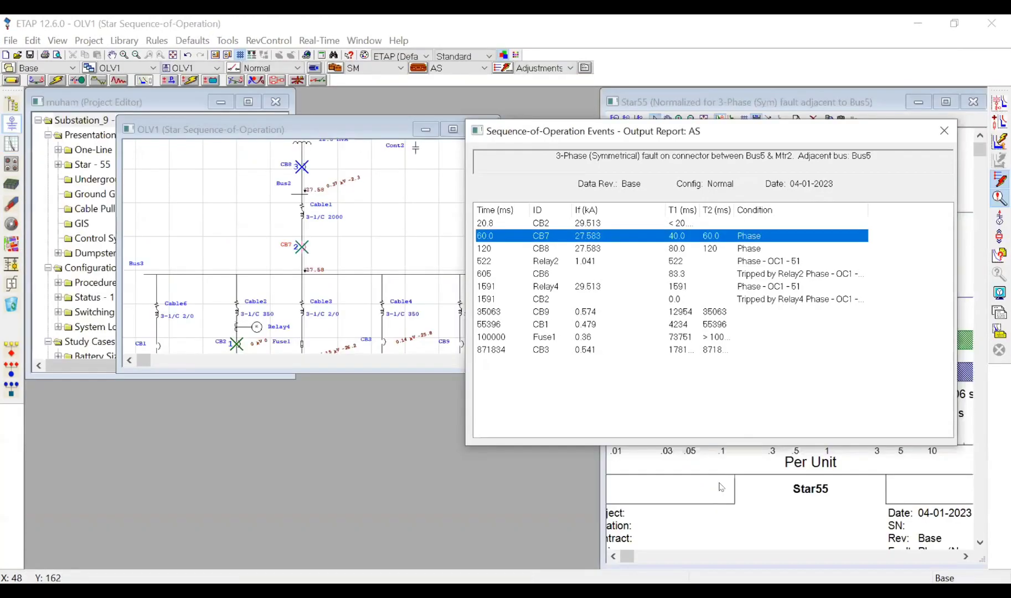
pyautogui.click(965, 110)
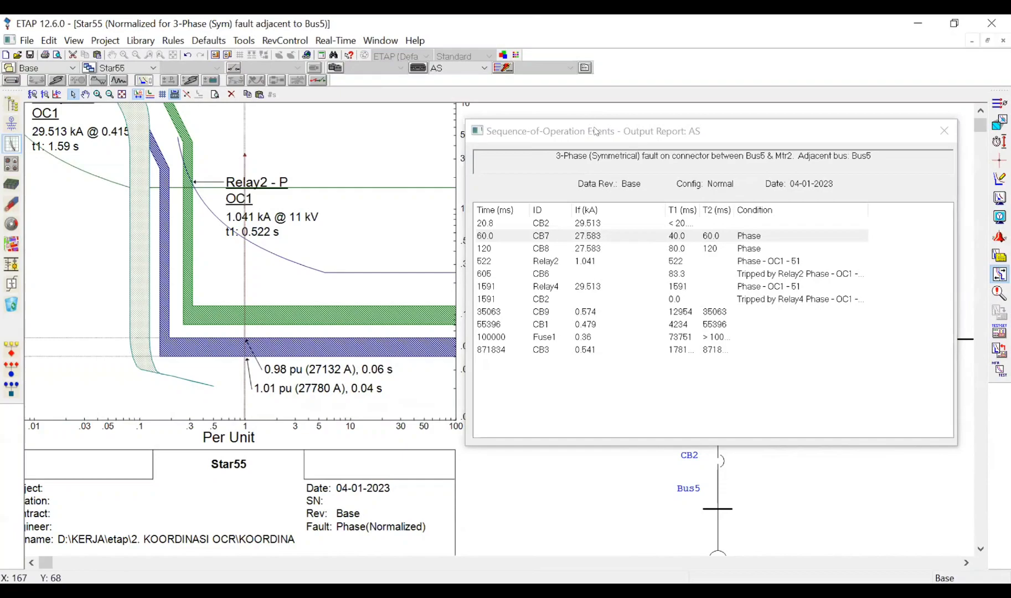
pyautogui.moveTo(597, 132); pyautogui.dragTo(602, 125)
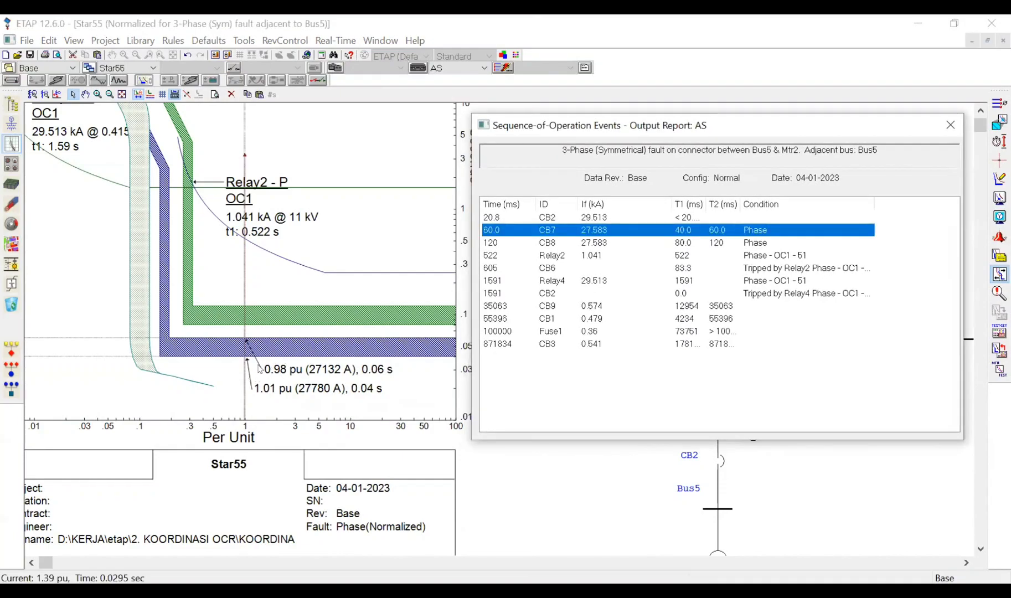
pyautogui.moveTo(248, 382)
pyautogui.hotkey('alt', 'Tab')
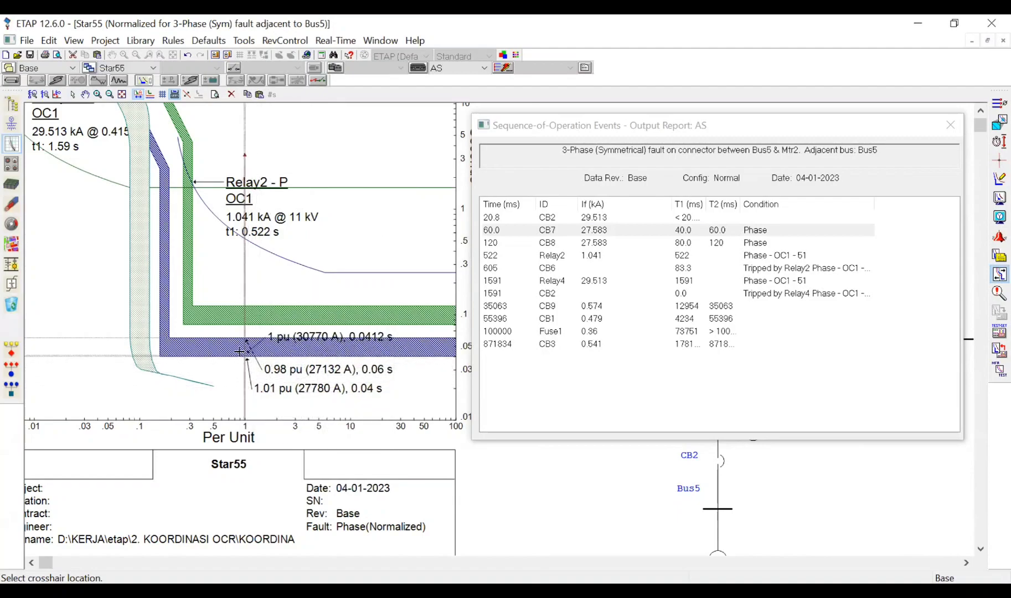
pyautogui.press('Escape')
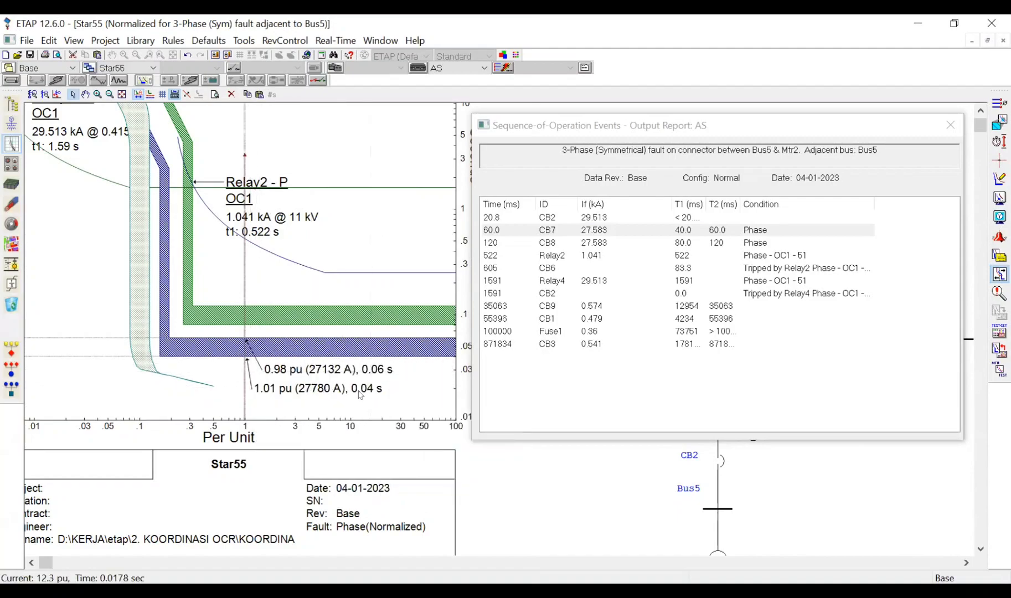
pyautogui.moveTo(247, 359)
pyautogui.click(679, 126)
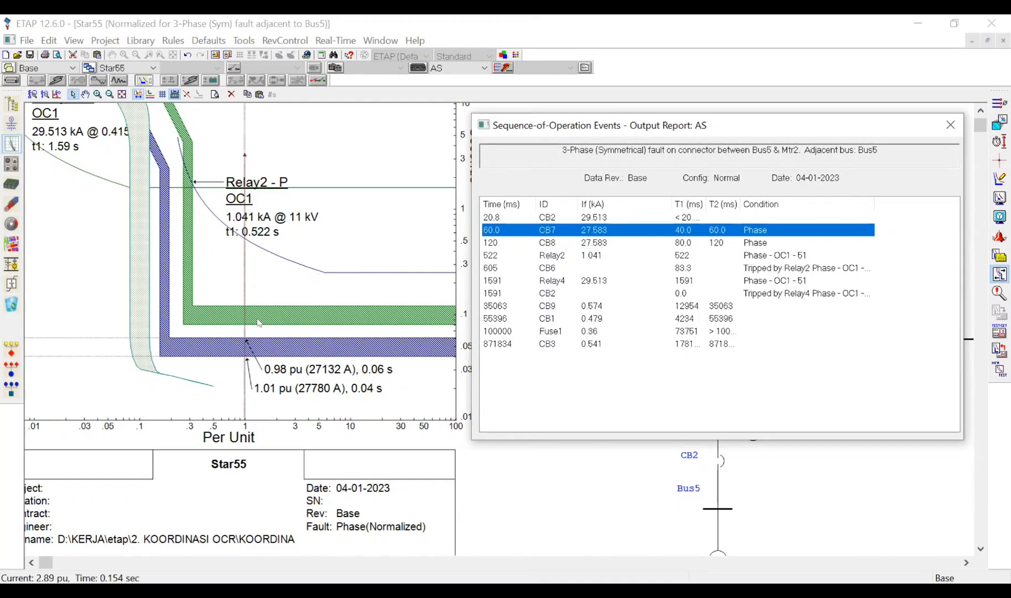
# Step: Place a crosshair on the lower edge of the CB8 curve at 1 pu and move its label above the band
pyautogui.moveTo(271, 312)
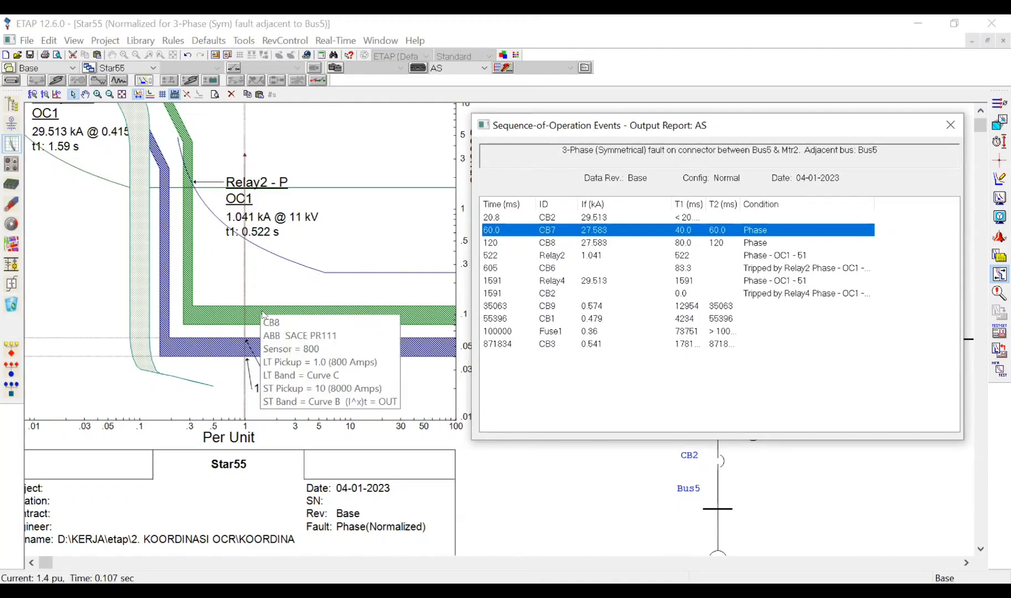
pyautogui.click(319, 310)
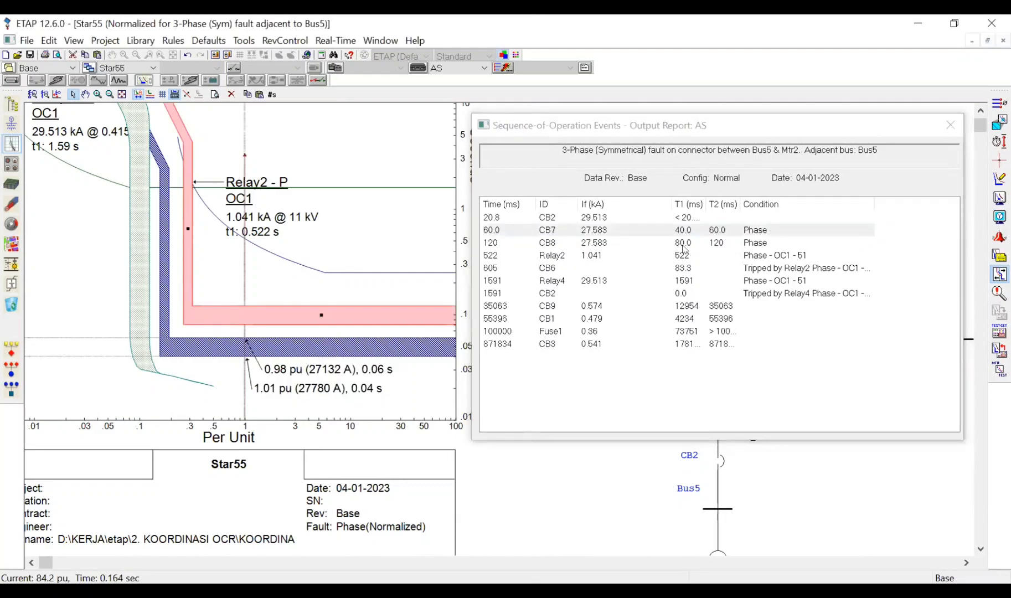
pyautogui.click(1000, 160)
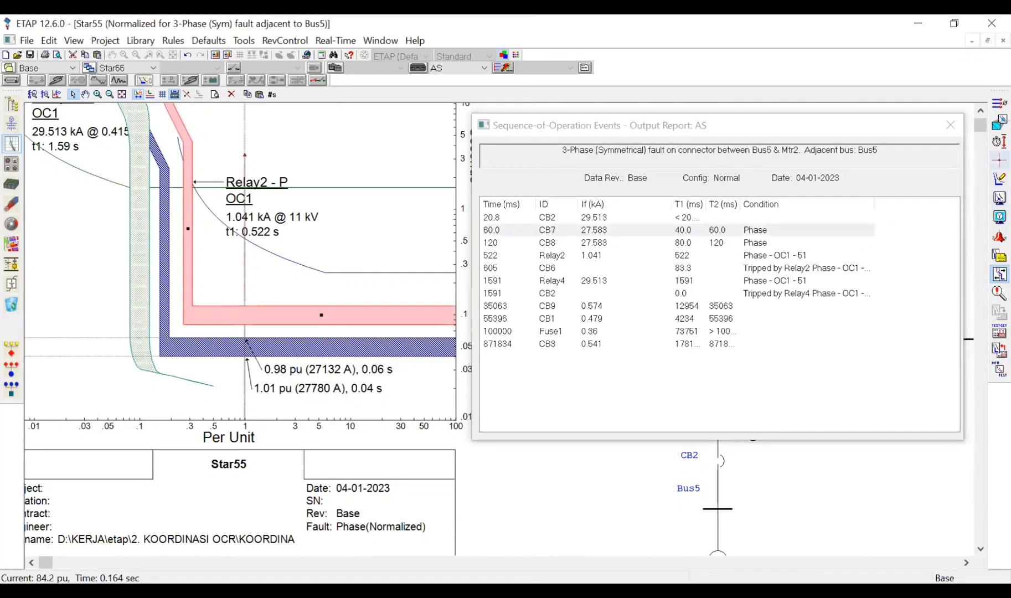
pyautogui.click(245, 325)
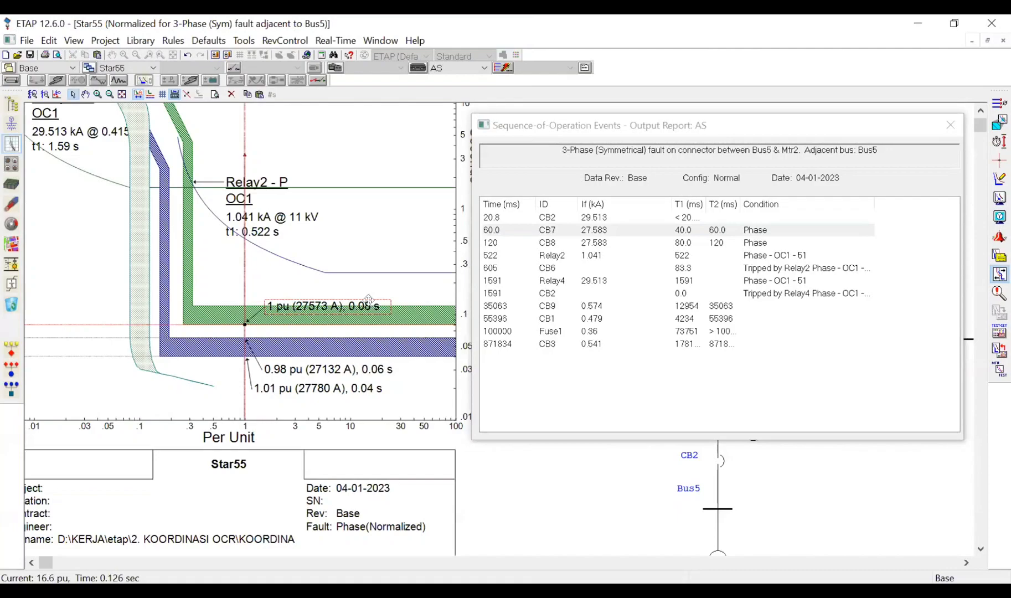
pyautogui.moveTo(368, 300); pyautogui.dragTo(362, 280)
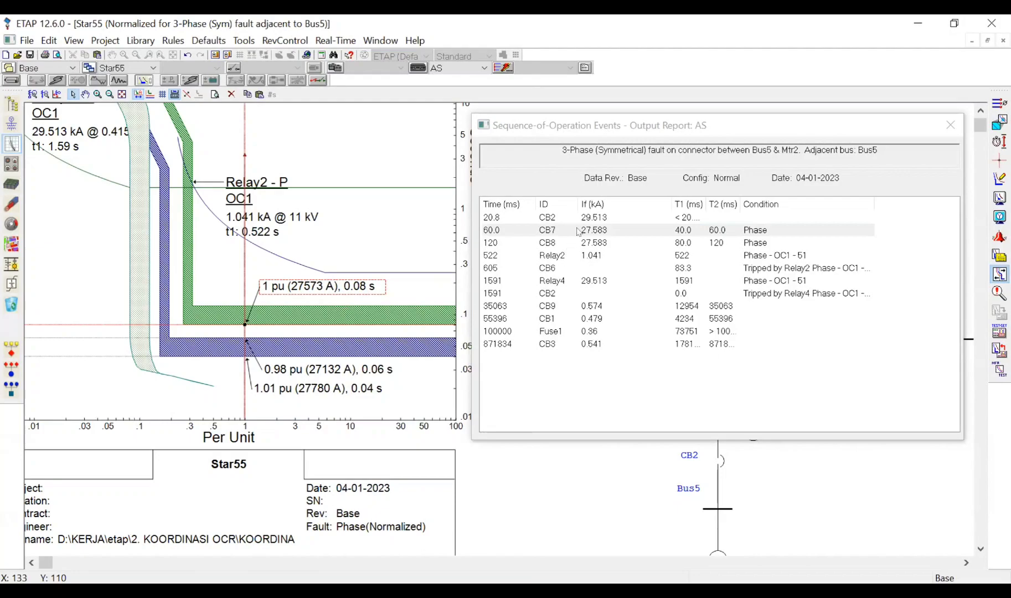
# Step: Place a crosshair on the Relay2 curve at about 1 pu and move the Relay2 - P label up, clear of the curve
pyautogui.click(603, 372)
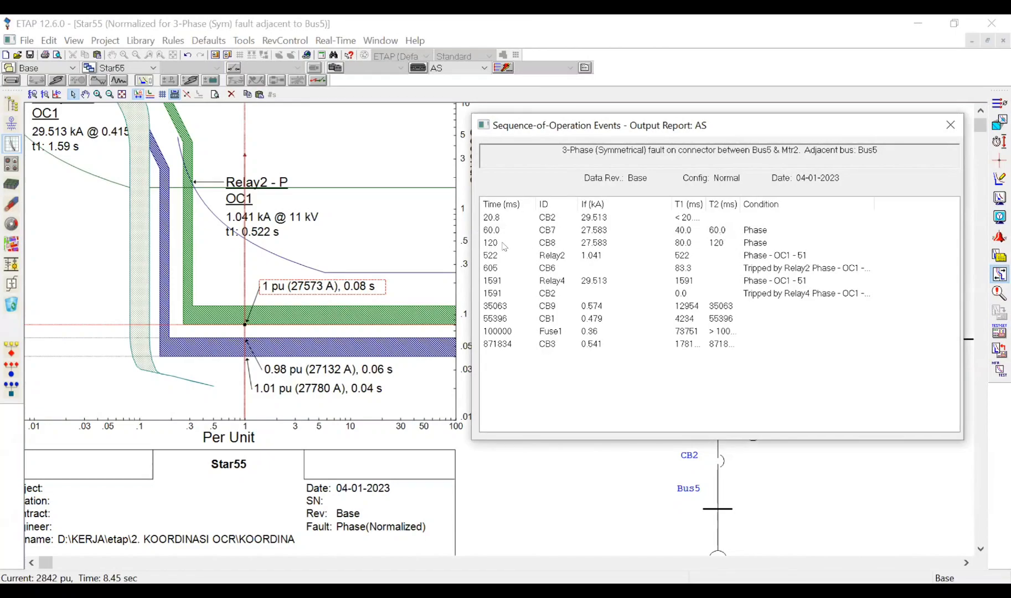
pyautogui.click(286, 258)
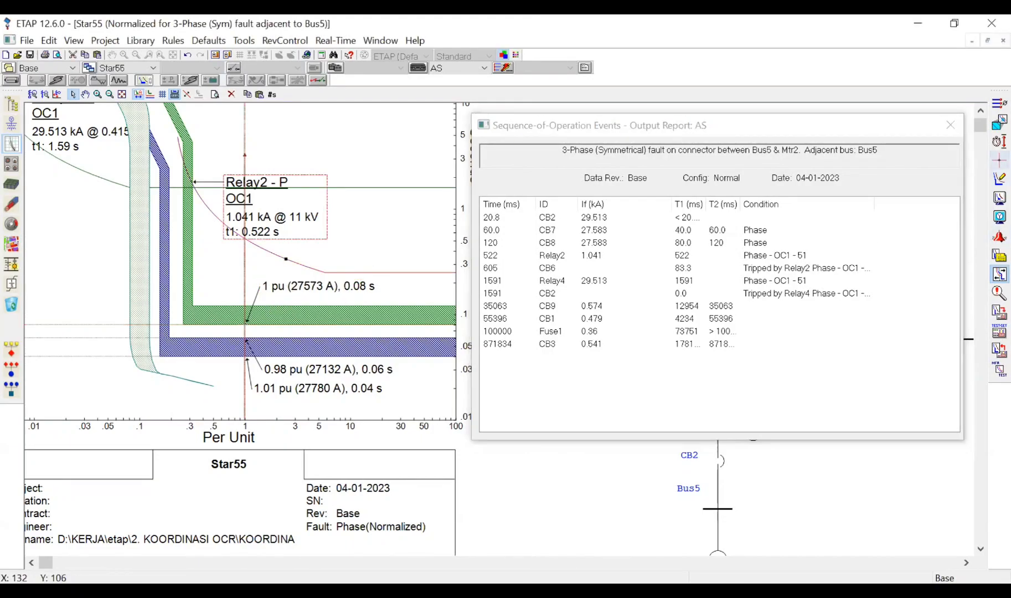
pyautogui.click(1000, 160)
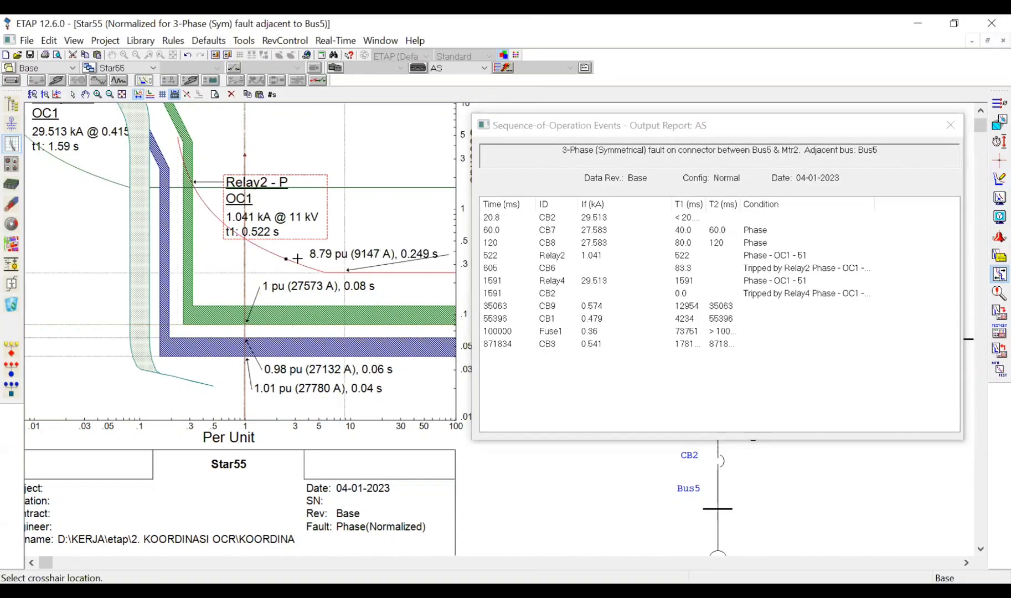
pyautogui.click(239, 235)
pyautogui.moveTo(290, 204); pyautogui.dragTo(342, 142)
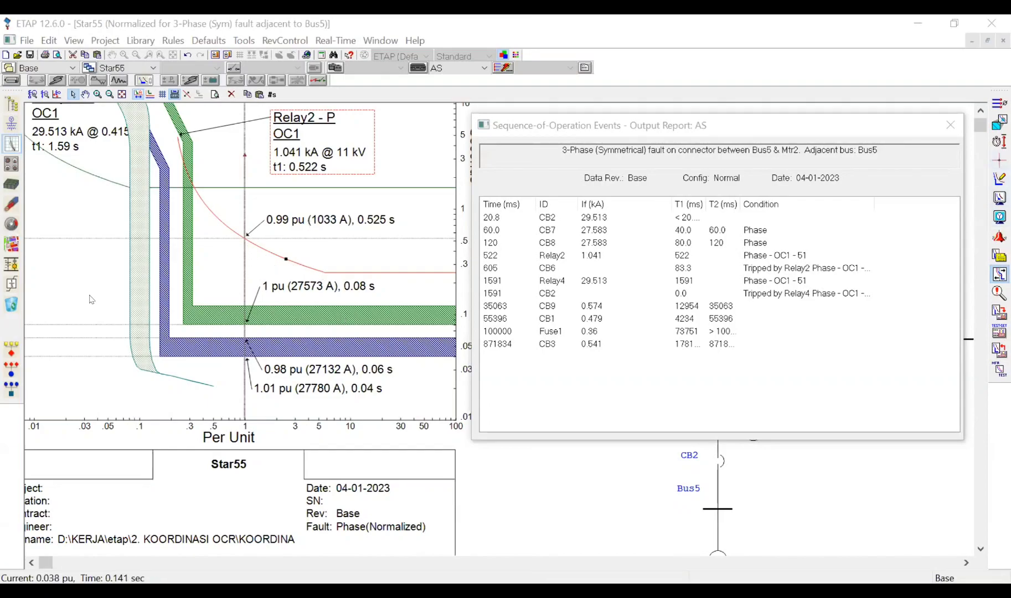
# Step: Highlight the Relay2 curve and move the sequence-of-operation events report clear of the TCC's Seconds axis
pyautogui.click(999, 160)
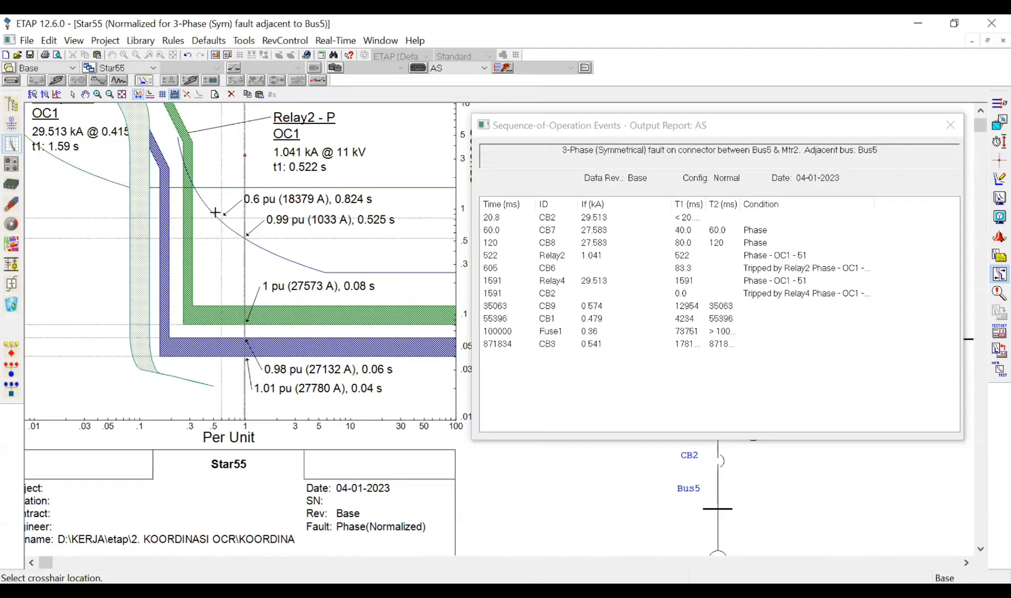
pyautogui.press('Escape')
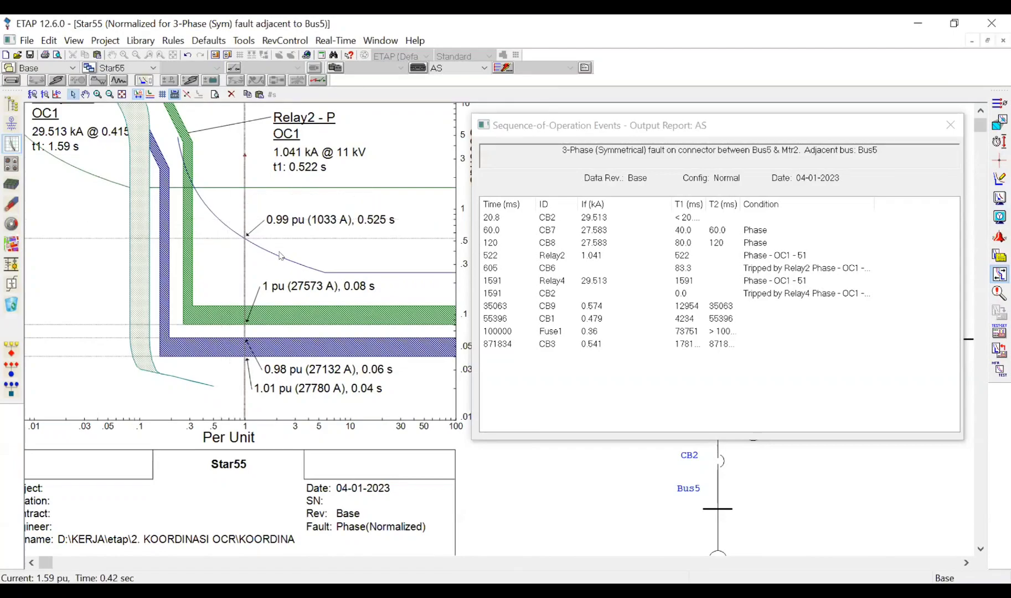
pyautogui.click(284, 256)
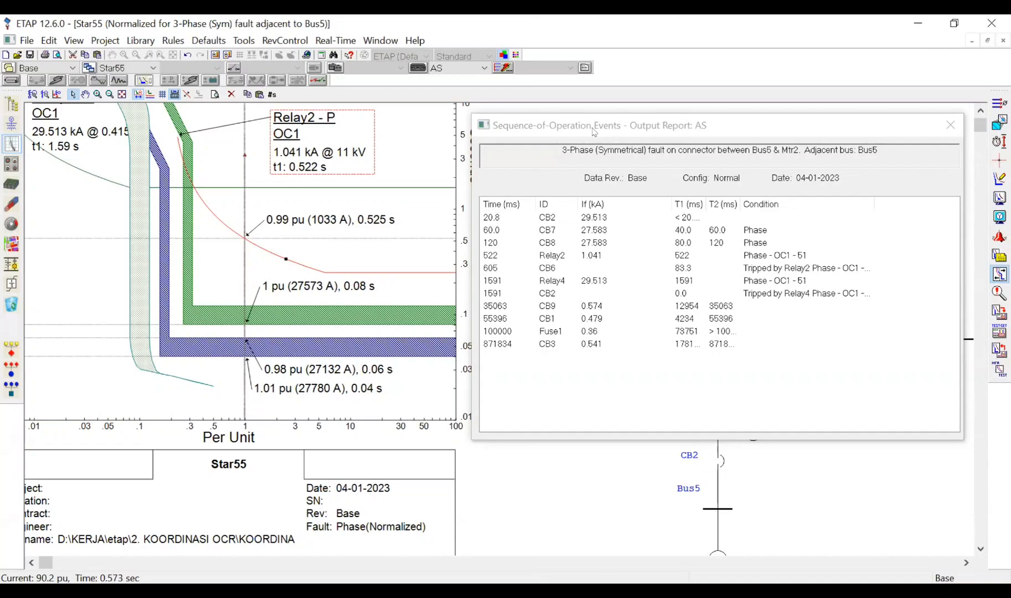
pyautogui.moveTo(833, 125); pyautogui.dragTo(860, 99)
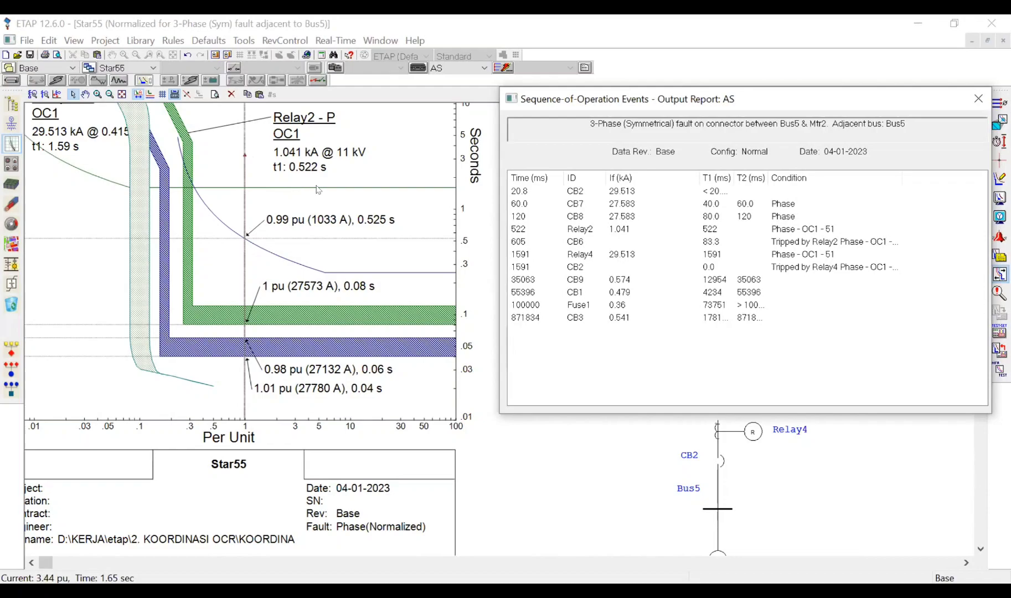
# Step: Place a crosshair on the Relay4 curve at 1 pu and move its label below the curve, clear of the Relay2 - P label
pyautogui.click(216, 188)
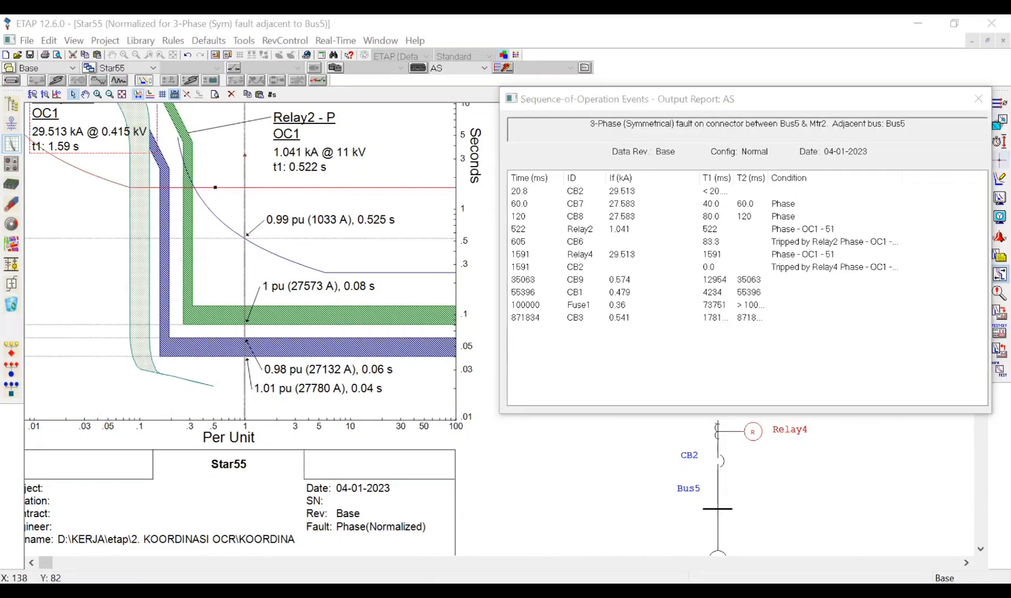
pyautogui.click(1000, 160)
pyautogui.moveTo(238, 187); pyautogui.dragTo(245, 187)
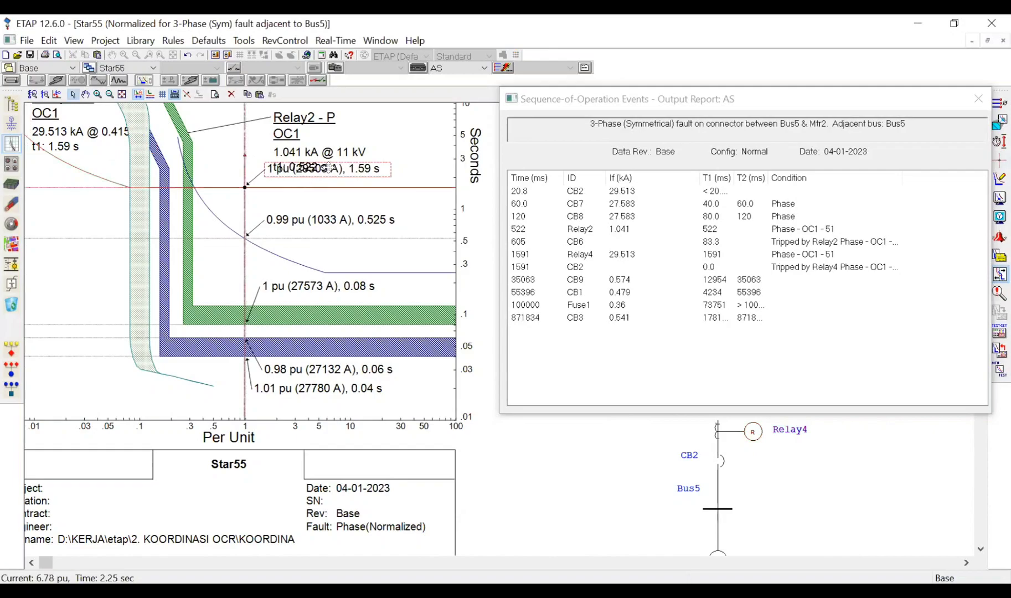
pyautogui.moveTo(330, 168); pyautogui.dragTo(334, 199)
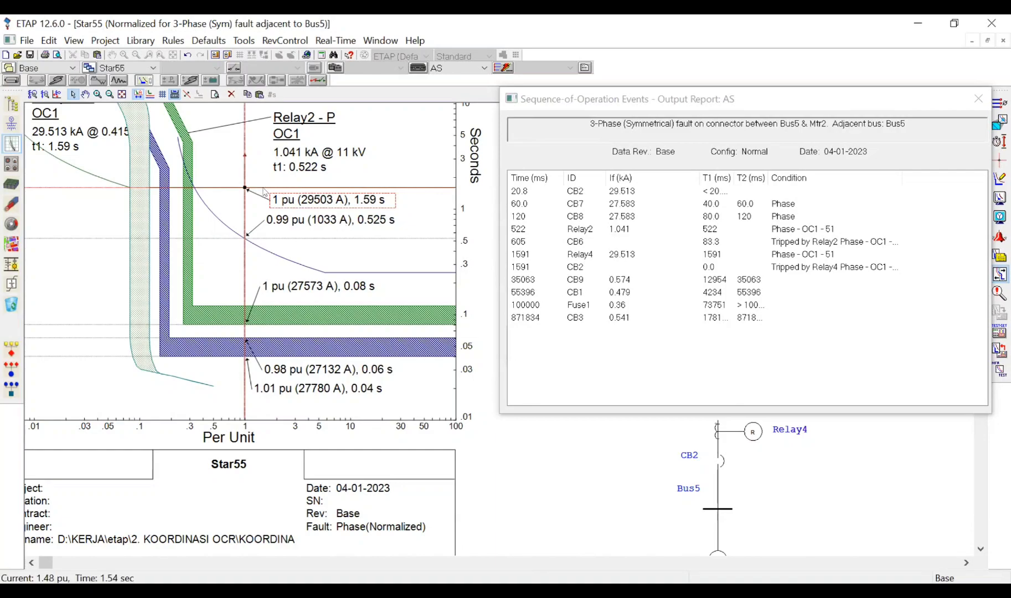
pyautogui.moveTo(265, 193)
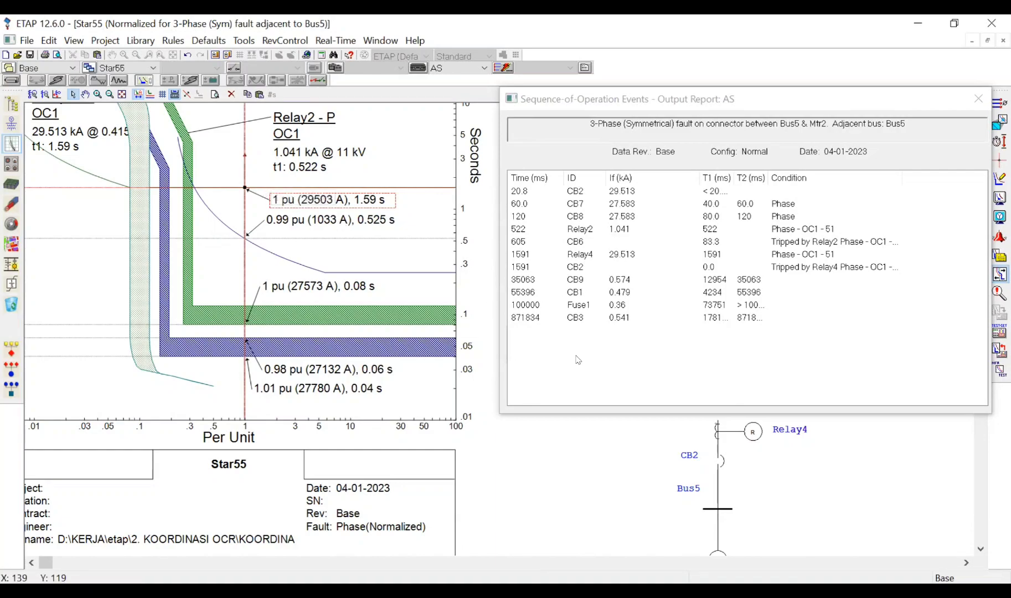
# Step: Return to the OLV1 one-line diagram, clear the fault results from it and close the sequence-of-operation events report
pyautogui.click(11, 124)
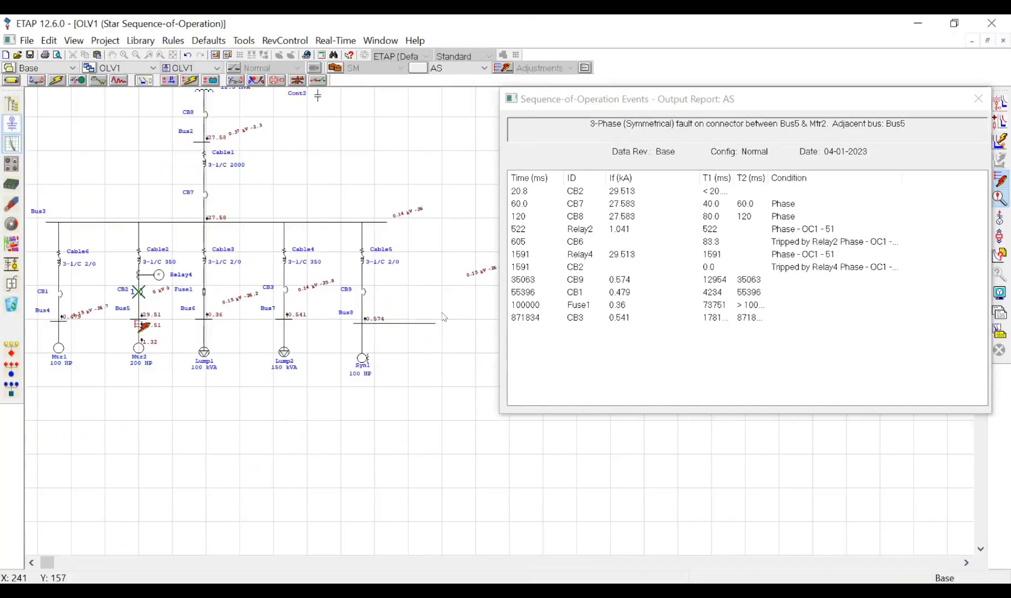
pyautogui.scroll(3, 356, 207)
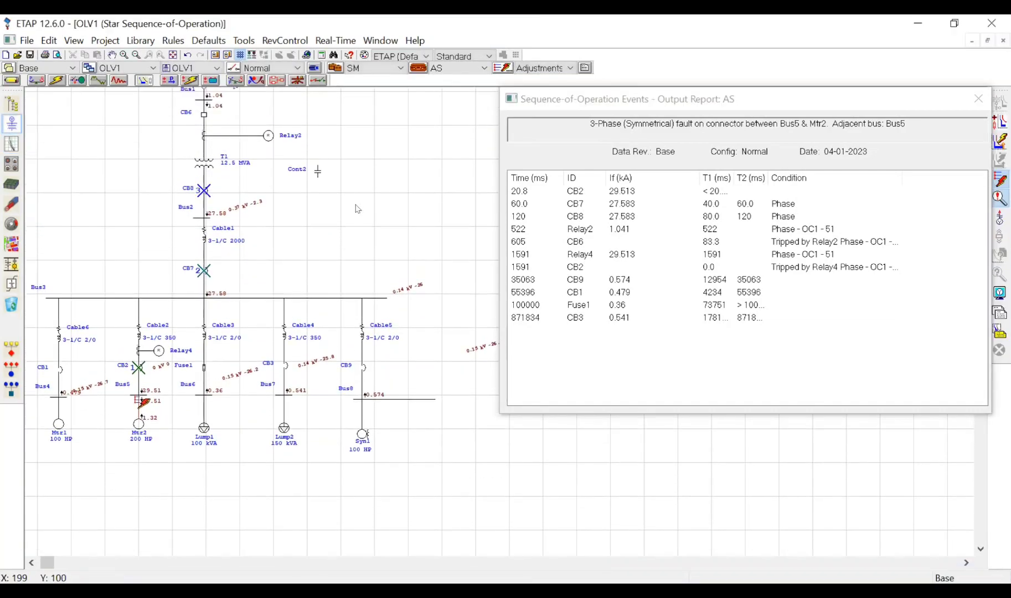
pyautogui.scroll(1, 358, 208)
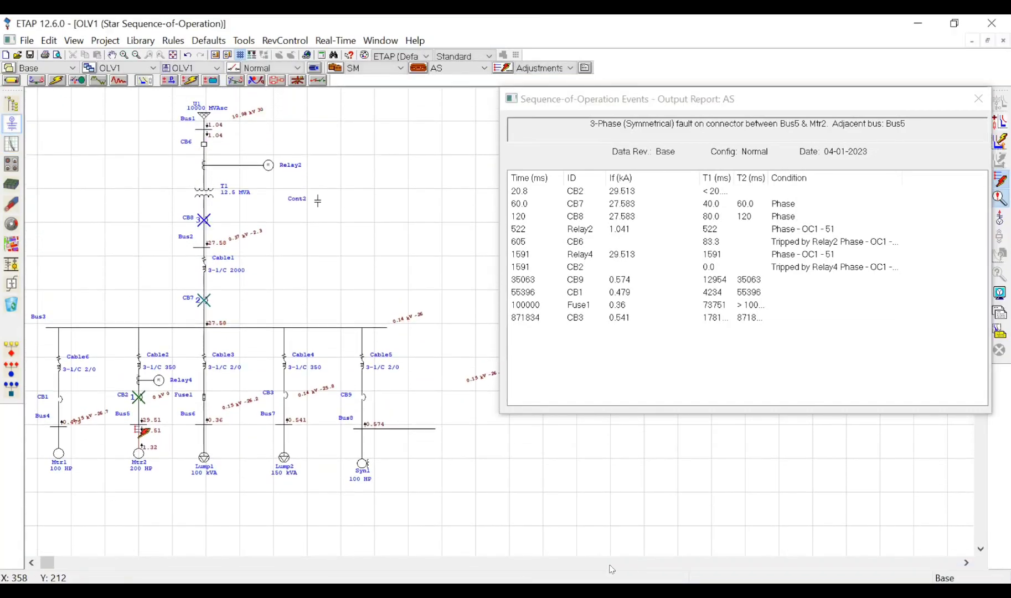
pyautogui.click(461, 476)
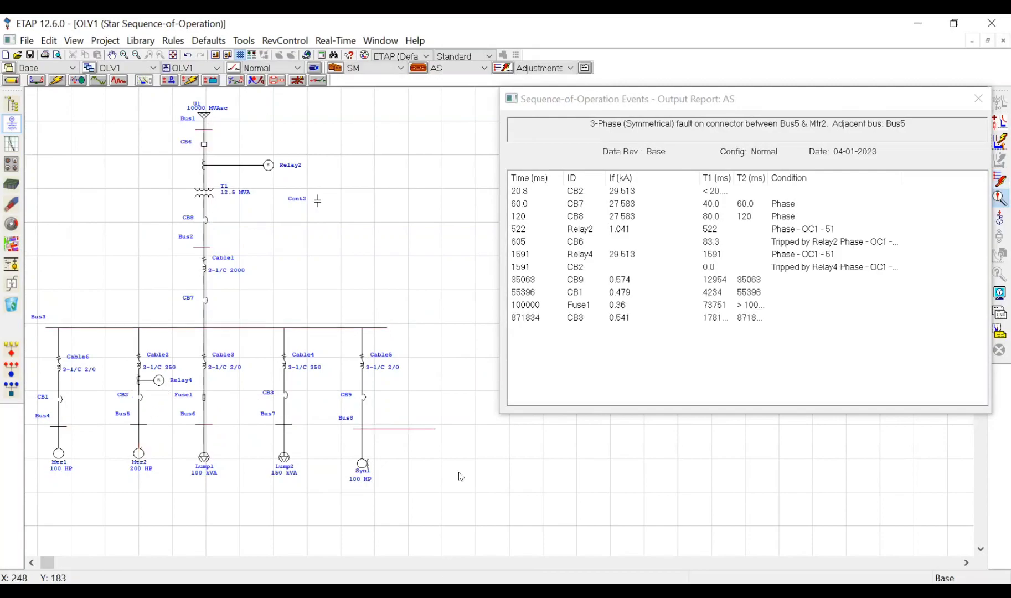
pyautogui.click(873, 115)
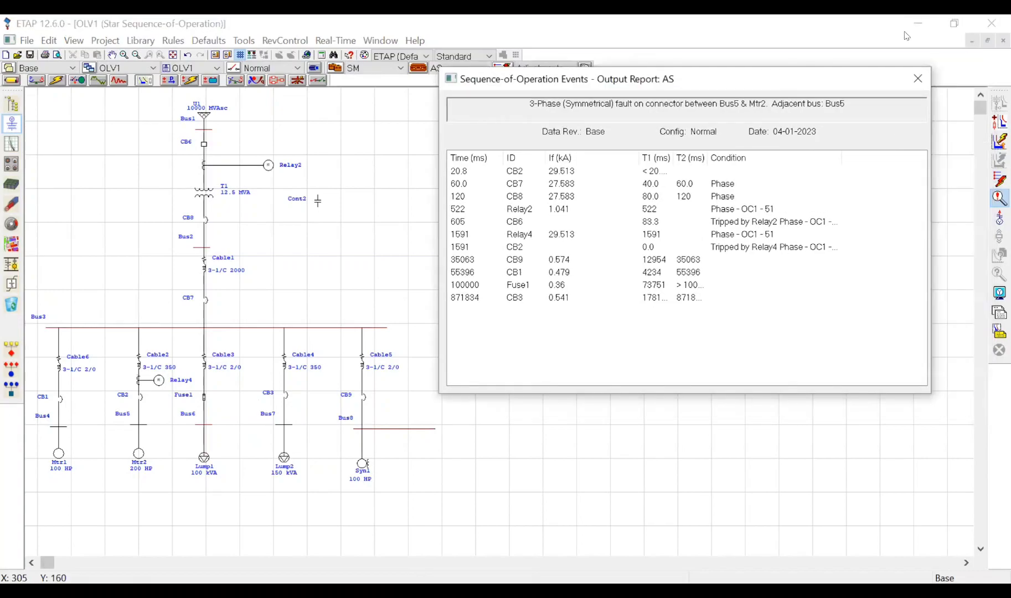
pyautogui.click(918, 79)
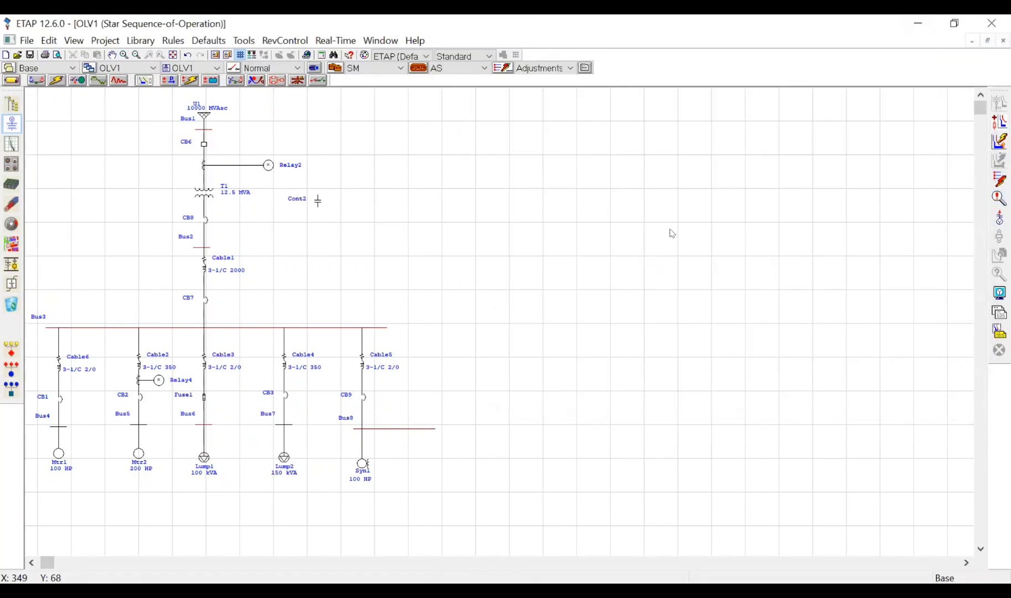
# Step: Switch to the slide show and display the SIMULASI KOORDINASI PROTEKSI slide with its one-line diagram
pyautogui.hotkey('alt', 'Tab')
pyautogui.click(842, 575)
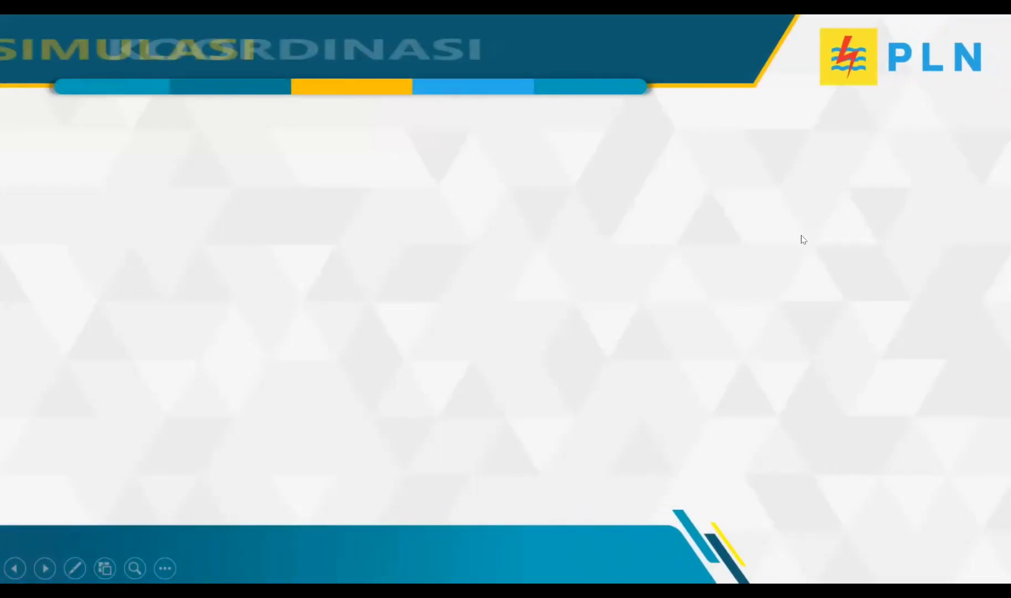
pyautogui.click(577, 300)
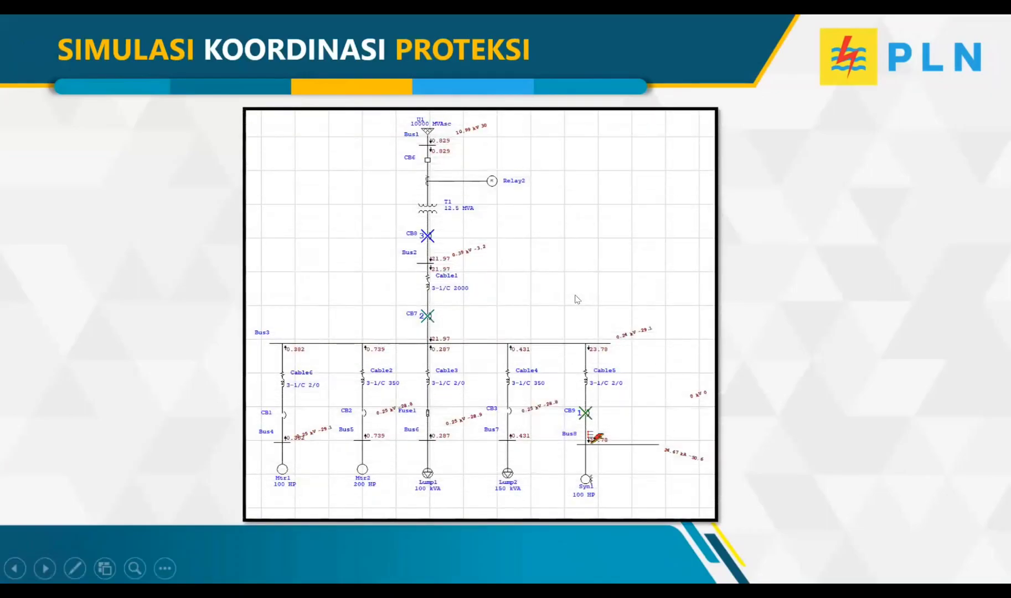
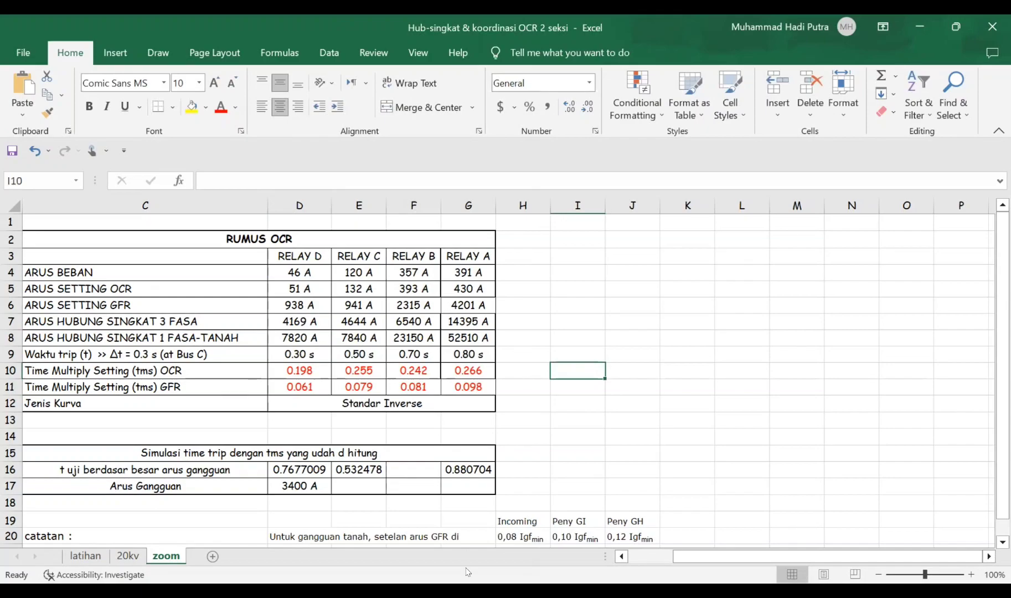
# Step: Switch from the Excel workbook to ETAP and shift the one-line diagram to make room beside the Bus4 feeder
pyautogui.click(469, 573)
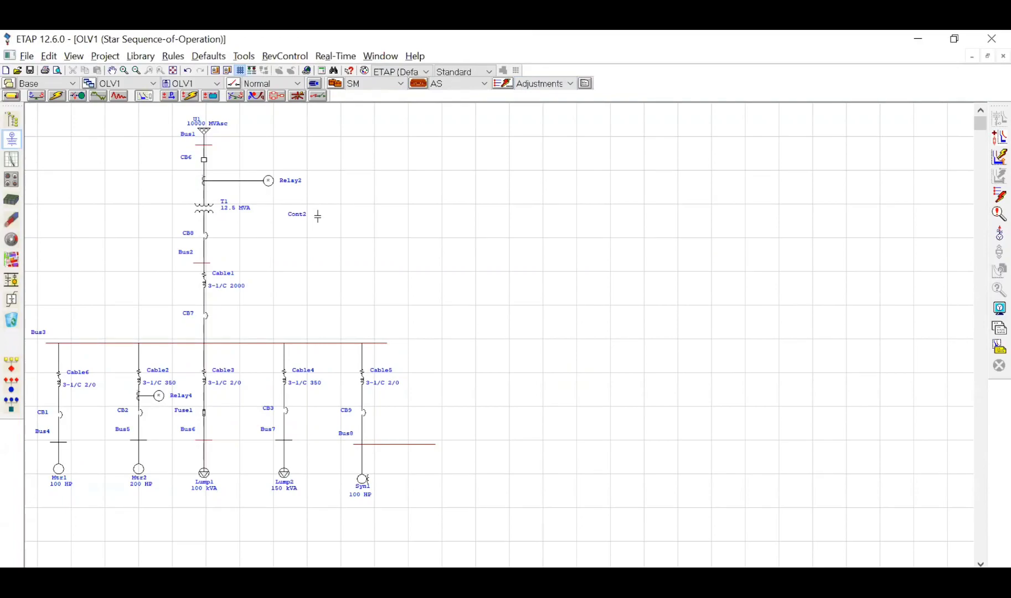
pyautogui.click(112, 70)
pyautogui.moveTo(209, 234); pyautogui.dragTo(297, 235)
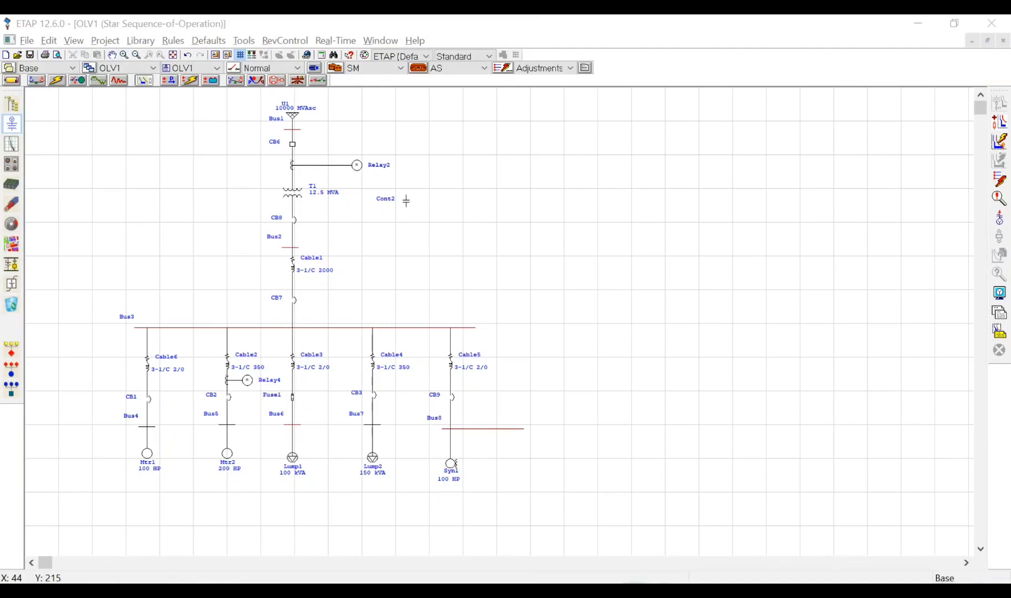
pyautogui.click(484, 223)
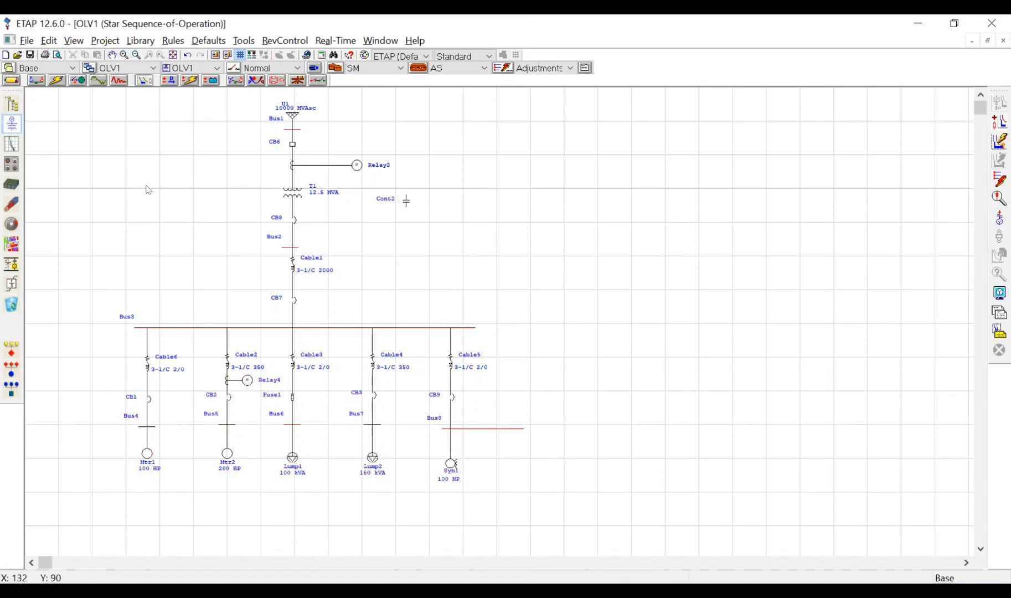
pyautogui.click(19, 55)
pyautogui.click(336, 117)
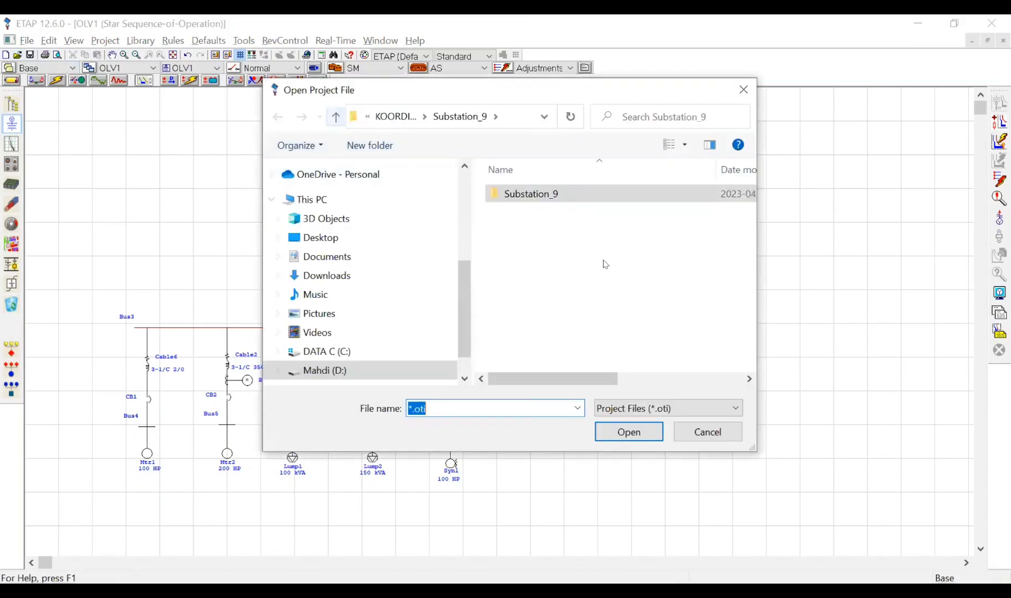
pyautogui.click(712, 430)
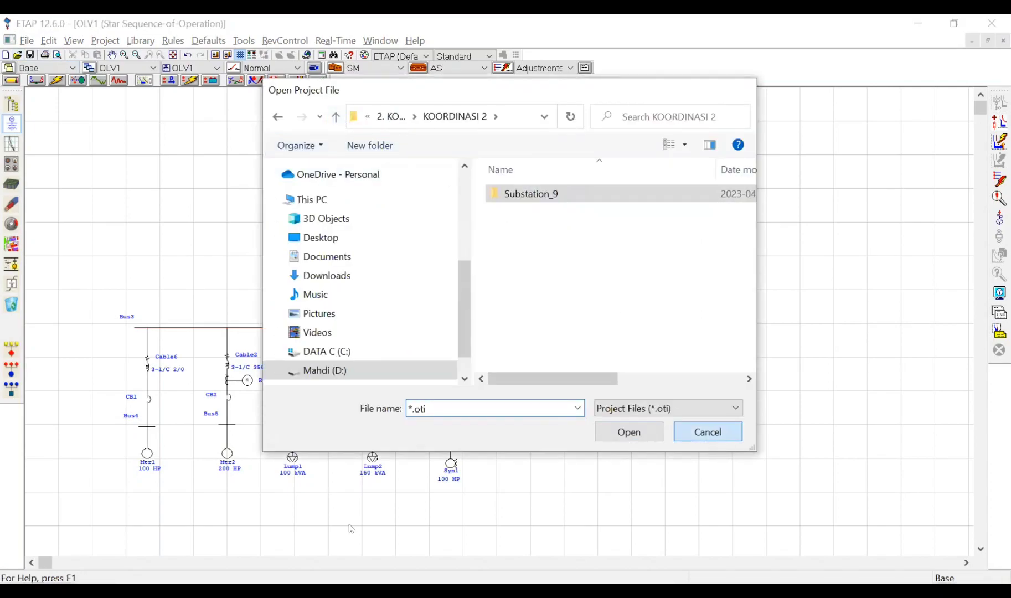
# Step: In Edit Mode, duplicate the Cable6, CB1, Bus4 and Mtr1 feeder and place the copy beside the original, level with the neighbouring feeders
pyautogui.moveTo(106, 348); pyautogui.dragTo(191, 497)
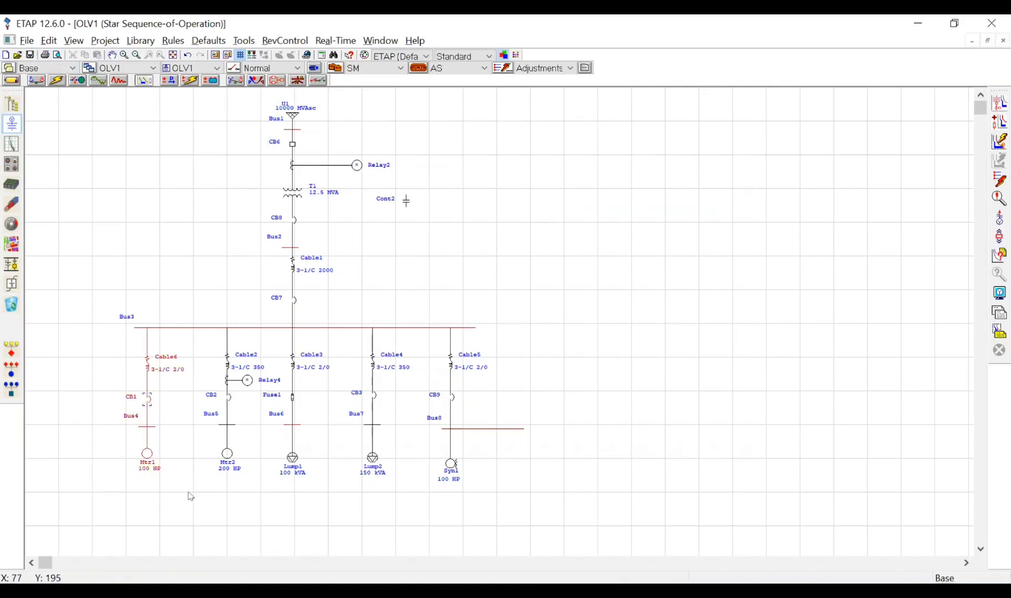
pyautogui.click(11, 81)
pyautogui.hotkey('ctrl', 'c')
pyautogui.click(172, 297)
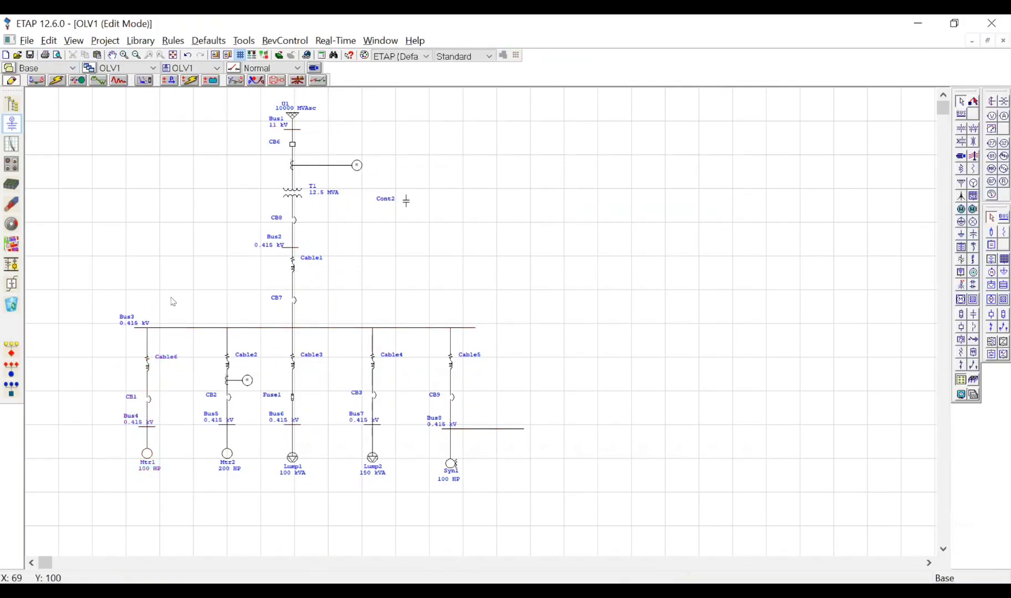
pyautogui.hotkey('ctrl', 'v')
pyautogui.moveTo(41, 201); pyautogui.dragTo(62, 452)
pyautogui.click(138, 510)
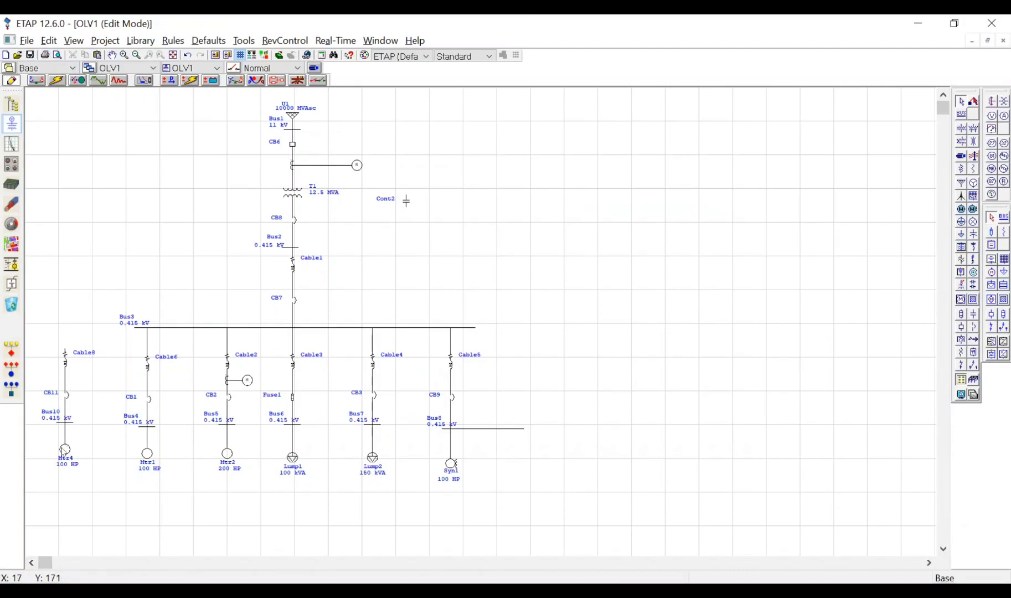
pyautogui.moveTo(64, 449); pyautogui.dragTo(80, 451)
pyautogui.click(123, 486)
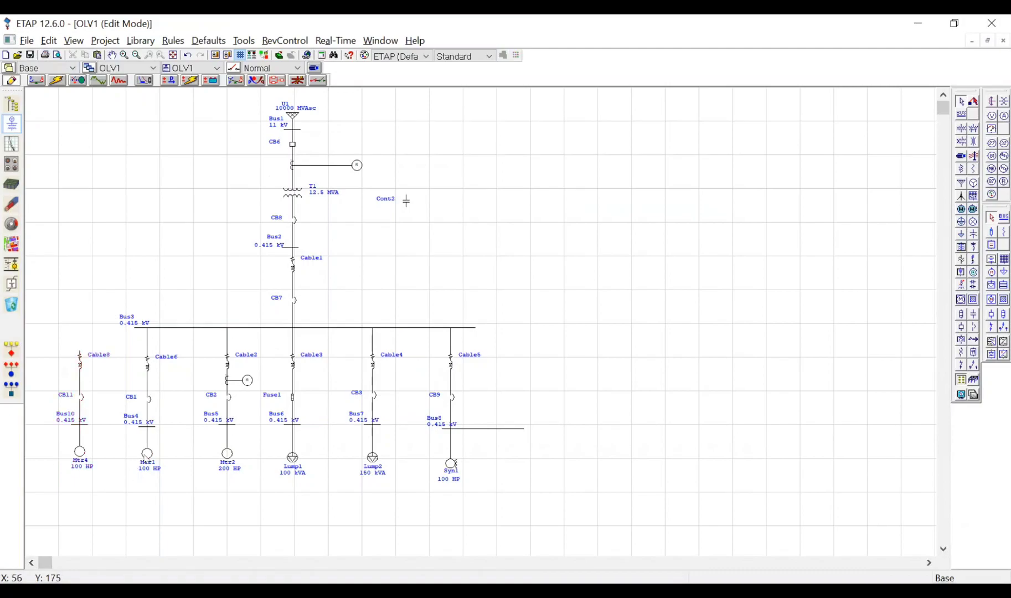
# Step: Open the copied motor Mtr4's editor, switch it to Mtr1 and locate that motor on the one-line diagram
pyautogui.click(80, 454)
pyautogui.doubleClick(81, 454)
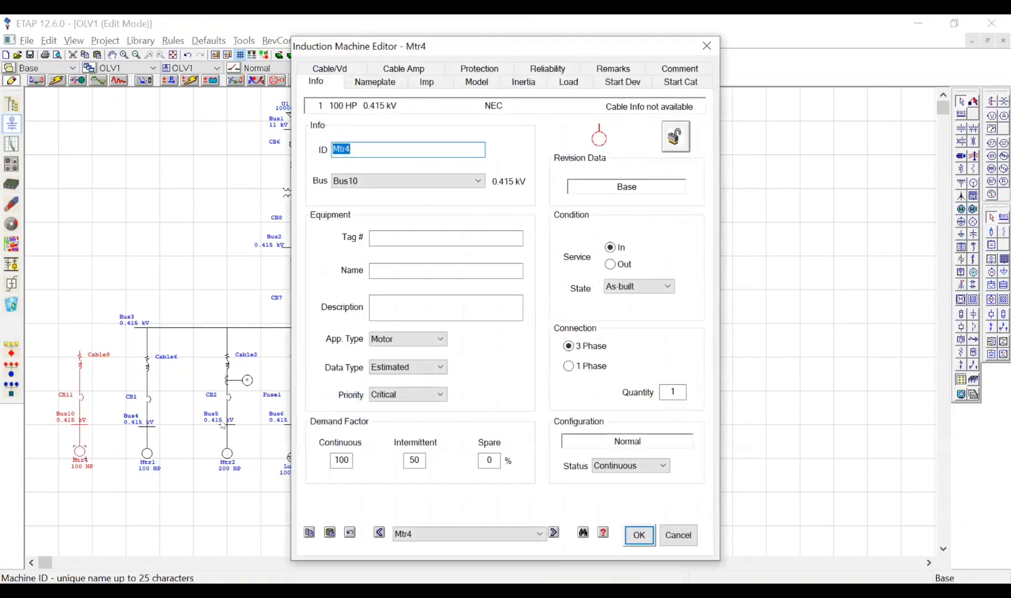
pyautogui.click(426, 535)
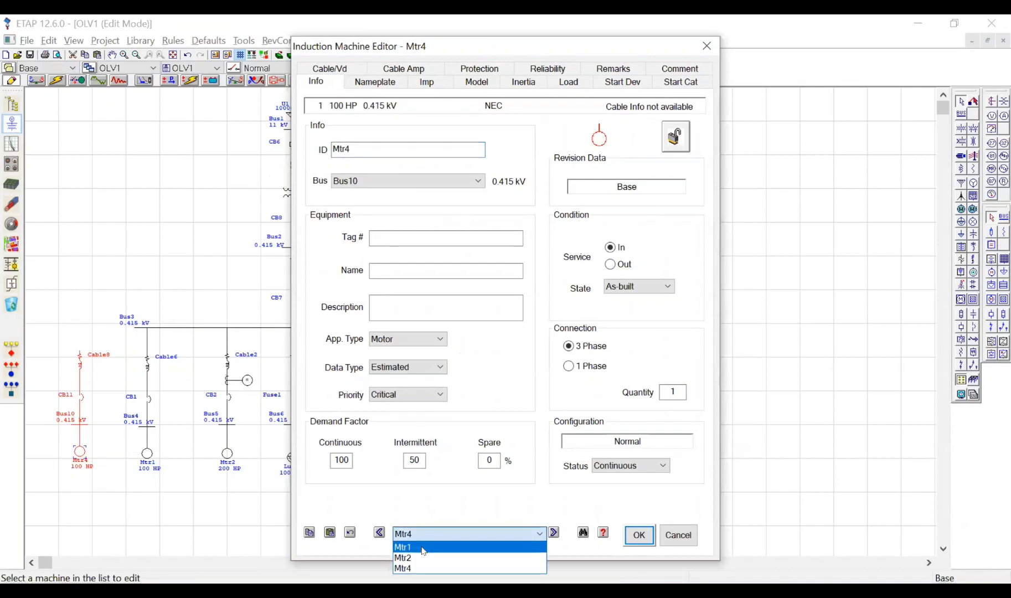
pyautogui.click(452, 553)
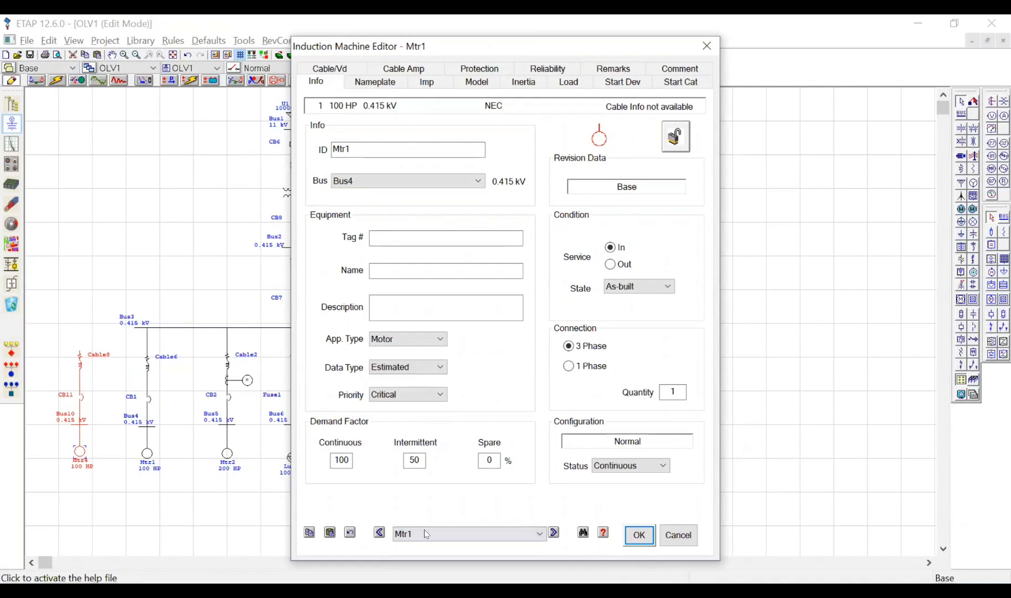
pyautogui.click(584, 533)
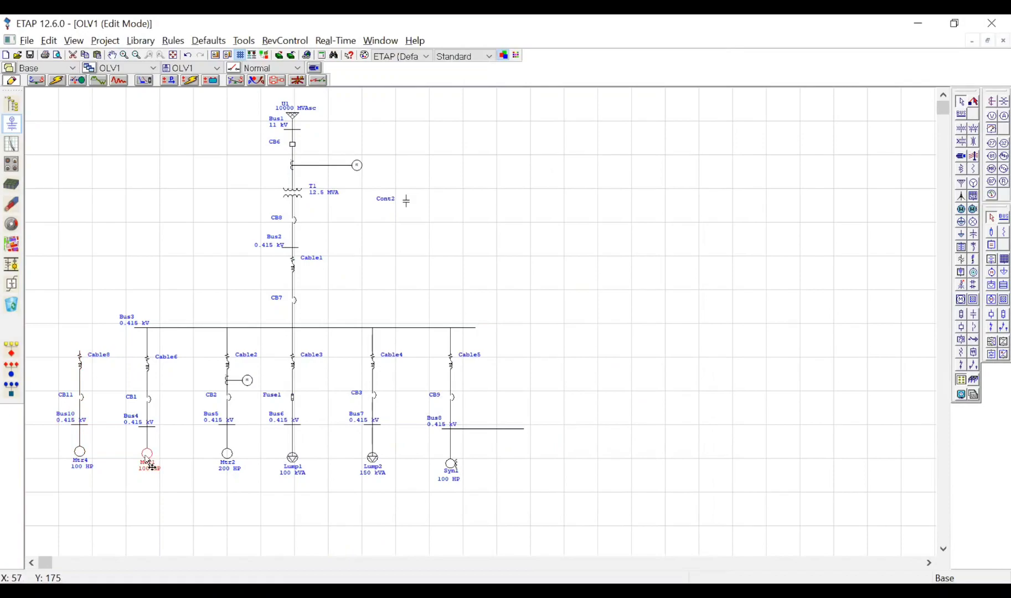
# Step: Open the Mtr1 editor and copy the motor's data to the induction machine defaults
pyautogui.doubleClick(148, 455)
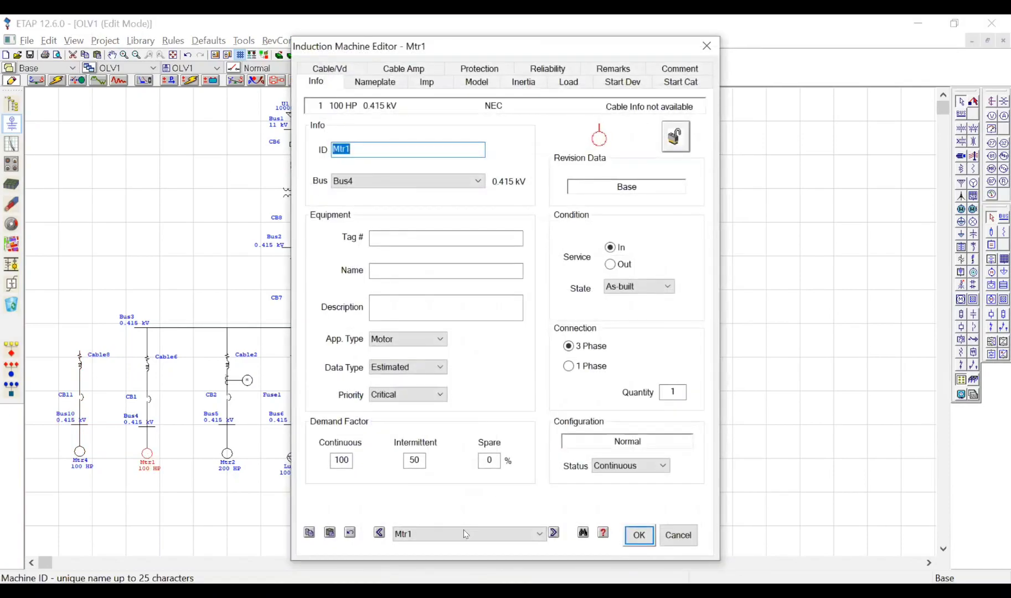
pyautogui.click(434, 535)
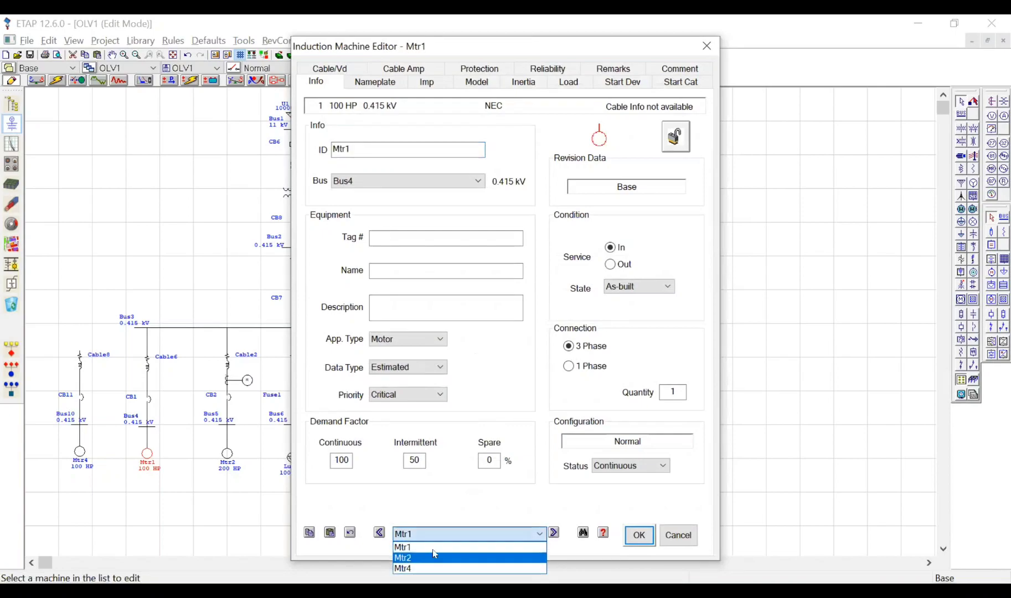
pyautogui.click(308, 534)
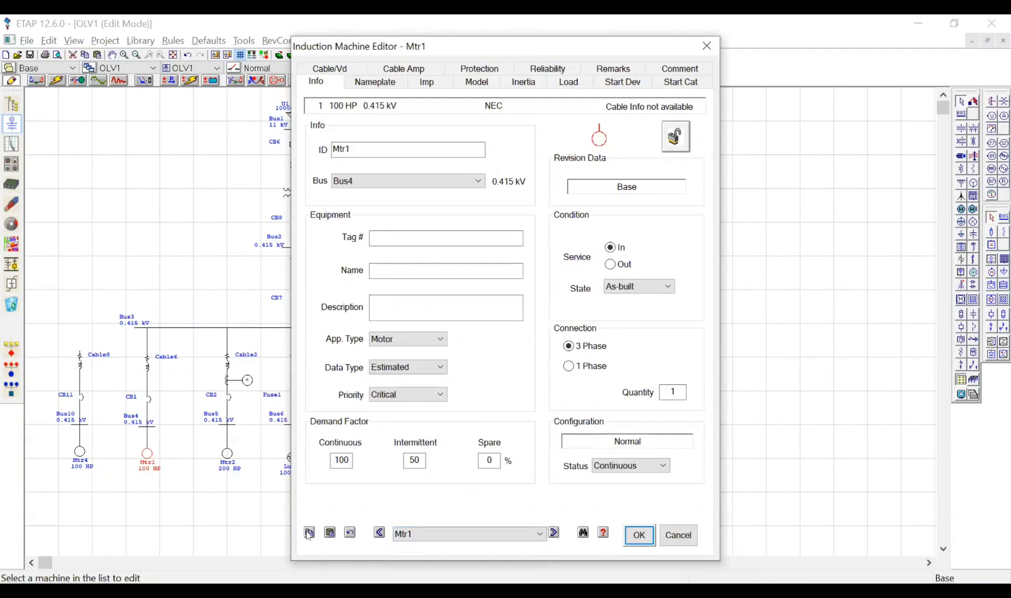
pyautogui.click(309, 534)
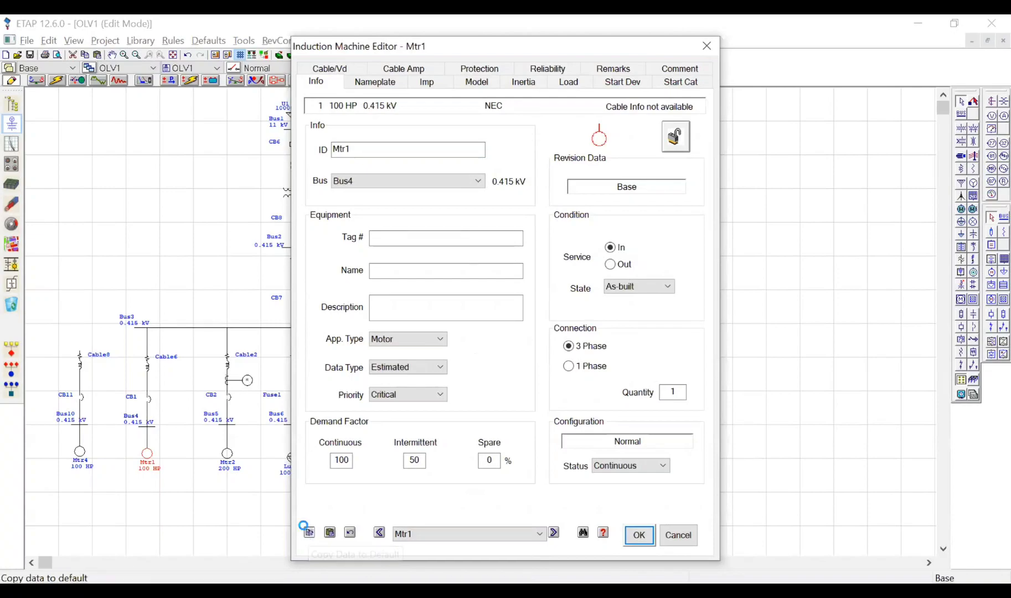
pyautogui.click(589, 341)
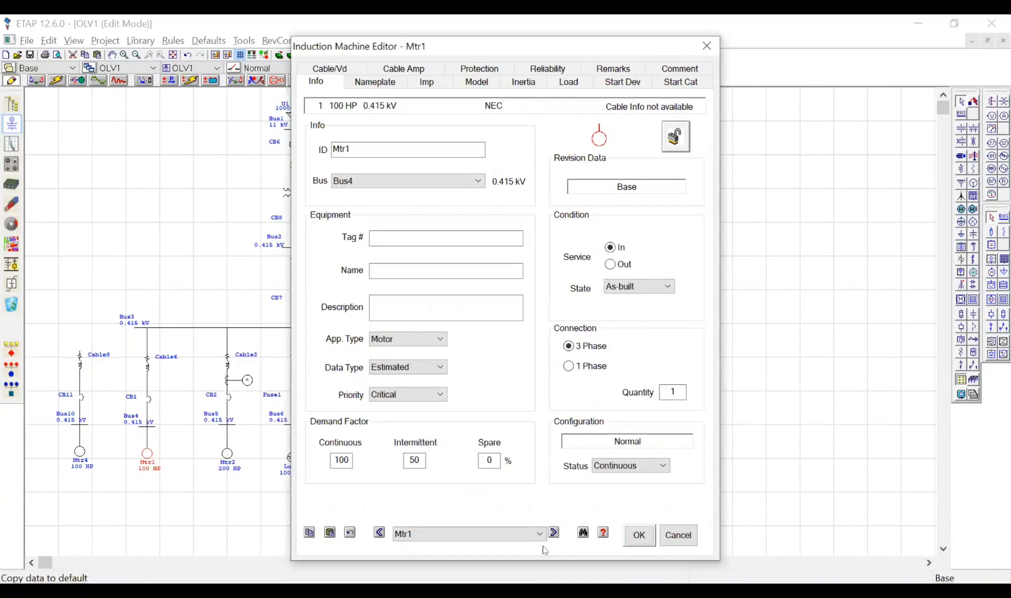
# Step: Switch the editor through Mtr2 to Mtr4, show its nameplate ratings and move the editor clear of the motor feeders
pyautogui.click(509, 534)
pyautogui.click(428, 556)
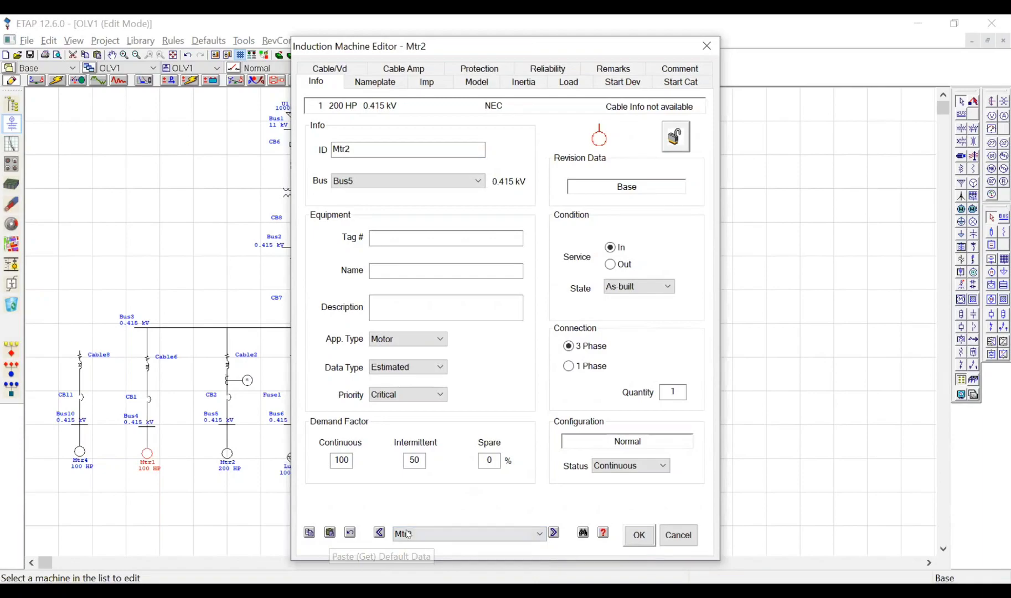
pyautogui.click(393, 559)
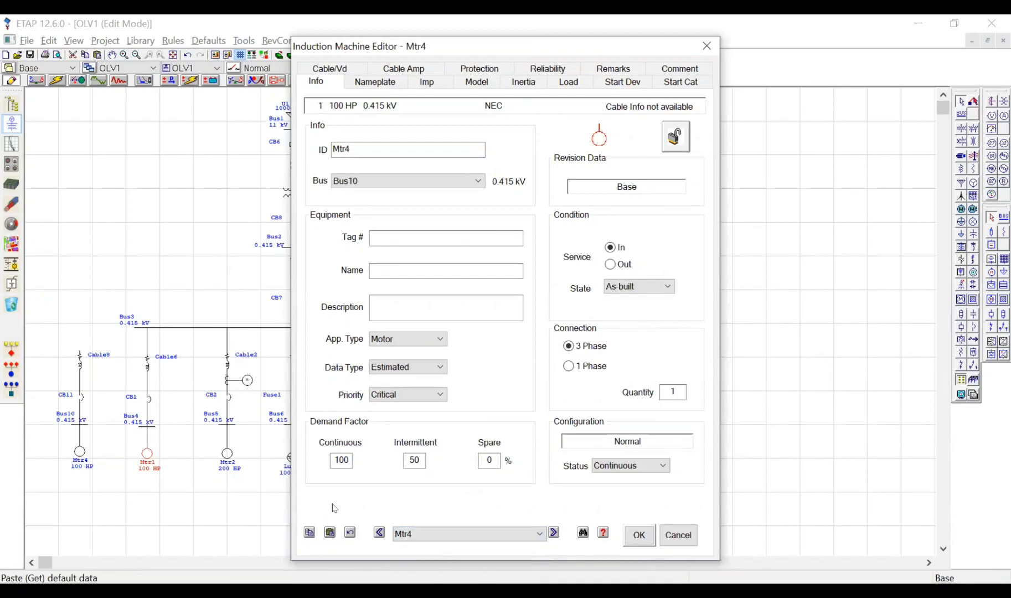
pyautogui.click(366, 84)
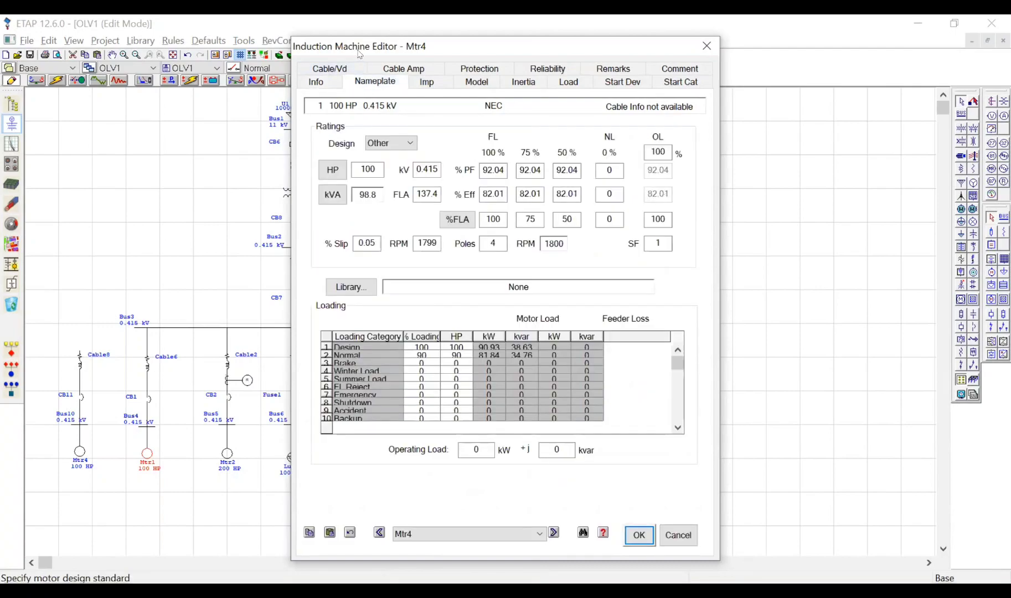
pyautogui.moveTo(359, 51); pyautogui.dragTo(492, 68)
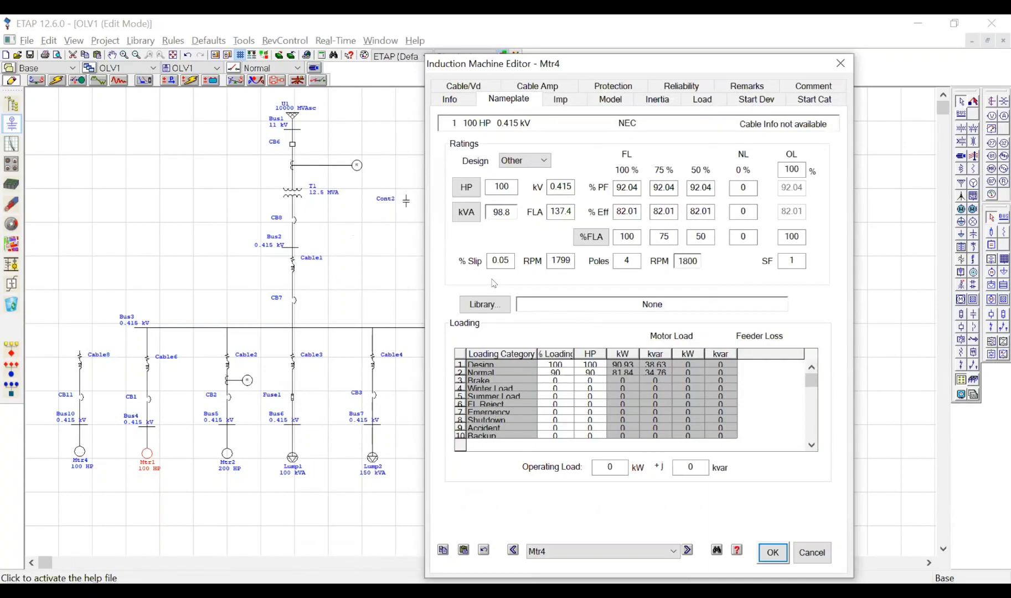
# Step: Close the Mtr4 induction machine editor without saving changes
pyautogui.click(812, 553)
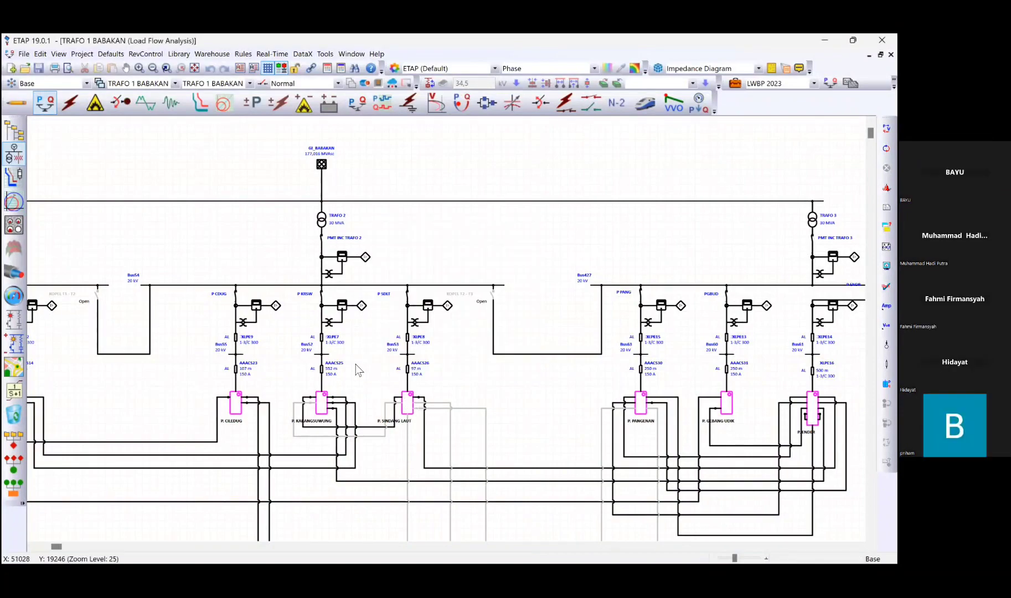
# Step: Examine the Trafo 1, Trafo Mobile and Trafo 2 feeders on the TRAFO 1 BABAKAN one-line diagram in ETAP 19
pyautogui.moveTo(633, 319); pyautogui.dragTo(637, 317)
pyautogui.moveTo(344, 236); pyautogui.dragTo(505, 337)
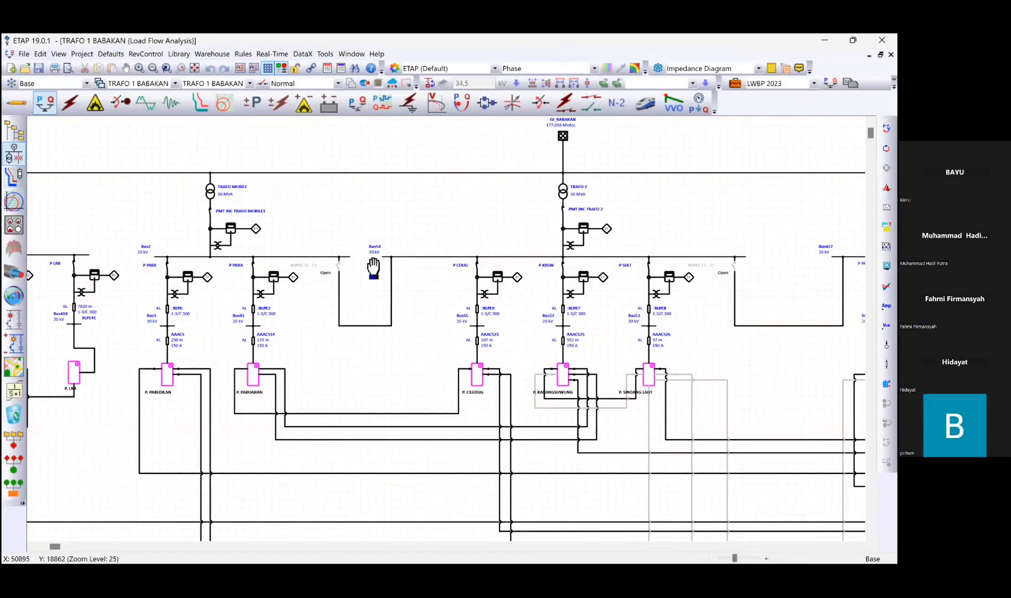
pyautogui.moveTo(388, 306); pyautogui.dragTo(620, 349)
pyautogui.moveTo(623, 350); pyautogui.dragTo(580, 357)
pyautogui.moveTo(745, 288); pyautogui.dragTo(529, 338)
pyautogui.moveTo(470, 368); pyautogui.dragTo(652, 279)
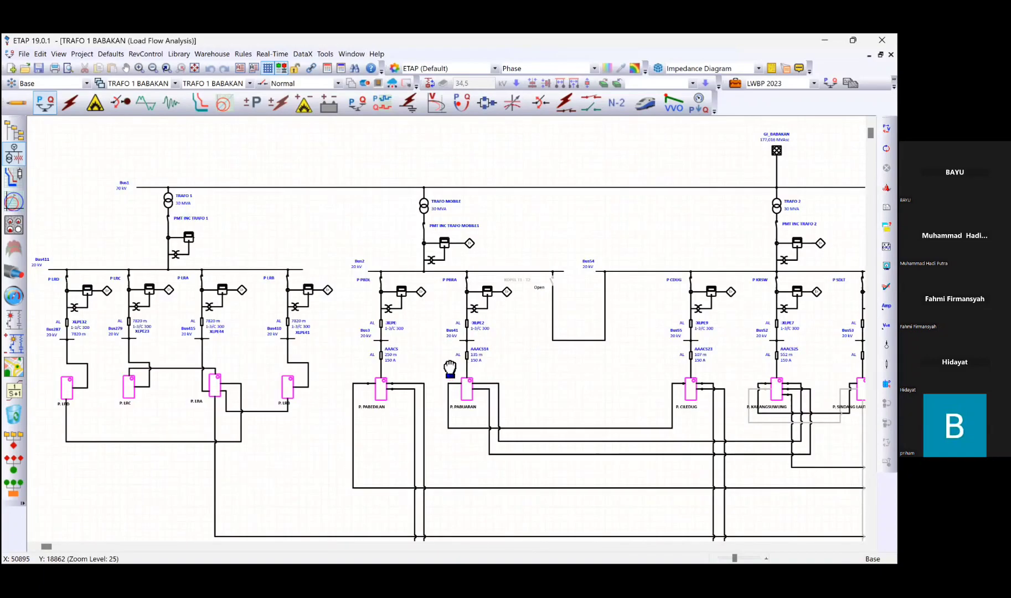
pyautogui.moveTo(459, 343); pyautogui.dragTo(421, 370)
pyautogui.moveTo(634, 379); pyautogui.dragTo(383, 316)
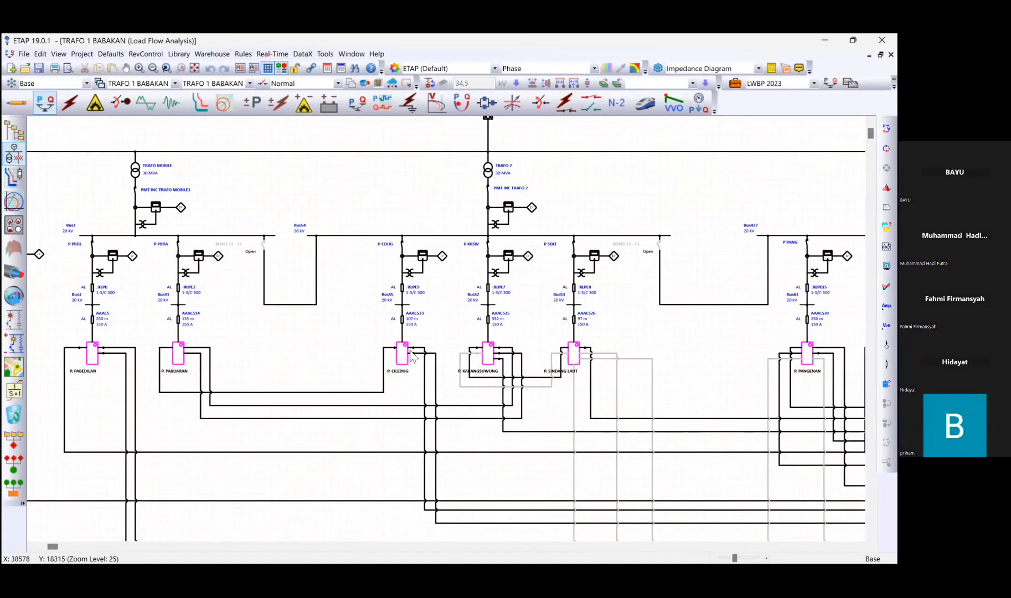
# Step: Open the P. CILEDUG composite network, inspect transformer HBAC's rating data and close its editor
pyautogui.doubleClick(411, 359)
pyautogui.moveTo(578, 264); pyautogui.dragTo(571, 267)
pyautogui.moveTo(446, 386); pyautogui.dragTo(515, 343)
pyautogui.scroll(1, 545, 258)
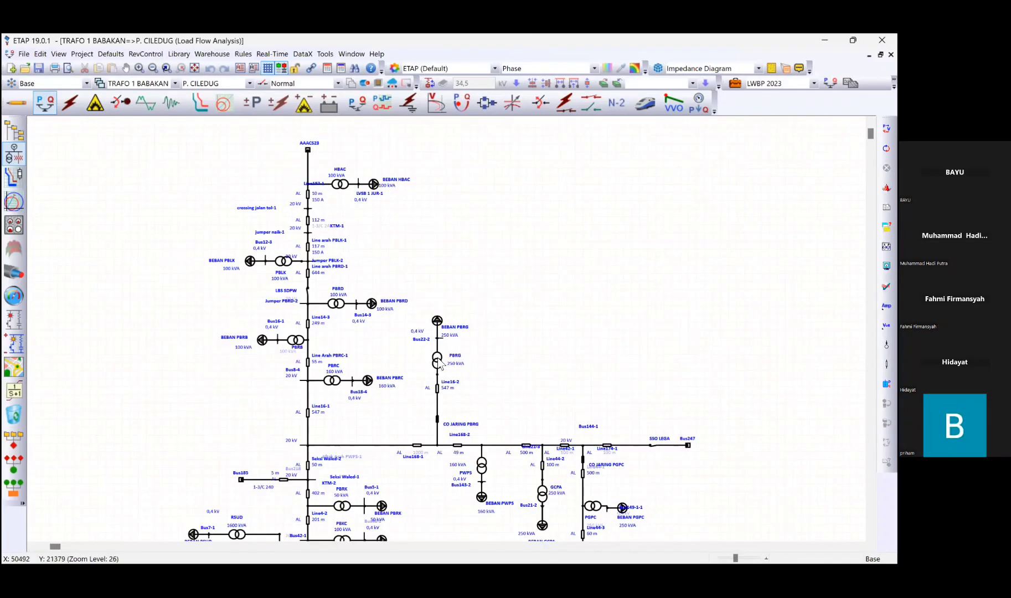
pyautogui.doubleClick(343, 188)
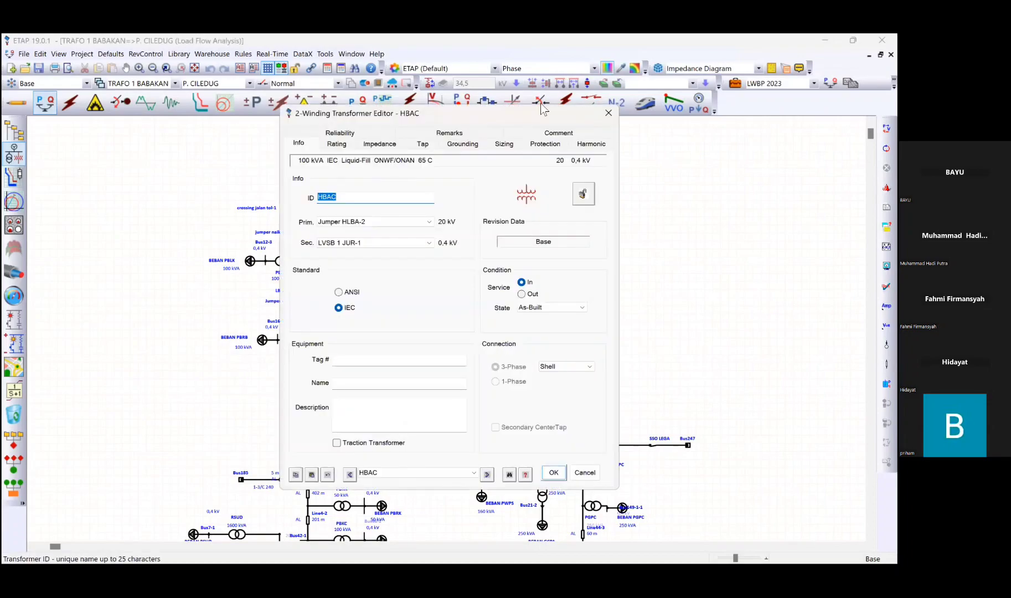
pyautogui.click(336, 134)
pyautogui.click(336, 133)
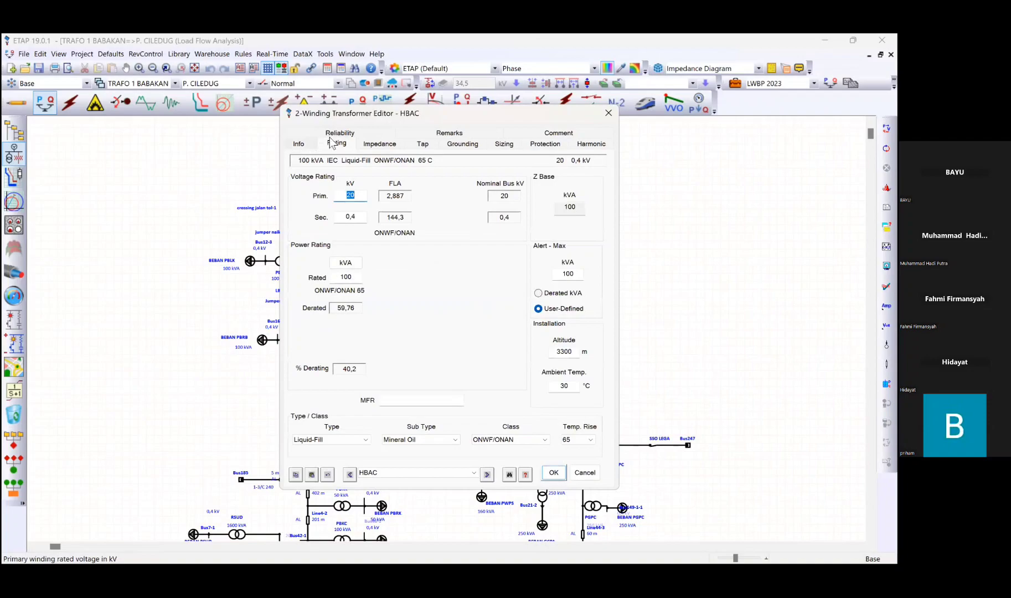
pyautogui.click(608, 114)
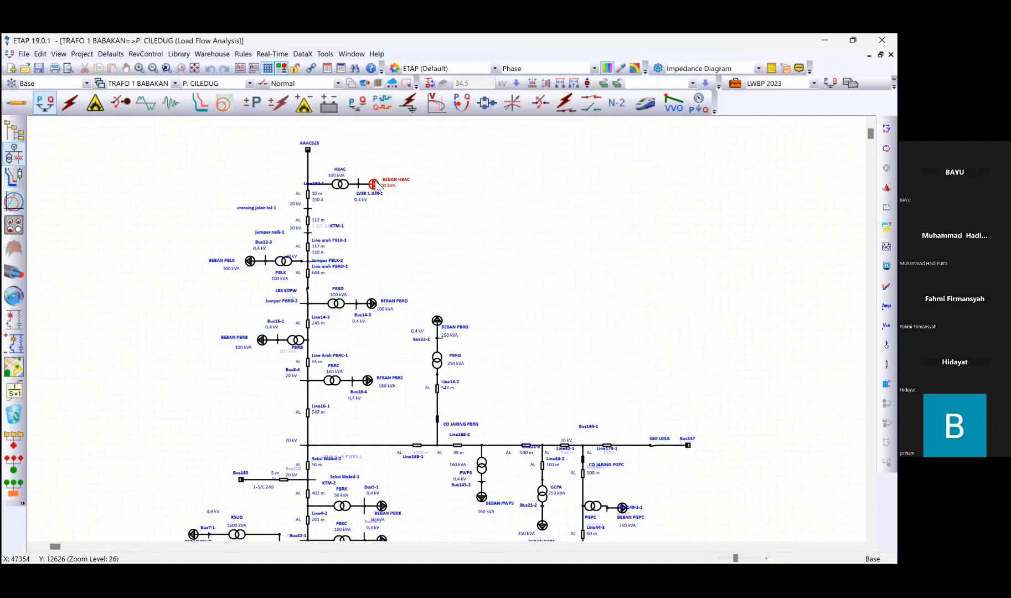
# Step: Inspect the nameplate of lumped load BEBAN HBAC and its LWBP 2023 loading percentage, then cancel the editor
pyautogui.doubleClick(379, 186)
pyautogui.click(339, 147)
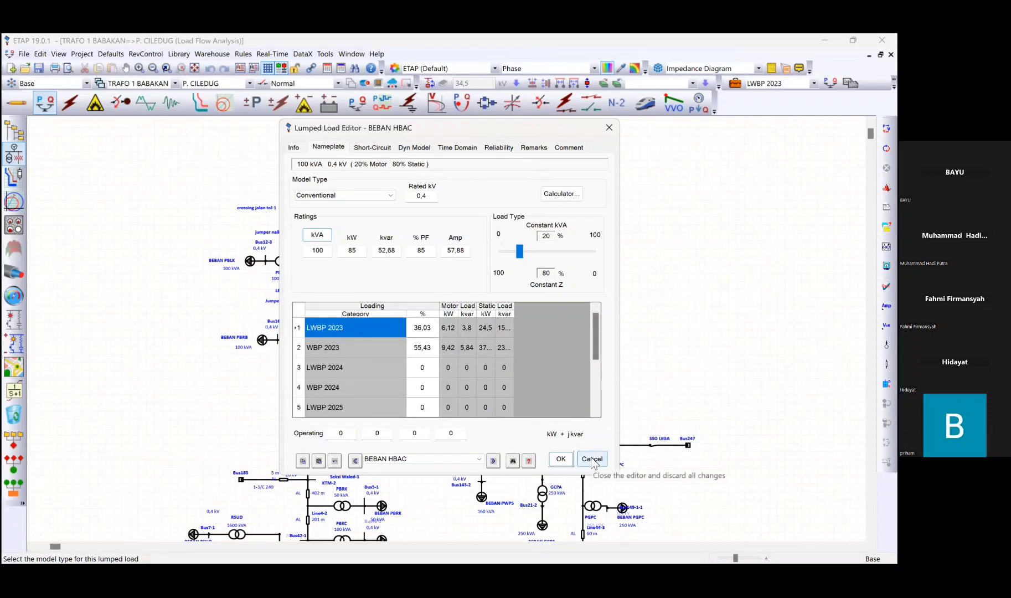
pyautogui.click(421, 328)
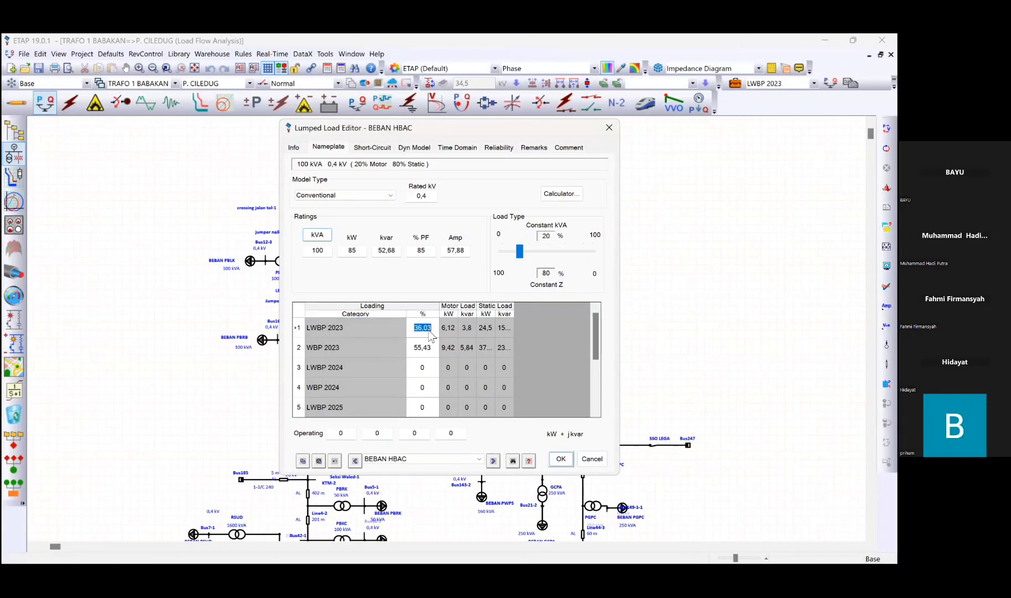
pyautogui.click(584, 457)
# Step: View the nameplate data of lumped load BEBAN PBRD and close its editor
pyautogui.doubleClick(369, 303)
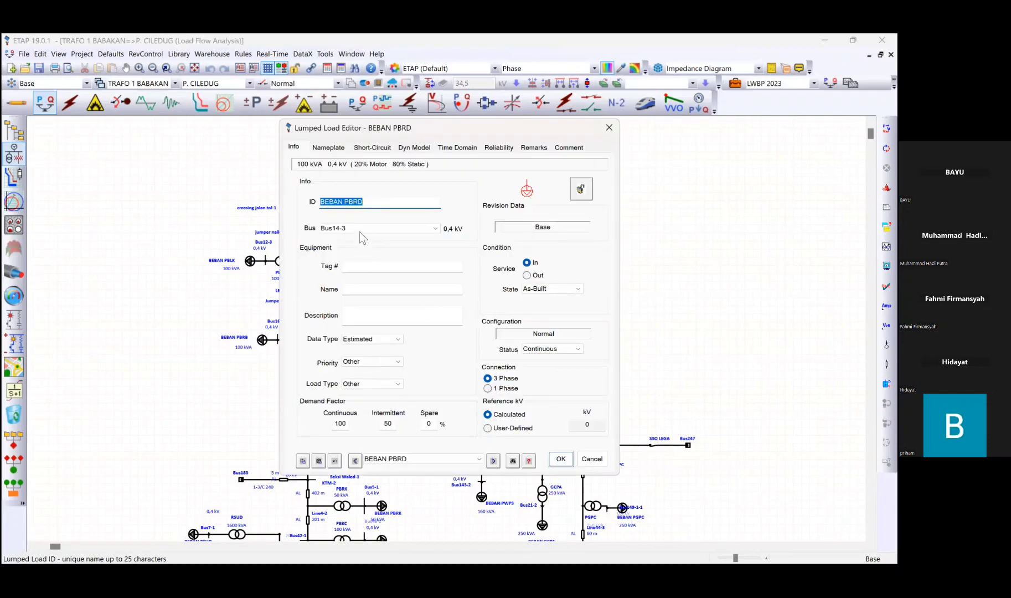
pyautogui.click(339, 149)
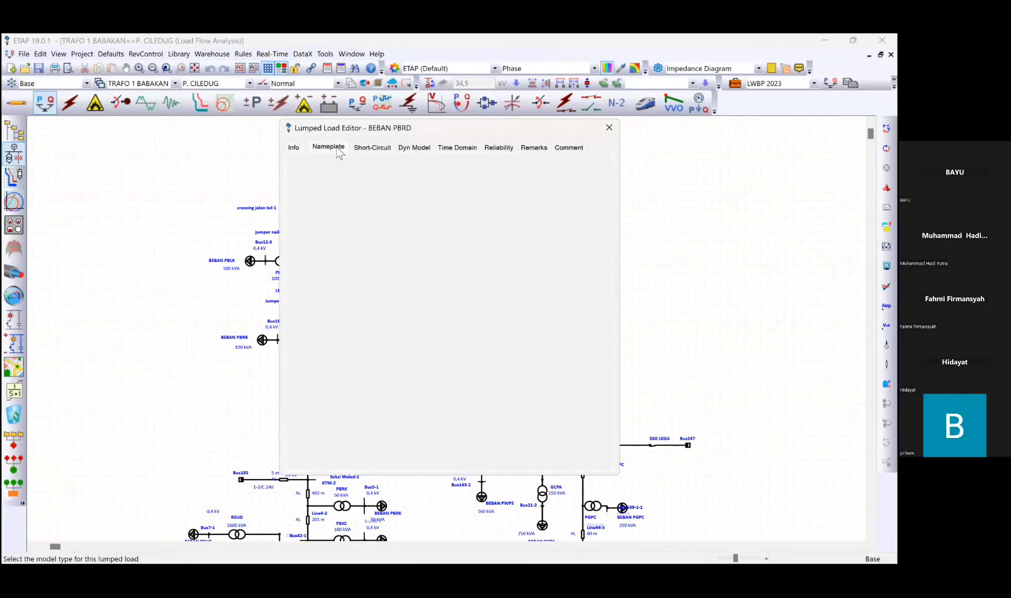
pyautogui.click(608, 129)
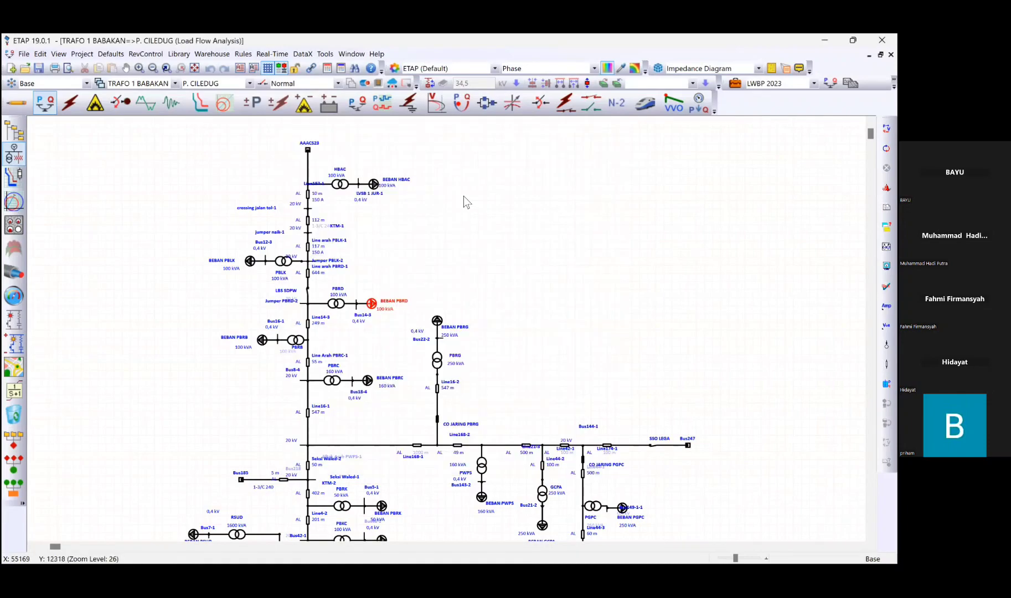
# Step: Reopen the BEBAN HBAC nameplate and switch the lumped load editor to BEBAN ABTL
pyautogui.doubleClick(375, 185)
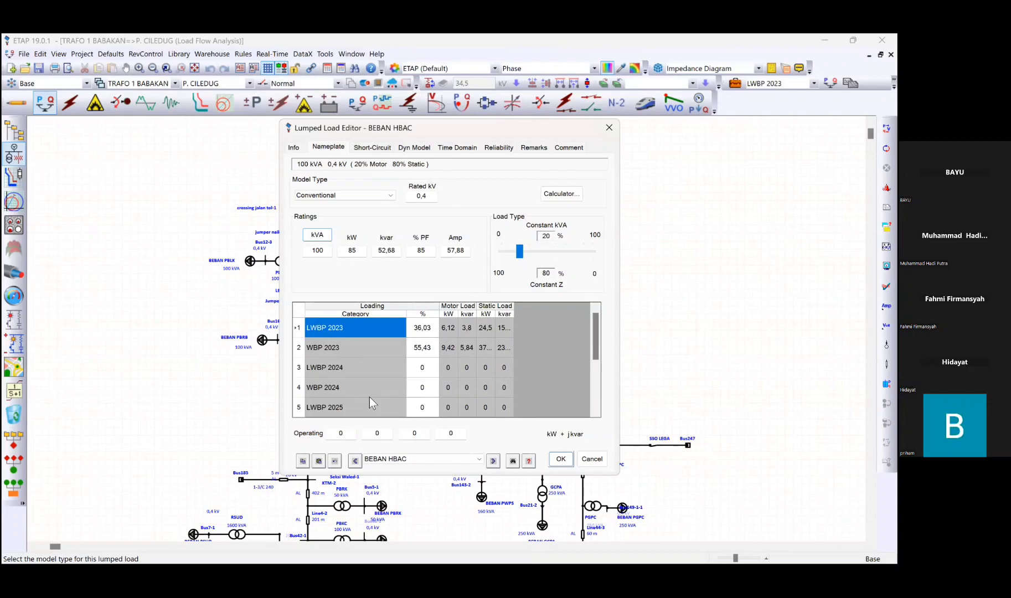
pyautogui.click(350, 433)
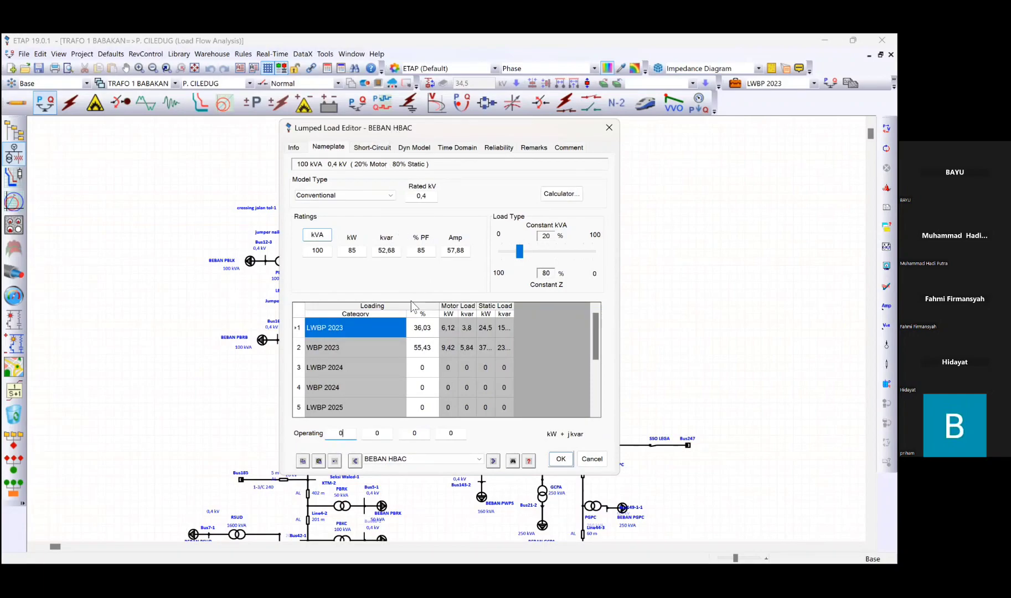
pyautogui.click(459, 459)
pyautogui.scroll(-2, 450, 312)
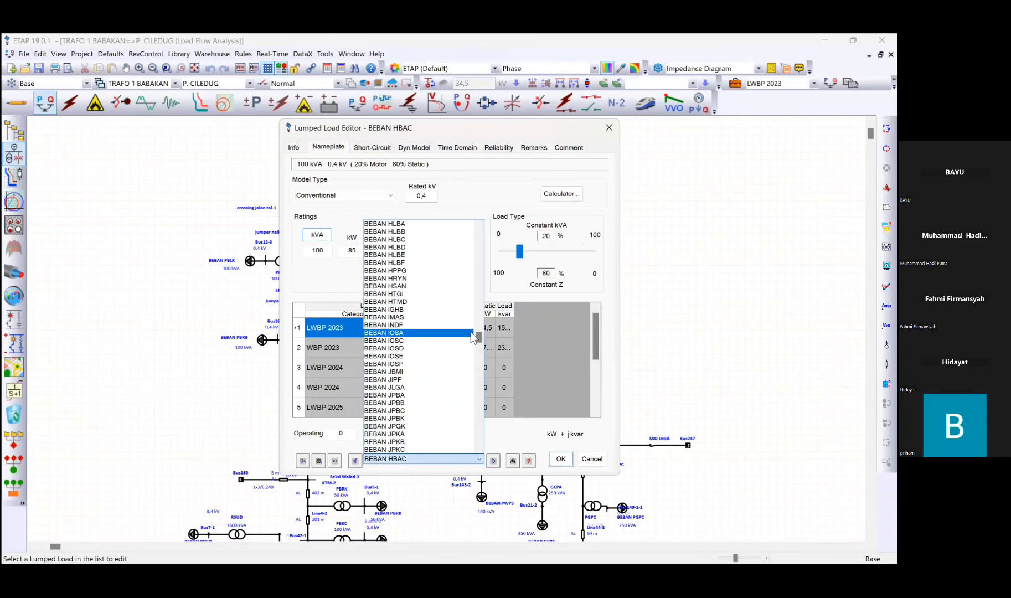
pyautogui.scroll(-20, 475, 388)
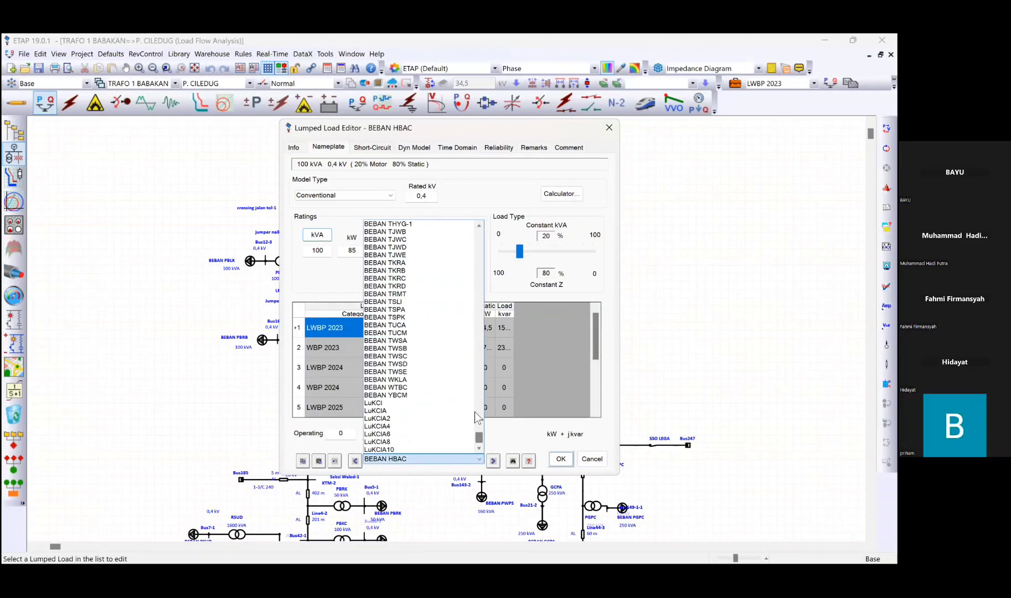
pyautogui.moveTo(475, 413); pyautogui.dragTo(465, 232)
pyautogui.click(467, 232)
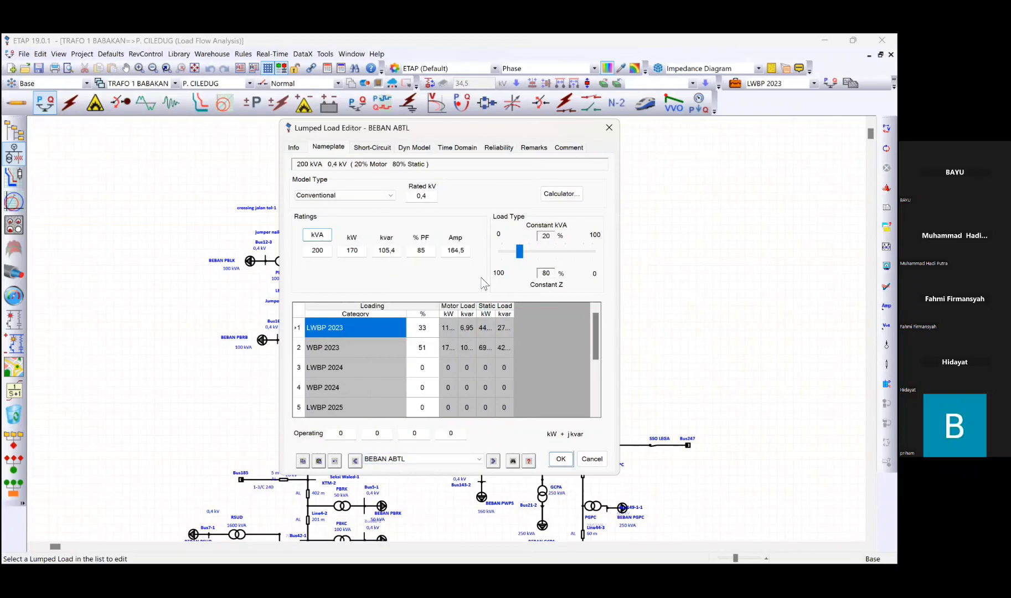
# Step: Browse the full list of lumped loads from the BEBAN ABTL editor and close it without changes
pyautogui.click(478, 462)
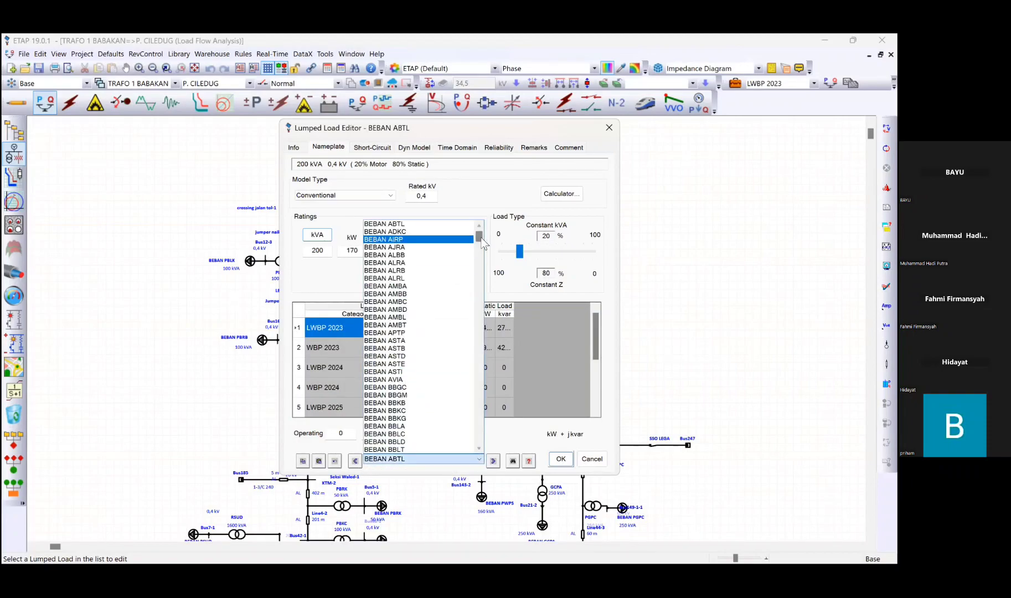
pyautogui.scroll(-20, 465, 337)
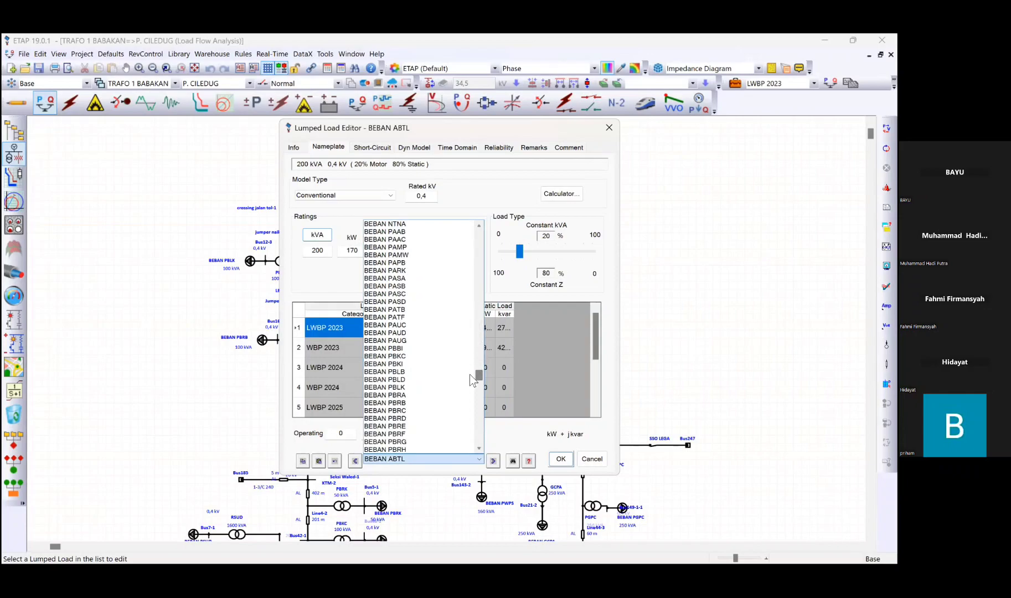
pyautogui.scroll(-10, 472, 426)
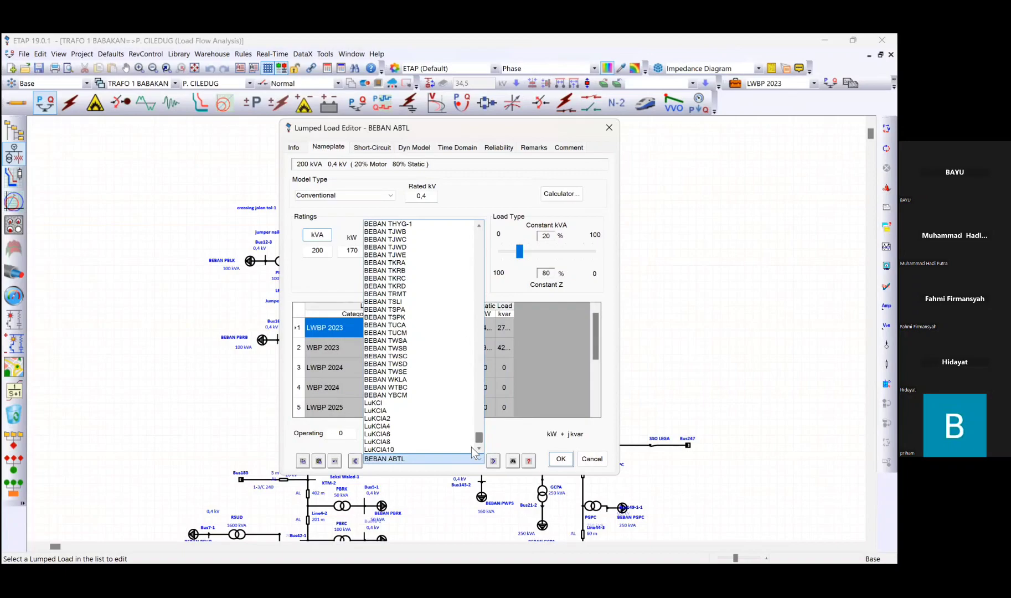
pyautogui.scroll(5, 472, 419)
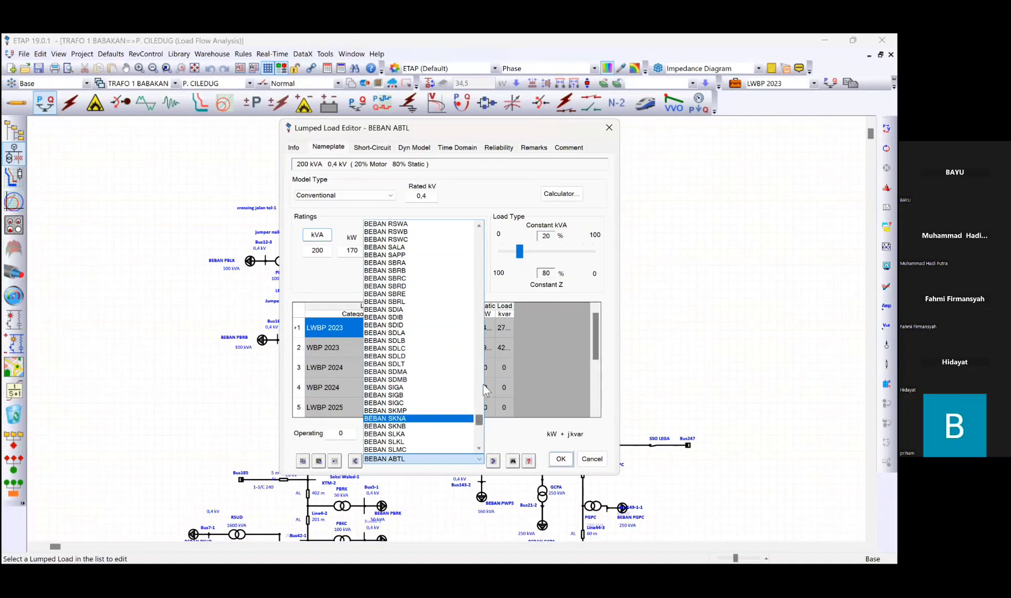
pyautogui.scroll(5, 486, 390)
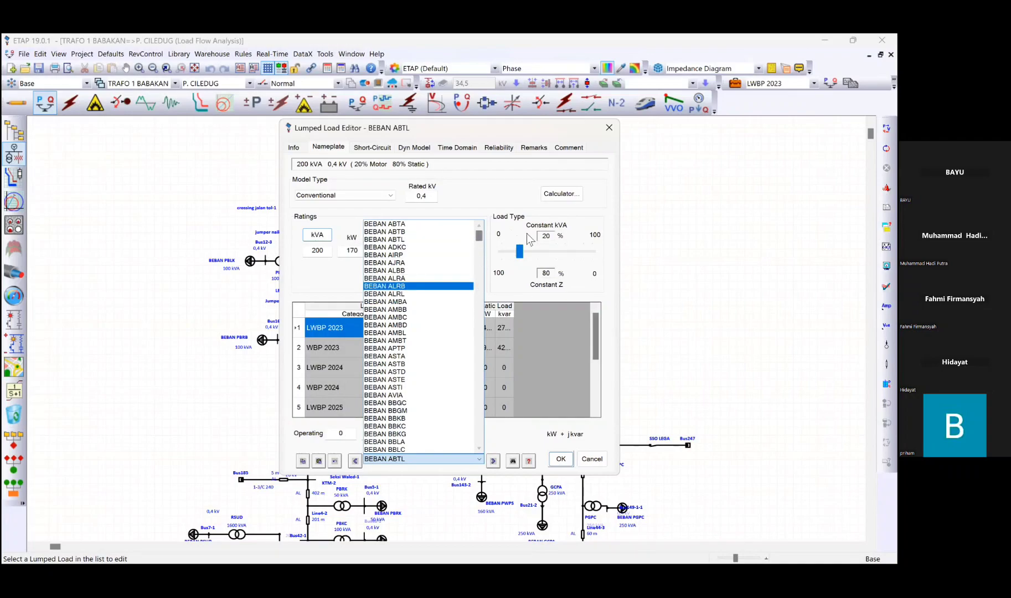
pyautogui.click(610, 130)
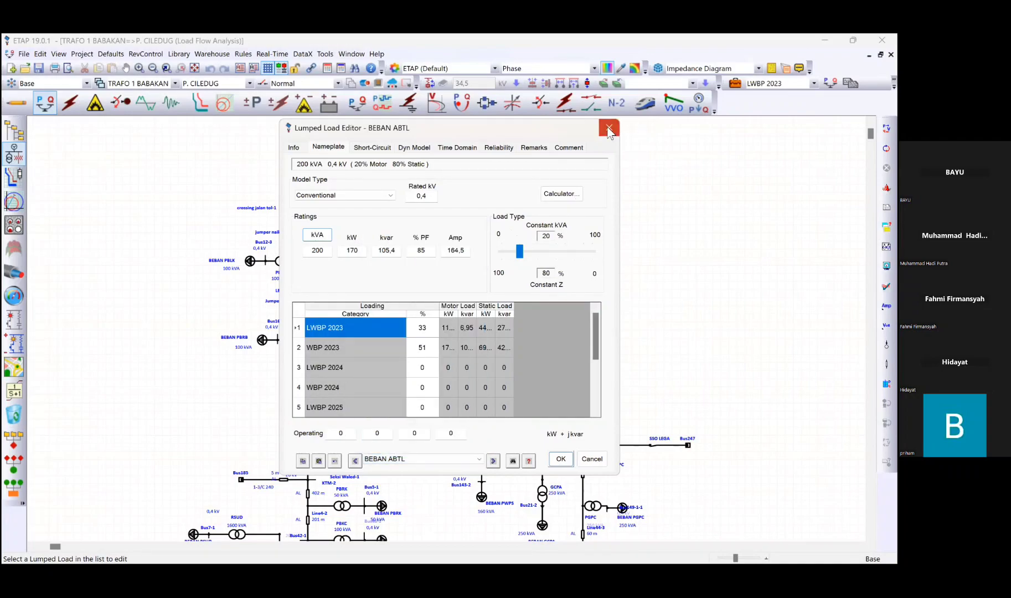
pyautogui.click(610, 131)
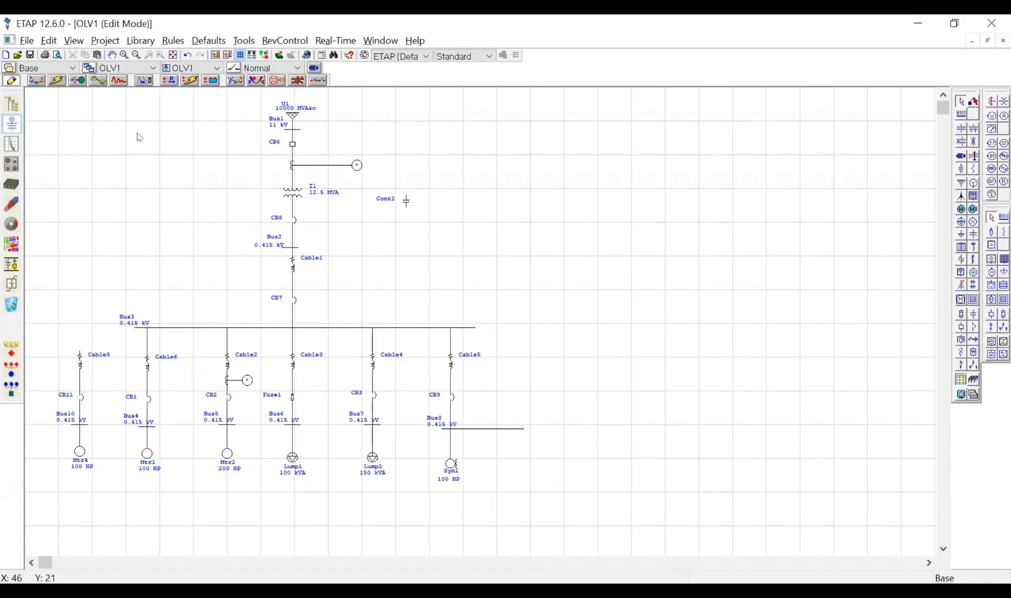
# Step: Back in OLV1, select the upstream elements from U1 to CB7, switch to Star mode and try to create a Star view
pyautogui.hotkey('ctrl', 'a')
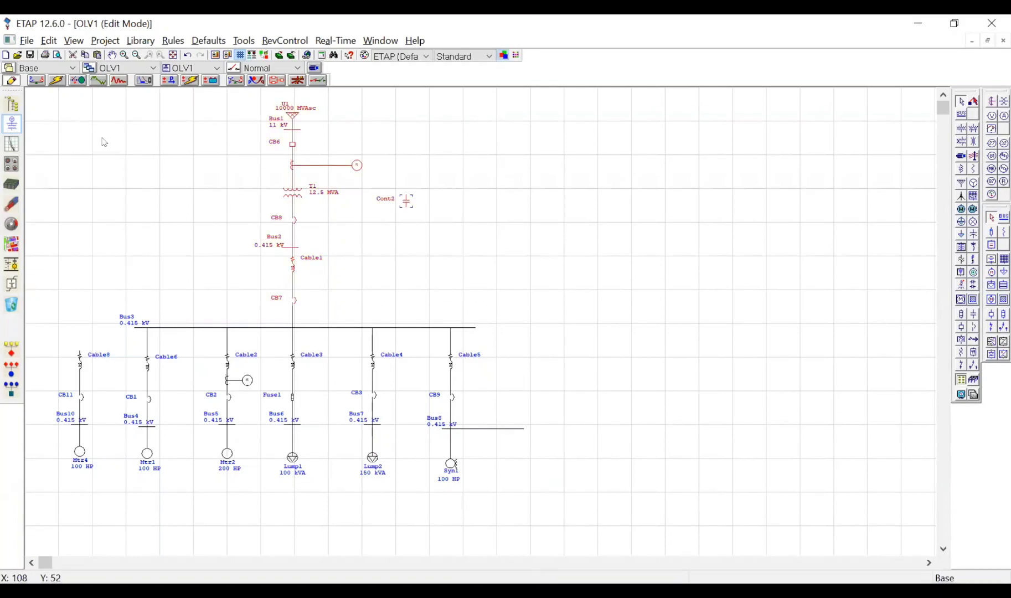
pyautogui.click(169, 81)
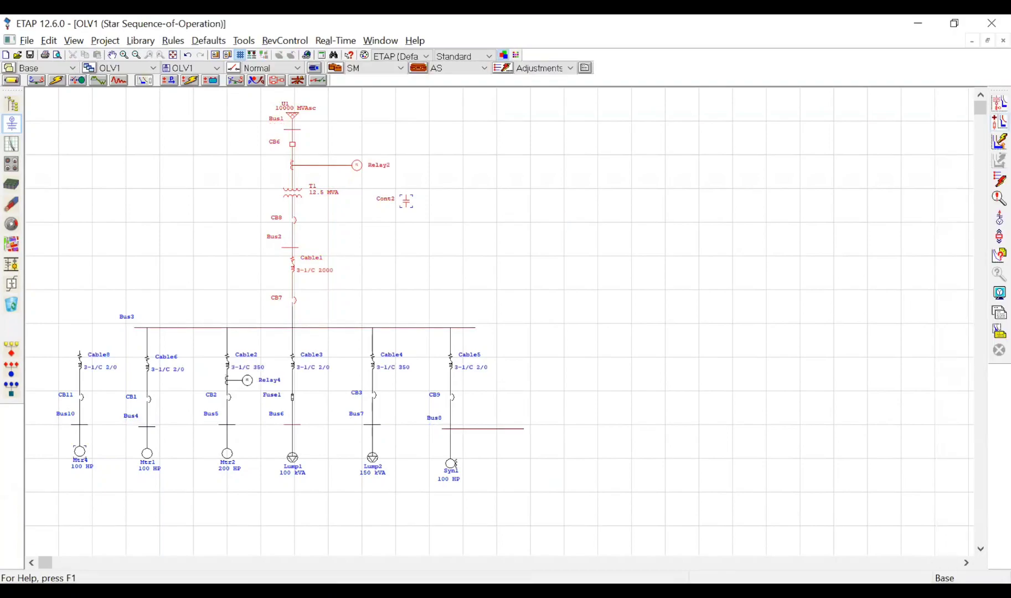
pyautogui.click(1000, 103)
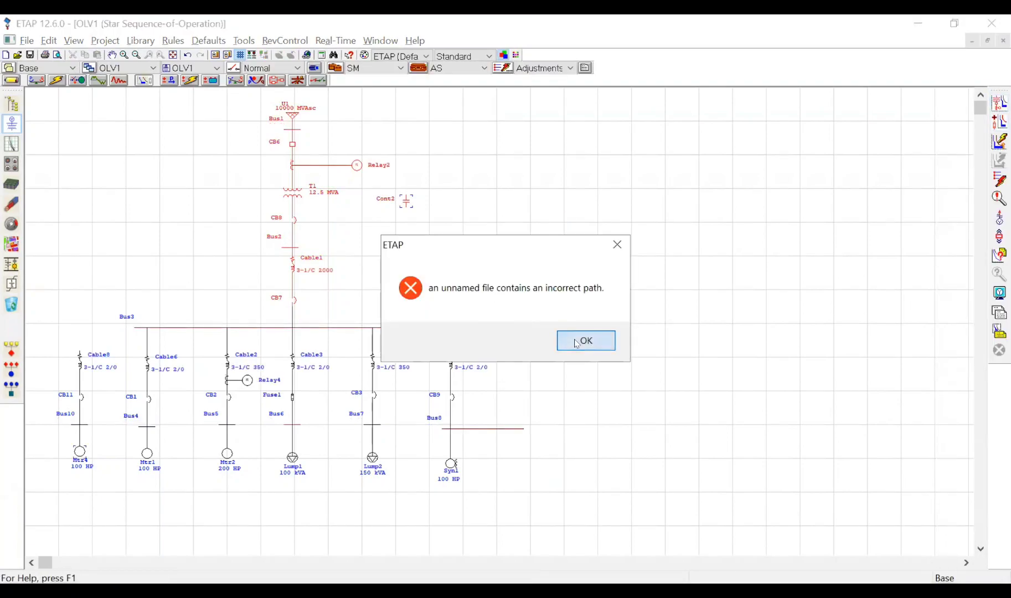
pyautogui.click(577, 344)
pyautogui.click(1000, 103)
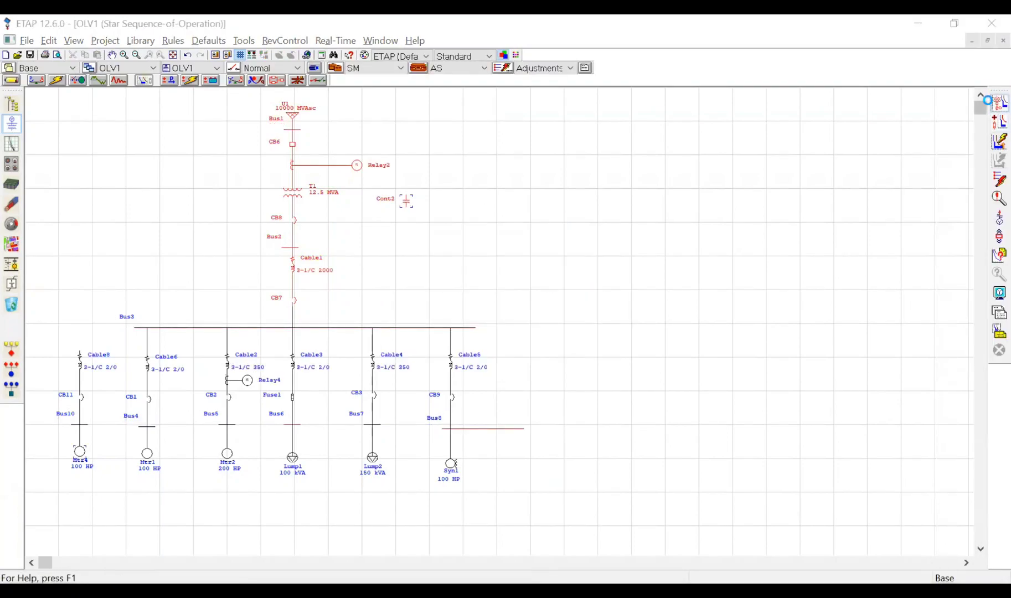
pyautogui.click(578, 342)
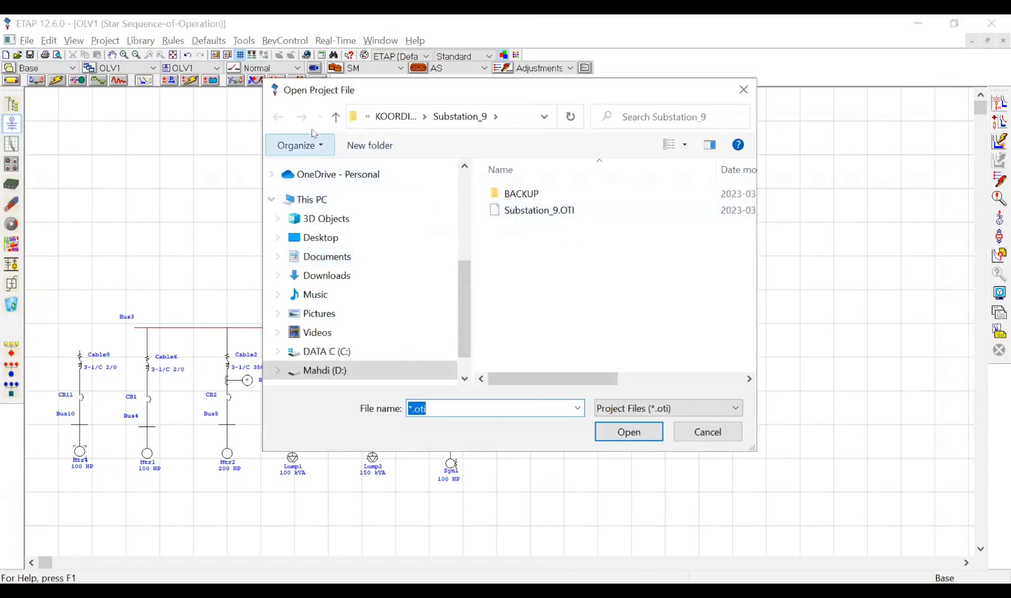
# Step: Open the Substation_8 project from the KOORDINASI 1 folder, discarding the current project's unsaved changes
pyautogui.click(335, 118)
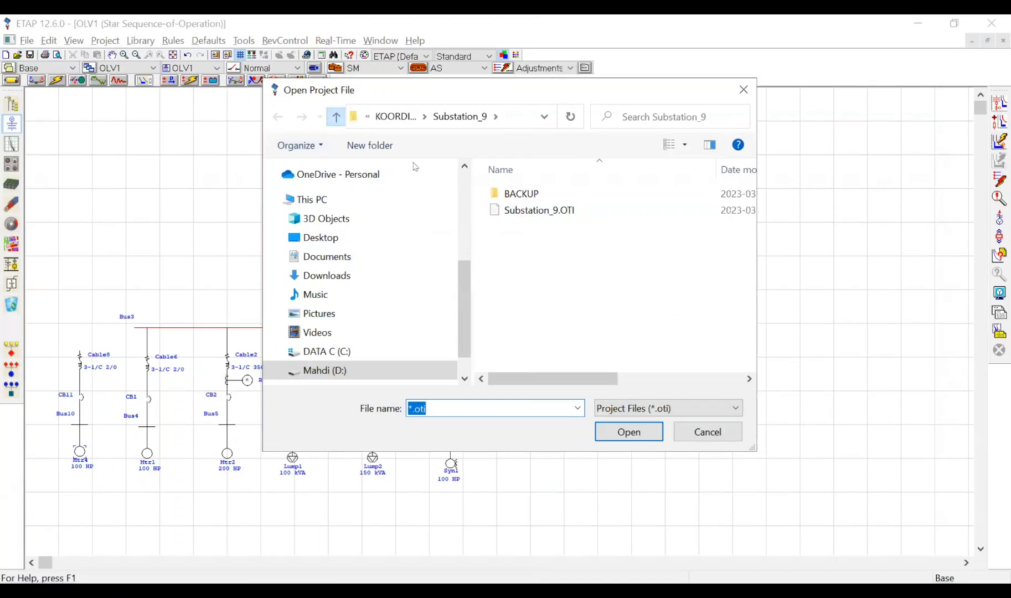
pyautogui.click(336, 117)
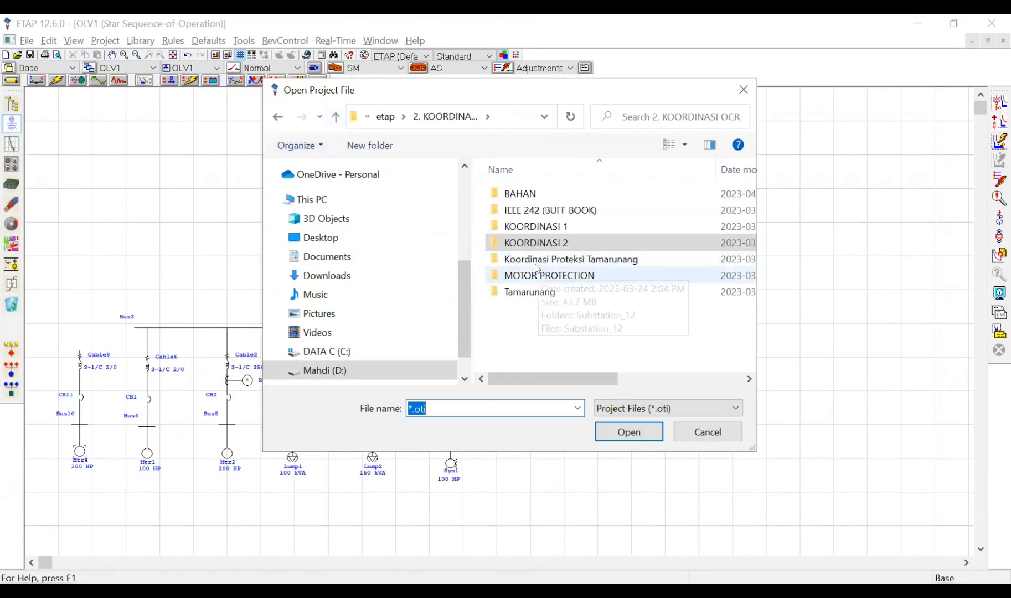
pyautogui.doubleClick(542, 230)
pyautogui.doubleClick(551, 197)
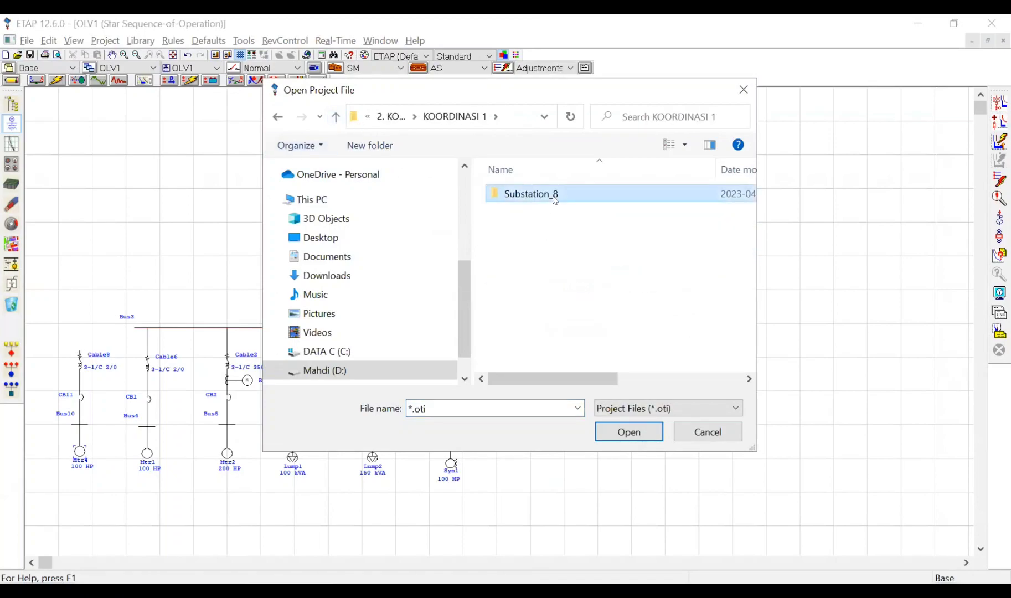
pyautogui.click(535, 212)
pyautogui.doubleClick(535, 217)
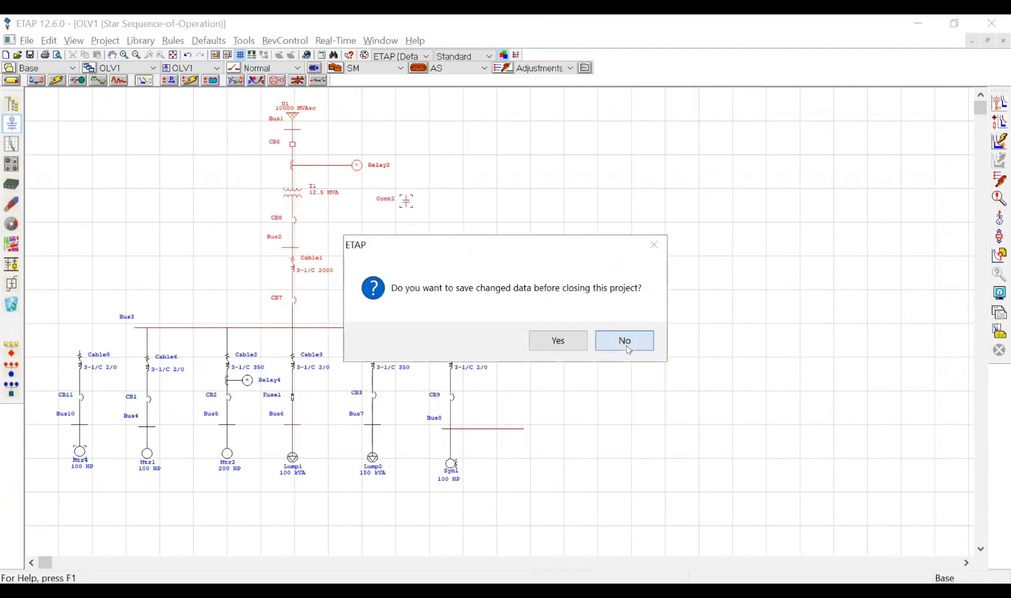
pyautogui.click(628, 347)
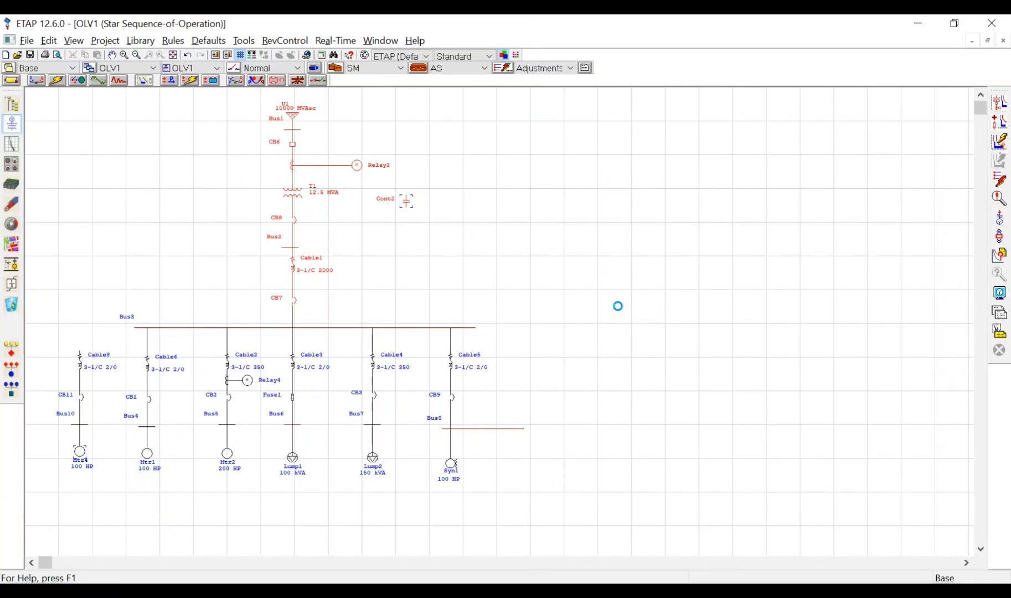
# Step: Select the OLV1 network from Bus1 down to the BUSBAR 3 section, switch to Star mode and create a new Star view
pyautogui.hotkey('alt', 'Tab')
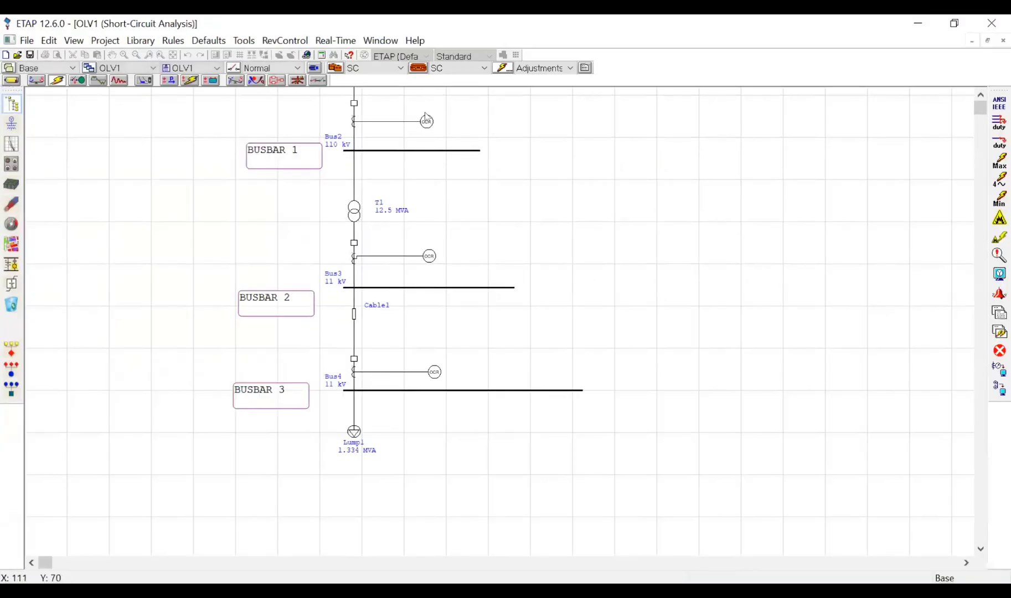
pyautogui.scroll(4, 471, 397)
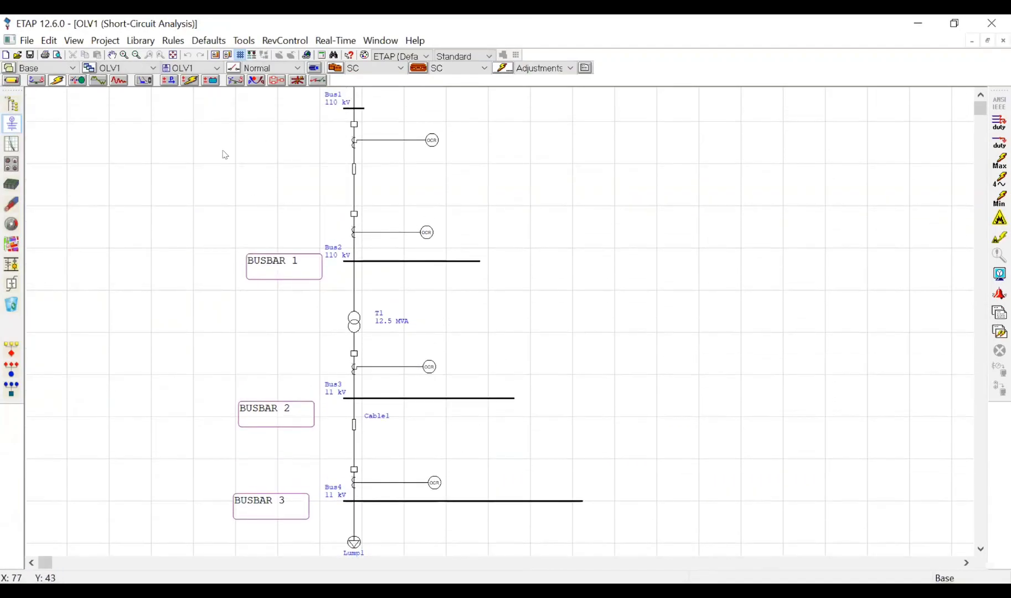
pyautogui.scroll(-1, 243, 165)
pyautogui.moveTo(126, 121); pyautogui.dragTo(402, 436)
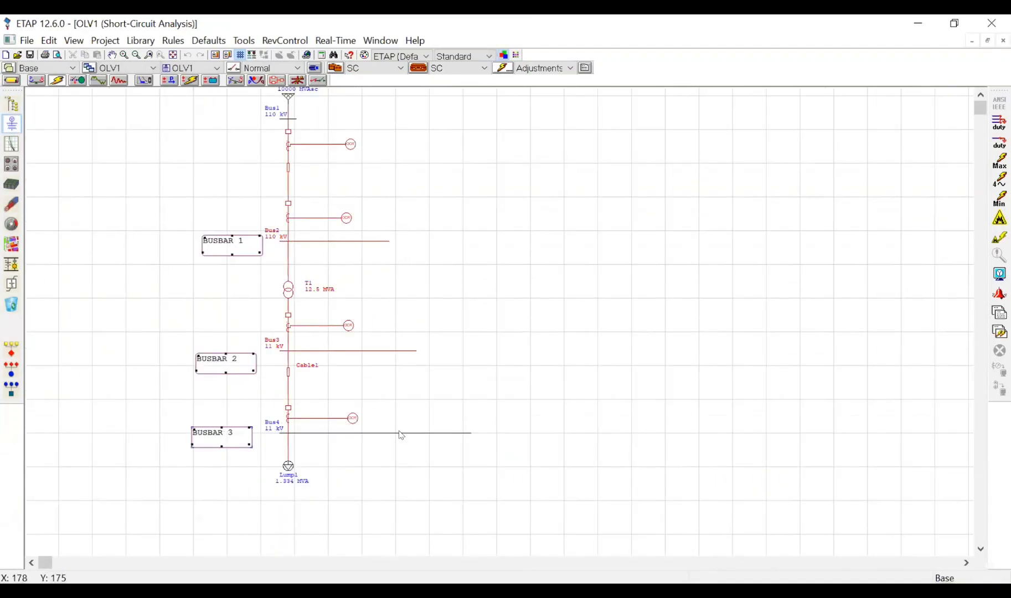
pyautogui.click(145, 80)
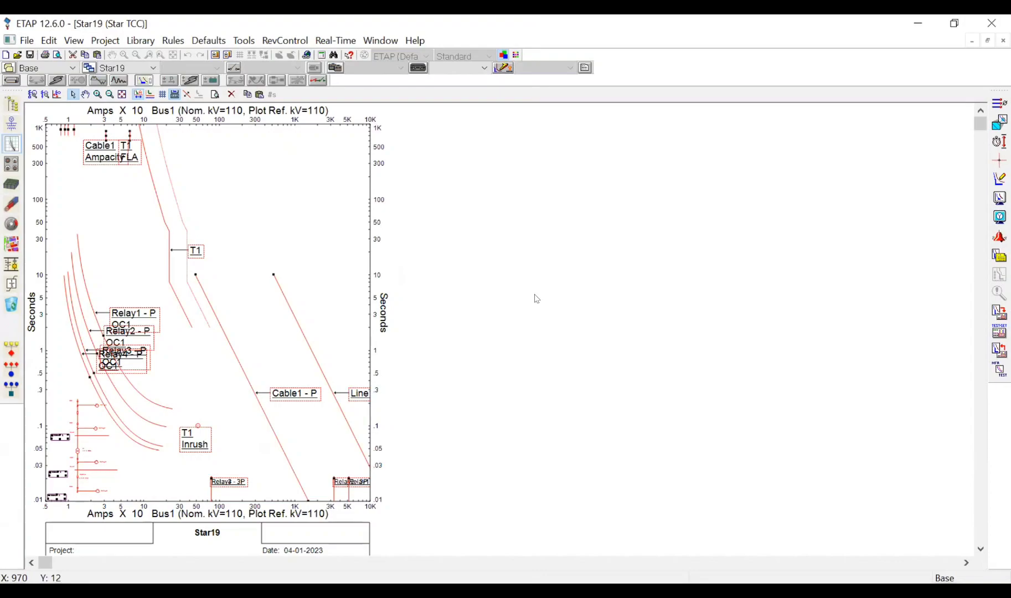
# Step: Enlarge the one-line diagram in the Star view and move it to the blank area beside the TCC plot
pyautogui.click(32, 94)
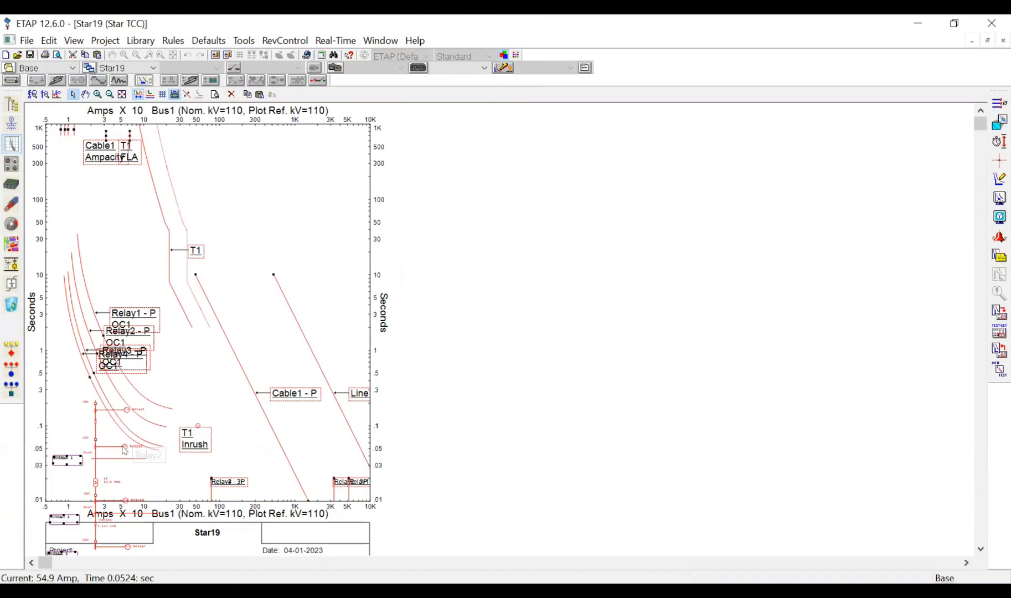
pyautogui.click(260, 225)
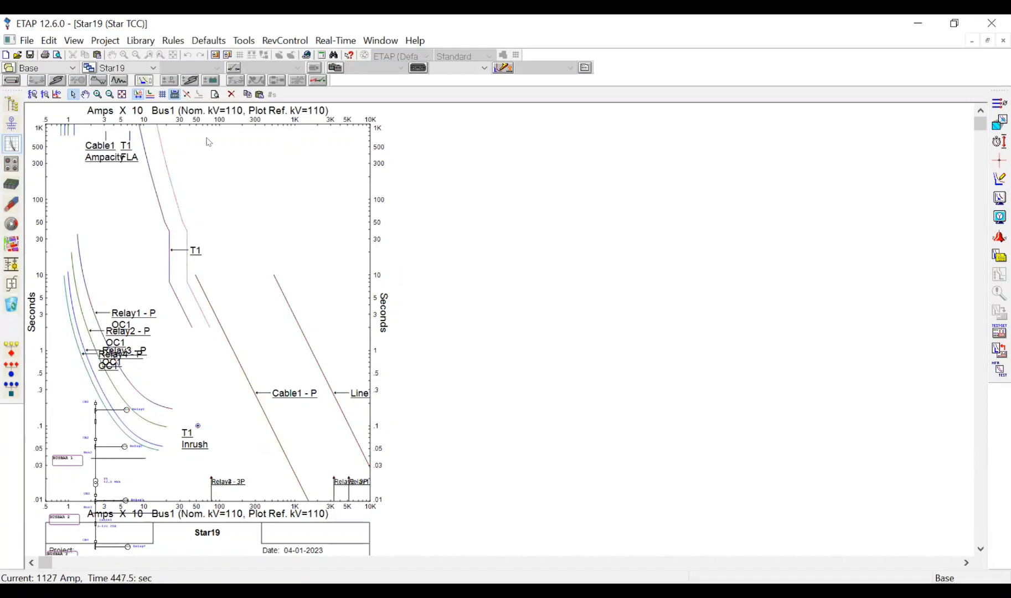
pyautogui.click(33, 95)
pyautogui.click(315, 238)
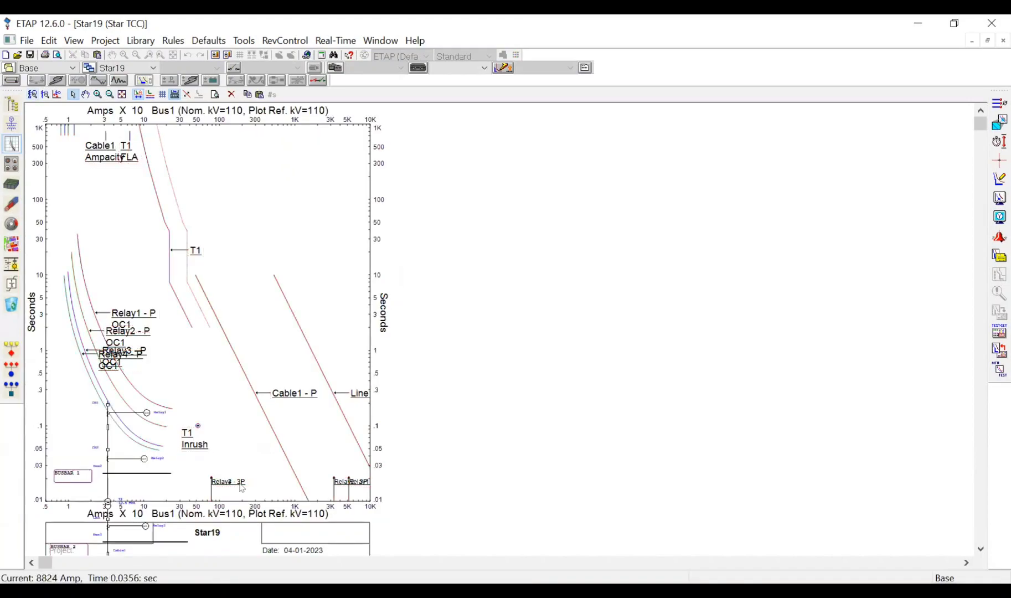
pyautogui.click(33, 95)
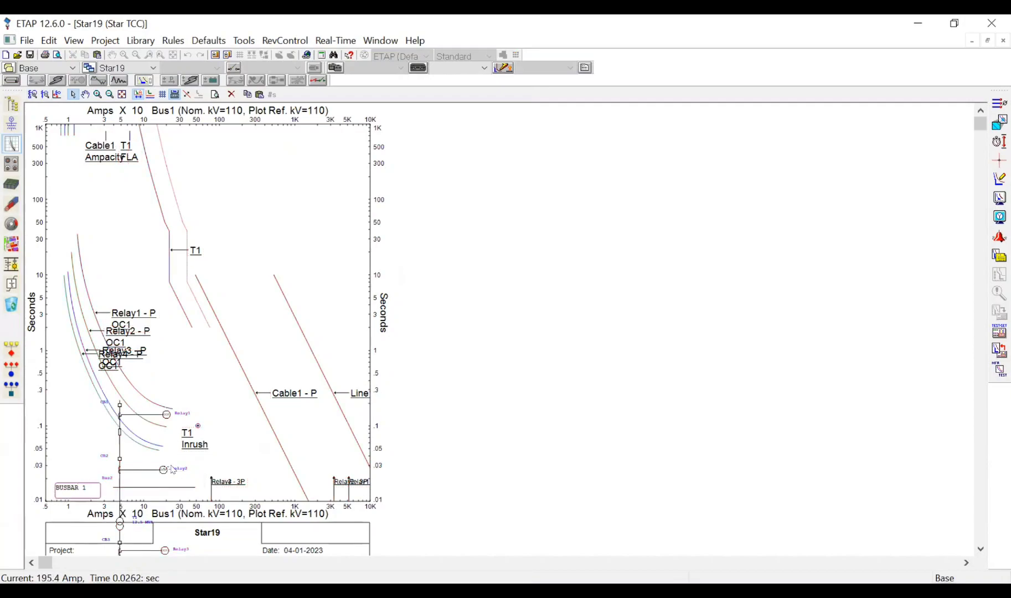
pyautogui.click(32, 96)
pyautogui.click(32, 95)
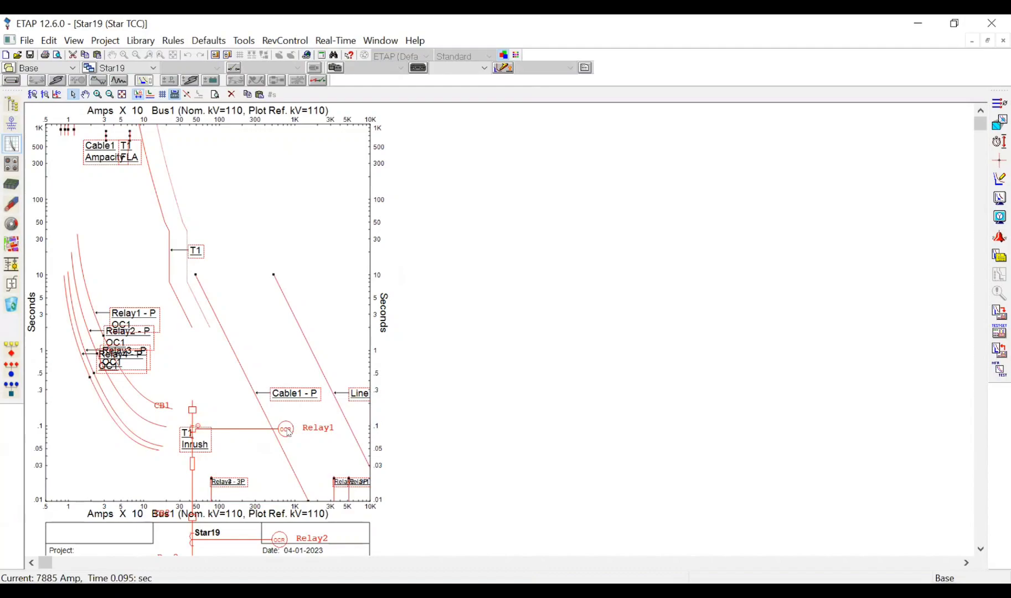
pyautogui.moveTo(287, 430); pyautogui.dragTo(638, 177)
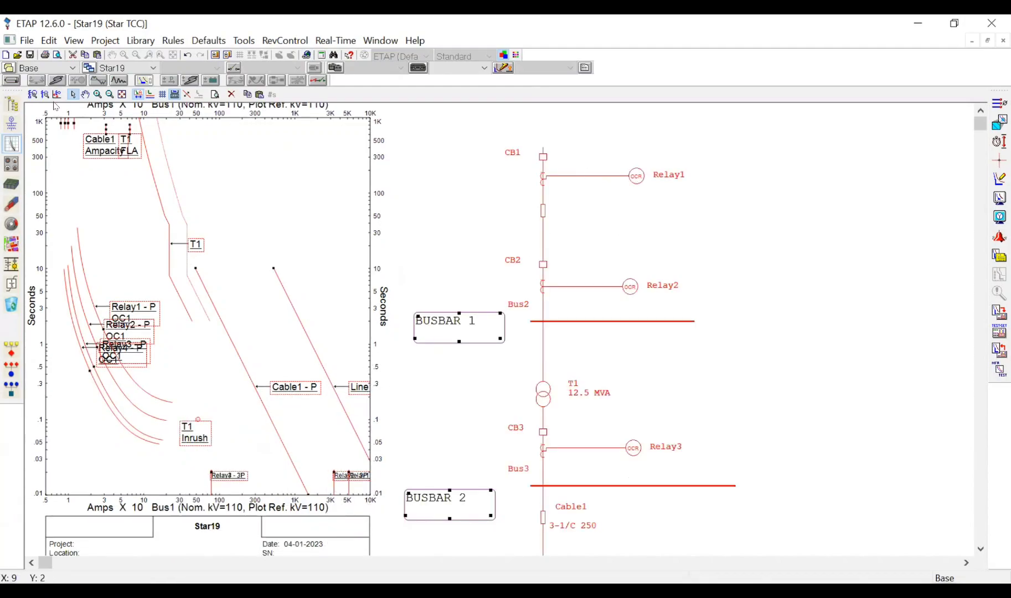
# Step: Reduce the one-line diagram beside the plot until all four relays fit in view, and clear the selection
pyautogui.click(44, 95)
pyautogui.click(45, 95)
pyautogui.click(722, 327)
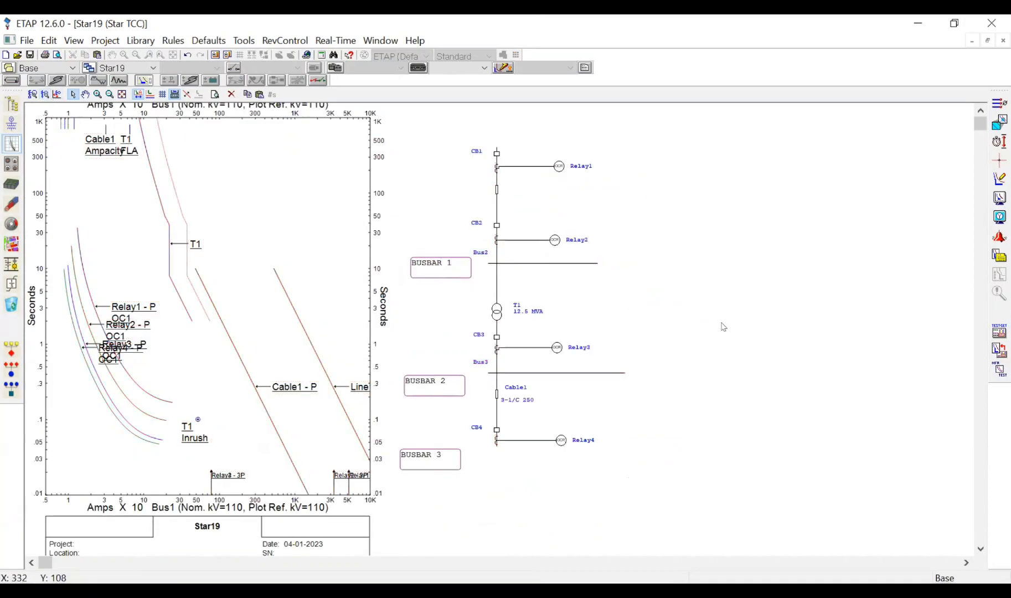
pyautogui.scroll(1, 636, 426)
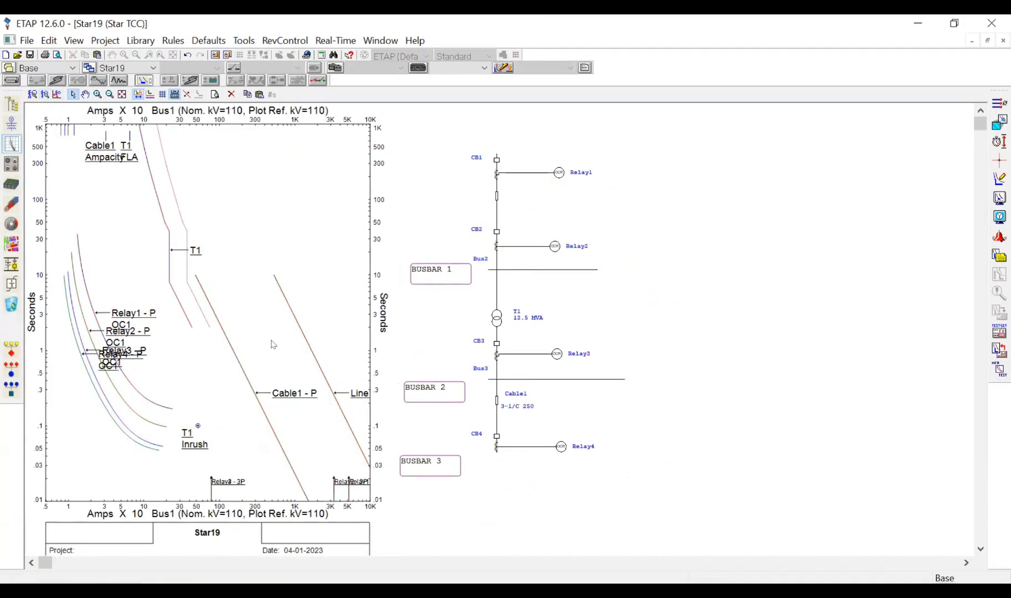
# Step: Delete the Line, Cable1 and T1 curves from the Star view, leaving only the relay curves
pyautogui.moveTo(115, 201); pyautogui.dragTo(290, 393)
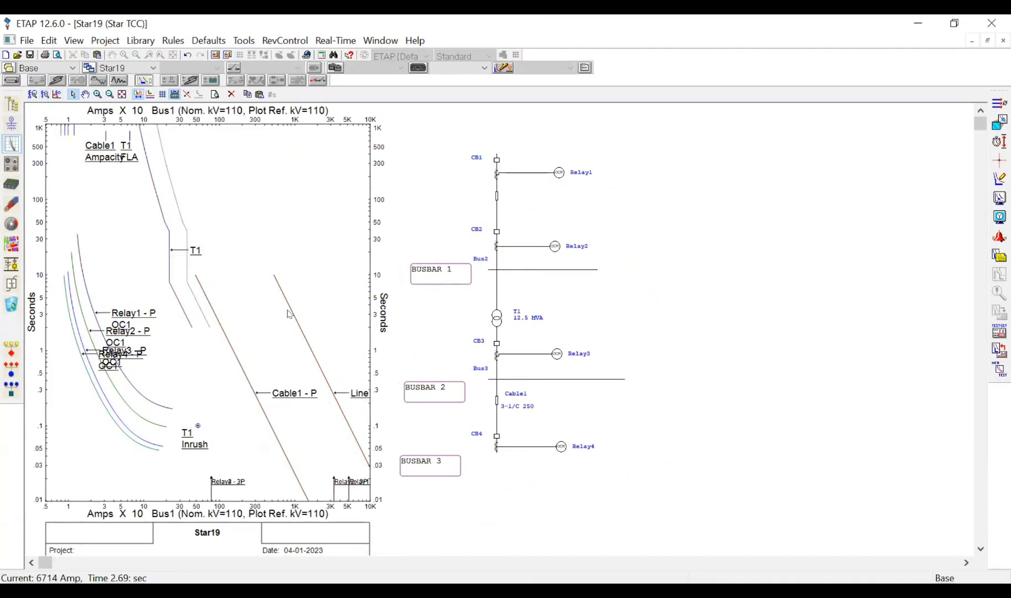
pyautogui.click(289, 306)
pyautogui.click(239, 355)
pyautogui.click(309, 353)
pyautogui.press('Delete')
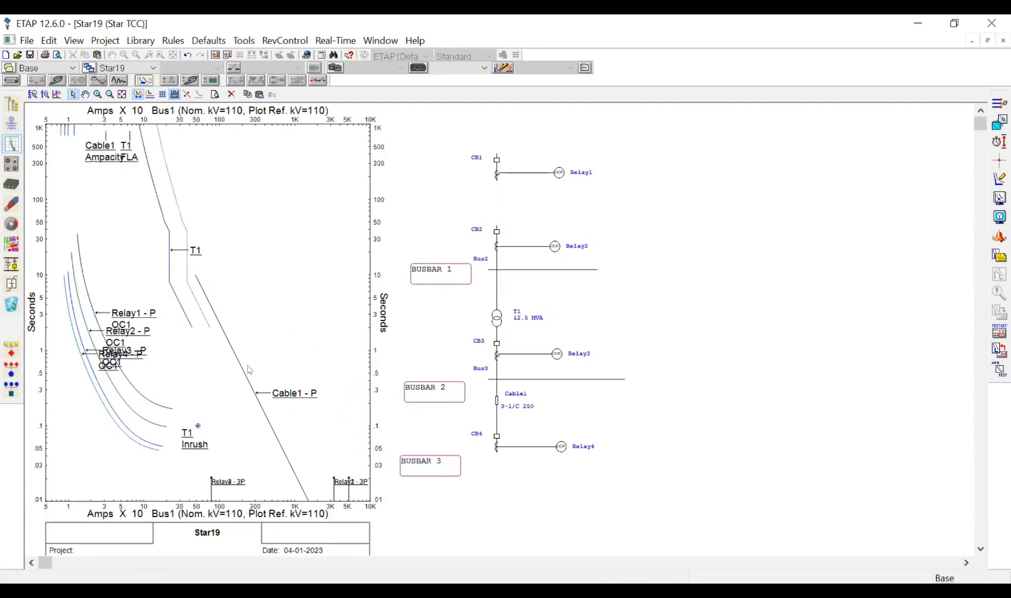
pyautogui.click(241, 370)
pyautogui.press('Delete')
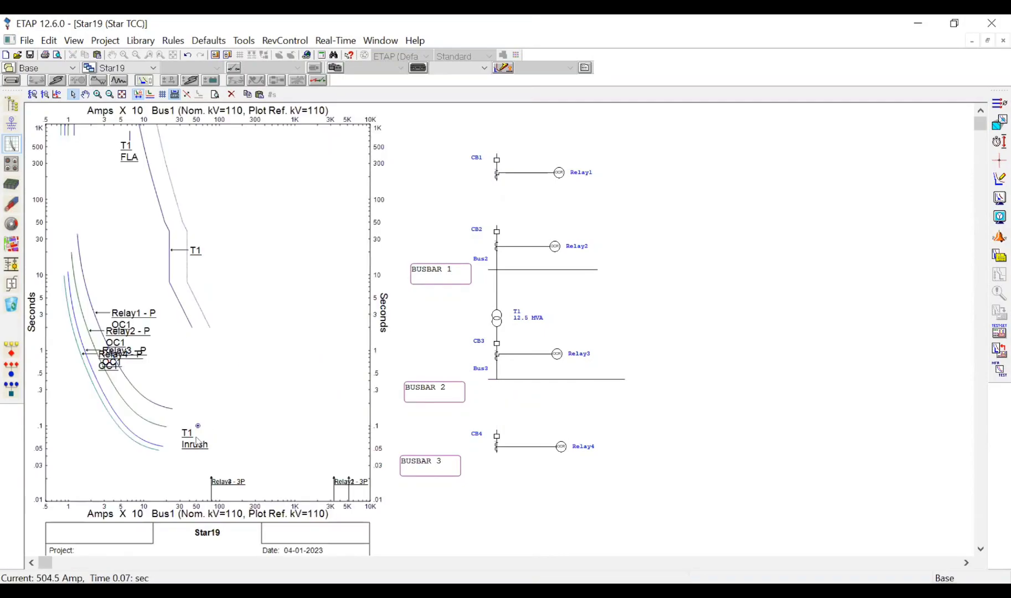
pyautogui.click(195, 437)
pyautogui.press('Delete')
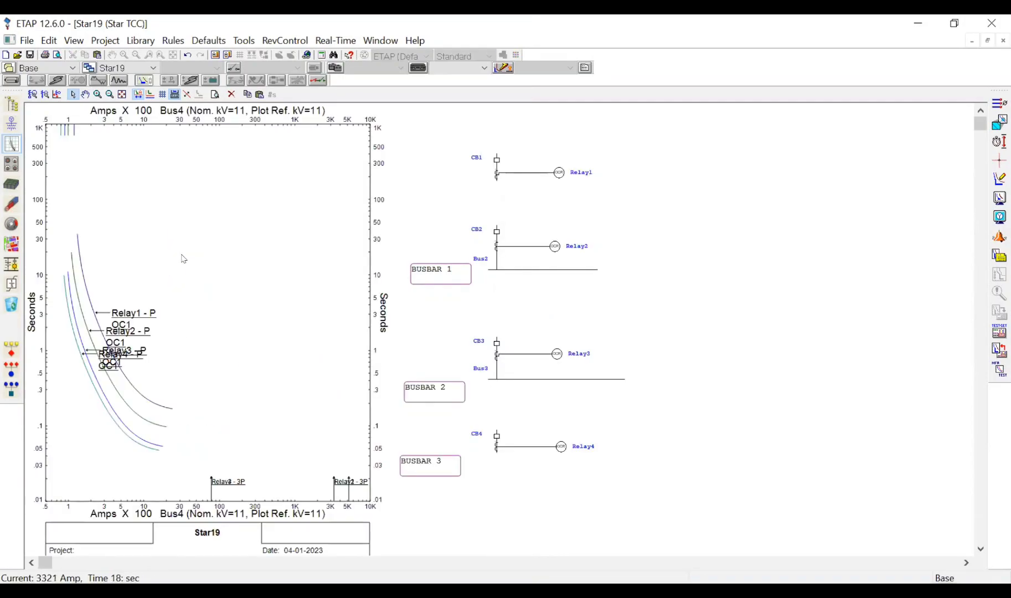
# Step: Spread the Relay1 to Relay4 curve labels apart into the empty area of the plot beside the curves
pyautogui.click(131, 313)
pyautogui.moveTo(130, 340); pyautogui.dragTo(226, 321)
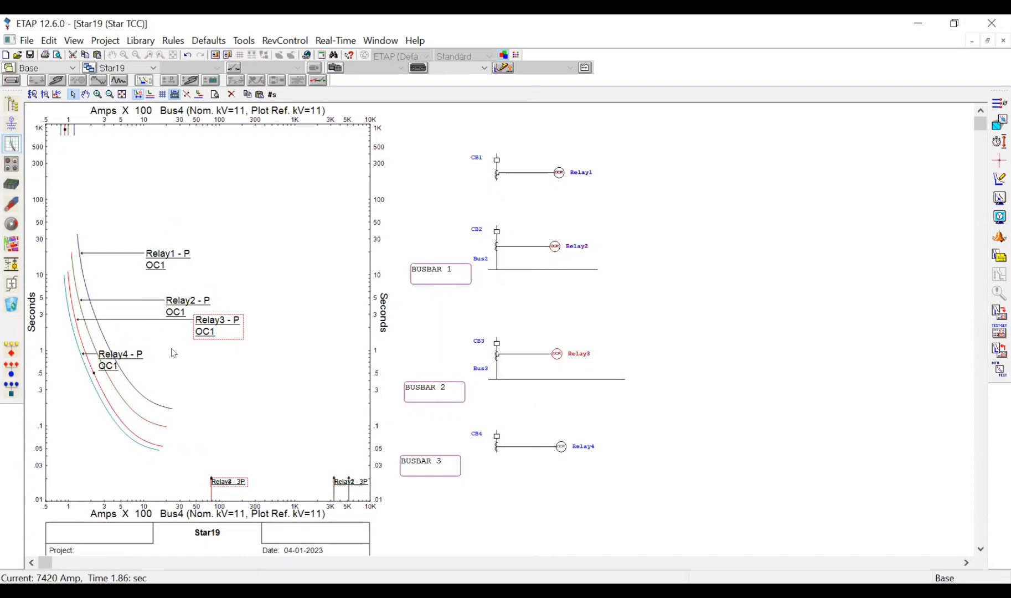
pyautogui.moveTo(119, 359); pyautogui.dragTo(224, 350)
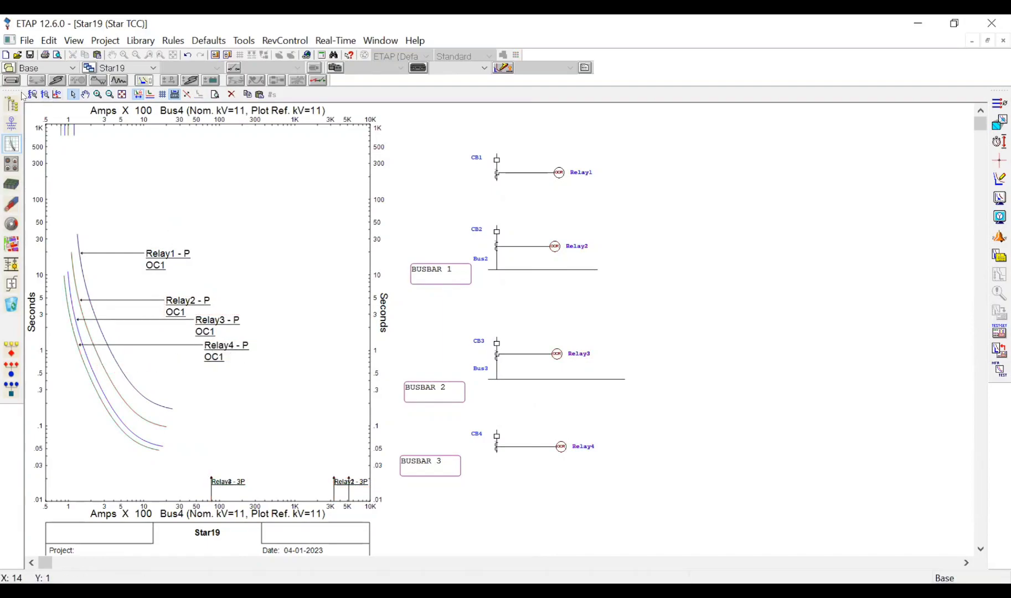
# Step: Measure the time difference between the Relay1 and Relay2 curves near their lower ends
pyautogui.click(98, 94)
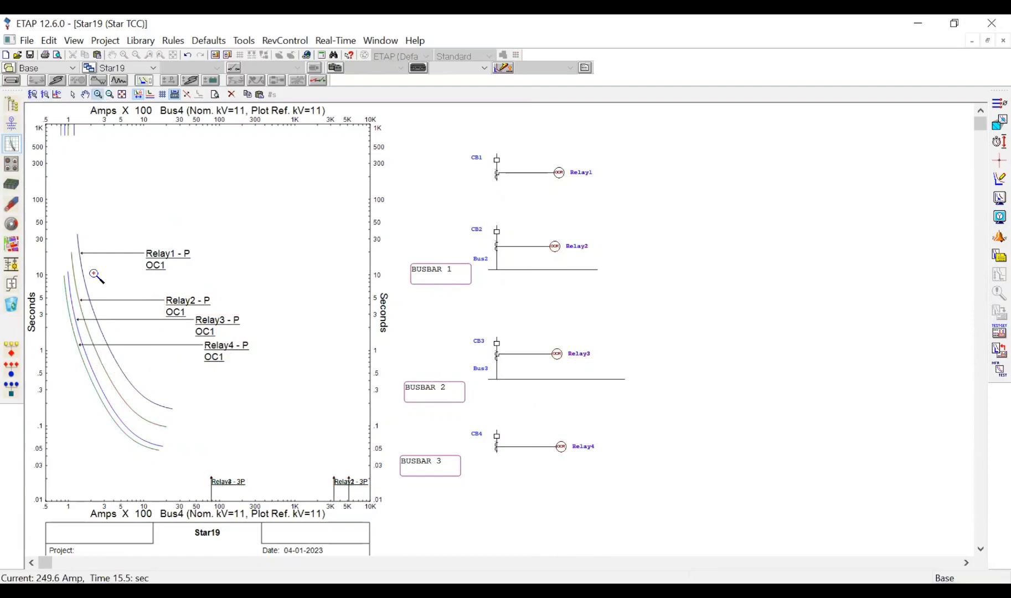
pyautogui.click(92, 300)
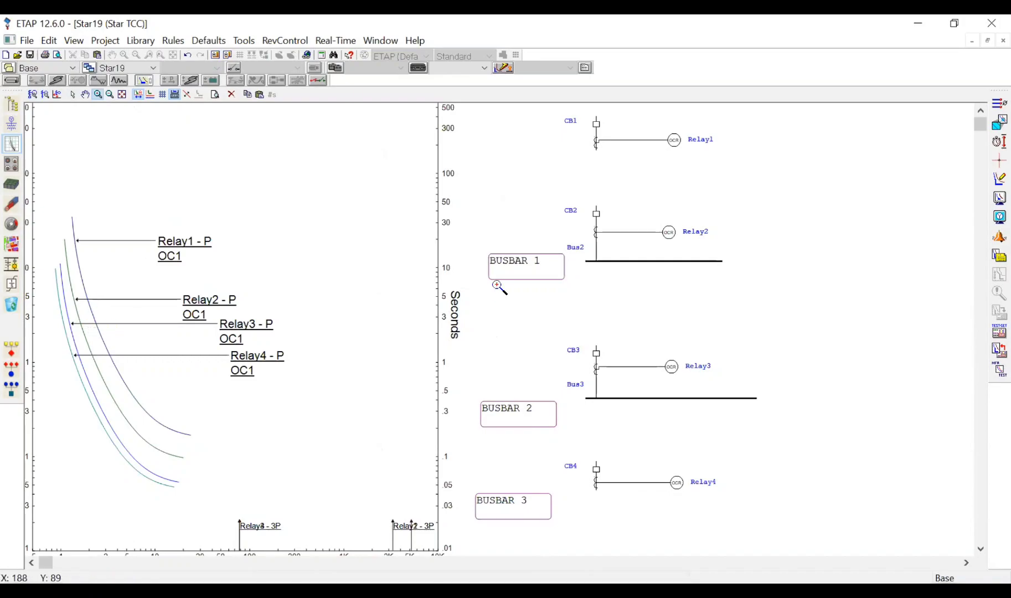
pyautogui.press('Escape')
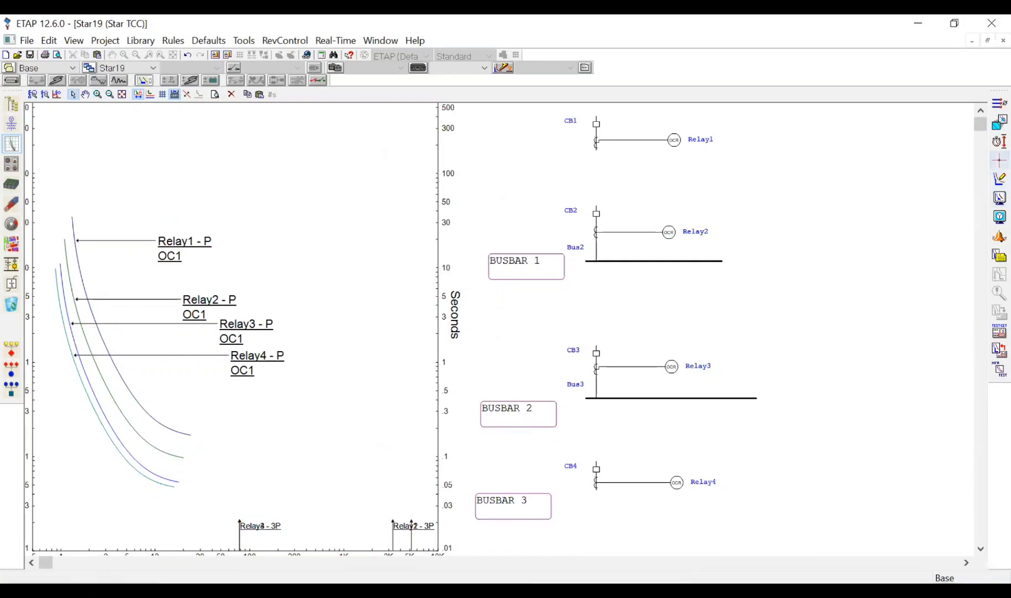
pyautogui.click(1000, 141)
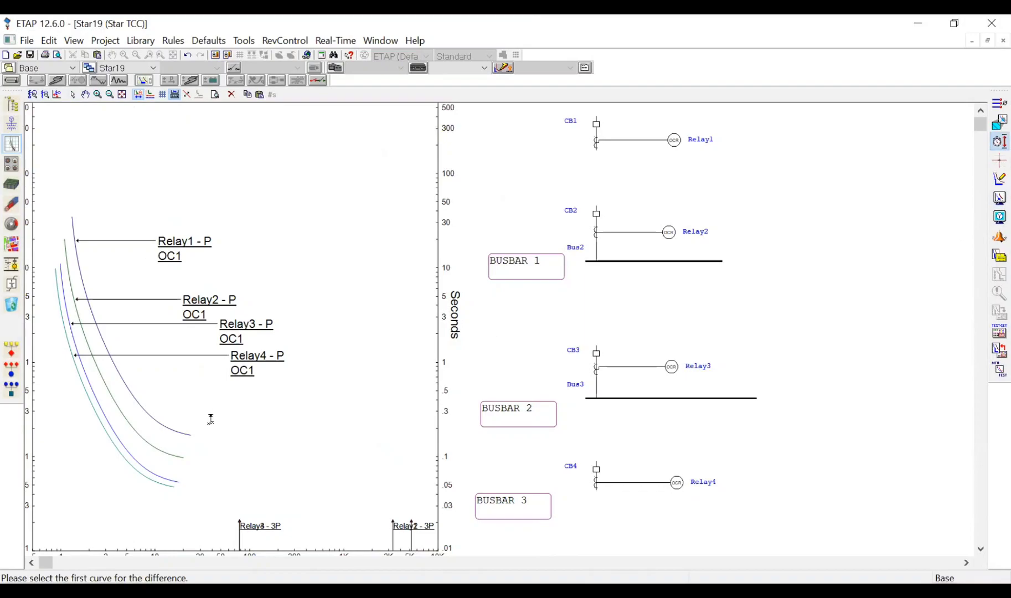
pyautogui.click(152, 427)
pyautogui.click(154, 442)
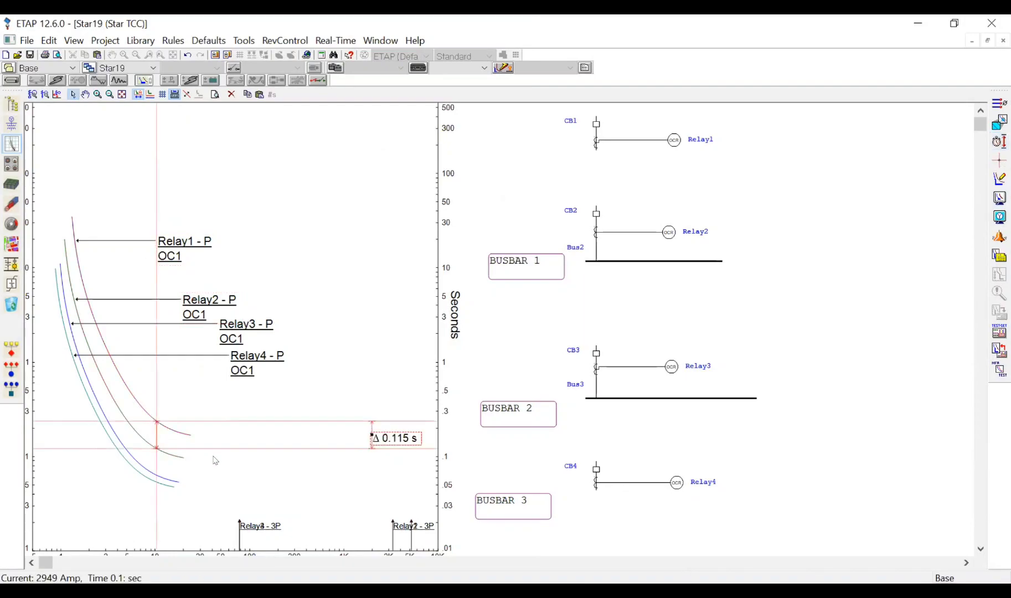
# Step: Move the time-difference marker onto the Relay1 and Relay2 curves and place its label just beside them
pyautogui.moveTo(387, 439); pyautogui.dragTo(222, 445)
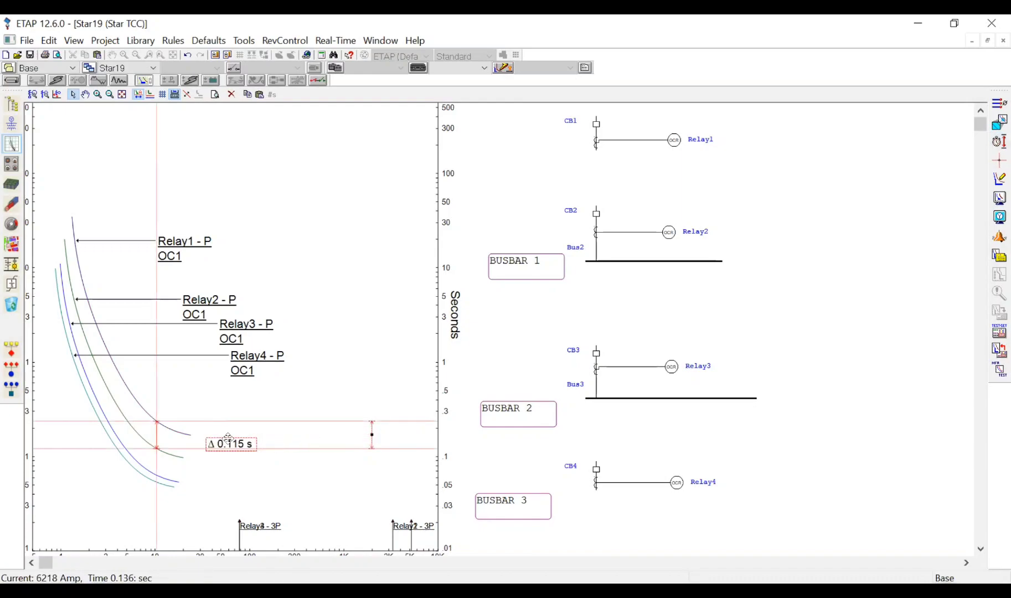
pyautogui.click(369, 433)
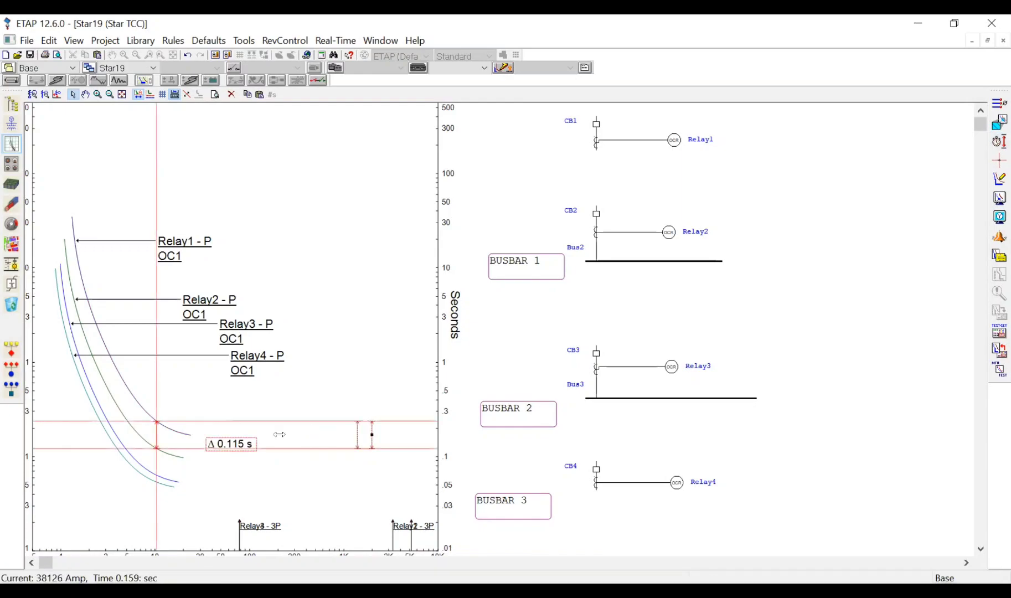
pyautogui.click(153, 439)
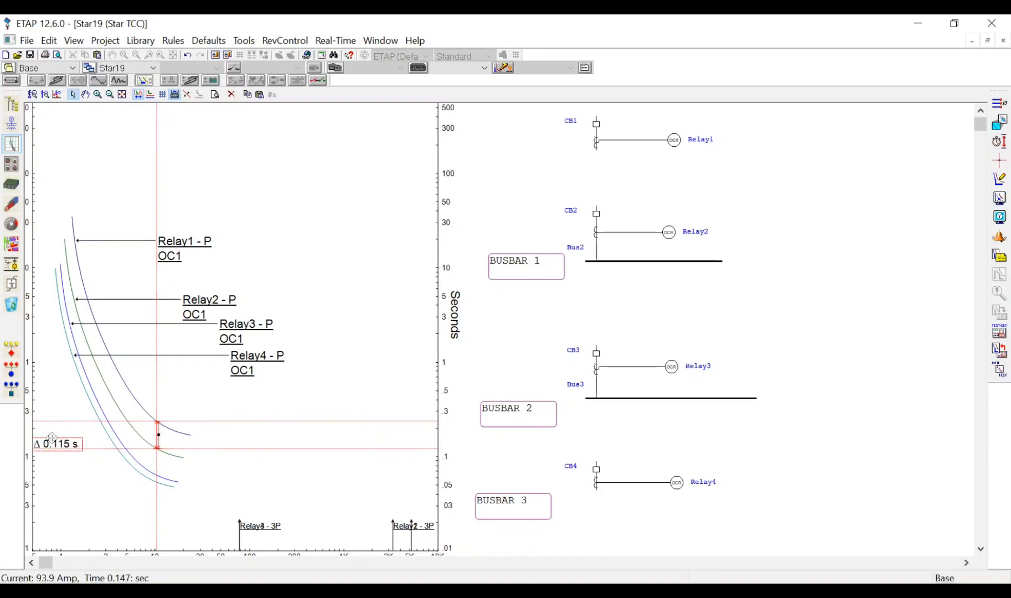
pyautogui.moveTo(246, 434); pyautogui.dragTo(247, 435)
pyautogui.click(205, 521)
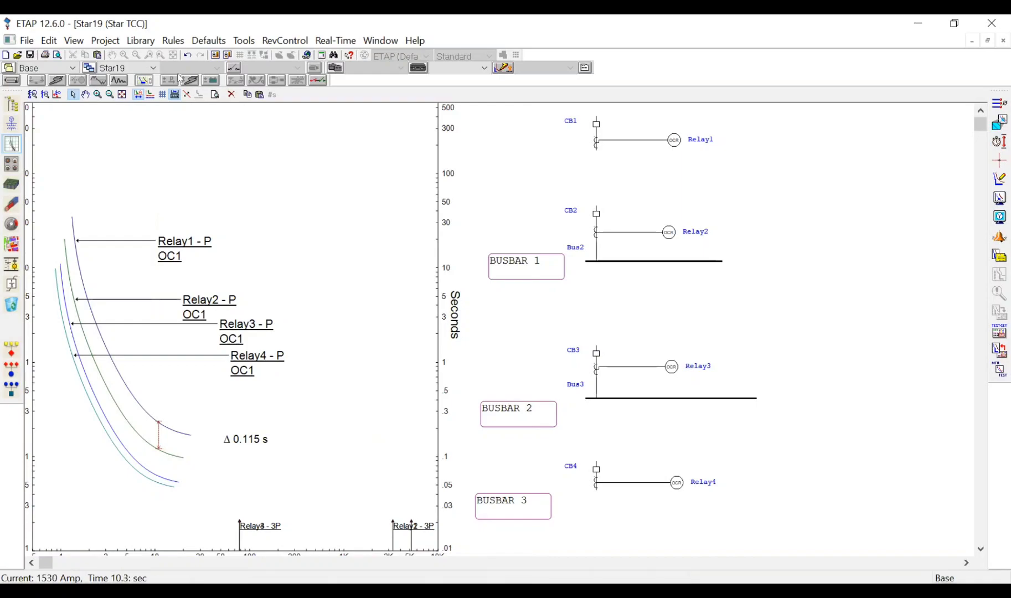
# Step: Abandon another time-difference measurement and return from the Star view to the OLV1 one-line diagram
pyautogui.click(1000, 142)
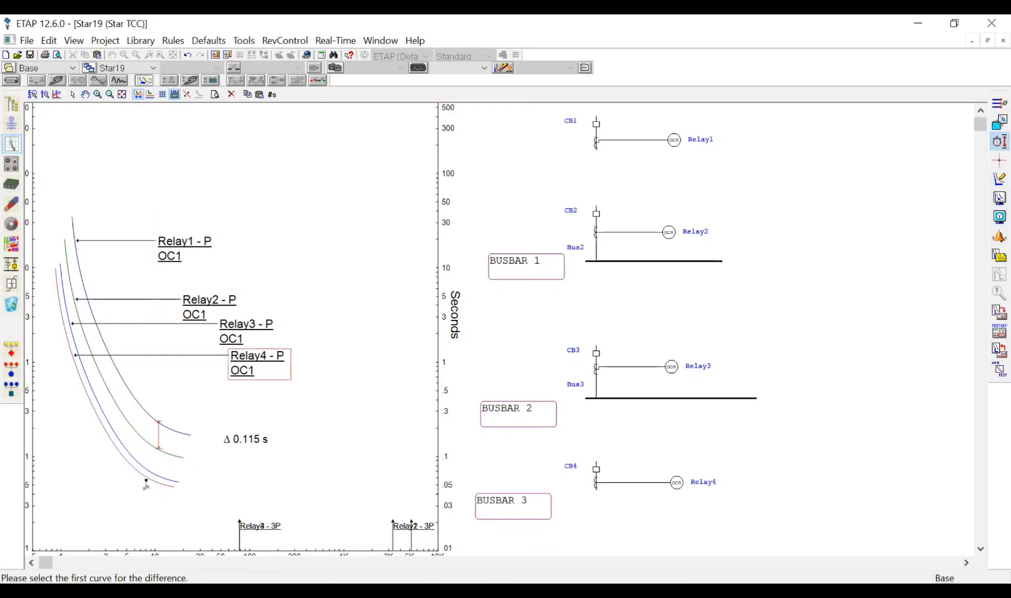
pyautogui.click(11, 129)
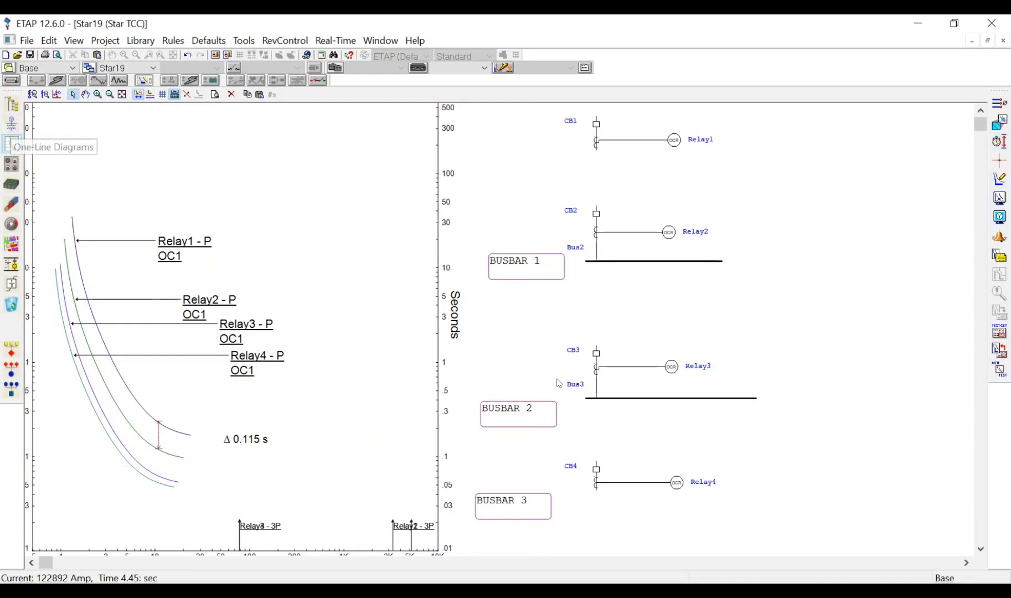
pyautogui.click(12, 127)
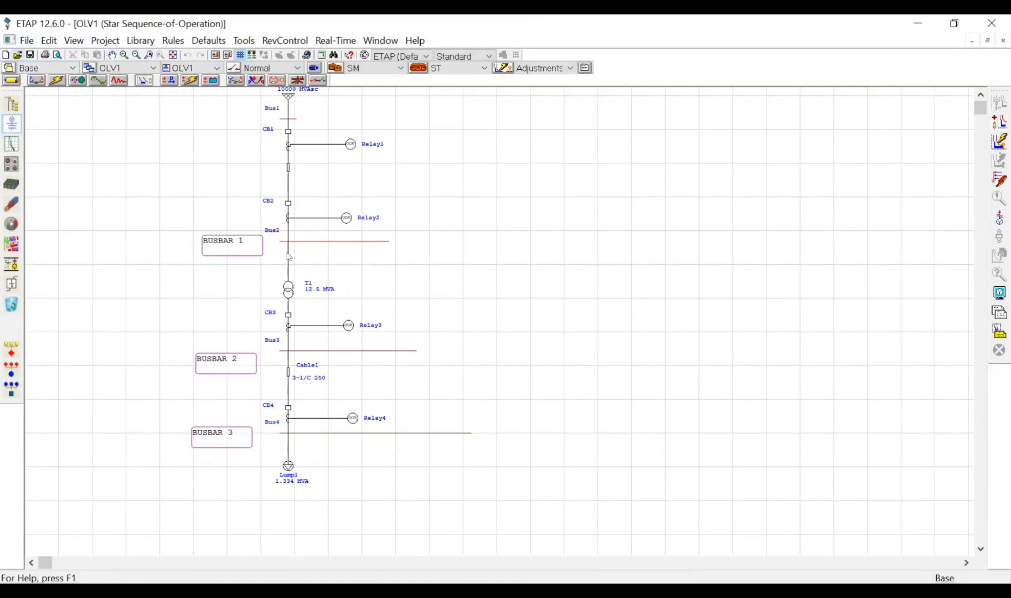
# Step: Open the Substation_9 project from the KOORDINASI 2 folder, discarding the current project's unsaved changes
pyautogui.hotkey('ctrl', 'o')
pyautogui.click(335, 117)
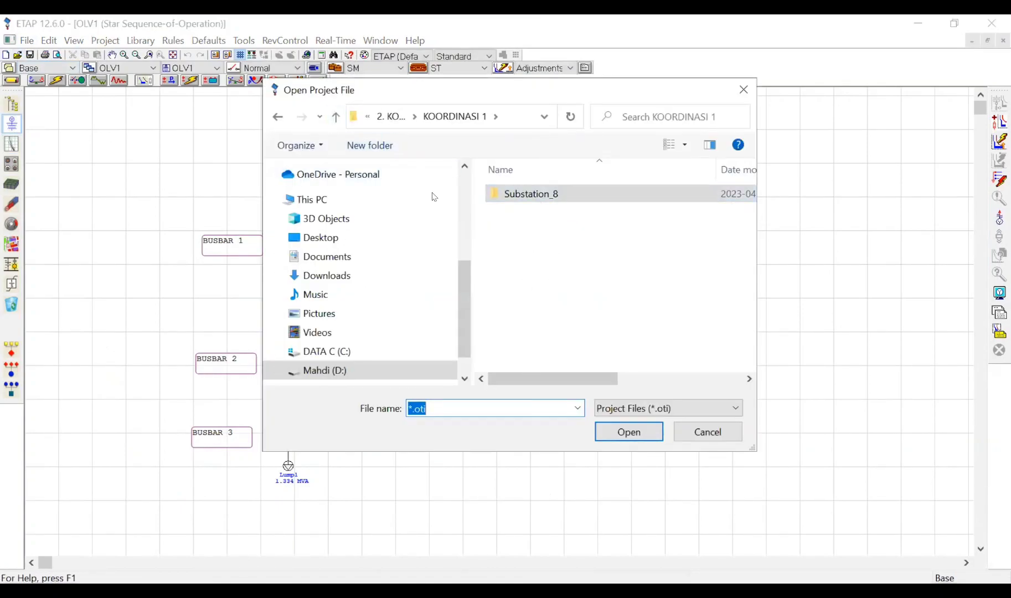
pyautogui.click(336, 116)
pyautogui.click(561, 242)
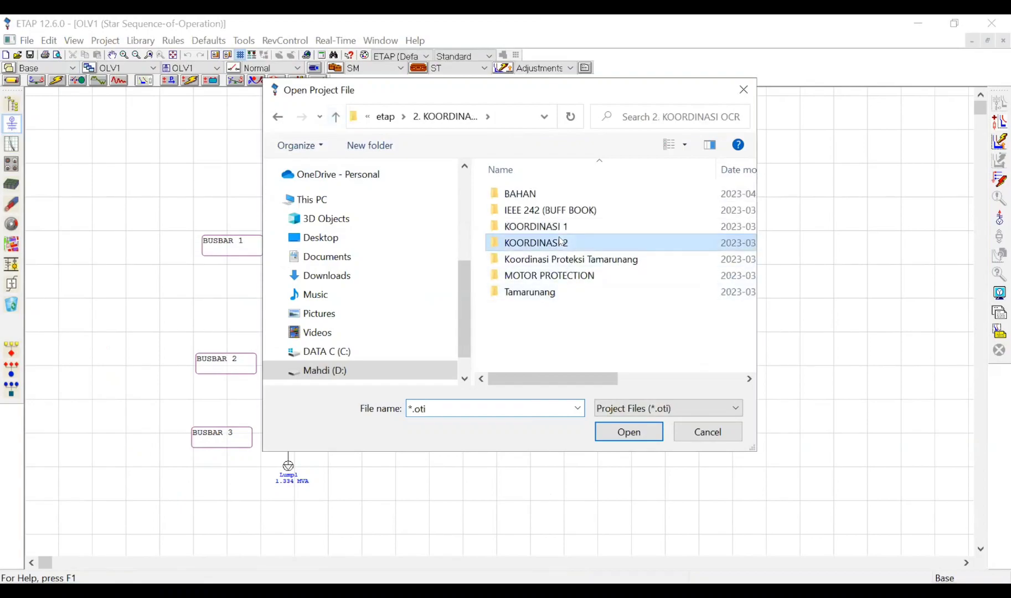
pyautogui.doubleClick(560, 242)
pyautogui.doubleClick(560, 195)
pyautogui.click(561, 211)
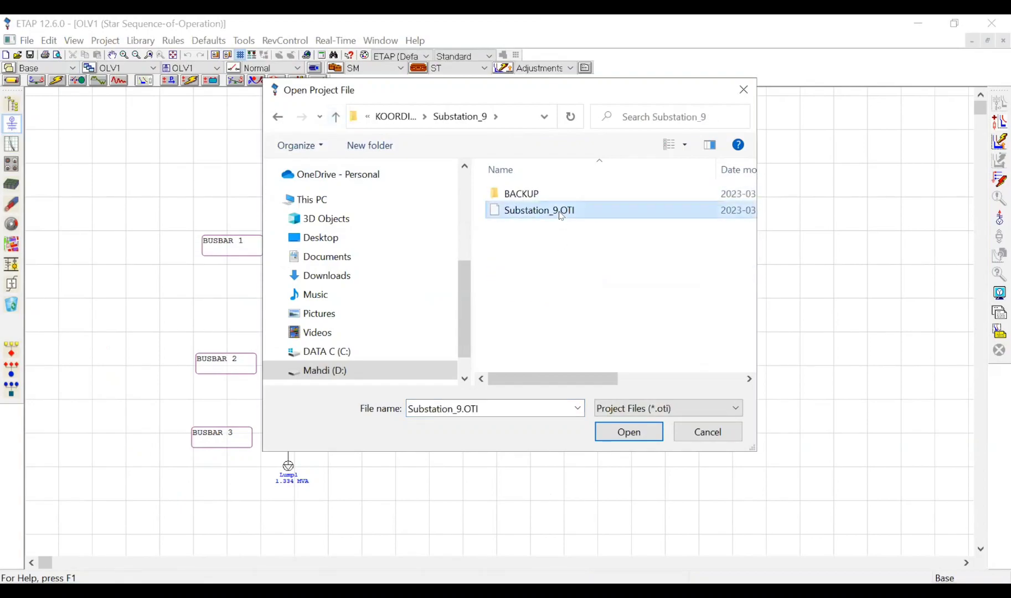
pyautogui.press('Return')
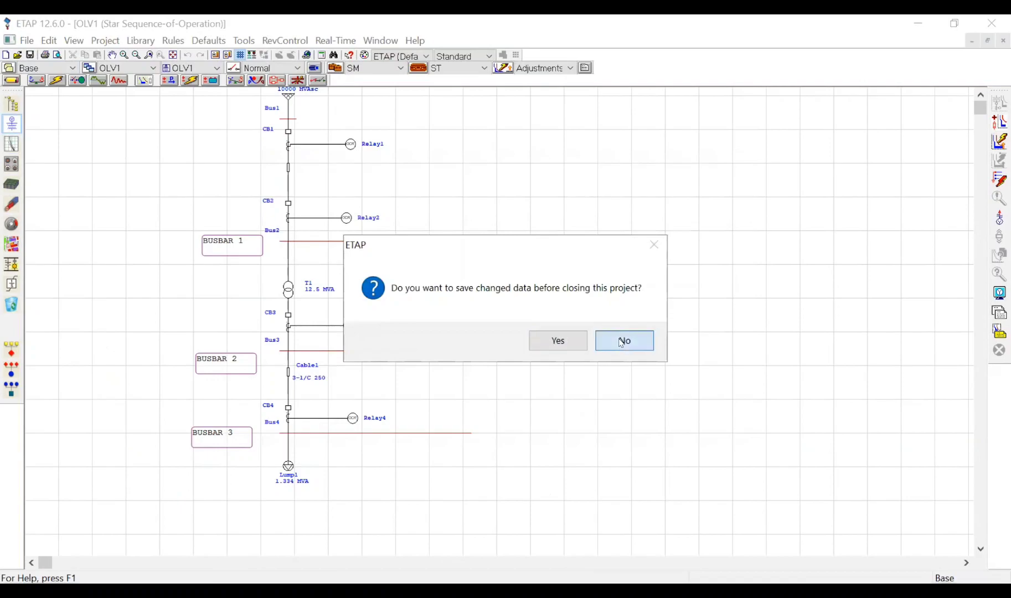
pyautogui.click(621, 343)
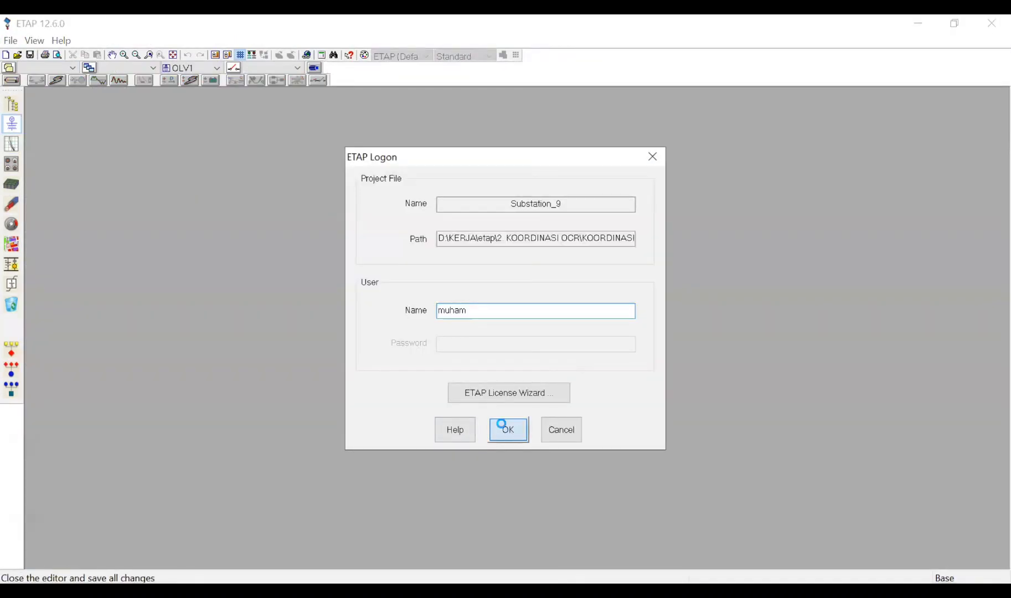
# Step: Finish logging on to the Substation_9 project and bring up its OLV1 one-line diagram
pyautogui.click(508, 430)
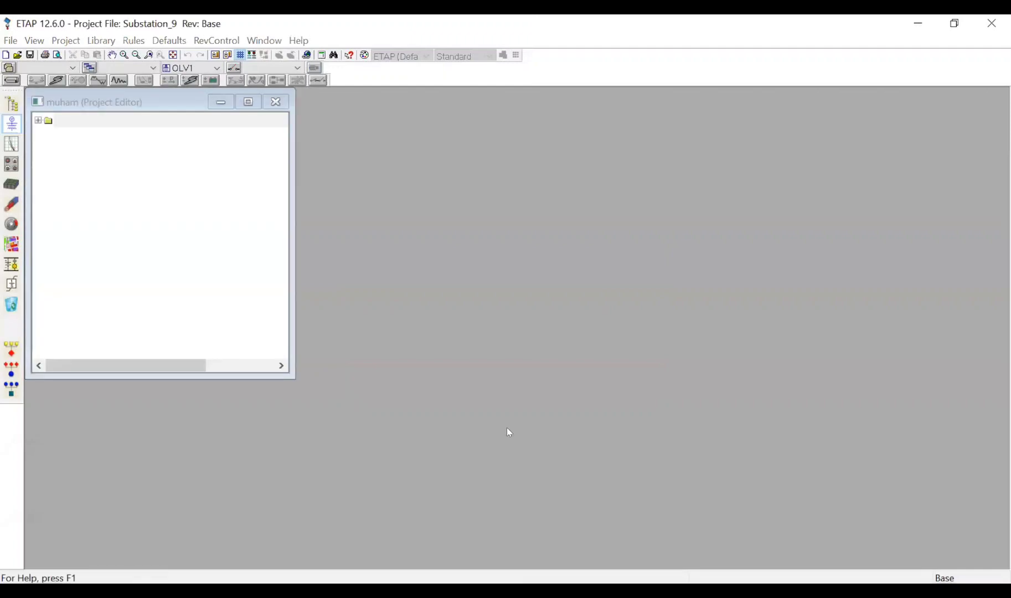
pyautogui.press('Return')
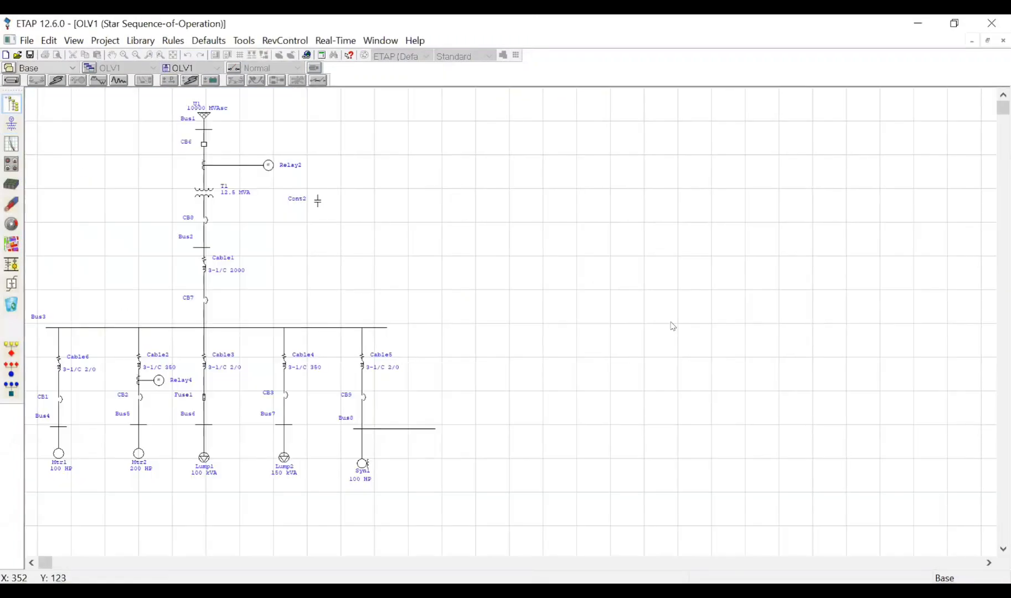
pyautogui.click(113, 55)
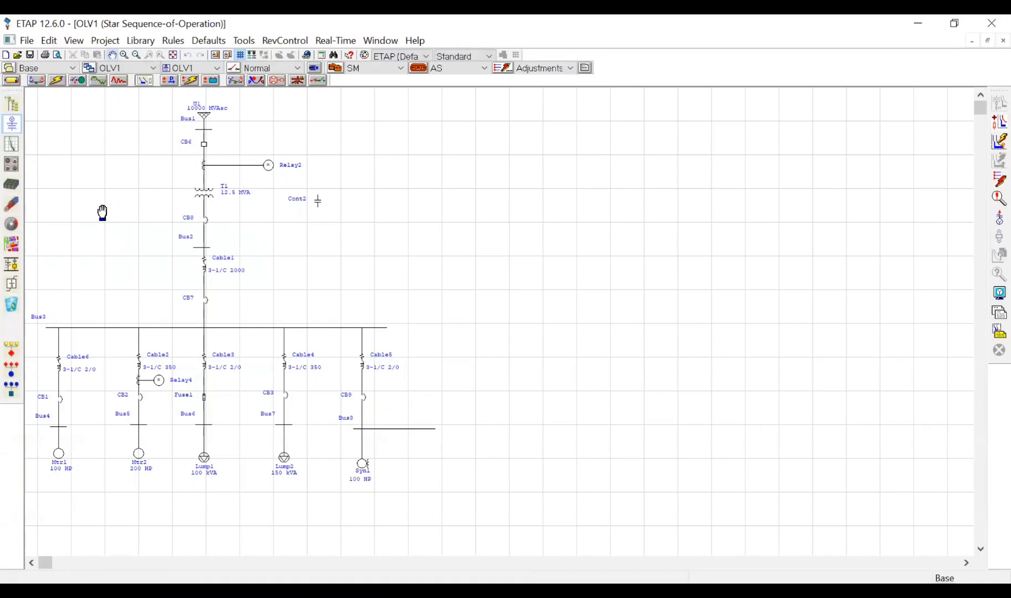
pyautogui.moveTo(183, 217); pyautogui.dragTo(266, 237)
pyautogui.press('Escape')
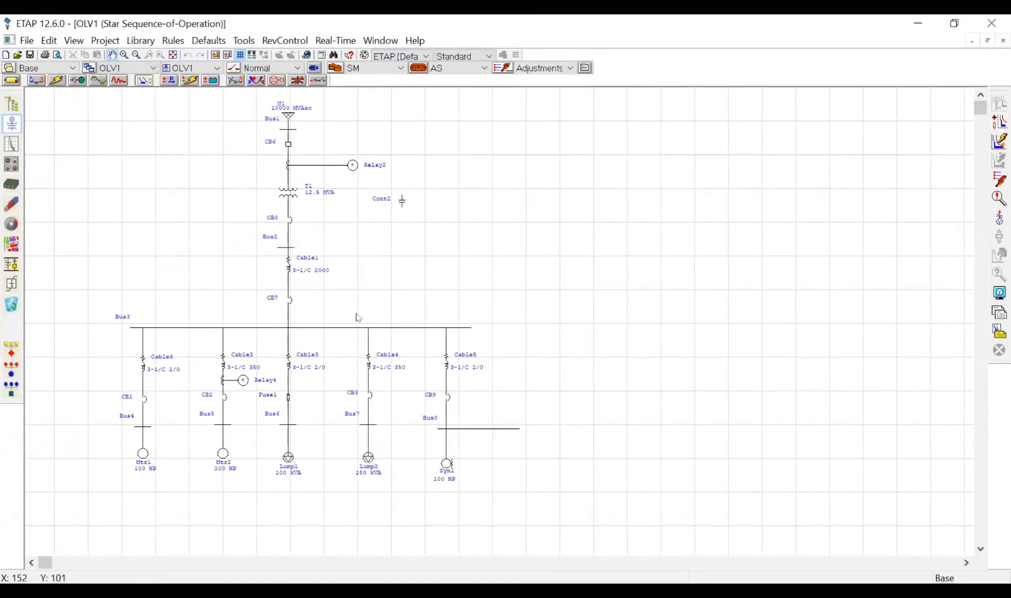
# Step: Select CB9, CB7, CB8 and Relay2 on the one-line diagram and create a Star view of their curves
pyautogui.moveTo(532, 494); pyautogui.dragTo(460, 441)
pyautogui.click(449, 399)
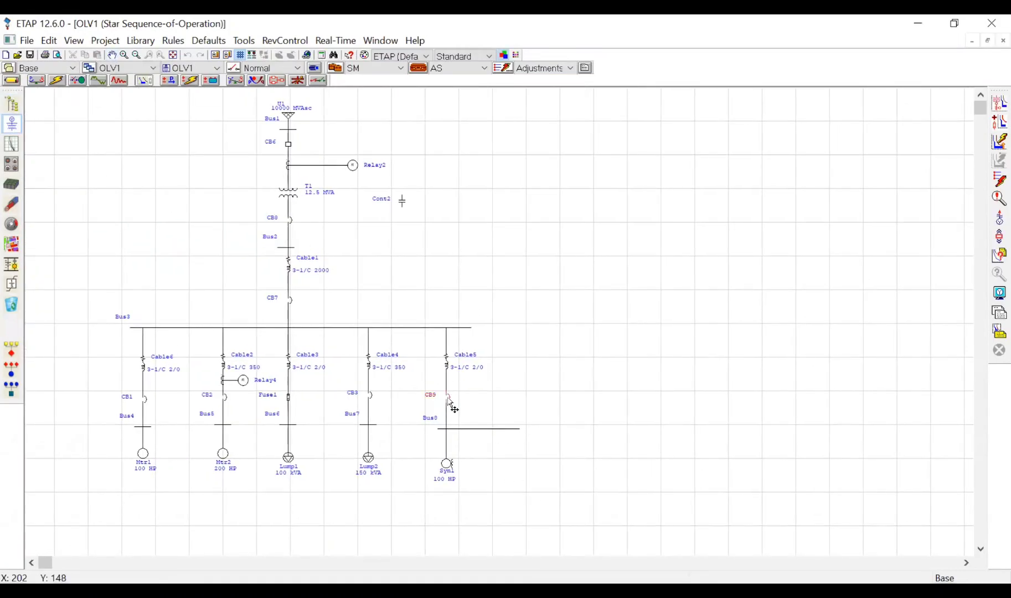
pyautogui.keyDown('ctrl'); pyautogui.click(291, 299); pyautogui.keyUp('ctrl')
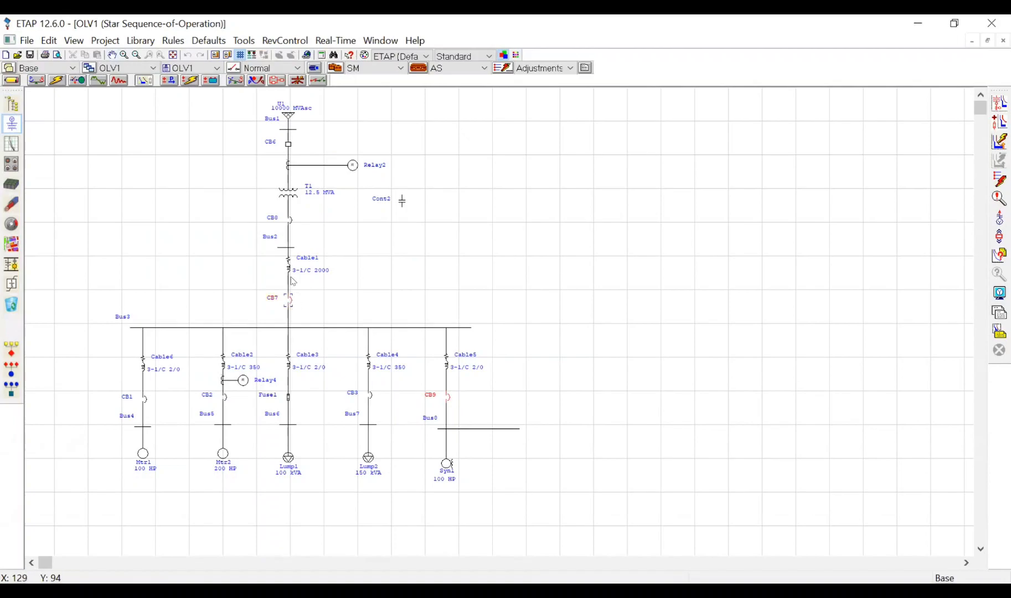
pyautogui.keyDown('ctrl'); pyautogui.click(291, 221); pyautogui.keyUp('ctrl')
pyautogui.keyDown('ctrl'); pyautogui.click(352, 166); pyautogui.keyUp('ctrl')
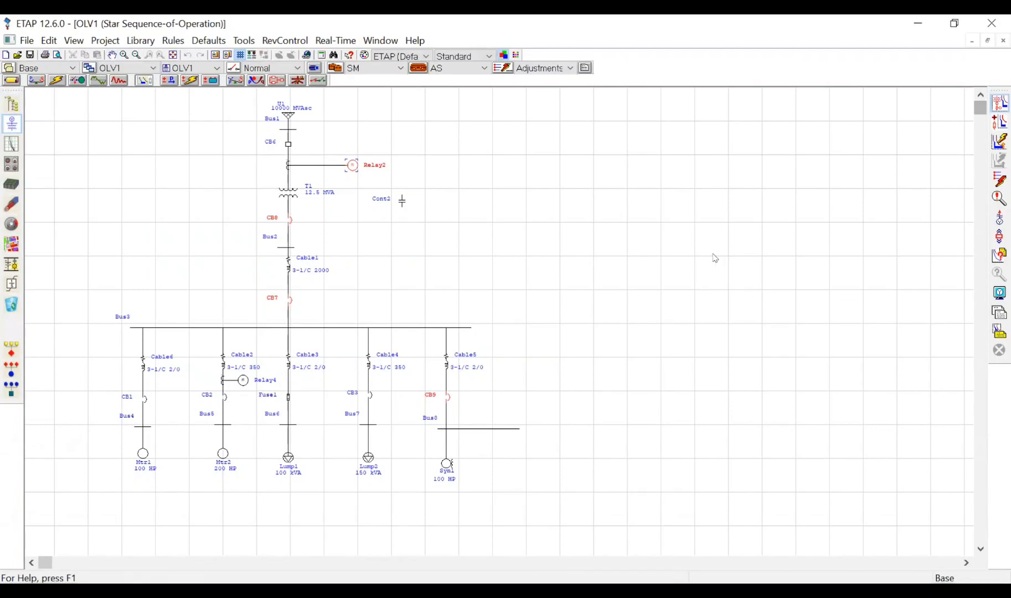
pyautogui.hotkey('alt', 'Tab')
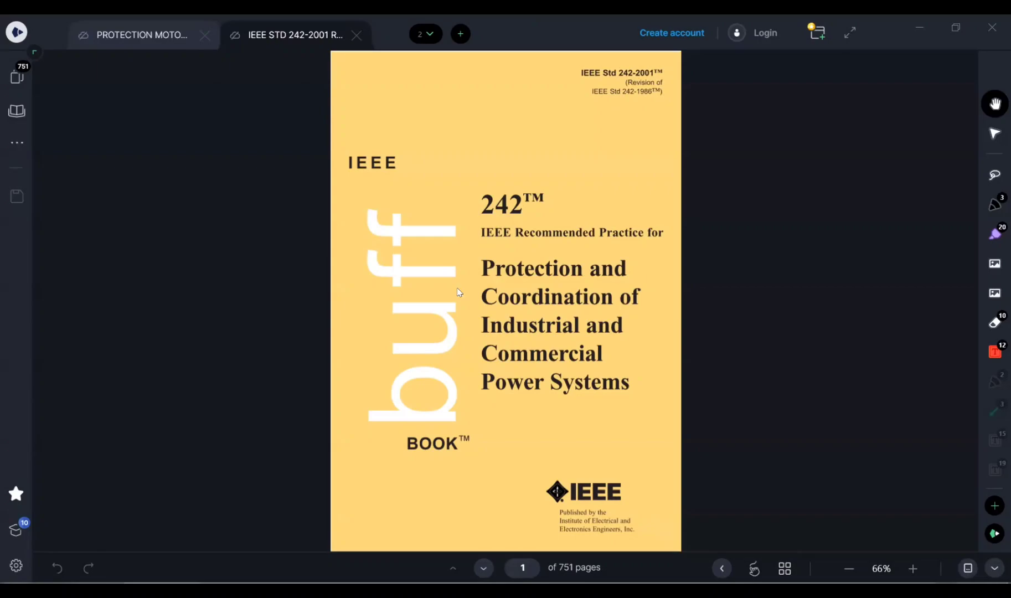
pyautogui.hotkey('alt', 'Tab')
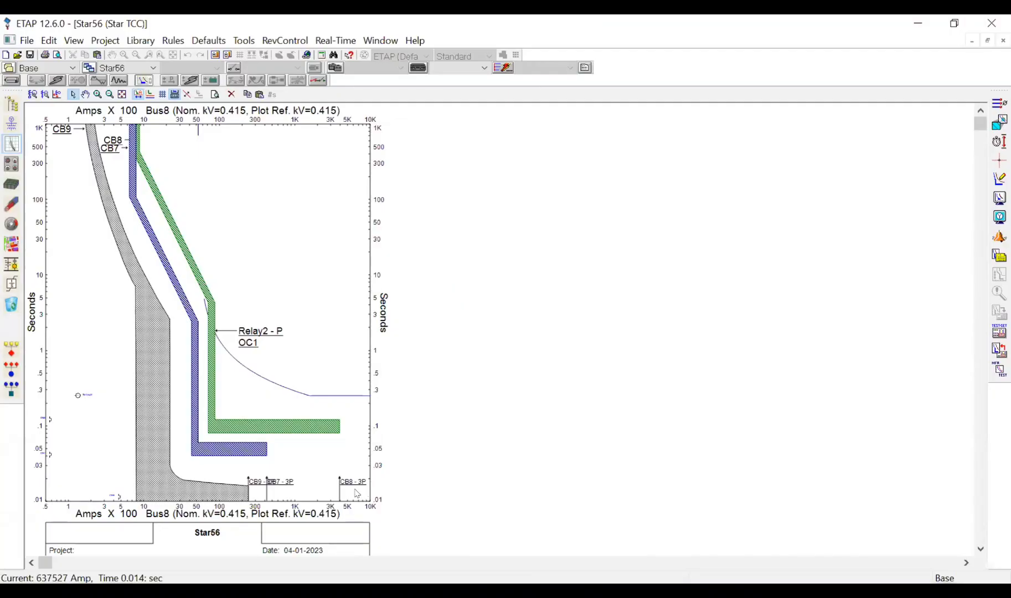
# Step: Measure the time difference between the CB8 and CB7 curves, placing its label just beneath the CB8 curve's short-time section
pyautogui.click(999, 142)
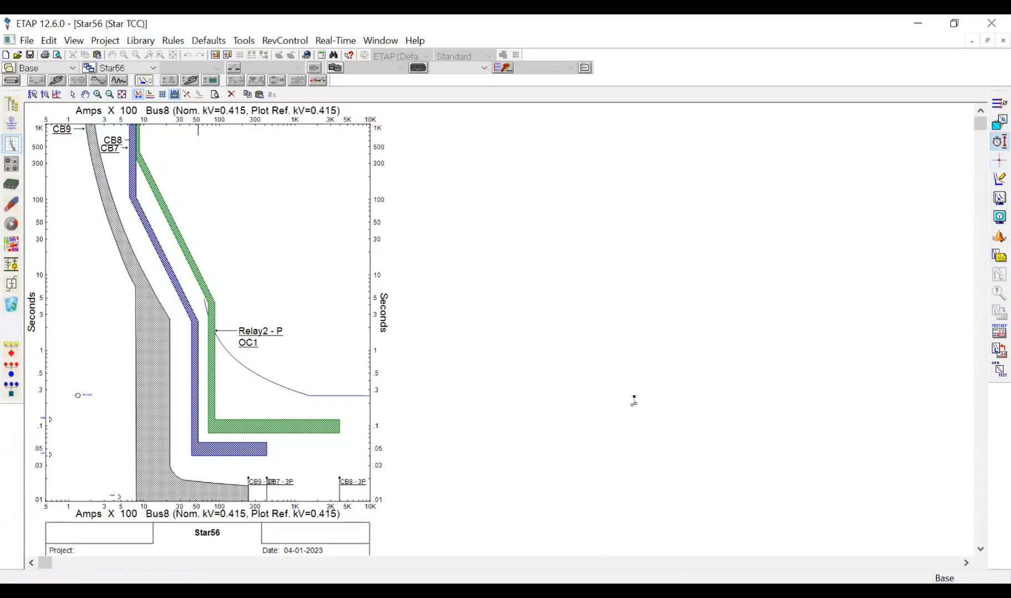
pyautogui.click(233, 427)
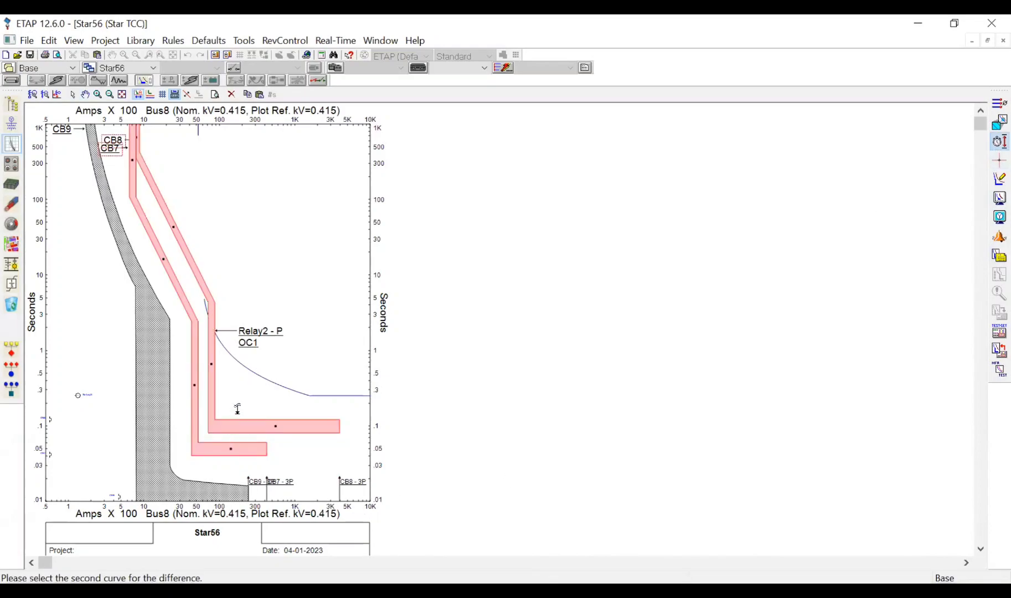
pyautogui.click(239, 448)
pyautogui.moveTo(297, 444); pyautogui.dragTo(296, 449)
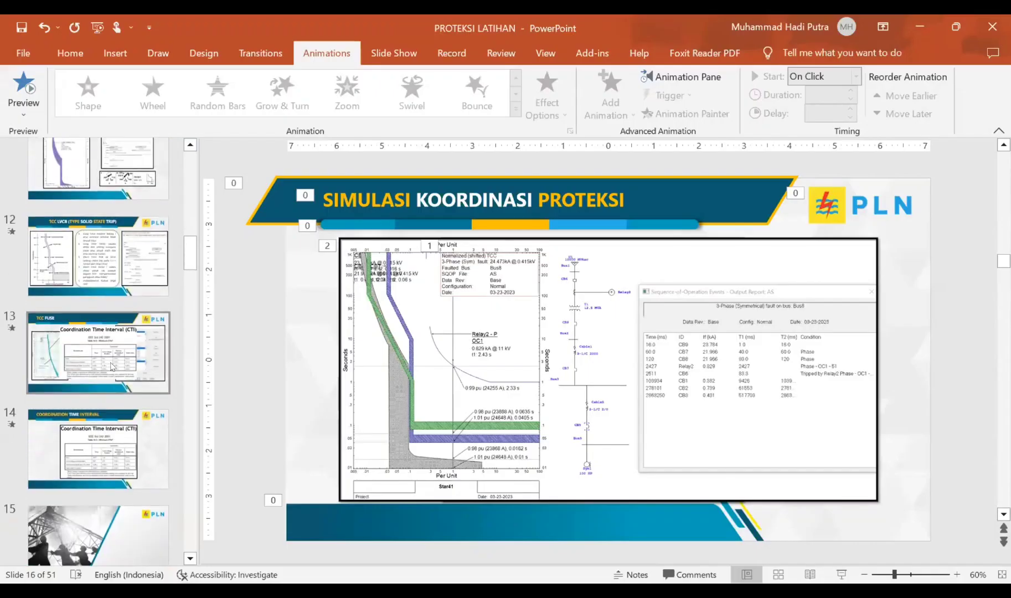
# Step: Check the Coordination Time Interval table on slide 14 of the PROTEKSI LATIHAN presentation in PowerPoint, and return to ETAP
pyautogui.scroll(3, 98, 332)
pyautogui.click(98, 471)
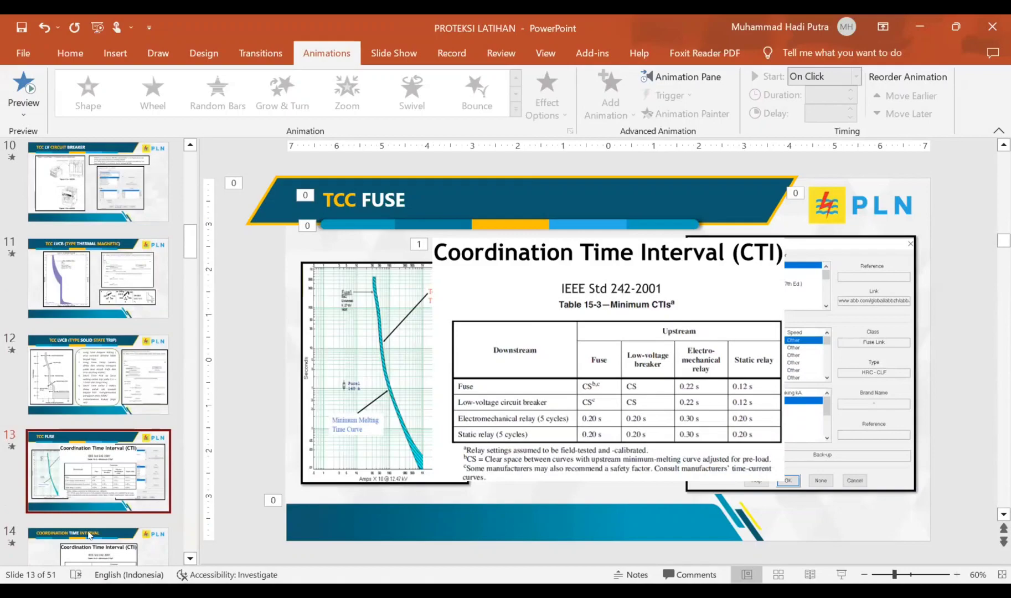
pyautogui.click(82, 563)
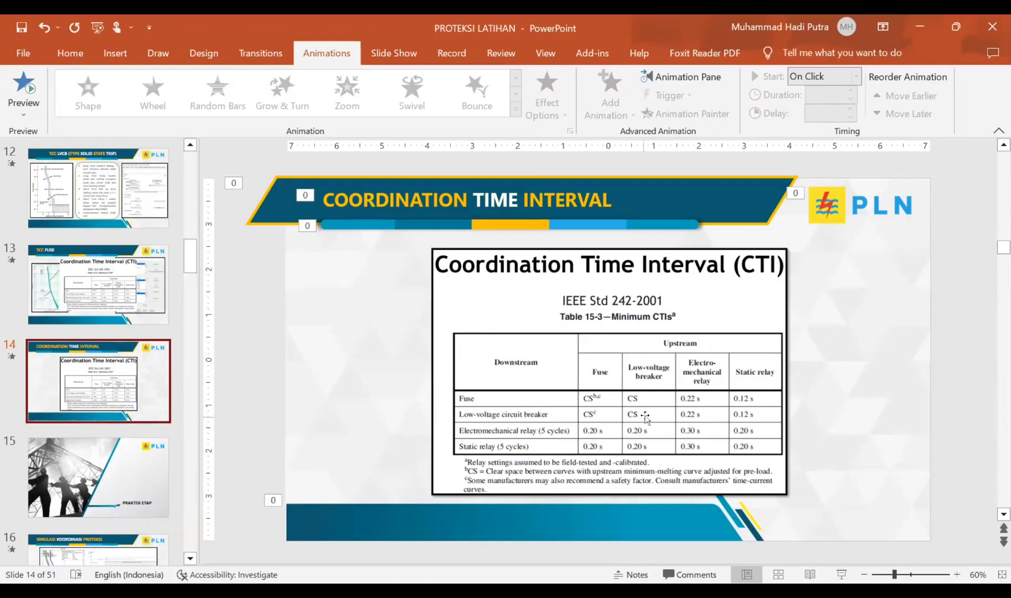
pyautogui.click(919, 27)
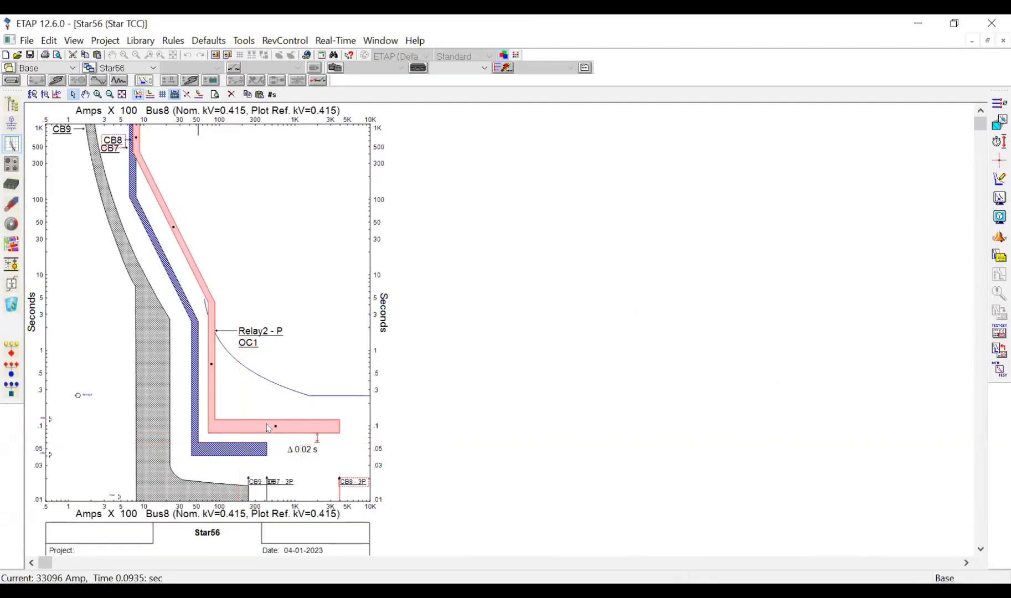
# Step: Raise the CB8 curve's short-time section to about 0.14 s above CB7, and move the Relay2 curve up clear of CB8
pyautogui.moveTo(274, 424); pyautogui.dragTo(280, 398)
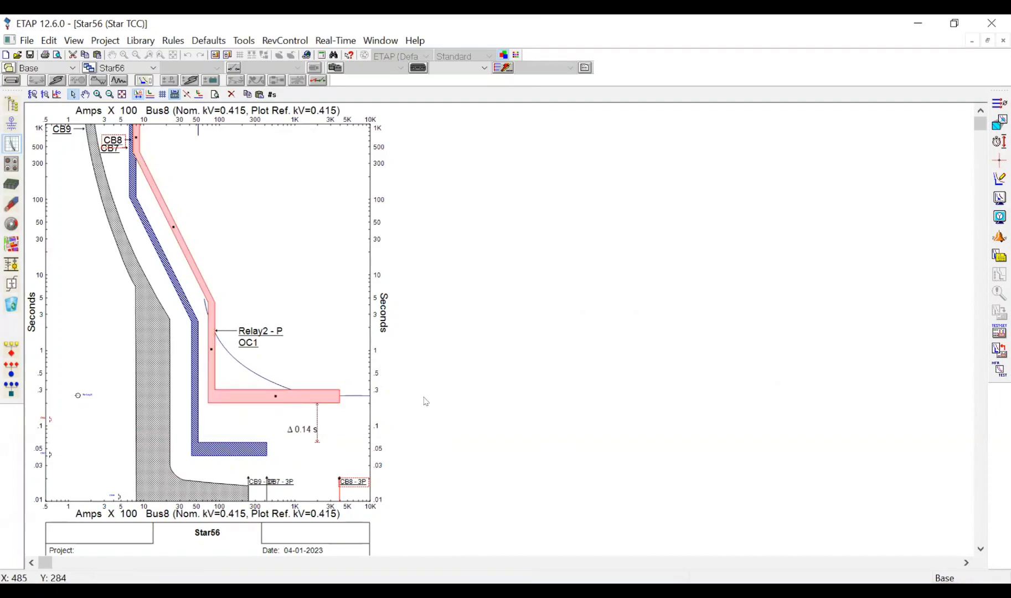
pyautogui.moveTo(316, 438)
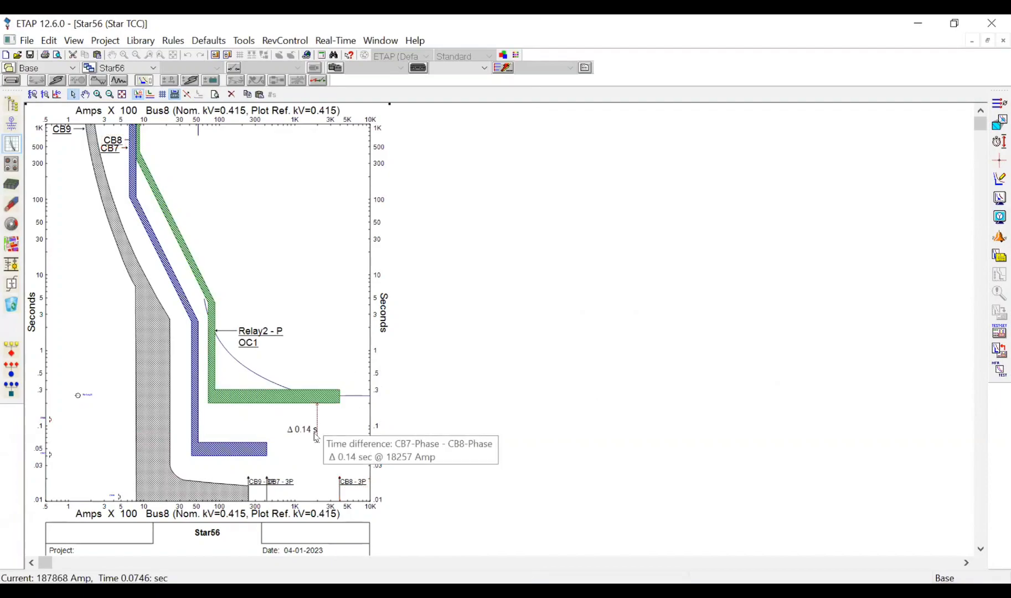
pyautogui.click(245, 450)
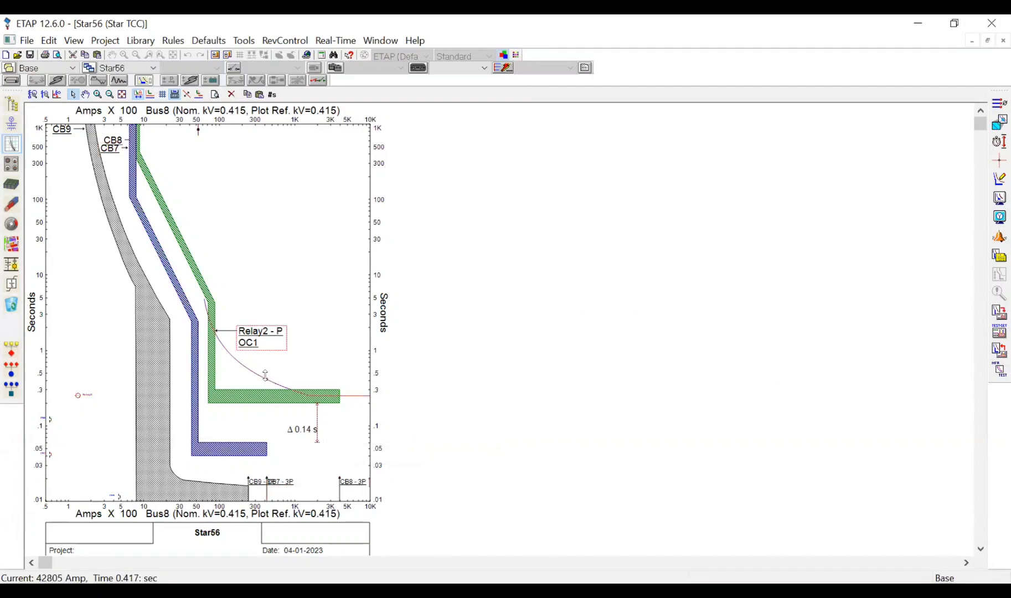
pyautogui.moveTo(266, 376); pyautogui.dragTo(272, 300)
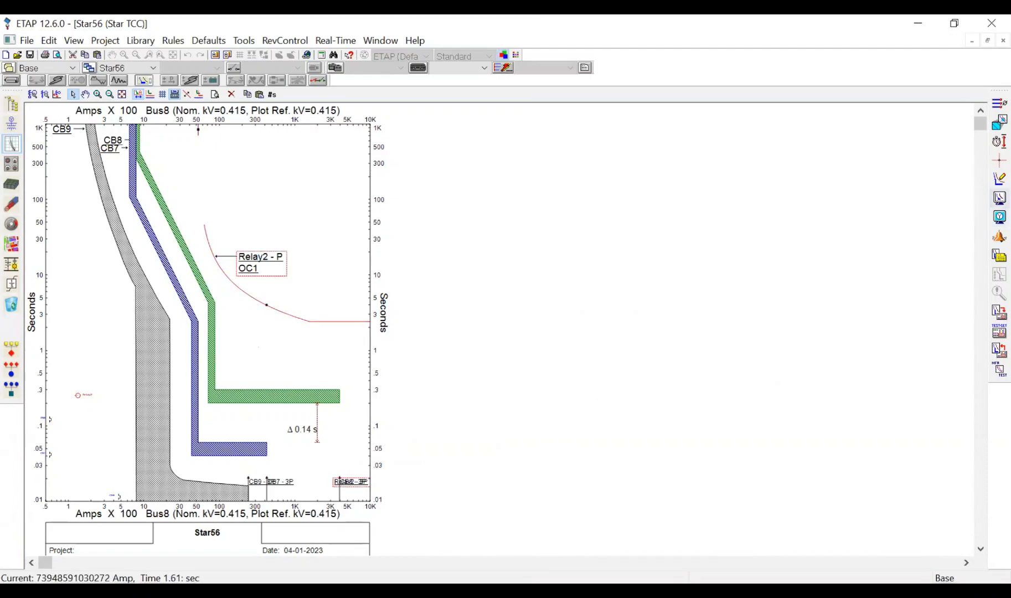
# Step: Measure the time difference between the CB8 and Relay2 curves and place its label to the left of the marker
pyautogui.click(1000, 142)
pyautogui.click(289, 394)
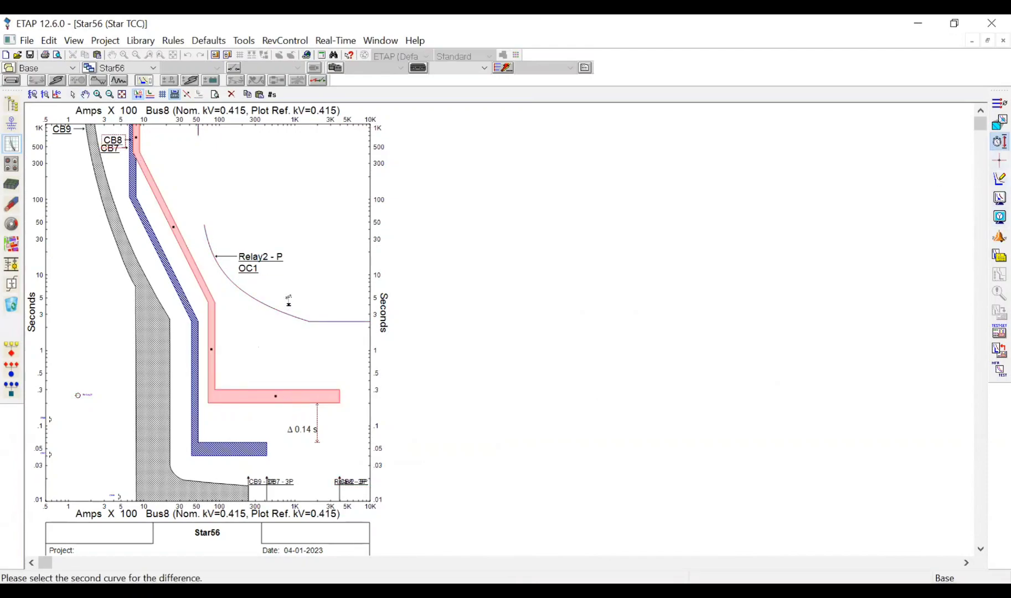
pyautogui.click(294, 315)
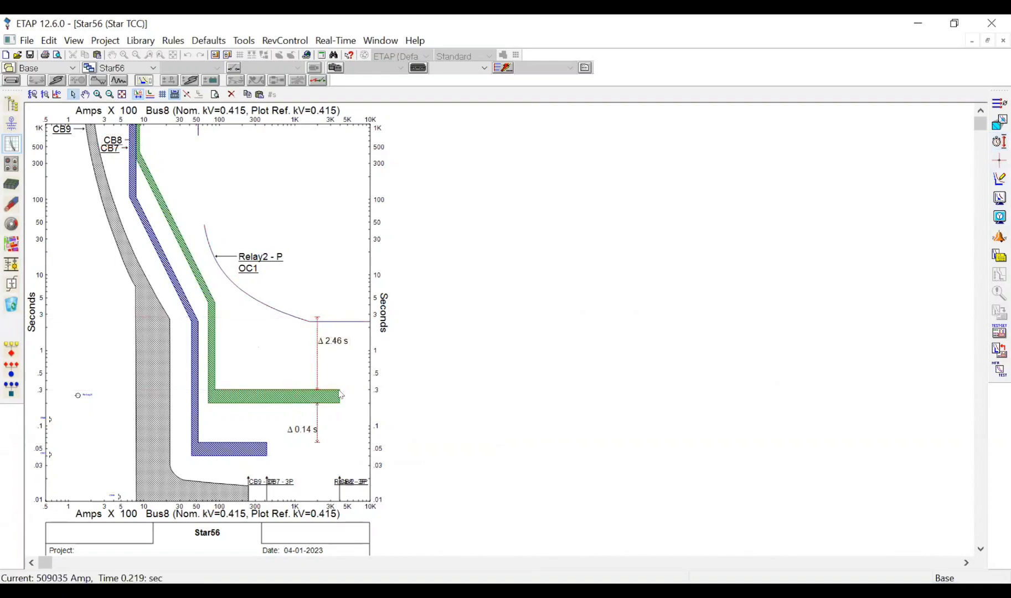
pyautogui.moveTo(351, 340); pyautogui.dragTo(285, 347)
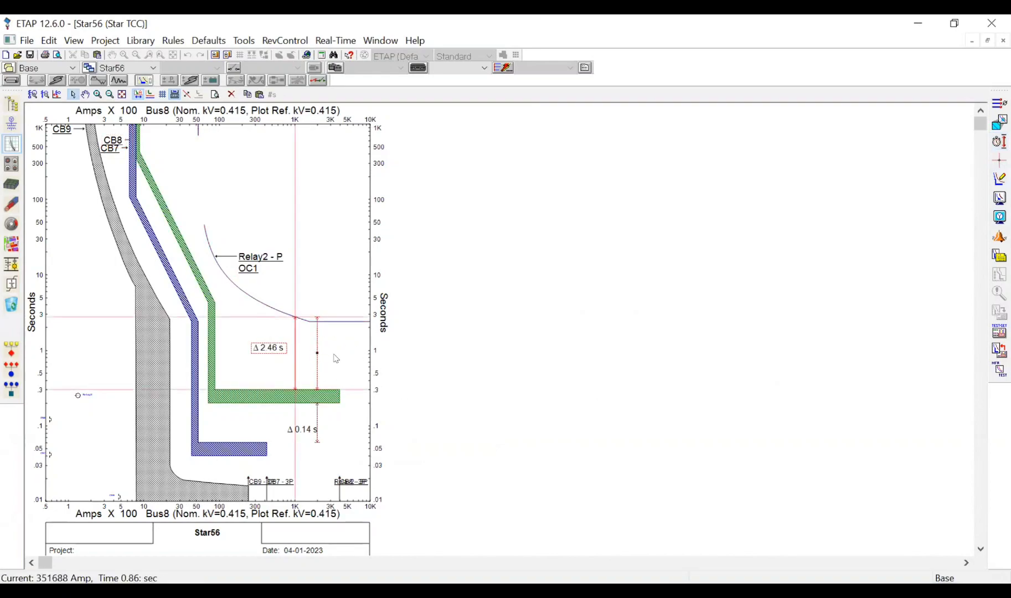
# Step: Lower the Relay2 curve until its time difference from CB8 is about 0.333 s
pyautogui.click(324, 320)
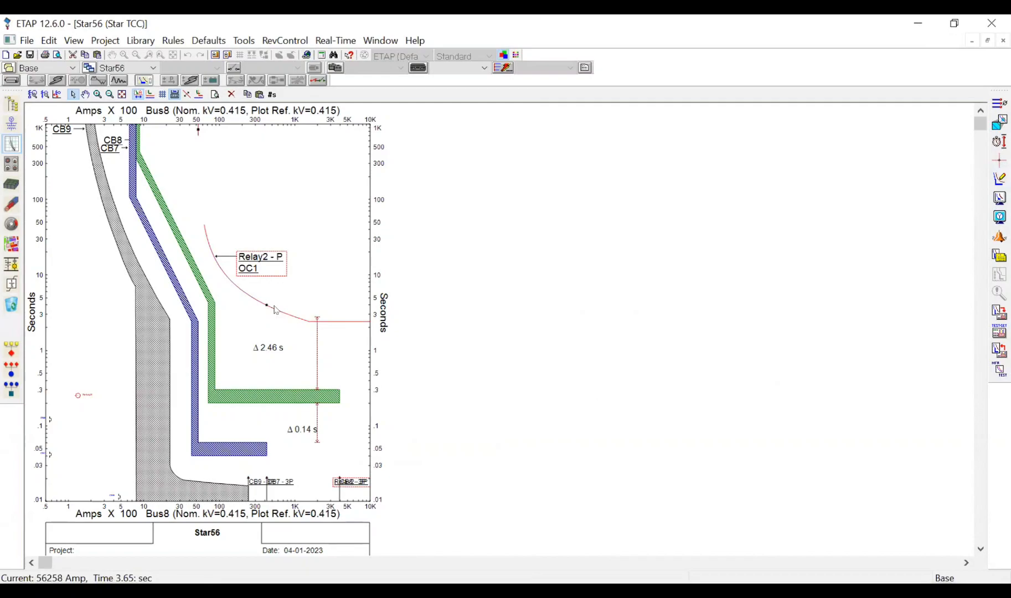
pyautogui.moveTo(268, 305); pyautogui.dragTo(264, 320)
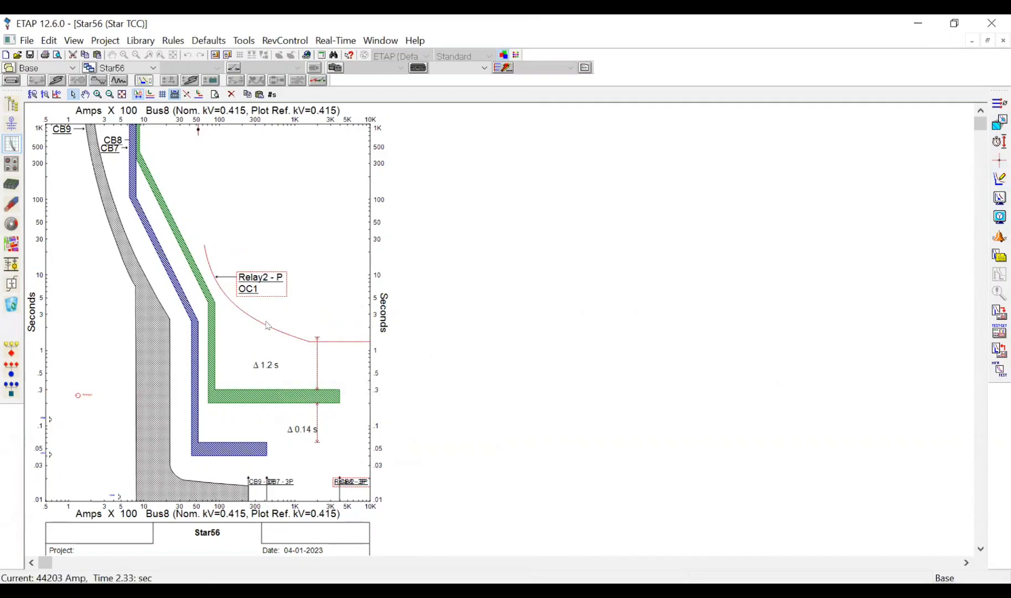
pyautogui.moveTo(264, 321); pyautogui.dragTo(268, 354)
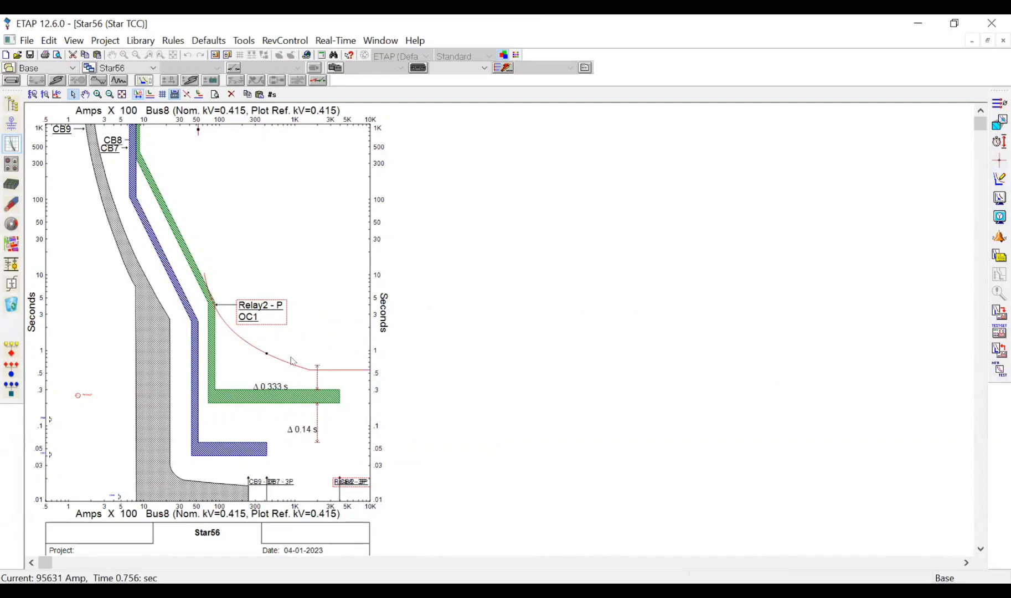
# Step: Review Relay2's phase and neutral overcurrent settings, including the phase time dial, and close the relay editor without changes
pyautogui.doubleClick(351, 369)
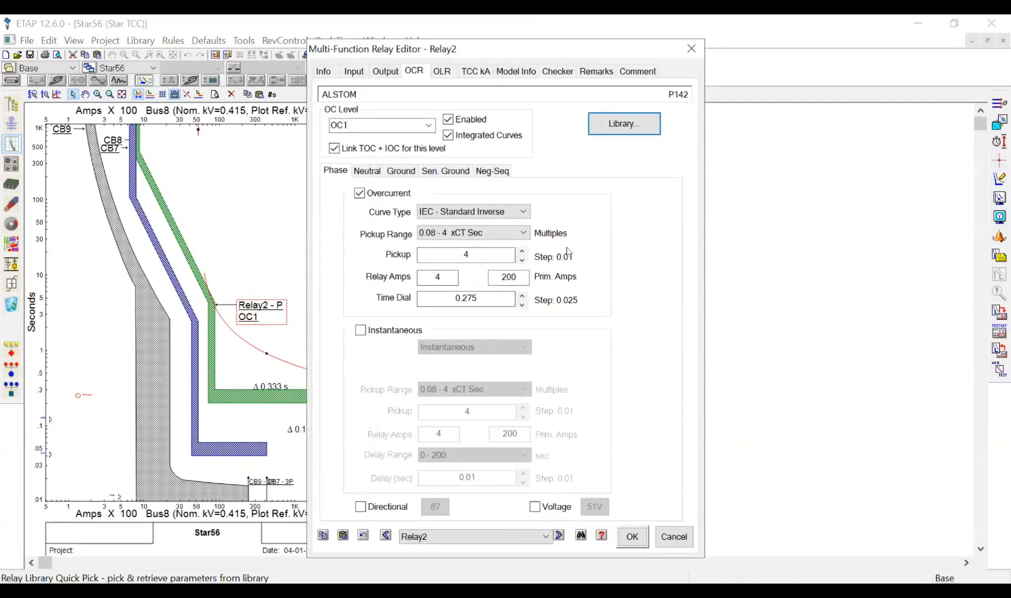
pyautogui.click(474, 293)
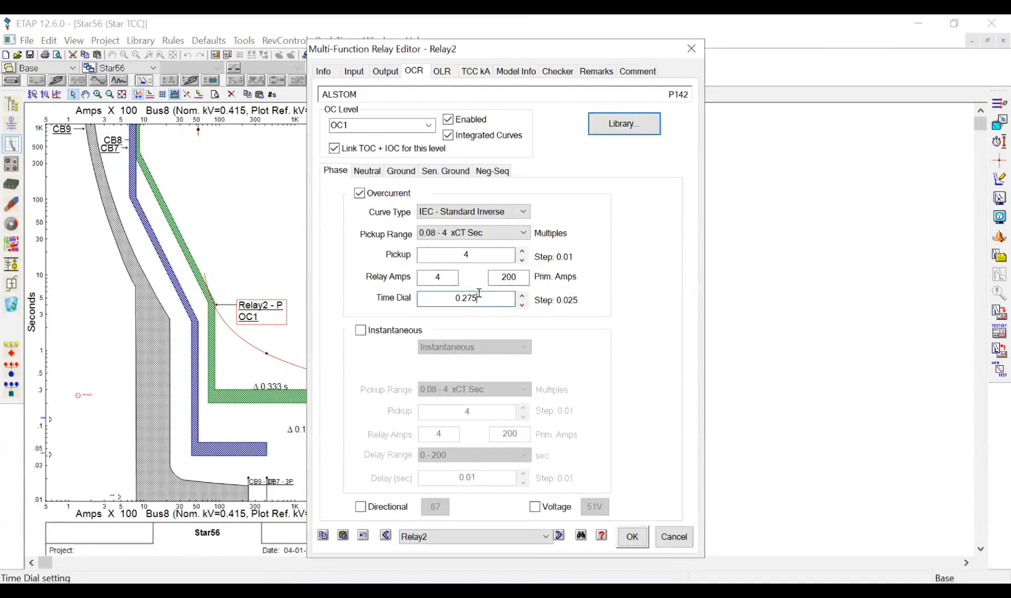
pyautogui.moveTo(479, 298); pyautogui.dragTo(431, 300)
pyautogui.click(368, 171)
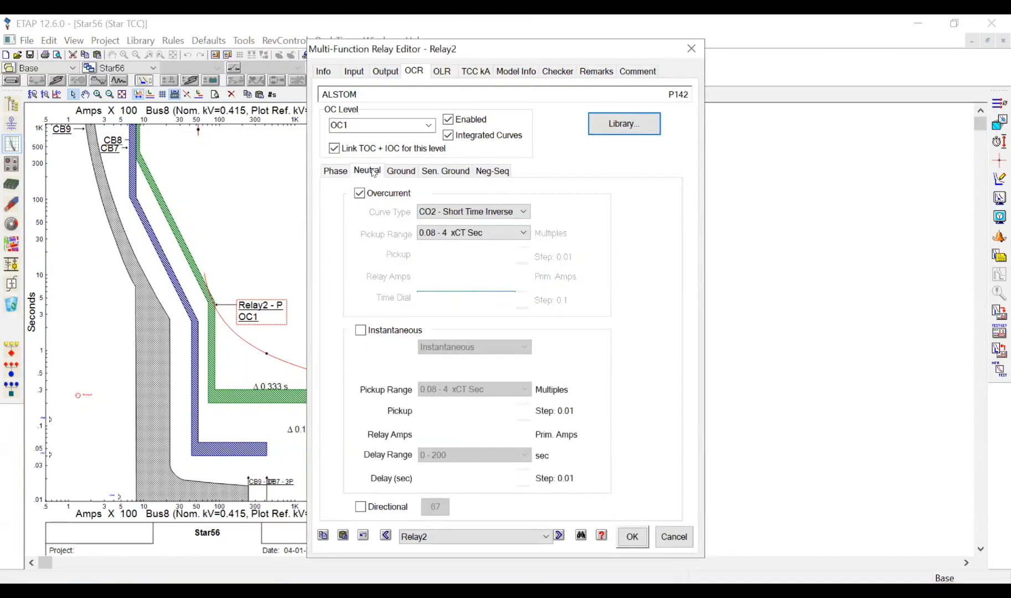
pyautogui.click(334, 171)
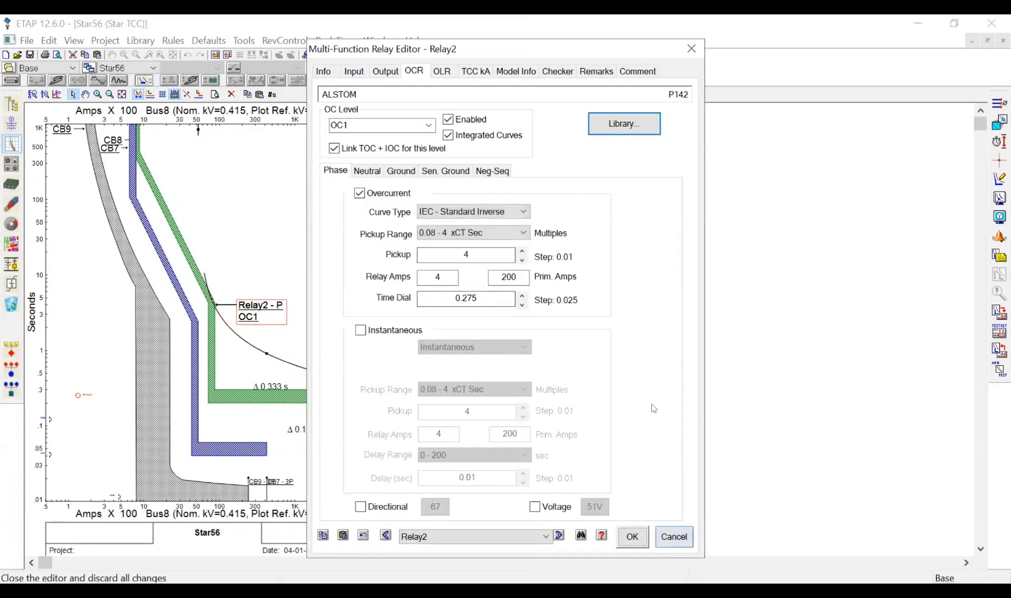
pyautogui.press('Escape')
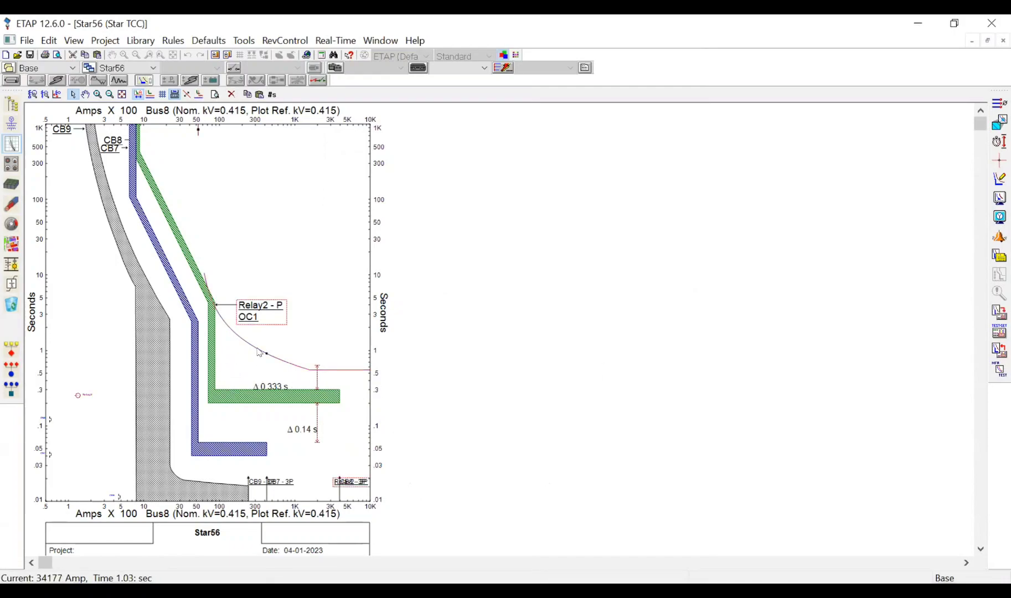
# Step: Return to the OLV1 diagram, then switch to PowerPoint and review the busbar differential protection slides through slide 19
pyautogui.click(12, 124)
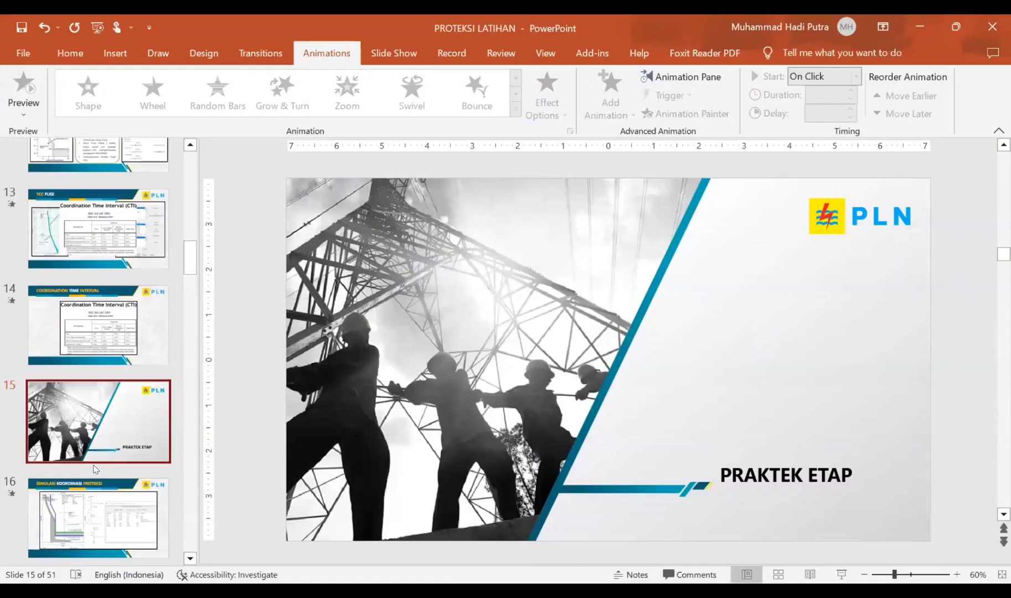
pyautogui.scroll(-3, 98, 332)
pyautogui.click(98, 386)
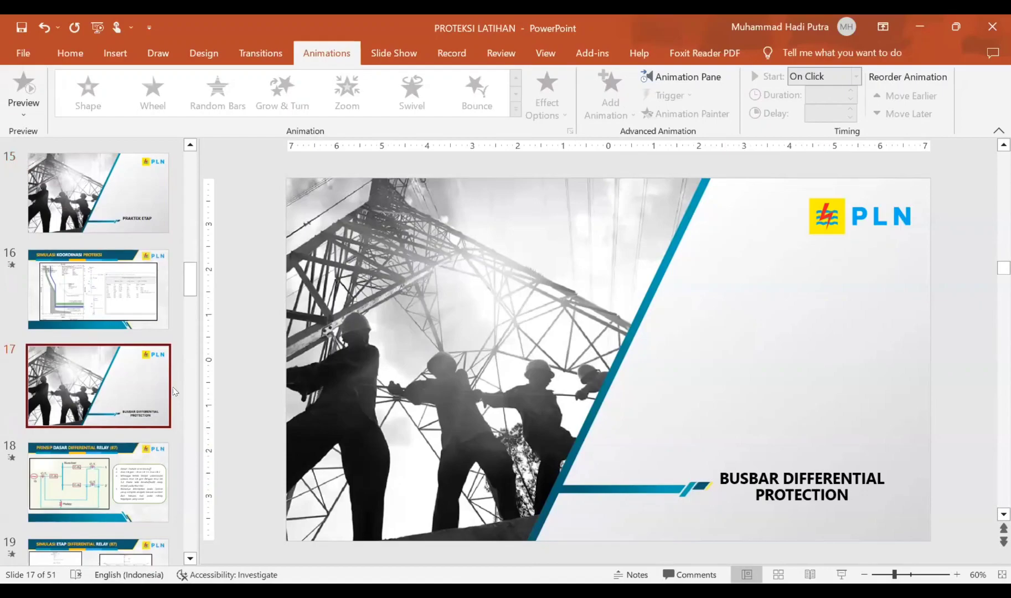
pyautogui.click(90, 480)
pyautogui.scroll(-2, 95, 471)
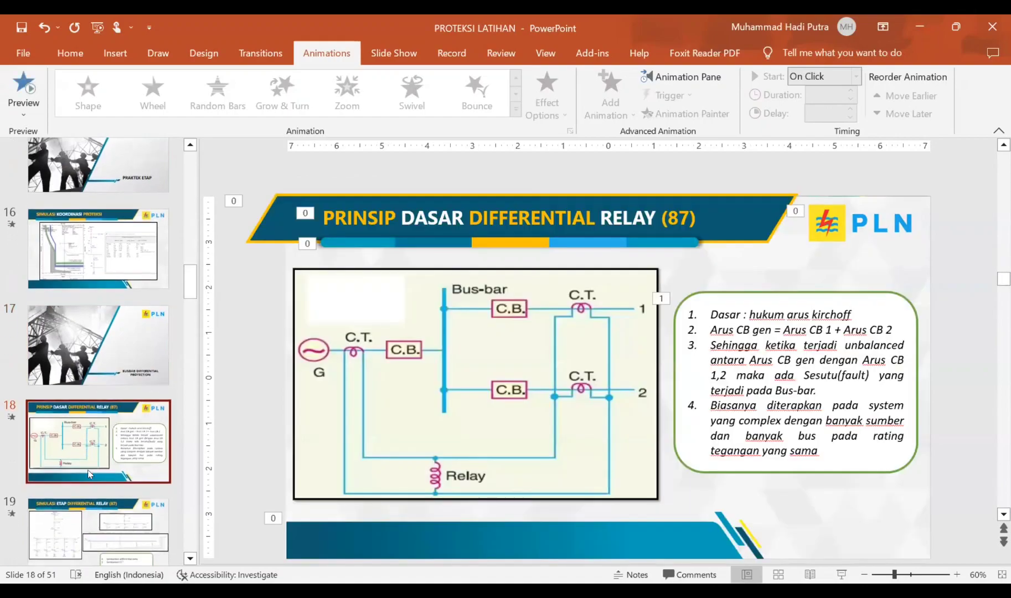
pyautogui.click(98, 443)
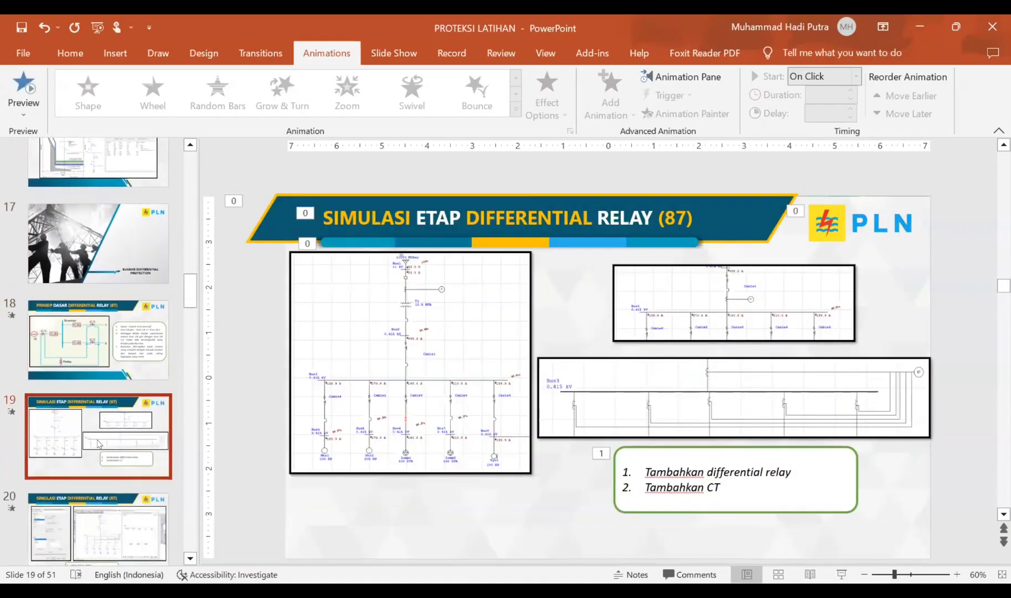
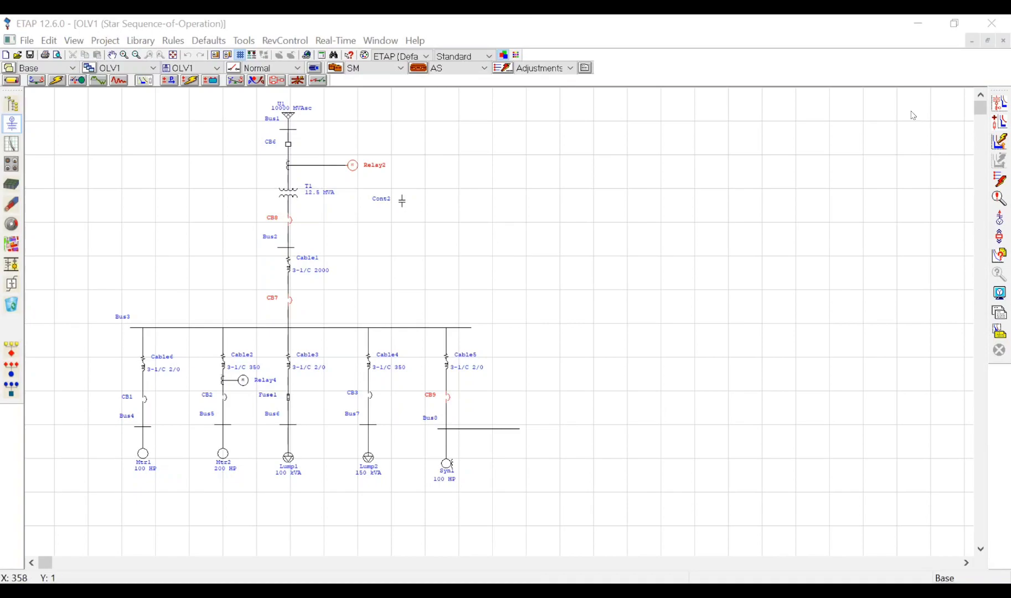
# Step: Return the OLV1 diagram to edit mode and delete the unconnected contactor Cont2
pyautogui.click(669, 288)
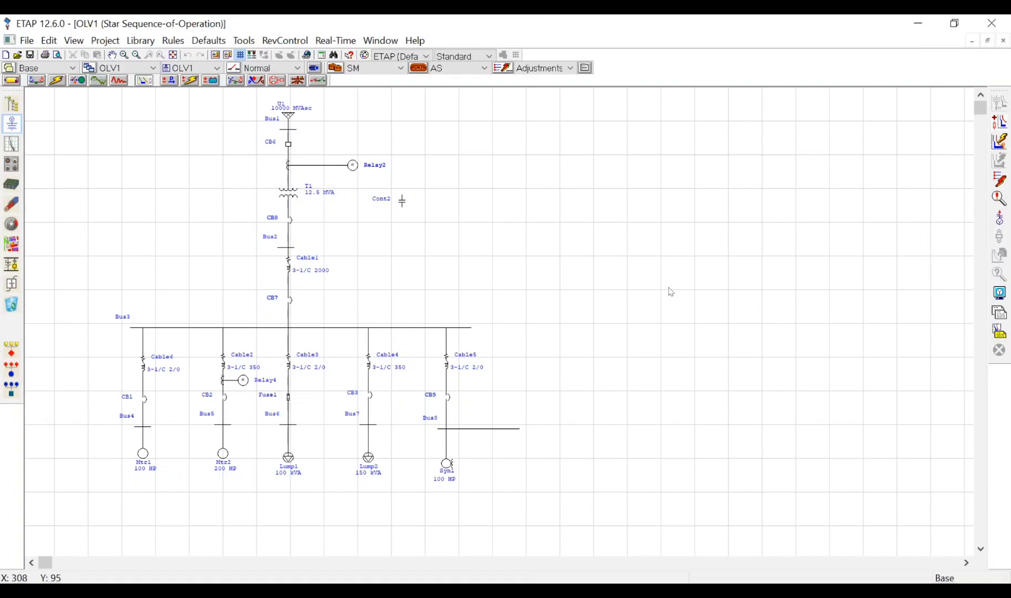
pyautogui.click(11, 81)
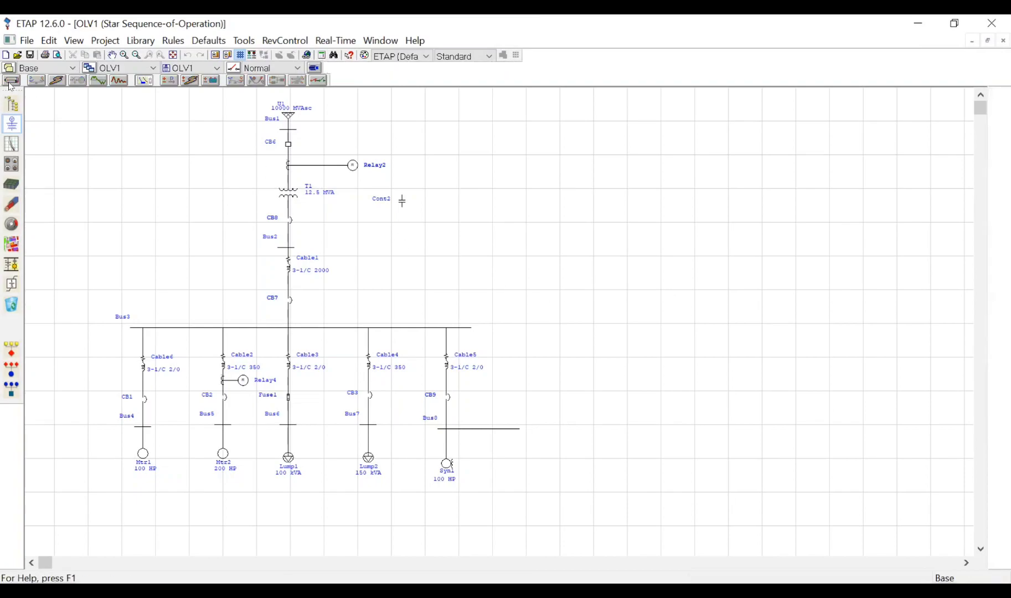
pyautogui.click(408, 207)
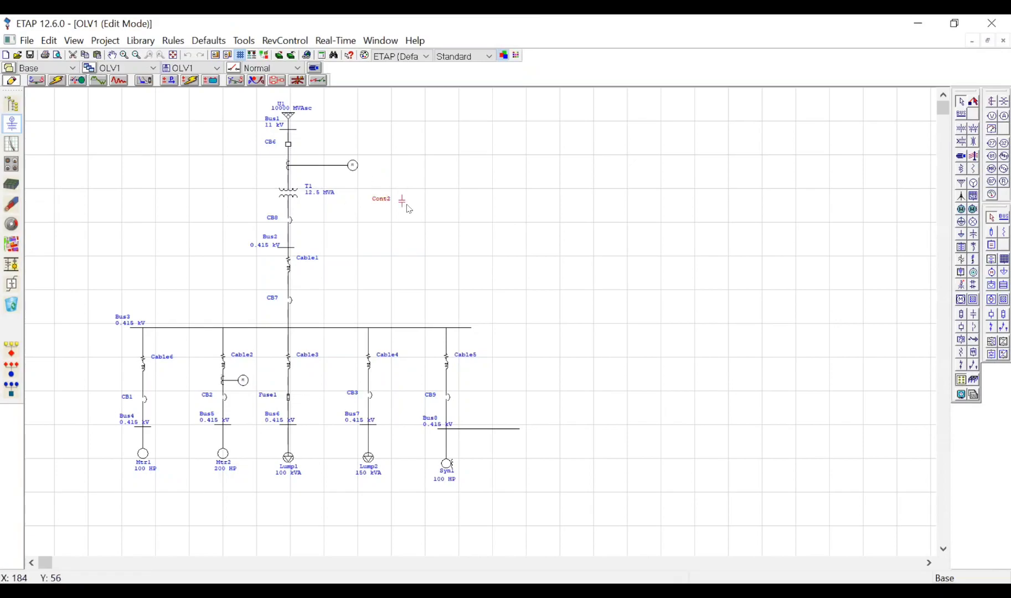
pyautogui.press('Delete')
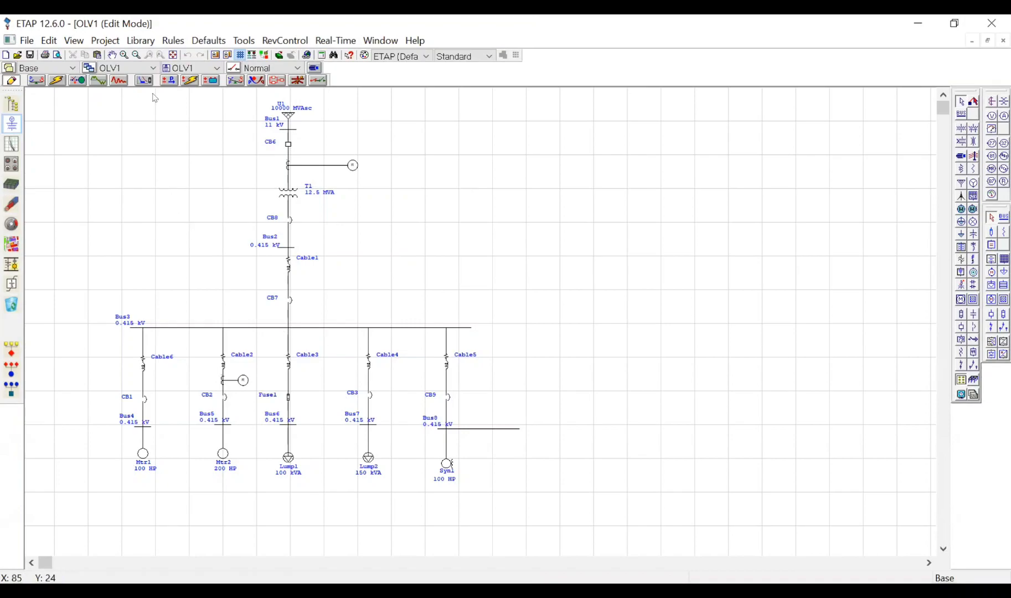
# Step: Add a potential transformer branching off Bus3 above Cable5, review its primary and secondary ratings, and accept them
pyautogui.click(1004, 101)
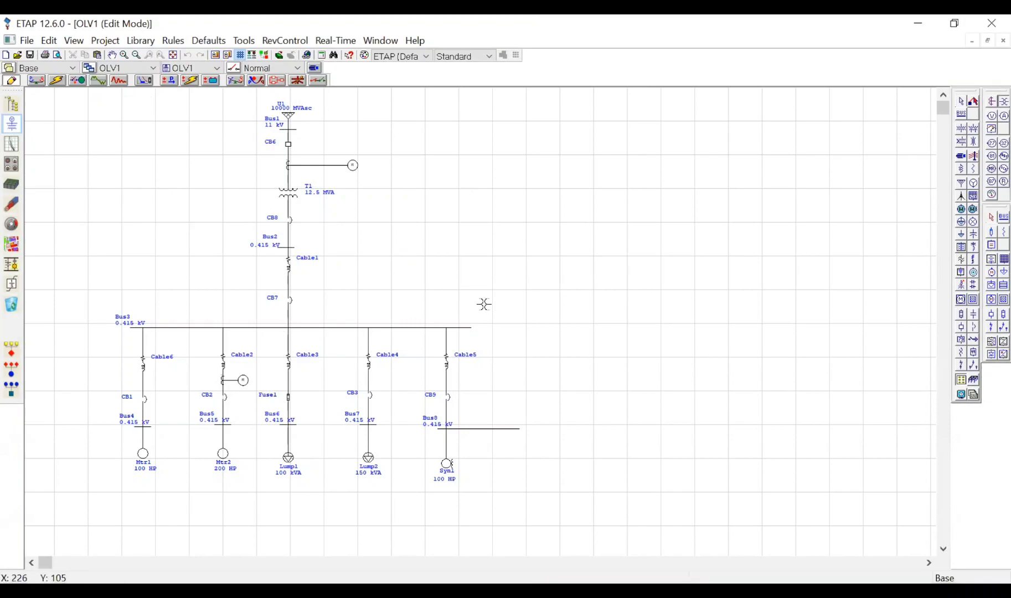
pyautogui.moveTo(450, 327); pyautogui.dragTo(506, 285)
pyautogui.click(562, 311)
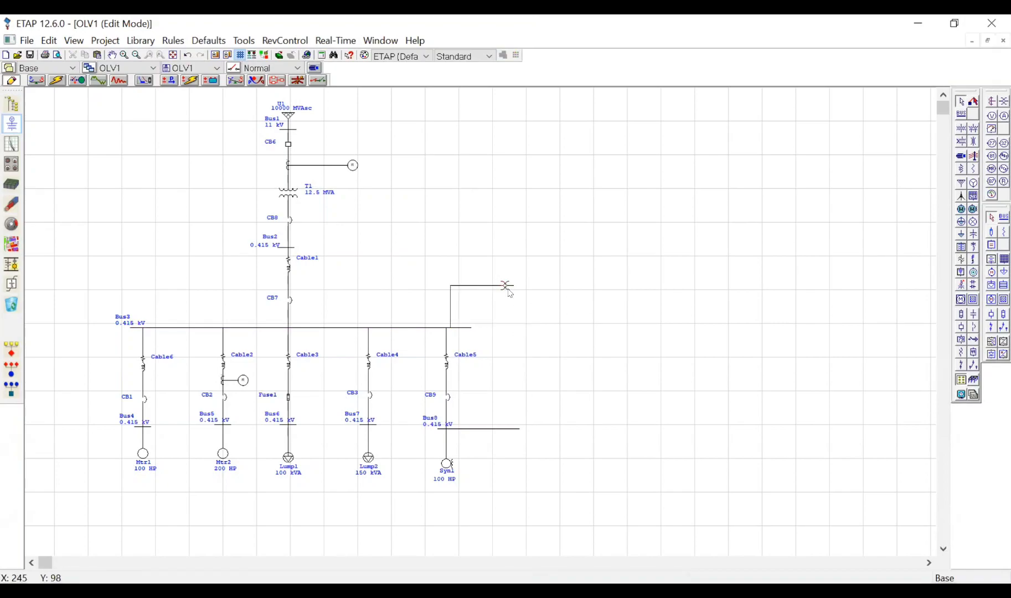
pyautogui.doubleClick(506, 286)
pyautogui.click(354, 123)
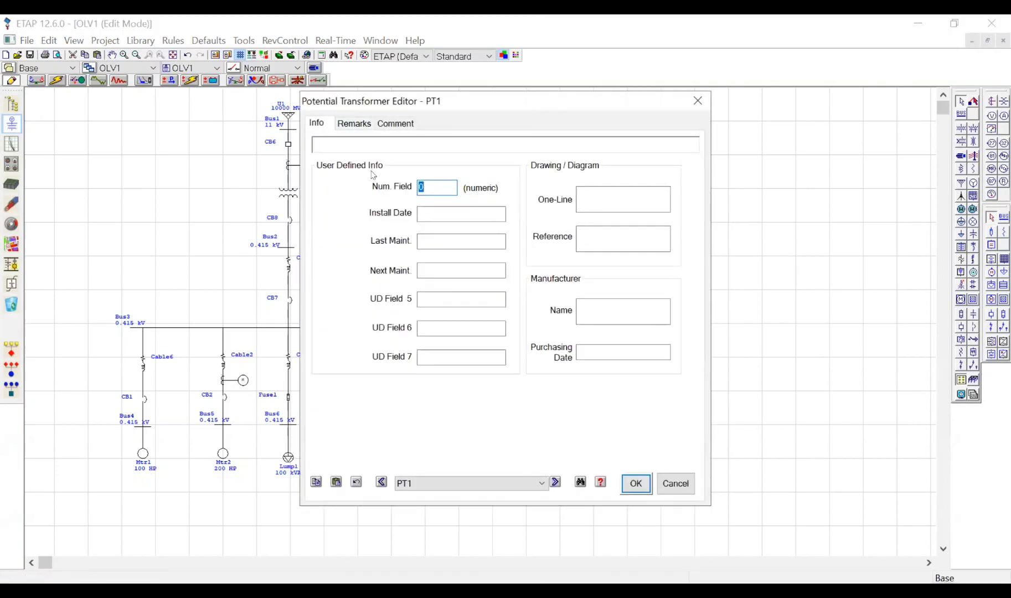
pyautogui.click(316, 122)
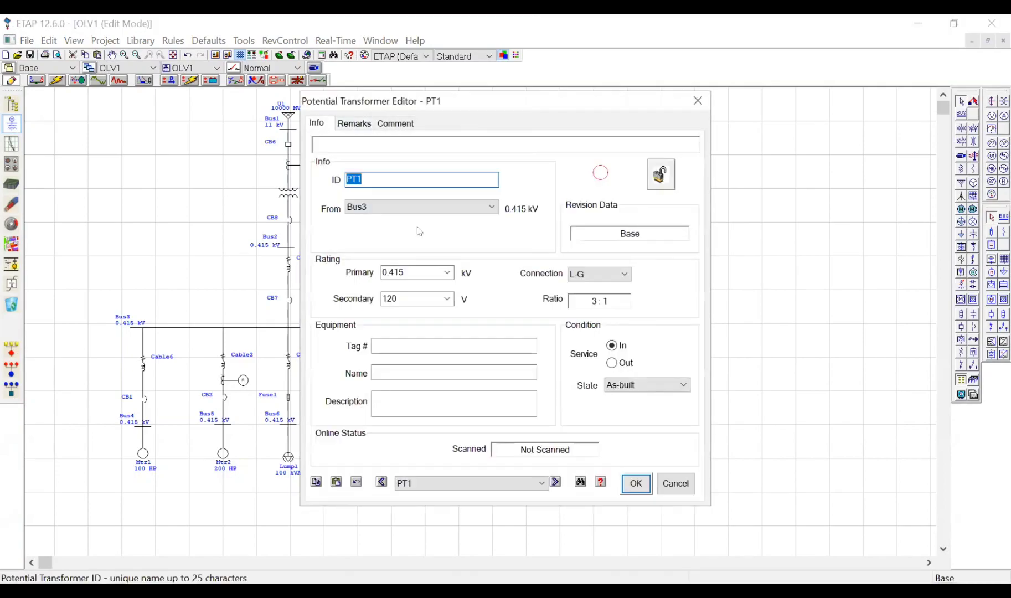
pyautogui.click(636, 484)
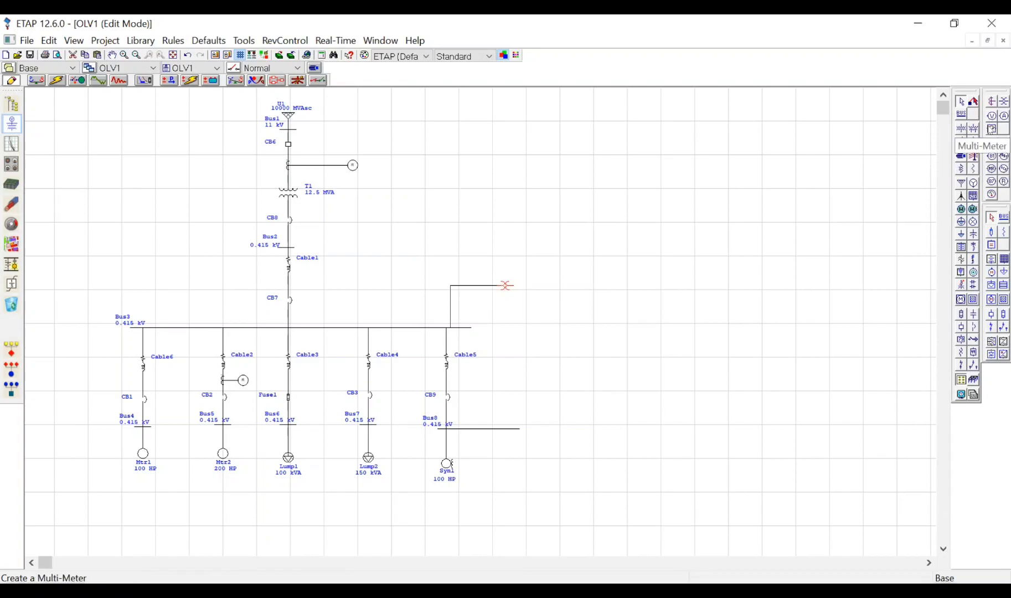
# Step: Place a voltage relay beside the potential transformer, enlarge its symbol, and connect it to the transformer
pyautogui.click(992, 143)
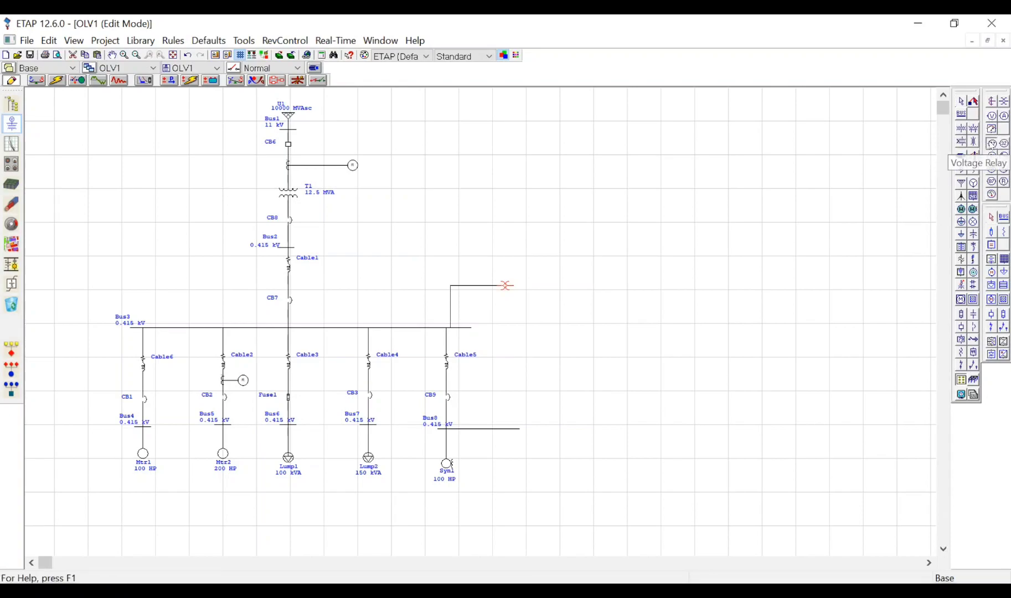
pyautogui.click(546, 289)
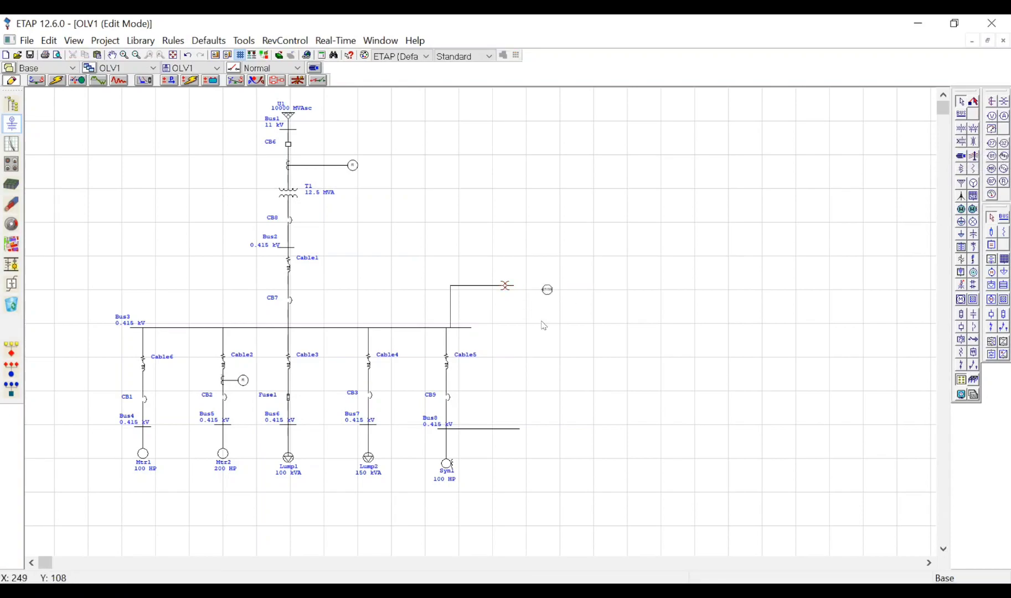
pyautogui.rightClick(548, 289)
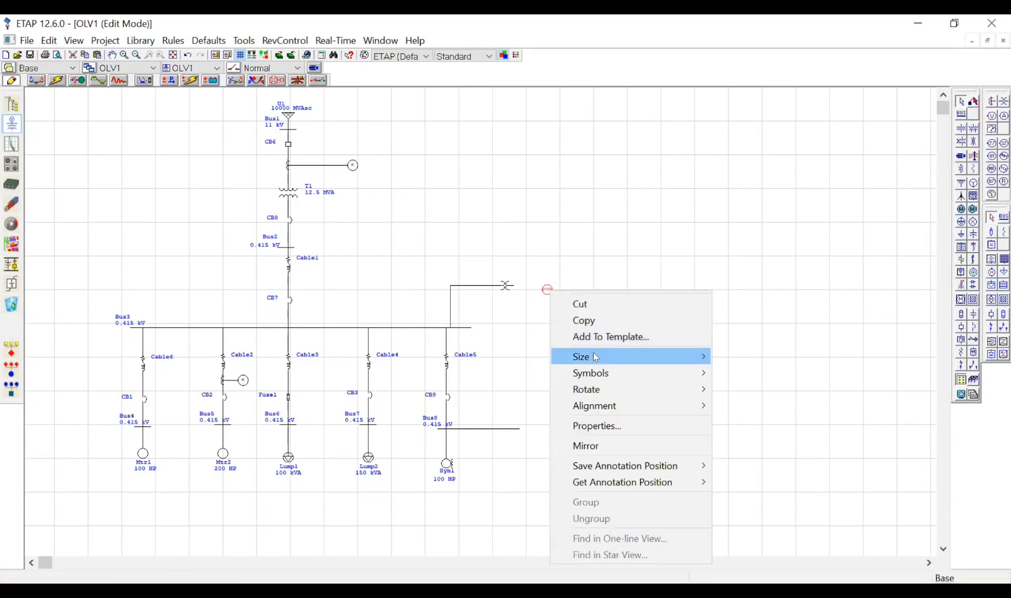
pyautogui.moveTo(586, 356)
pyautogui.click(742, 423)
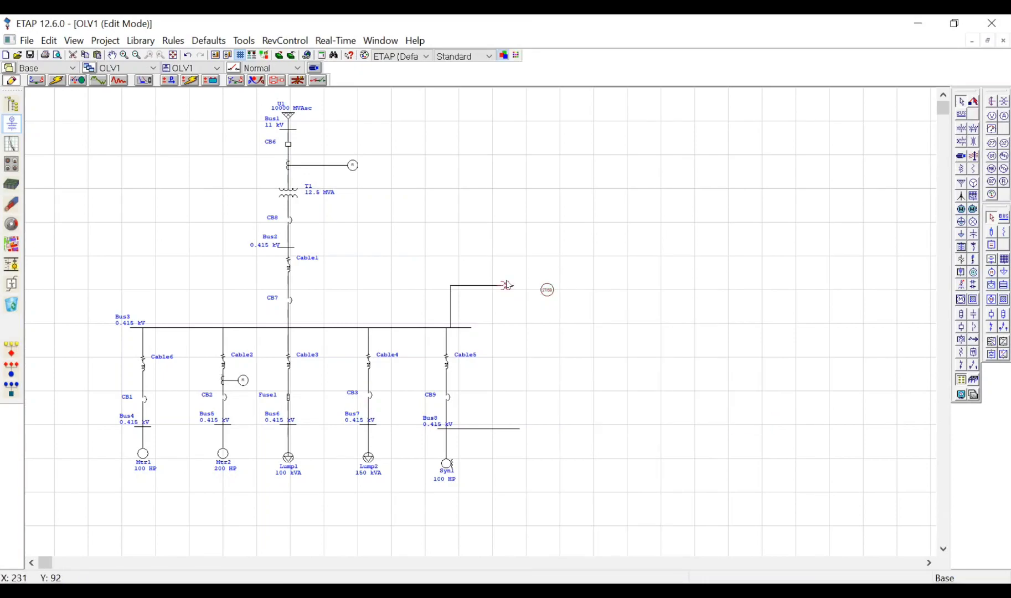
pyautogui.moveTo(512, 286); pyautogui.dragTo(548, 293)
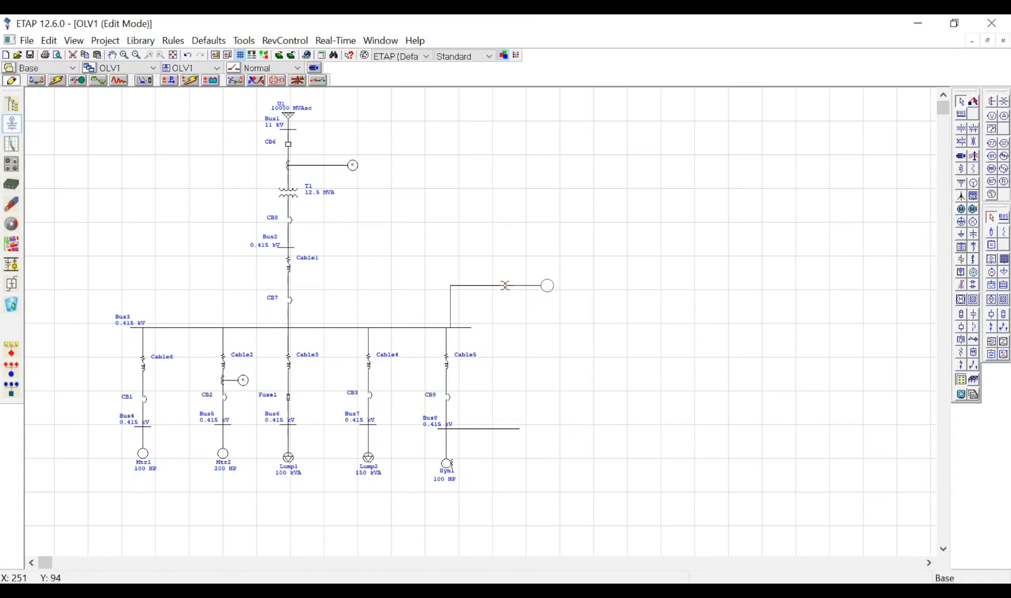
# Step: Start a new overvoltage (59) control interlock in the voltage relay's settings, keeping the 110 V% setting
pyautogui.doubleClick(549, 289)
pyautogui.click(360, 169)
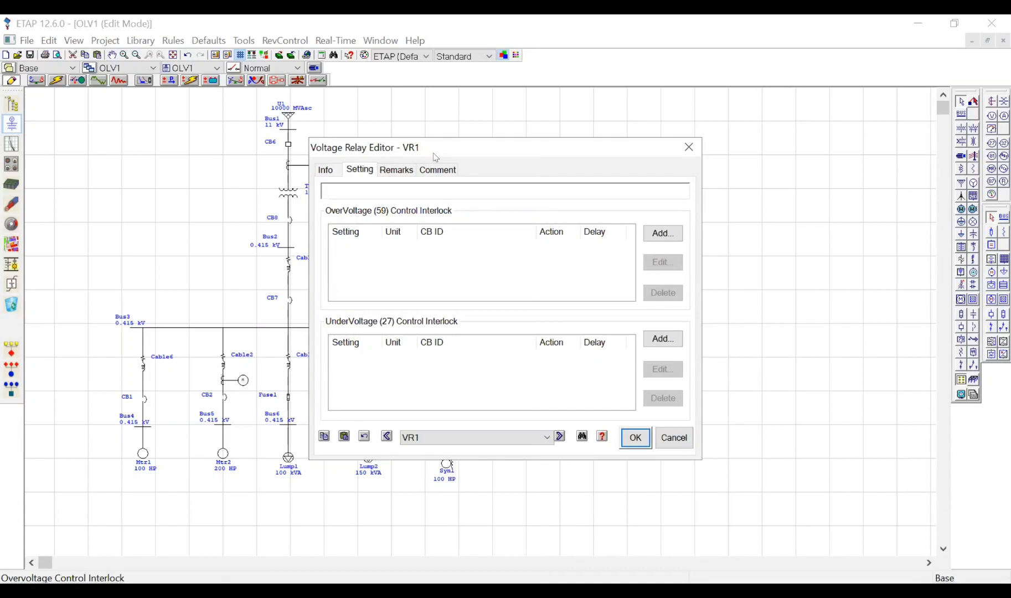
pyautogui.moveTo(436, 158); pyautogui.dragTo(688, 168)
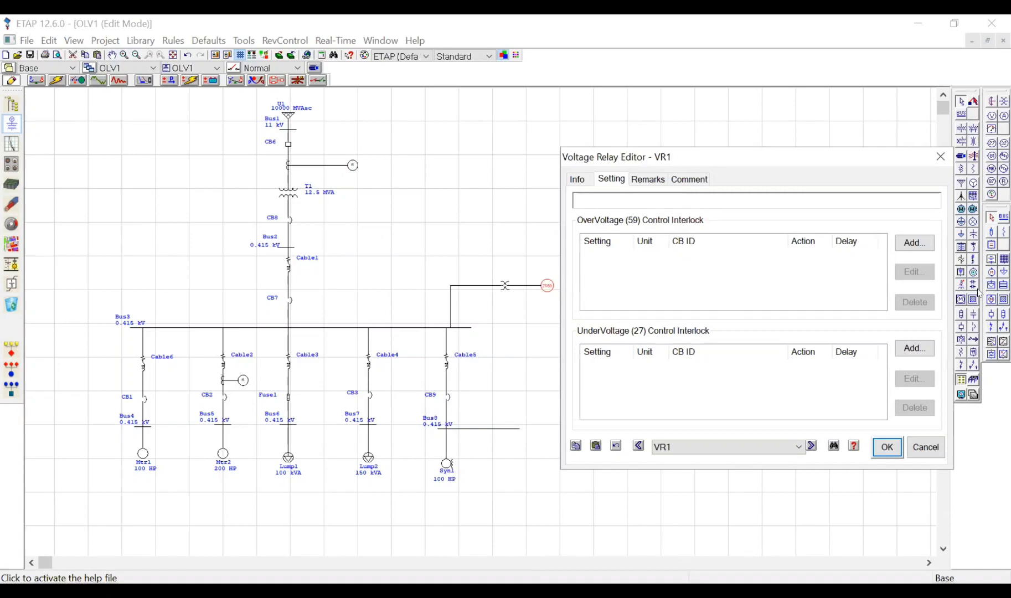
pyautogui.click(914, 243)
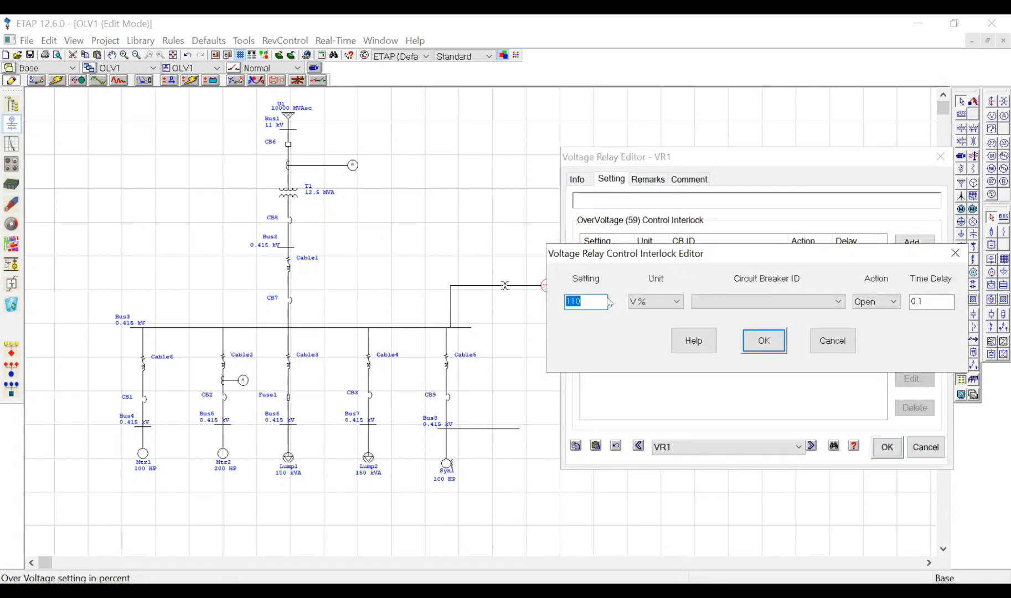
pyautogui.moveTo(643, 249); pyautogui.dragTo(496, 350)
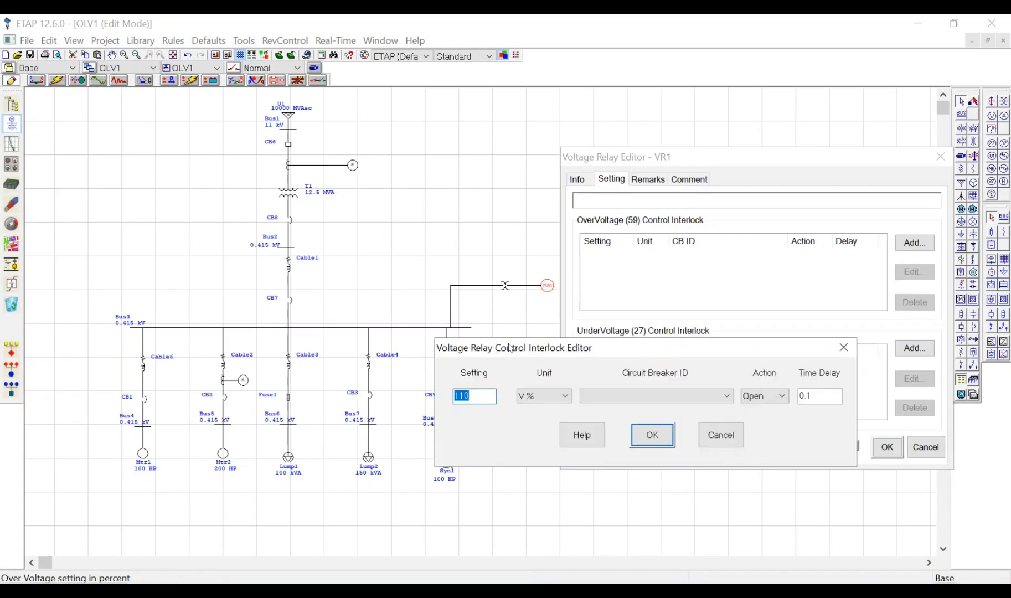
pyautogui.click(479, 393)
pyautogui.press('Tab')
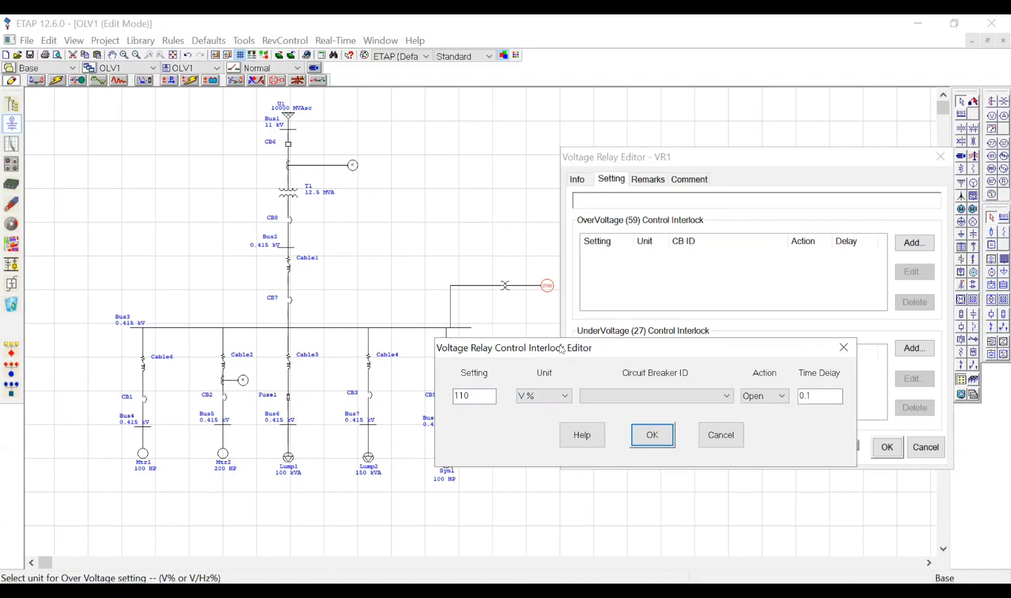
pyautogui.moveTo(562, 349); pyautogui.dragTo(548, 349)
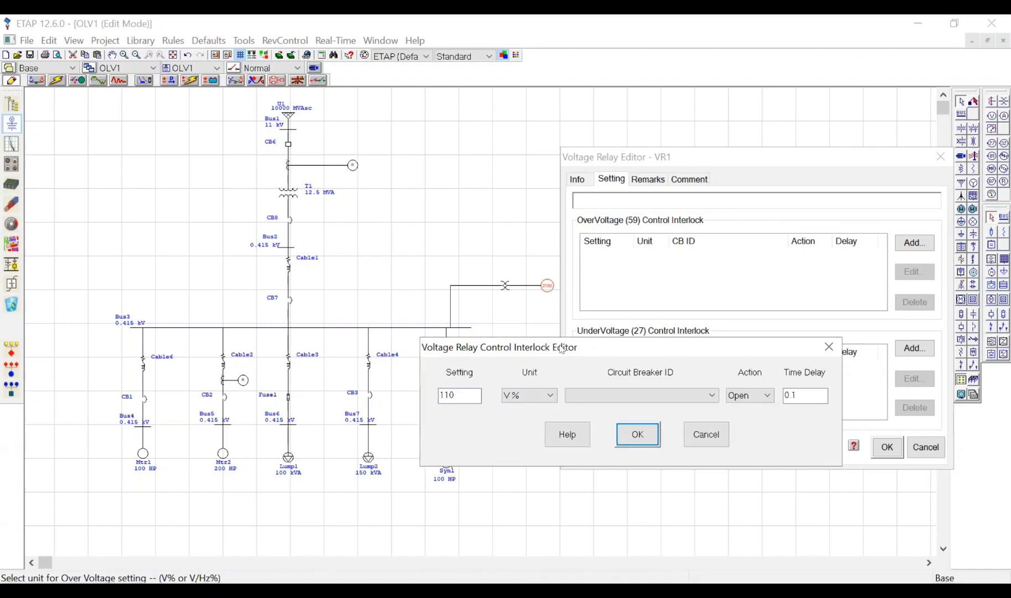
pyautogui.click(626, 397)
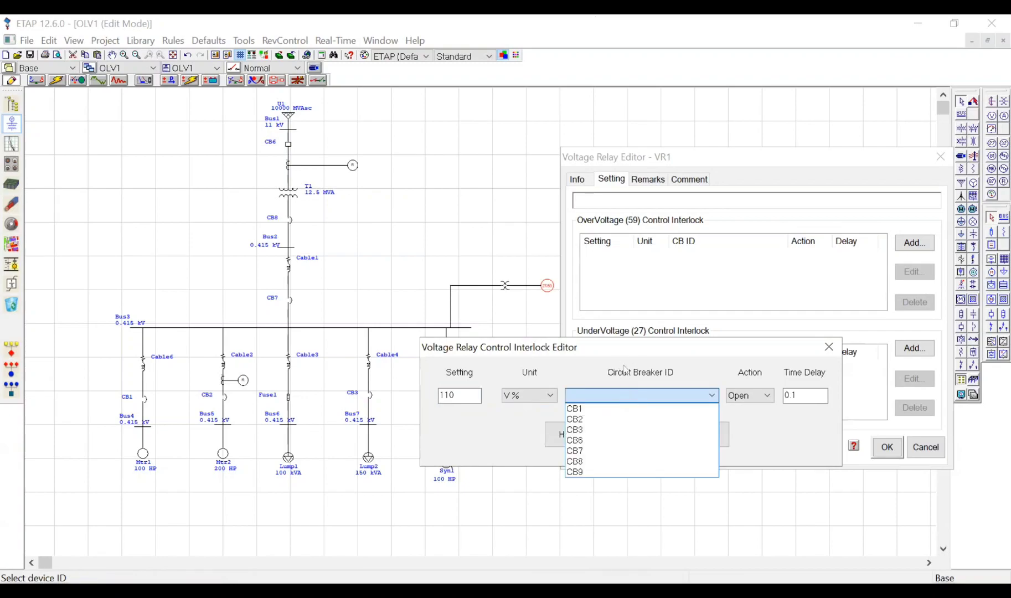
pyautogui.click(636, 352)
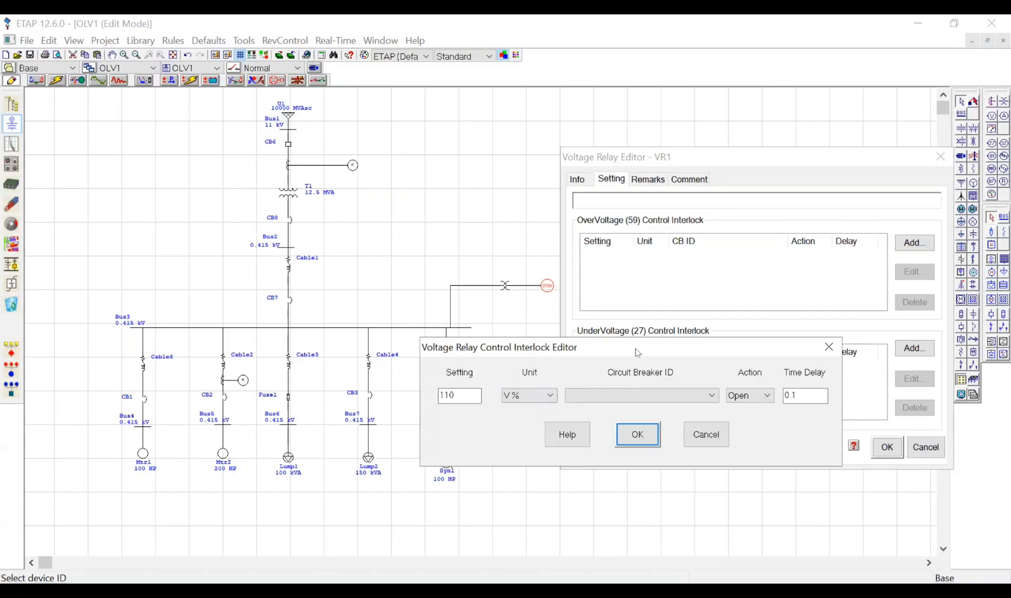
pyautogui.moveTo(638, 352); pyautogui.dragTo(647, 360)
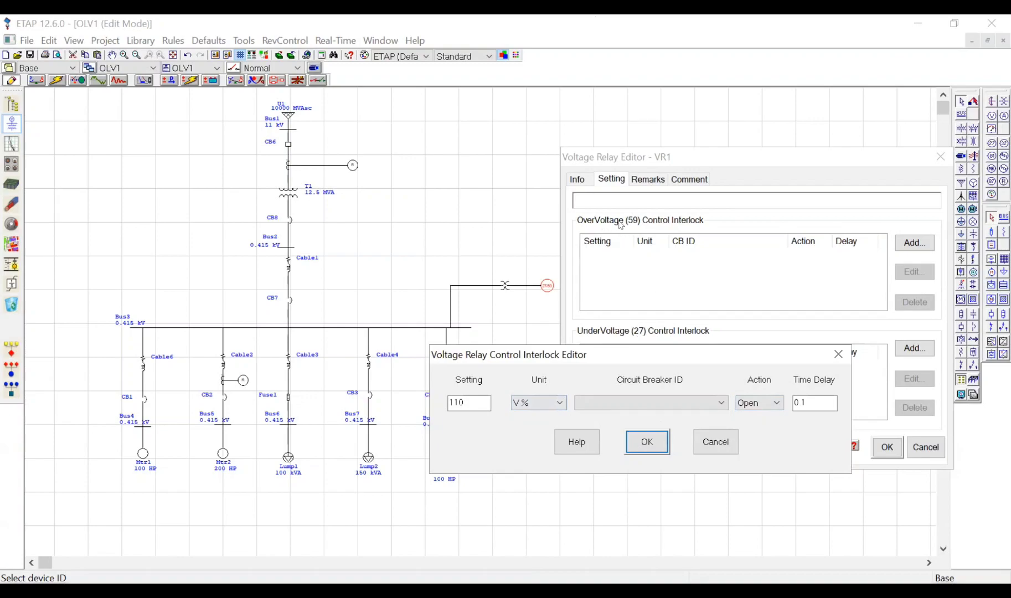
# Step: Assign CB7 to the overvoltage interlock with the Open action and a 0.1 s time delay, and add the interlock
pyautogui.click(648, 402)
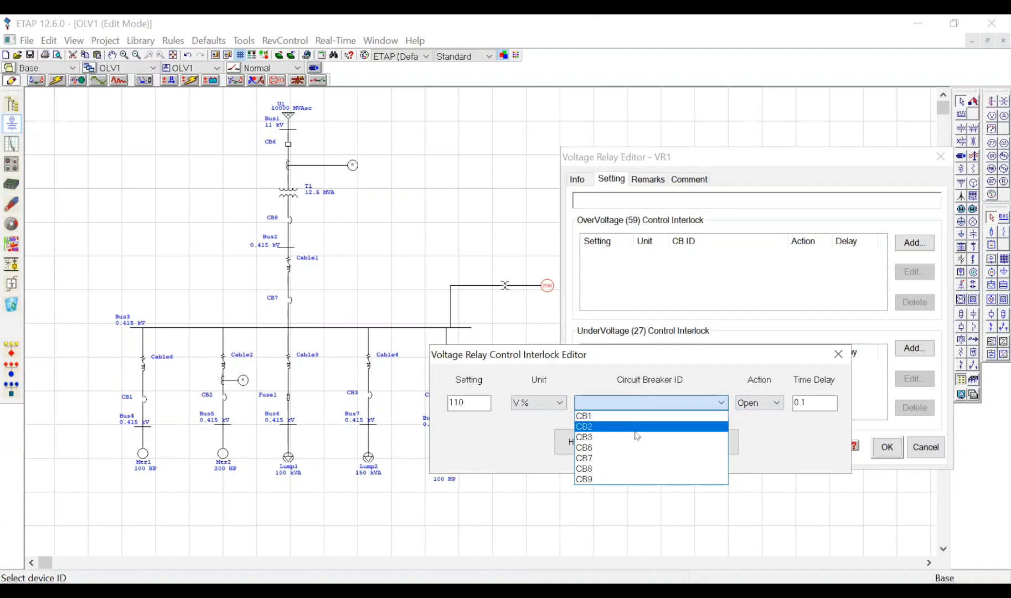
pyautogui.click(621, 459)
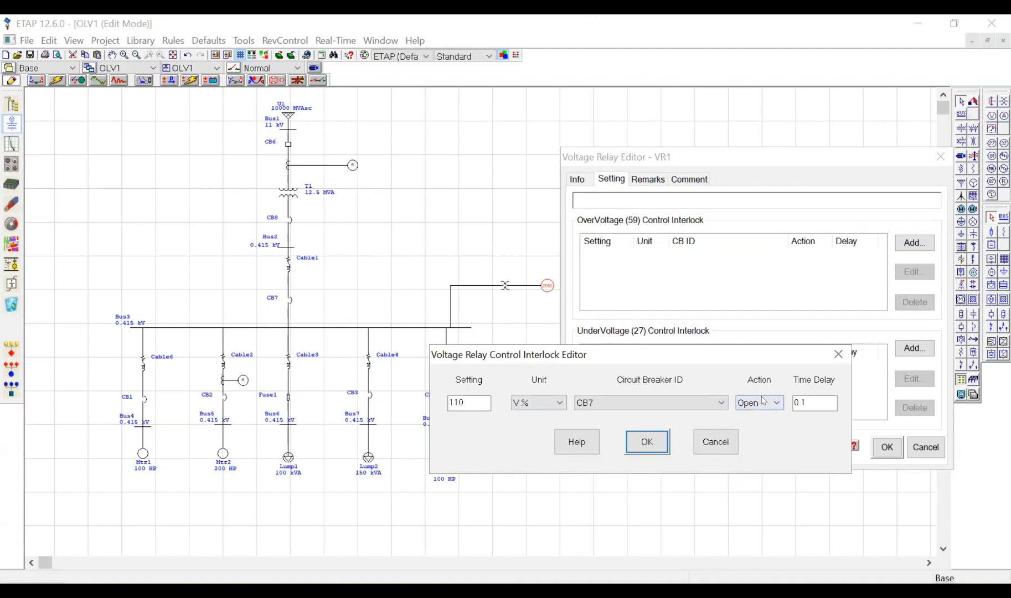
pyautogui.click(817, 404)
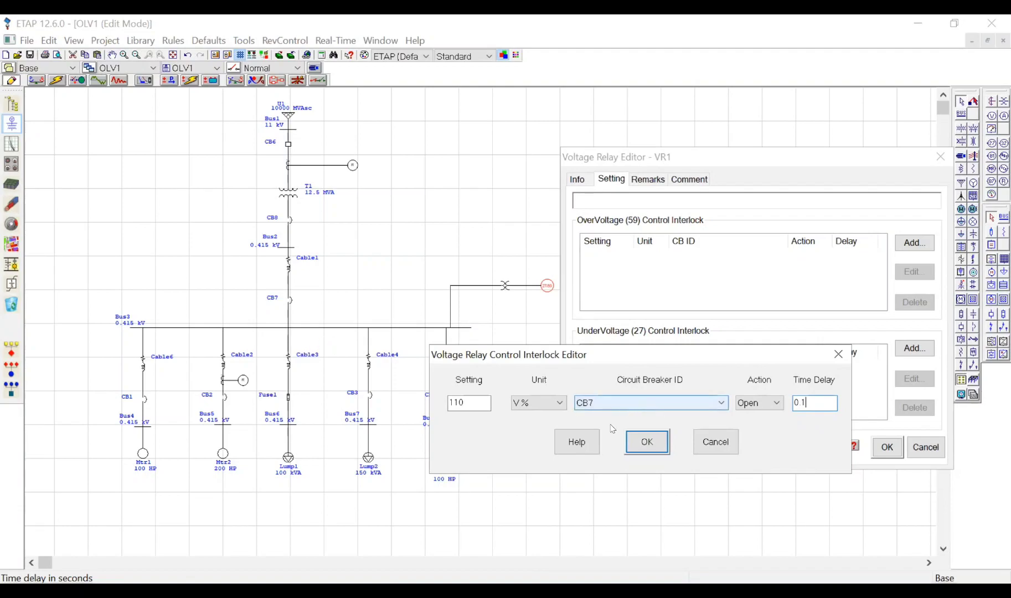
pyautogui.click(630, 408)
pyautogui.click(630, 409)
pyautogui.press('Tab')
pyautogui.press('Tab')
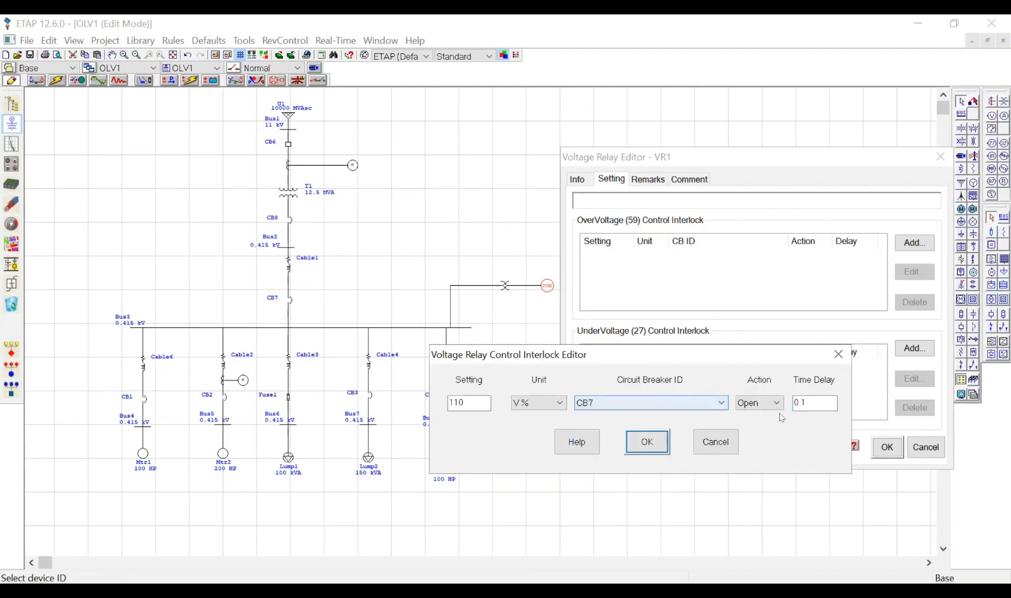
pyautogui.click(647, 442)
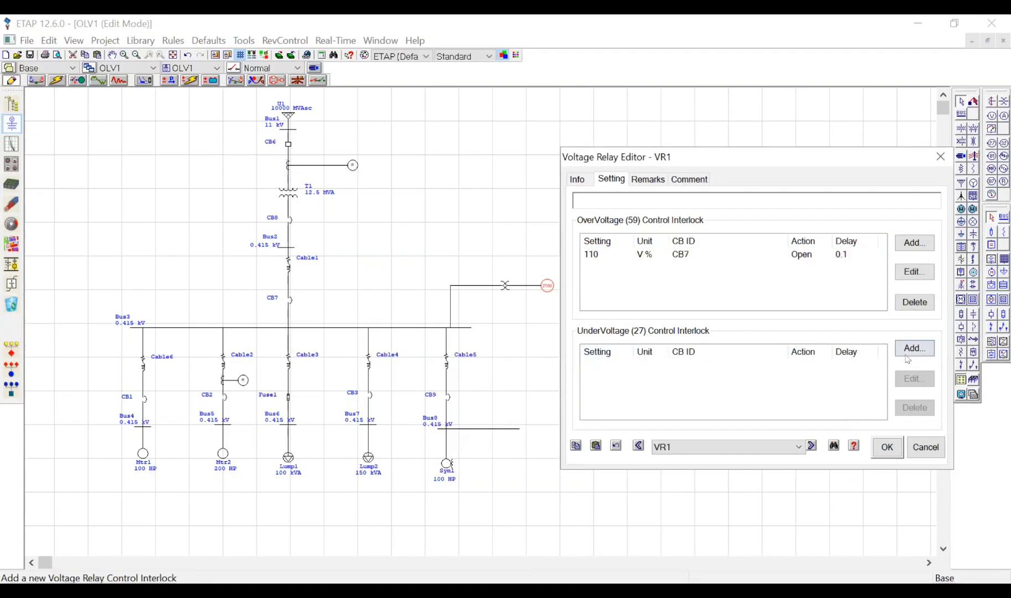
# Step: Add an undervoltage (27) interlock at 90 V% that opens CB7 after 0.1 s, and save the voltage relay settings
pyautogui.click(912, 350)
pyautogui.click(600, 301)
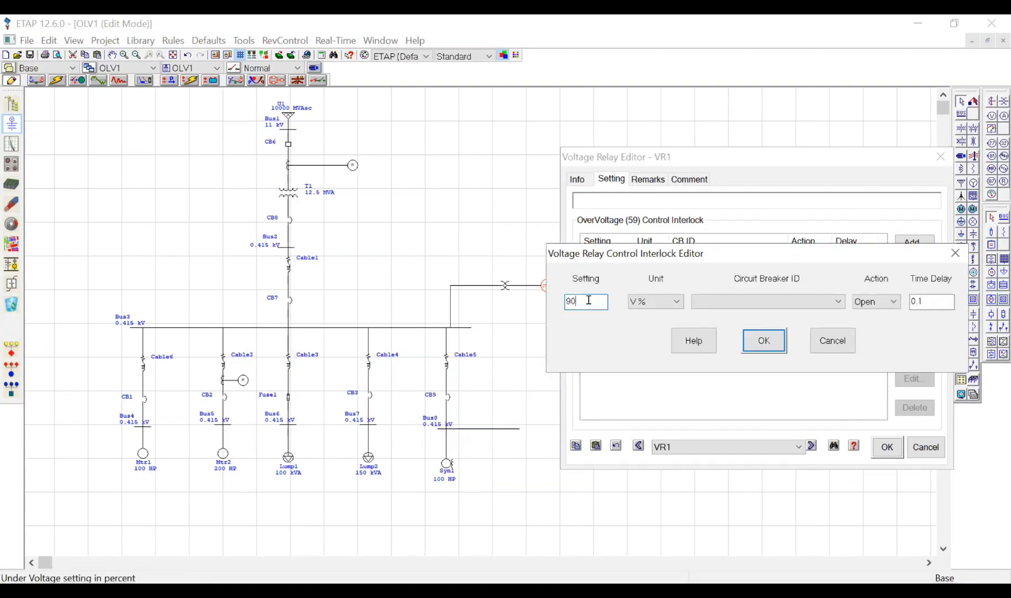
pyautogui.click(720, 302)
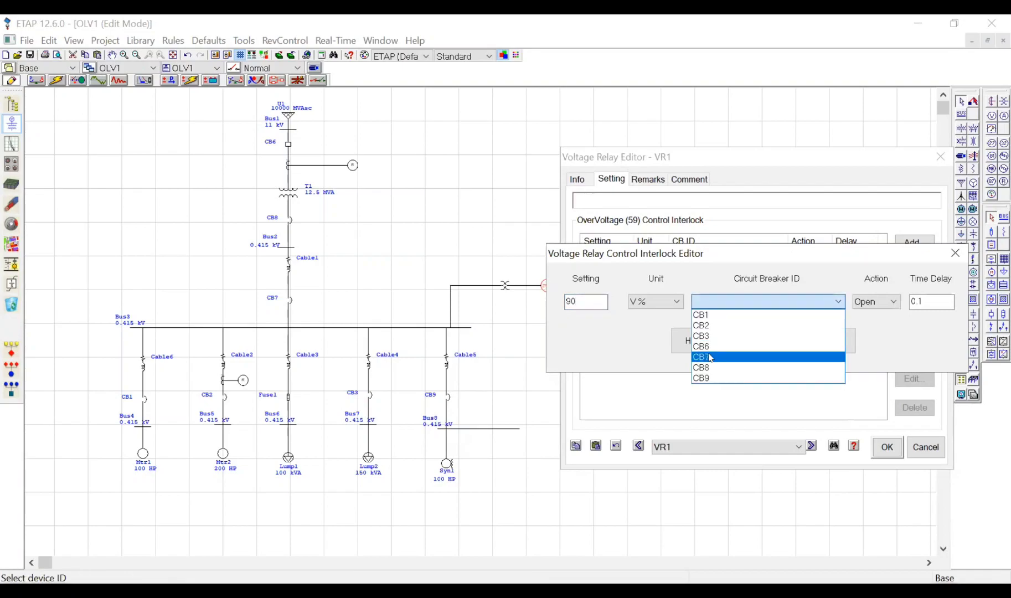
pyautogui.click(711, 357)
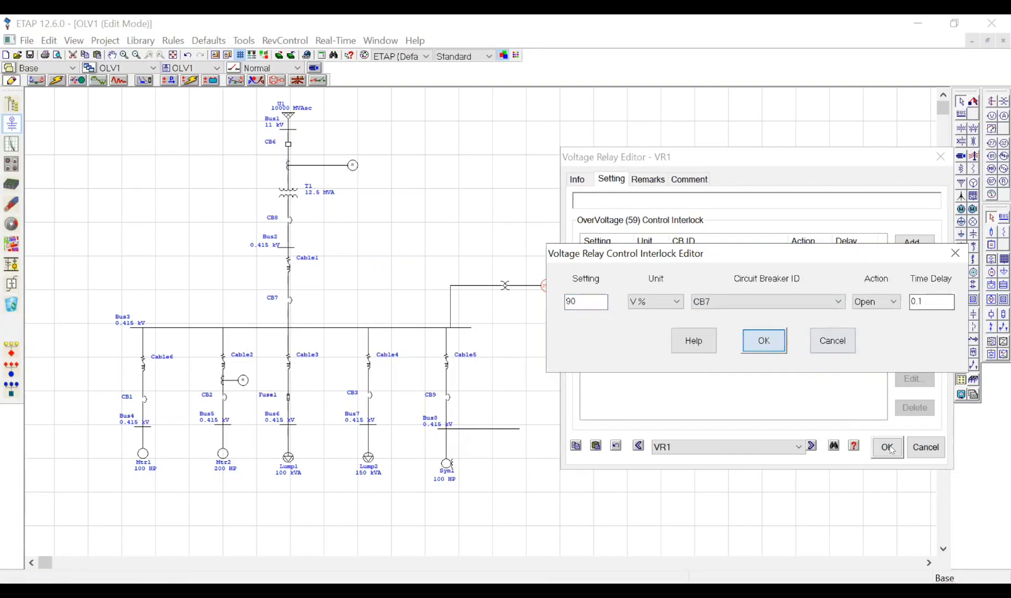
pyautogui.click(765, 339)
pyautogui.click(888, 447)
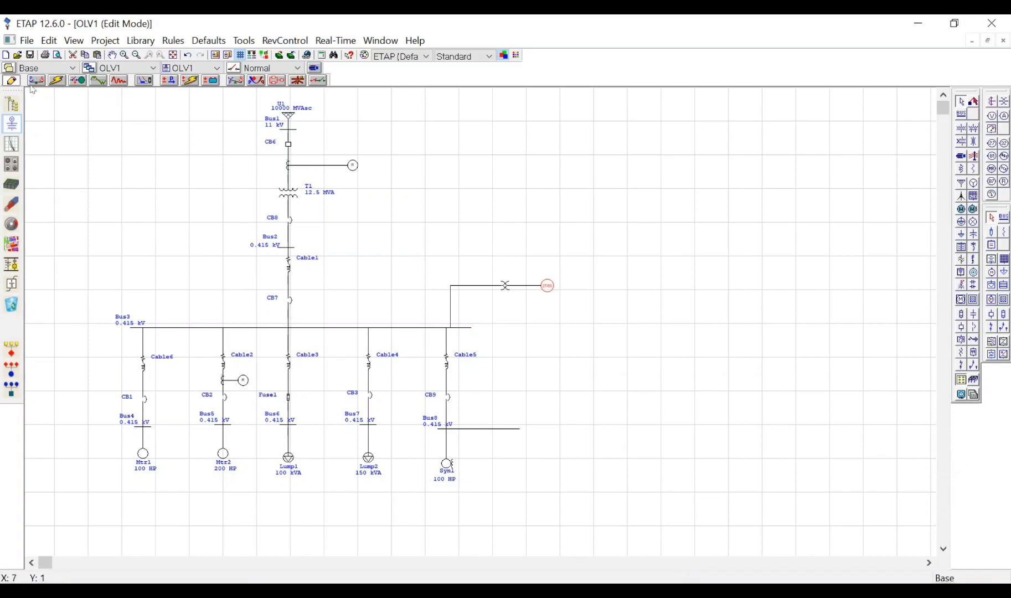
# Step: Switch to Star Sequence-of-Operation mode and simulate a fault on Bus3
pyautogui.click(142, 80)
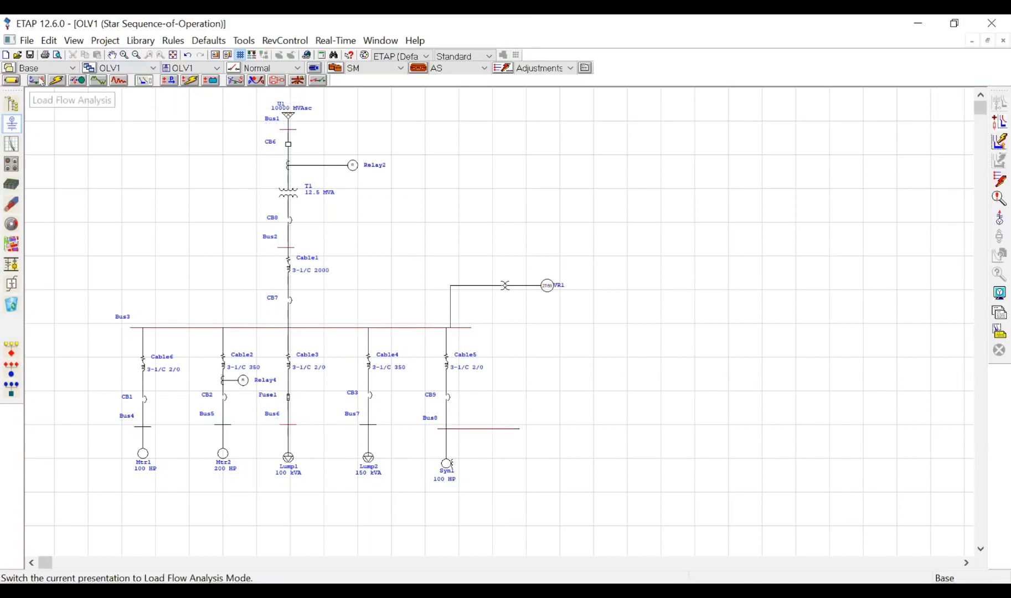
pyautogui.click(1000, 180)
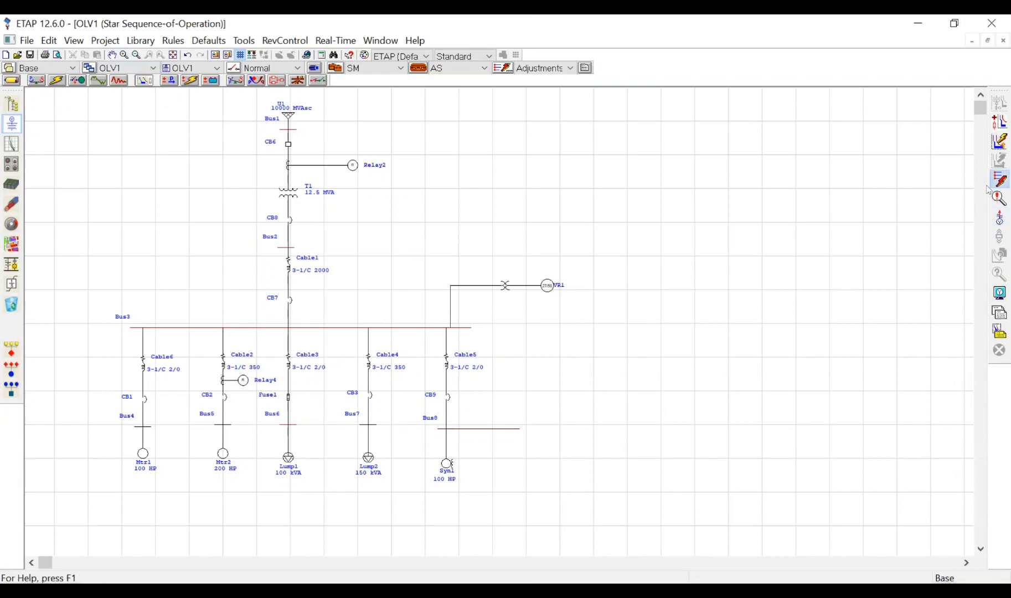
pyautogui.click(382, 326)
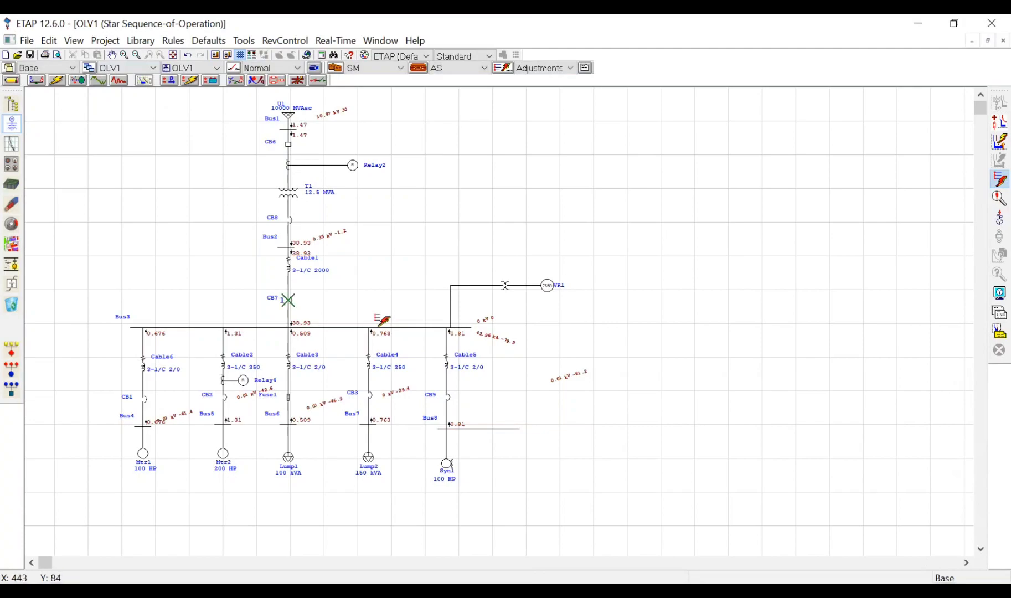
# Step: Open the Sequence-of-Operation events report for the Bus3 fault and highlight CB7's trip by the VR1 undervoltage element
pyautogui.click(1000, 199)
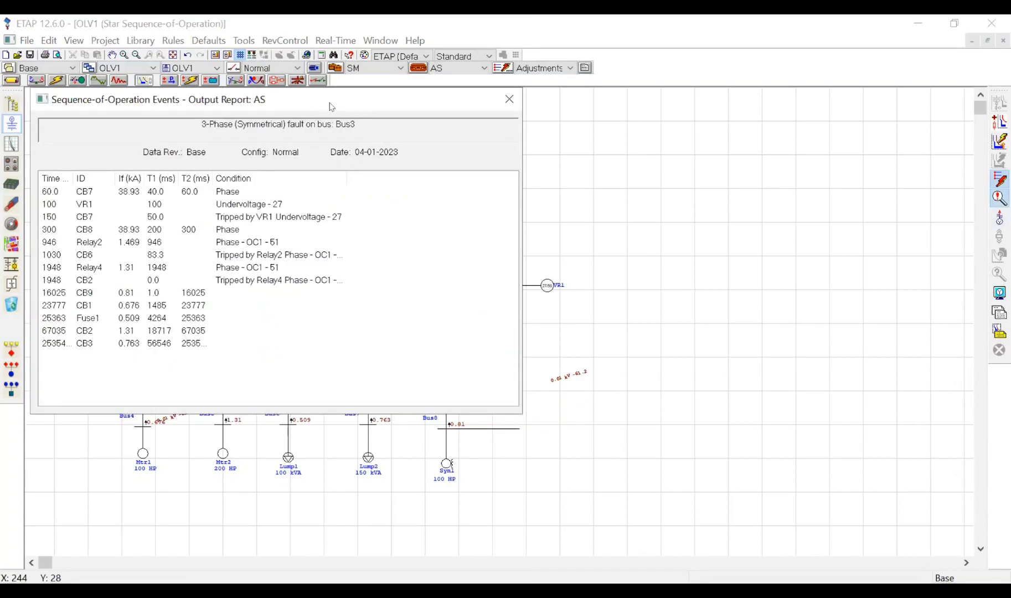
pyautogui.moveTo(331, 107); pyautogui.dragTo(869, 152)
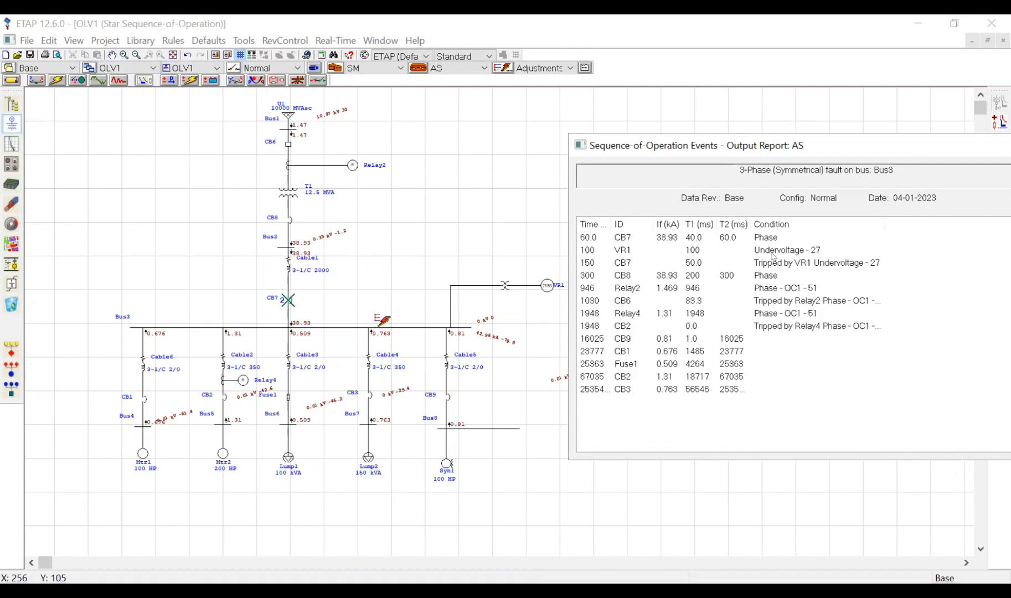
pyautogui.click(629, 266)
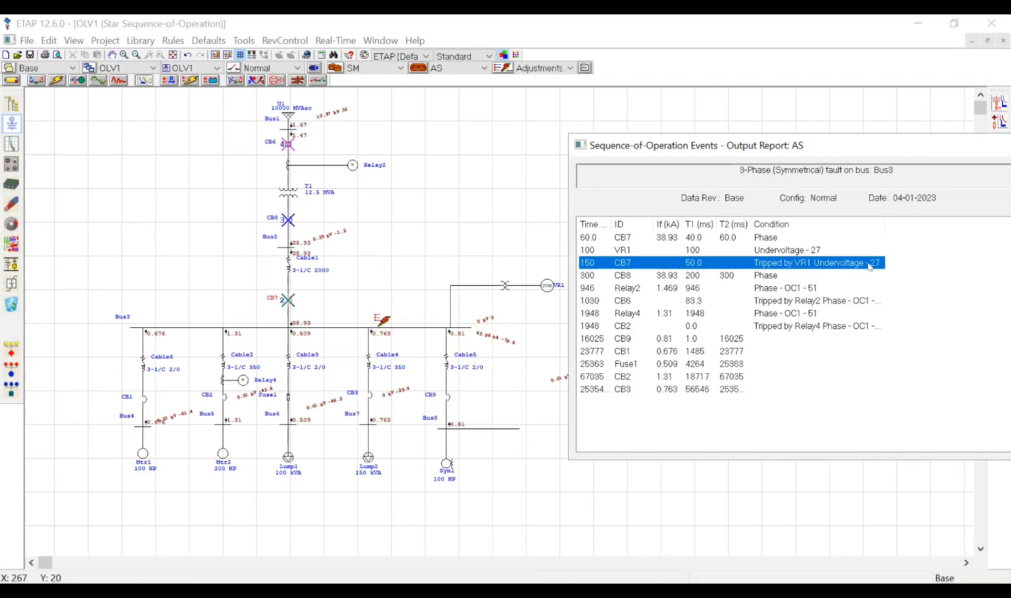
# Step: Change the time delay of VR1's undervoltage (27) interlock on CB7 to 5 s and save the relay settings
pyautogui.doubleClick(549, 287)
pyautogui.click(359, 169)
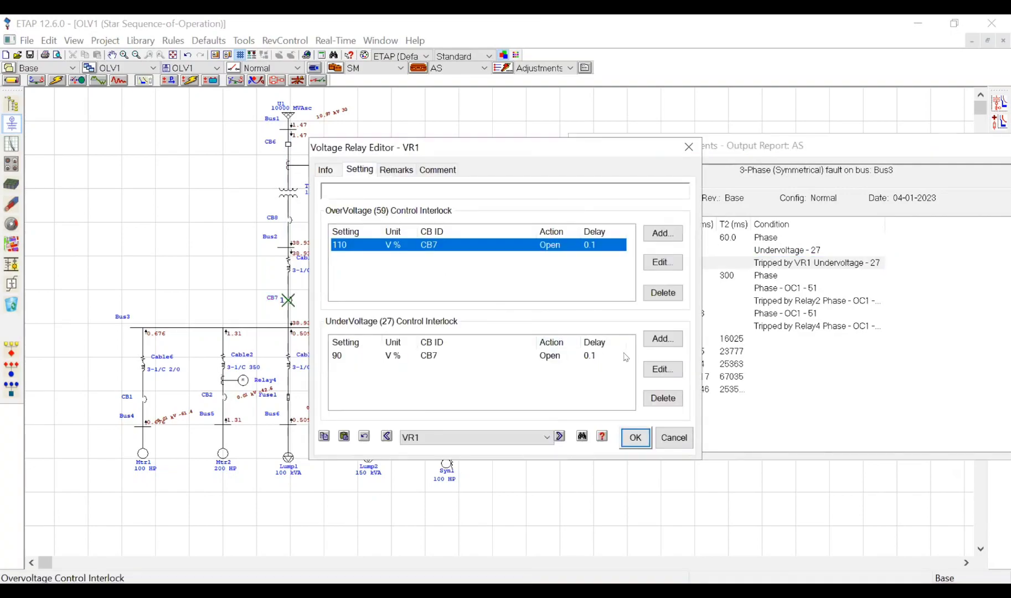
pyautogui.click(663, 369)
pyautogui.moveTo(659, 292); pyautogui.dragTo(673, 291)
pyautogui.write('5')
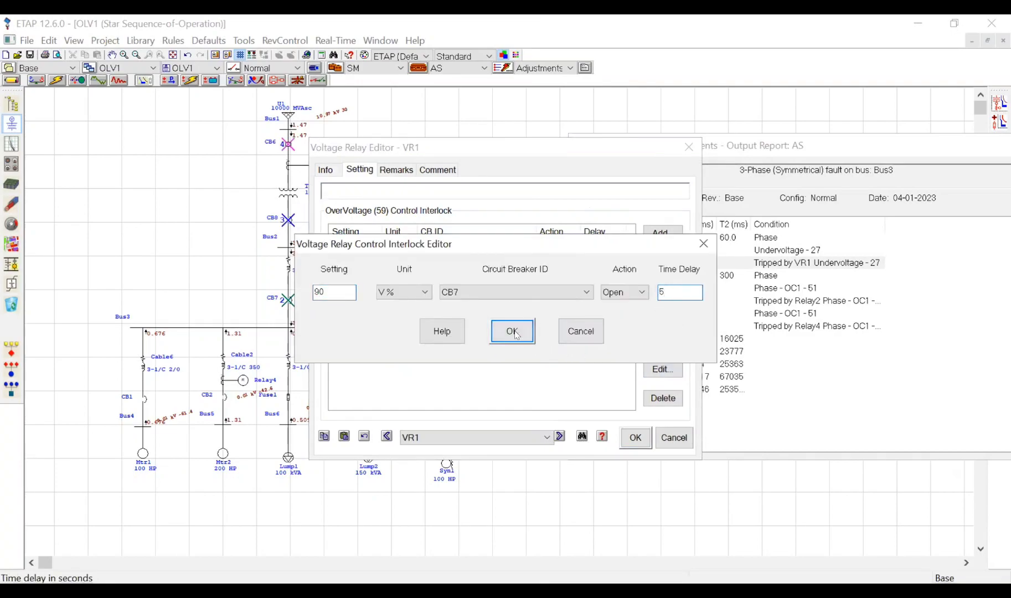
pyautogui.press('Return')
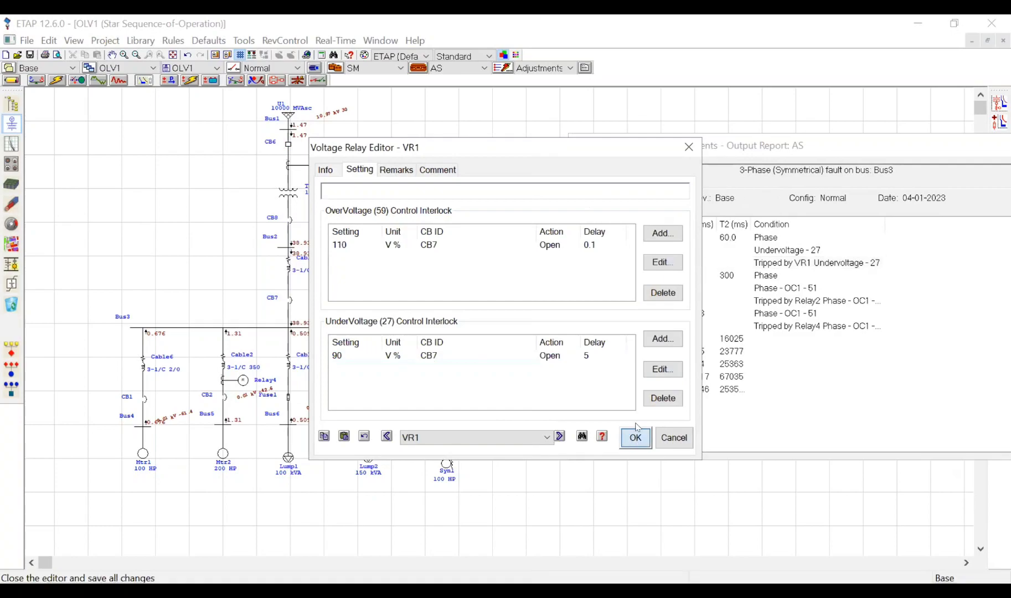
pyautogui.click(636, 437)
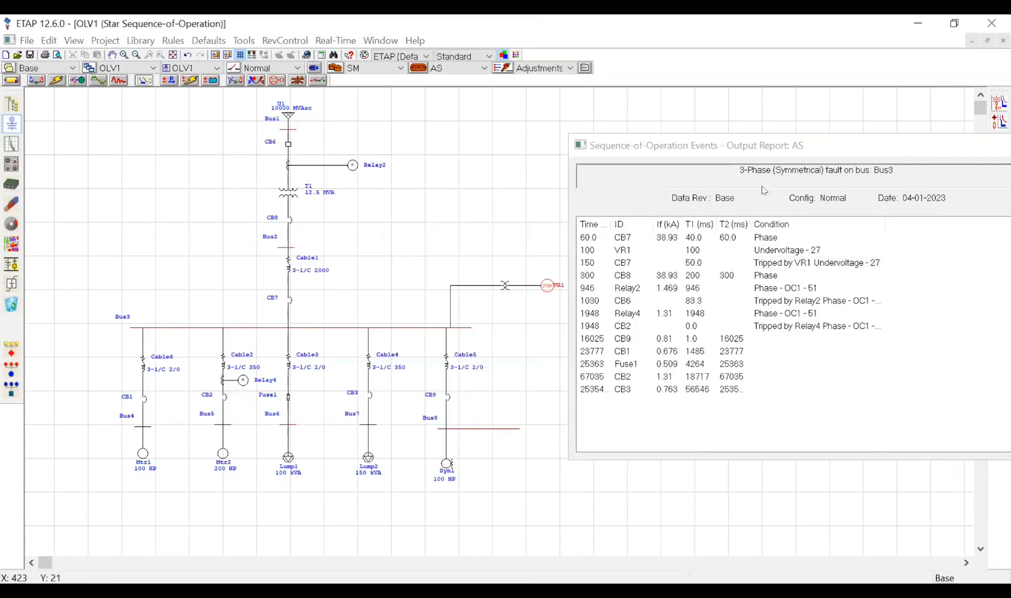
# Step: Simulate the Bus3 fault again, examine CB7's first phase trip event in the sequence report, and close the report
pyautogui.click(341, 327)
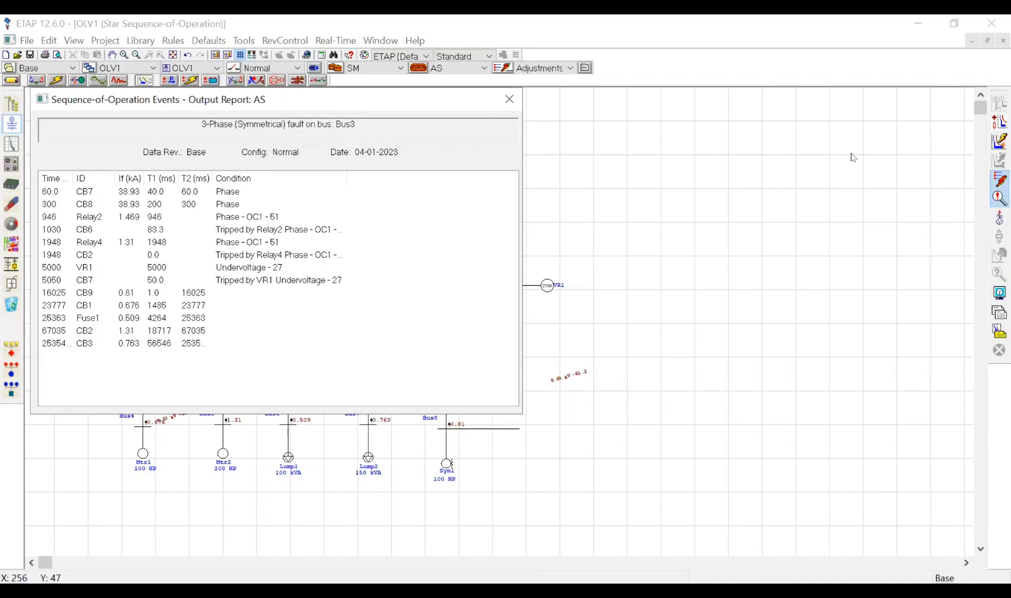
pyautogui.click(588, 248)
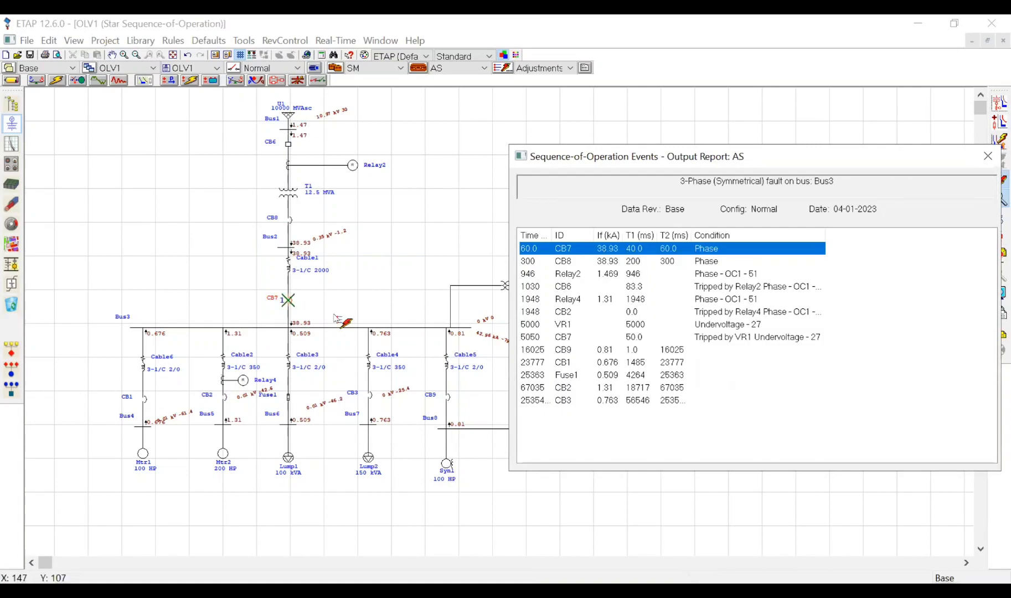
pyautogui.click(989, 156)
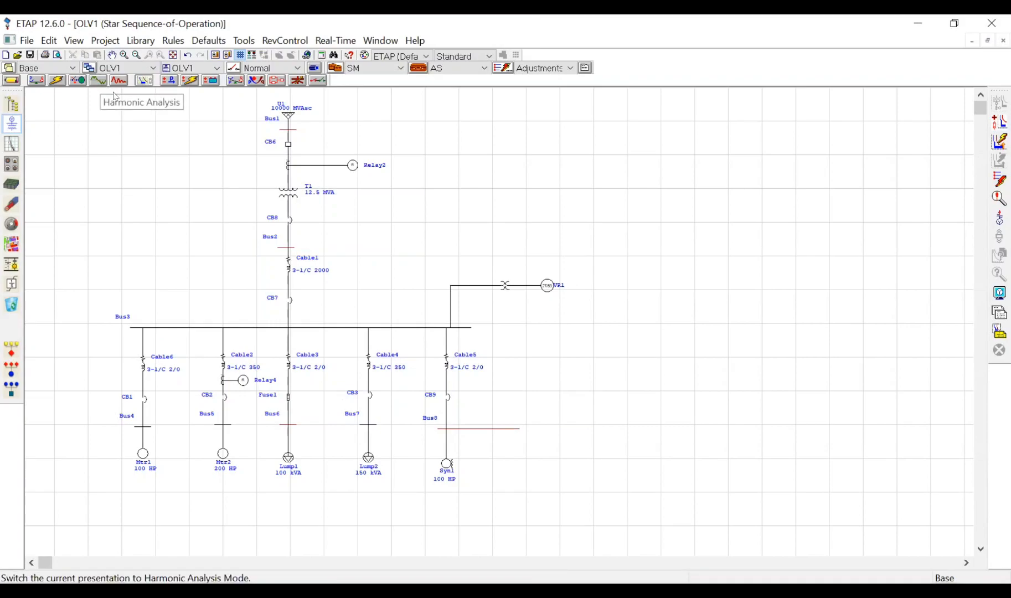
# Step: Set the time delay of VR1's undervoltage (27) interlock on CB7 to 0.1 s and save the relay settings
pyautogui.doubleClick(547, 285)
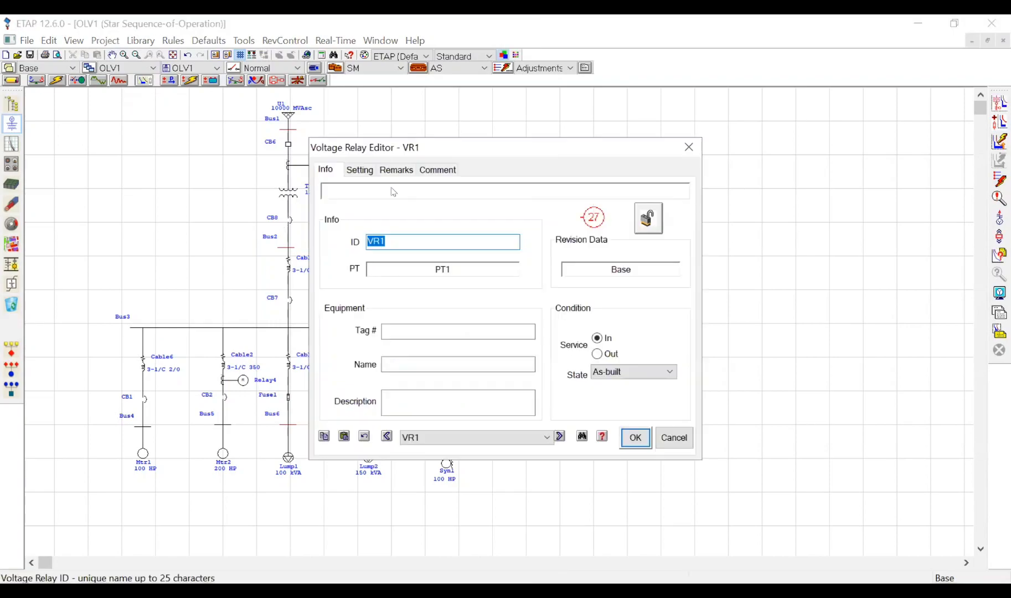
pyautogui.click(360, 170)
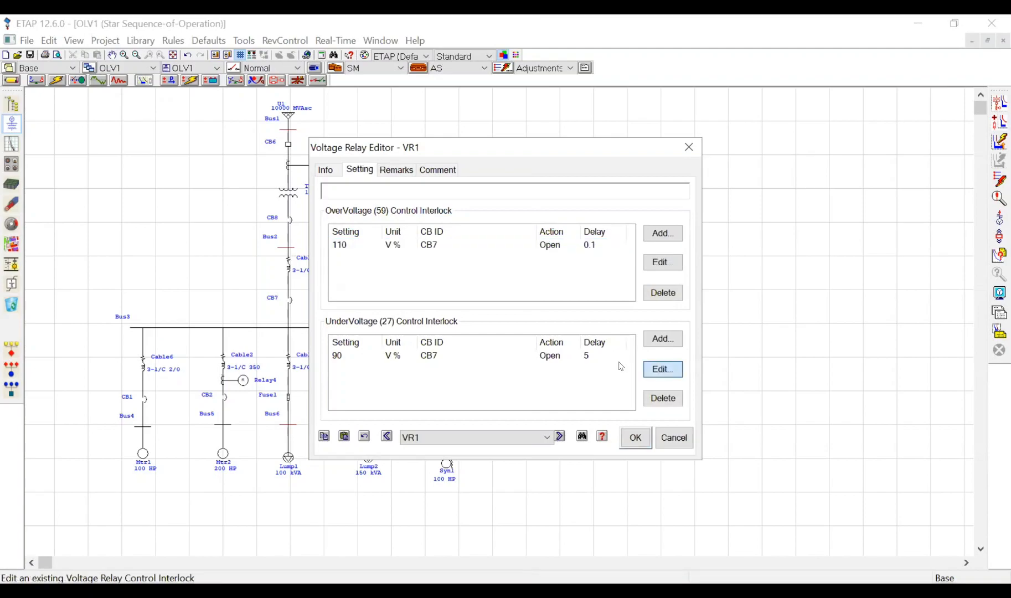
pyautogui.write('0.1')
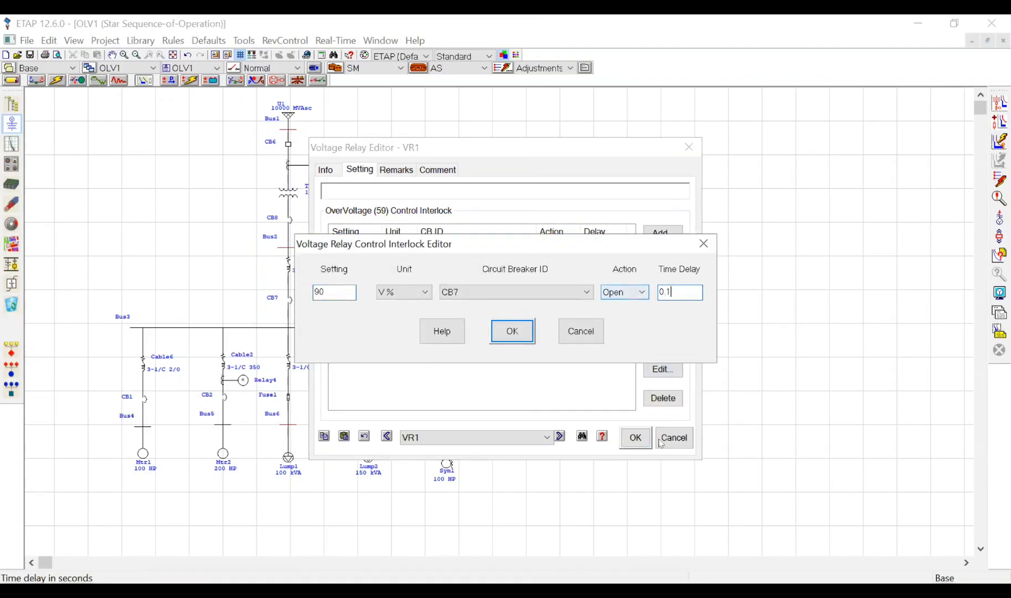
pyautogui.click(516, 331)
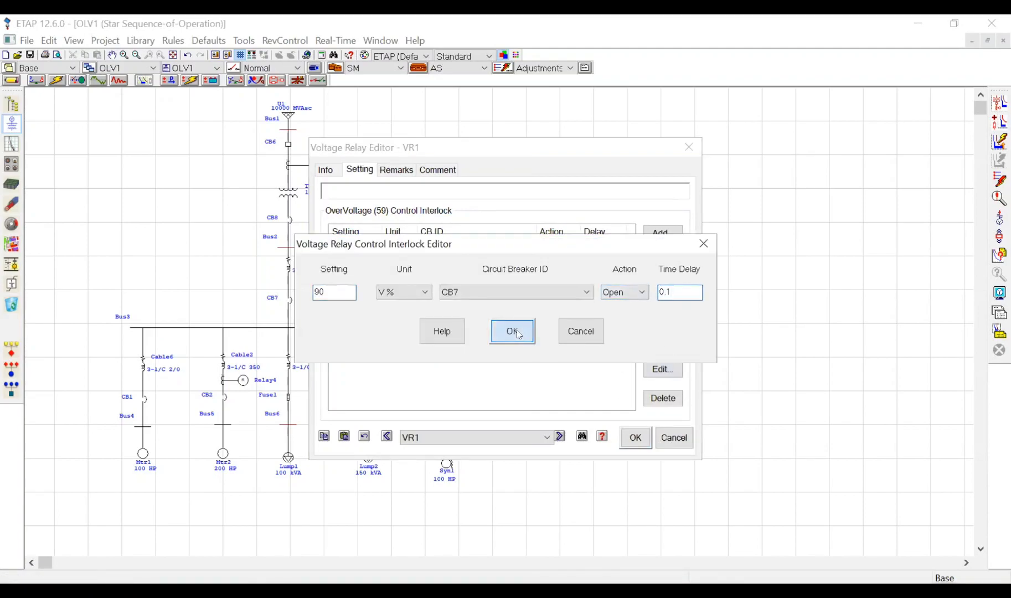
pyautogui.click(636, 438)
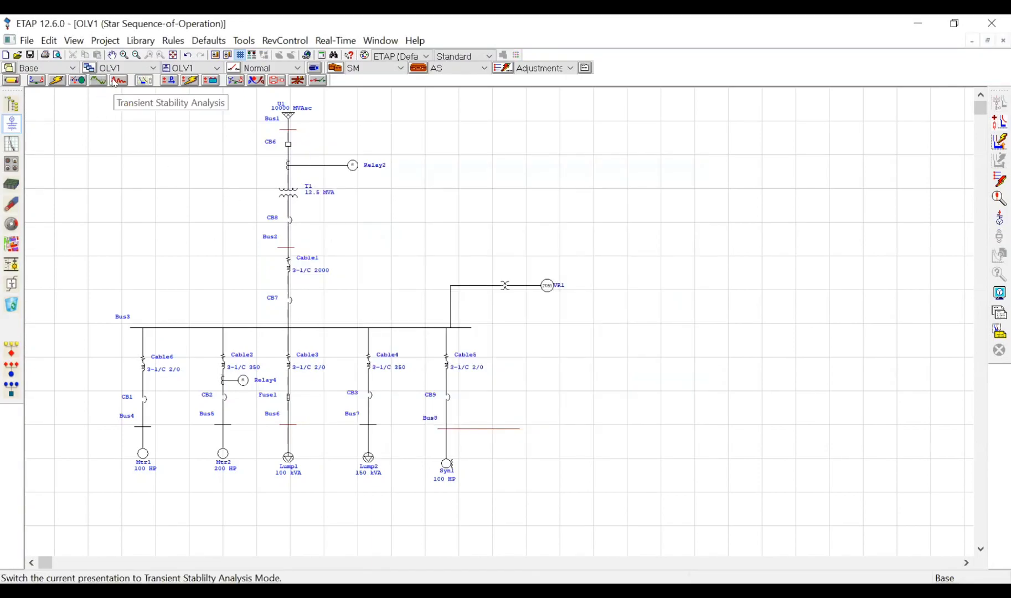
# Step: Return to Edit Mode and duplicate the Bus3 network with CB7, feeders and loads, placing the copy beside the original
pyautogui.click(98, 81)
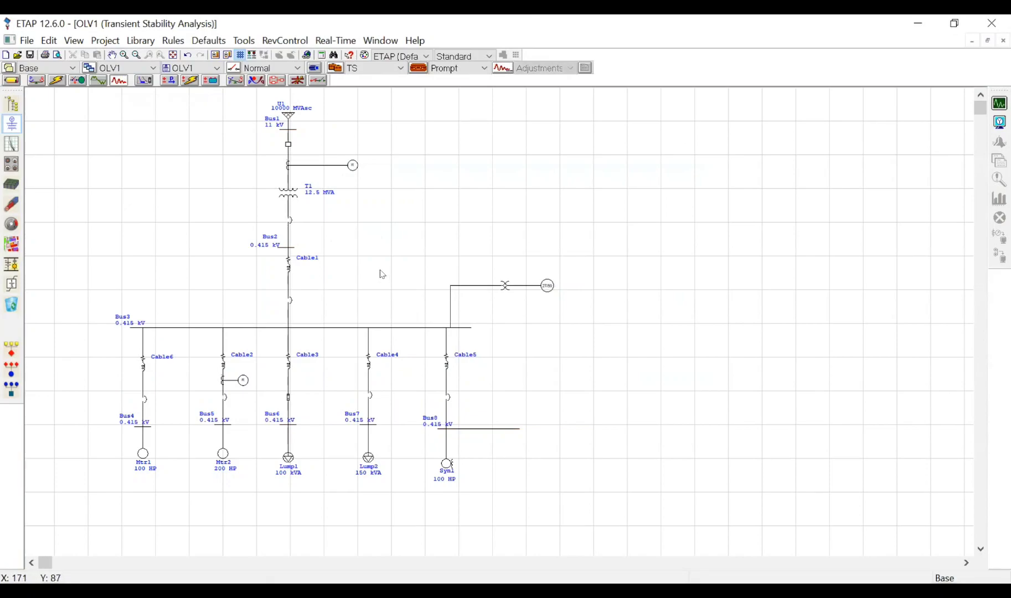
pyautogui.click(11, 81)
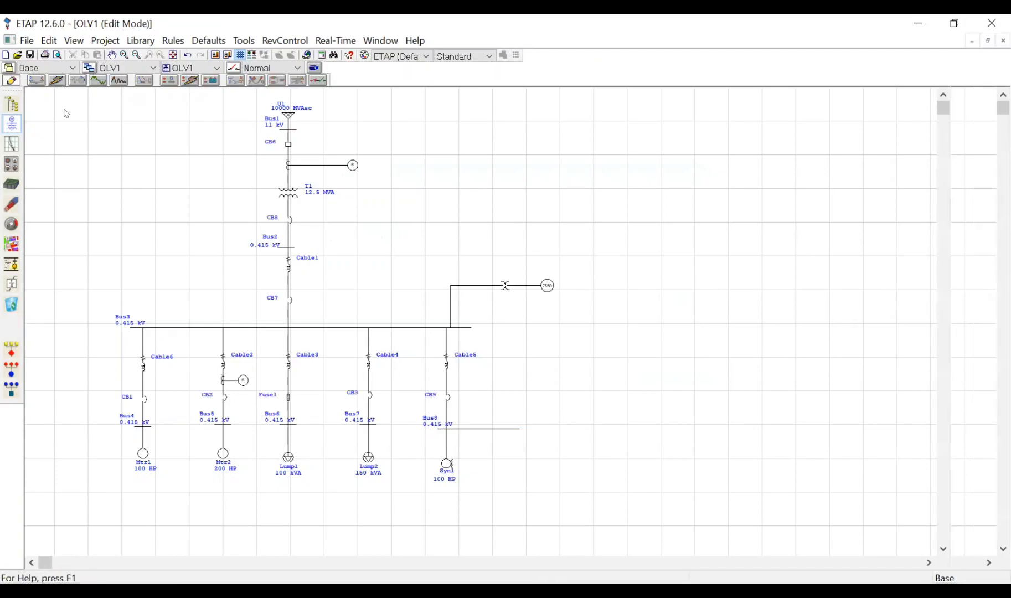
pyautogui.moveTo(51, 297); pyautogui.dragTo(534, 495)
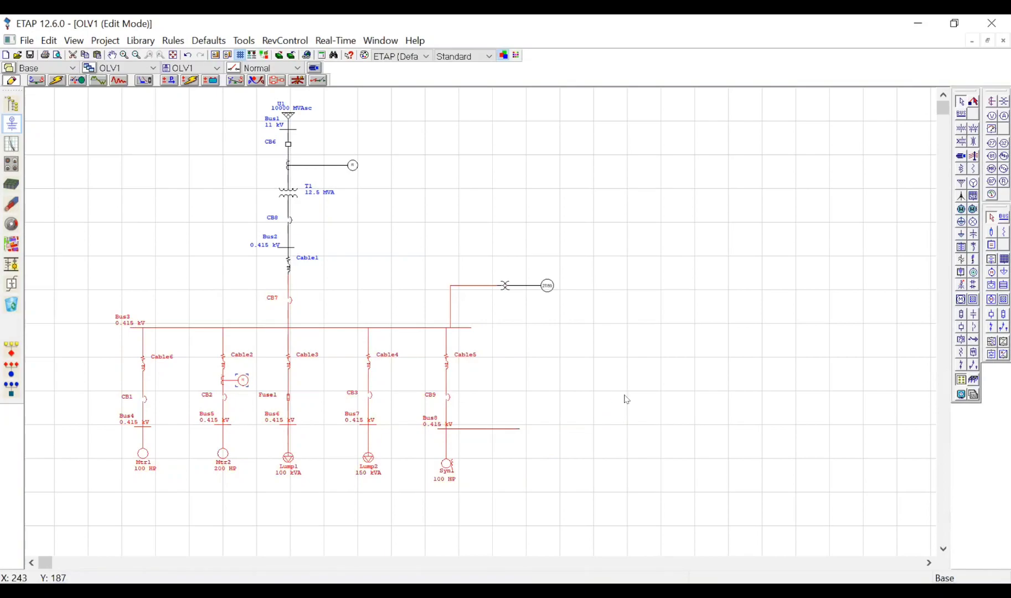
pyautogui.click(485, 317)
pyautogui.hotkey('ctrl', 'v')
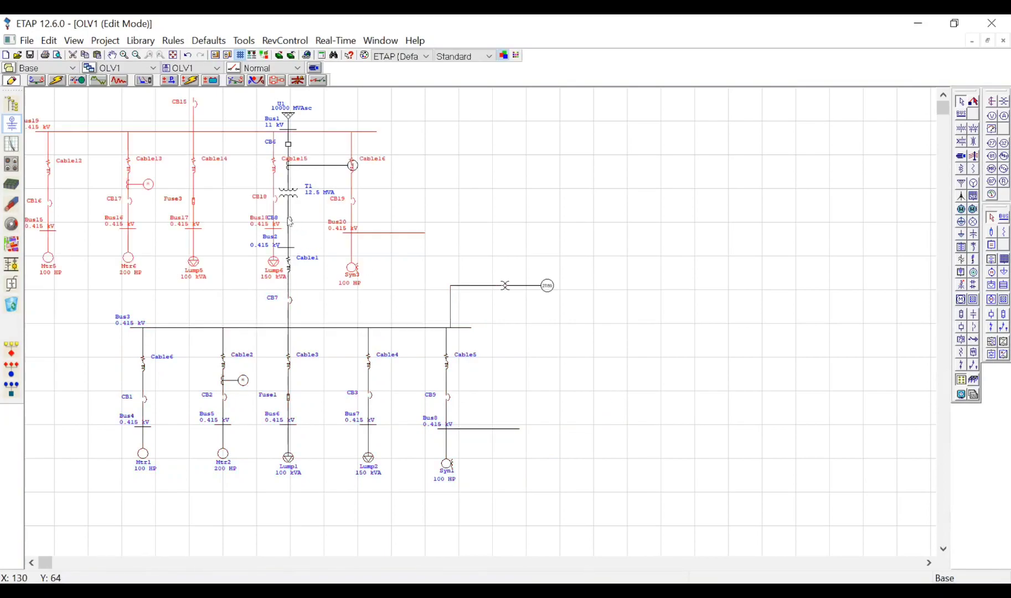
pyautogui.moveTo(277, 270)
pyautogui.mouseDown()
pyautogui.moveTo(819, 454)
pyautogui.moveTo(809, 494)
pyautogui.mouseUp()
pyautogui.click(796, 400)
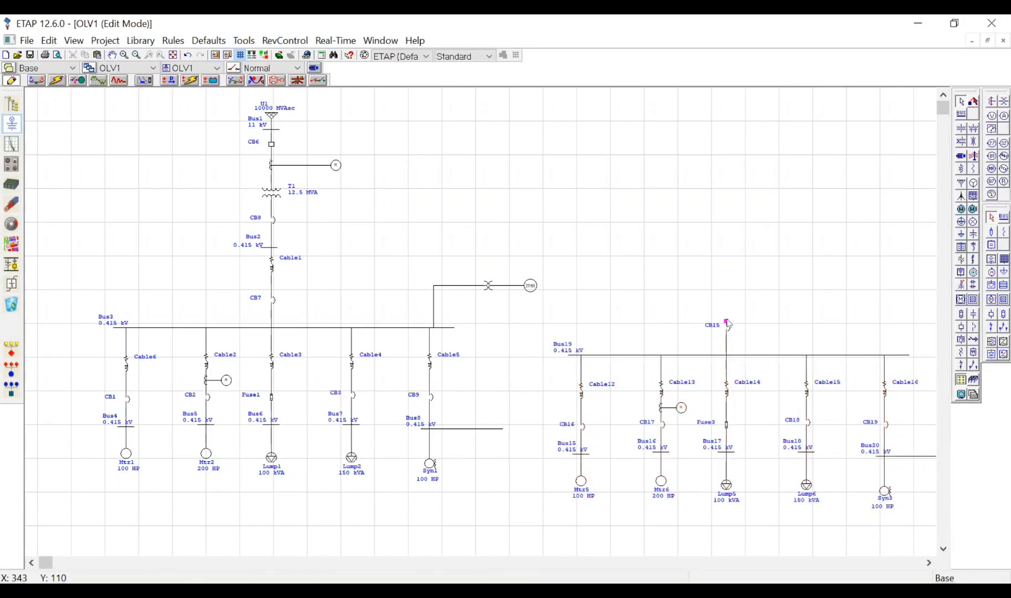
# Step: Extend Bus2 until it reaches over the copied network and connect incoming breaker CB15 to it
pyautogui.moveTo(501, 325); pyautogui.dragTo(657, 247)
pyautogui.click(276, 249)
pyautogui.moveTo(276, 286); pyautogui.dragTo(640, 283)
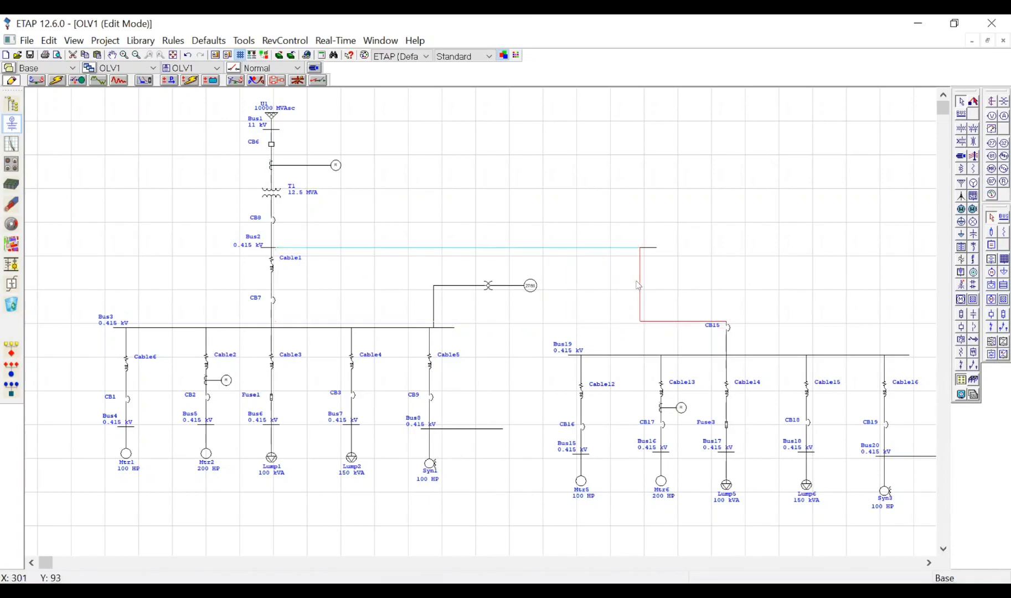
# Step: Run a load flow analysis on the expanded network and display the bus voltages in kV
pyautogui.click(36, 81)
pyautogui.click(999, 103)
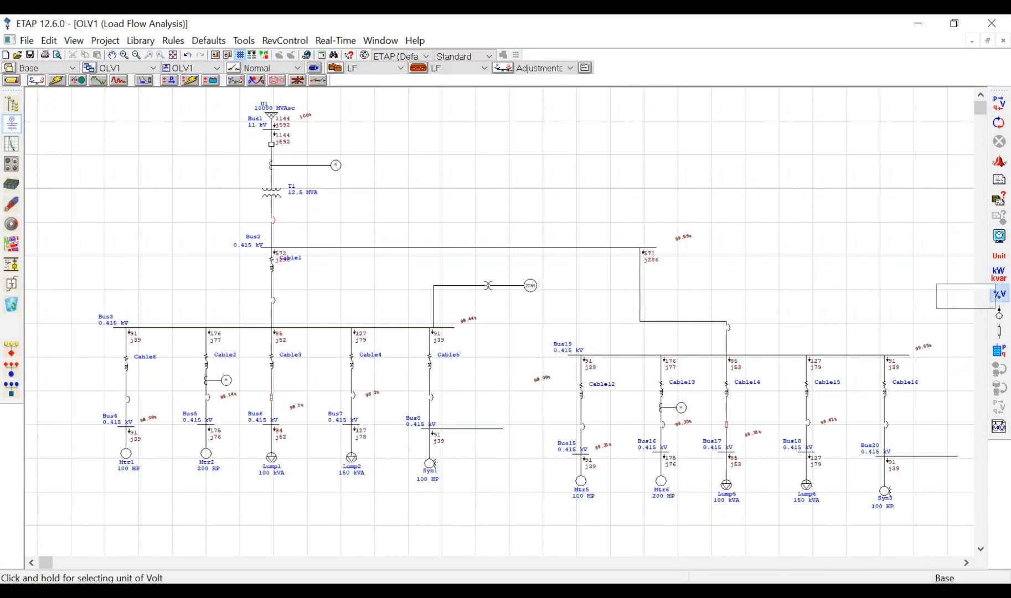
pyautogui.click(1000, 294)
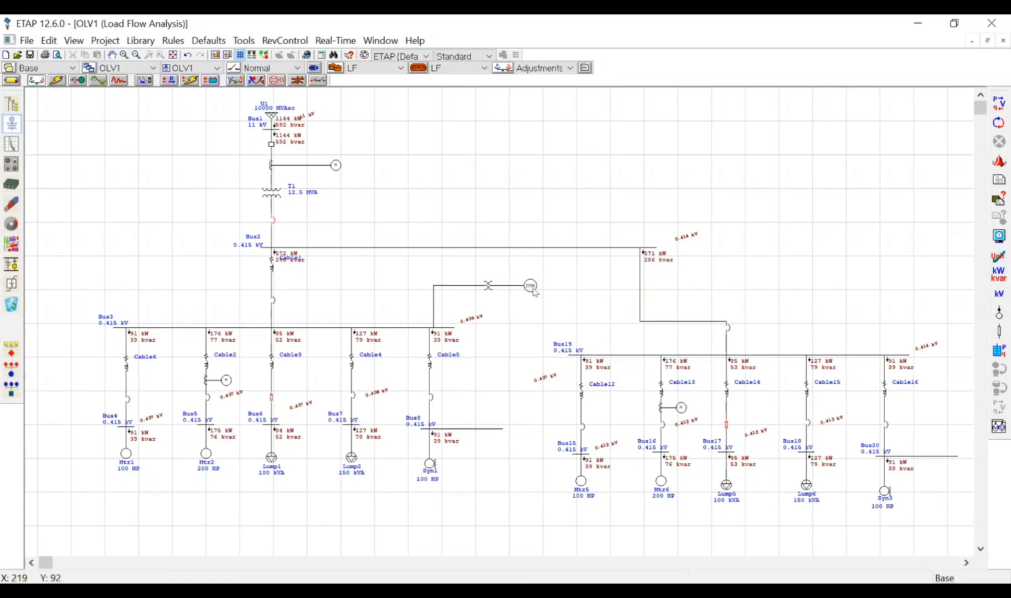
# Step: Open breaker CB15, update the load flow results, and return to Edit Mode
pyautogui.rightClick(728, 327)
pyautogui.click(756, 447)
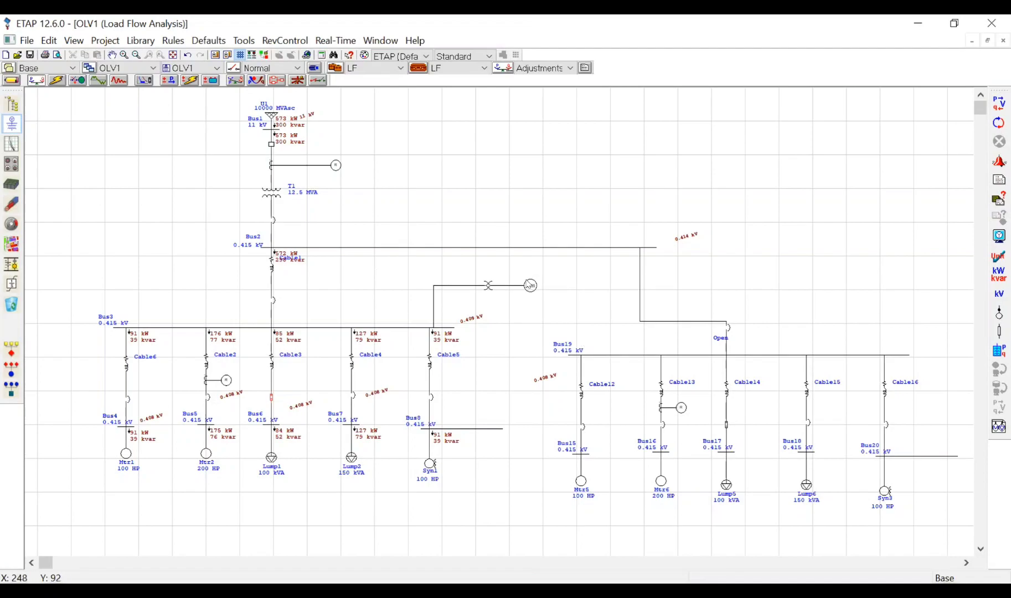
pyautogui.click(11, 81)
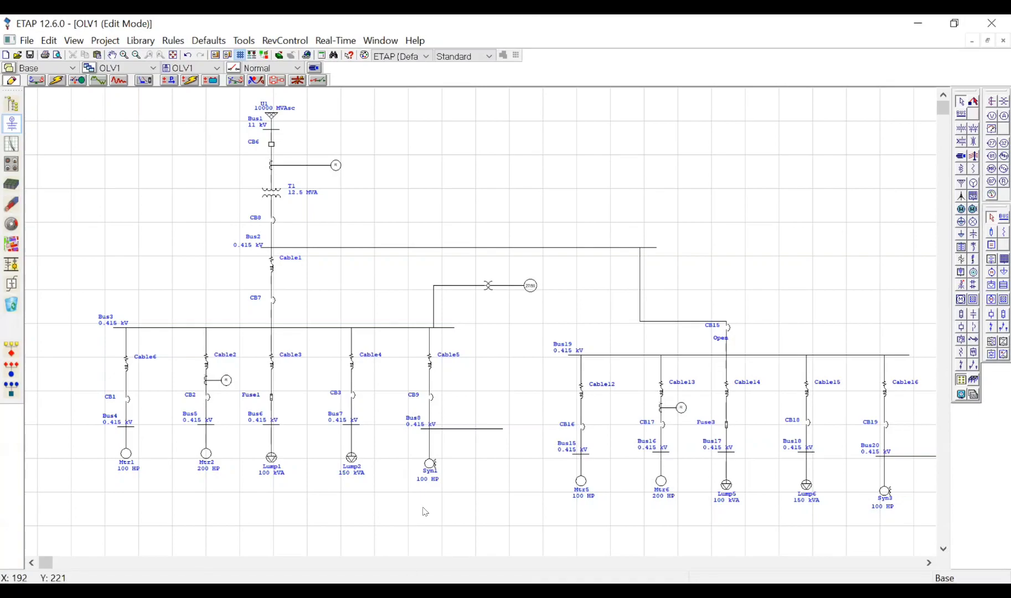
# Step: Switch to the PowerPoint presentation and browse the slides on fuse curves, coordination time interval and the differential relay (87) principle
pyautogui.hotkey('alt', 'Tab')
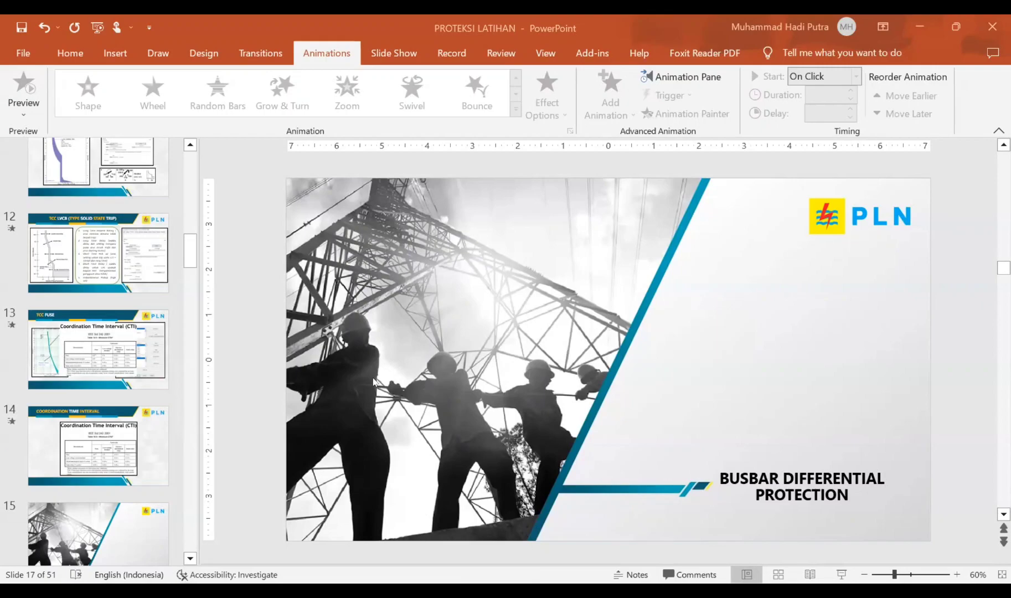
pyautogui.click(111, 363)
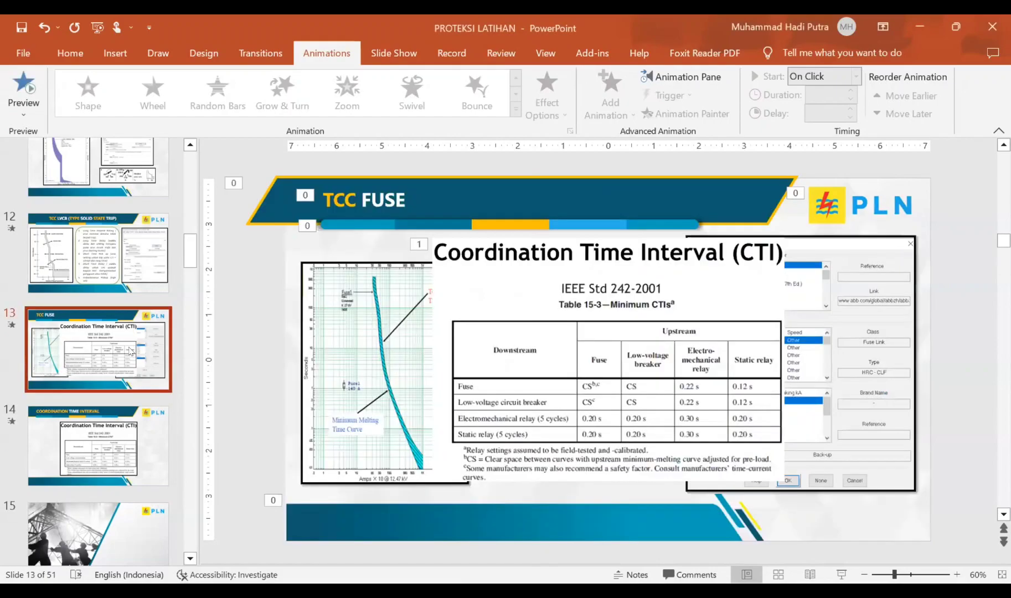
pyautogui.click(104, 432)
pyautogui.click(105, 358)
pyautogui.click(103, 433)
pyautogui.scroll(-3, 104, 433)
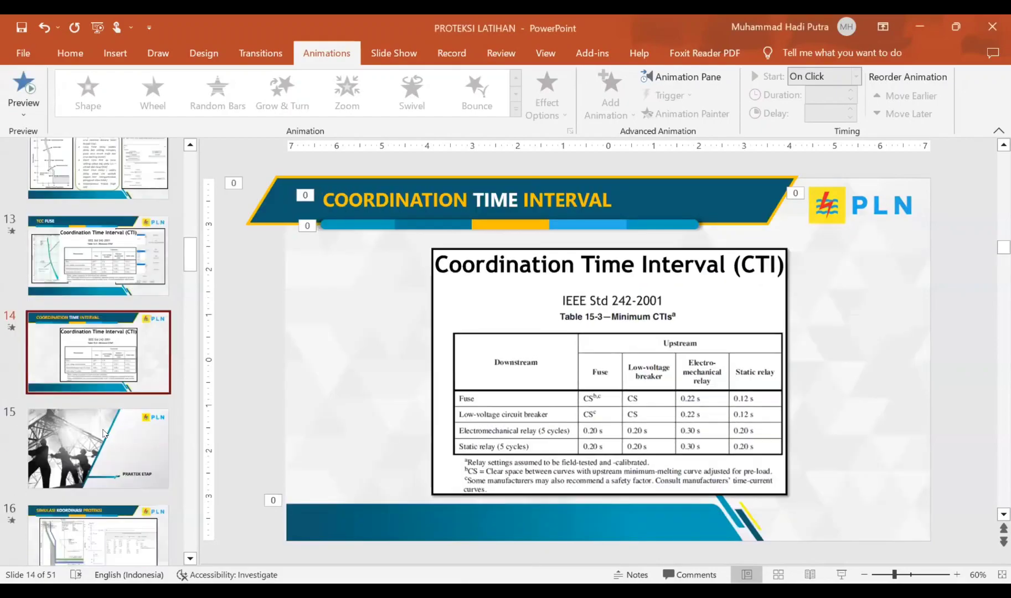
pyautogui.click(104, 433)
pyautogui.scroll(-4, 104, 433)
pyautogui.click(103, 433)
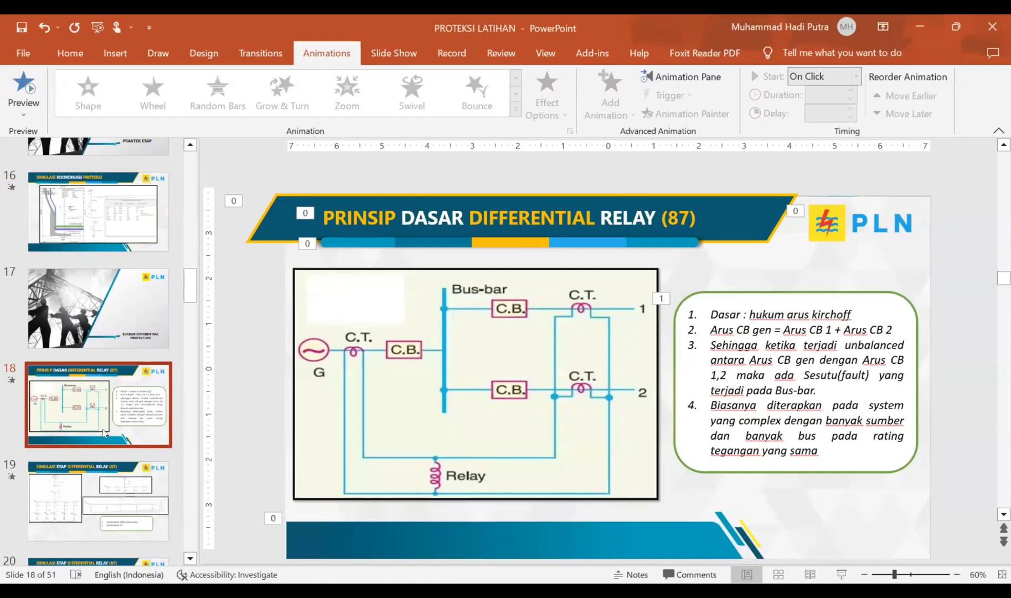
pyautogui.scroll(6, 103, 434)
pyautogui.click(103, 432)
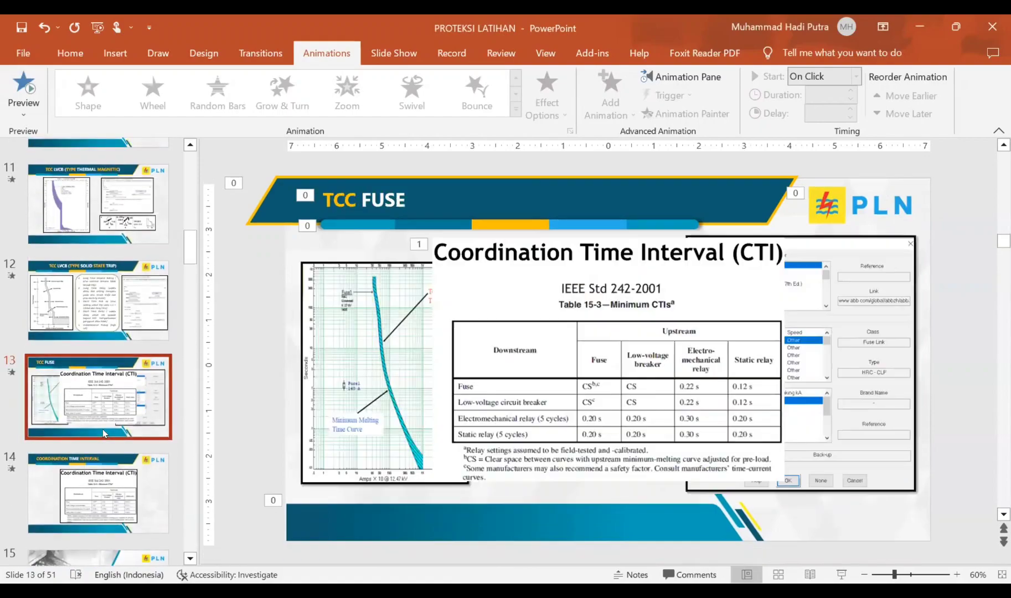